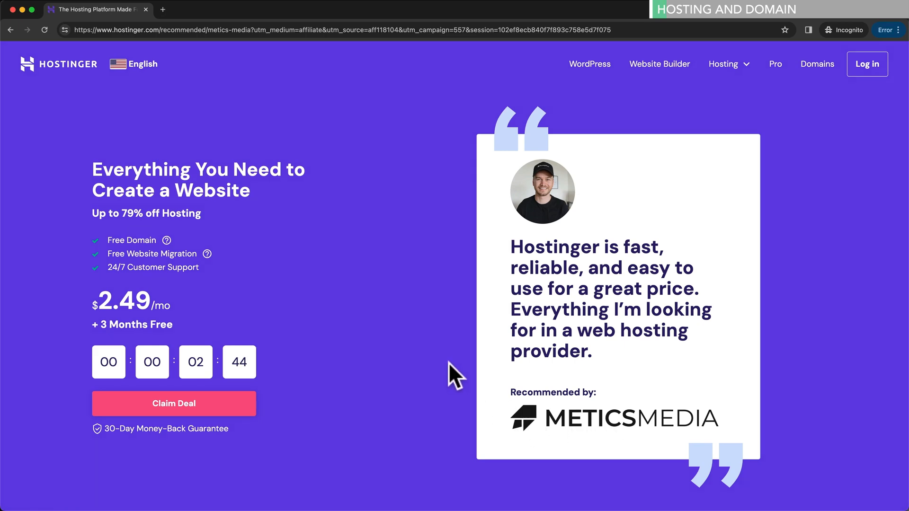
- Use Claim Deal to jump from the Hostinger deal page to the hosting plan pricing cards
click(217, 404)
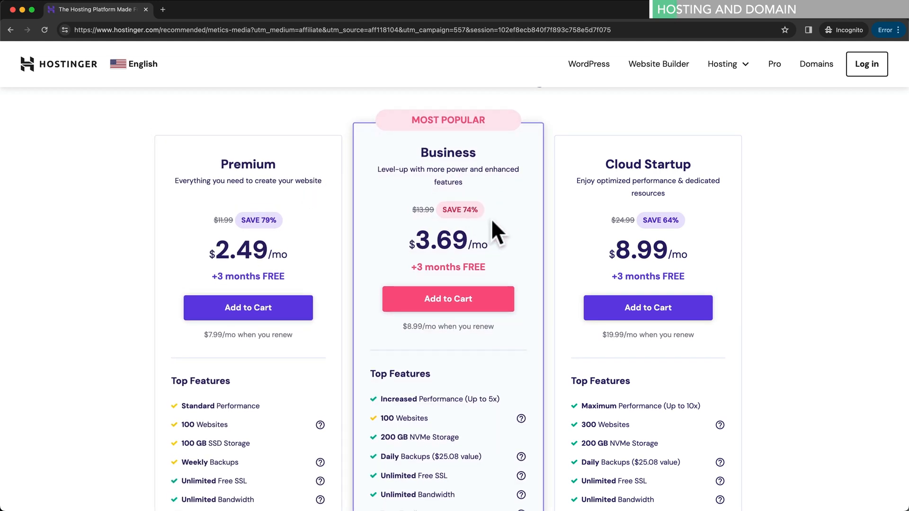
- Compare the Premium, Business and Cloud Startup feature lists, checking items like Free CDN
scroll(491, 221, down, 2)
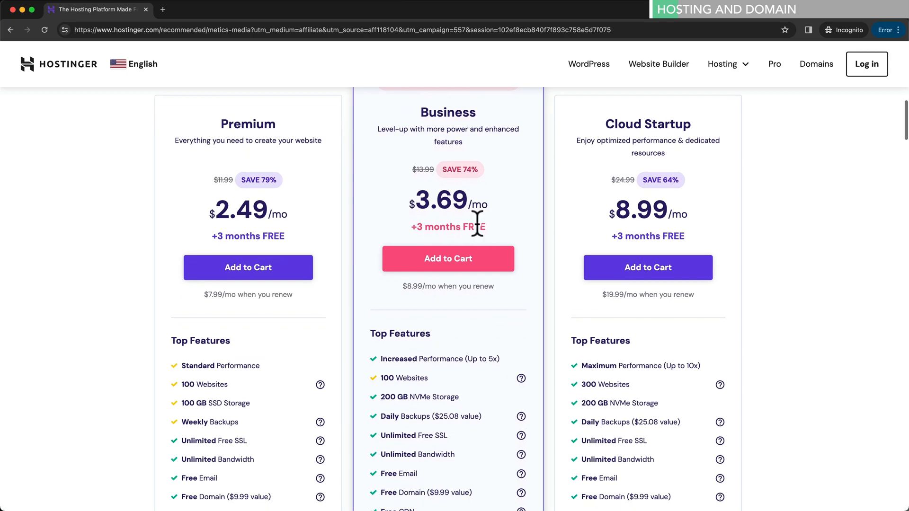
scroll(463, 323, down, 1)
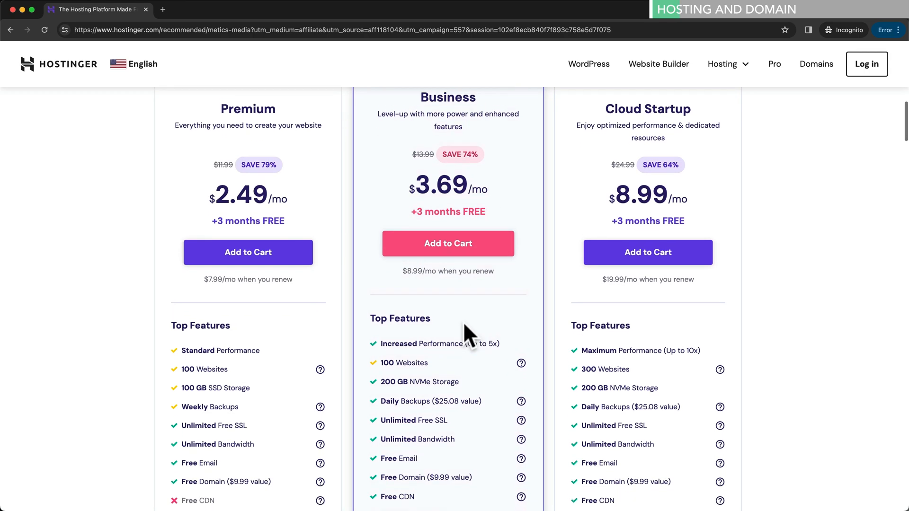
scroll(473, 212, up, 2)
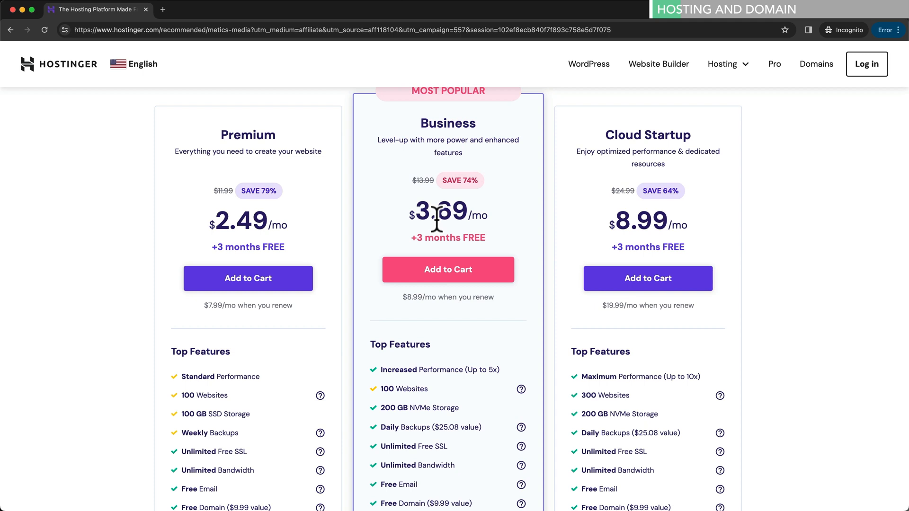
scroll(411, 360, down, 1)
drag(387, 349, 499, 347)
click(455, 348)
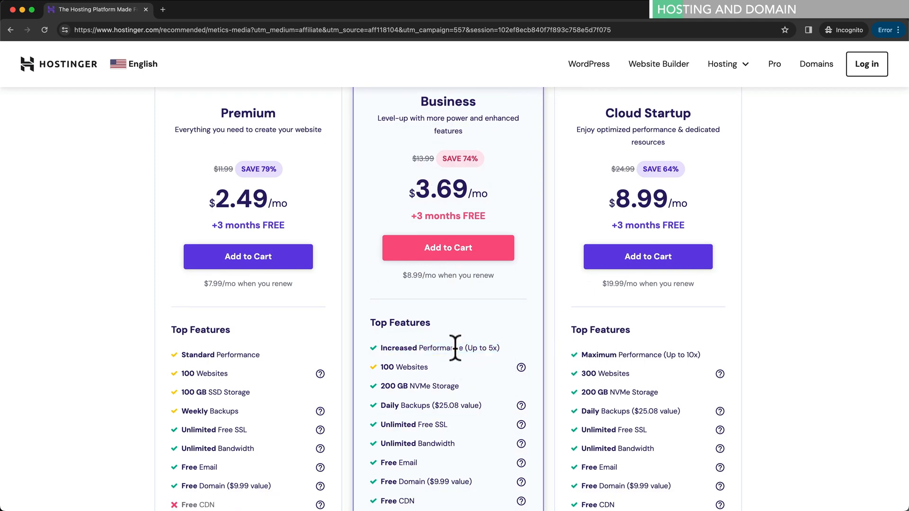
scroll(460, 351, down, 3)
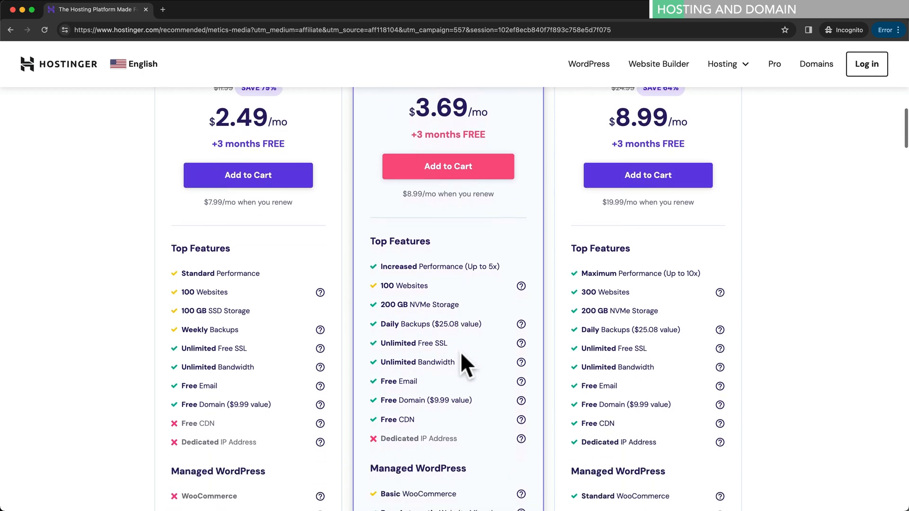
scroll(442, 343, down, 2)
drag(399, 328, 415, 328)
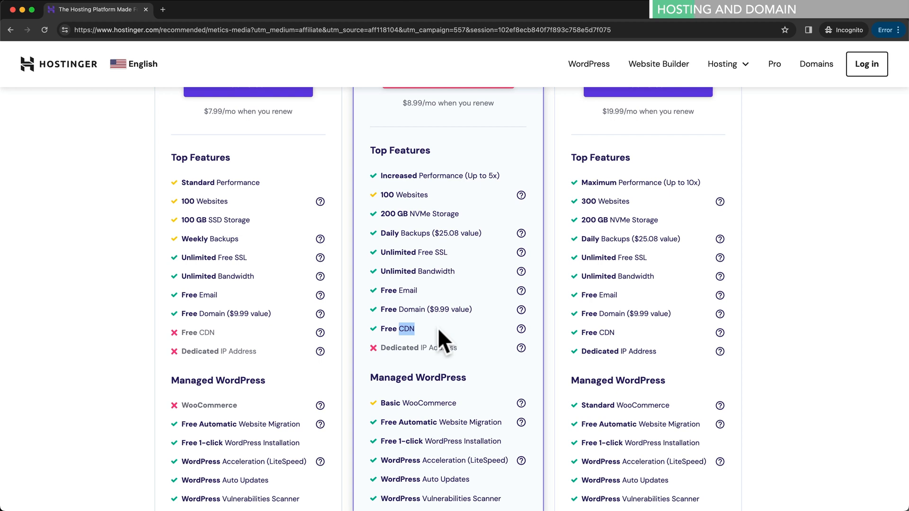
click(437, 328)
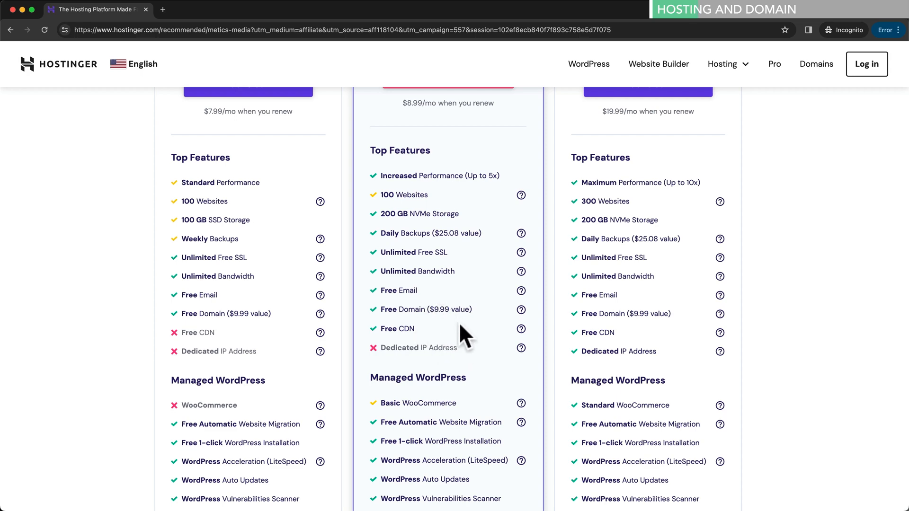
- Add the Business plan at $3.69/mo to the cart
scroll(460, 324, up, 2)
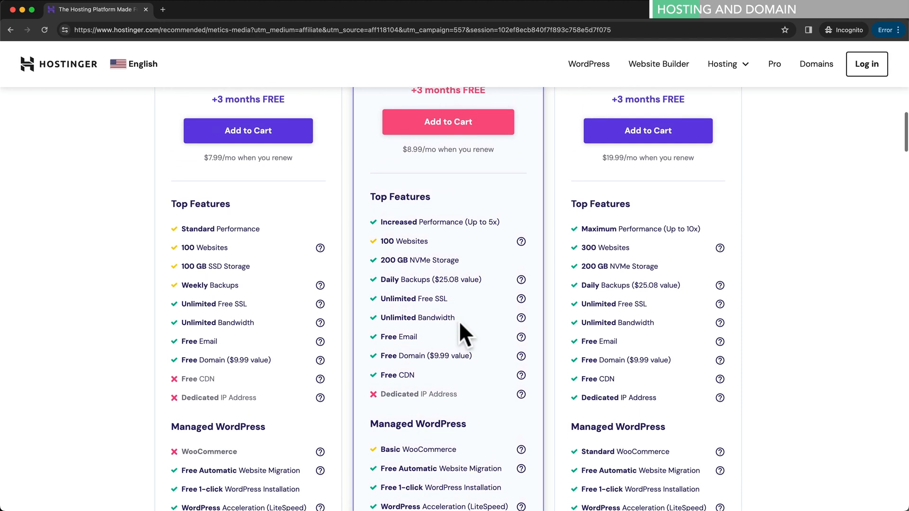
scroll(456, 320, up, 1)
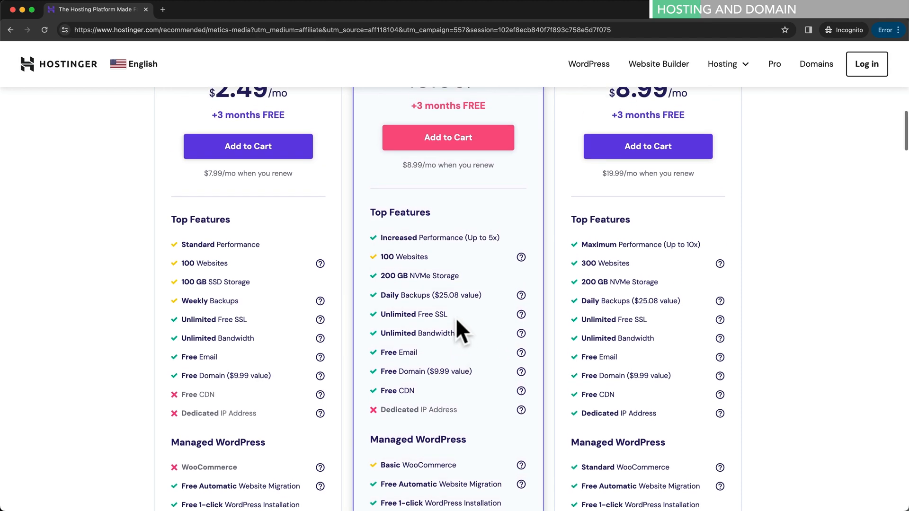
scroll(457, 321, up, 1)
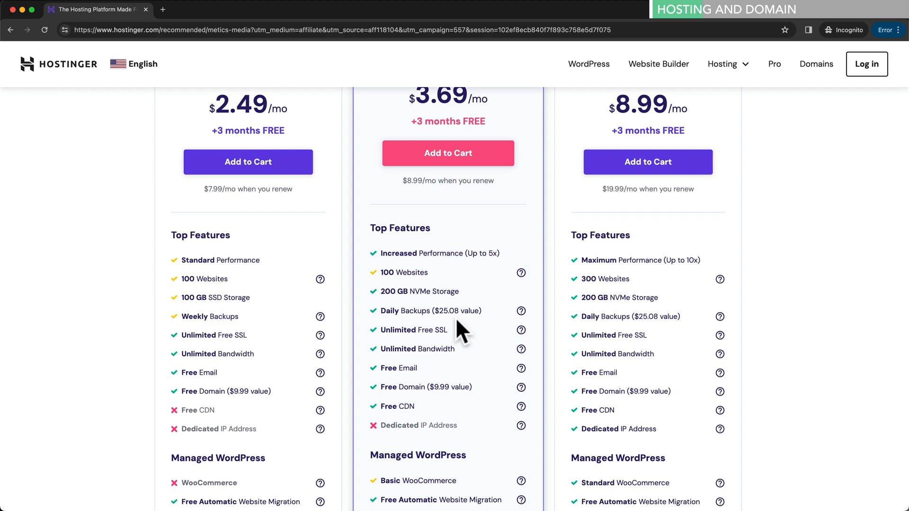
scroll(456, 315, up, 5)
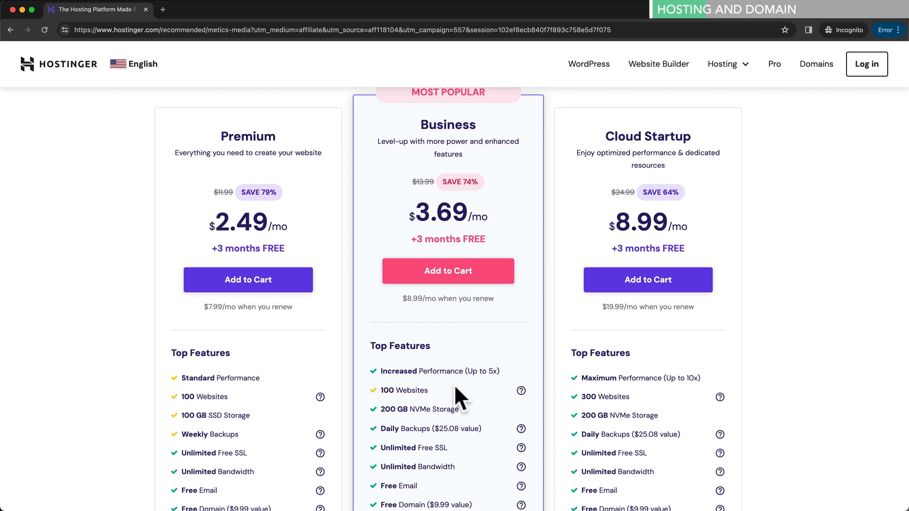
scroll(453, 384, down, 10)
scroll(454, 382, down, 9)
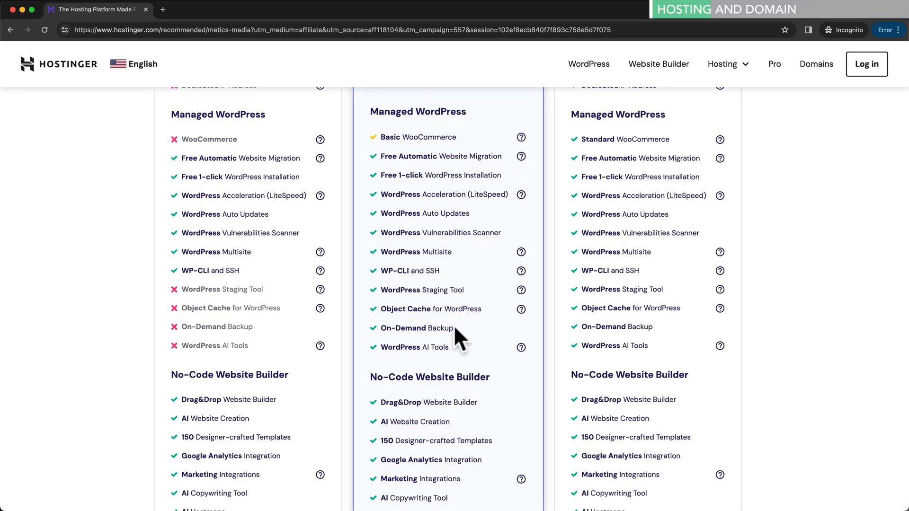
scroll(453, 326, up, 5)
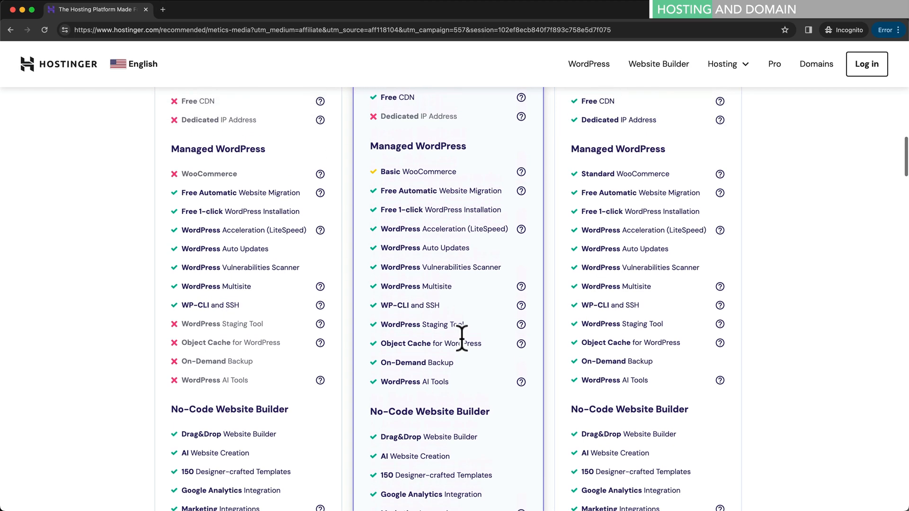
scroll(449, 319, up, 5)
scroll(428, 360, down, 1)
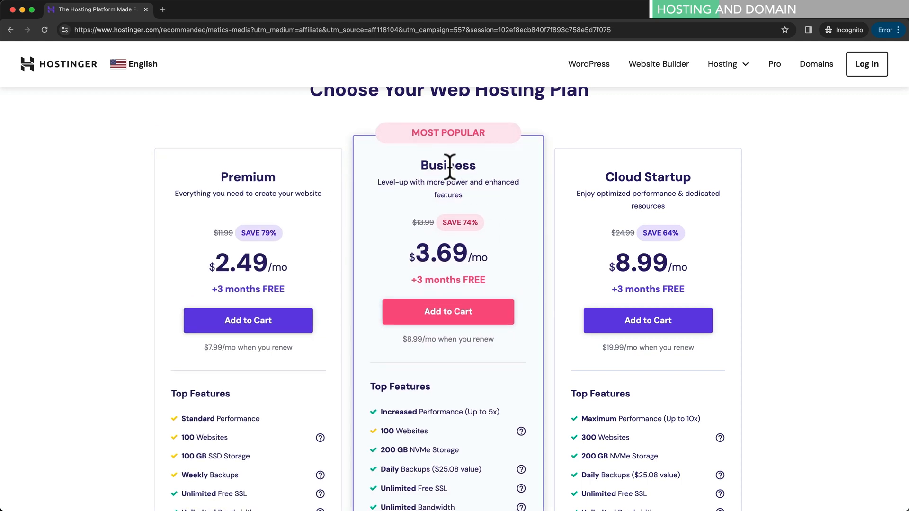
click(453, 326)
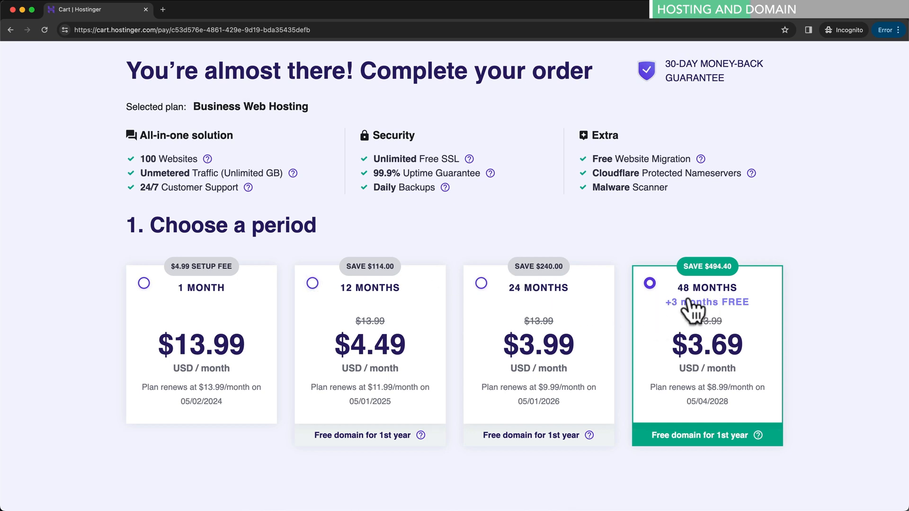
- Scroll the 48-month Business Web Hosting cart down to the Create your account section
scroll(692, 312, down, 3)
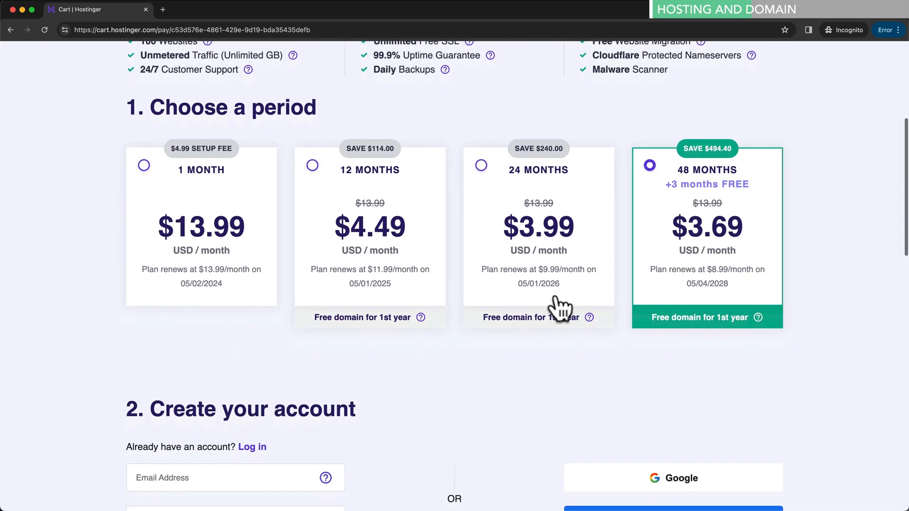
scroll(560, 308, down, 5)
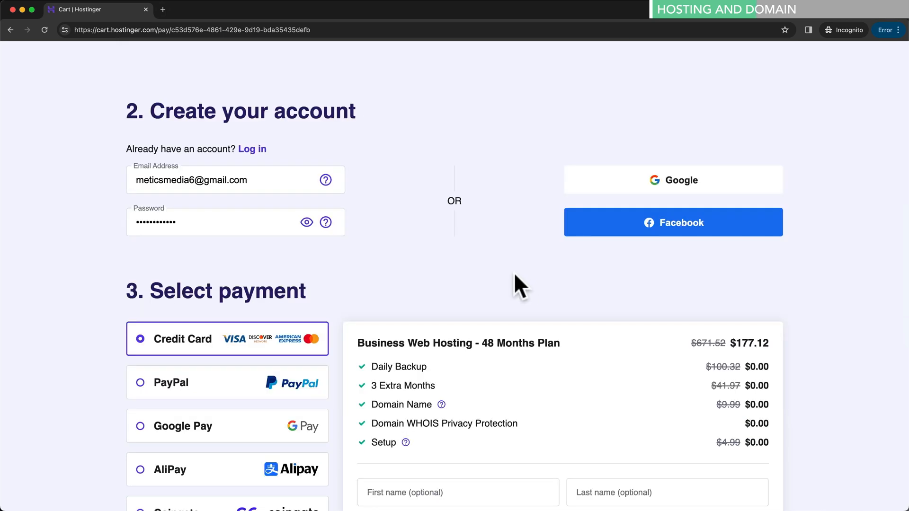
- Apply coupon code METICSMEDIA, raising the discount to 76% and the total to $172.32
scroll(514, 279, down, 4)
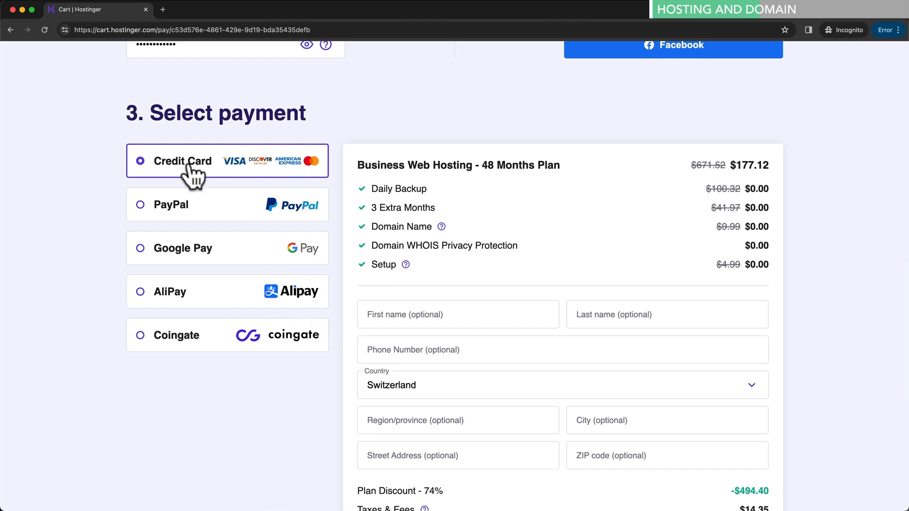
scroll(493, 174, down, 5)
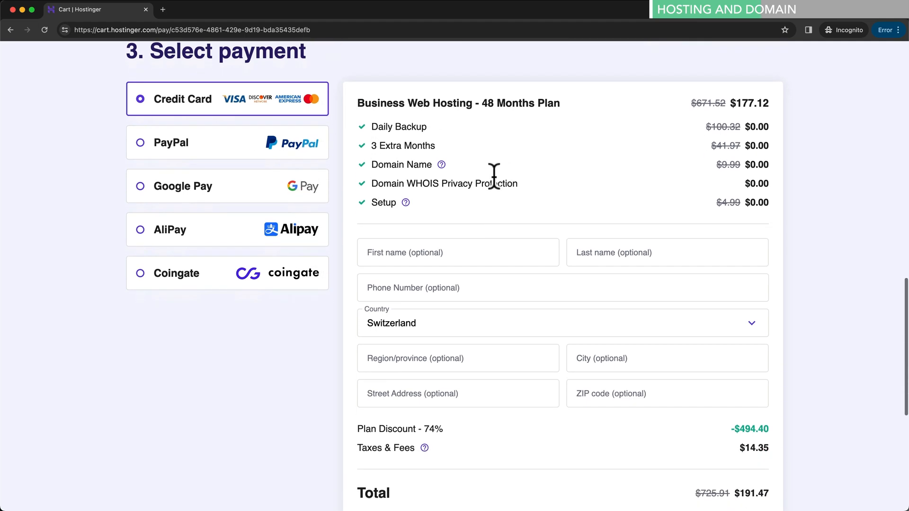
scroll(494, 178, down, 2)
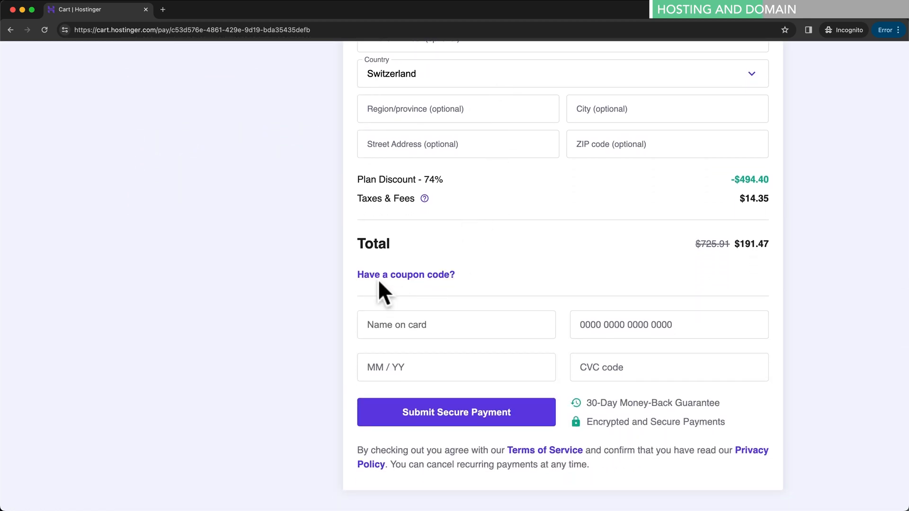
click(428, 276)
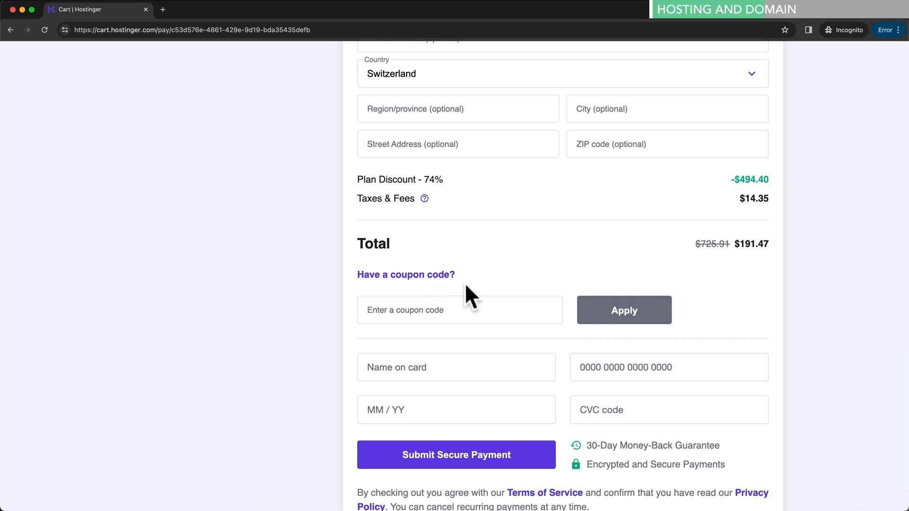
click(433, 306)
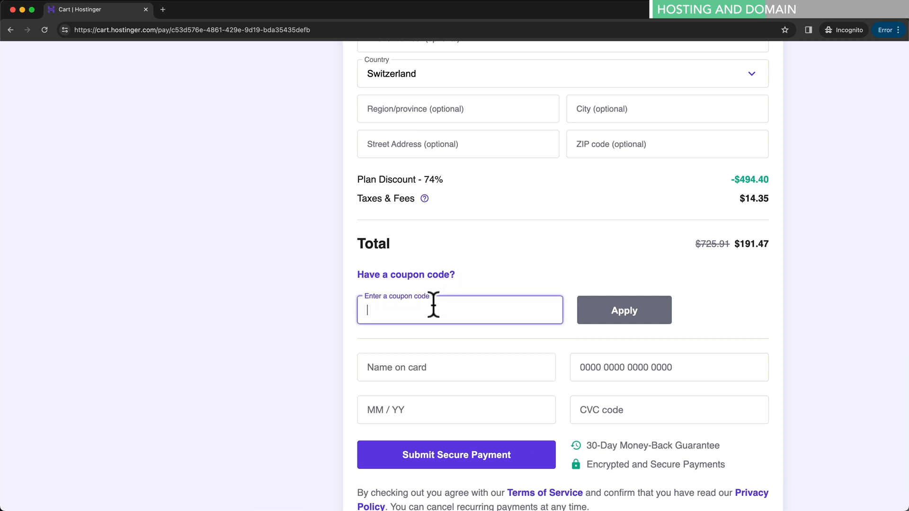
text(METICSMEDIA)
click(611, 307)
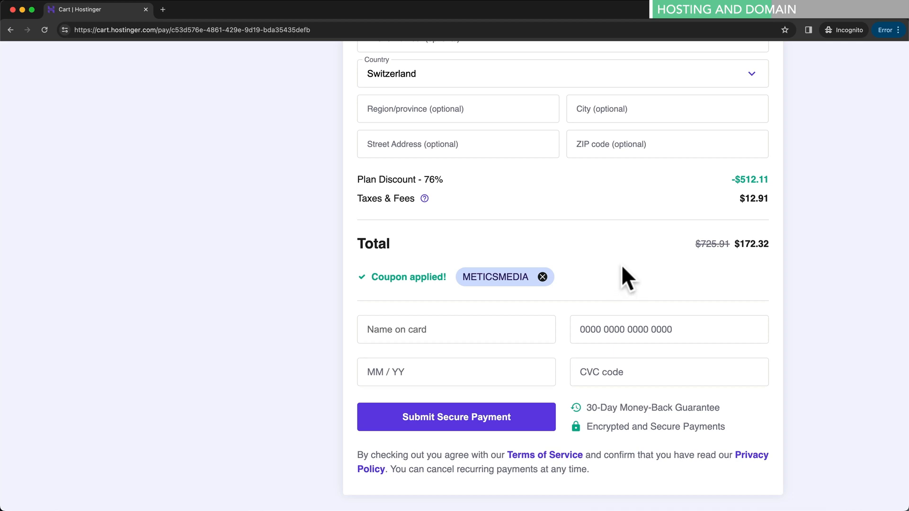
scroll(508, 201, down, 1)
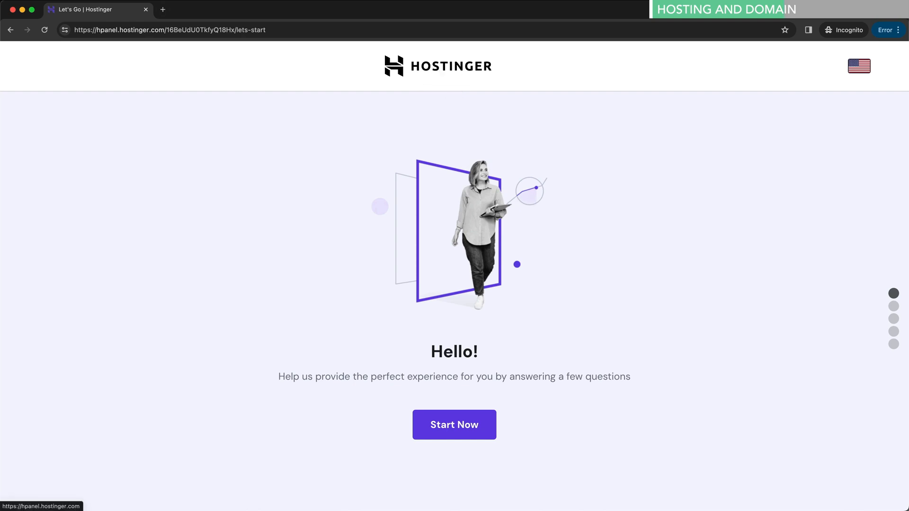
- Skip onboarding to the hPanel dashboard, note the verification-email notice, and go to Gmail
click(442, 71)
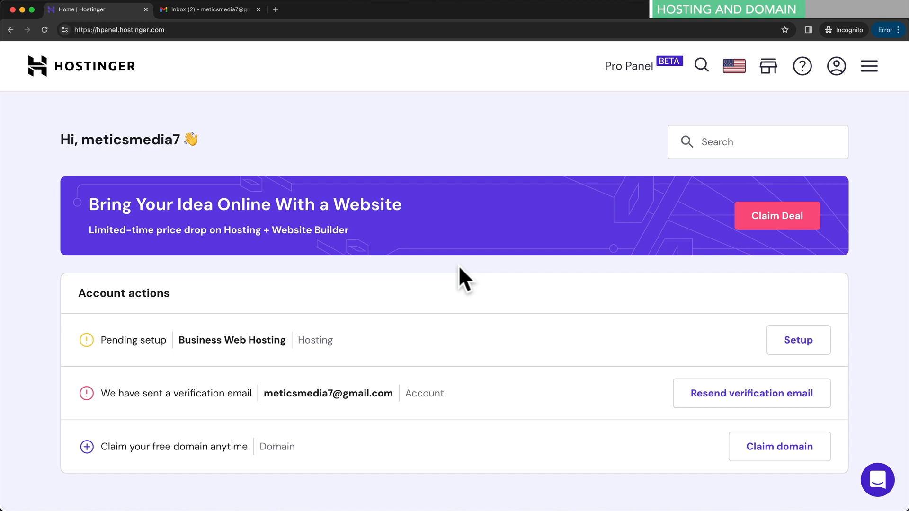
drag(103, 391, 392, 394)
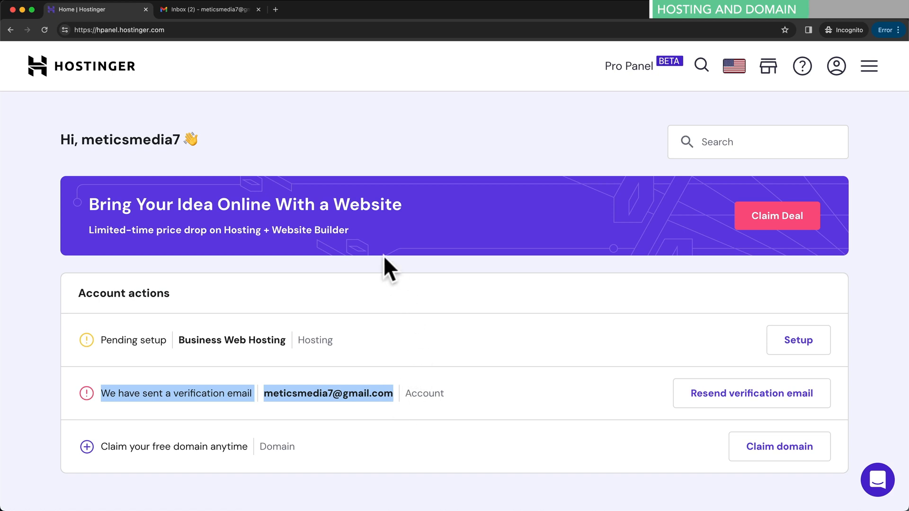
click(217, 9)
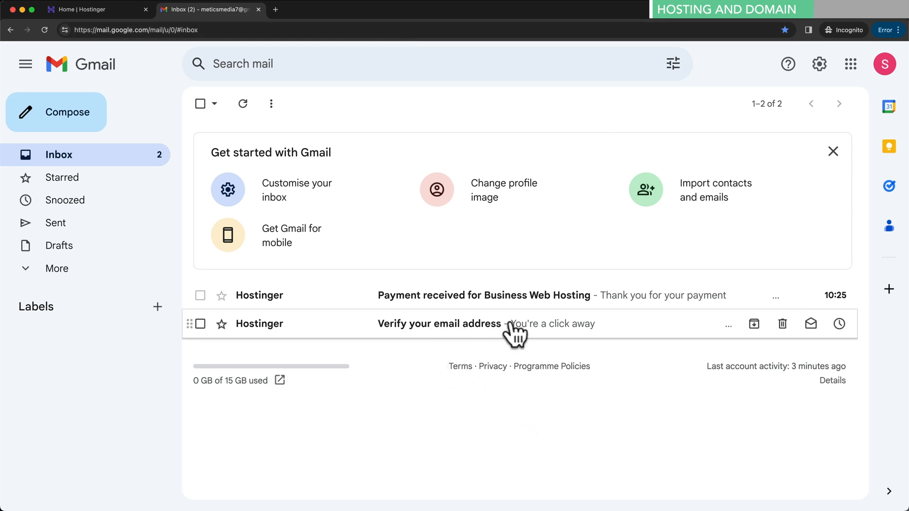
- Open Hostinger's 'Verify your email address' message and verify the account e-mail
click(444, 326)
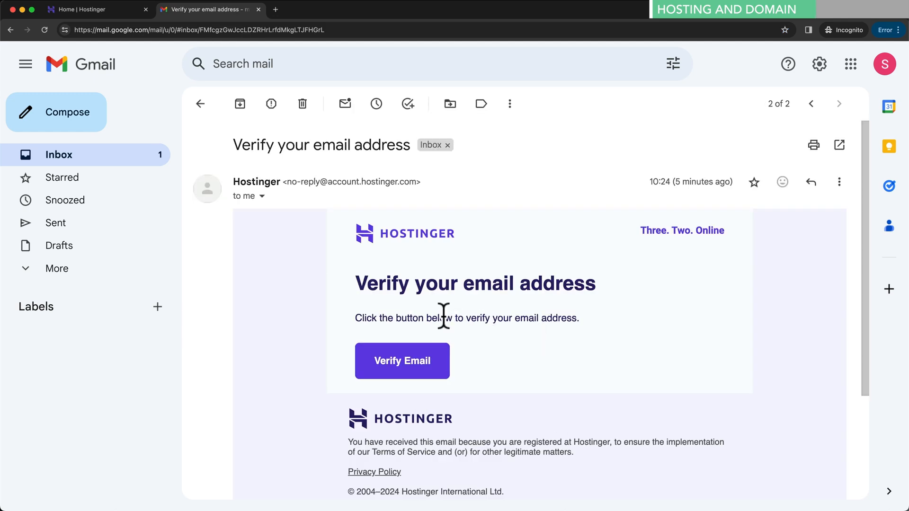
click(403, 367)
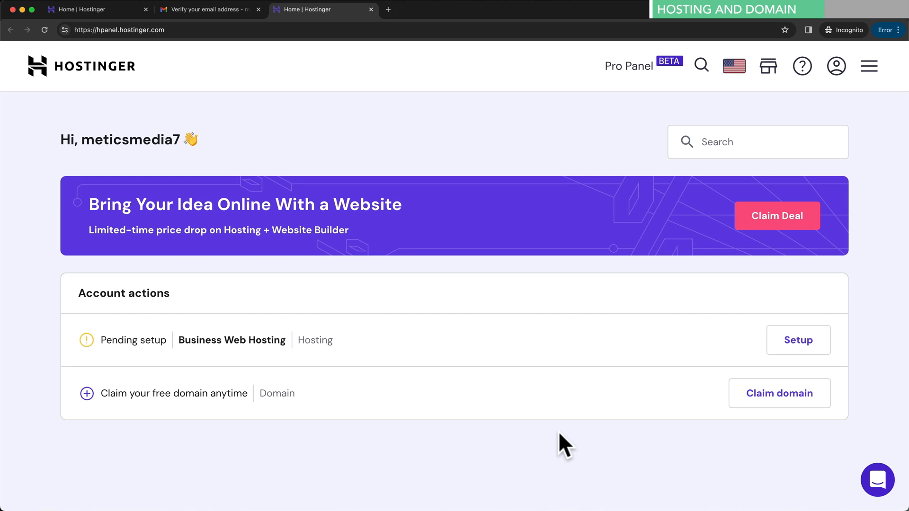
- Check meticstravels.com with the .com extension: available at $0.00/yr, renewing at $15.99/year
click(769, 407)
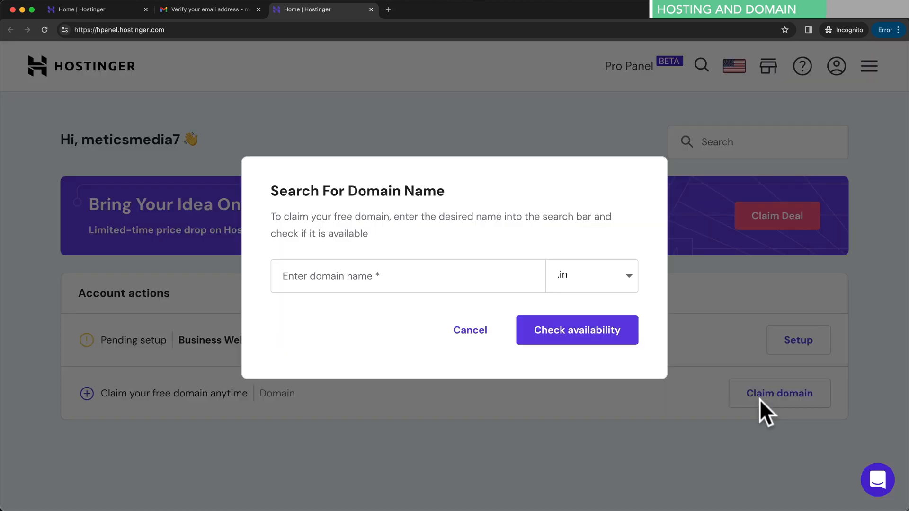
click(629, 279)
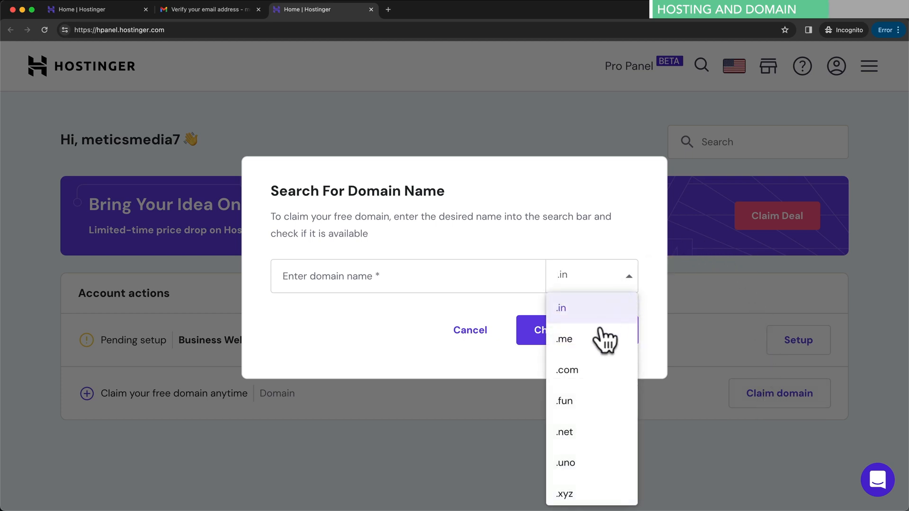
click(607, 374)
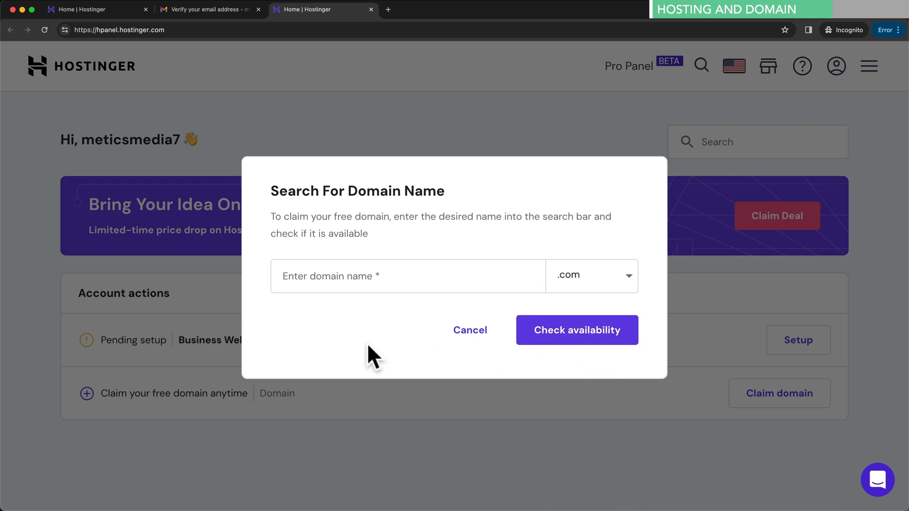
click(332, 277)
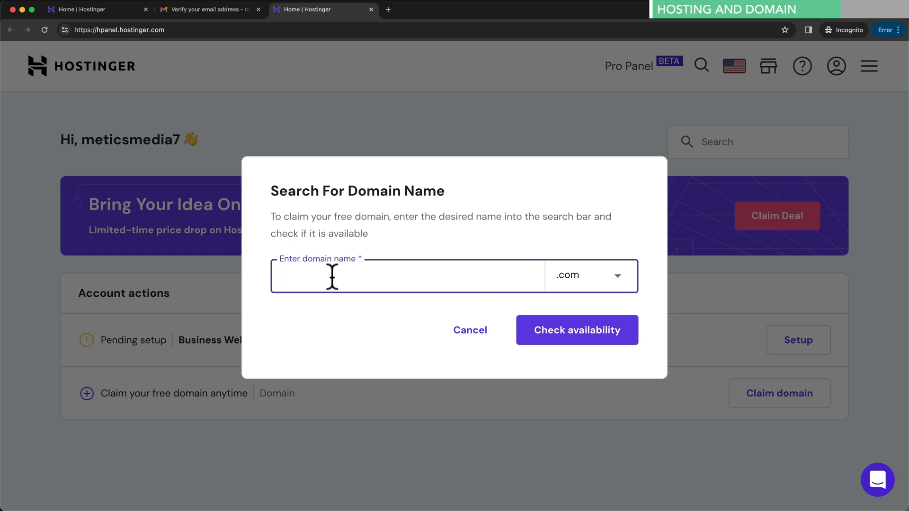
text(meticstravels)
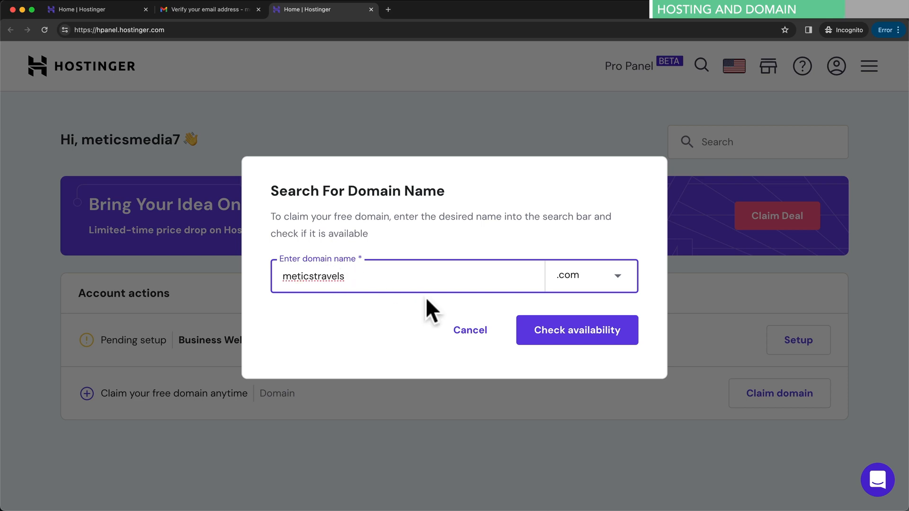
click(564, 335)
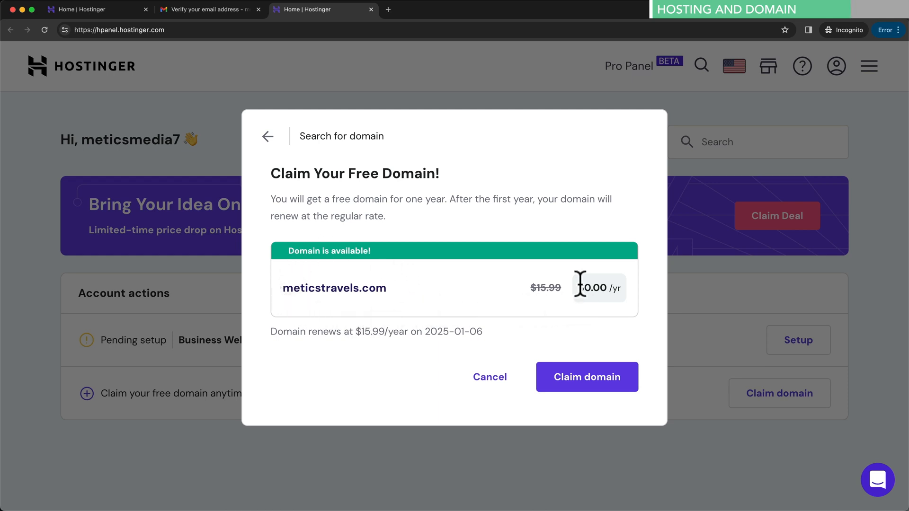
drag(578, 287, 621, 284)
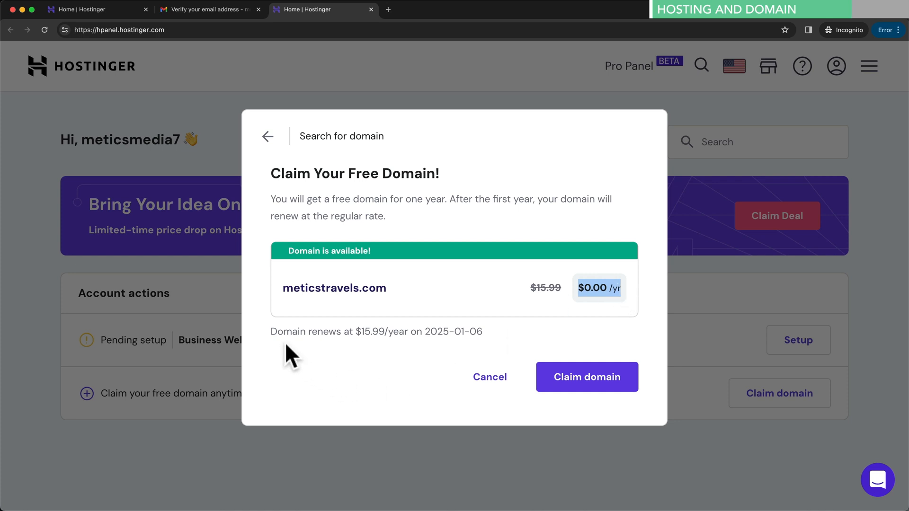
drag(271, 331, 480, 329)
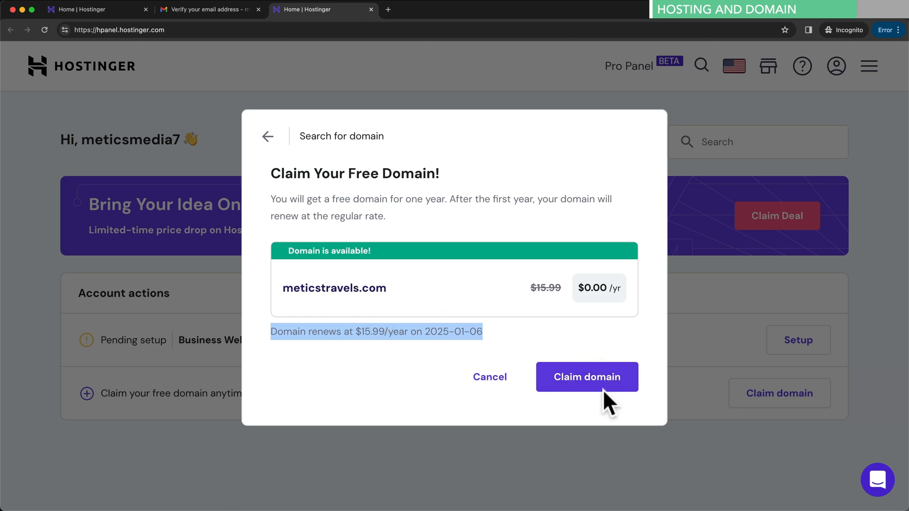
- Claim meticstravels.com and finish registration as a Company / Organization with contact details
click(589, 380)
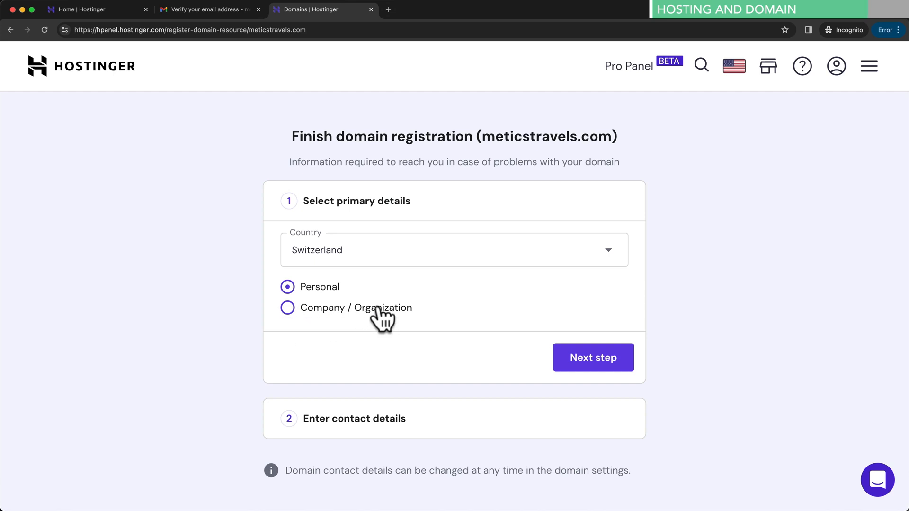
click(288, 308)
click(578, 366)
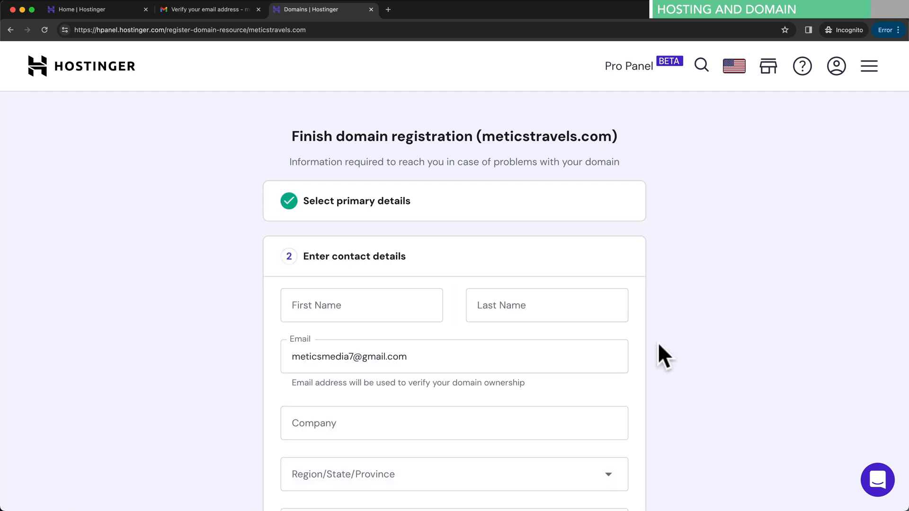
scroll(657, 342, down, 5)
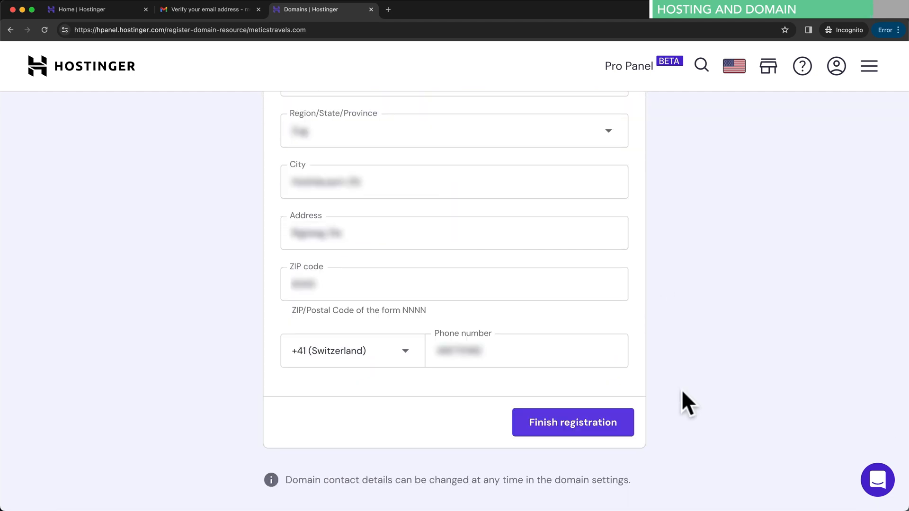
click(578, 425)
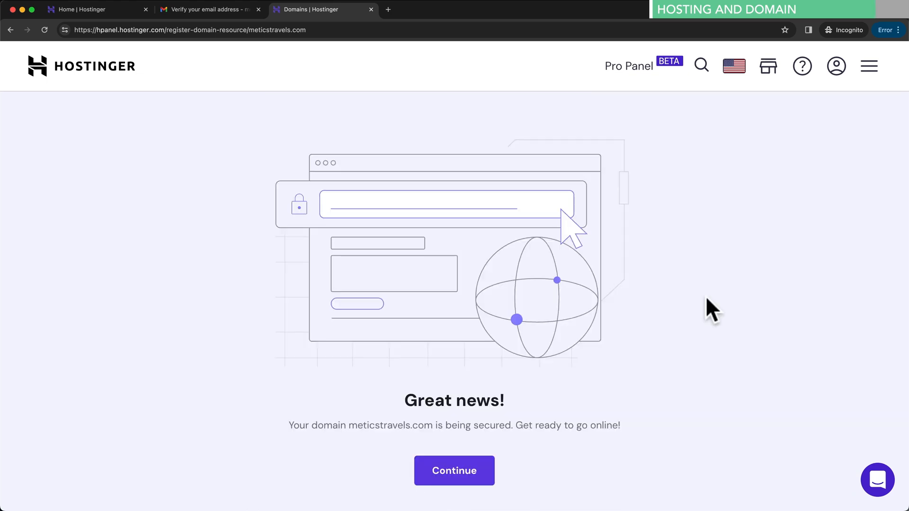
- Continue past the registration confirmation and choose 'Skip, I don't need a website'
drag(290, 425, 502, 424)
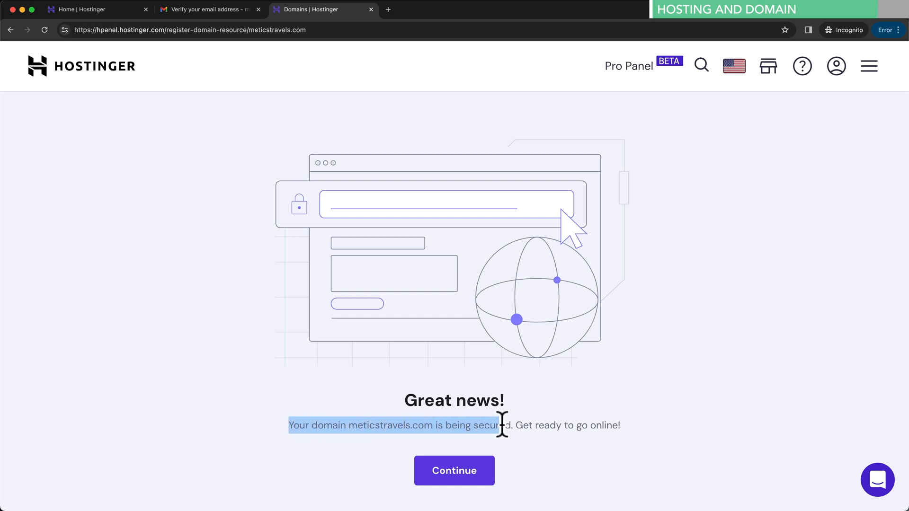
click(465, 477)
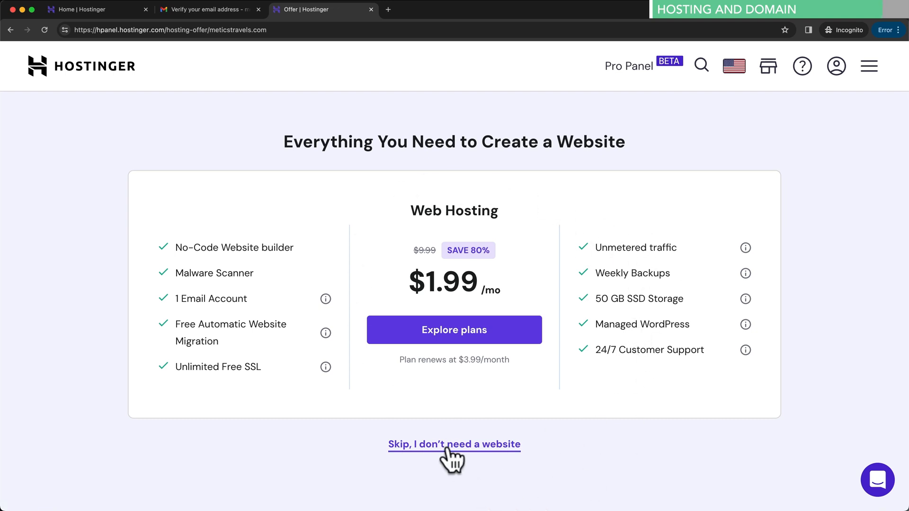
click(495, 449)
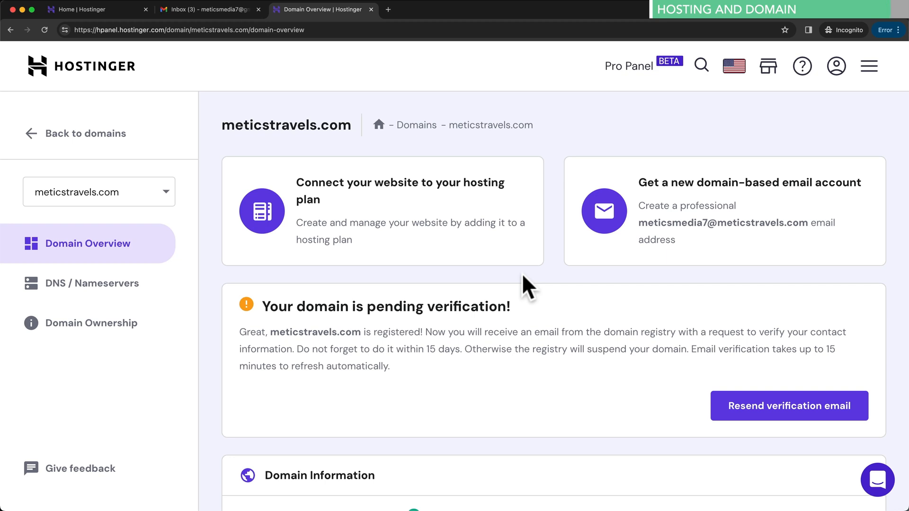
- Open the 'IMPORTANT! Verify your contact information' email for meticstravels.com and follow its validation link
click(240, 10)
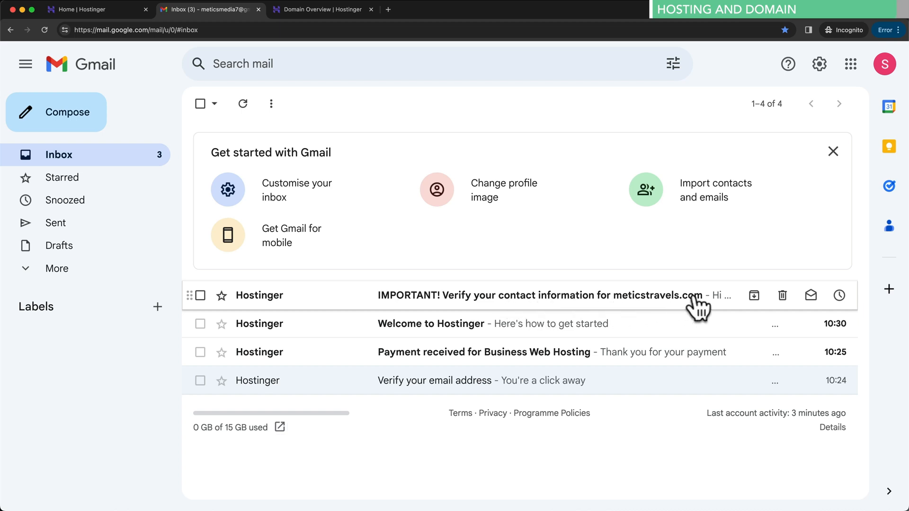
click(517, 295)
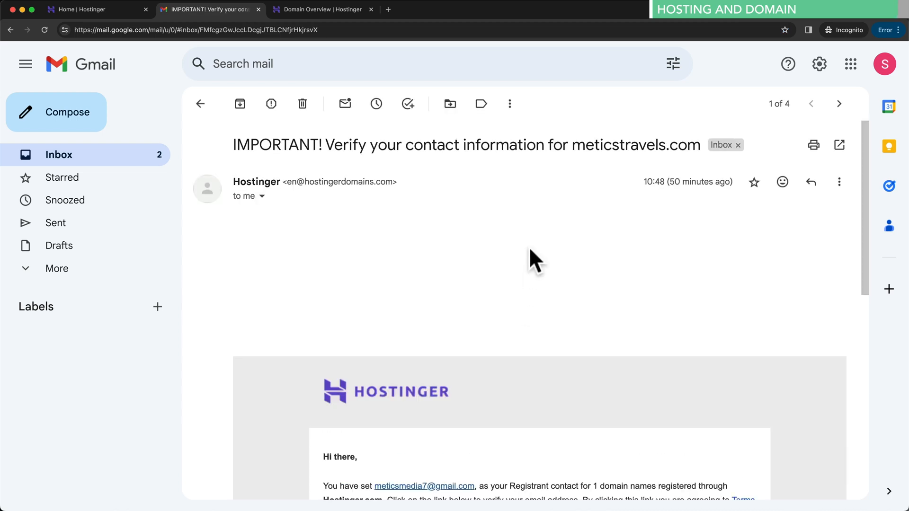
scroll(536, 265, down, 2)
scroll(538, 265, down, 3)
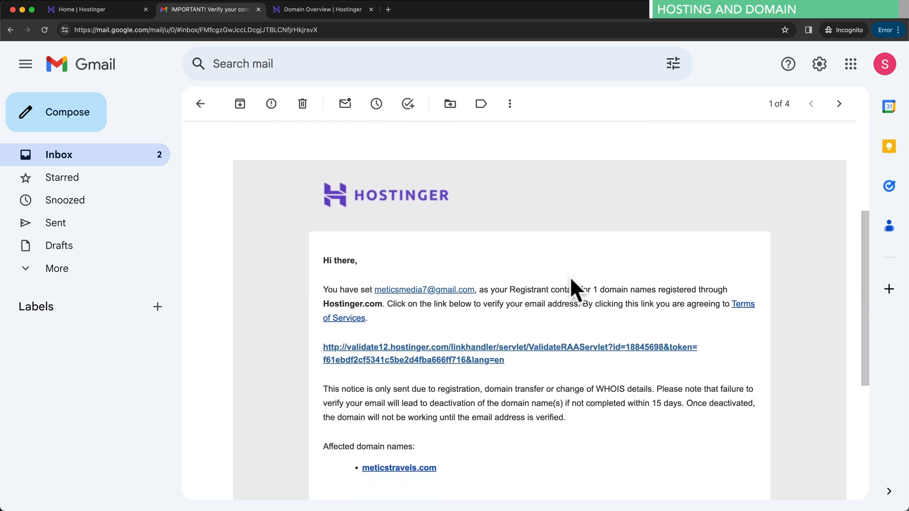
click(513, 349)
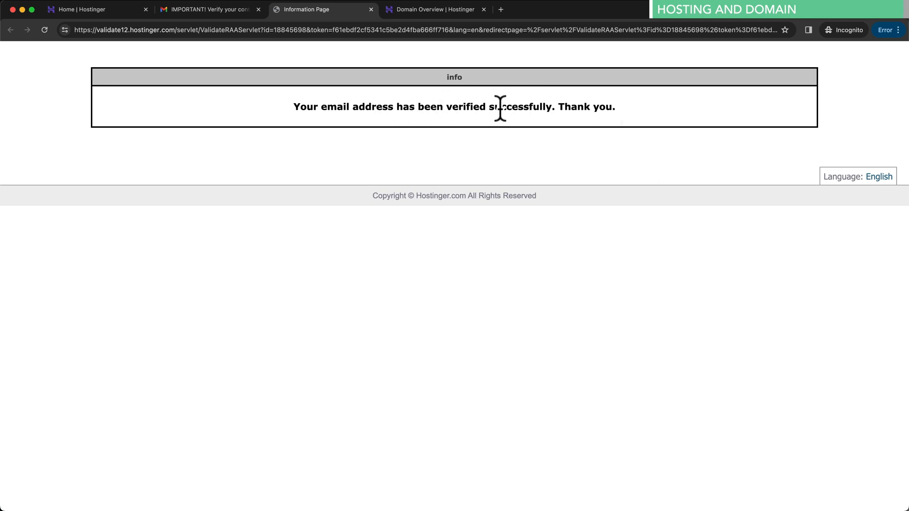
- Reload the meticstravels.com domain overview and confirm the domain is Active and email Verified
click(425, 10)
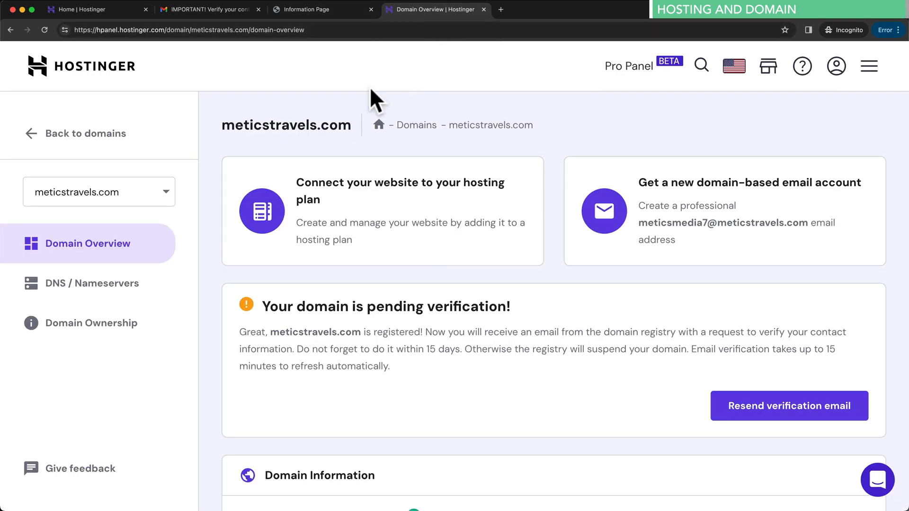
click(45, 31)
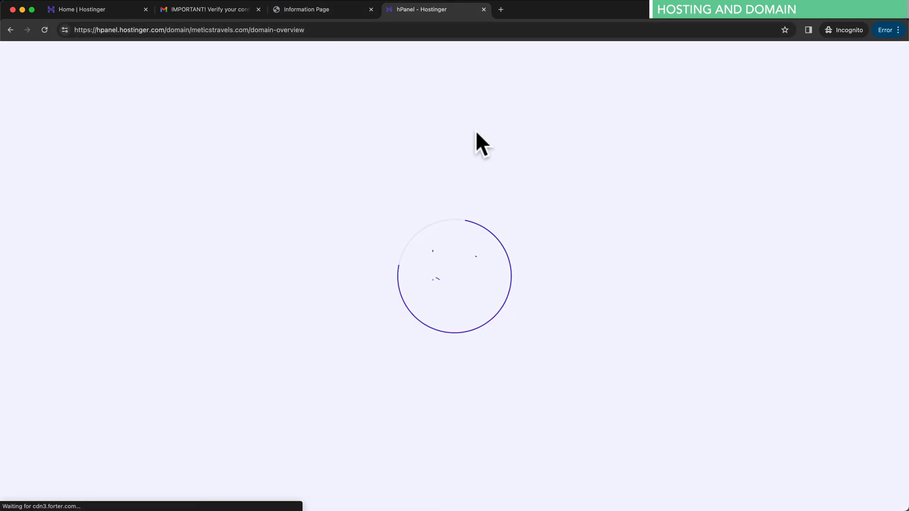
scroll(544, 204, down, 3)
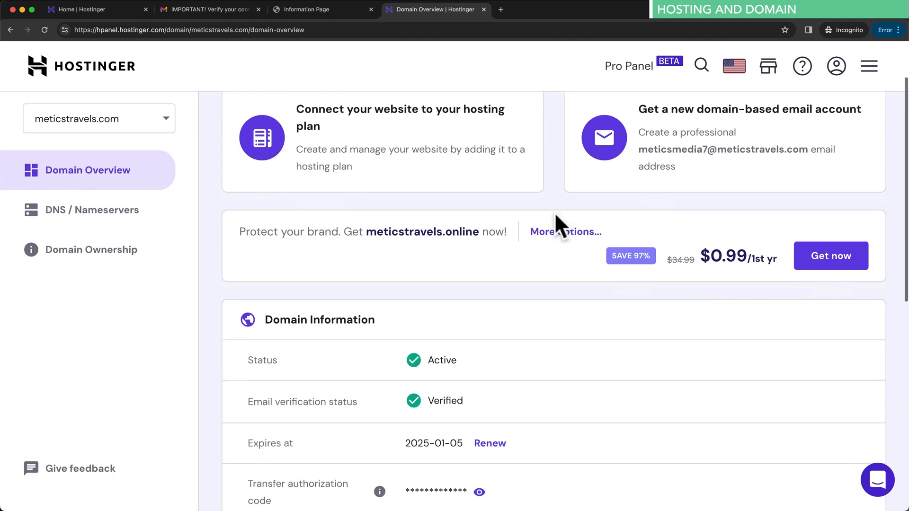
scroll(552, 212, down, 2)
drag(248, 359, 358, 358)
drag(428, 358, 487, 365)
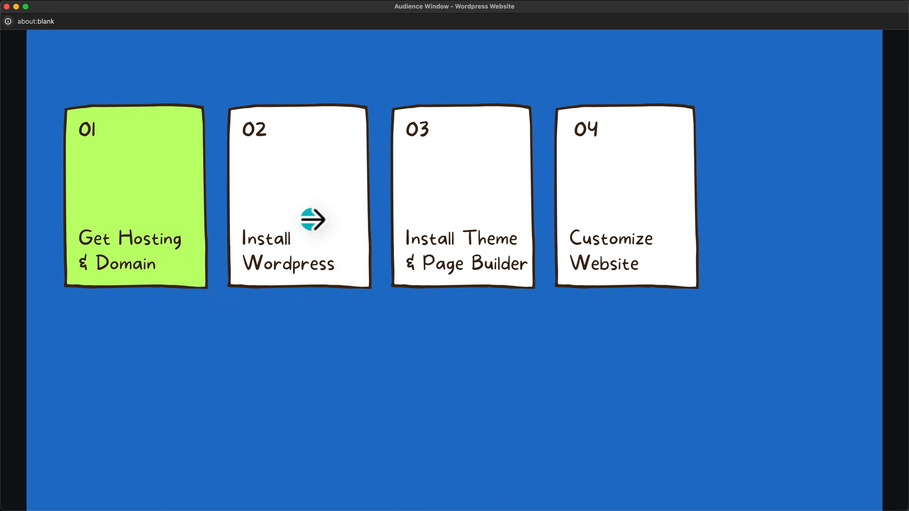
- Close the verification result, verification email and old Hostinger home page tabs
key(ctrl+Up)
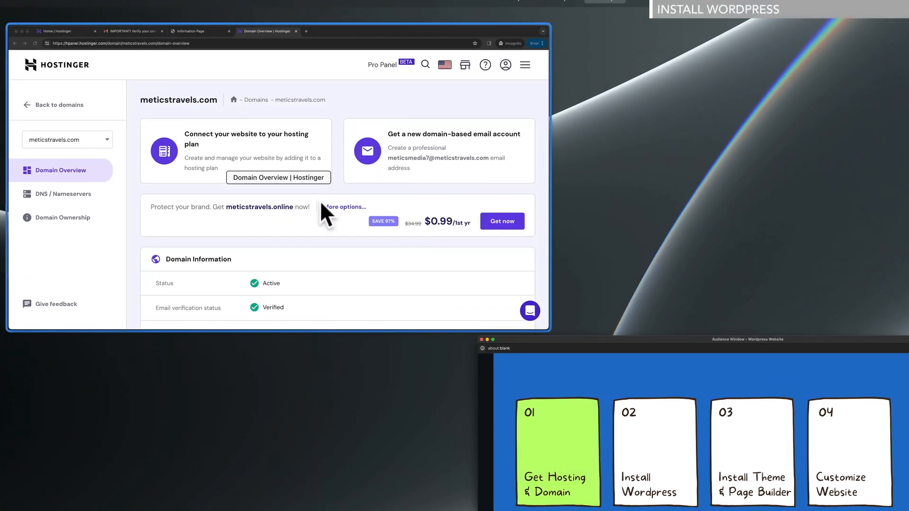
click(321, 199)
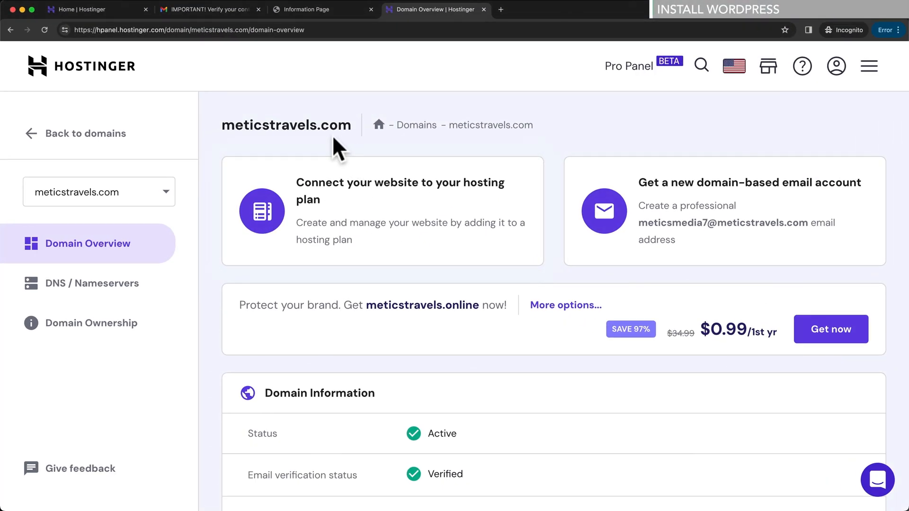
click(371, 9)
click(259, 9)
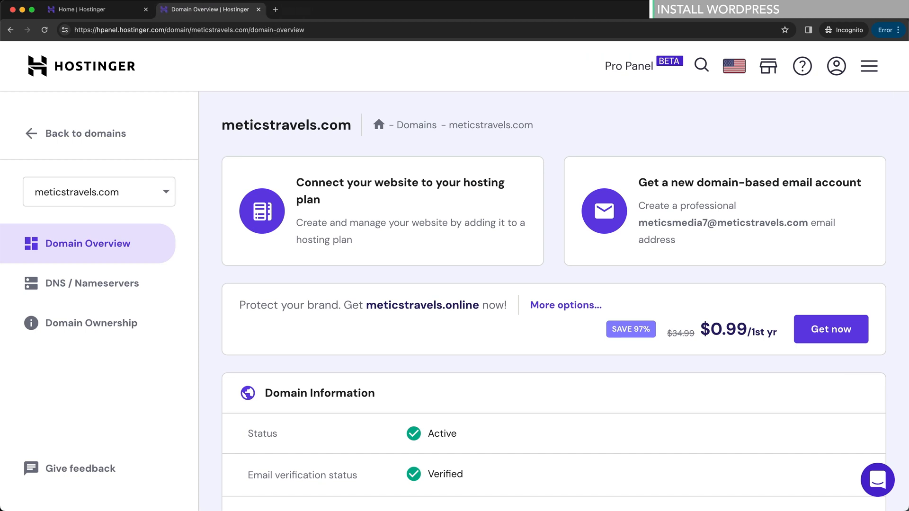
click(146, 10)
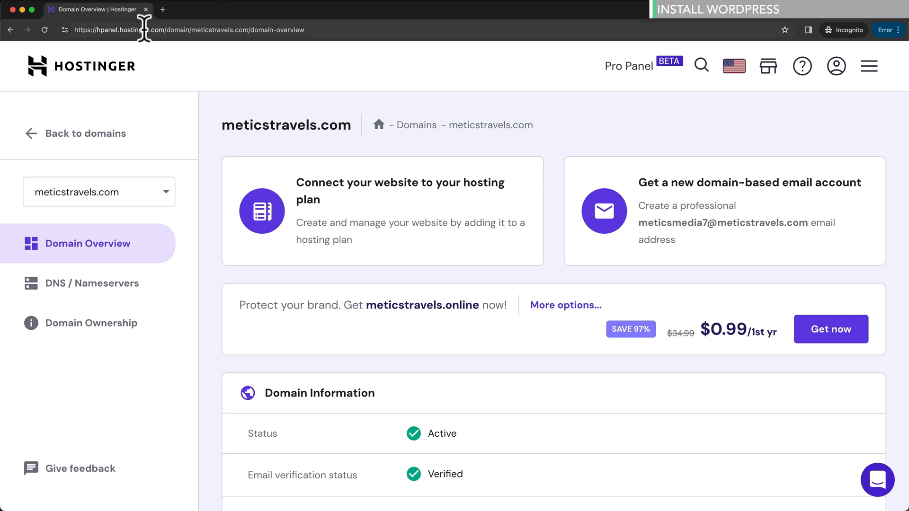
- From the Hostinger home dashboard, start setup of Business Web Hosting under Account actions
click(107, 78)
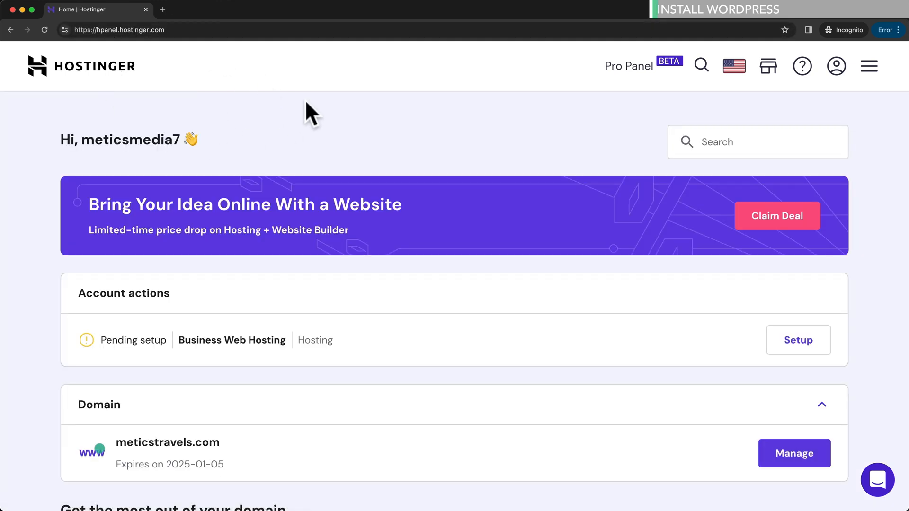
scroll(436, 137, down, 2)
scroll(437, 151, down, 2)
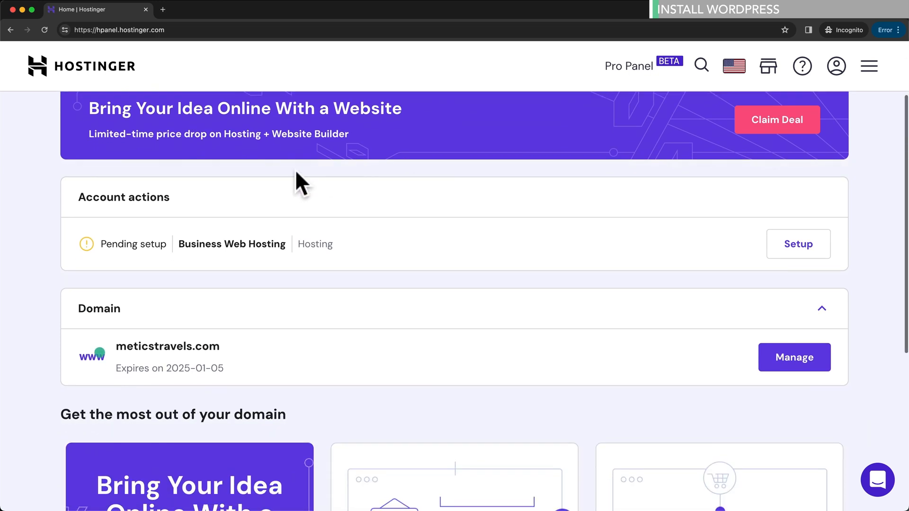
drag(78, 197, 233, 212)
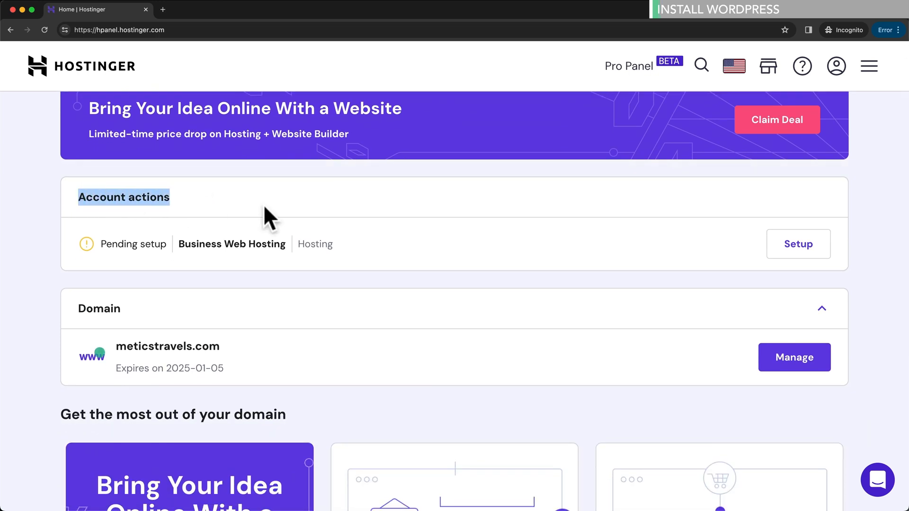
drag(199, 244, 282, 244)
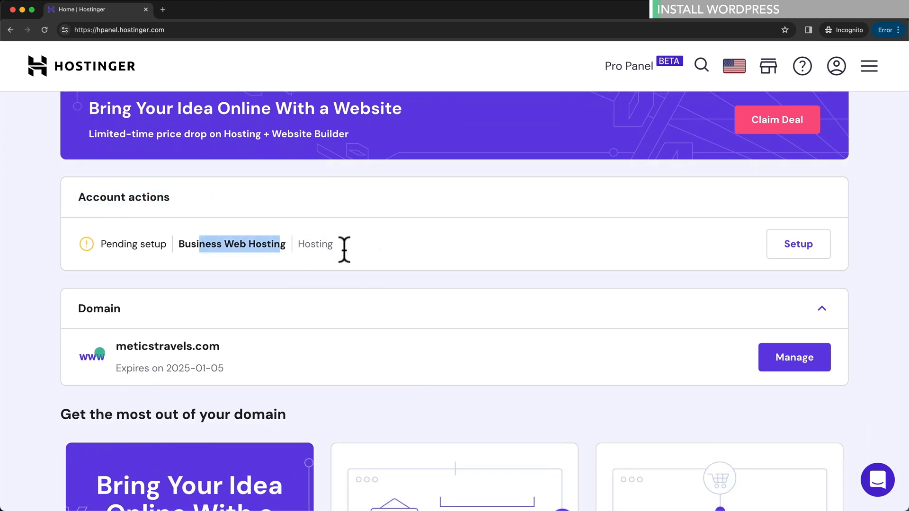
click(808, 258)
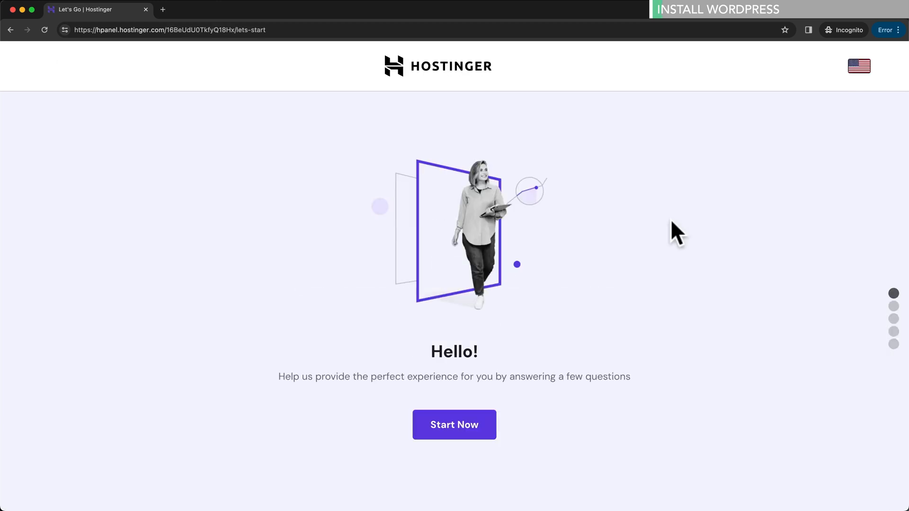
- Skip the onboarding survey and choose a brand-new website built with WordPress with AI
click(454, 429)
scroll(454, 428, down, 3)
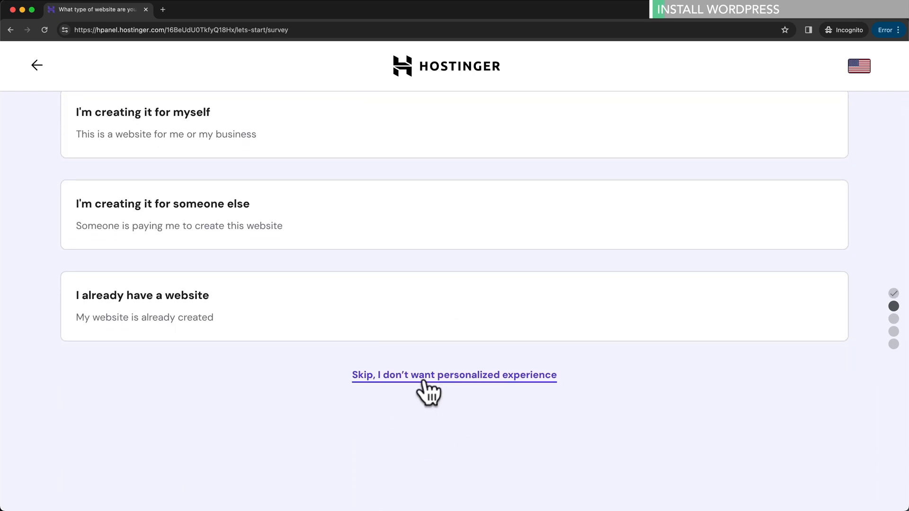
click(452, 376)
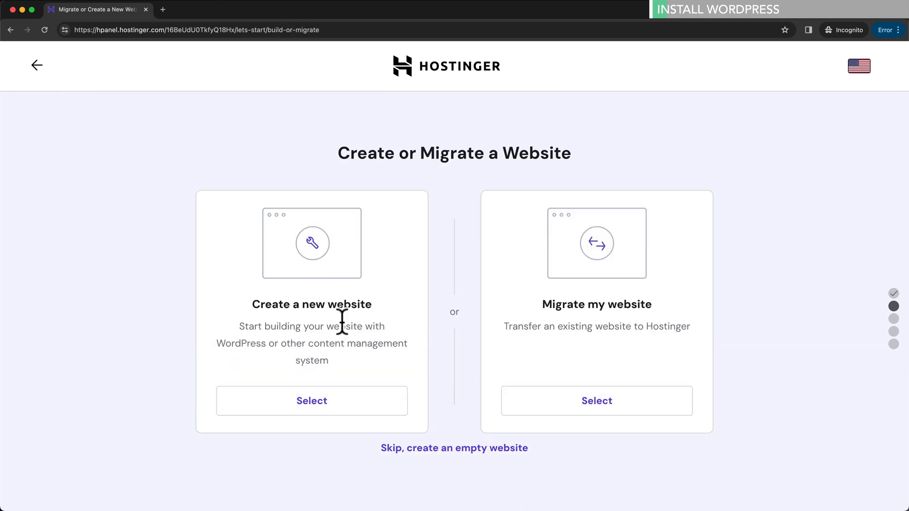
click(351, 407)
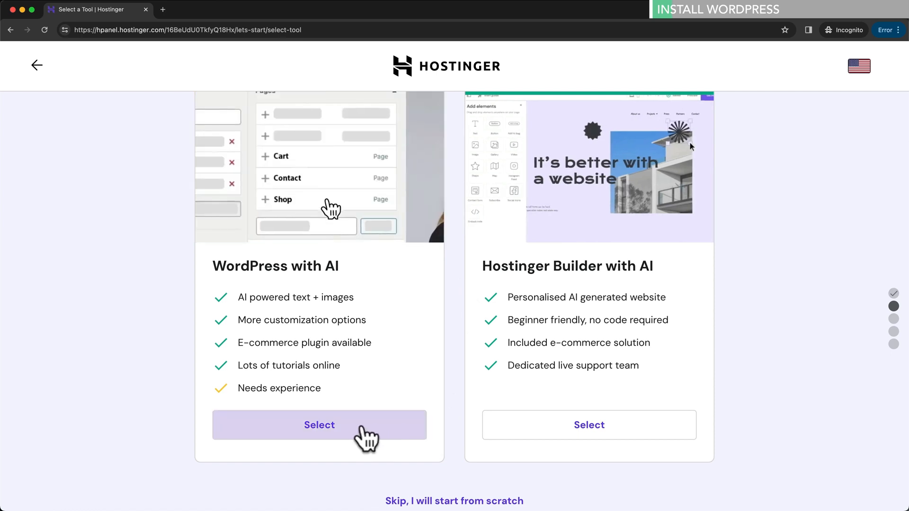
click(320, 426)
- Submit the WordPress login details with a compliant administrator password and English as language
scroll(324, 427, down, 3)
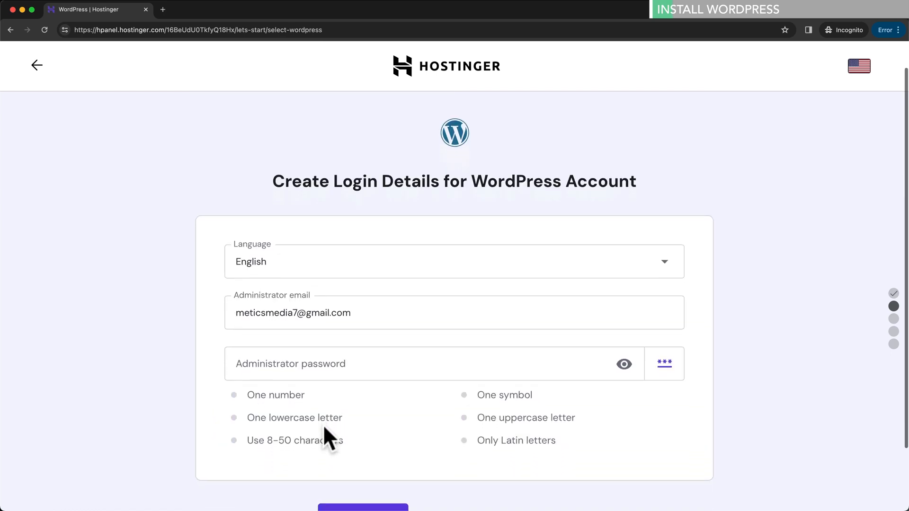
scroll(323, 425, up, 1)
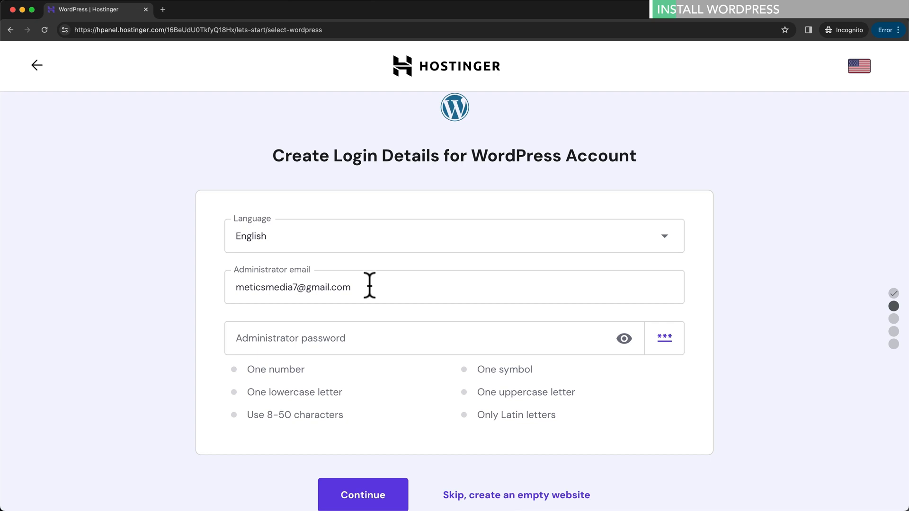
scroll(327, 338, down, 1)
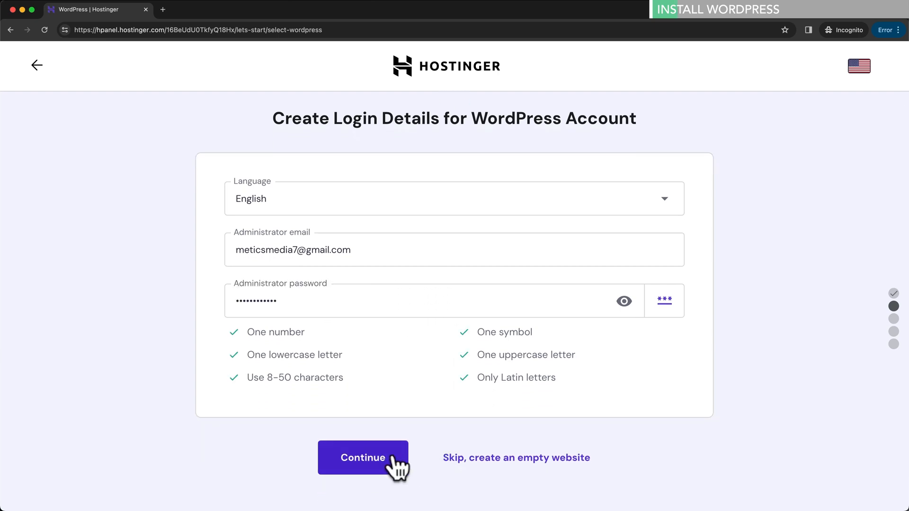
click(393, 461)
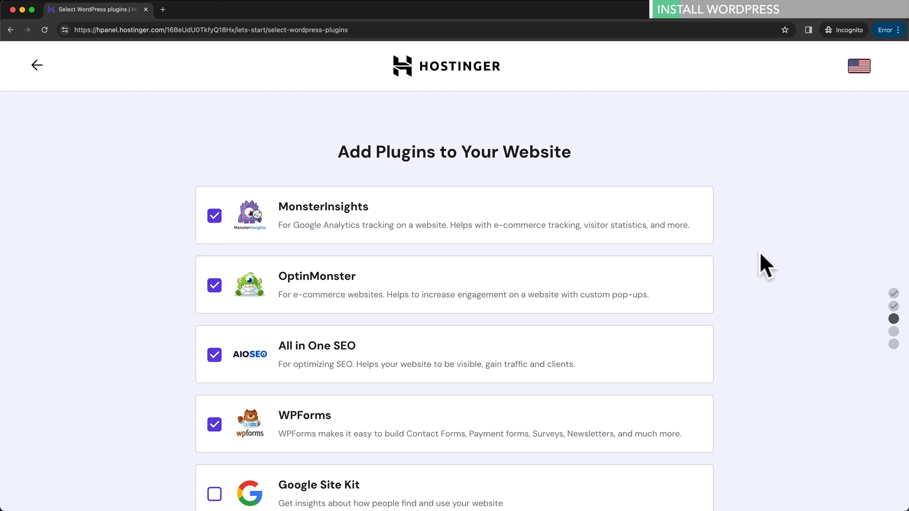
- Choose 'manage plugins later', 'don't need a template' and 'write content later' to skip ahead
scroll(760, 252, down, 1)
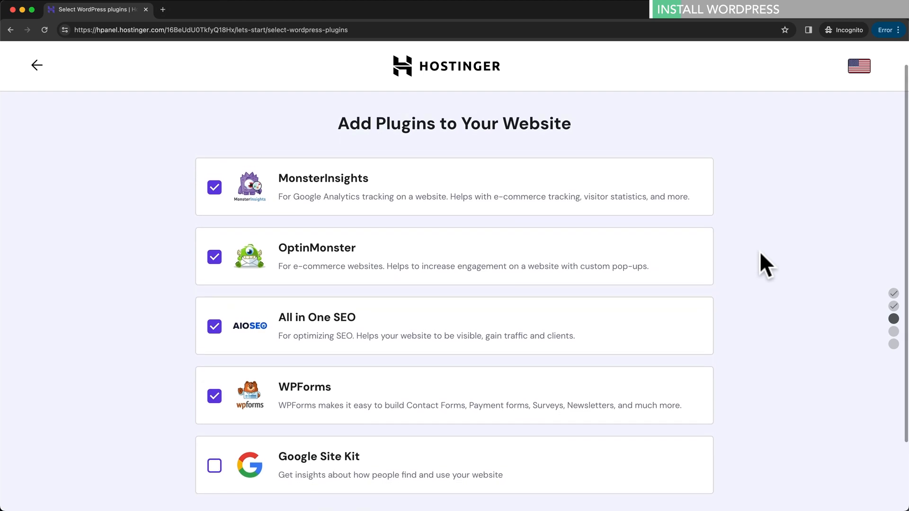
scroll(764, 263, down, 3)
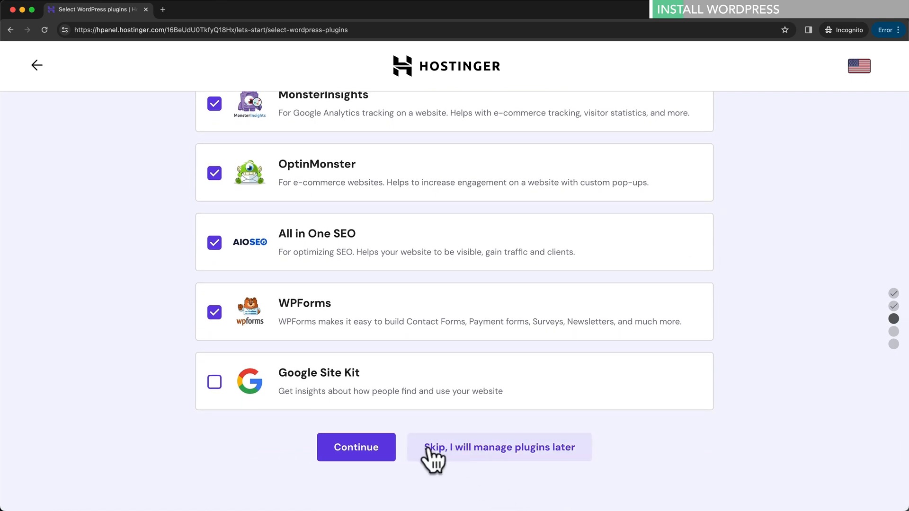
click(490, 456)
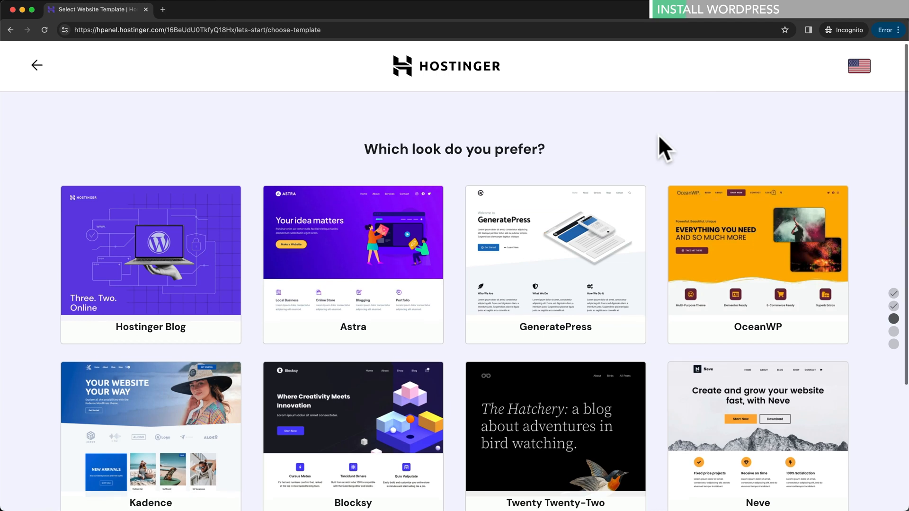
scroll(657, 147, down, 3)
scroll(652, 362, down, 1)
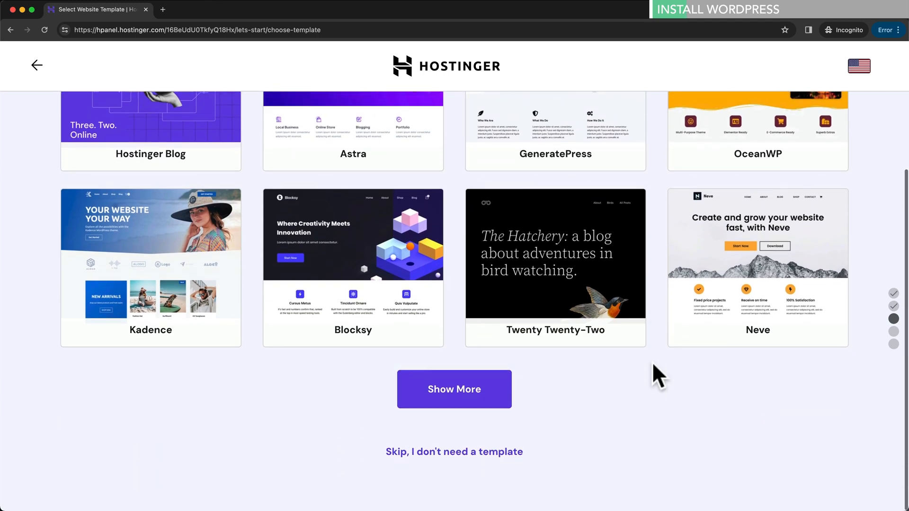
click(446, 454)
scroll(763, 257, down, 4)
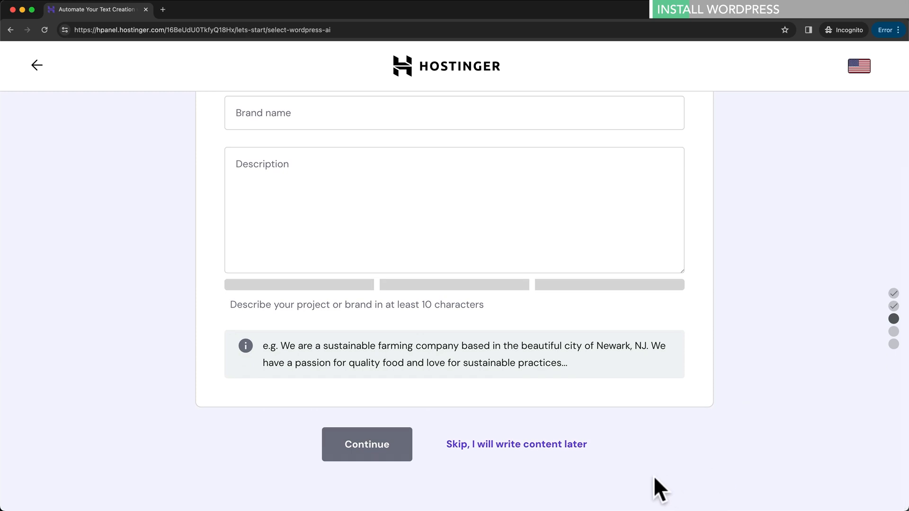
click(505, 455)
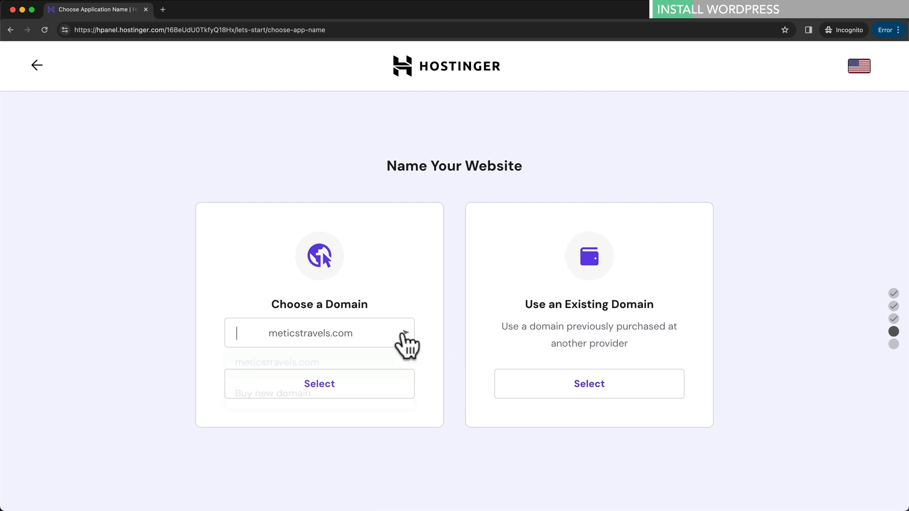
- Select meticstravels.com as the website's domain
click(404, 337)
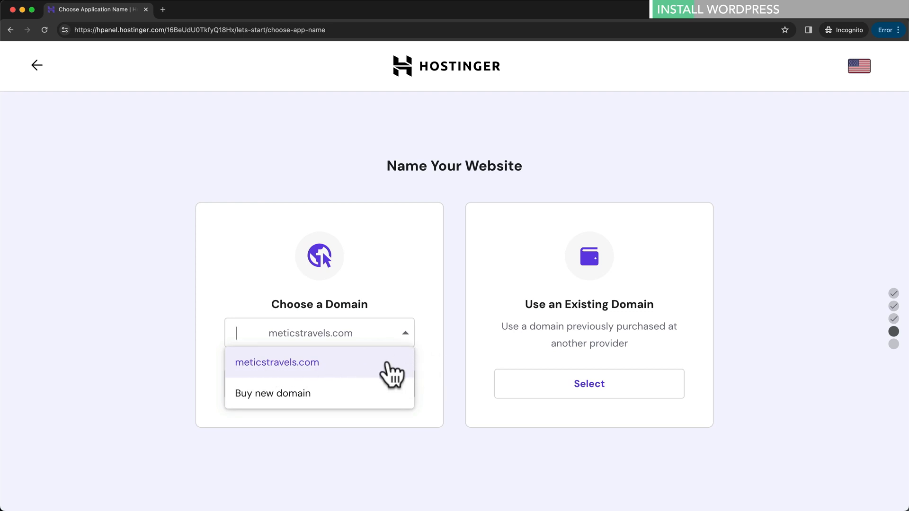
click(388, 363)
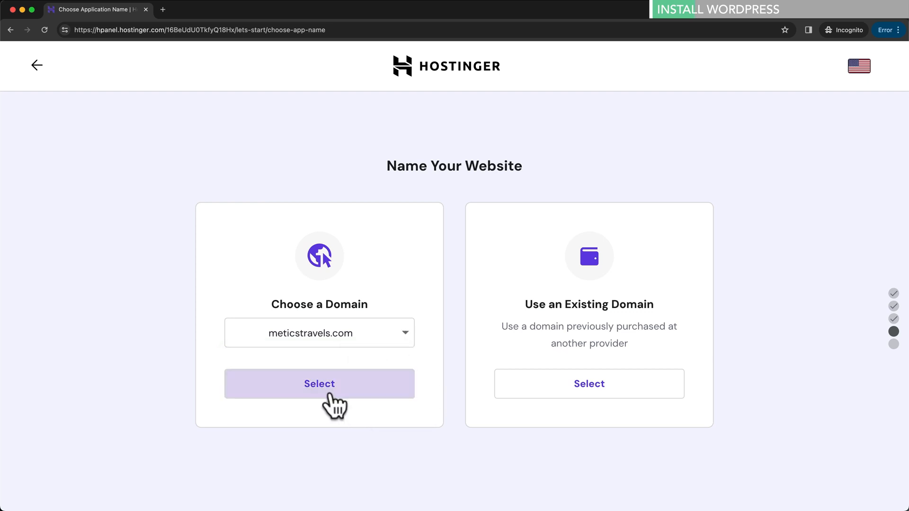
click(373, 400)
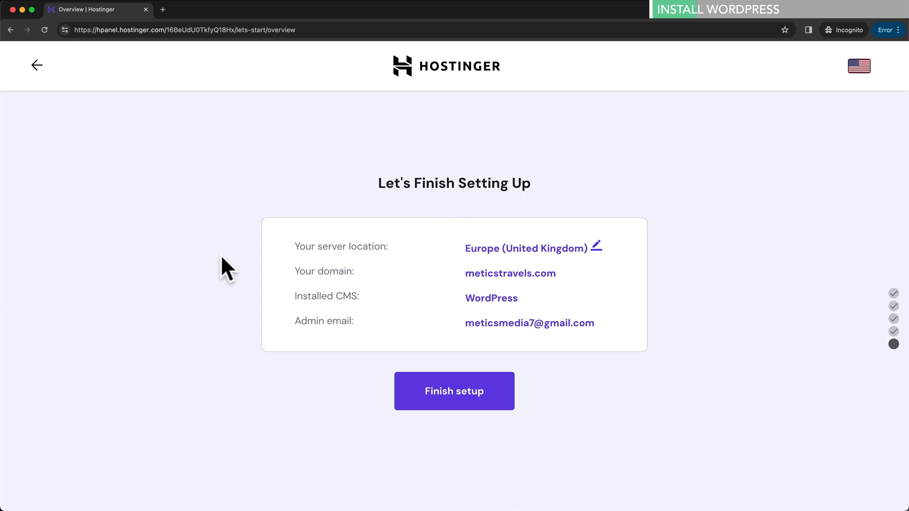
- Review the summary's domain, WordPress CMS and admin email rows
drag(453, 270, 547, 284)
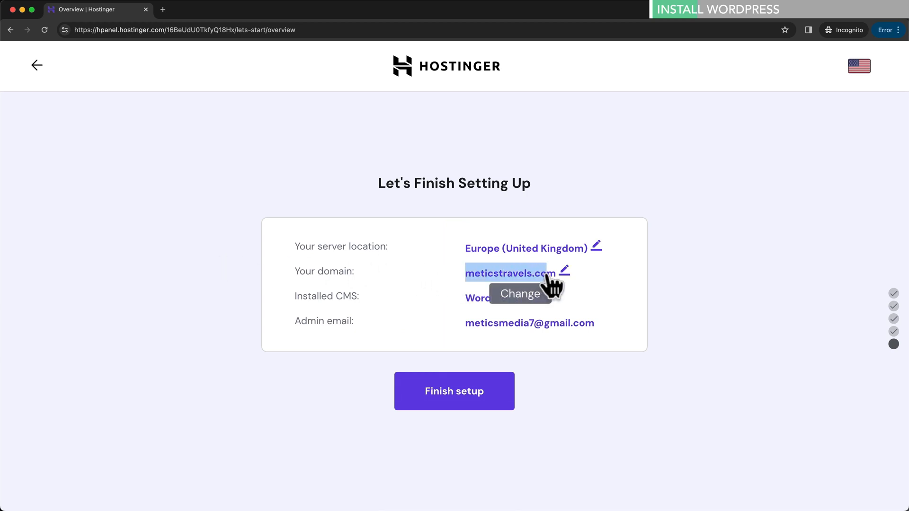
drag(335, 296, 357, 296)
click(461, 298)
drag(461, 297, 521, 297)
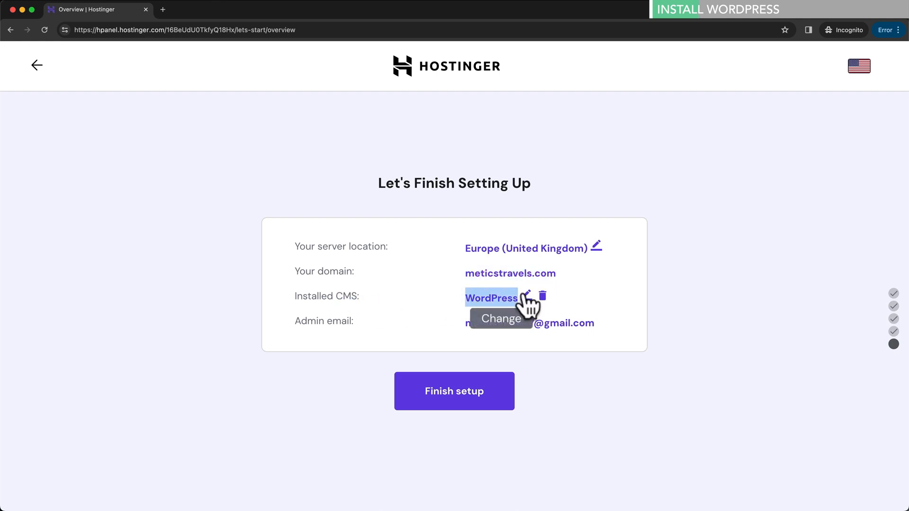
click(440, 329)
drag(463, 324, 597, 322)
click(696, 316)
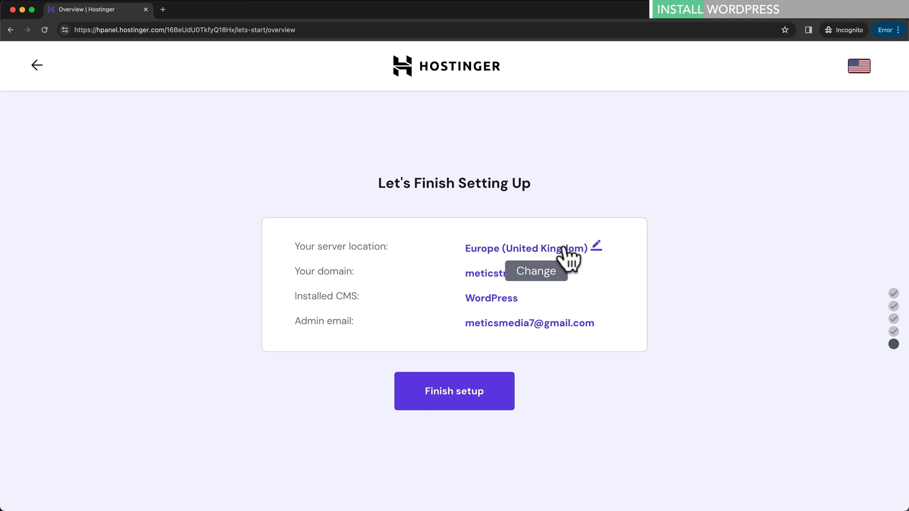
- Pick the USA, AZ pin on the server map so the site is hosted in North America
click(595, 247)
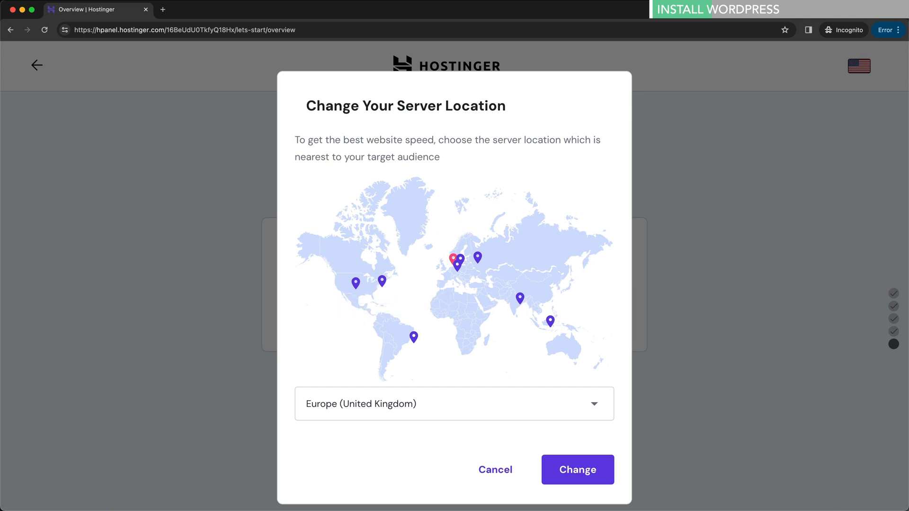
click(356, 285)
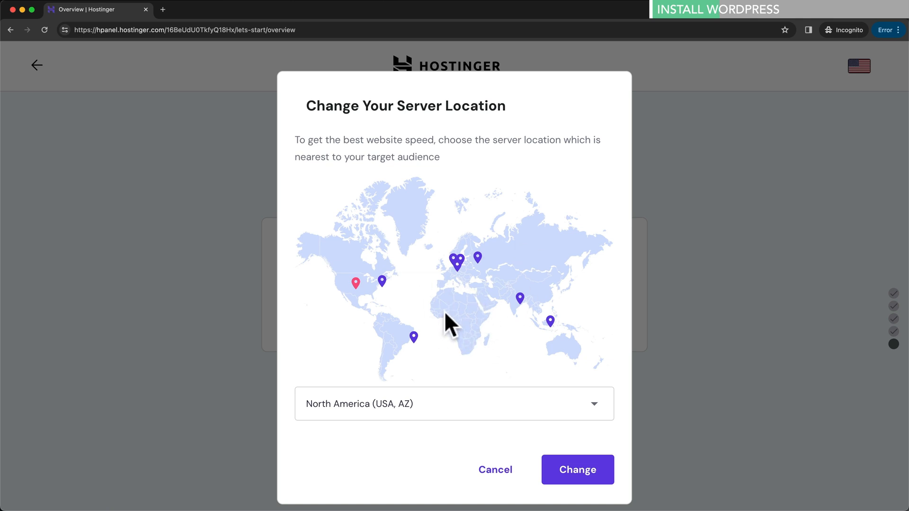
click(580, 477)
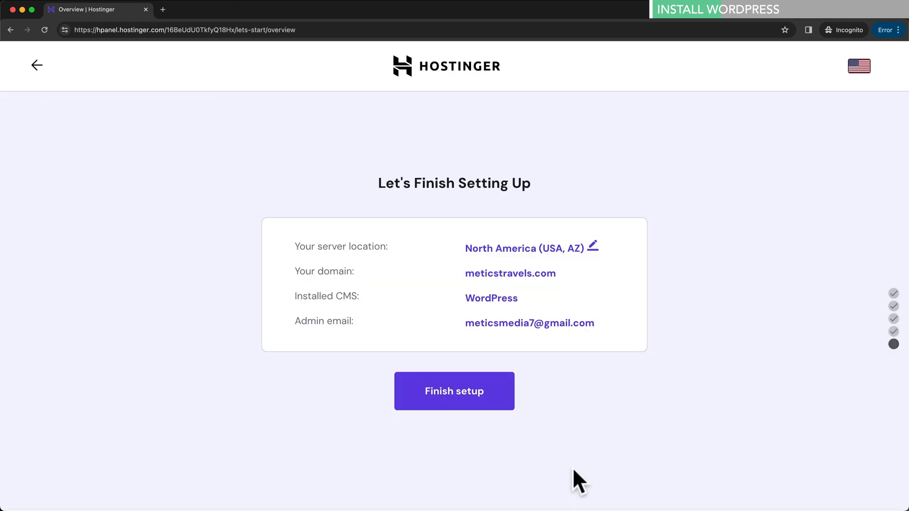
- Finish setup, open the meticstravels.com WordPress admin panel, and add a new blank tab
click(457, 410)
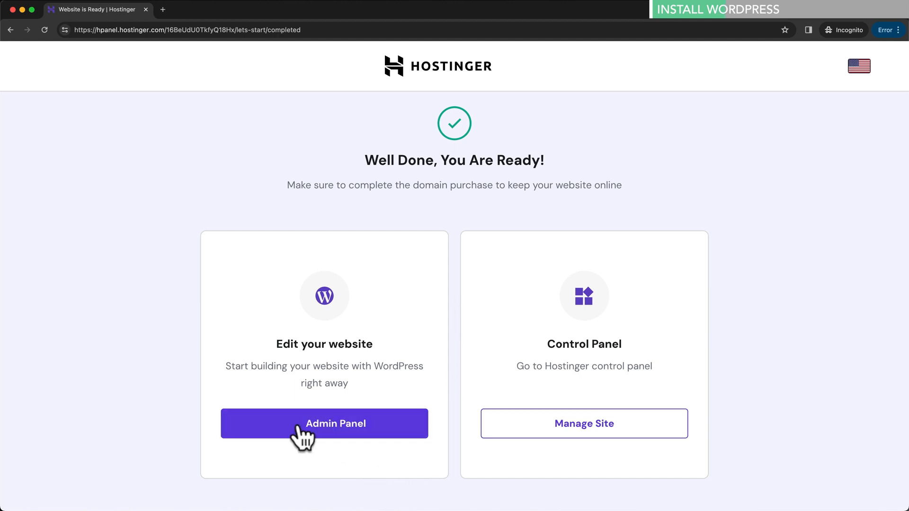
click(397, 426)
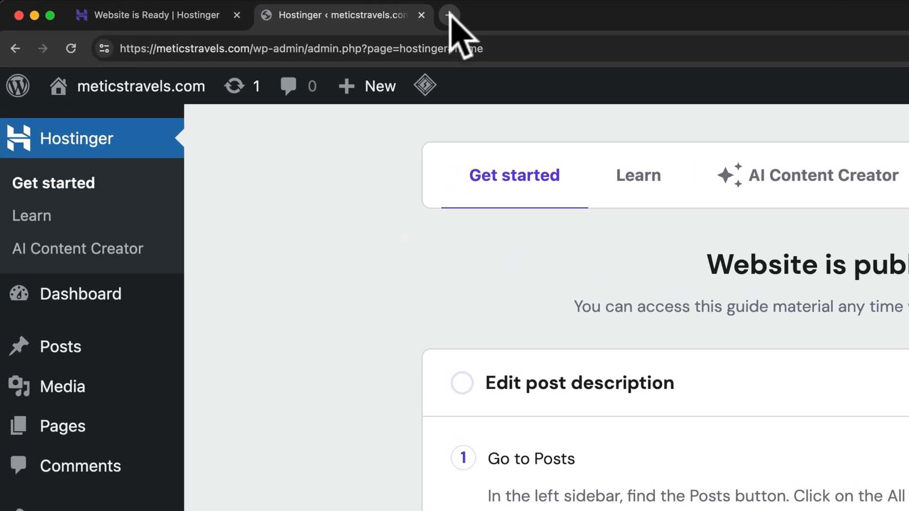
click(275, 10)
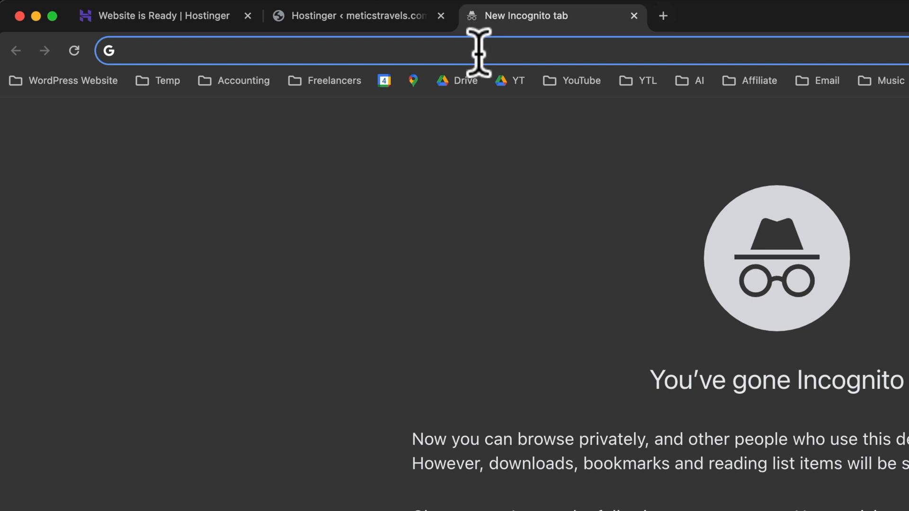
- Load the site's admin dashboard at meticstravels.com/wp-admin
text(meticstreavels.com)
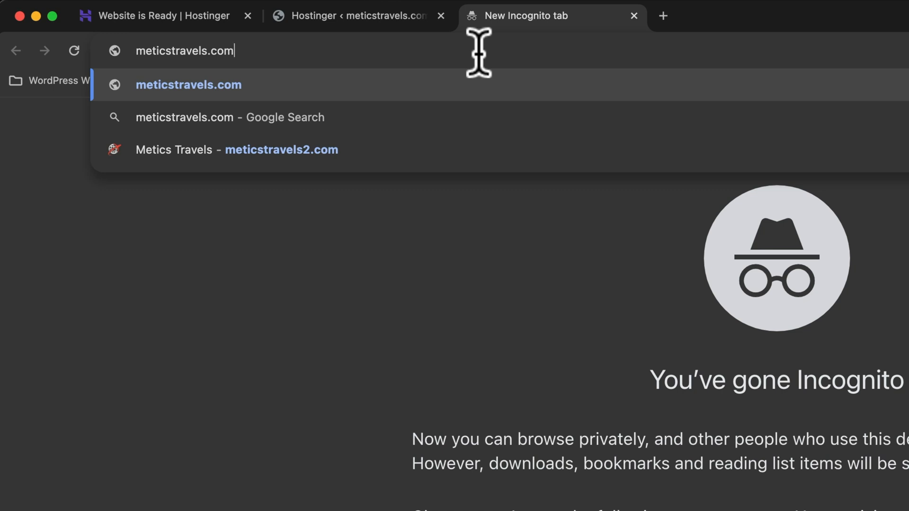
text(/wo)
key(BackSpace)
text(p-admn)
key(BackSpace)
text(in)
key(Return)
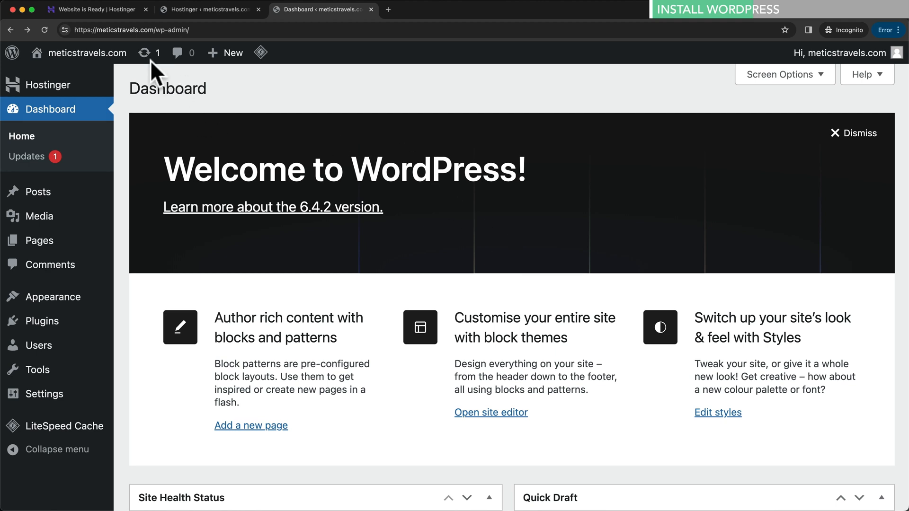
- In another new tab, load the live meticstravels.com homepage
mouse_move(97, 60)
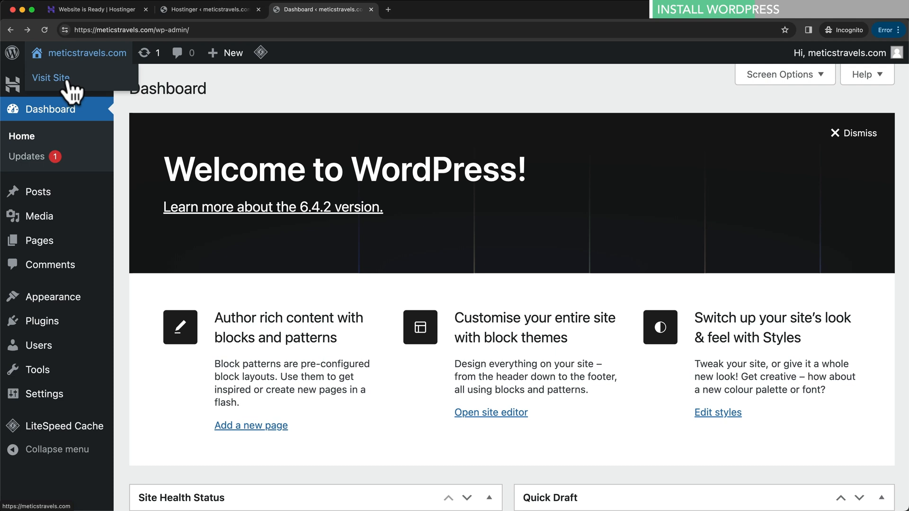
click(388, 9)
text(met)
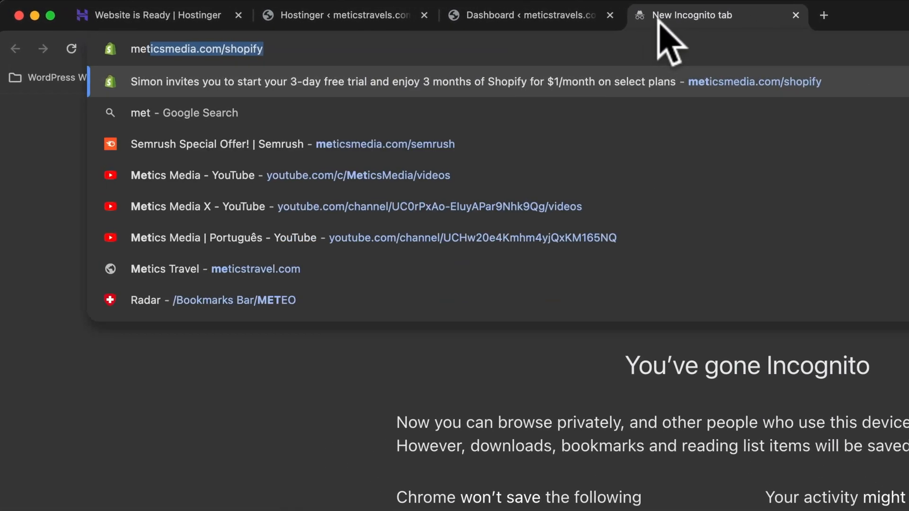
text(icstr)
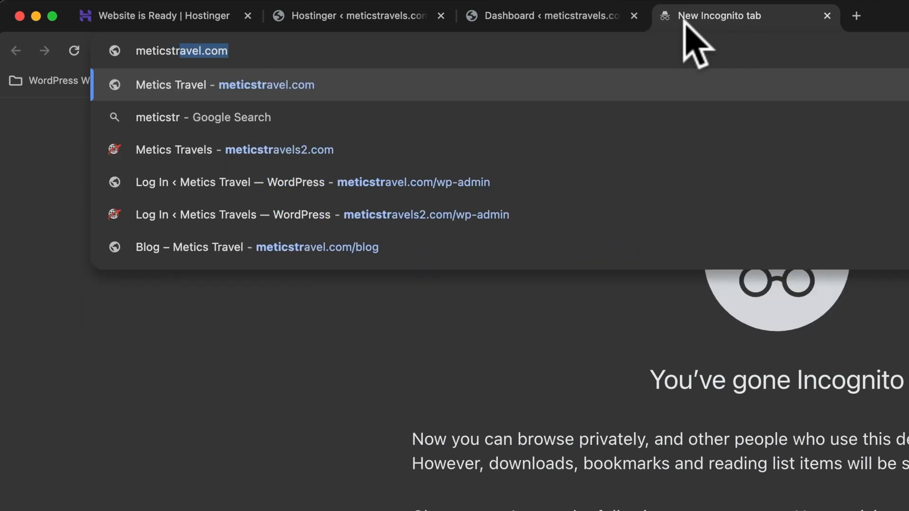
text(avel.c)
key(BackSpace)
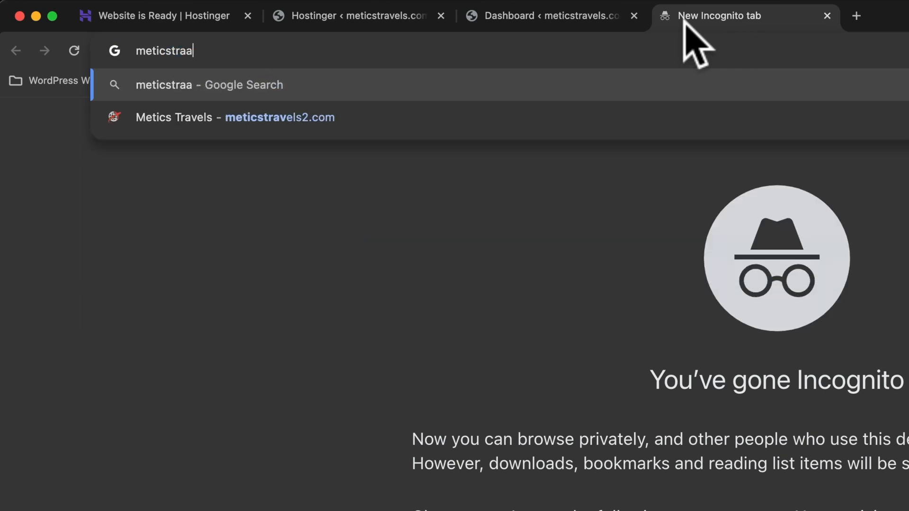
text(ve)
key(BackSpace)
text(ls.com)
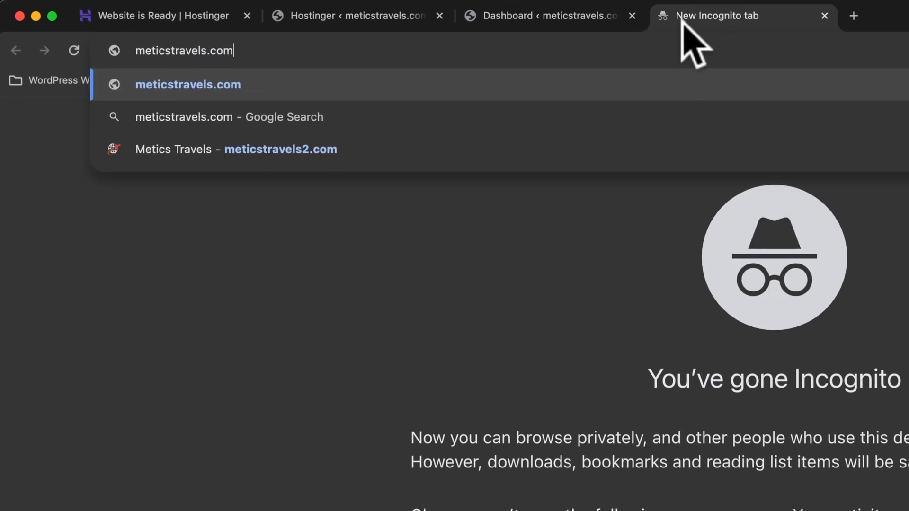
key(Return)
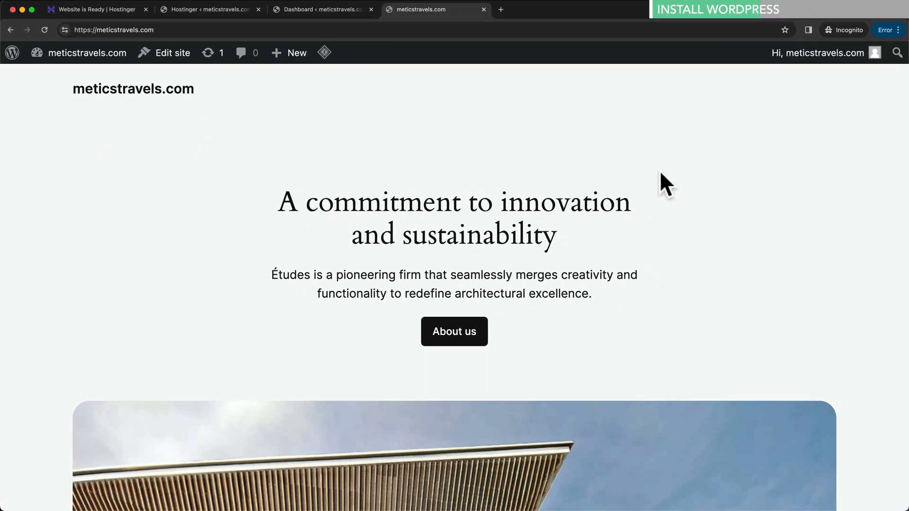
- Scroll through the new meticstravels.com homepage
scroll(658, 175, down, 5)
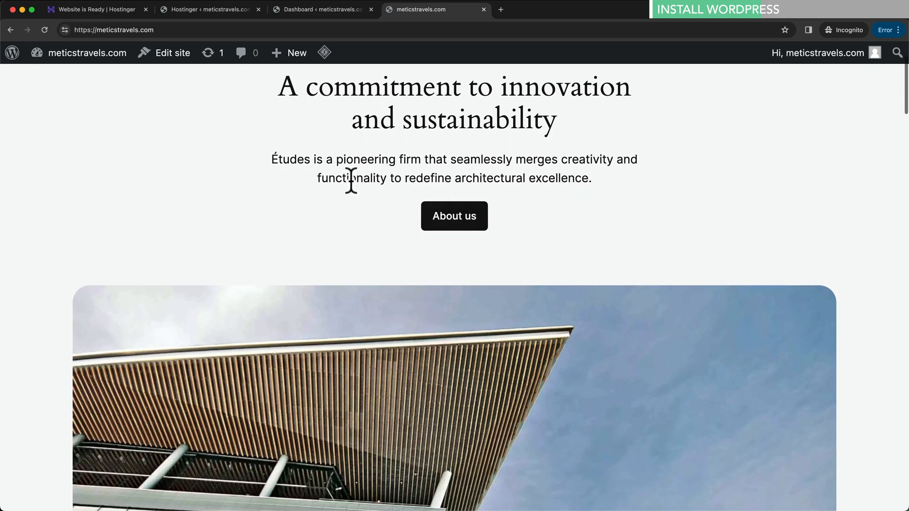
scroll(351, 180, down, 10)
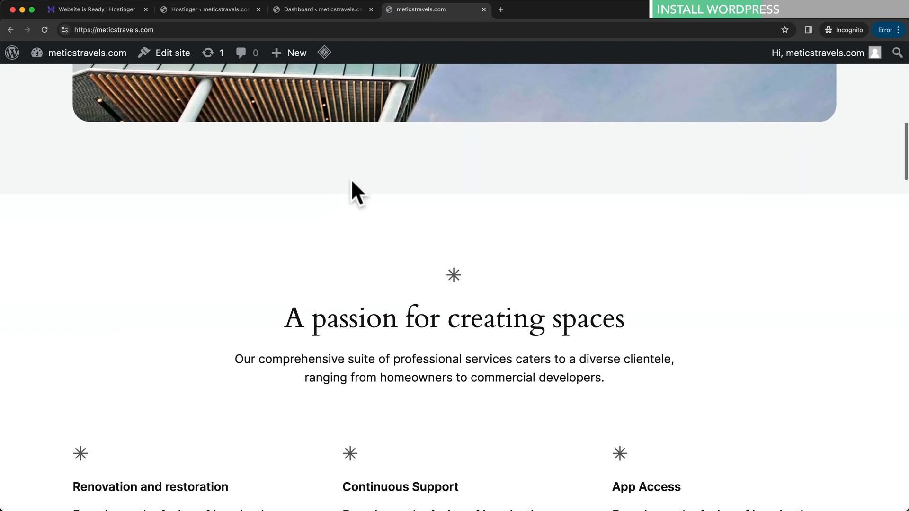
scroll(351, 179, down, 5)
scroll(365, 252, up, 8)
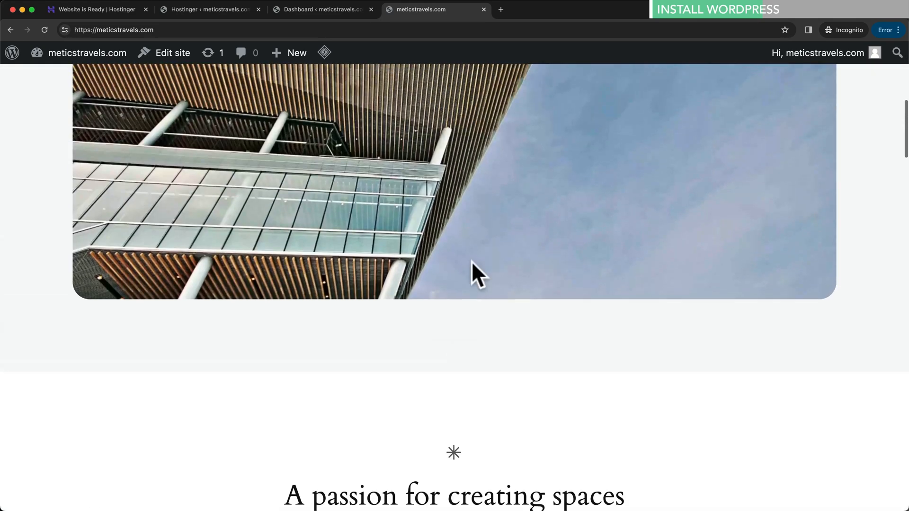
scroll(492, 278, up, 10)
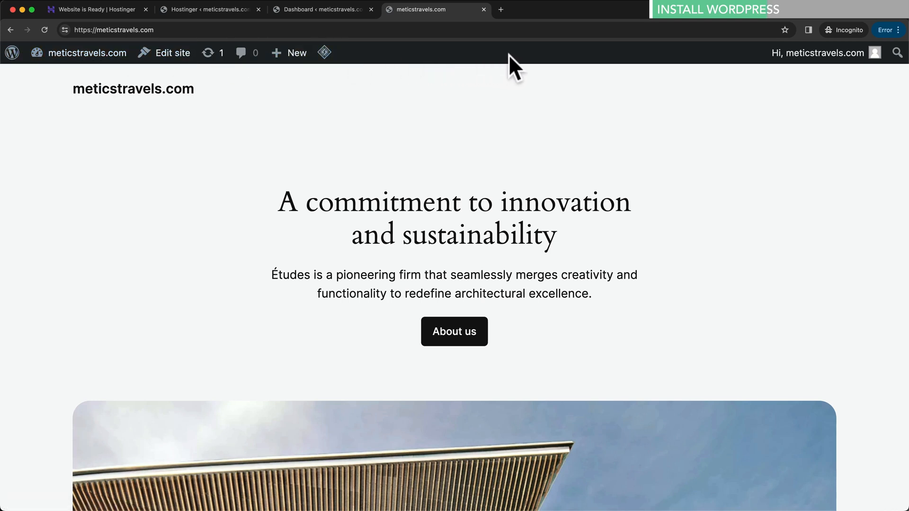
- Open the About WordPress page from the admin bar logo, showing version 6.4.2
mouse_move(845, 53)
mouse_move(14, 56)
click(14, 56)
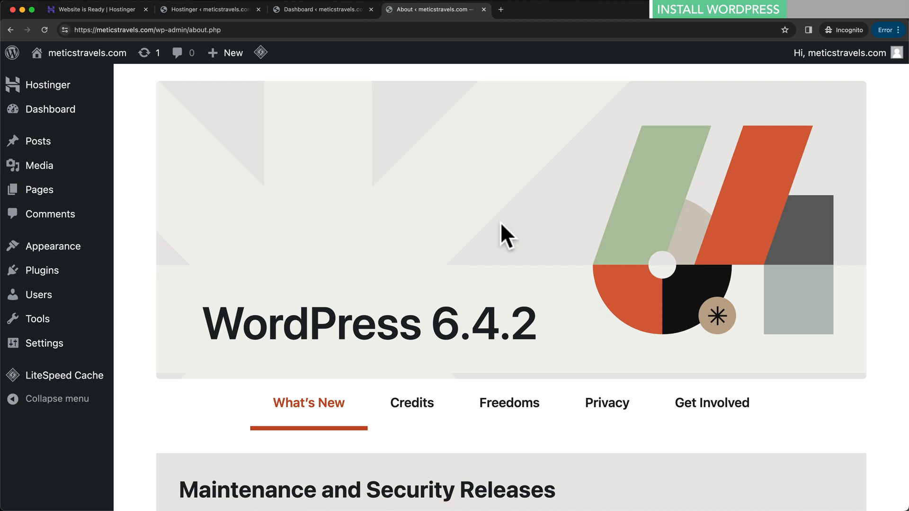
- Close the Dashboard and both Hostinger tabs, keeping the About page, and open the Posts list
click(371, 9)
click(258, 9)
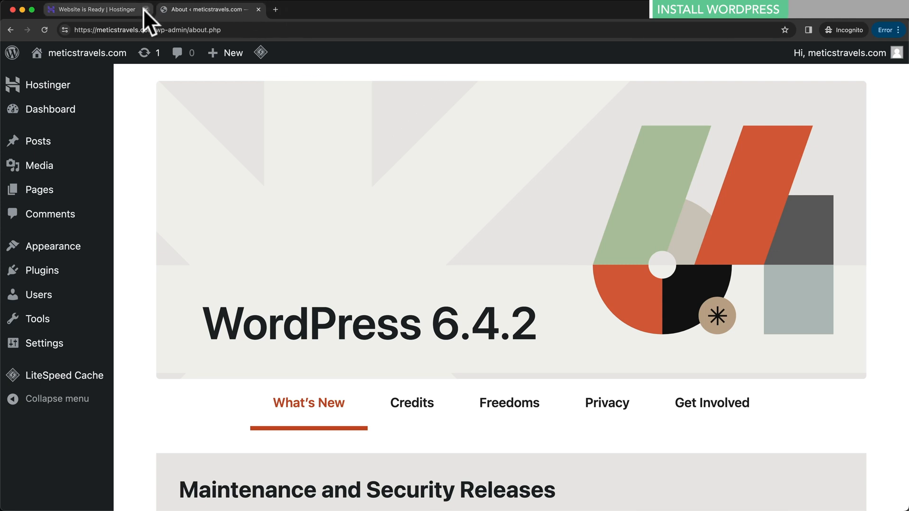
click(145, 9)
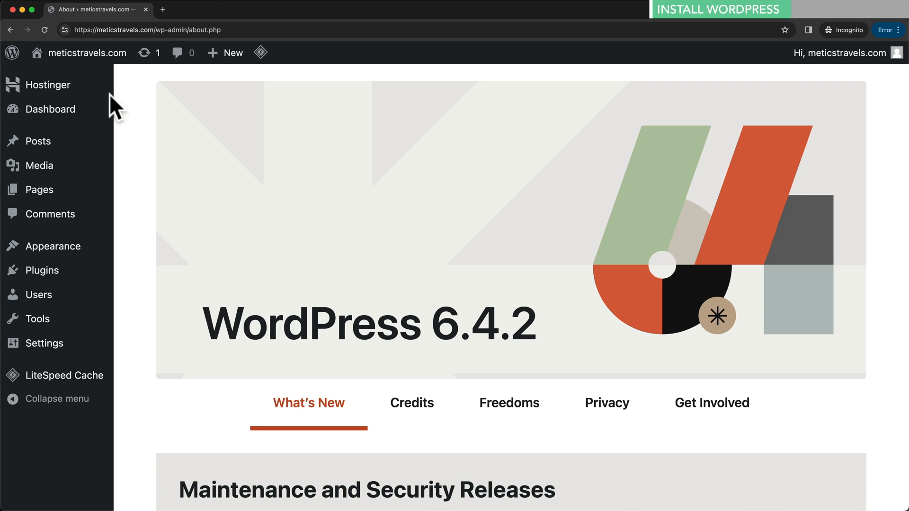
click(55, 149)
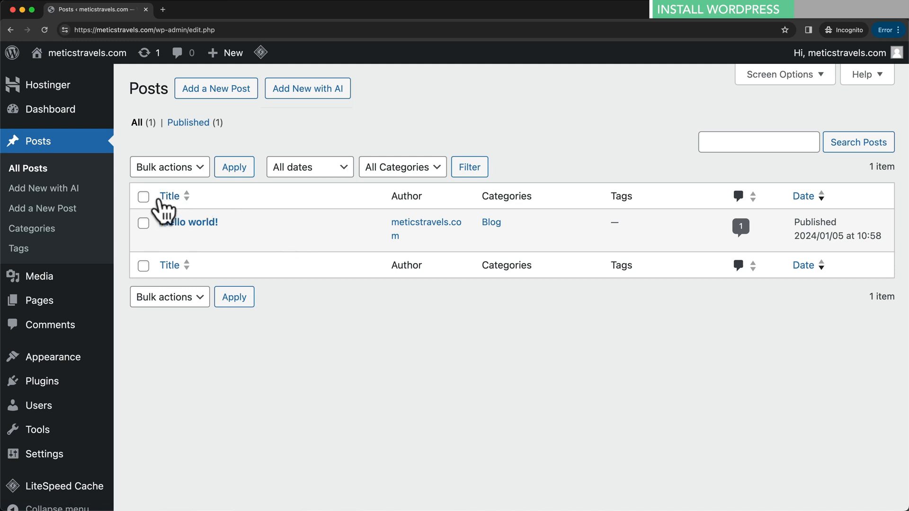
- Bin the 'Hello world!' post and empty the posts Bin to delete it permanently
click(143, 223)
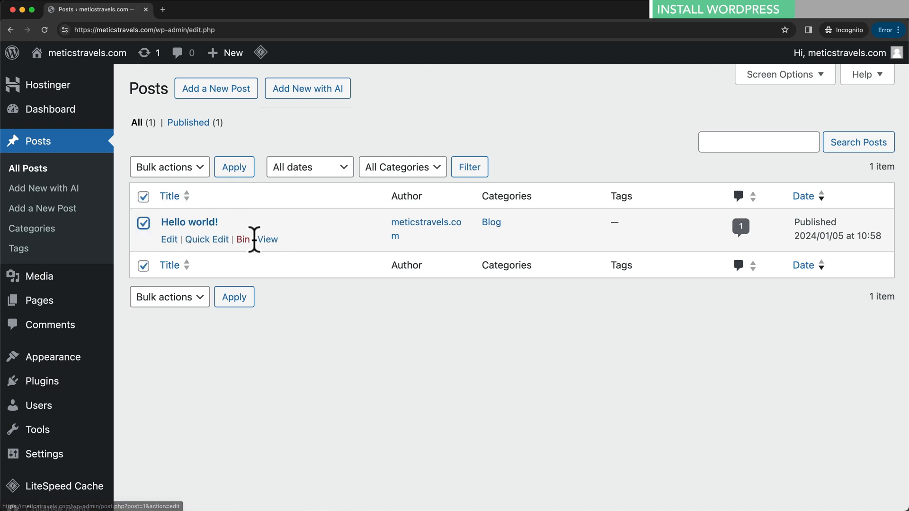
click(242, 240)
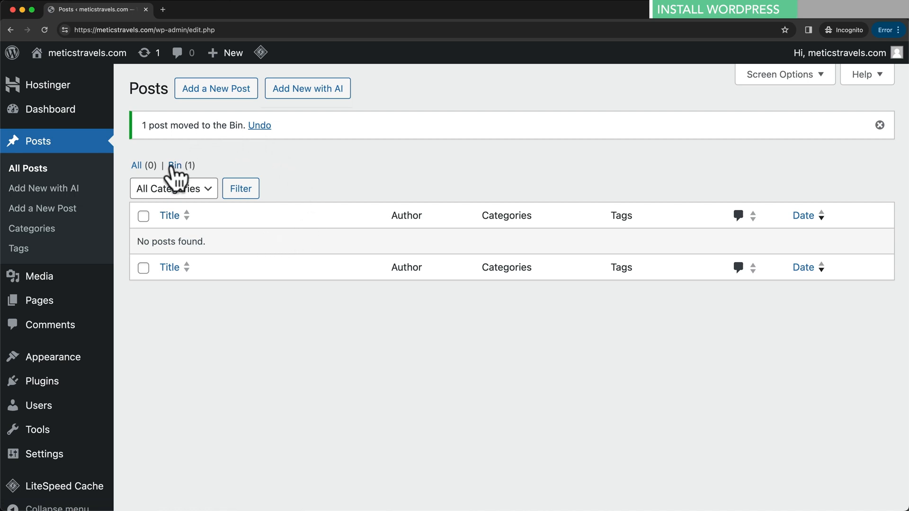
click(176, 166)
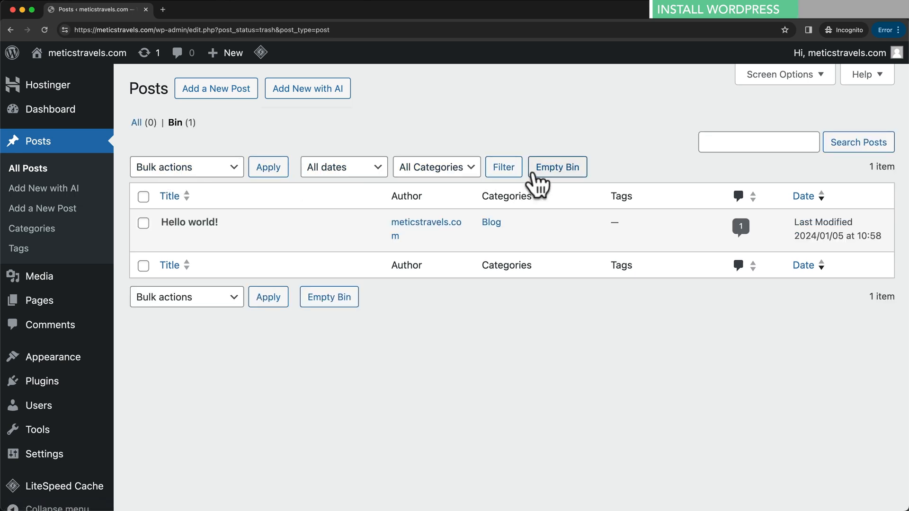
click(555, 171)
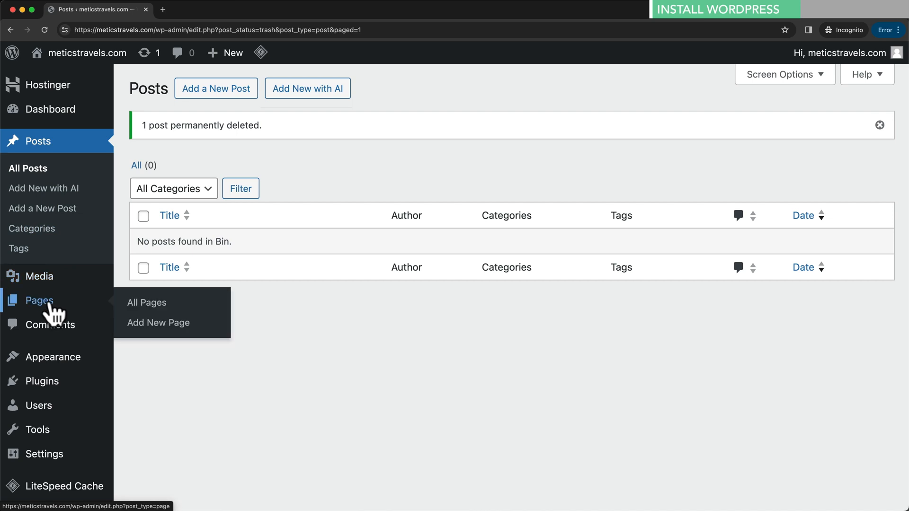
- Bin the Privacy Policy draft page and empty the pages Bin
click(40, 303)
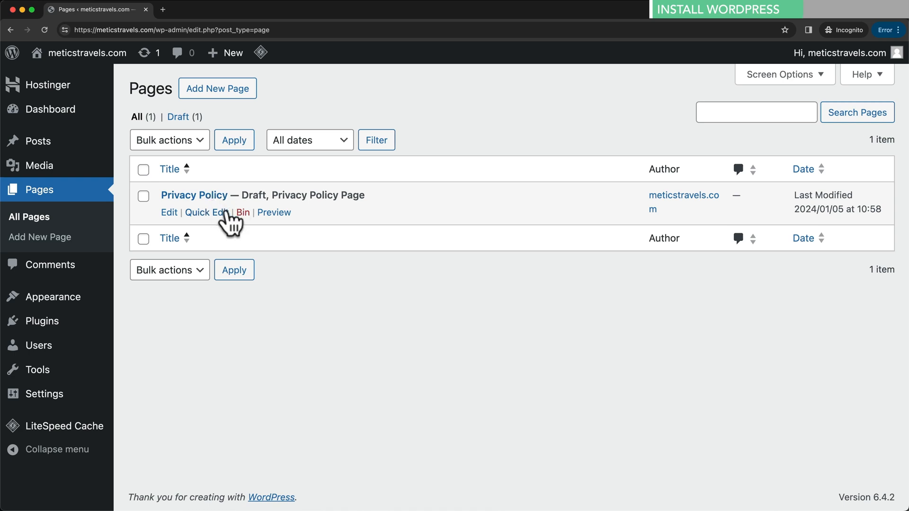
click(241, 213)
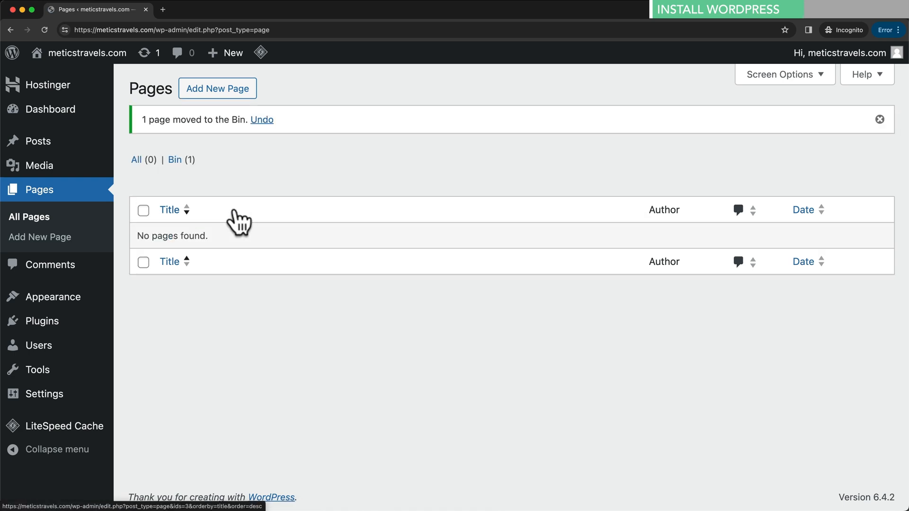
click(178, 160)
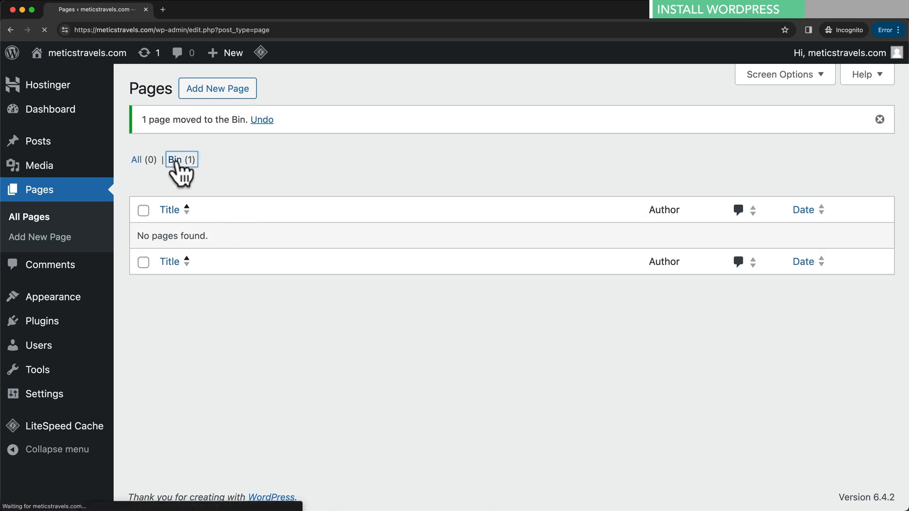
click(464, 141)
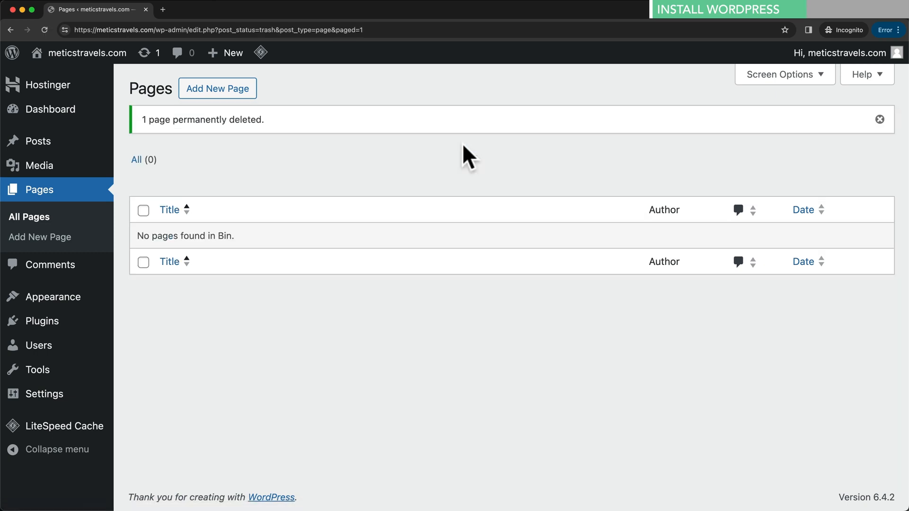
- Go to Plugins to view Hostinger, Hostinger AI Assistant and LiteSpeed Cache
mouse_move(74, 297)
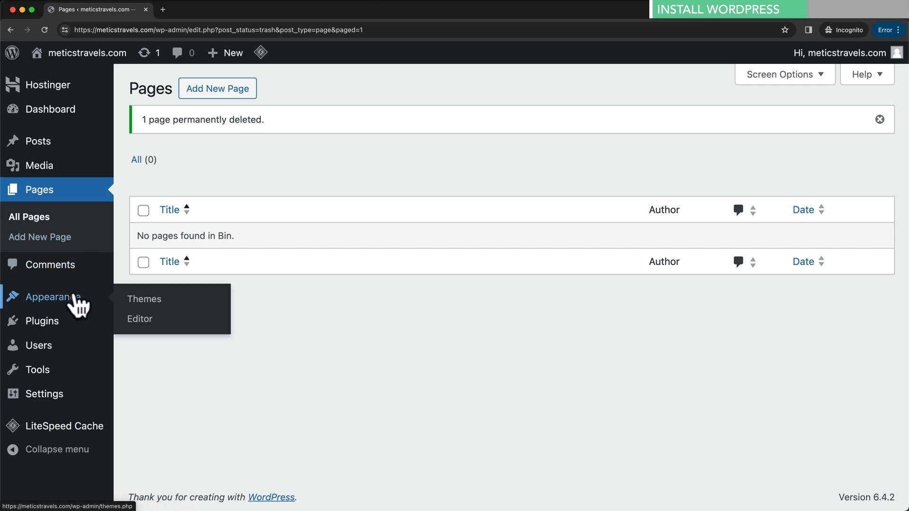
click(59, 324)
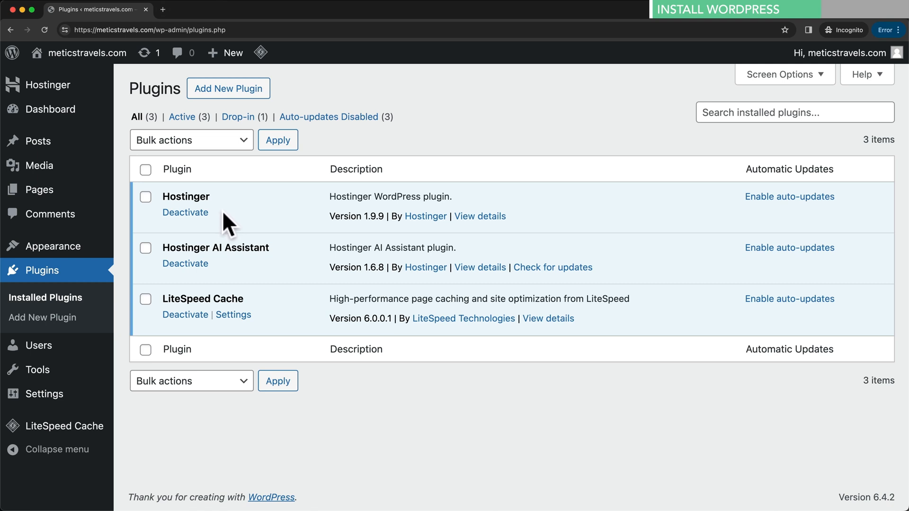
- Deactivate all three plugins at once with the Deactivate bulk action
click(146, 169)
click(235, 139)
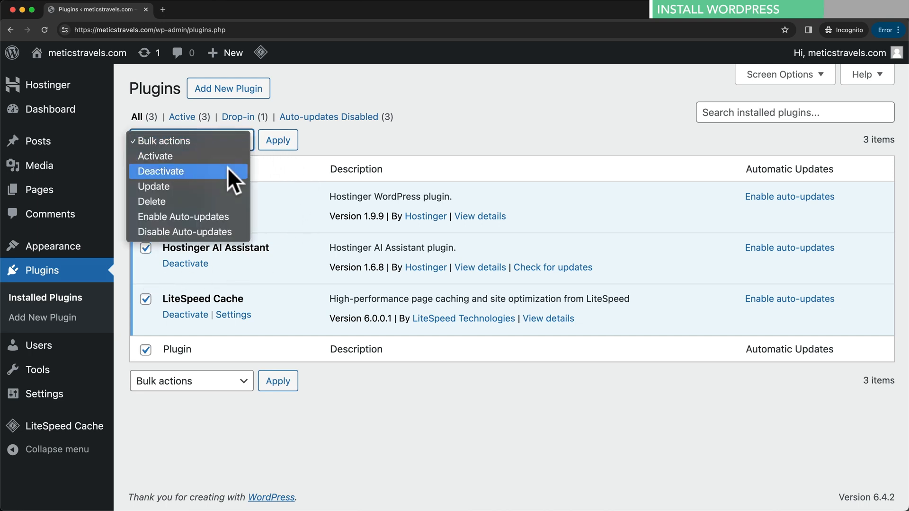
click(216, 172)
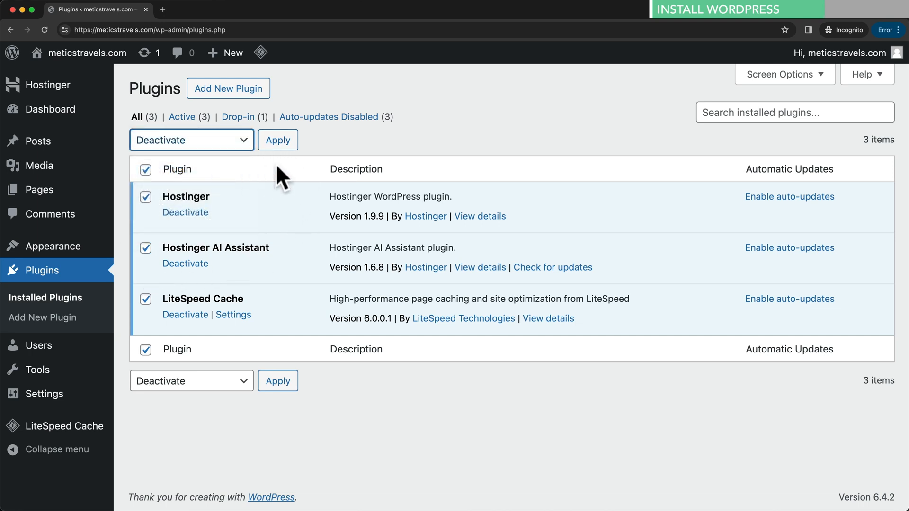
click(279, 142)
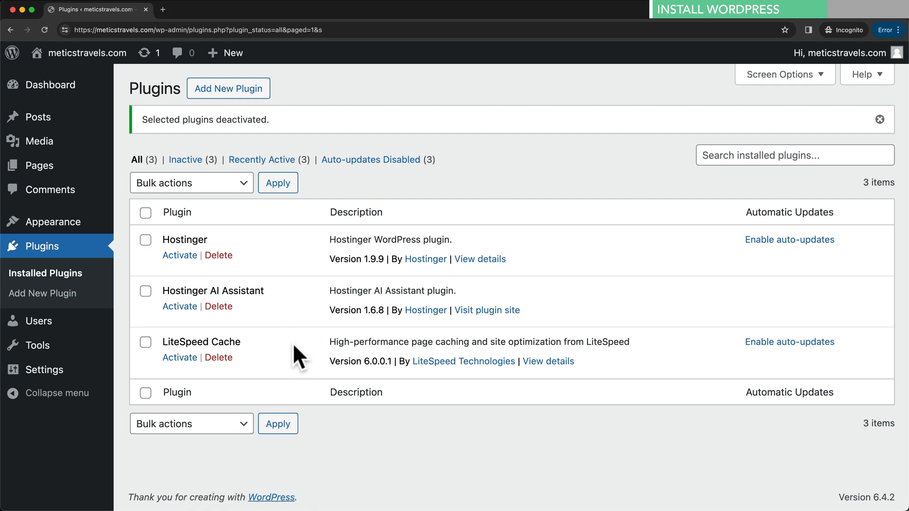
drag(166, 339, 247, 339)
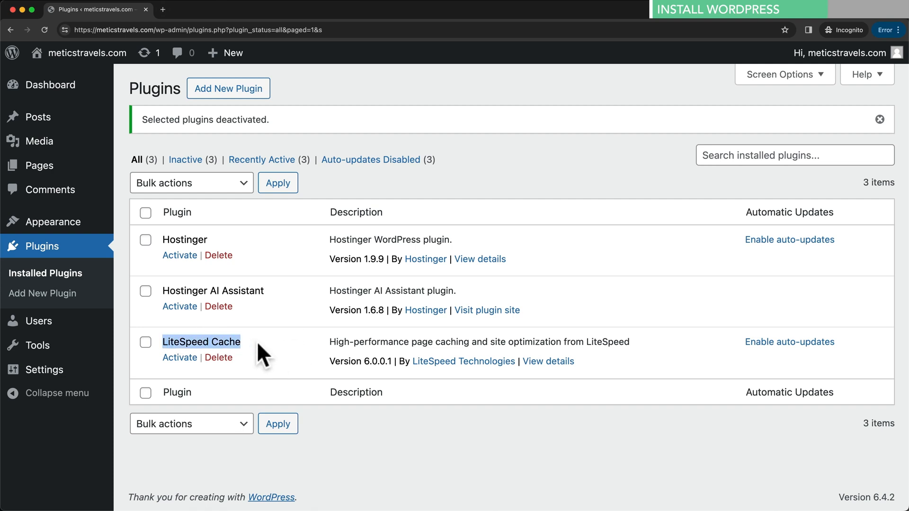
click(256, 341)
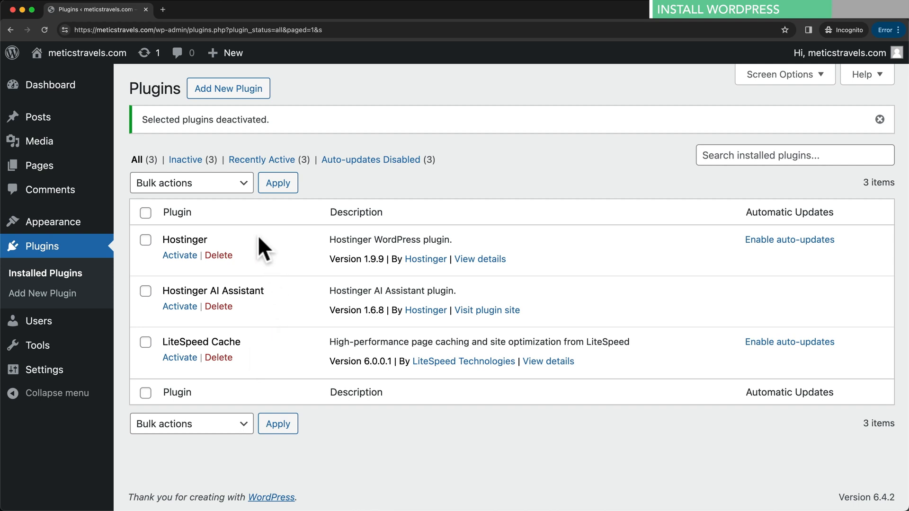
- Delete Hostinger and Hostinger AI Assistant with the Delete bulk action, confirming the removal
click(145, 240)
click(145, 291)
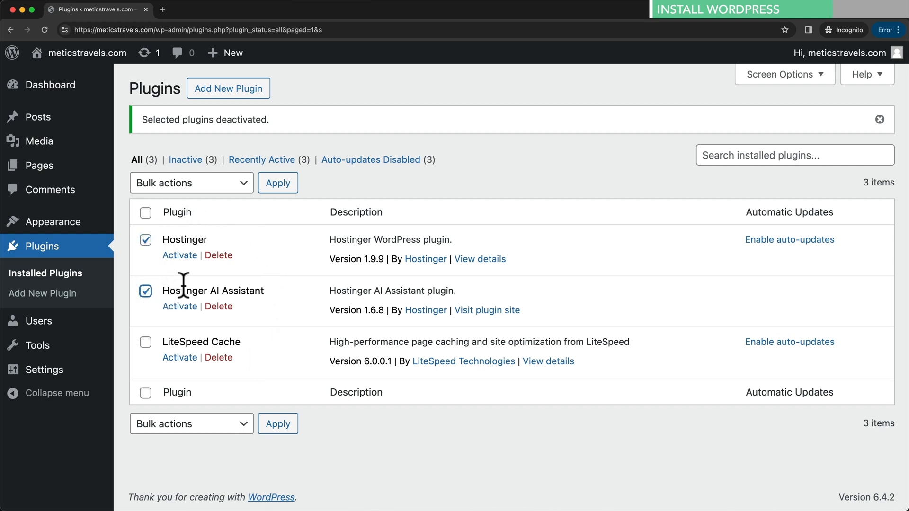
click(234, 183)
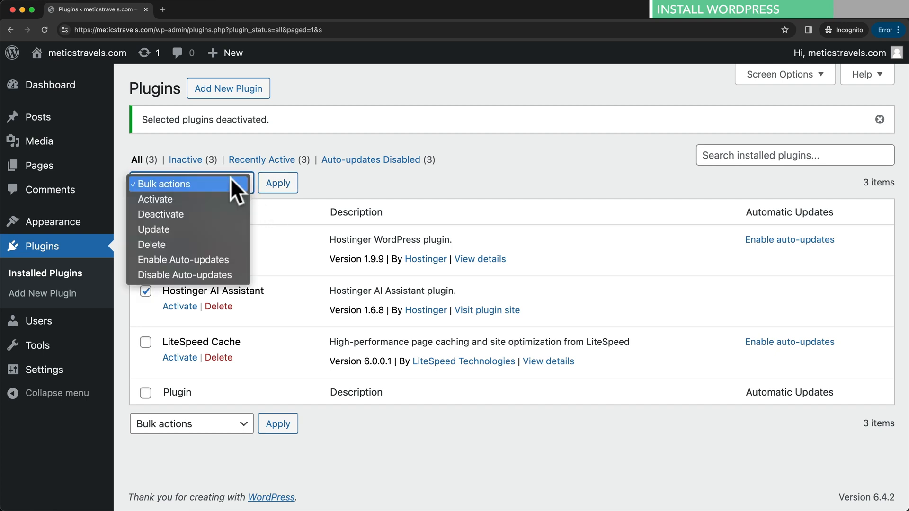
click(213, 244)
click(277, 186)
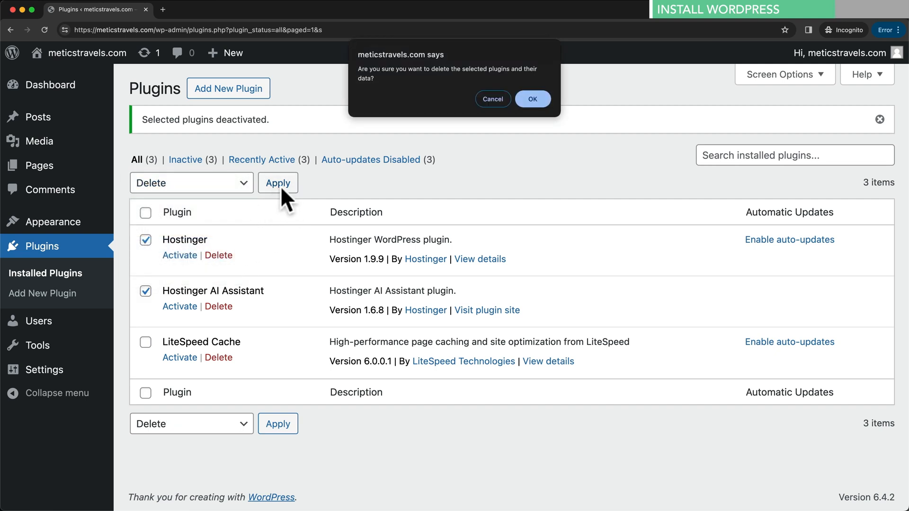
click(529, 99)
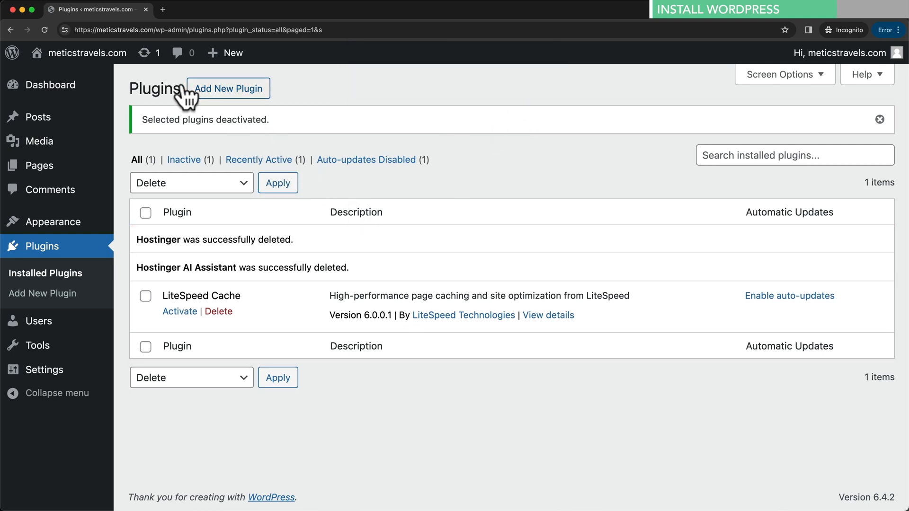
- Go to the Dashboard, look over its widgets, and show the Screen Options widget toggles
click(78, 89)
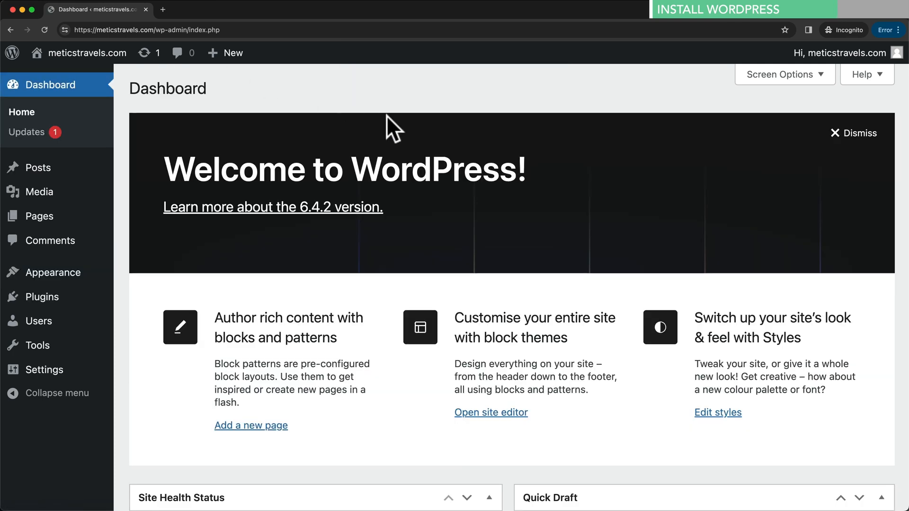
scroll(507, 237, down, 9)
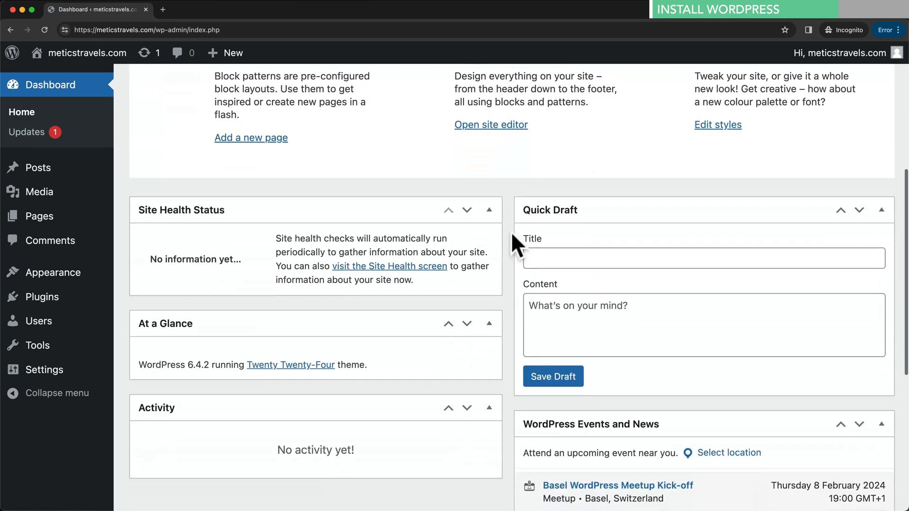
scroll(421, 354, up, 6)
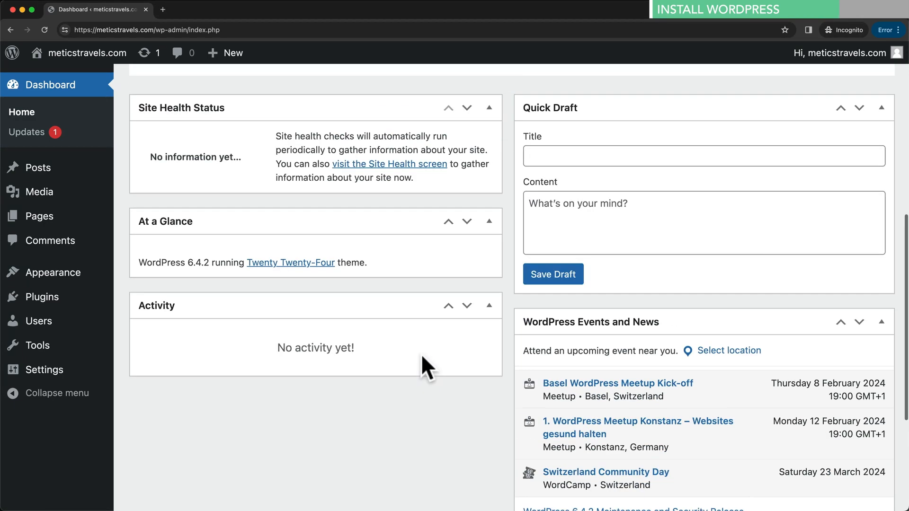
scroll(420, 354, up, 6)
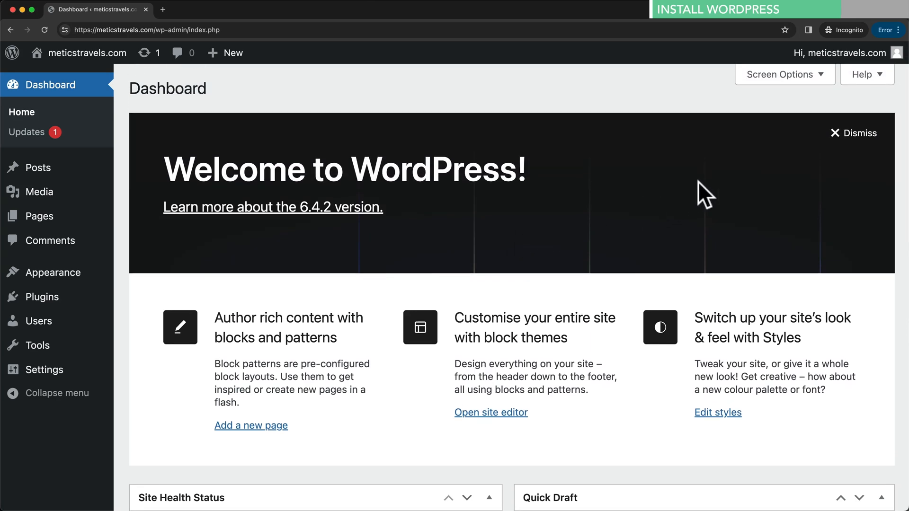
click(779, 75)
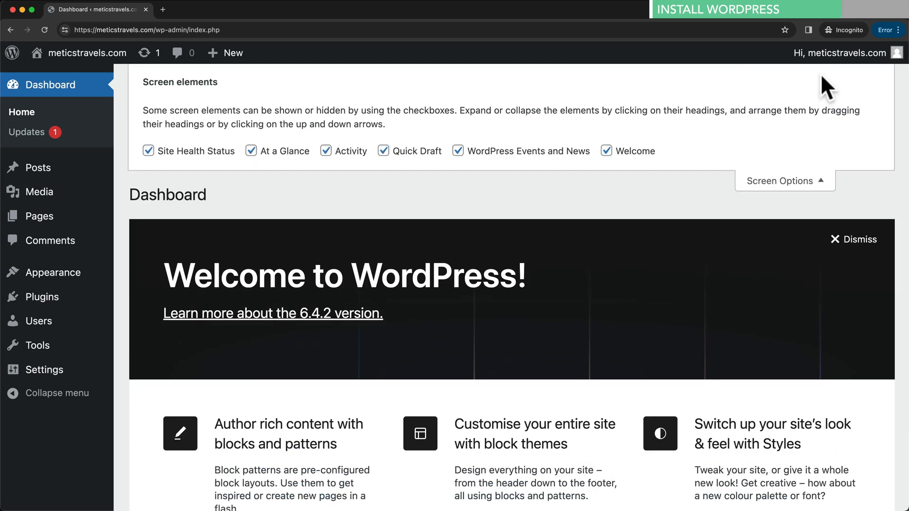
- Uncheck Site Health Status, At a Glance, Activity, Quick Draft, WordPress Events and News, and Welcome
click(148, 152)
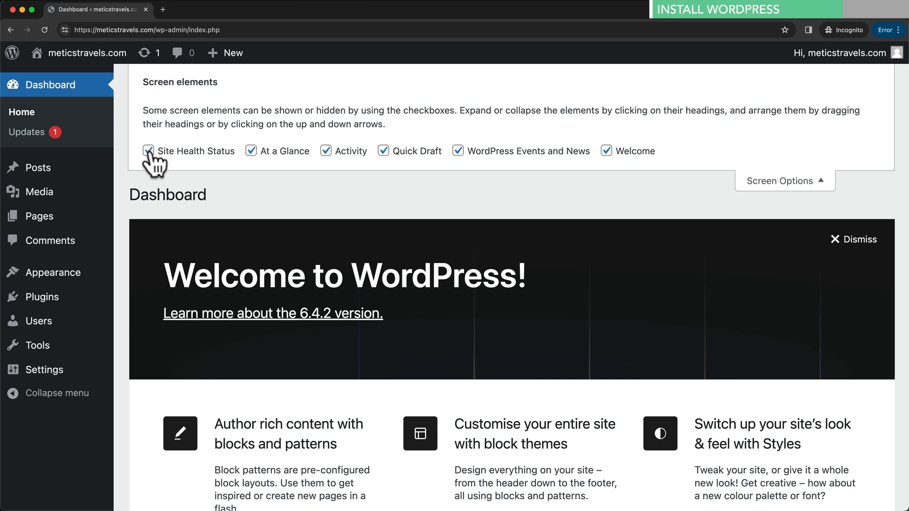
click(251, 151)
click(326, 151)
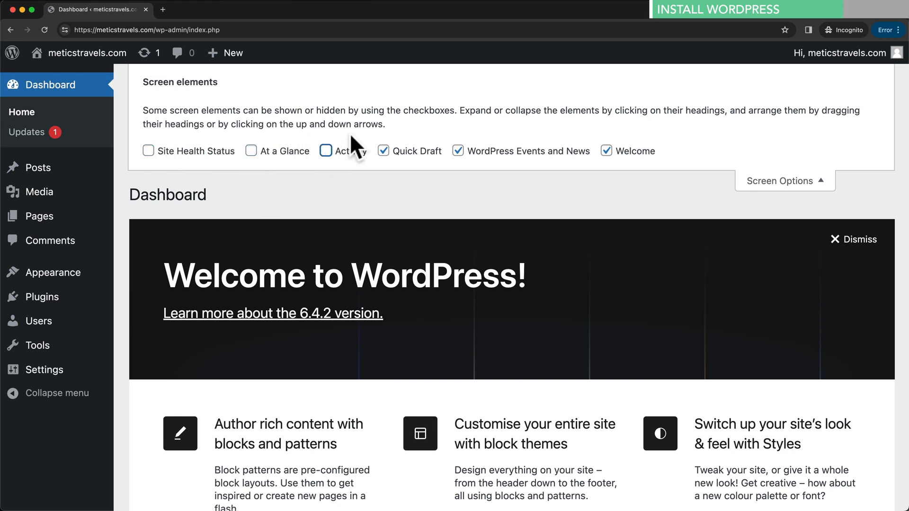
click(383, 151)
click(458, 151)
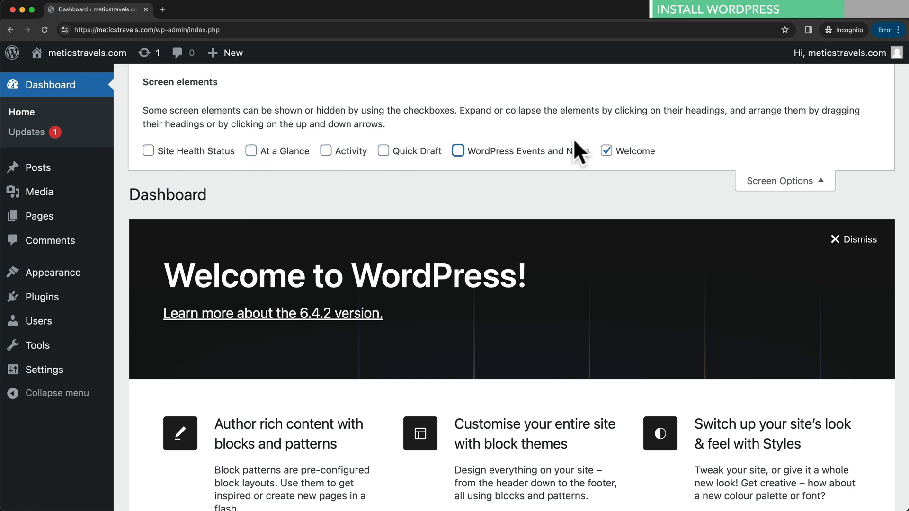
click(606, 151)
click(781, 183)
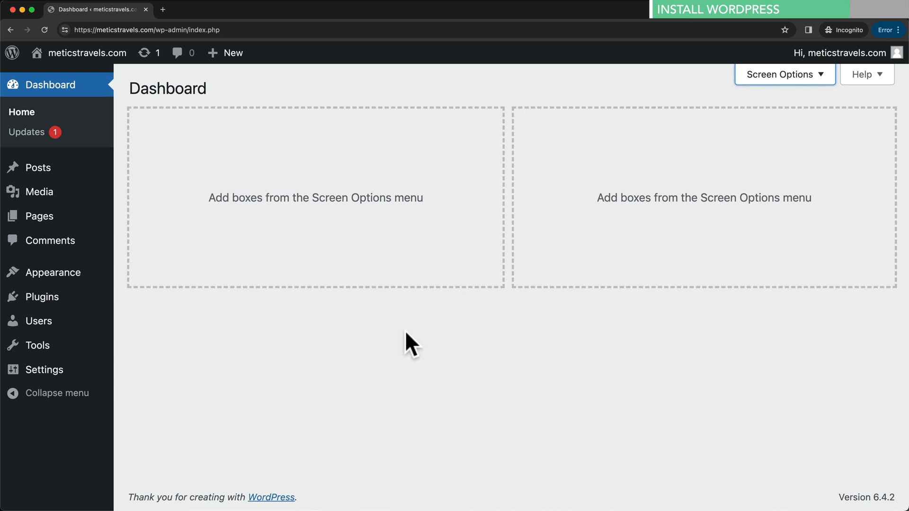
click(540, 270)
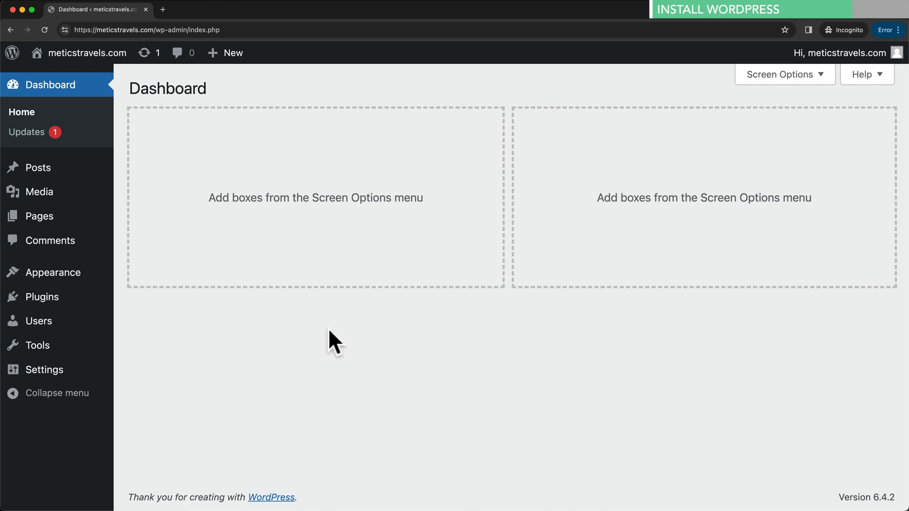
mouse_move(50, 376)
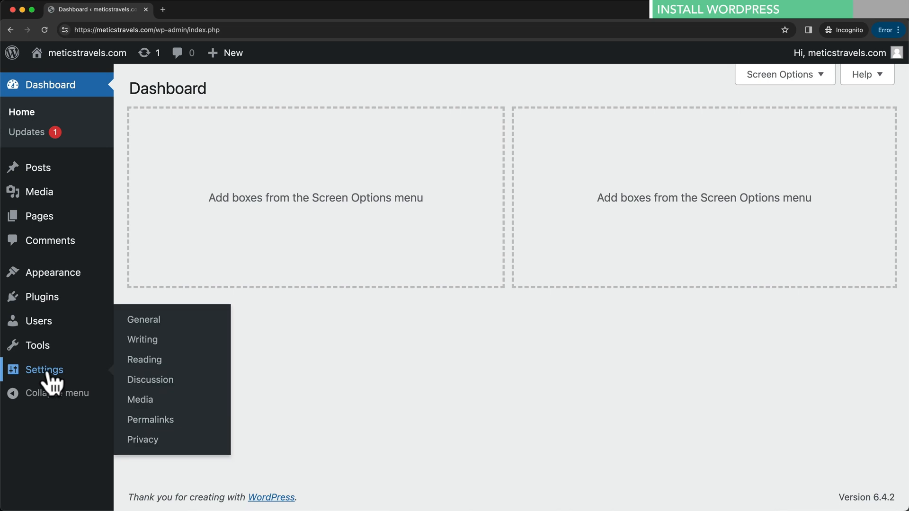
- Open Settings > General, then open meticstravels.com from Visit Site in a new tab
click(150, 331)
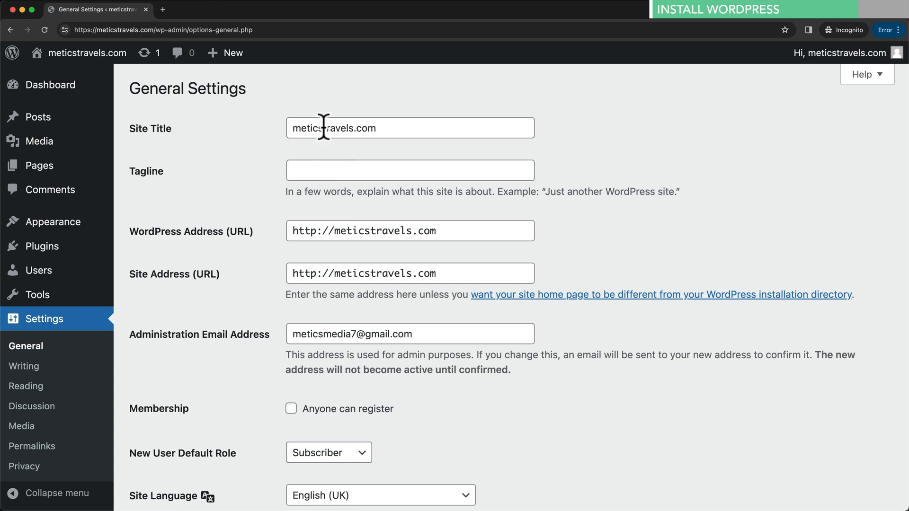
mouse_move(106, 59)
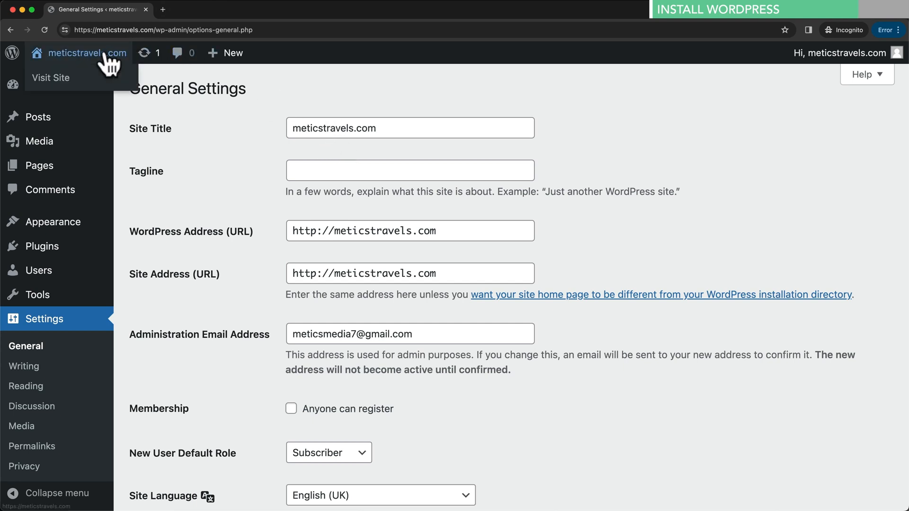
right_click(62, 78)
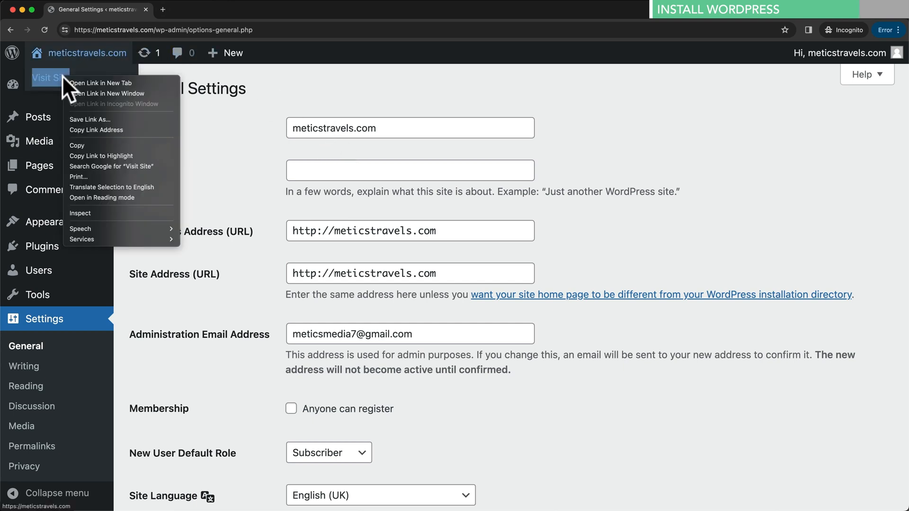
click(119, 82)
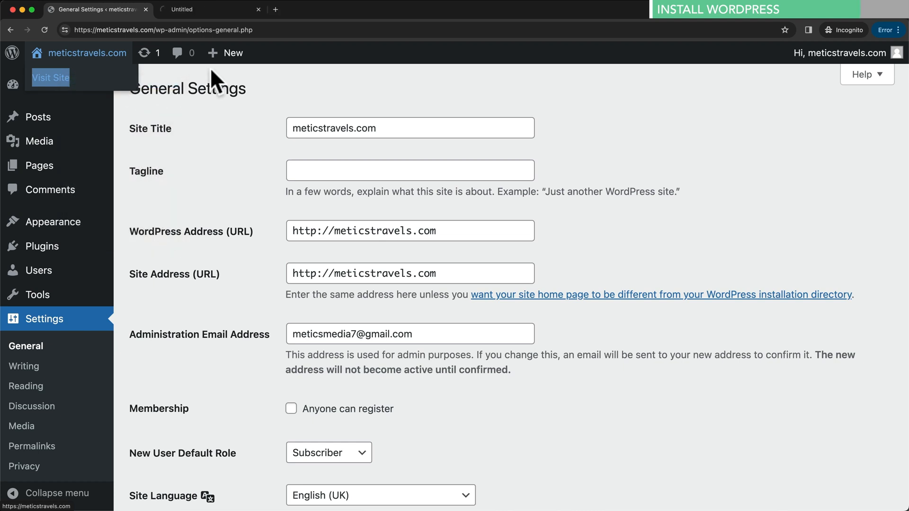
click(220, 7)
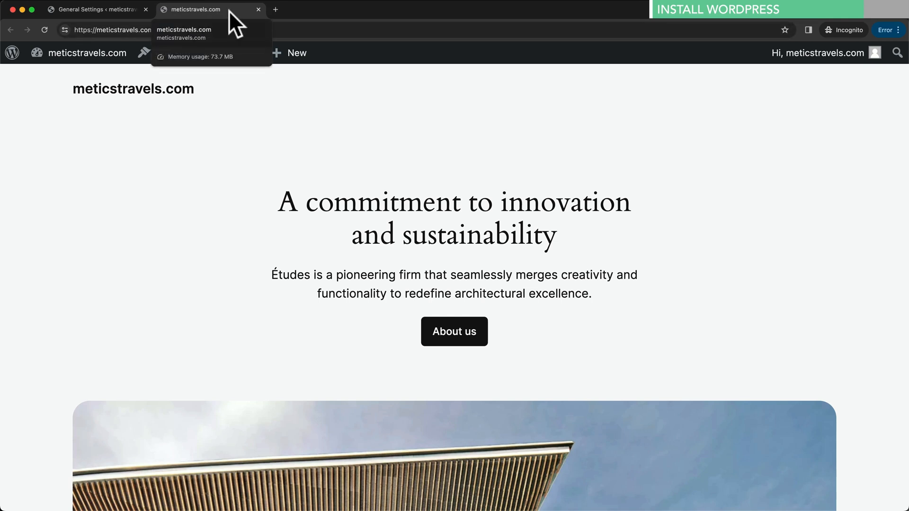
- Set the Site Title to 'Metics Travels' and the Tagline to 'Your Travel Guide'
click(108, 9)
drag(377, 127, 290, 117)
text(Metics Tracel)
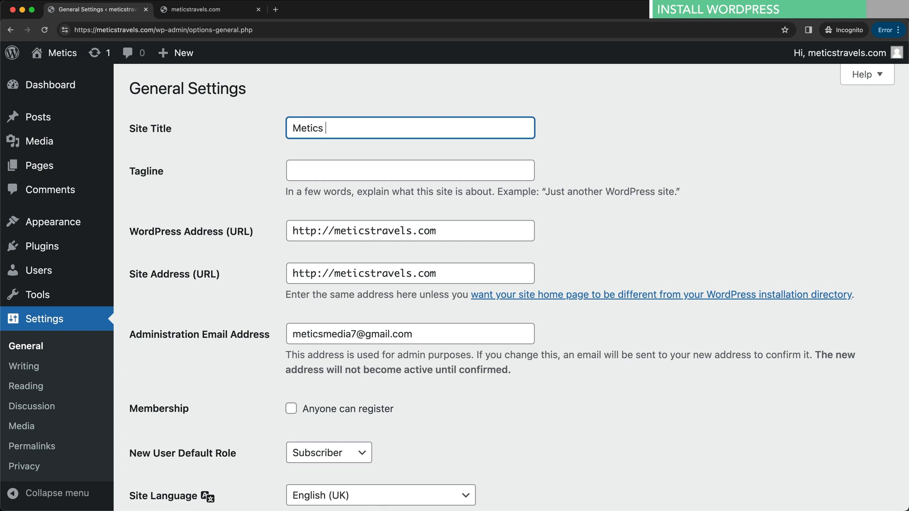
key(BackSpace)
key(BackSpace)
key(BackSpace)
text(vels)
click(331, 167)
text(Your Trace)
key(BackSpace)
key(BackSpace)
text(vel Guide)
- Save the changes, reload the live front page to confirm the new title, then close it
scroll(289, 218, down, 6)
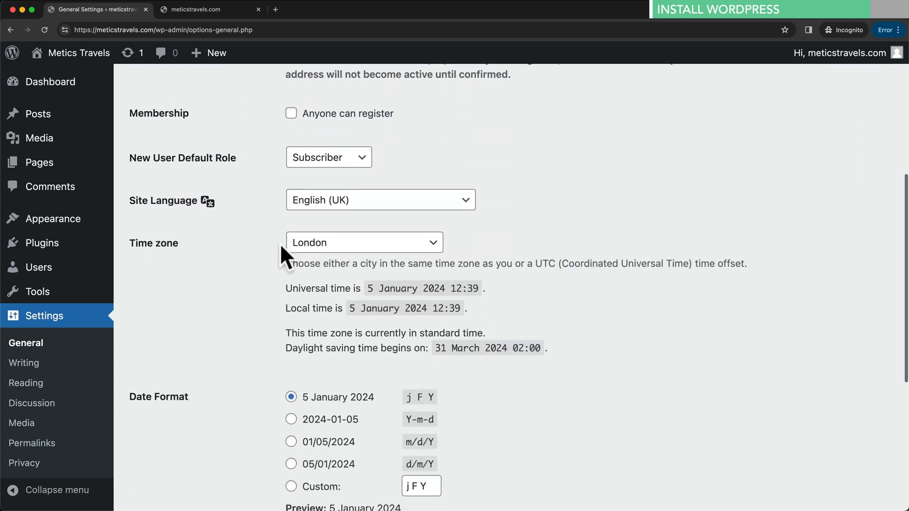
scroll(280, 244, down, 6)
click(184, 438)
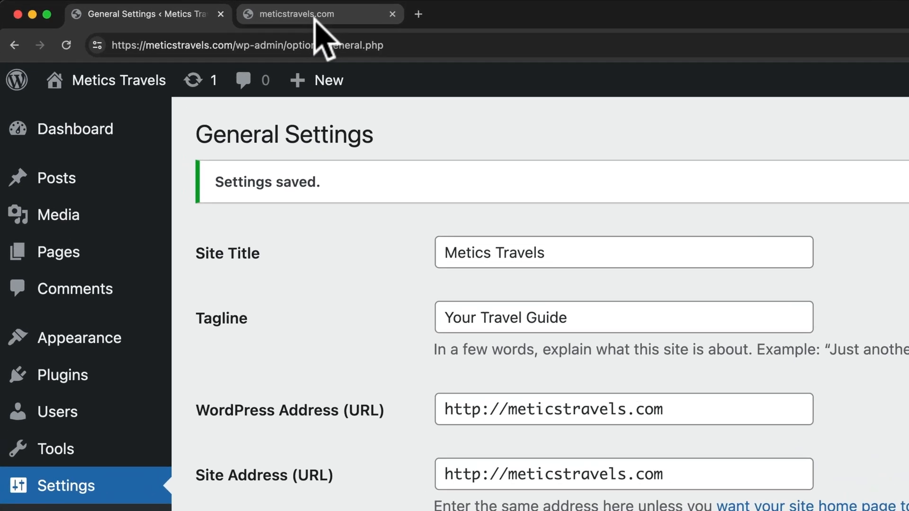
click(217, 15)
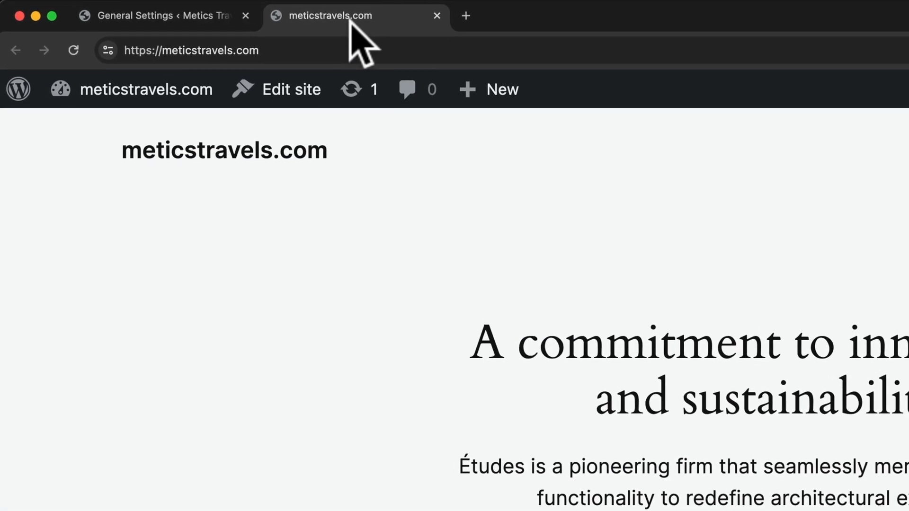
click(74, 50)
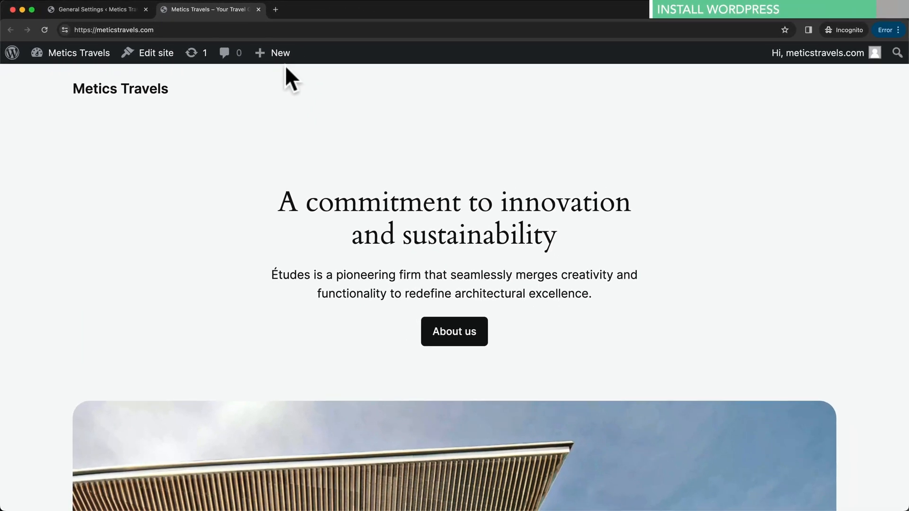
click(258, 10)
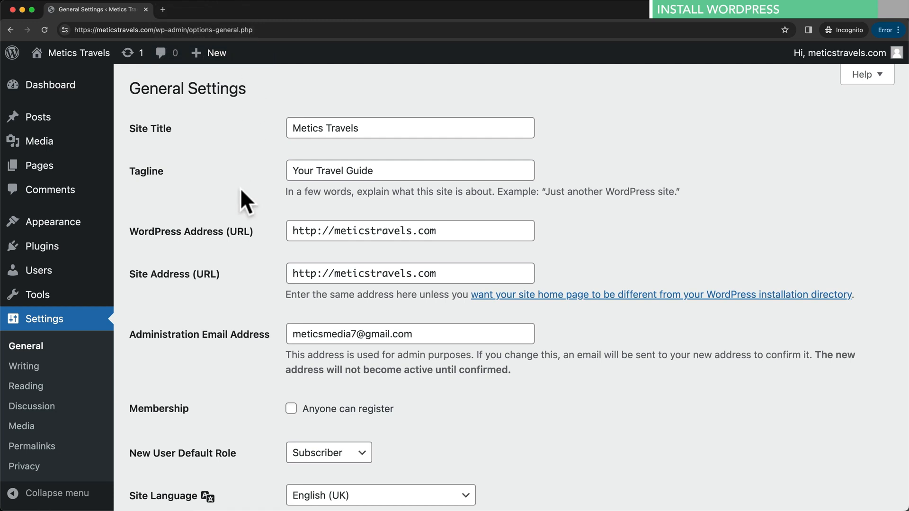
- Open the Permalink Settings page and look over the permalink structure options
scroll(77, 327, down, 1)
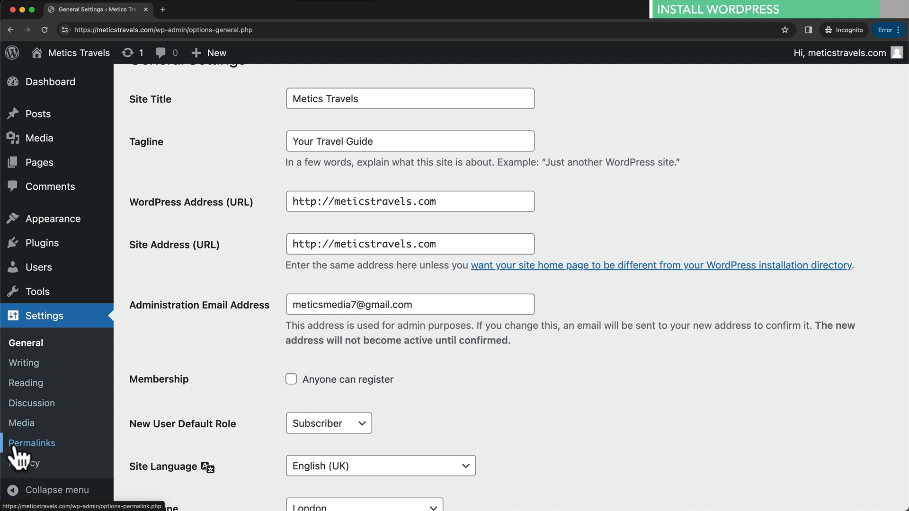
click(50, 446)
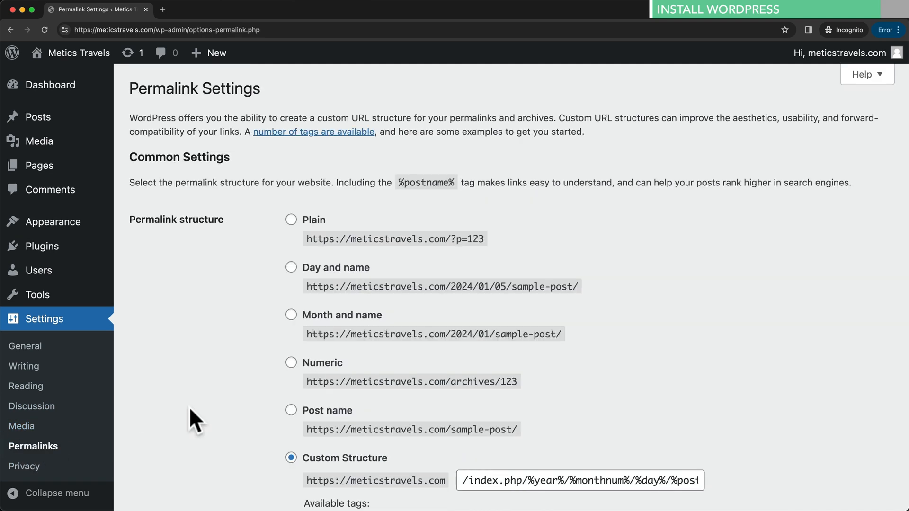
scroll(192, 407, down, 2)
scroll(194, 408, down, 1)
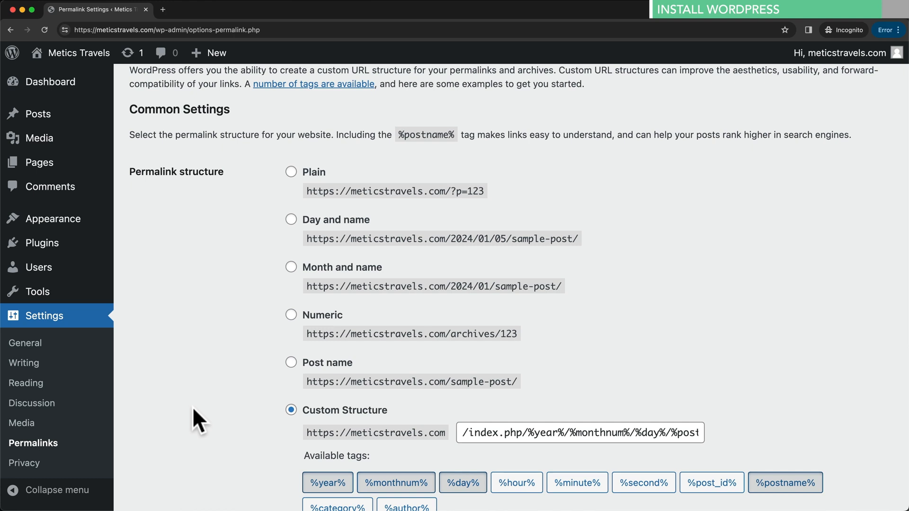
drag(134, 168, 223, 171)
click(238, 216)
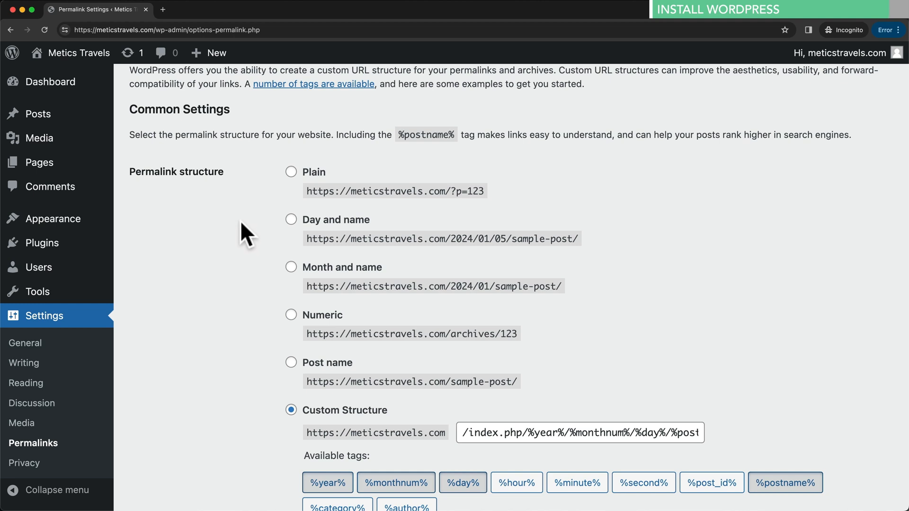
scroll(239, 222, down, 1)
scroll(238, 223, down, 3)
drag(351, 298, 708, 292)
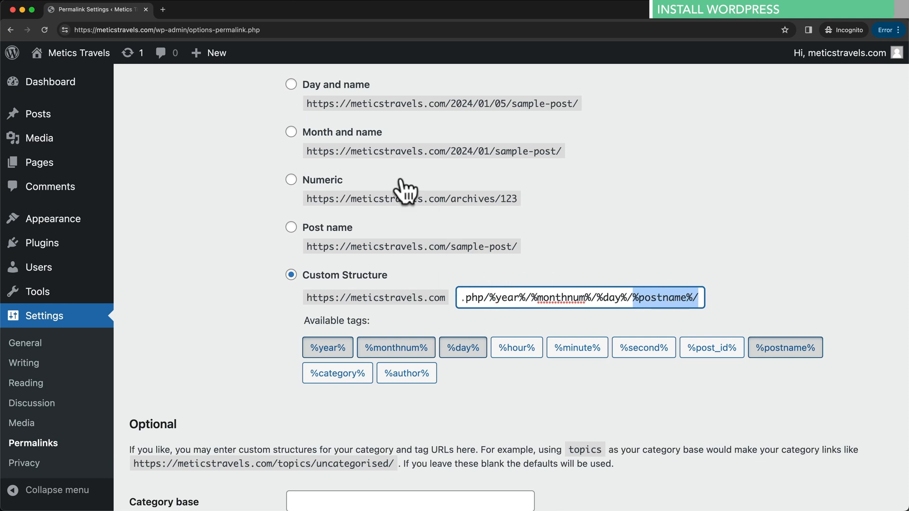
- Choose Post name and remove the trailing slash so the custom structure reads /%postname%
click(290, 227)
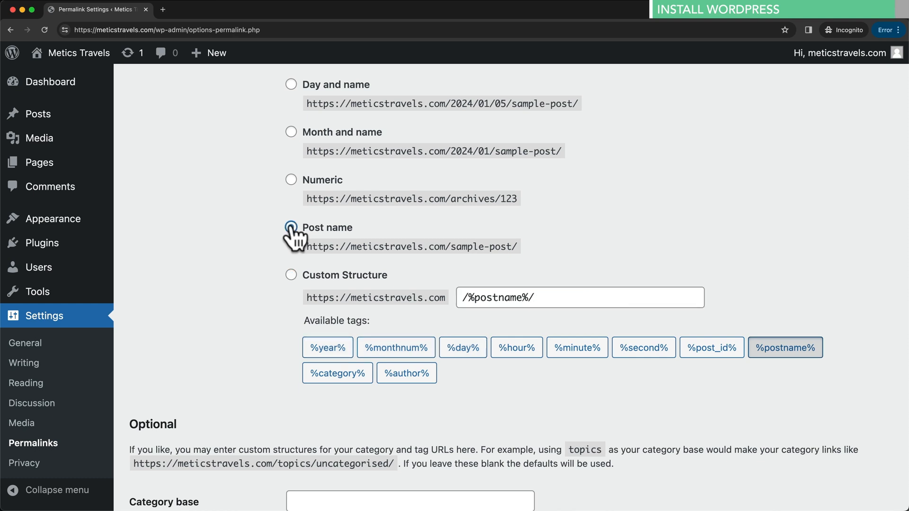
drag(529, 298, 540, 297)
key(BackSpace)
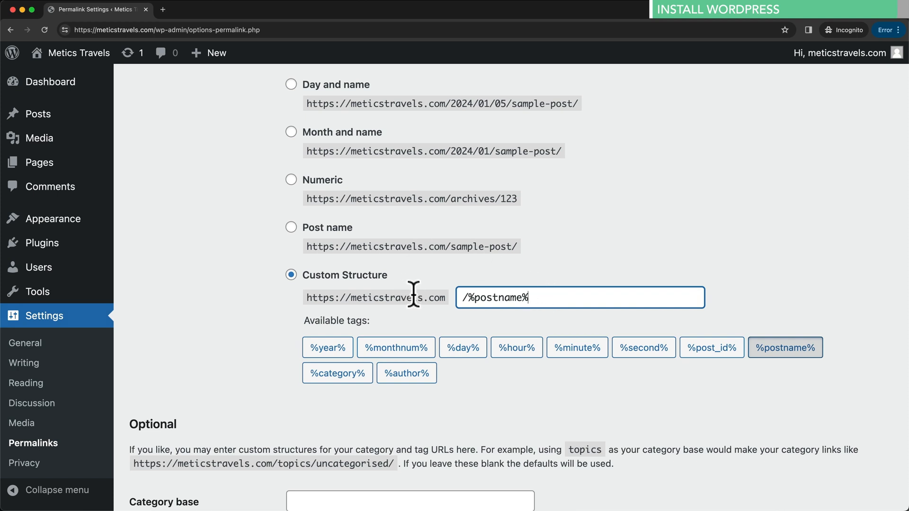
click(349, 298)
drag(348, 297, 535, 299)
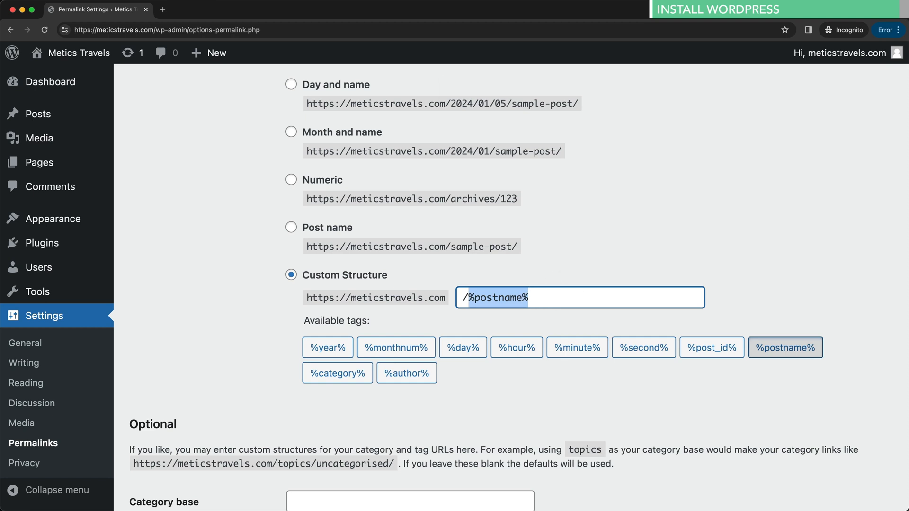
click(269, 261)
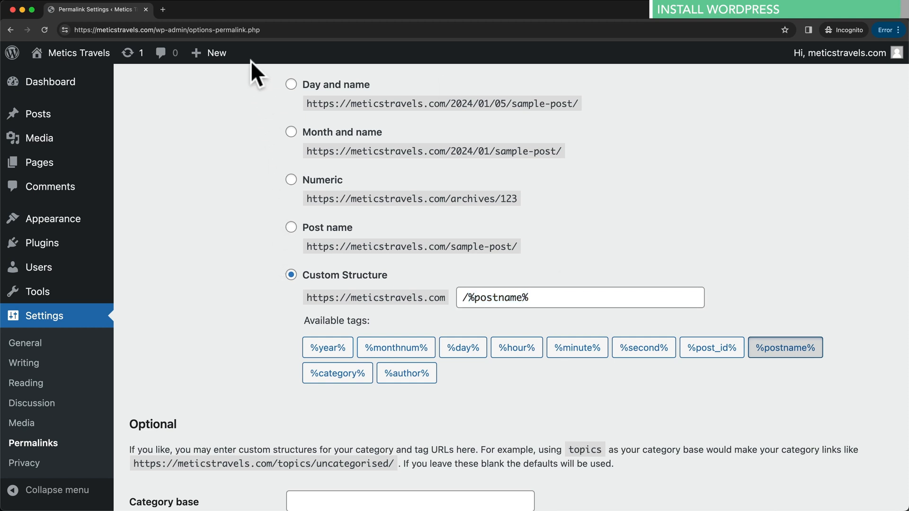
click(164, 10)
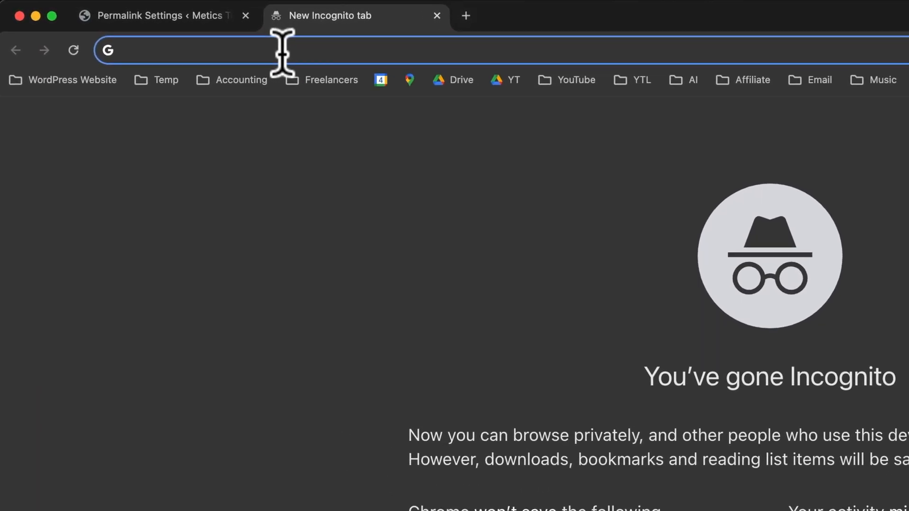
text(https://www.nerdwallet.com/the-best-credit-cards)
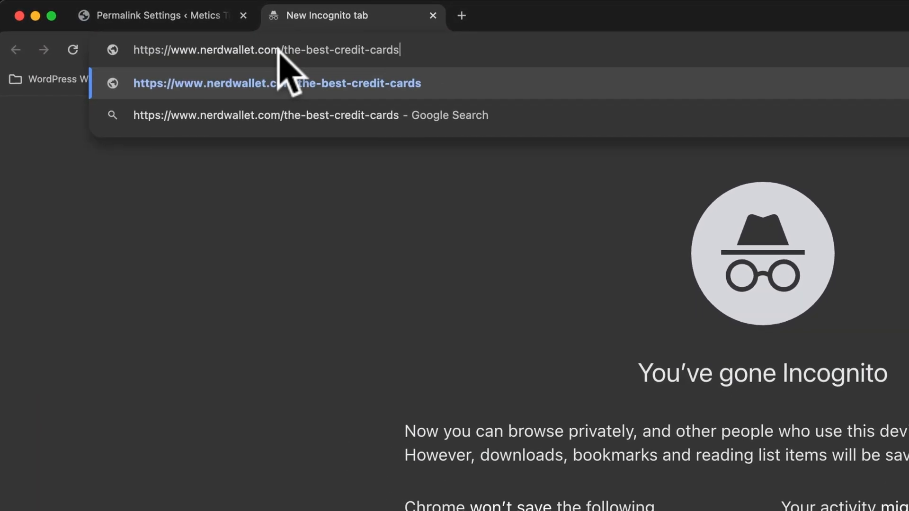
key(Return)
drag(114, 30, 159, 29)
click(157, 29)
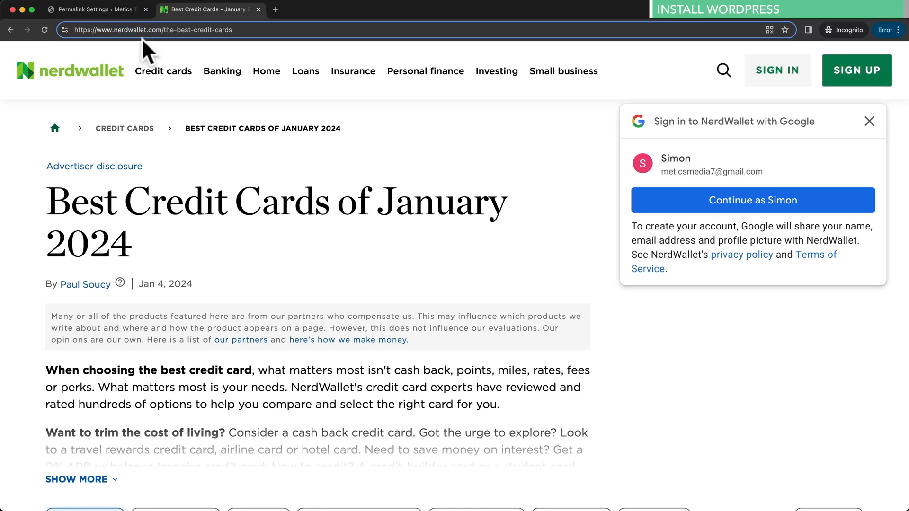
drag(96, 29, 251, 29)
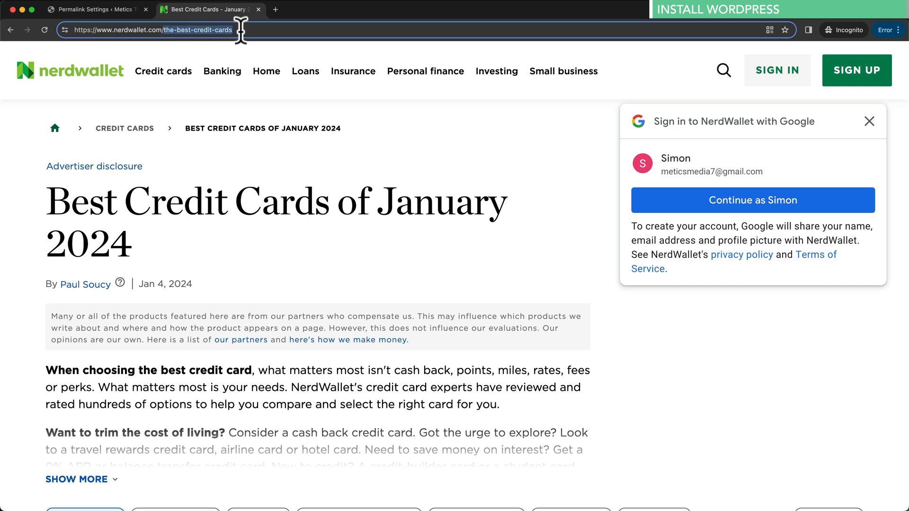
click(238, 30)
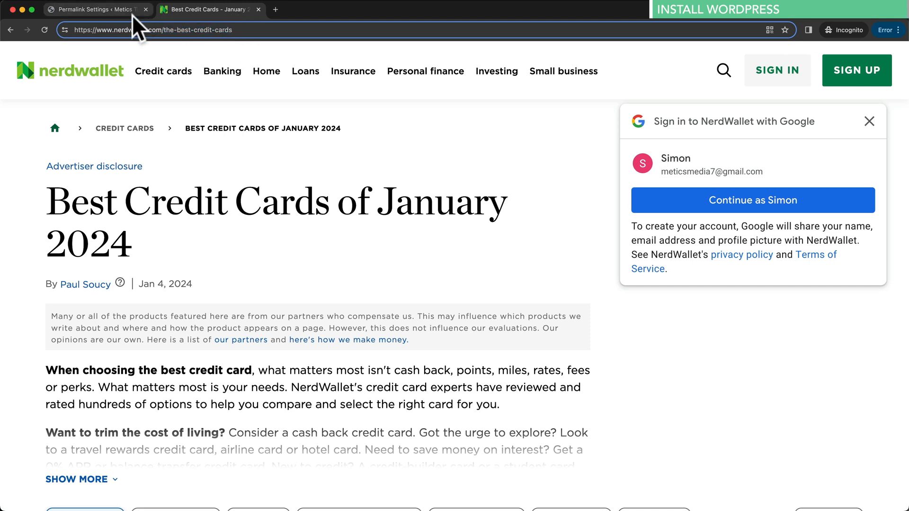
click(258, 9)
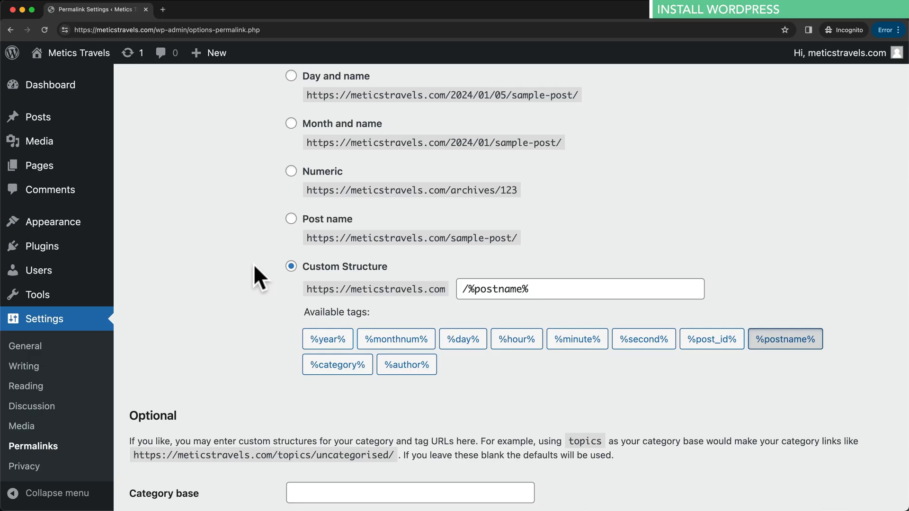
- Scroll down the Permalink Settings page
scroll(254, 263, down, 3)
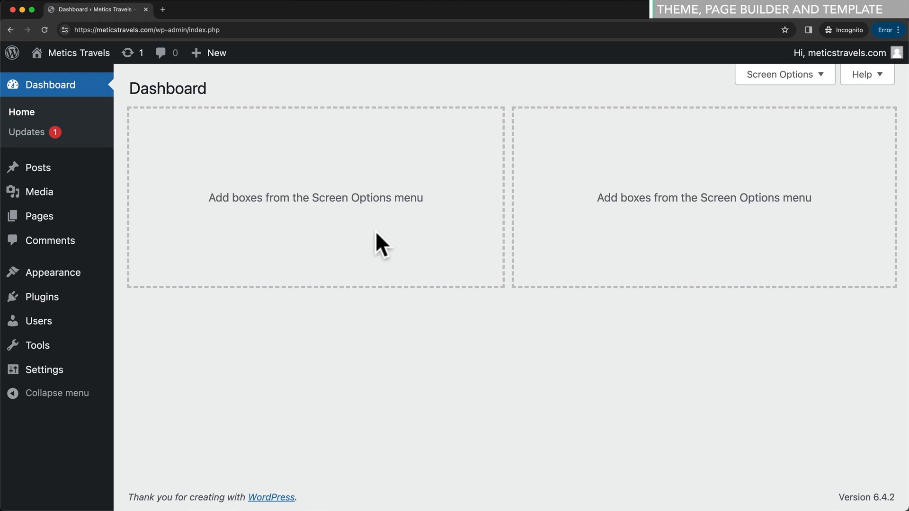
- Go to the installed Themes page and open Add New Theme
mouse_move(84, 277)
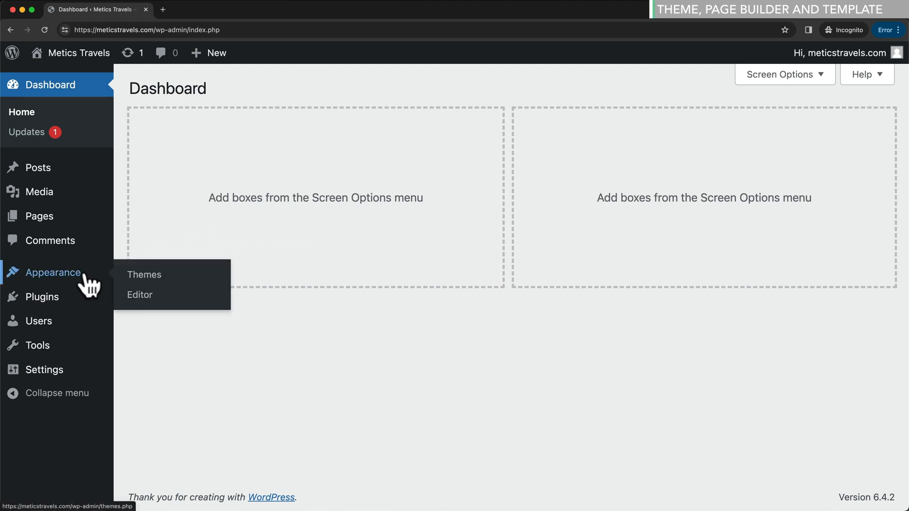
click(164, 276)
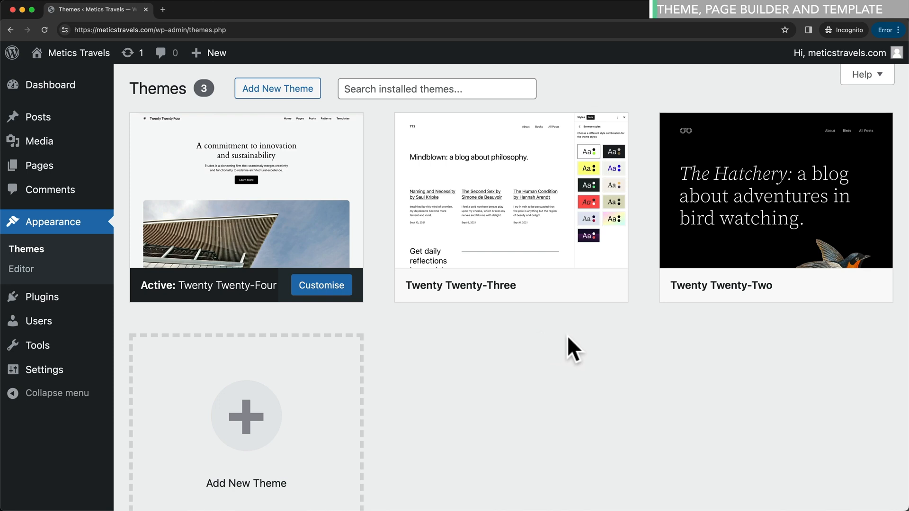
mouse_move(544, 222)
mouse_move(194, 303)
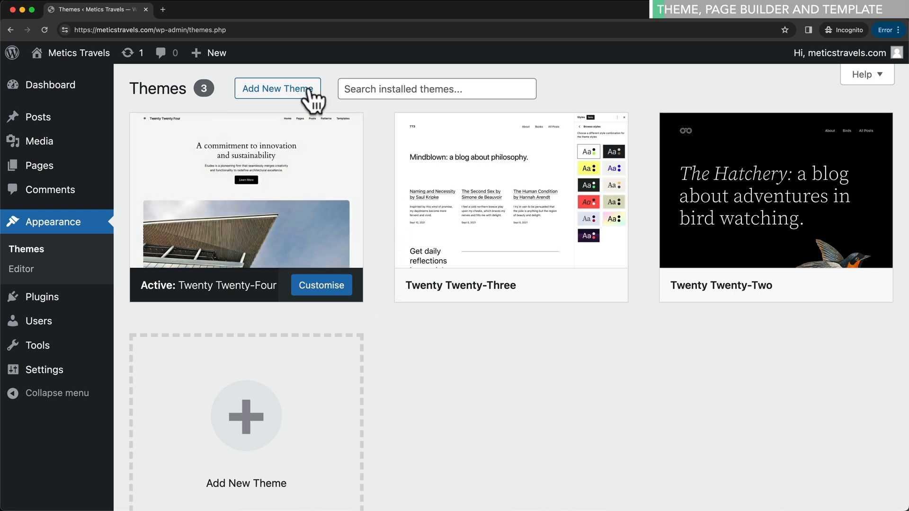
click(284, 97)
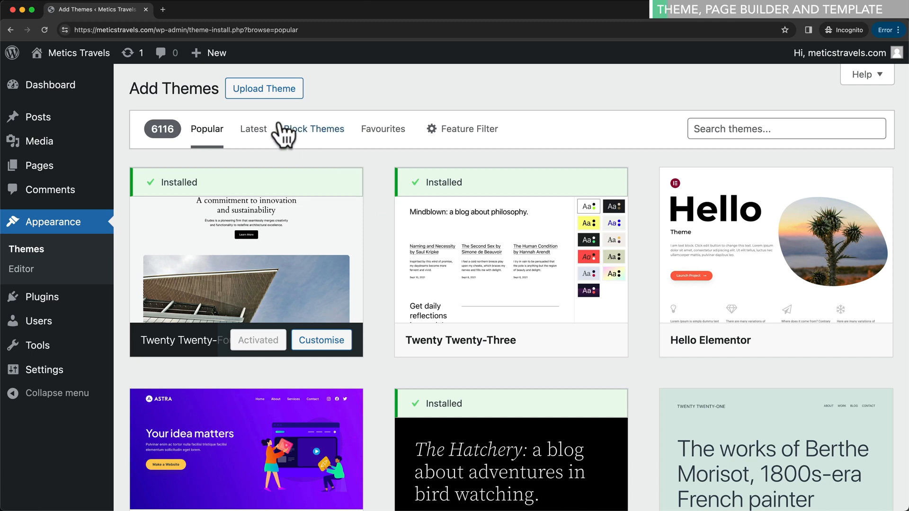
drag(152, 128, 182, 128)
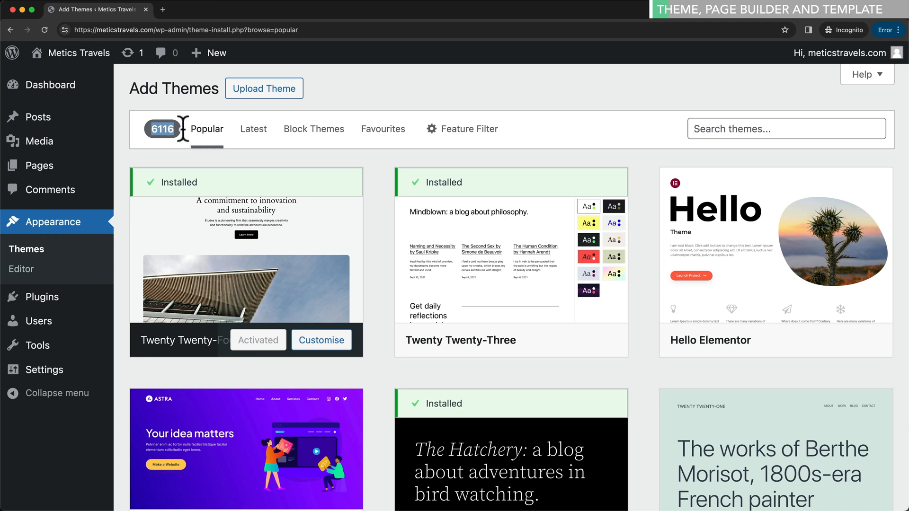
click(379, 169)
scroll(380, 174, down, 5)
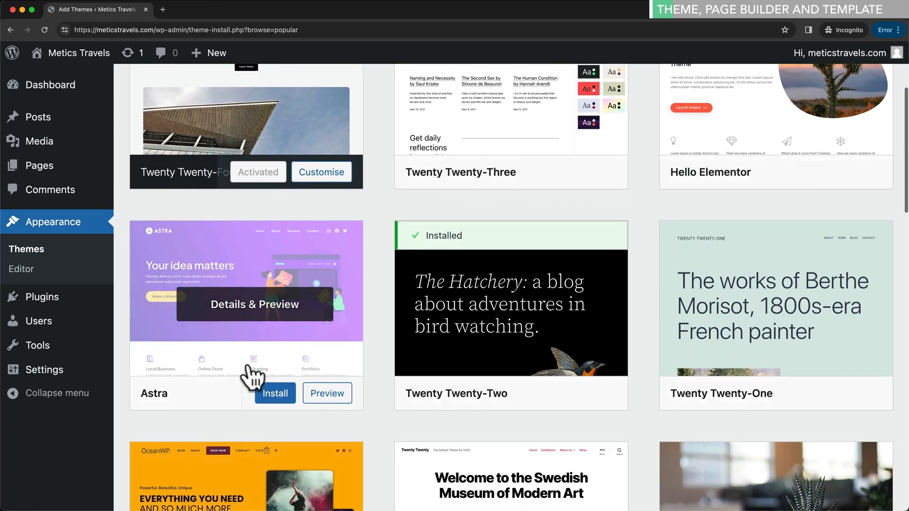
scroll(239, 345, down, 1)
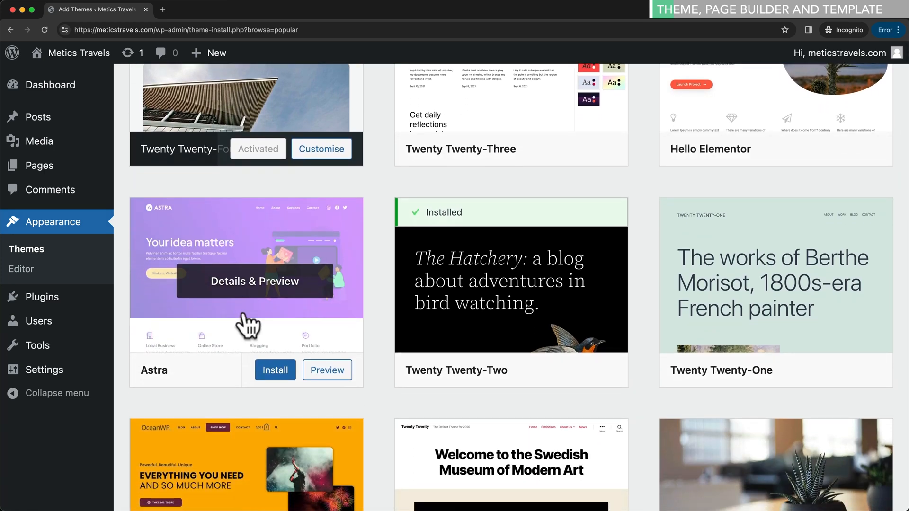
scroll(258, 332, up, 1)
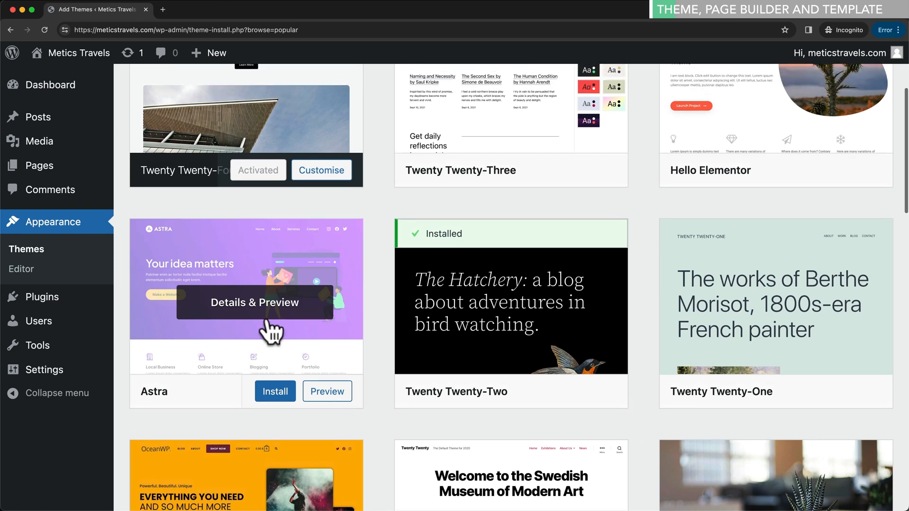
scroll(279, 327, up, 5)
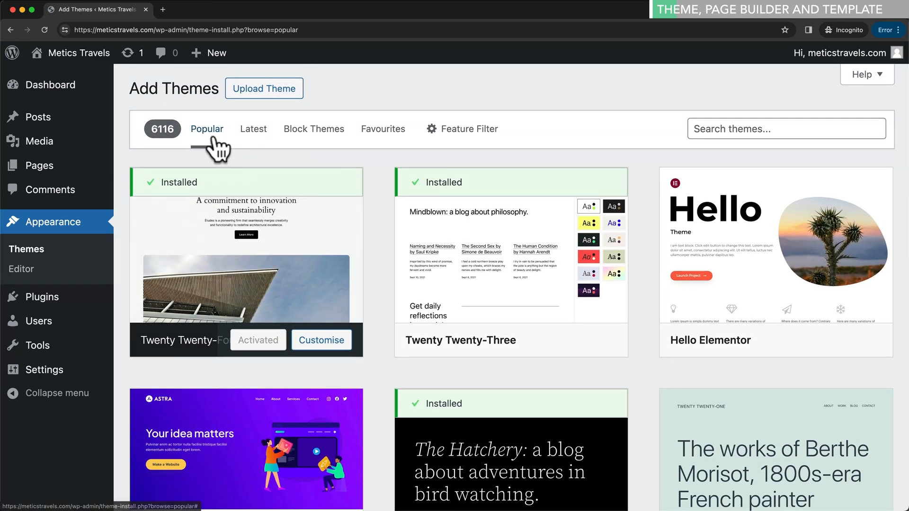
- Search the theme directory for 'astra', install Astra and activate it
click(724, 128)
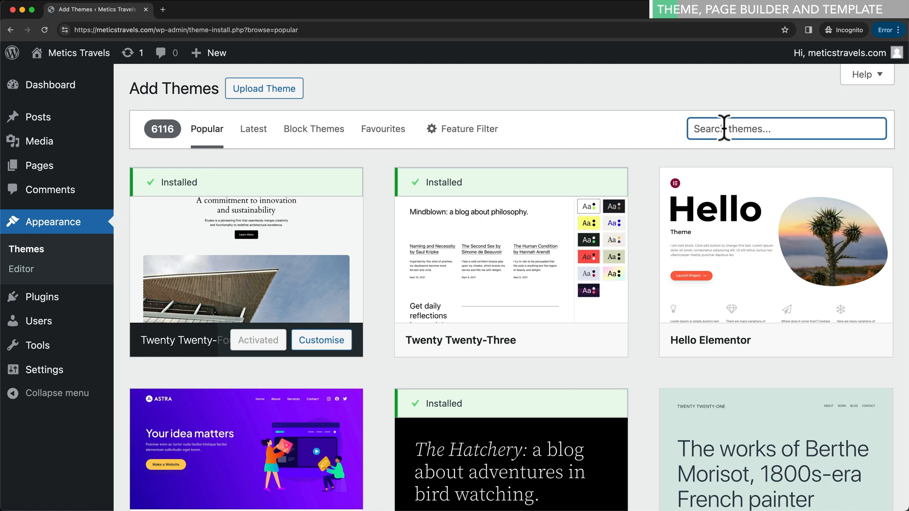
text(astra)
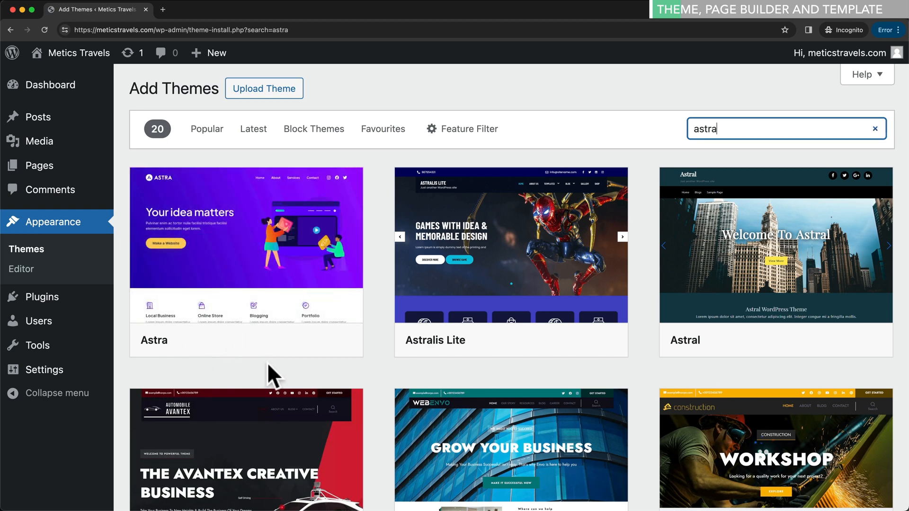
click(275, 340)
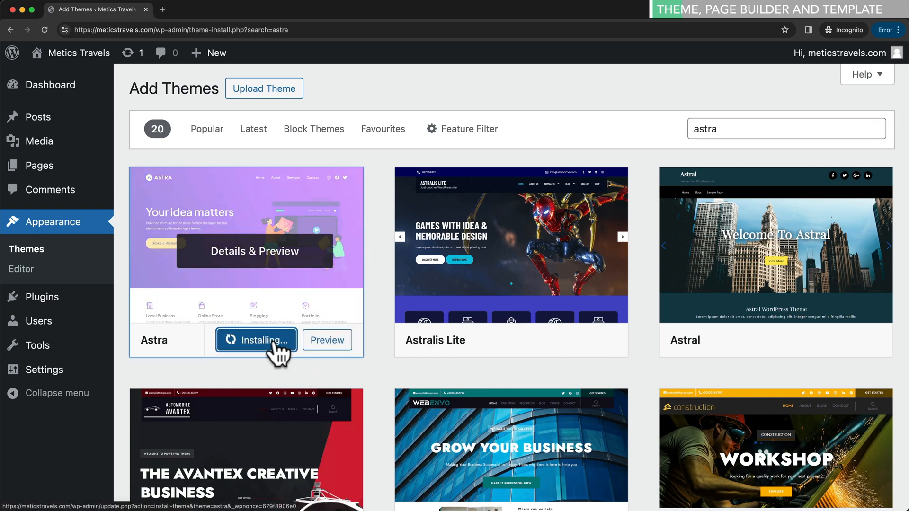
click(270, 351)
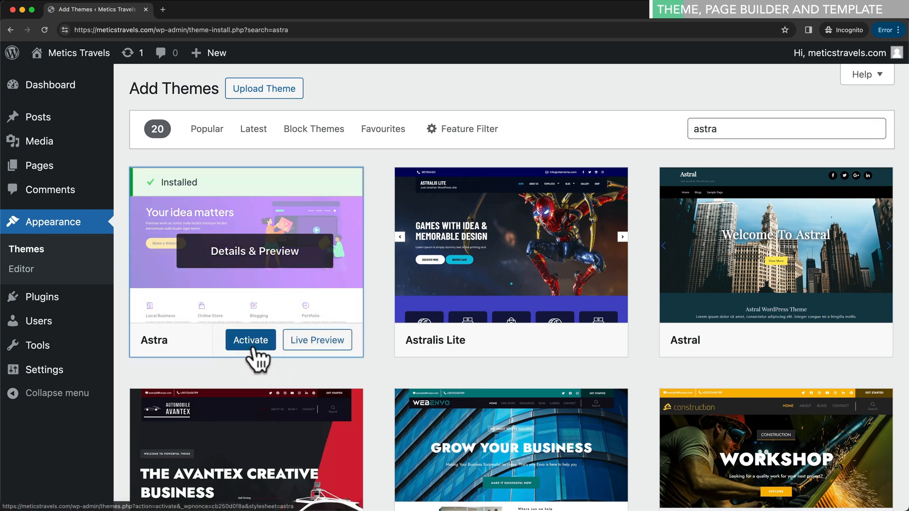
scroll(257, 360, down, 5)
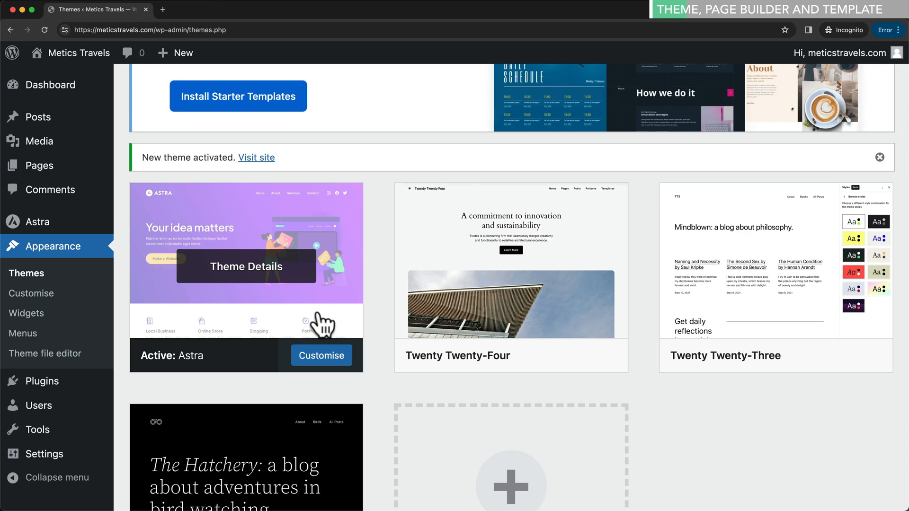
scroll(322, 325, down, 1)
scroll(724, 331, down, 3)
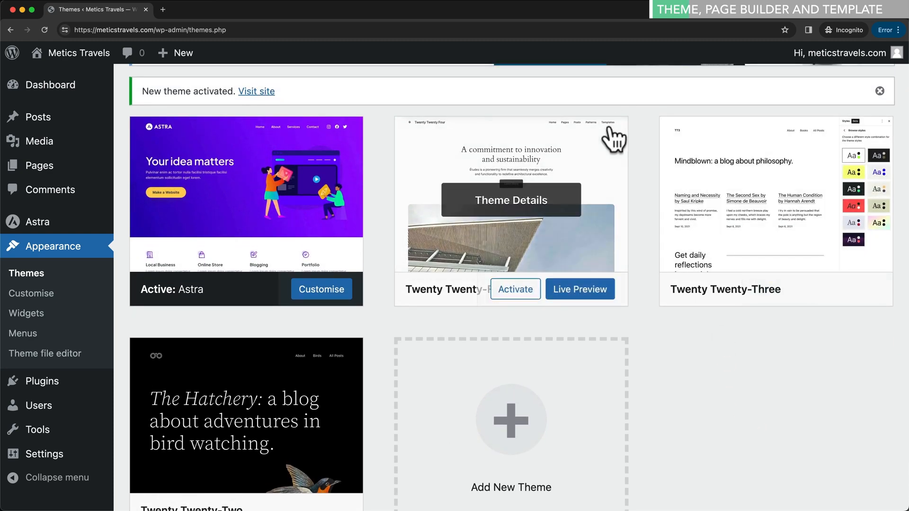
- Delete the Twenty Twenty-Four, Twenty Twenty-Three and Twenty Twenty-Two themes
click(529, 222)
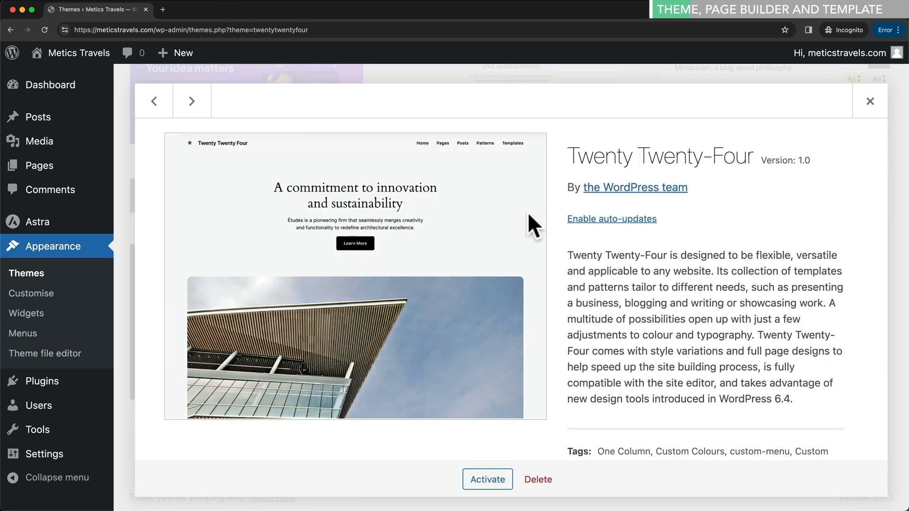
click(544, 475)
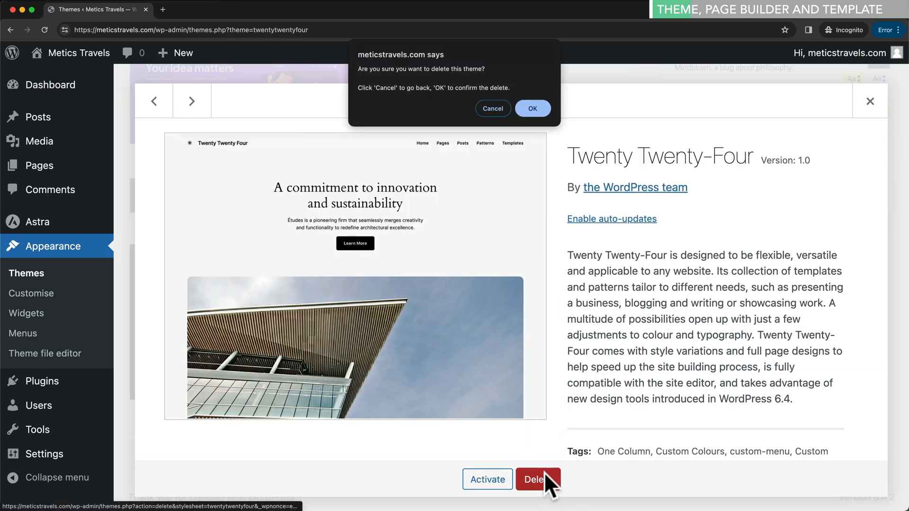
click(539, 108)
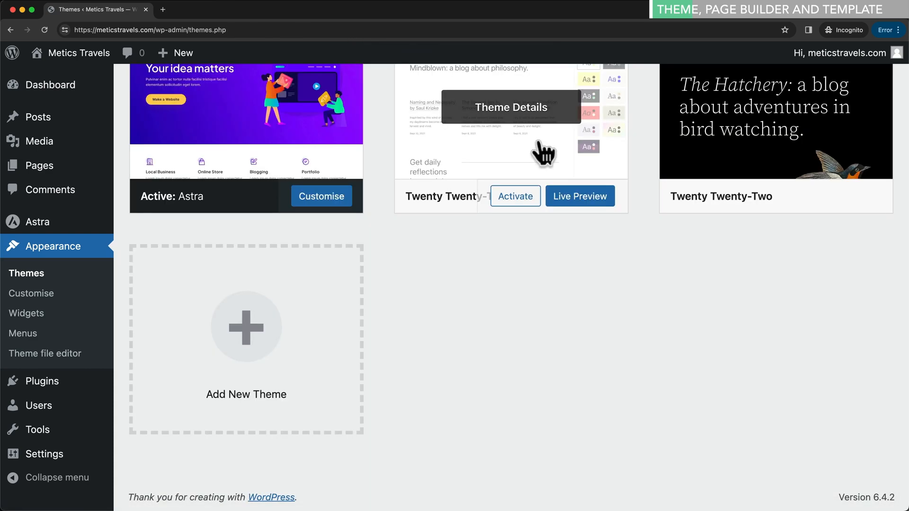
click(544, 152)
click(542, 480)
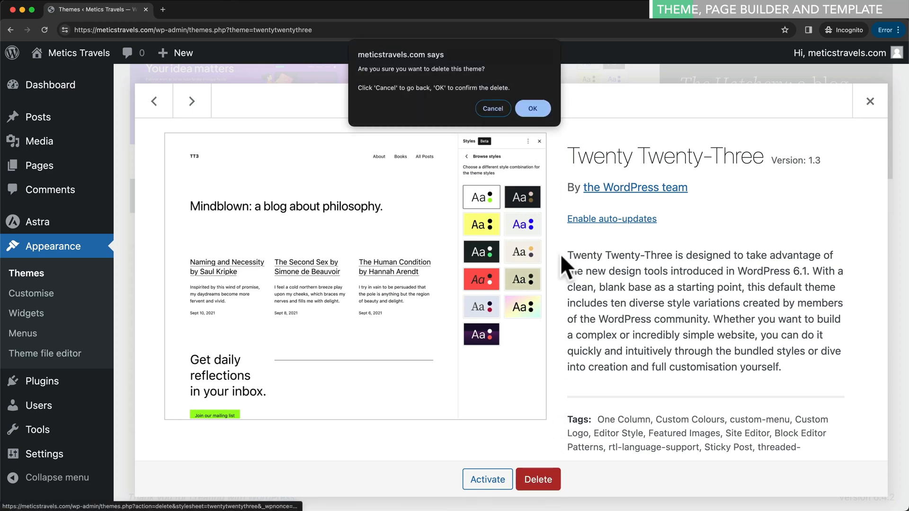
click(543, 106)
click(527, 317)
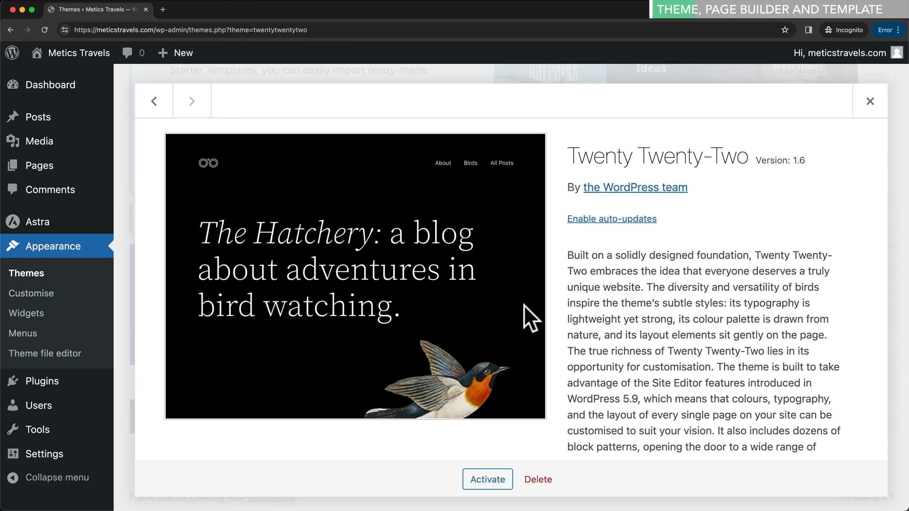
click(539, 479)
click(532, 105)
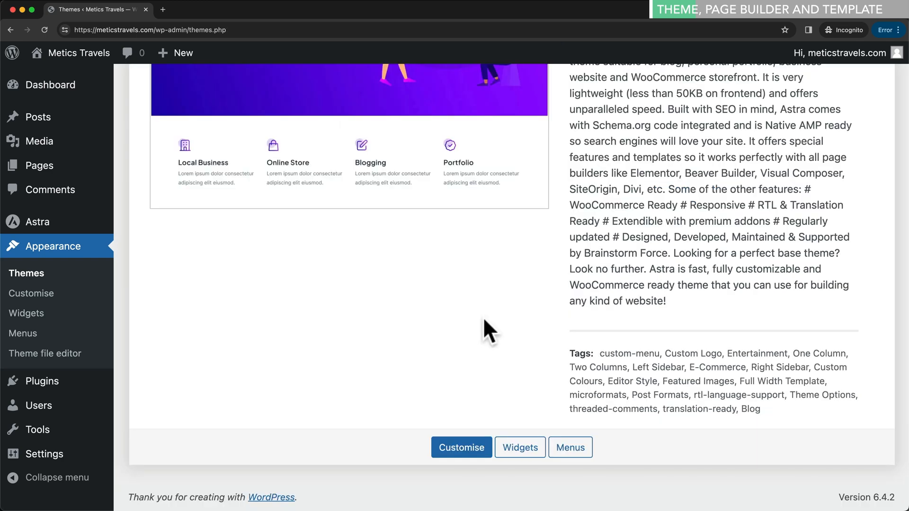
- Enable auto-updates for Astra and dismiss the theme-activated and starter templates notices
scroll(484, 320, up, 5)
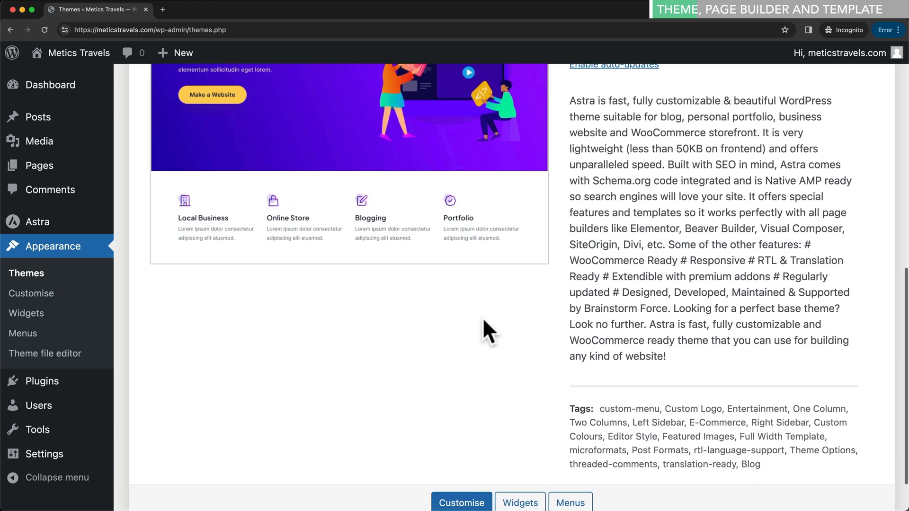
scroll(488, 324, up, 2)
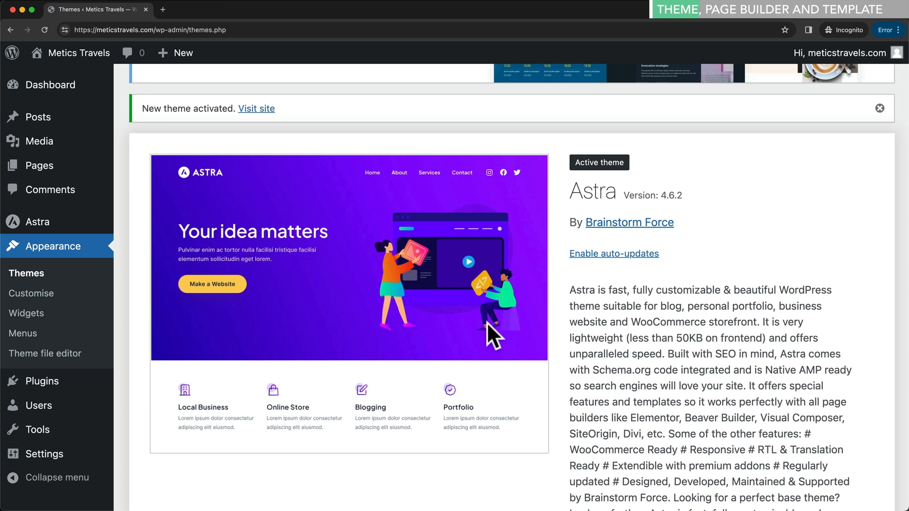
click(623, 256)
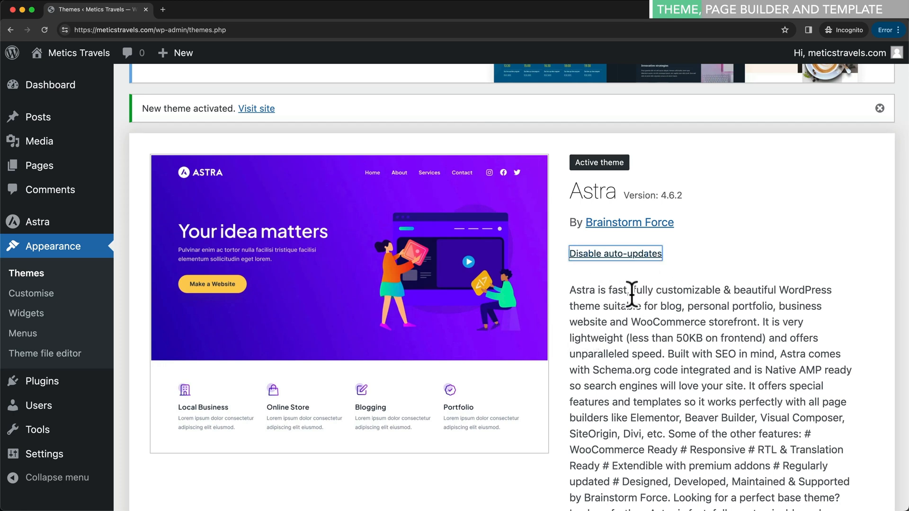
scroll(897, 239, up, 3)
click(878, 197)
scroll(819, 221, up, 5)
click(878, 132)
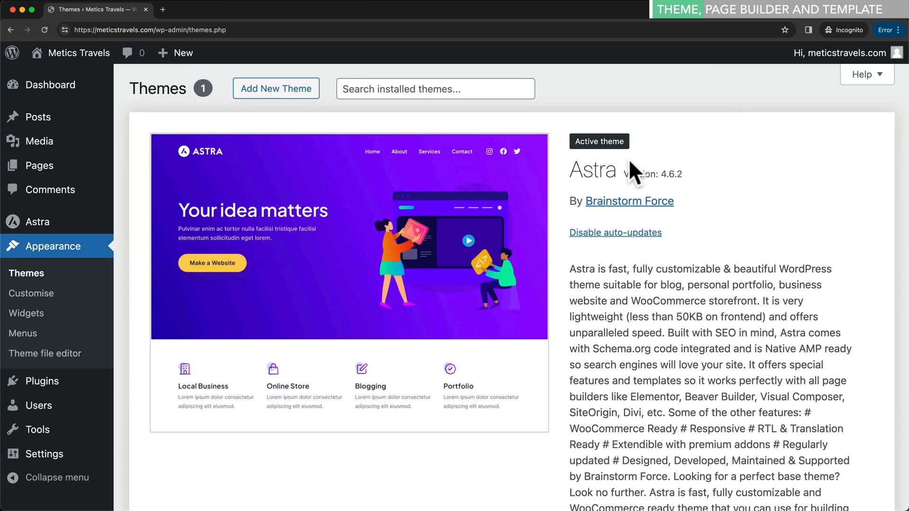
scroll(695, 238, down, 3)
scroll(696, 238, up, 3)
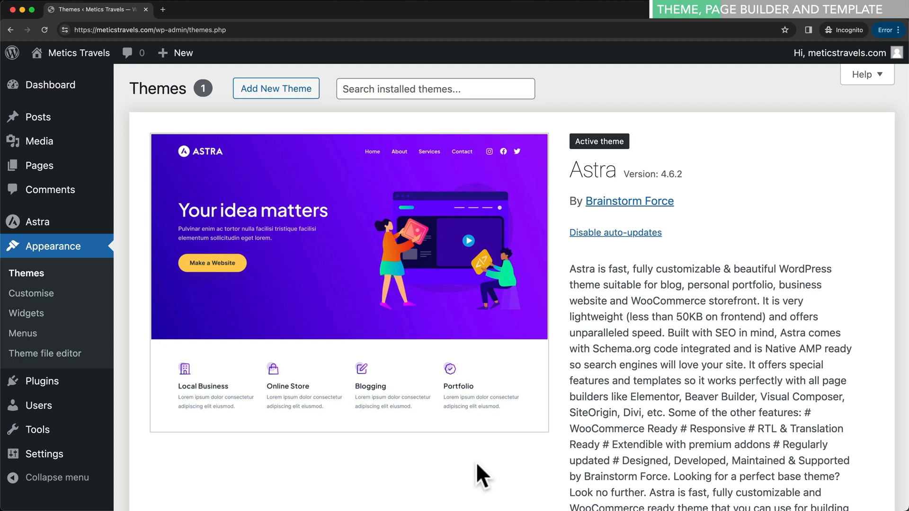
- Search plugins for 'starter templates', then install and activate the Starter Templates plugin
click(46, 385)
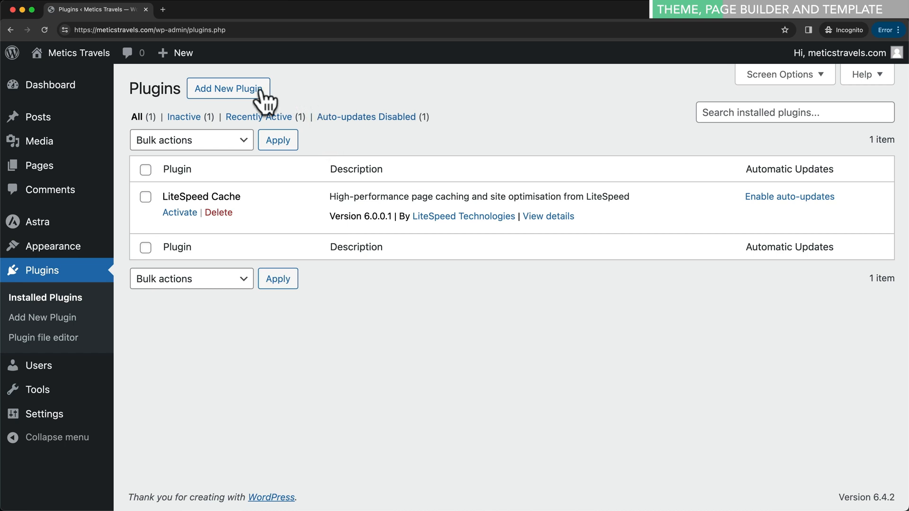
click(253, 97)
click(722, 131)
text(starter templates)
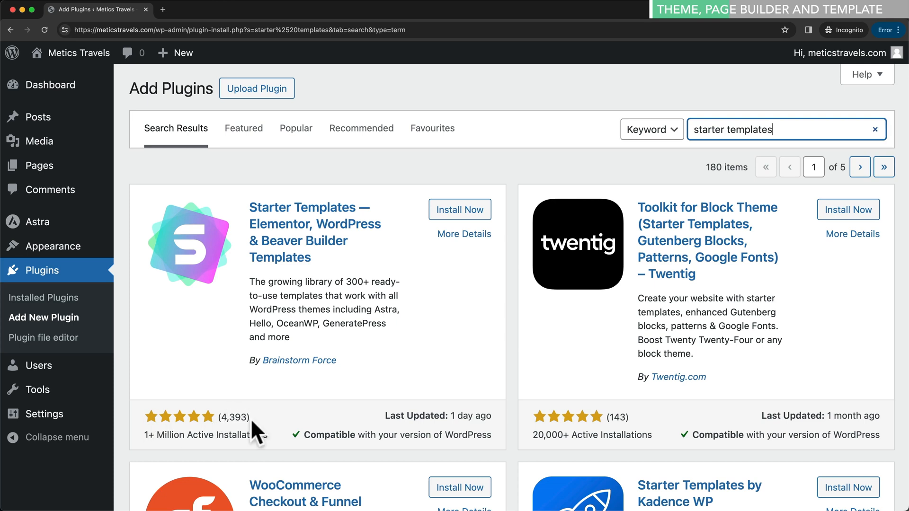
click(468, 219)
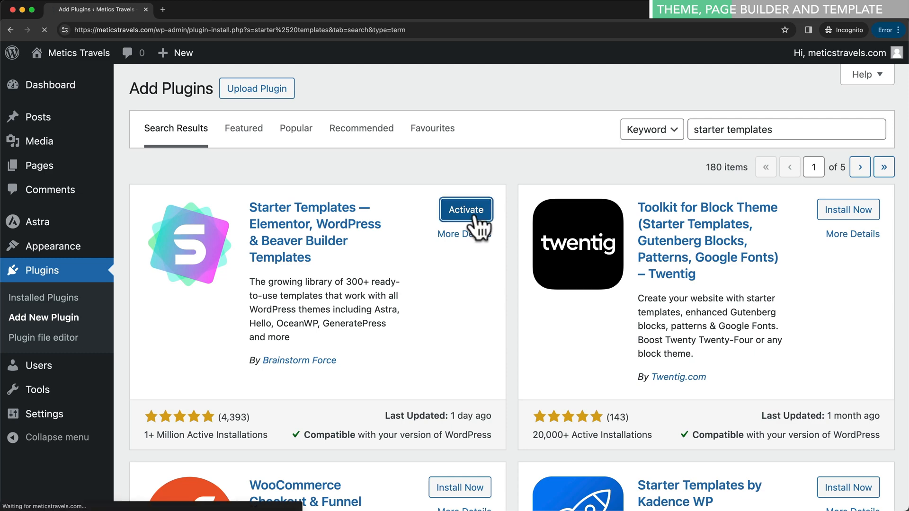
click(475, 217)
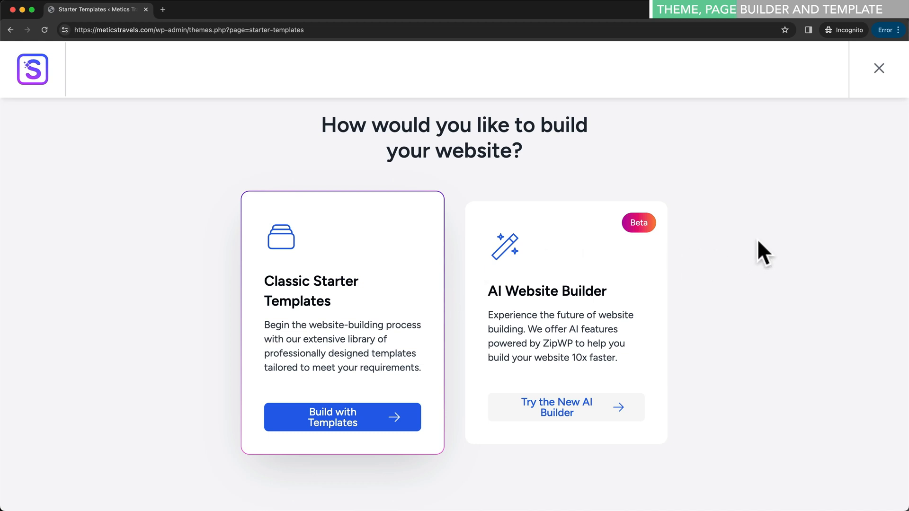
- Open the Starter Templates library from the plugins list and choose Classic Starter Templates
click(879, 70)
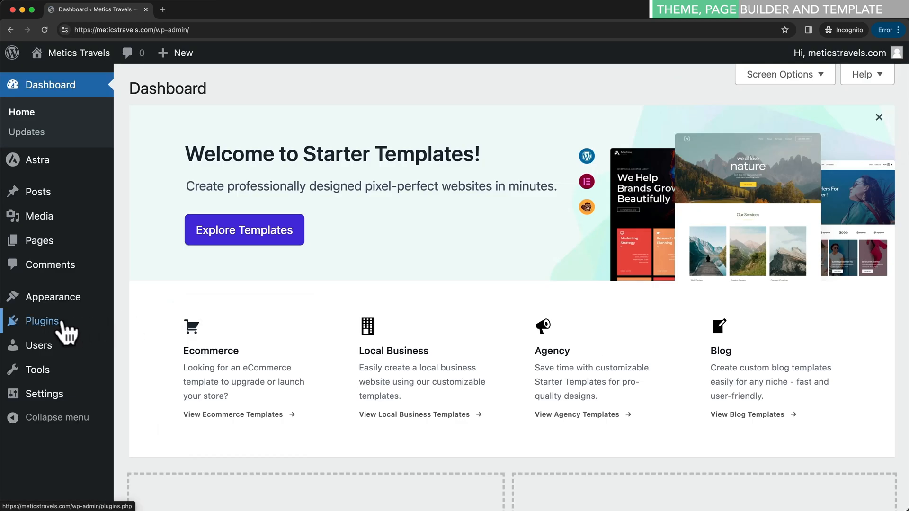
mouse_move(57, 324)
click(160, 325)
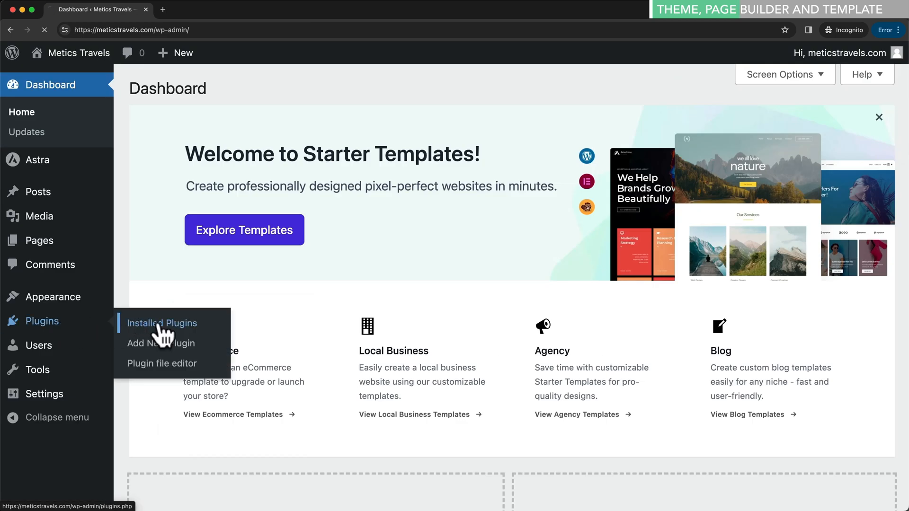
drag(163, 247, 254, 243)
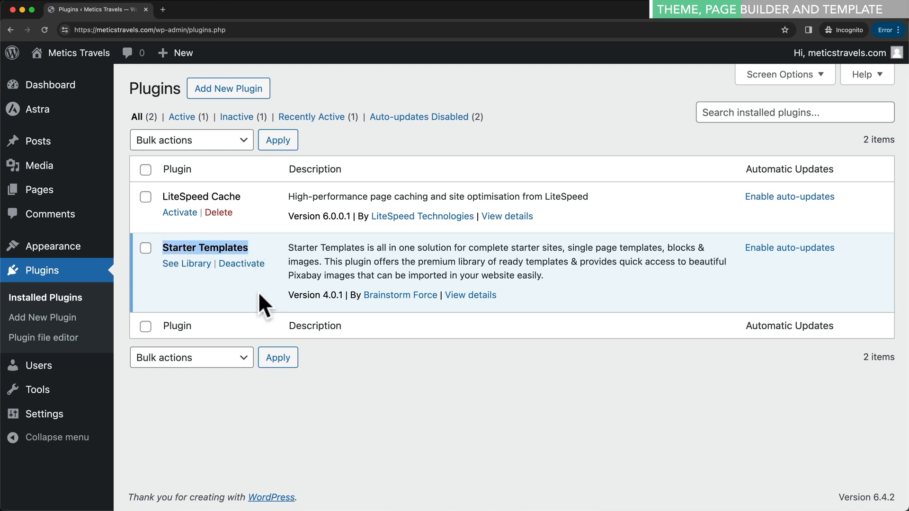
click(195, 264)
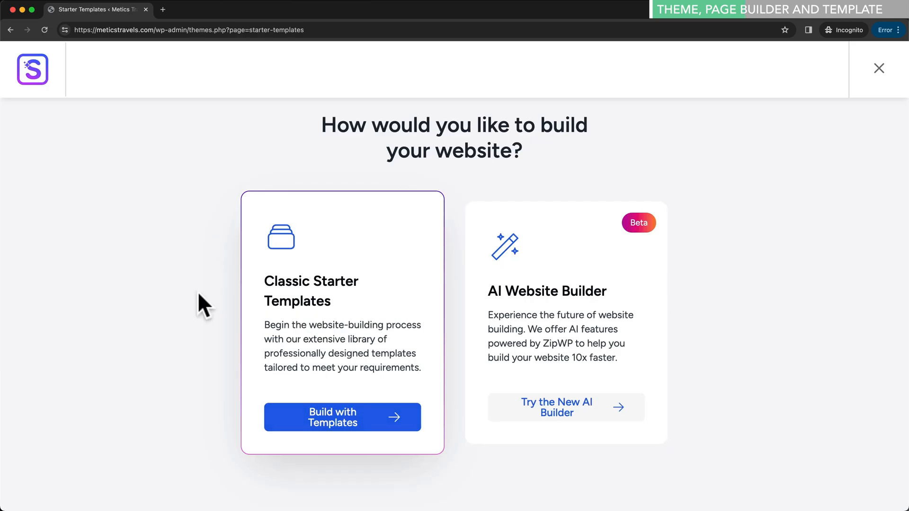
click(381, 433)
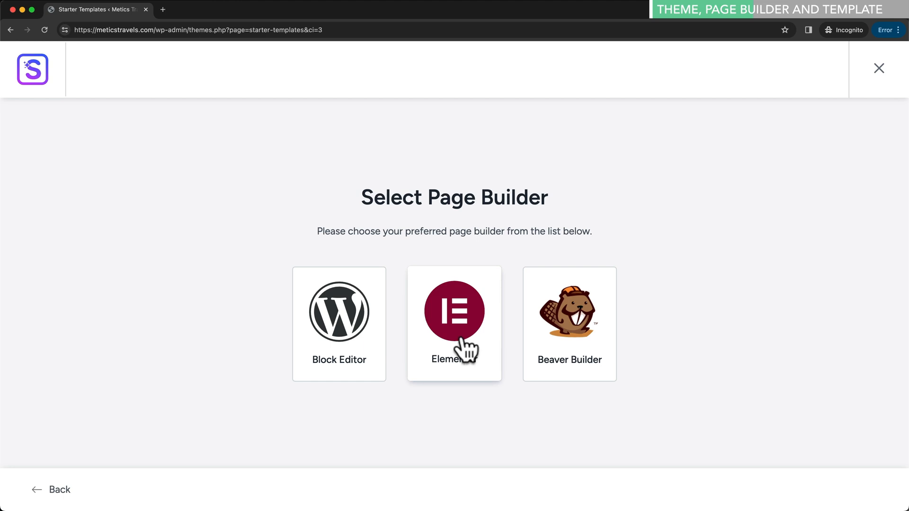
- Choose Elementor and browse templates such as Love Nature and Outdoor Adventure
click(482, 360)
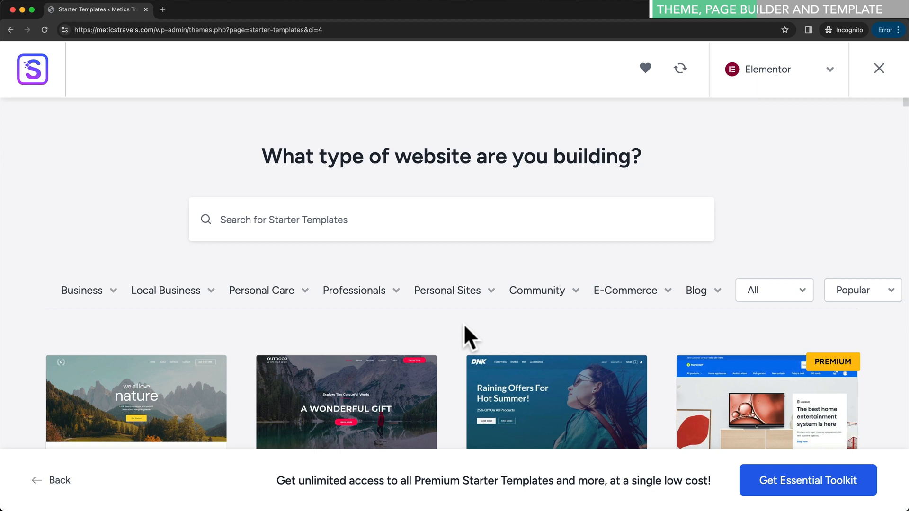
scroll(464, 326, down, 3)
scroll(448, 343, down, 1)
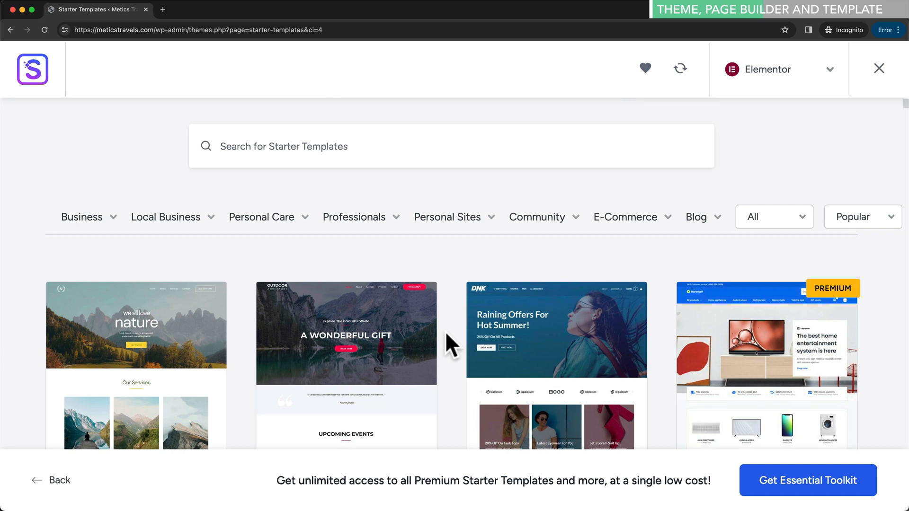
scroll(445, 331, down, 2)
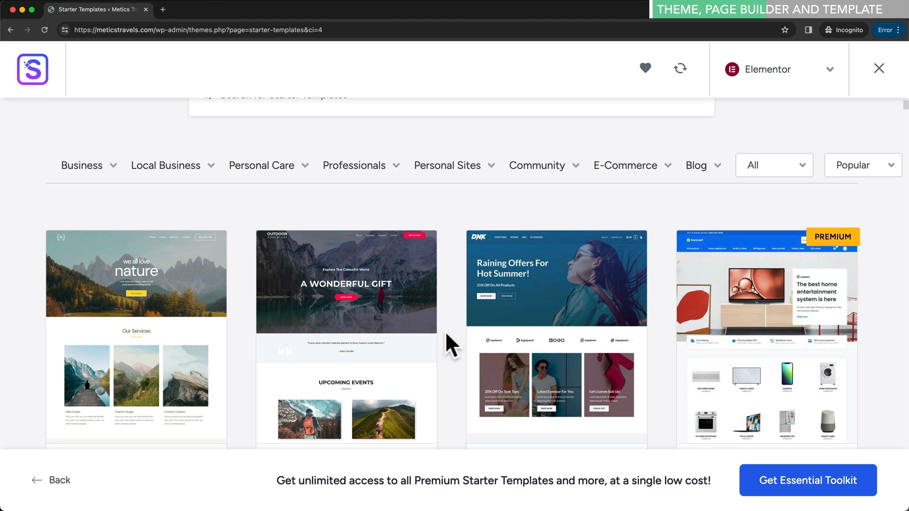
scroll(445, 331, down, 3)
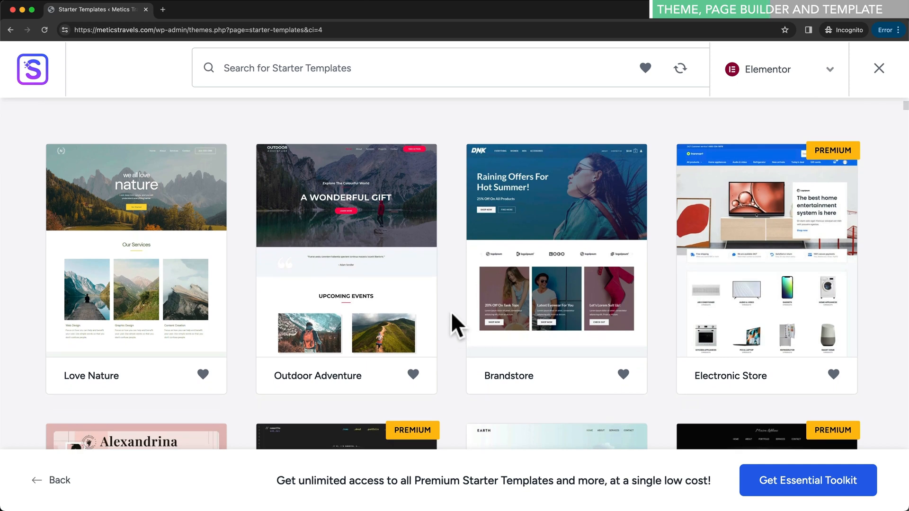
scroll(452, 315, up, 1)
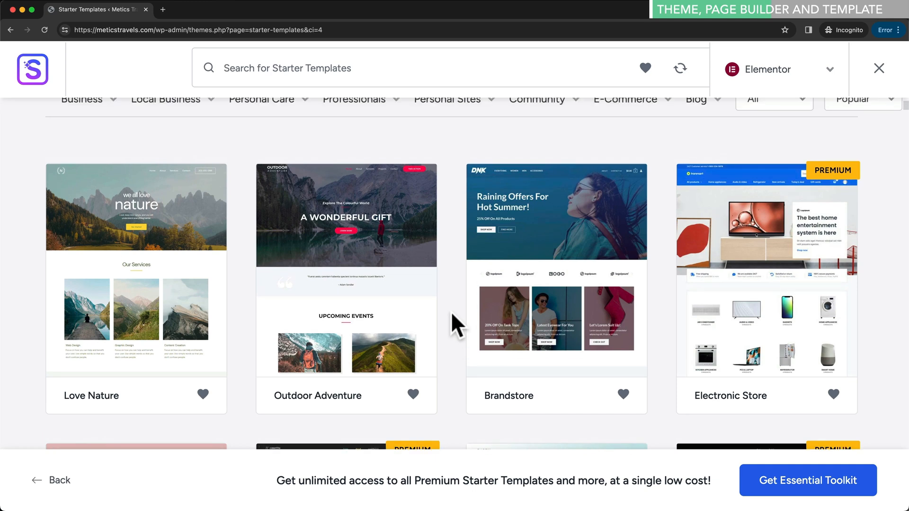
scroll(451, 311, up, 1)
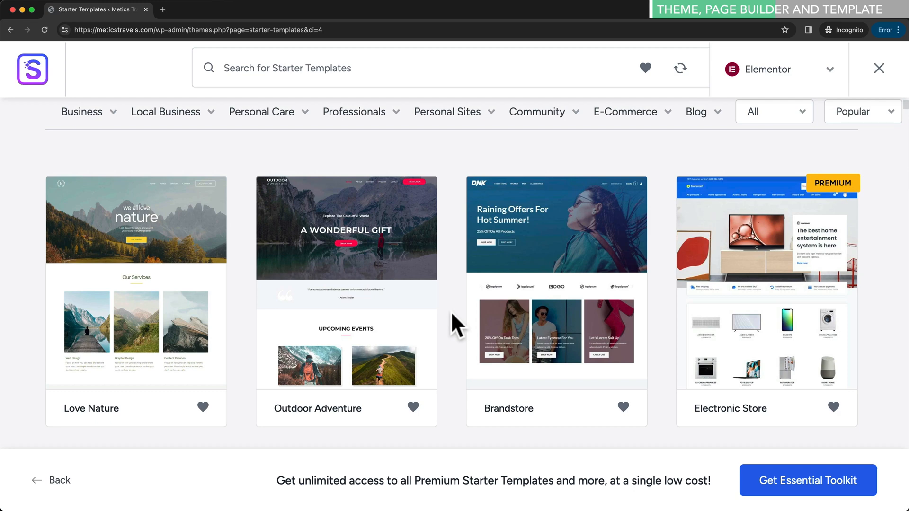
scroll(450, 312, up, 2)
scroll(451, 311, down, 4)
scroll(450, 312, down, 10)
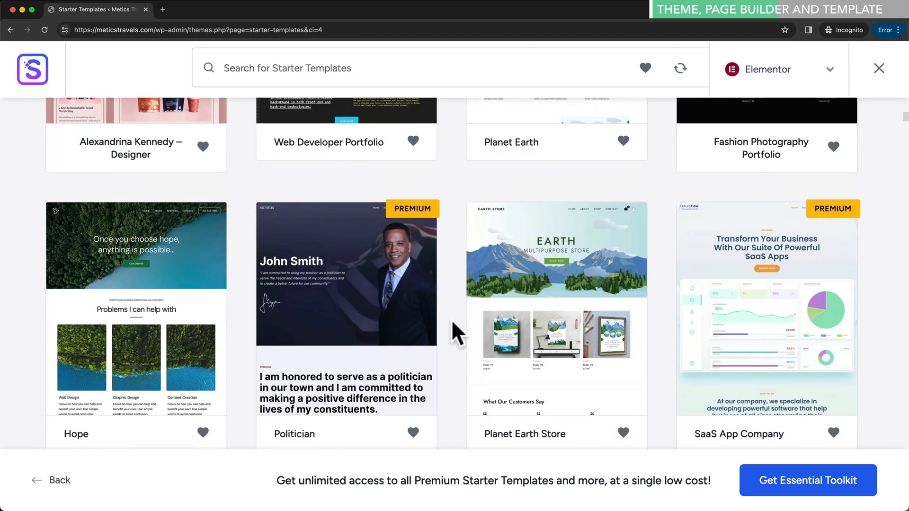
scroll(450, 319, down, 2)
scroll(450, 319, up, 11)
scroll(451, 319, up, 5)
click(384, 220)
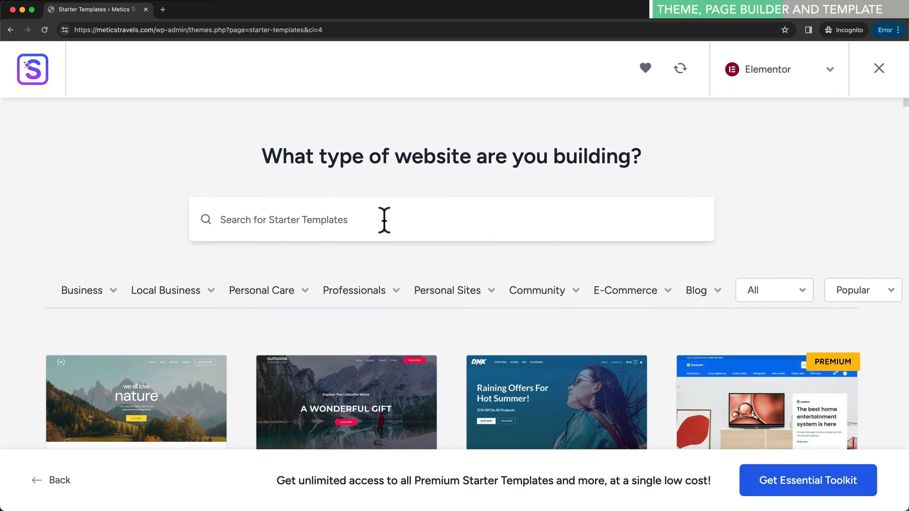
- Search the starter templates for 'fitness trainer' to list Personal Fitness Trainer and similar designs
text(fitness traini)
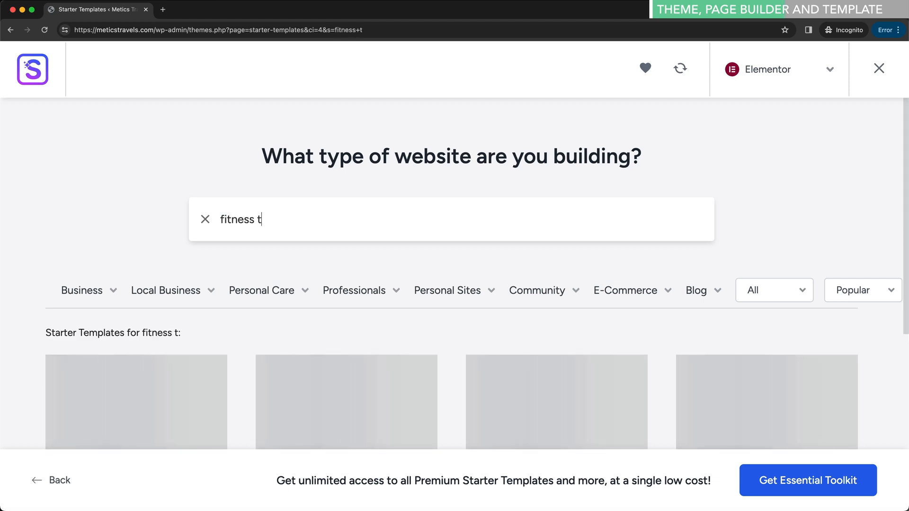
key(BackSpace)
text(er)
scroll(515, 193, down, 3)
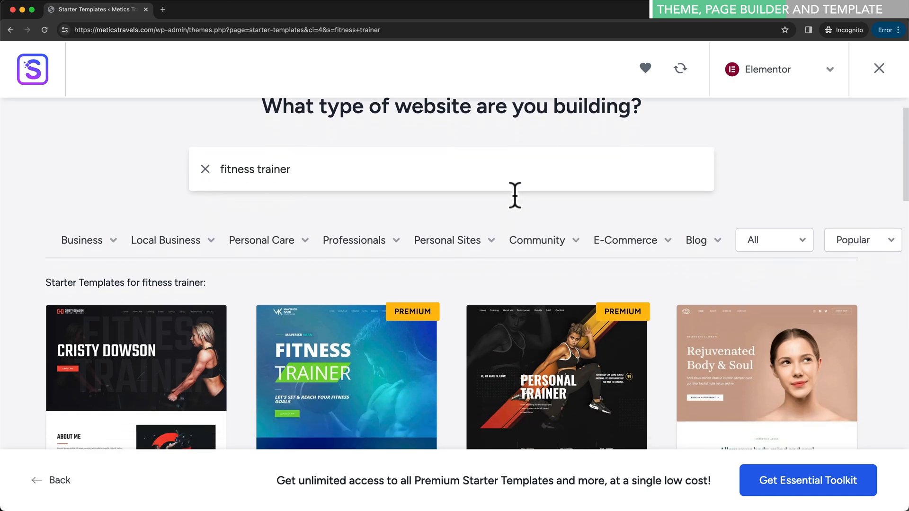
scroll(473, 199, down, 2)
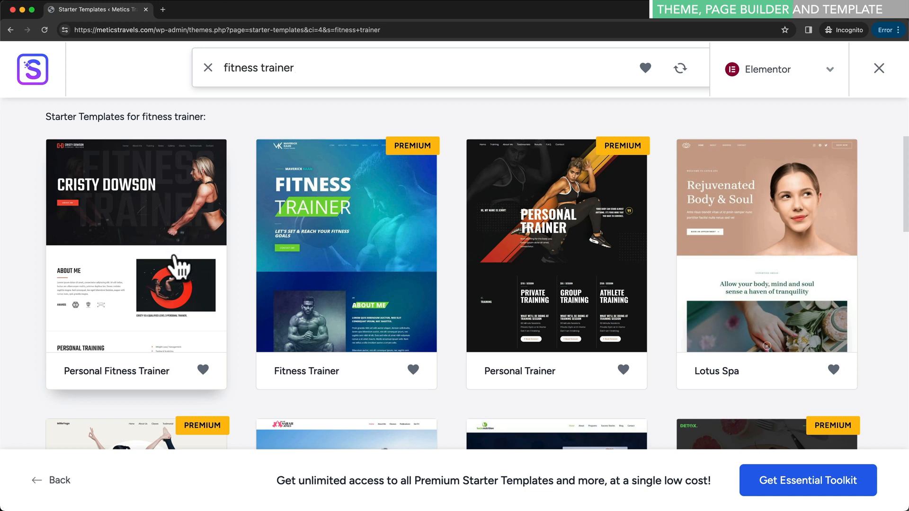
click(147, 253)
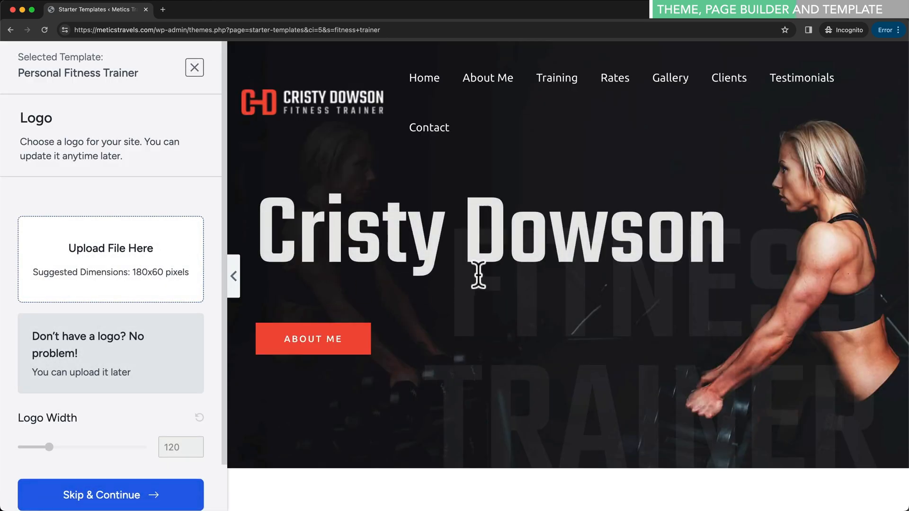
scroll(511, 255, down, 2)
scroll(512, 255, up, 1)
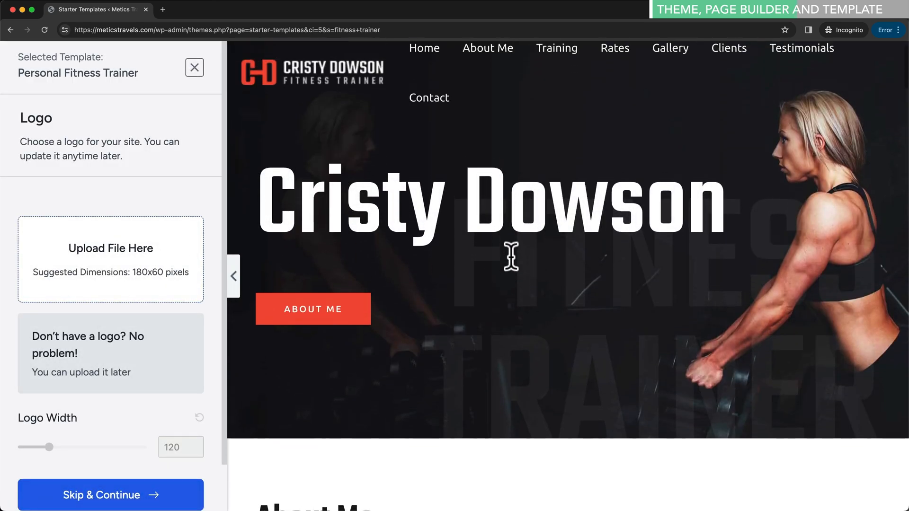
scroll(549, 171, down, 3)
scroll(530, 232, down, 8)
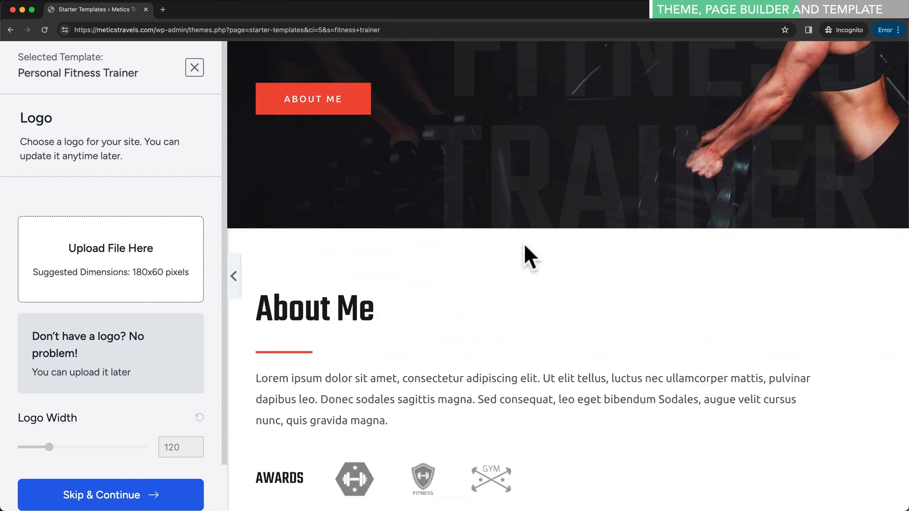
scroll(521, 239, up, 9)
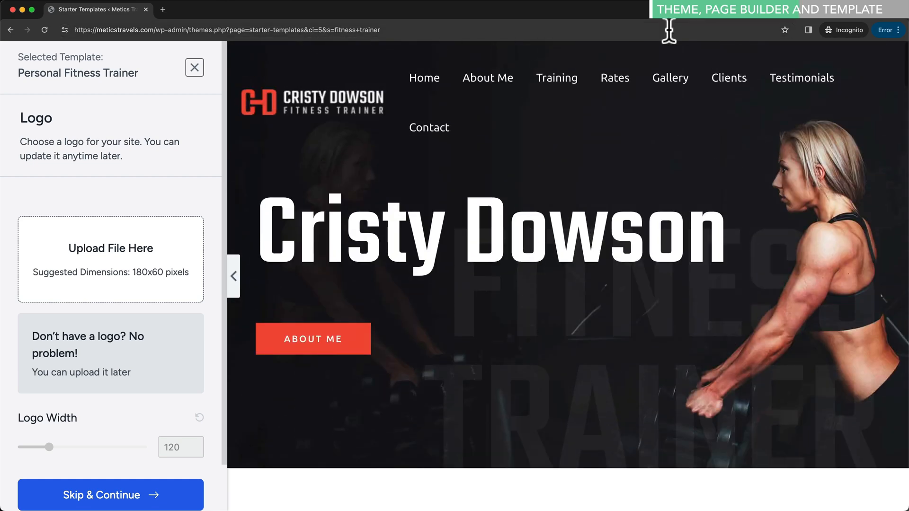
click(558, 81)
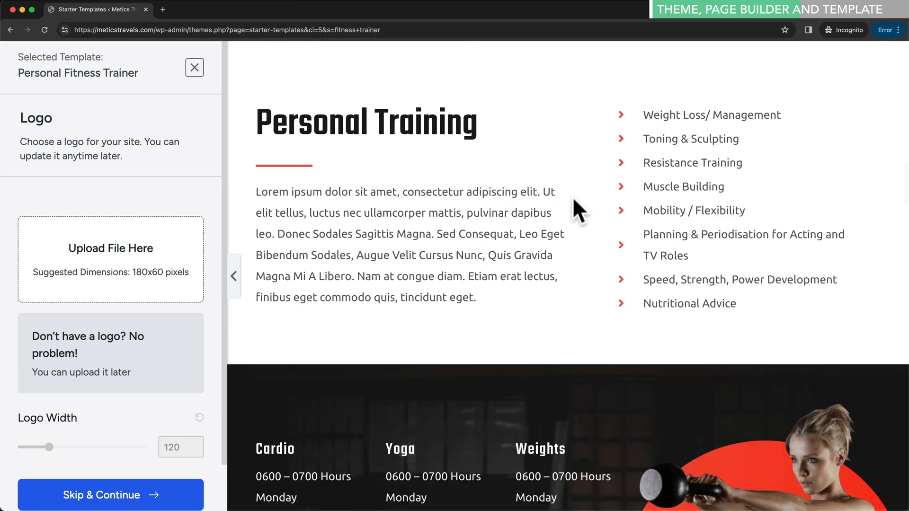
scroll(572, 198, down, 2)
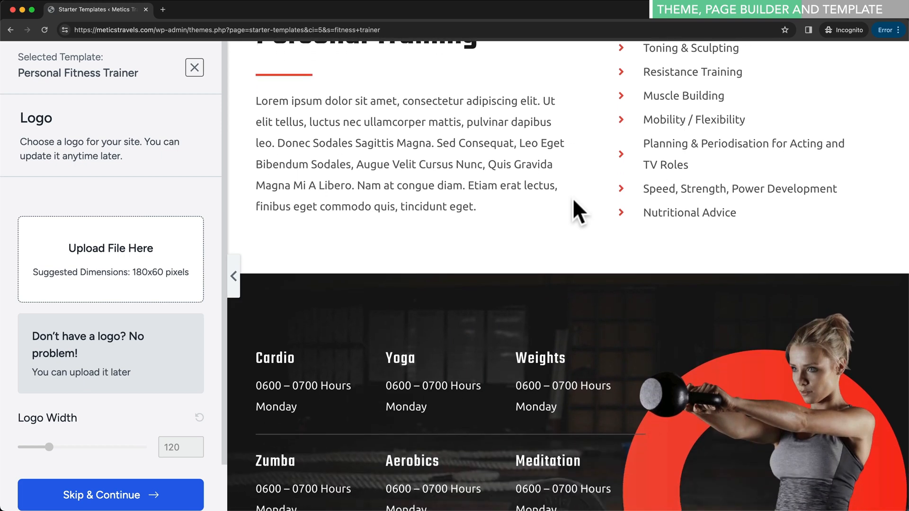
scroll(573, 201, down, 2)
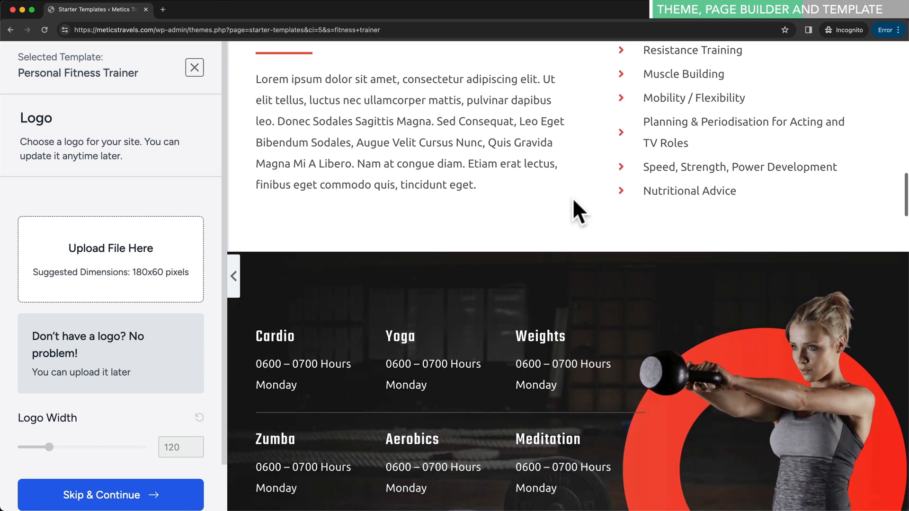
scroll(559, 236, up, 5)
scroll(533, 298, up, 2)
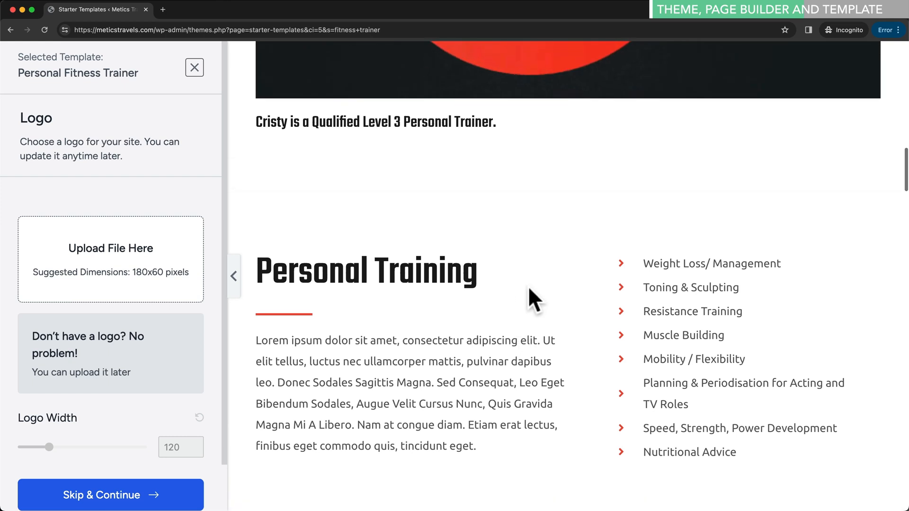
scroll(461, 318, up, 2)
scroll(461, 318, up, 15)
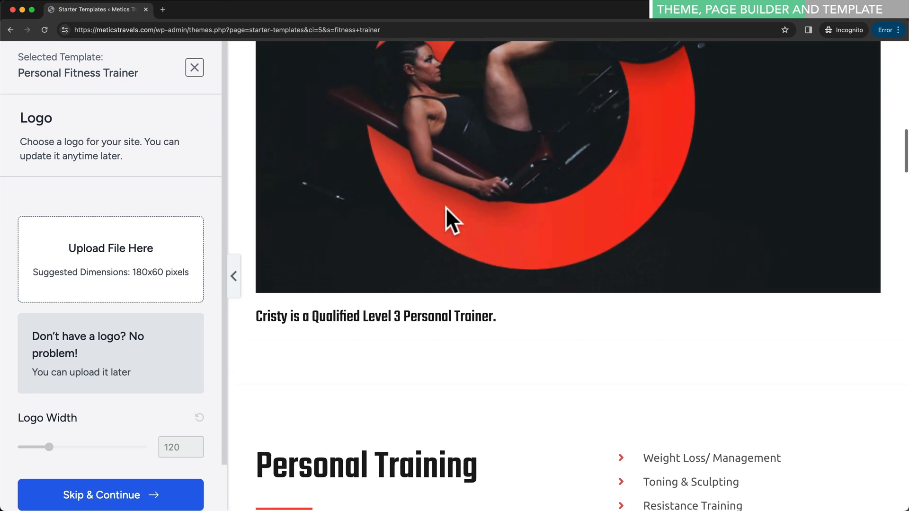
scroll(531, 284, up, 4)
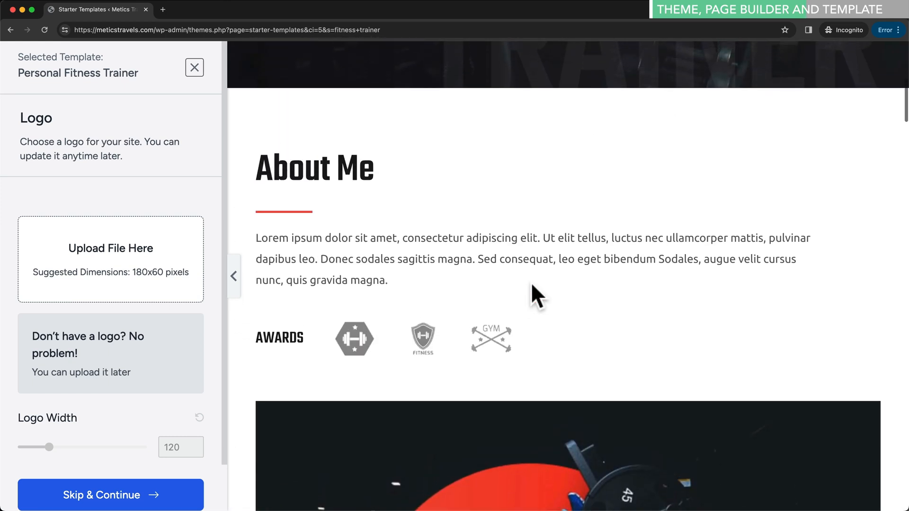
scroll(531, 284, up, 6)
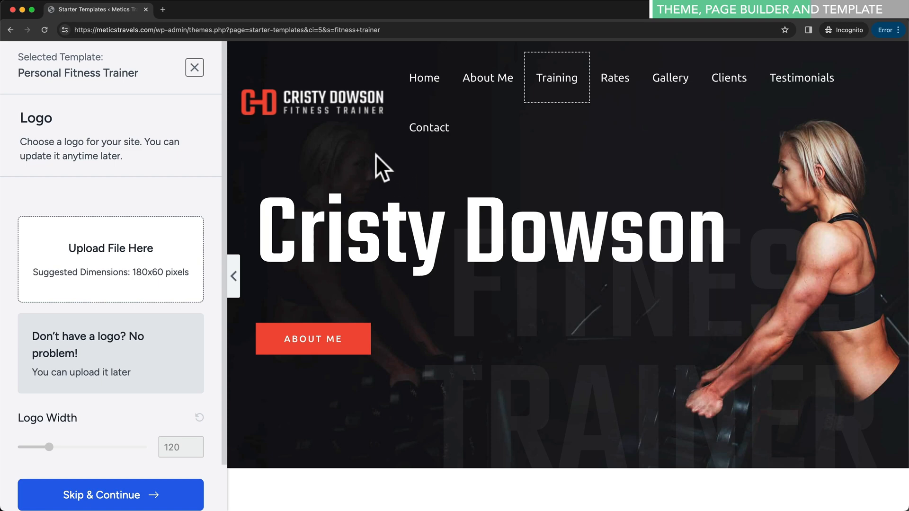
click(194, 67)
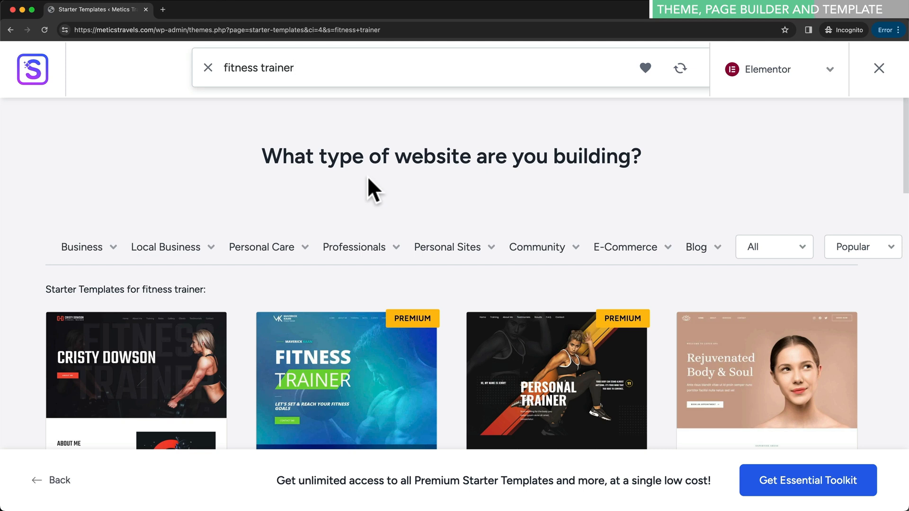
- Clear the 'fitness trainer' search and scroll the full gallery back to Love Nature
click(209, 68)
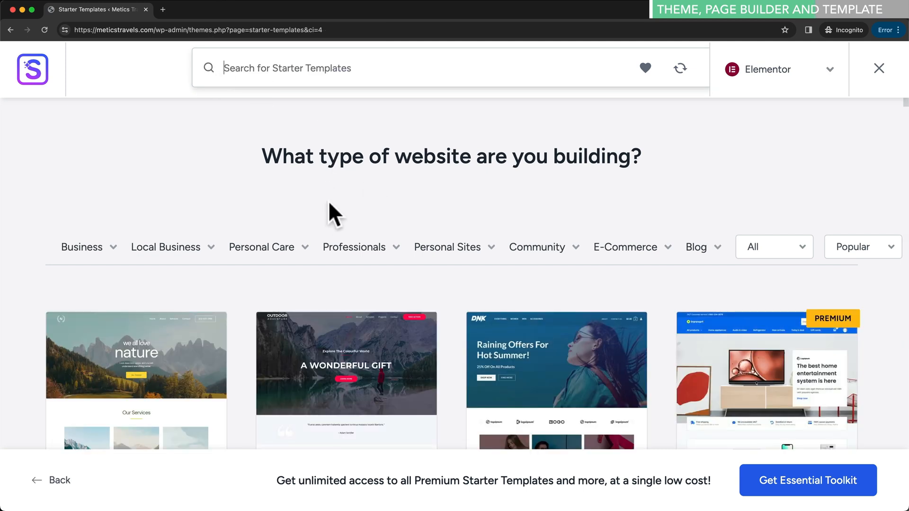
scroll(330, 212, down, 5)
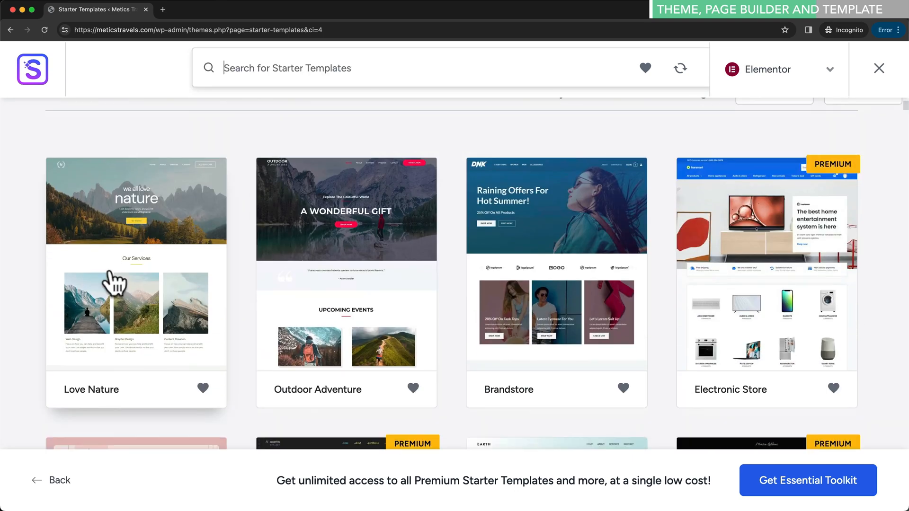
scroll(168, 296, up, 1)
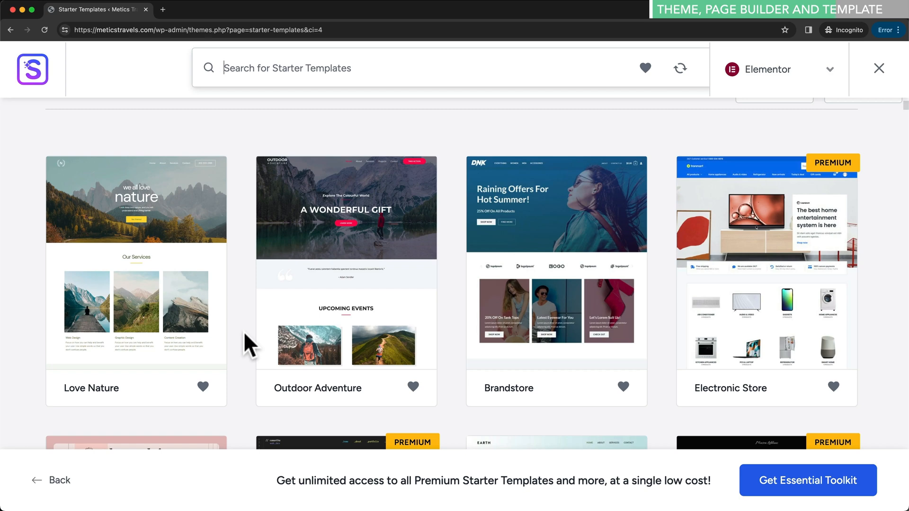
scroll(244, 331, down, 3)
scroll(243, 332, up, 3)
scroll(244, 332, up, 1)
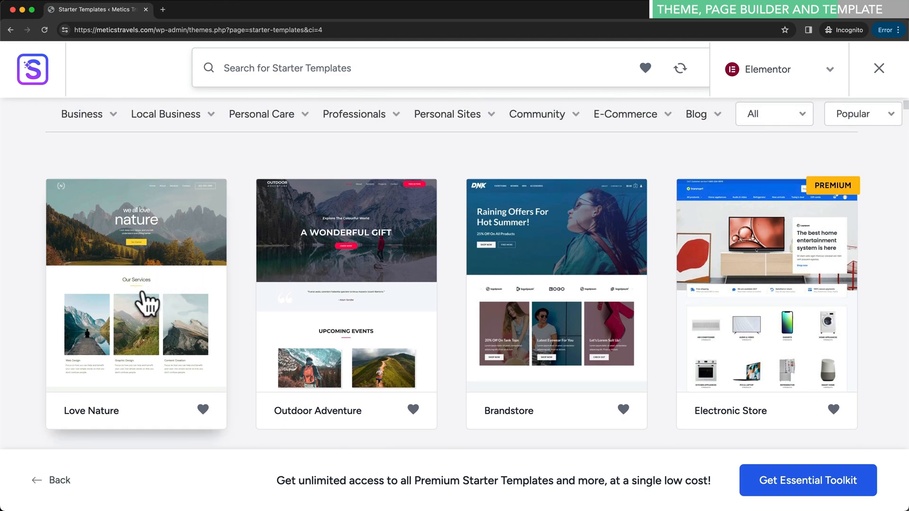
- Pick the Love Nature template and preview its About Us page
click(152, 312)
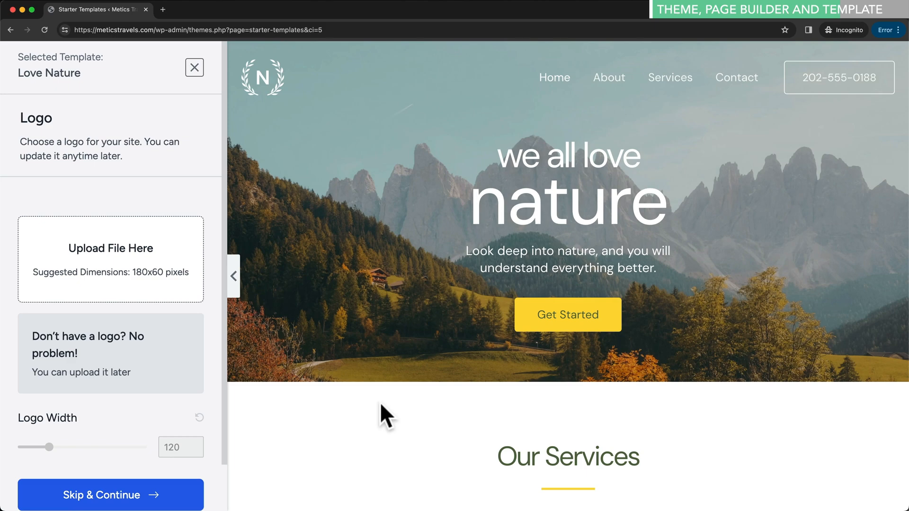
click(611, 78)
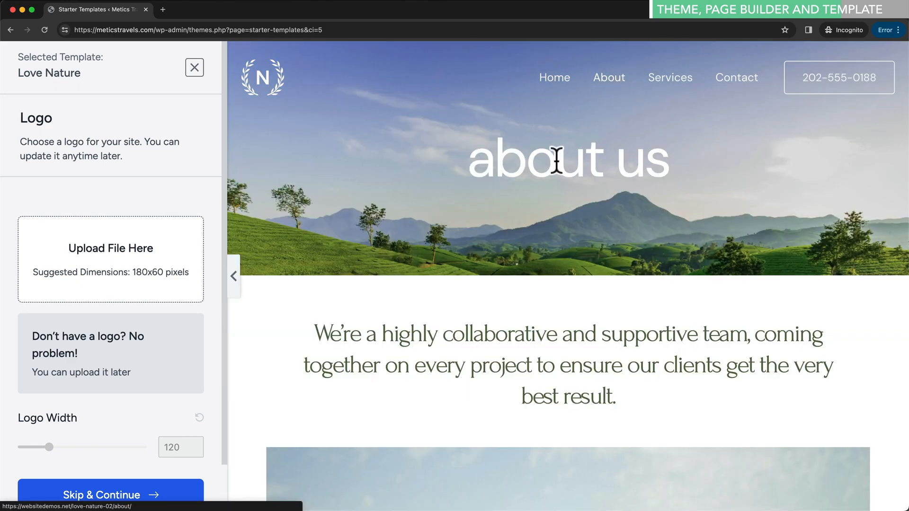
scroll(635, 225, down, 7)
scroll(635, 225, up, 7)
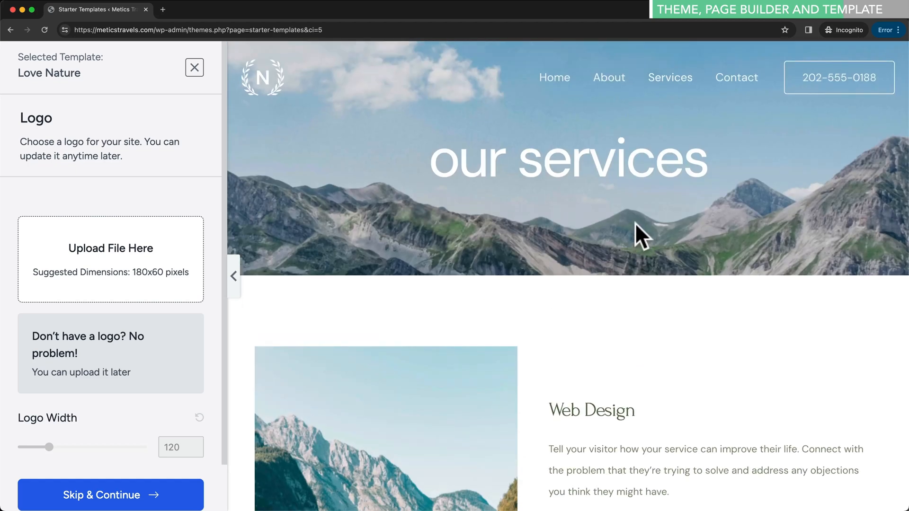
scroll(215, 382, down, 2)
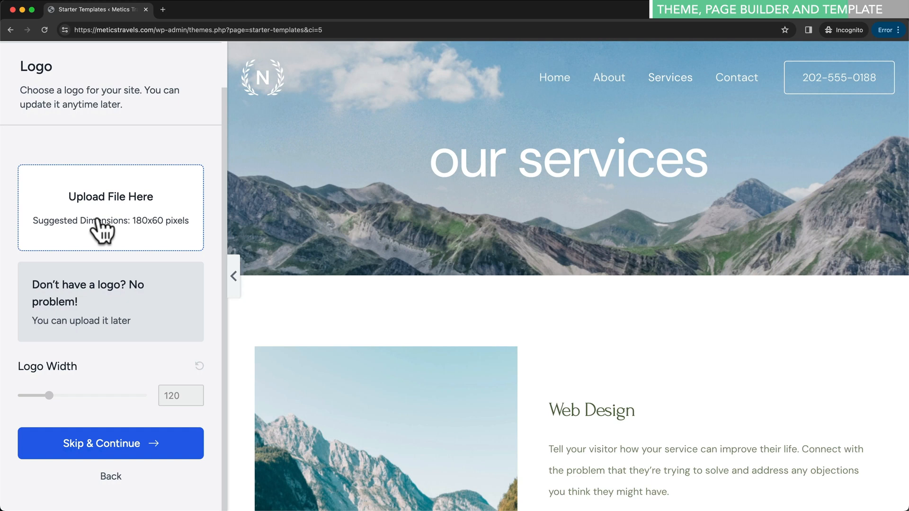
- Skip the logo, try the purple, pink and orange palettes, then restore Default Colors
click(153, 450)
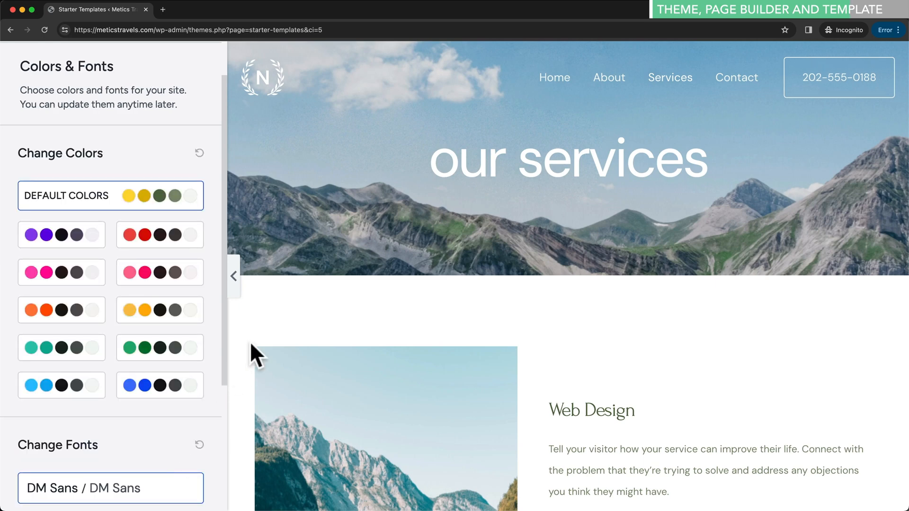
click(544, 81)
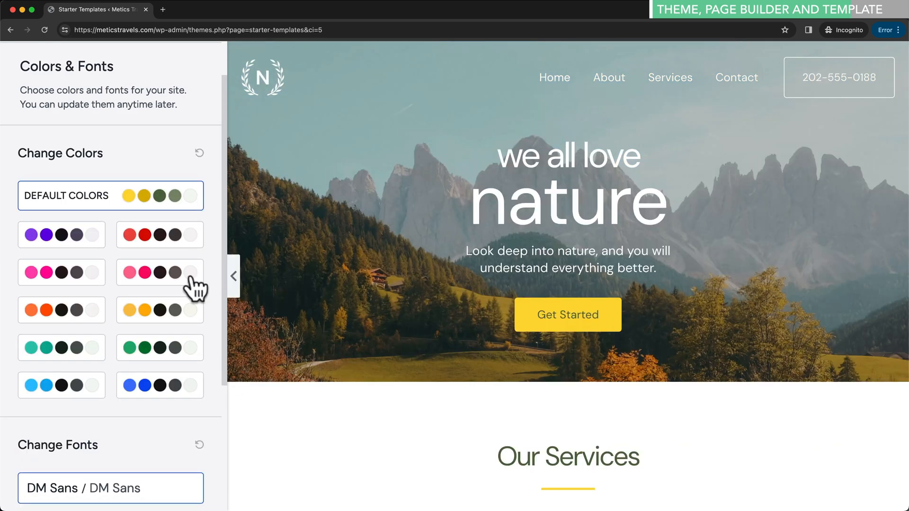
scroll(142, 284, down, 2)
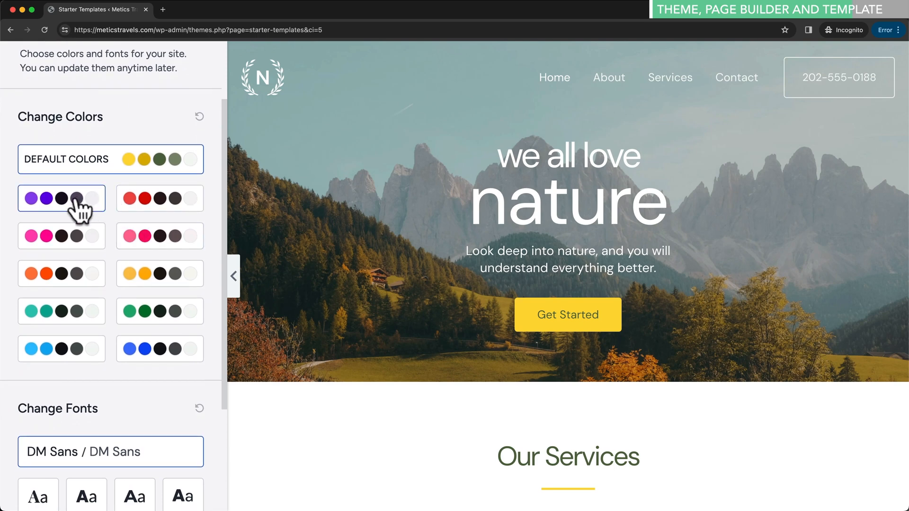
click(78, 201)
click(177, 239)
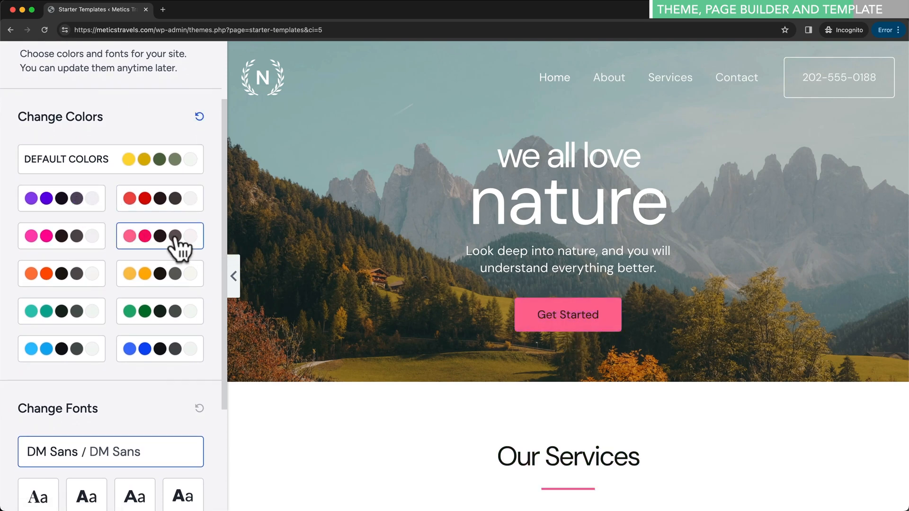
scroll(180, 246, down, 1)
click(81, 262)
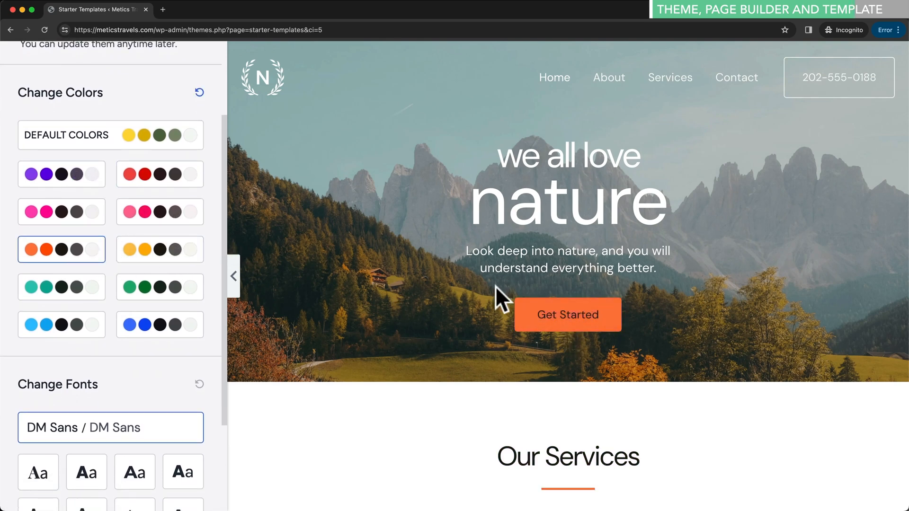
click(120, 139)
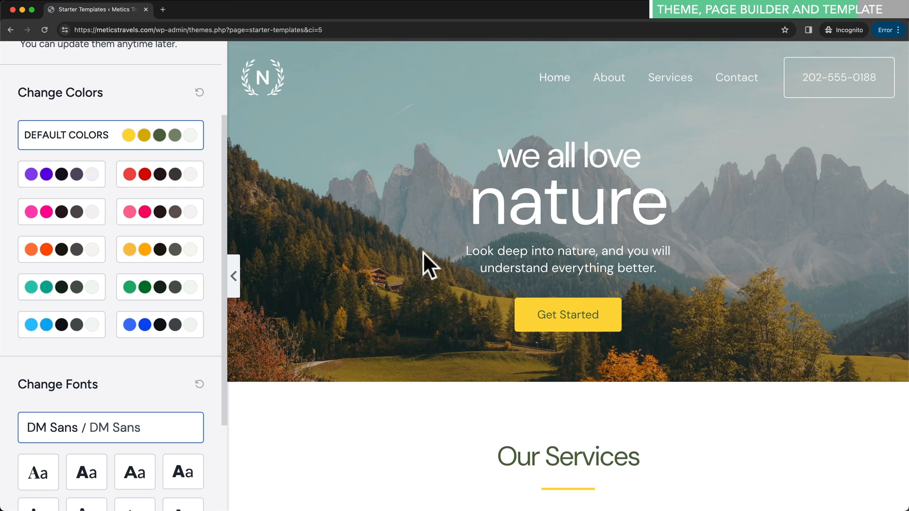
- Try the Poppins/Lato and Montserrat/Lato fonts, keep DM Sans, and continue
scroll(196, 342, down, 5)
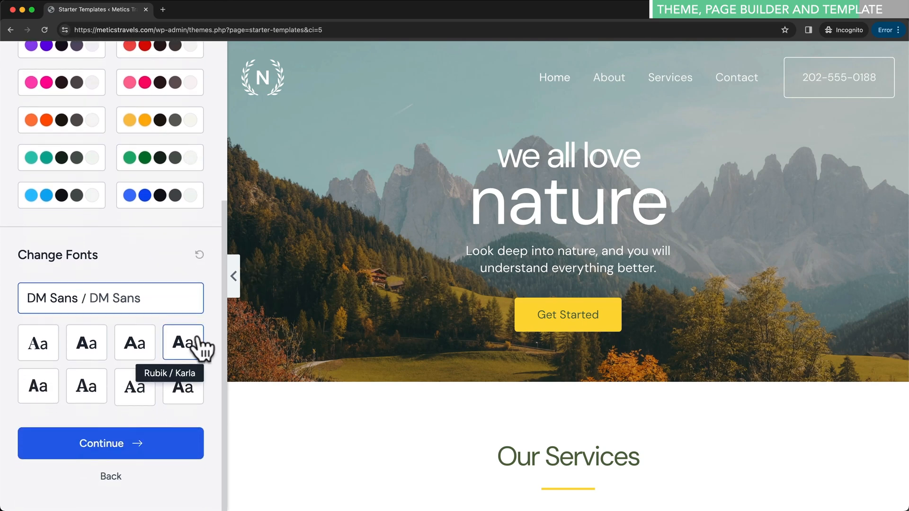
click(96, 349)
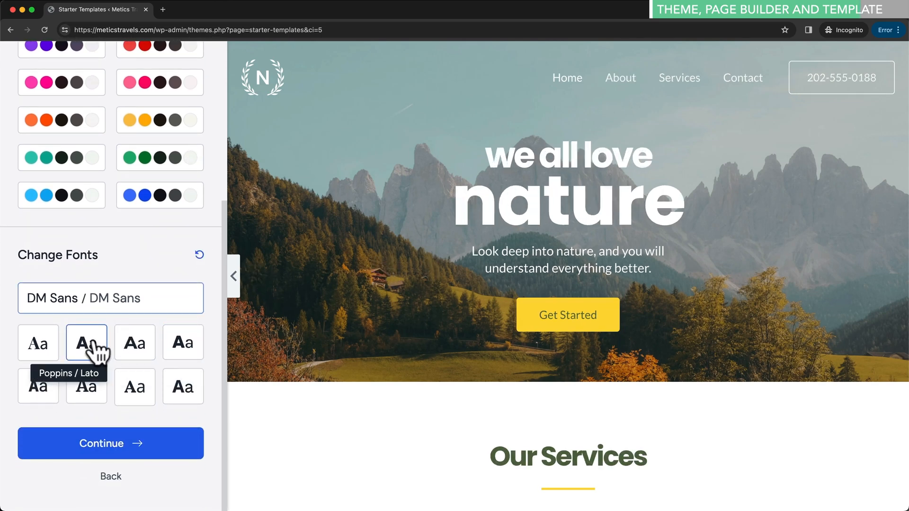
click(139, 348)
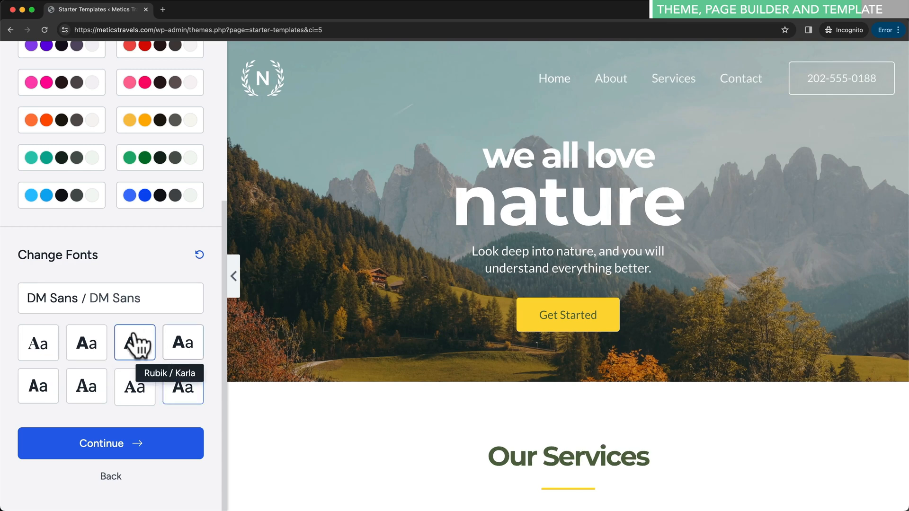
click(122, 302)
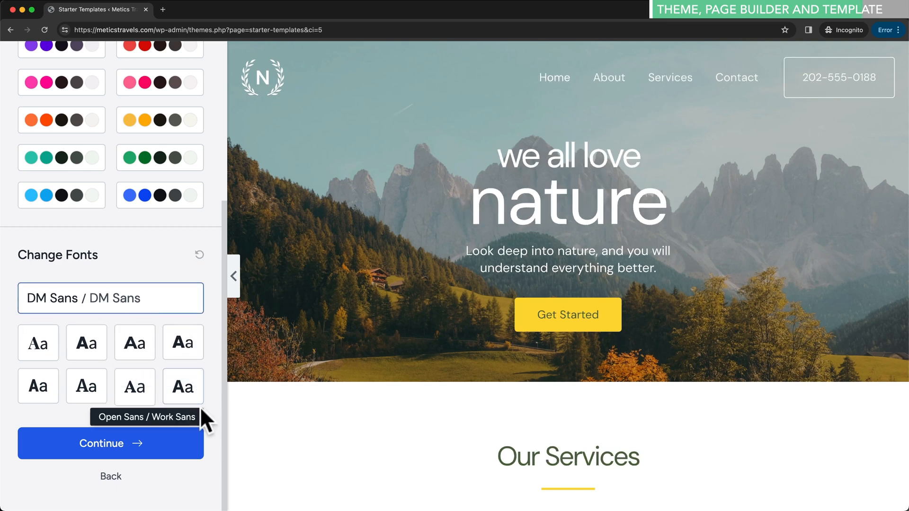
click(147, 447)
scroll(180, 374, down, 5)
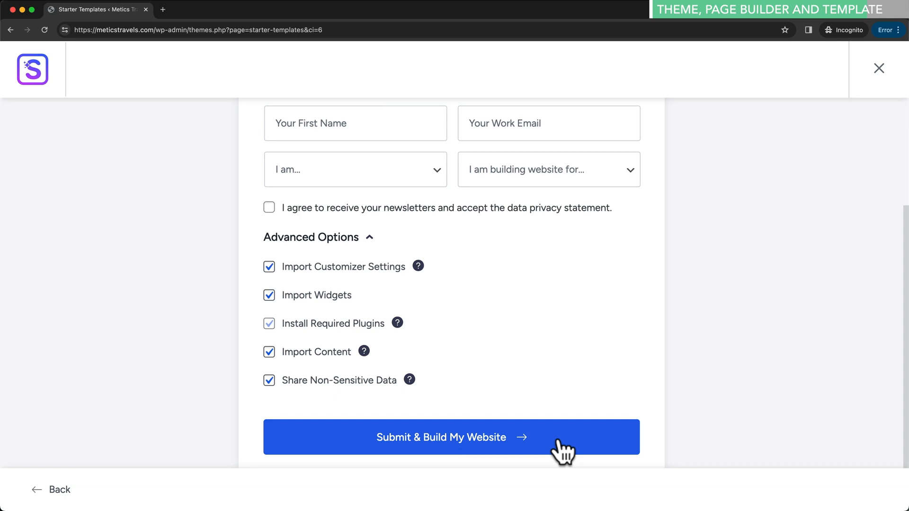
- Submit the form to build the Love Nature site, then view the finished website
click(558, 441)
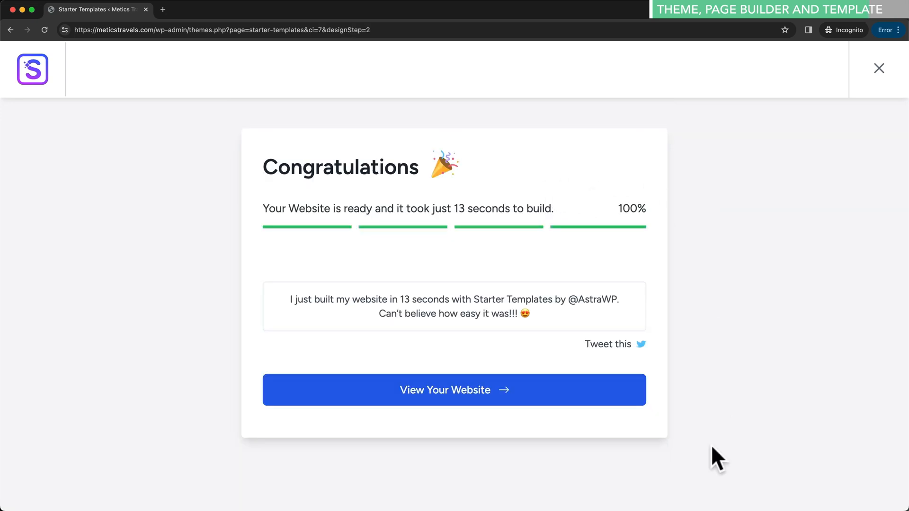
click(450, 400)
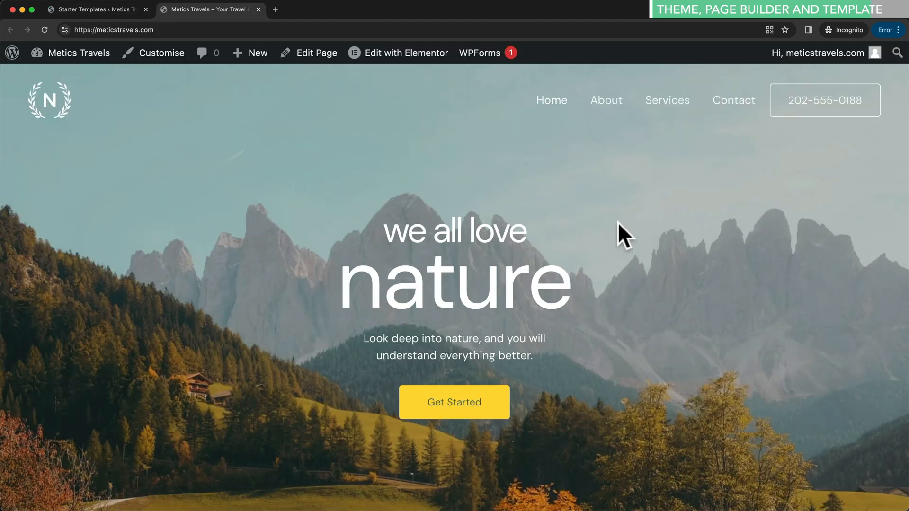
- Check the site's web address and scroll through the Metics Travels home page
click(172, 30)
drag(173, 29, 88, 30)
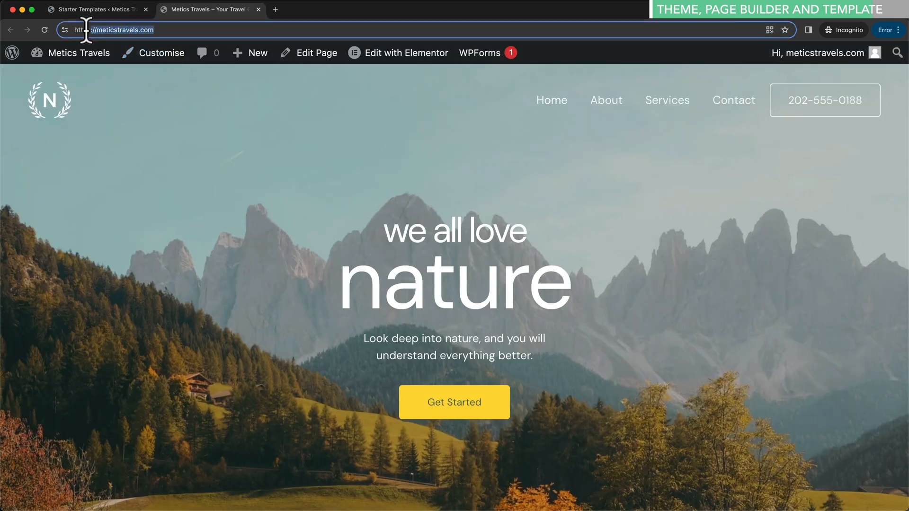
click(215, 97)
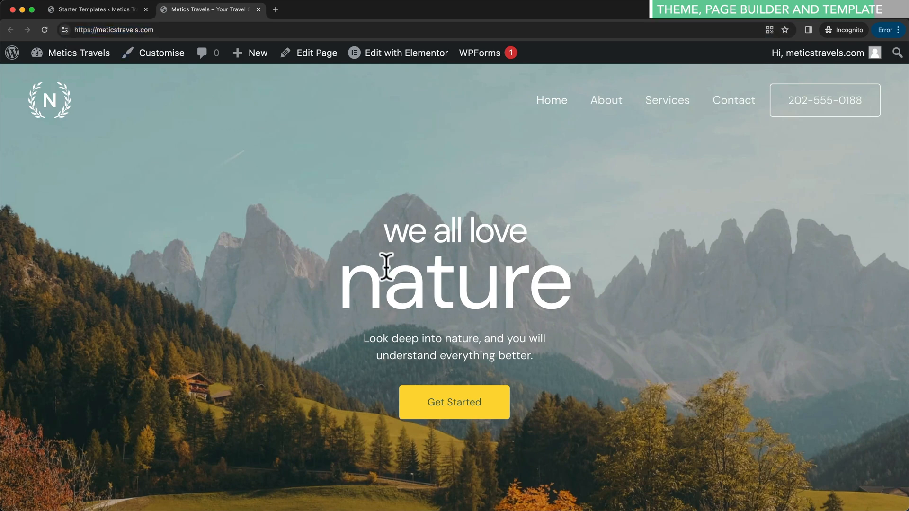
scroll(526, 278, down, 3)
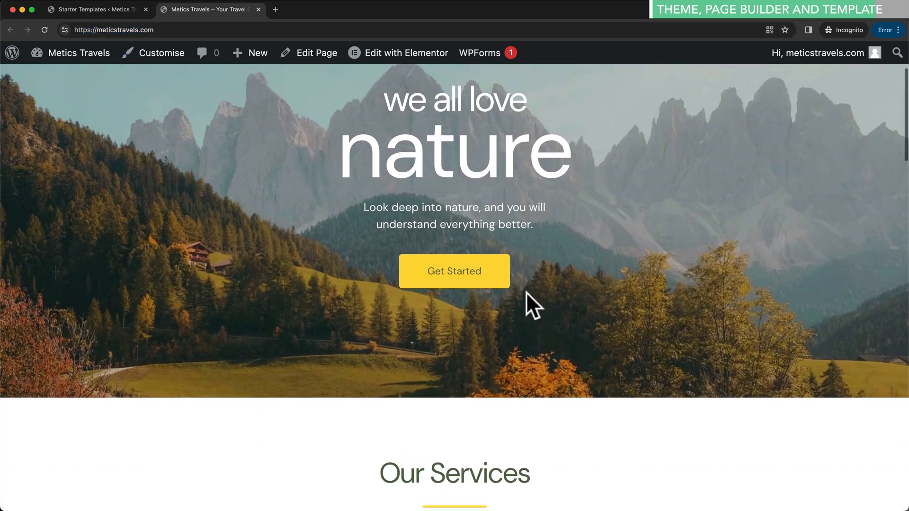
scroll(534, 294, up, 4)
- Visit the About and Services pages, ending on the Contact page
click(608, 107)
click(676, 104)
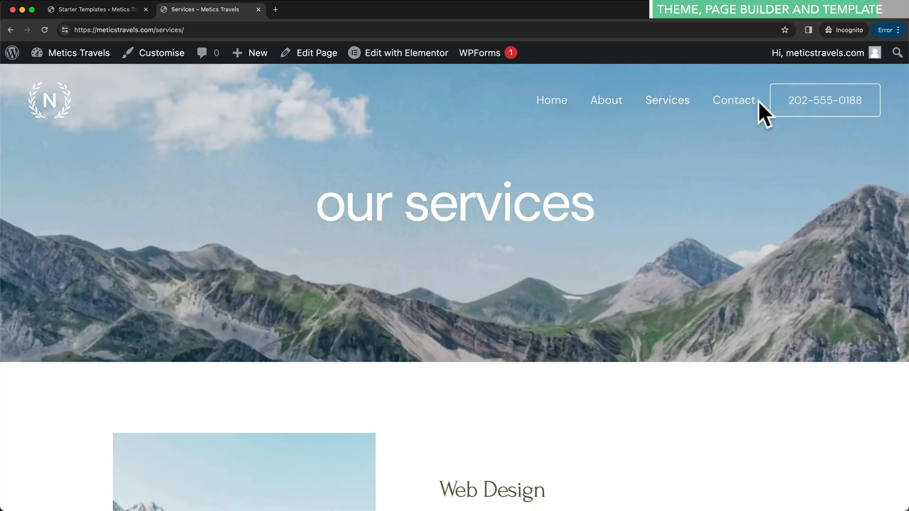
click(739, 106)
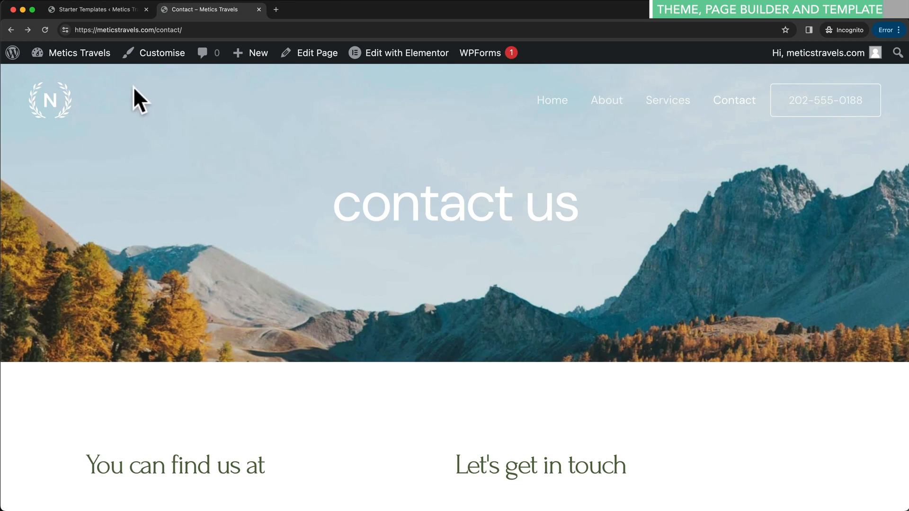
- Return to the WordPress dashboard and dismiss the Starter Templates rating notice
mouse_move(77, 63)
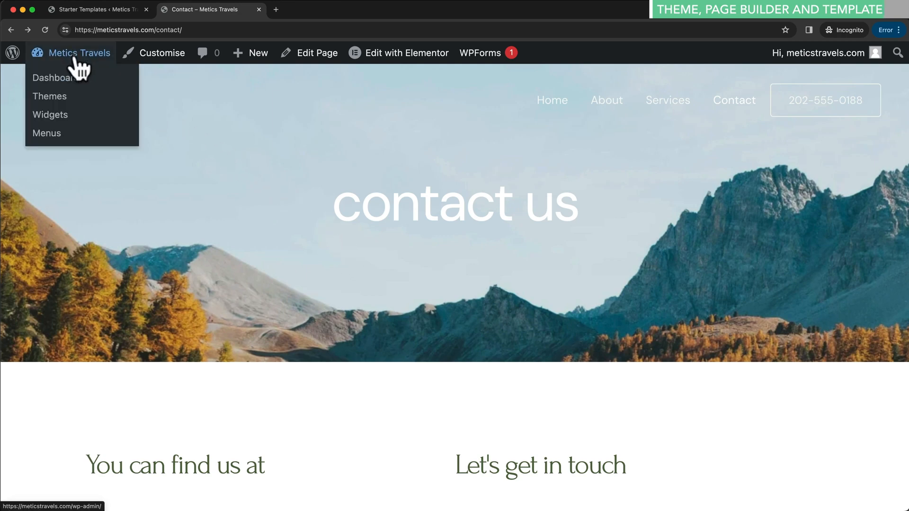
click(75, 58)
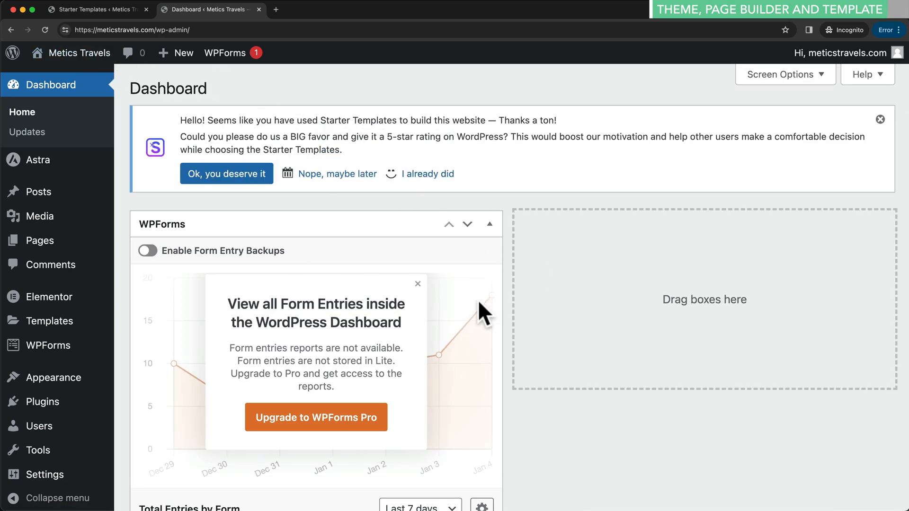
click(879, 120)
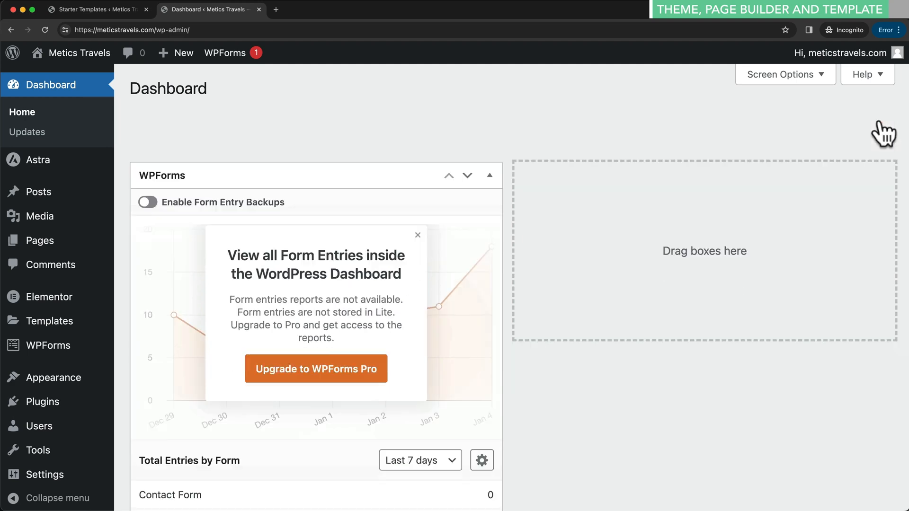
- Hide the Elementor Overview and WPForms dashboard boxes, then go to the Pages list
click(757, 79)
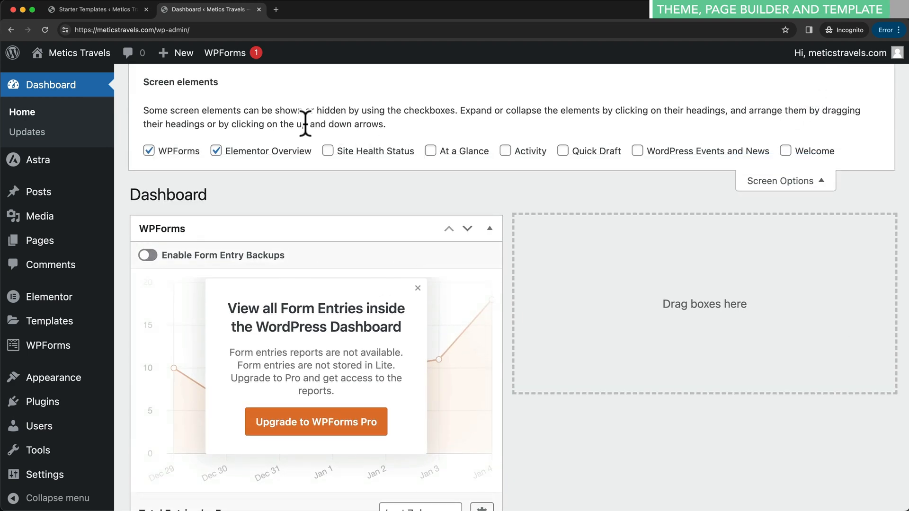
click(215, 151)
click(149, 150)
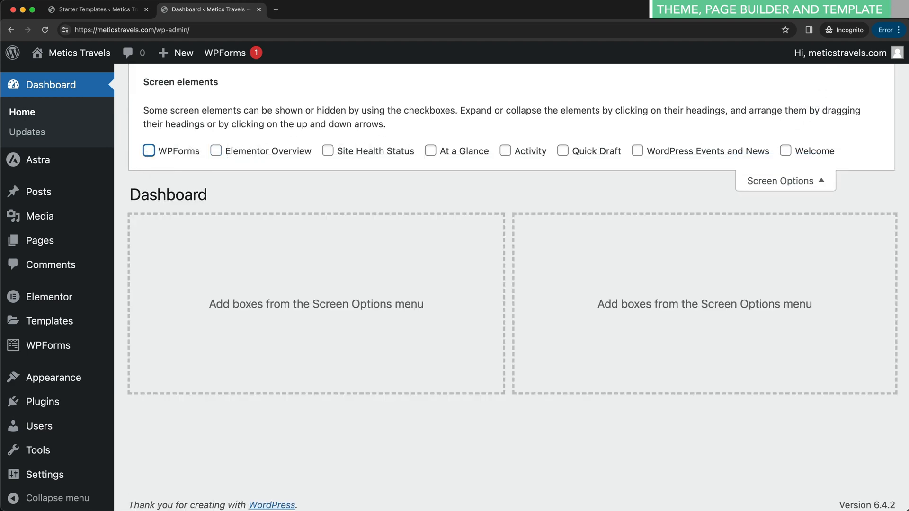
click(816, 188)
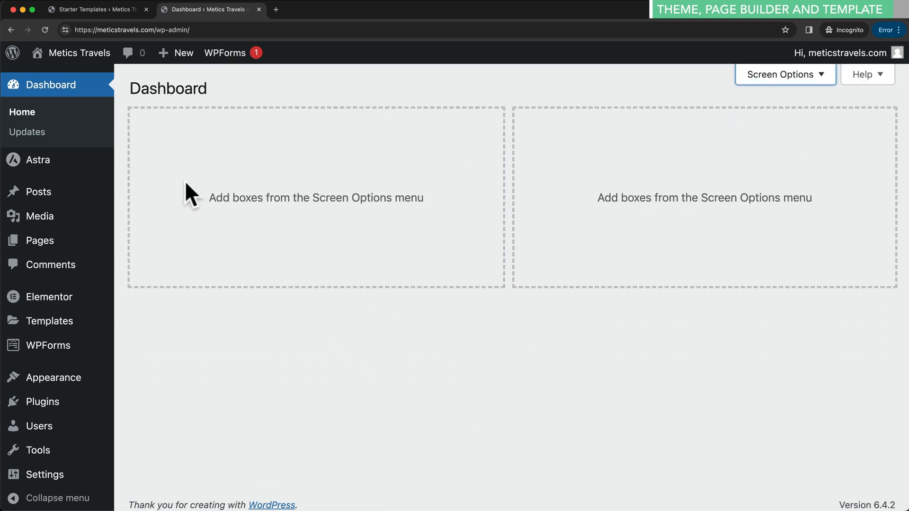
click(44, 241)
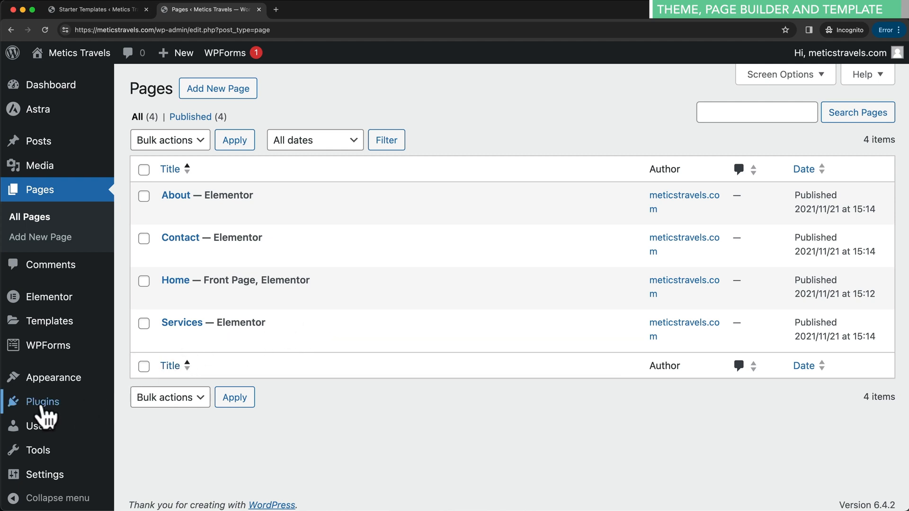
- Review the installed plugins list, down to the WPForms Lite entry
click(44, 408)
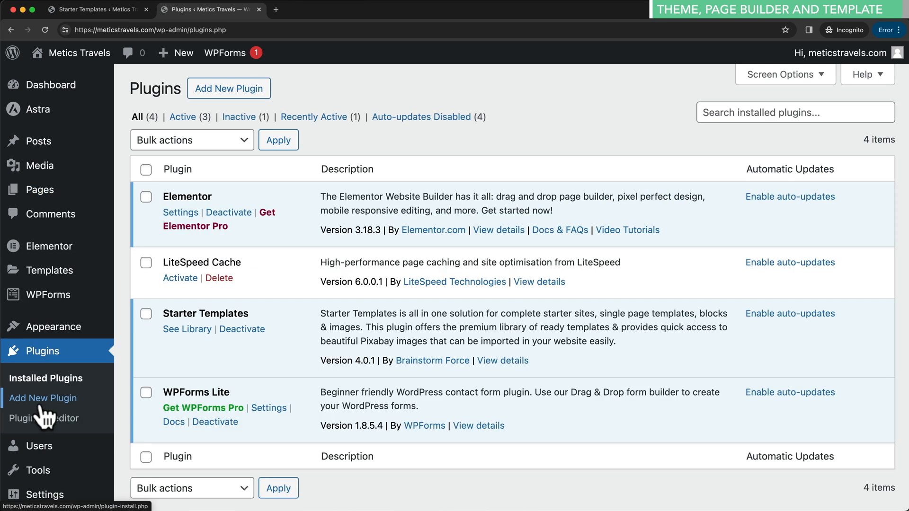
scroll(331, 437, down, 2)
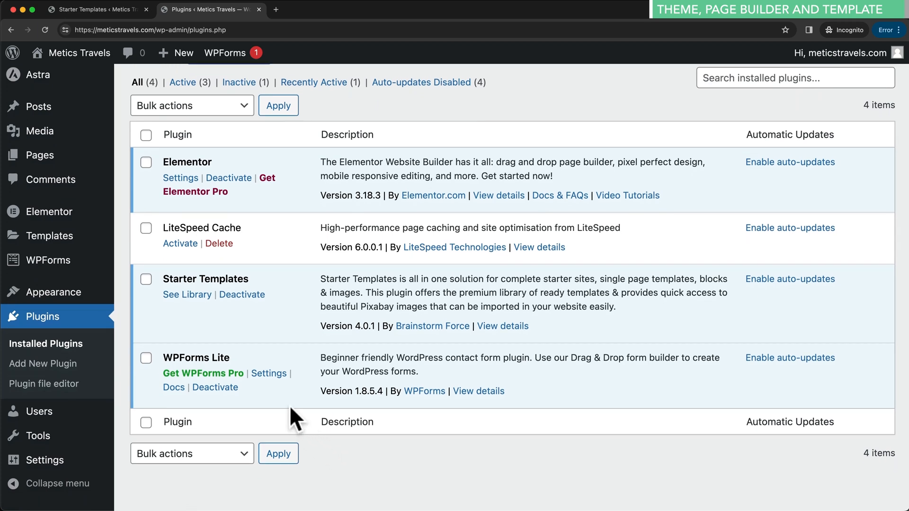
drag(174, 357, 251, 355)
click(262, 356)
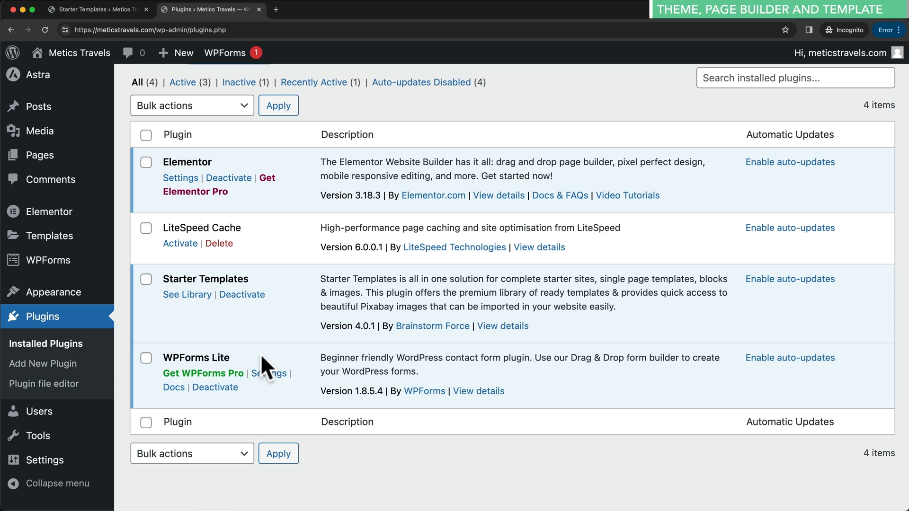
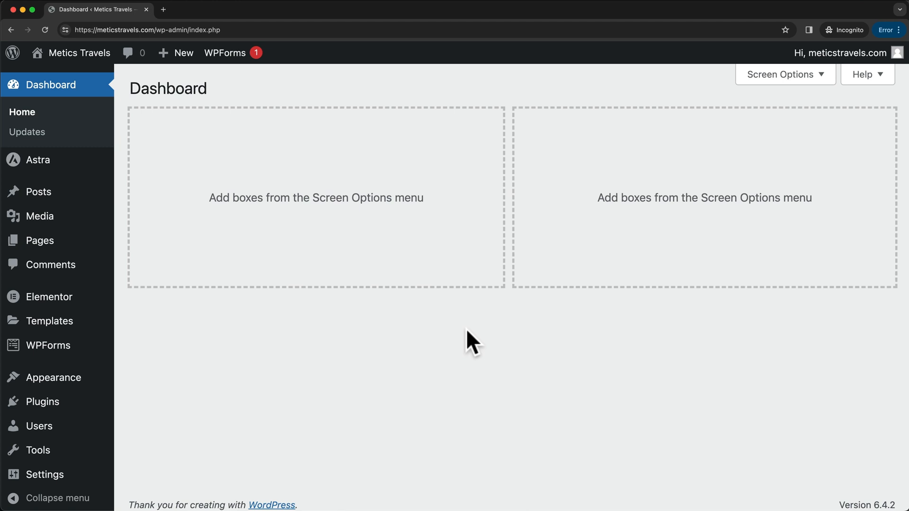
- From the Pages list, open the Home page in the Elementor editor
click(81, 242)
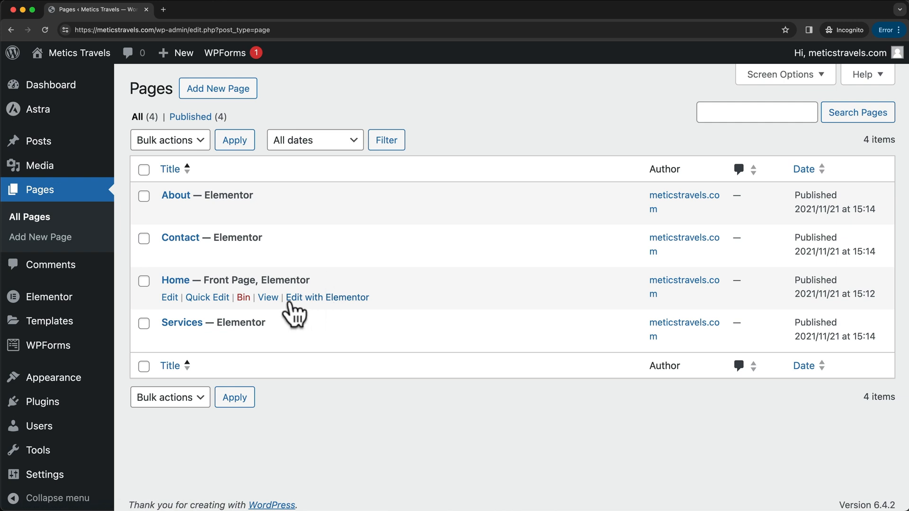
click(329, 298)
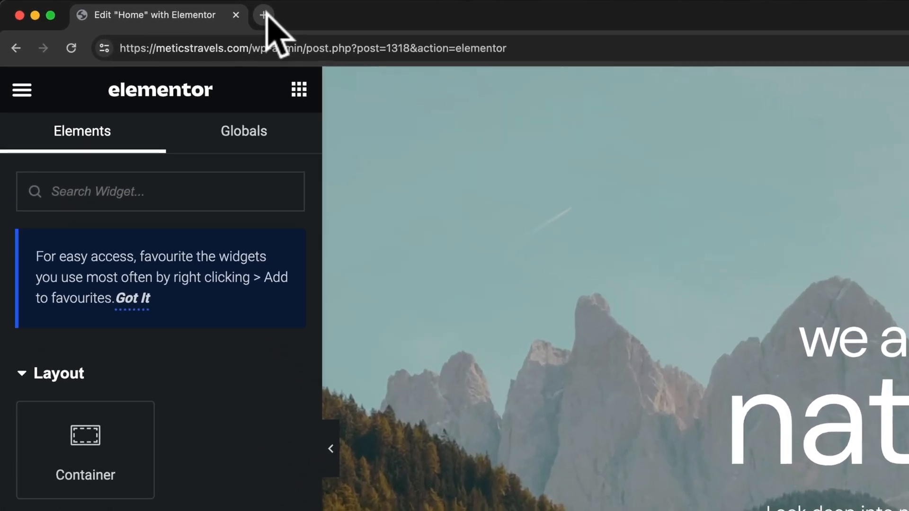
- Load meticstravels.com in a new incognito tab and go to its About page
click(186, 11)
text(meticst)
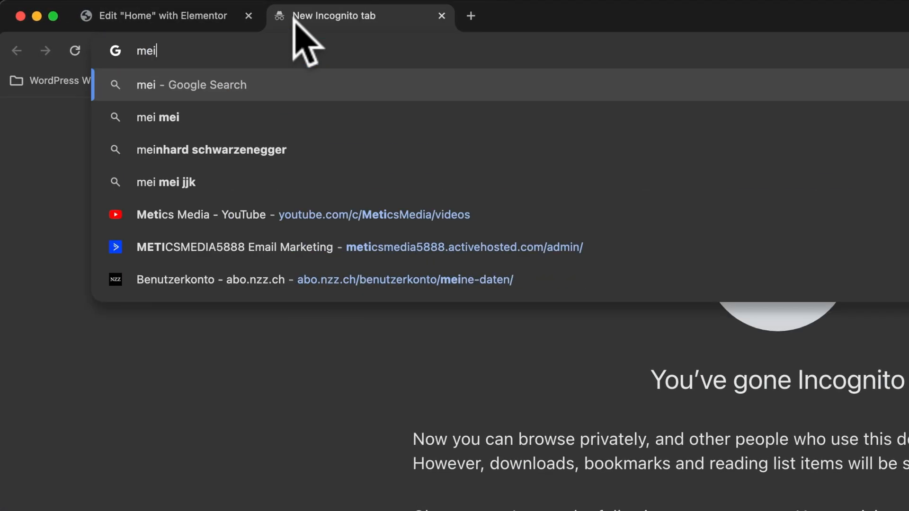
text(ravels.com)
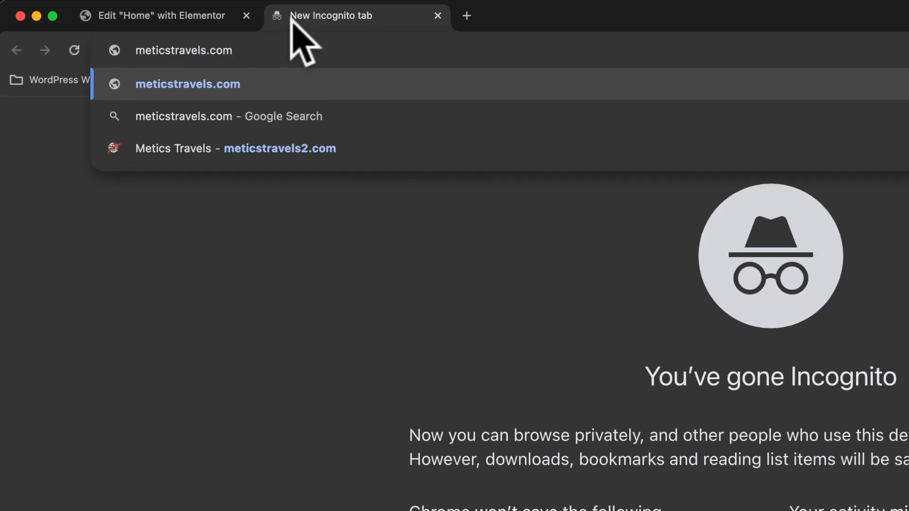
key(Return)
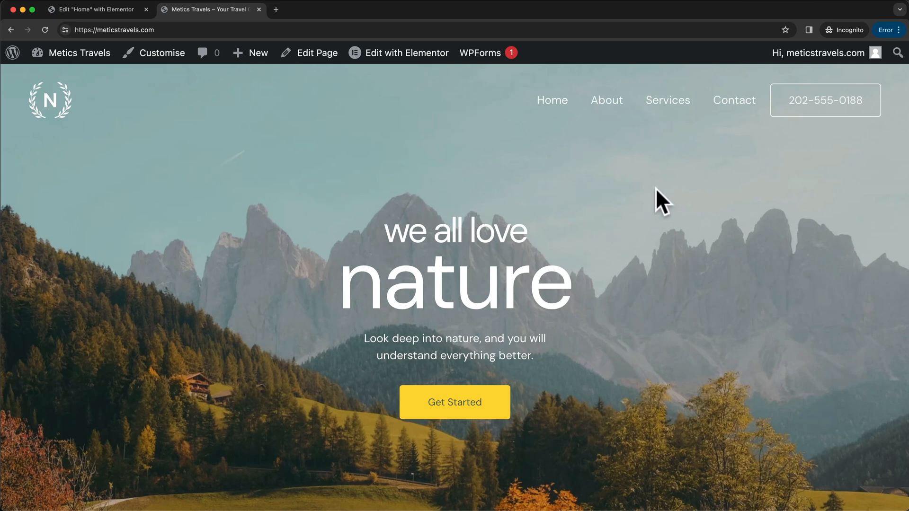
click(603, 101)
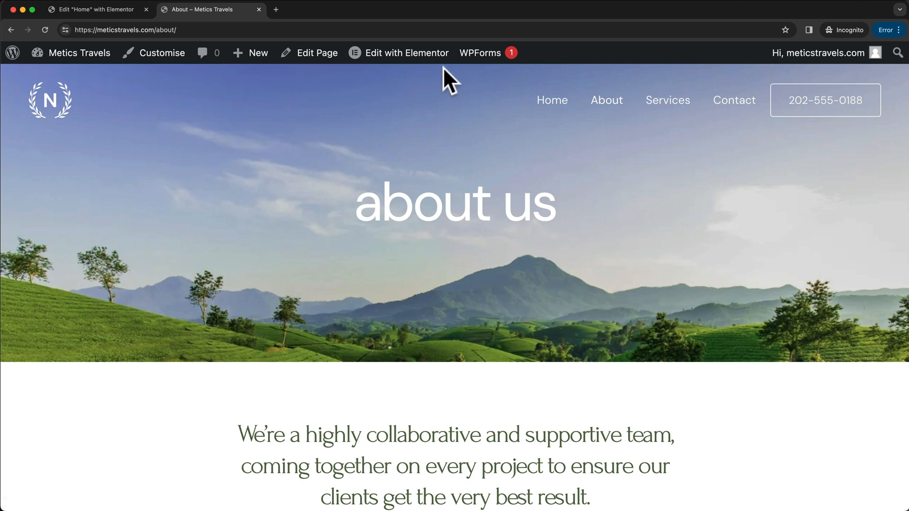
mouse_move(421, 57)
- Open the About page in Elementor, then close that tab to return to the Home editor
click(401, 60)
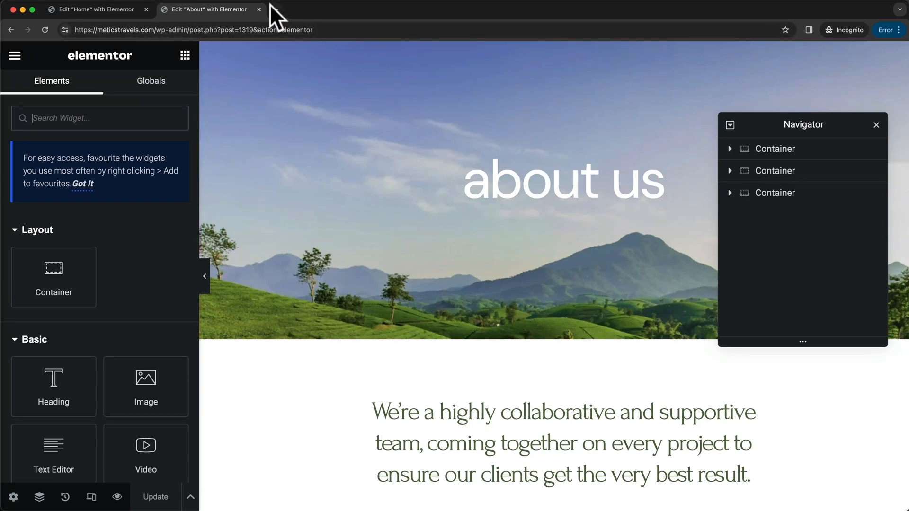
click(259, 10)
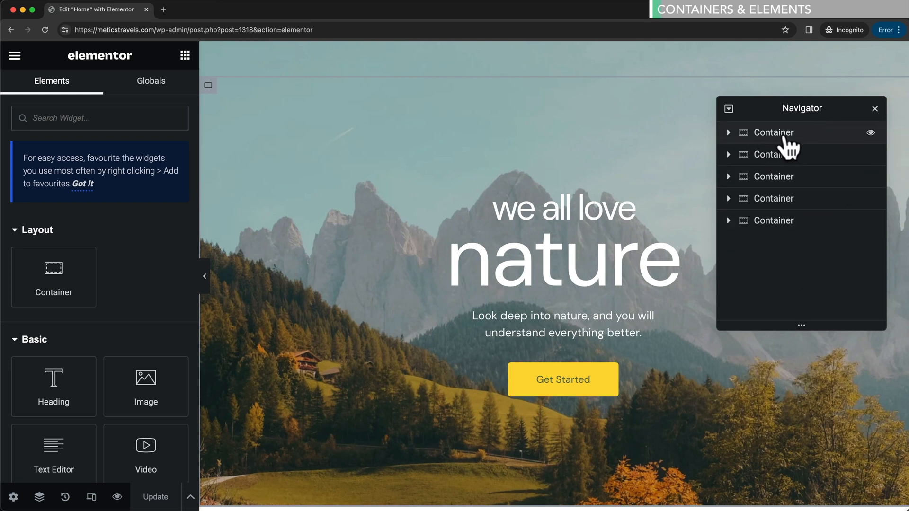
- Expand the hero containers in the Navigator and select each heading, text block and the Get Started button
click(809, 136)
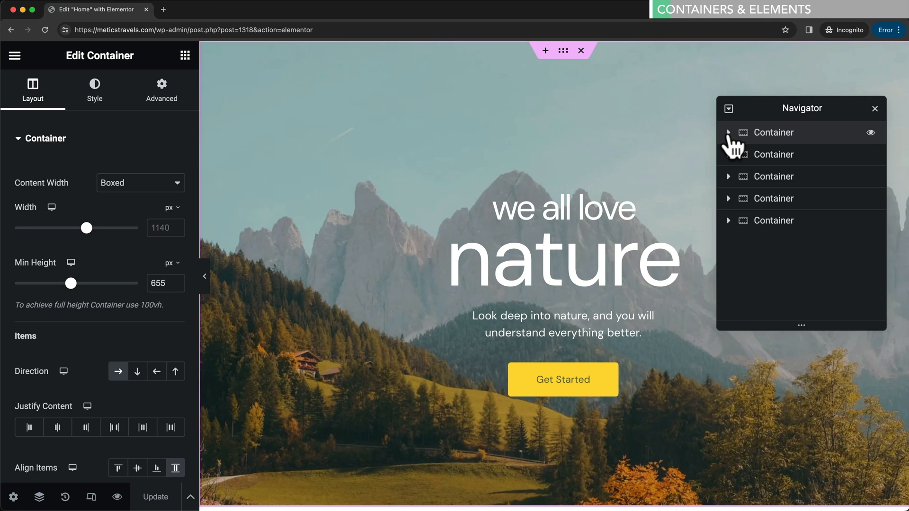
click(728, 132)
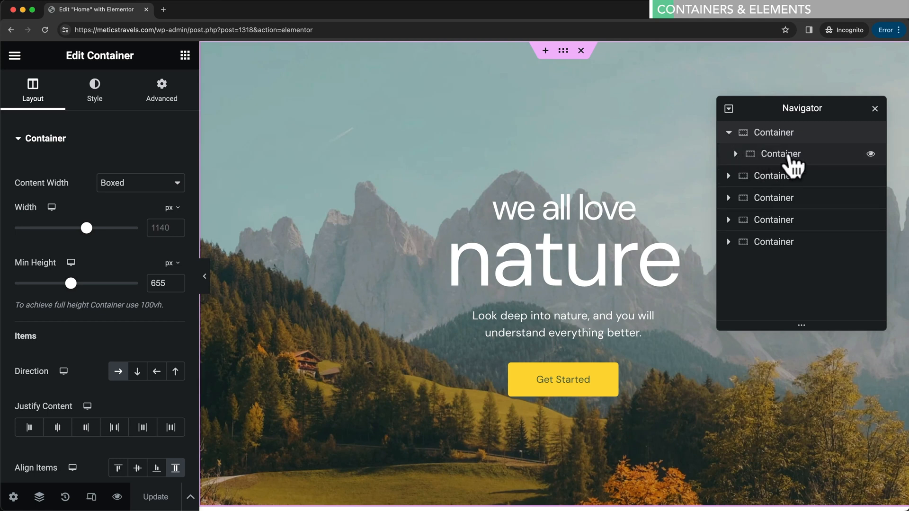
click(735, 155)
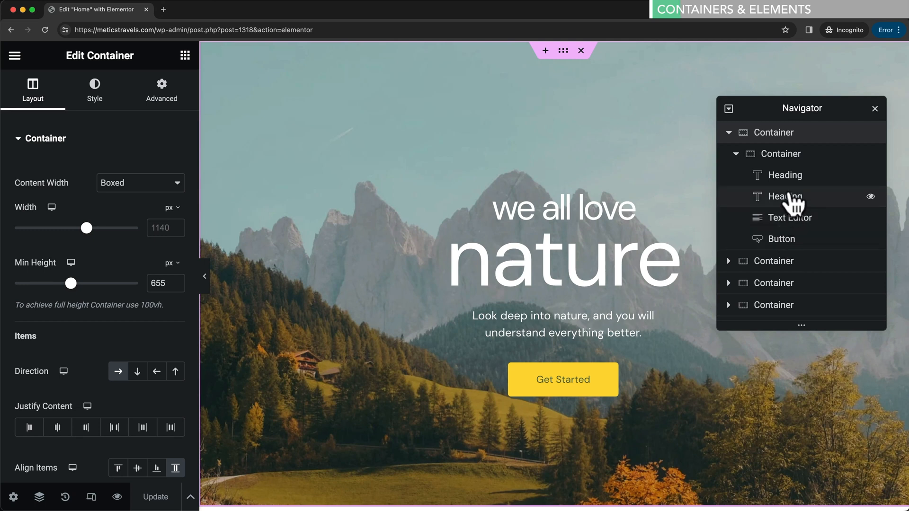
click(788, 179)
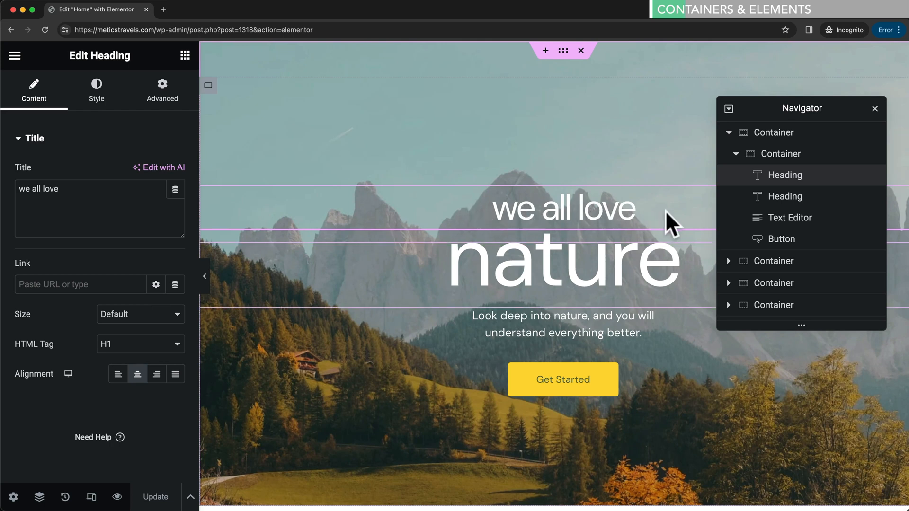
click(614, 263)
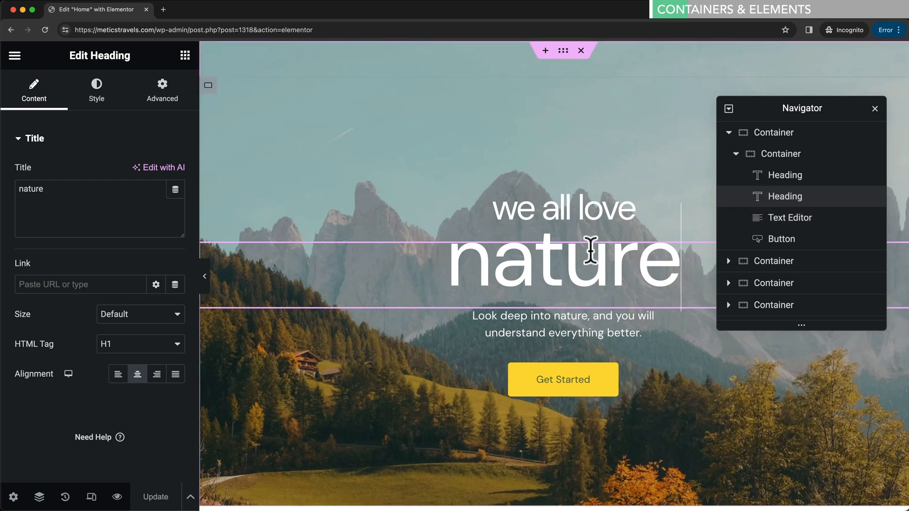
click(589, 322)
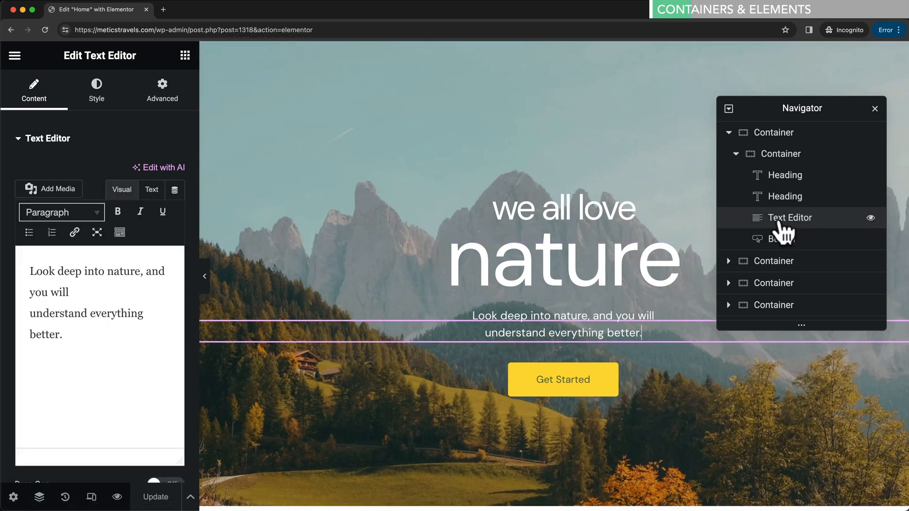
click(781, 241)
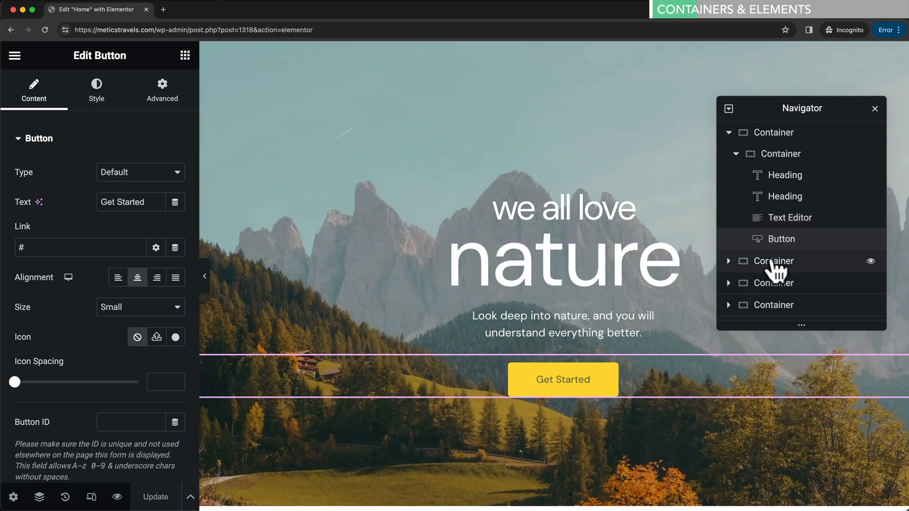
click(774, 271)
- Expand the Our Services containers and select its heading and divider
scroll(614, 321, down, 8)
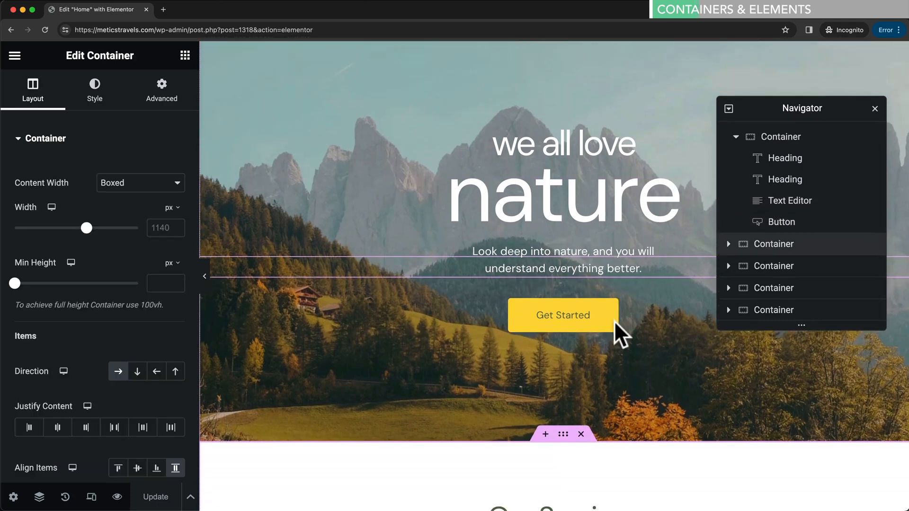
scroll(530, 253, down, 1)
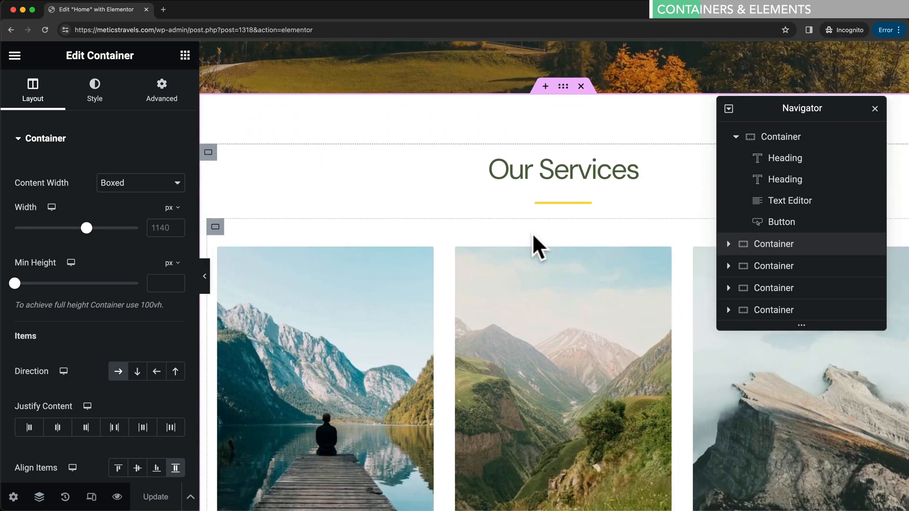
click(728, 244)
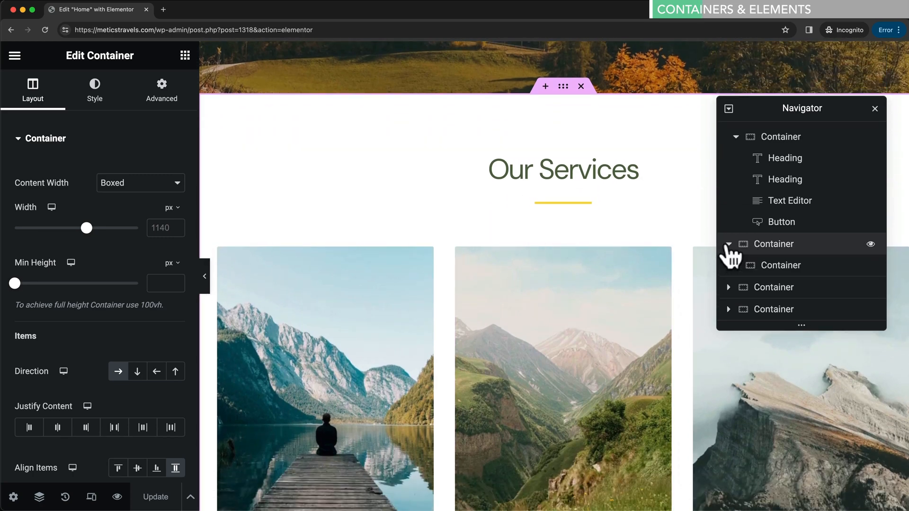
click(735, 266)
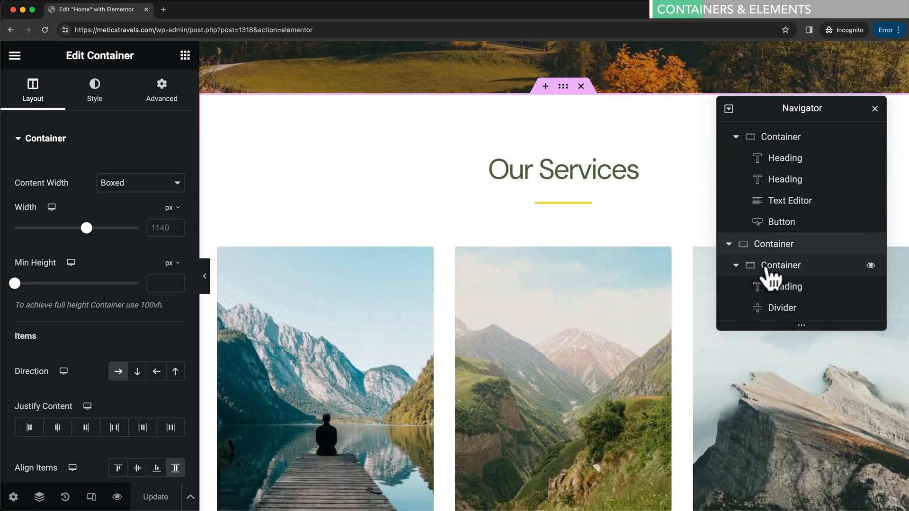
scroll(770, 271, down, 3)
click(786, 203)
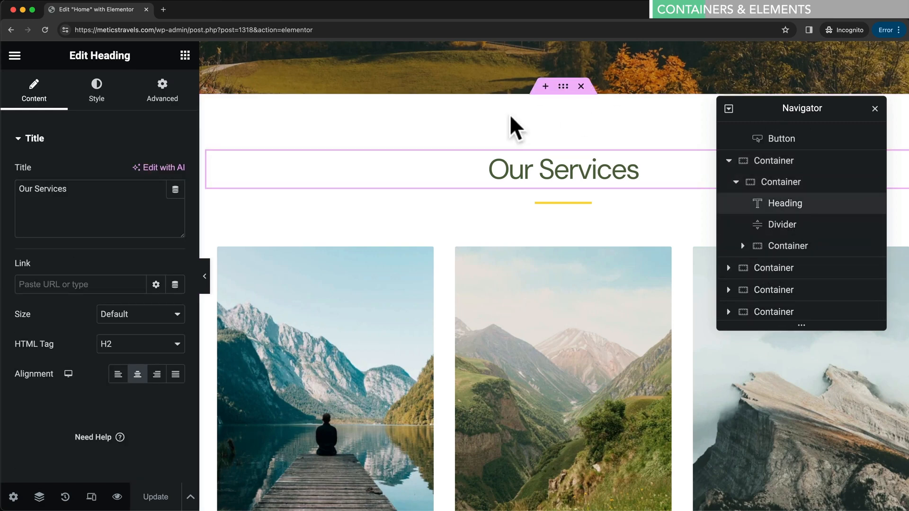
click(780, 226)
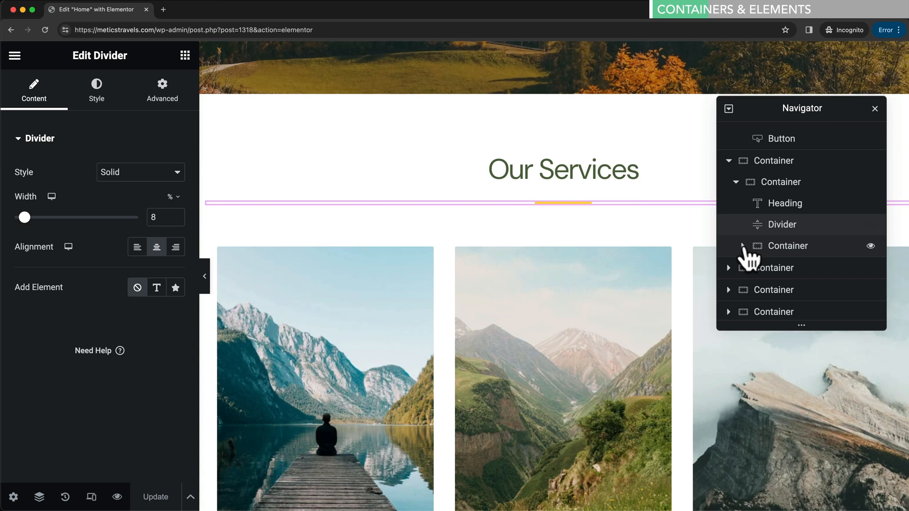
- Expand the image-card container and select each of its three card containers
click(743, 246)
scroll(781, 263, down, 2)
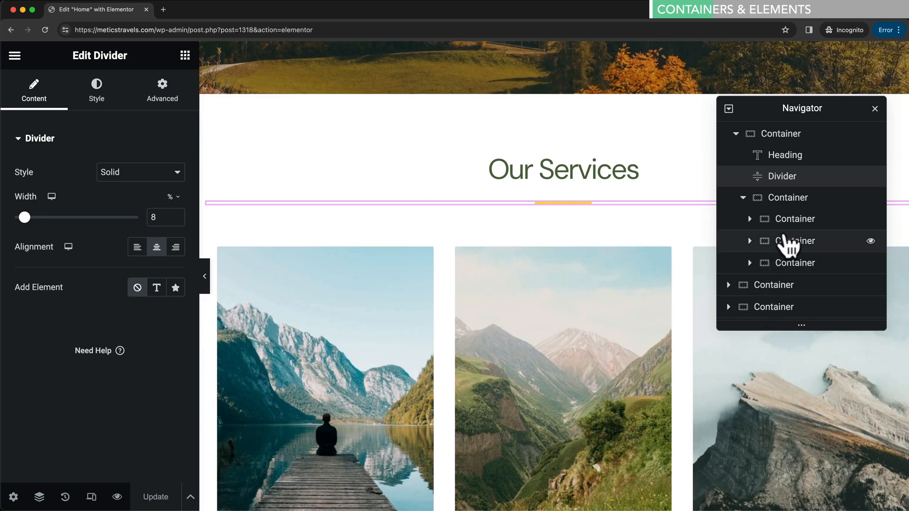
click(798, 220)
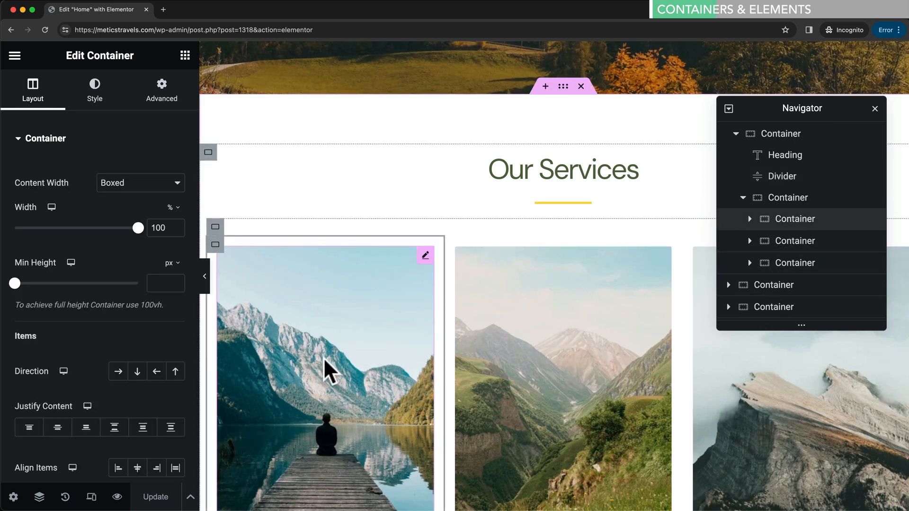
click(786, 242)
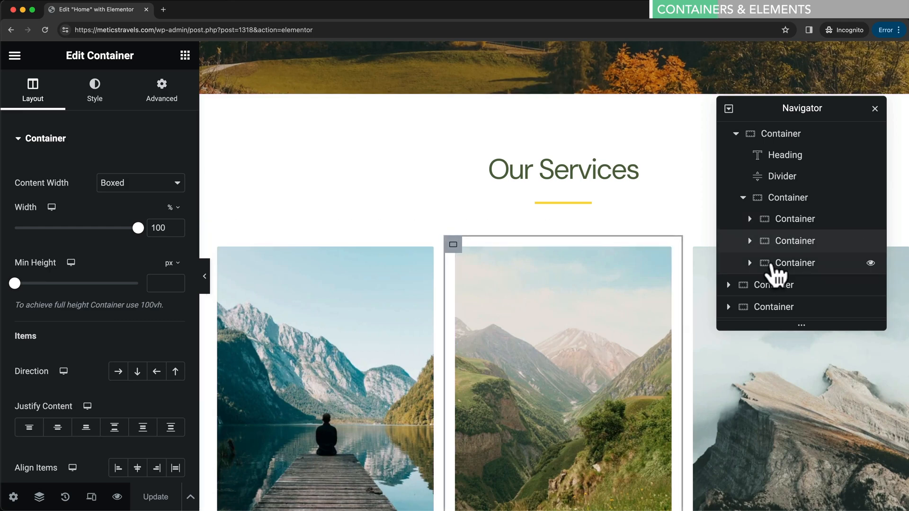
click(772, 266)
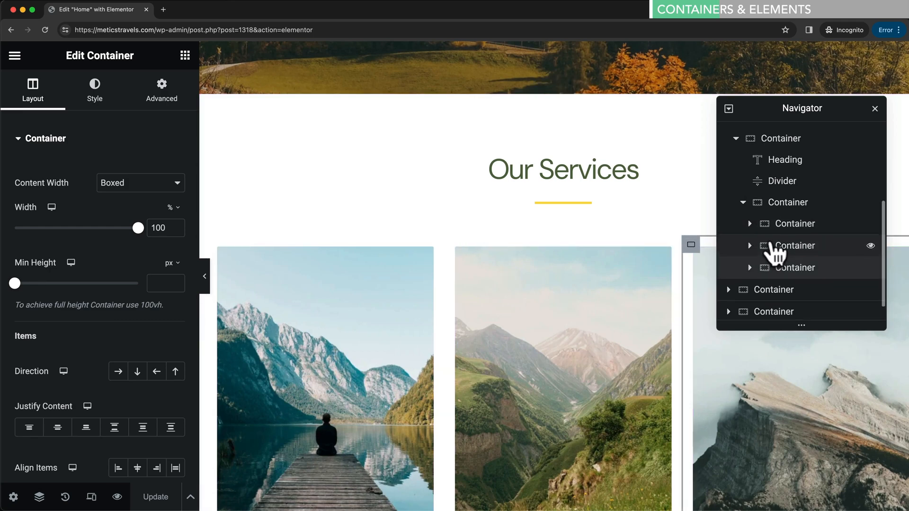
scroll(776, 253, up, 5)
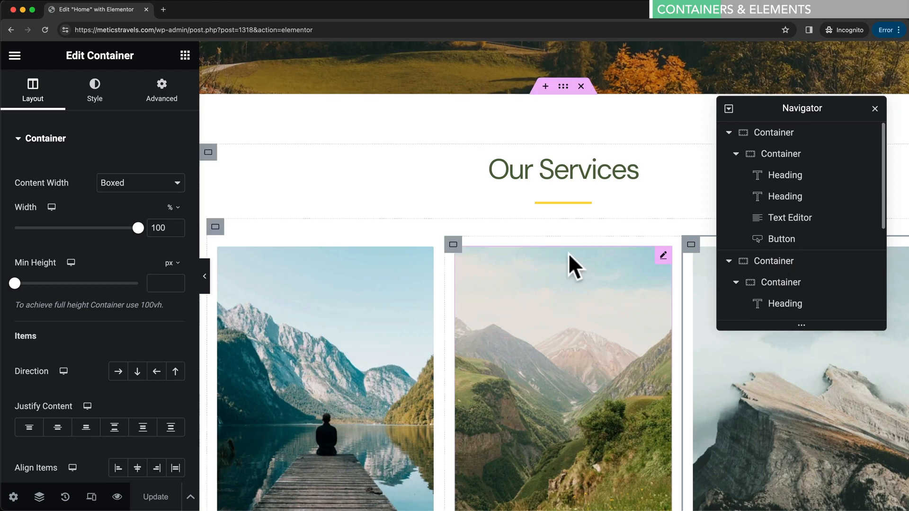
scroll(568, 256, up, 8)
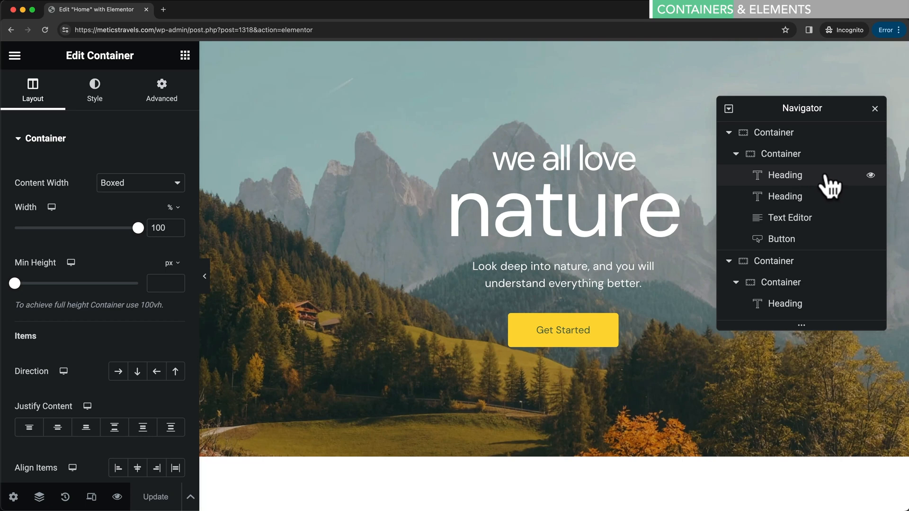
click(875, 108)
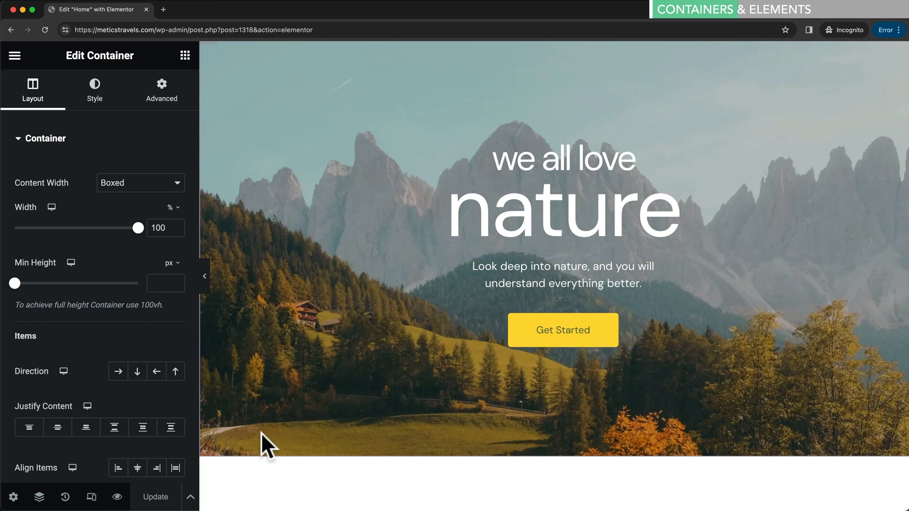
click(40, 498)
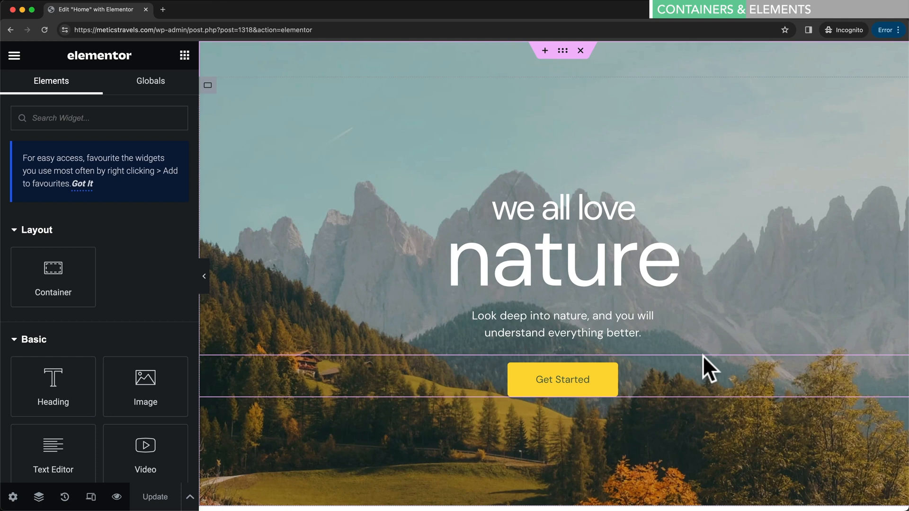
scroll(701, 361, down, 5)
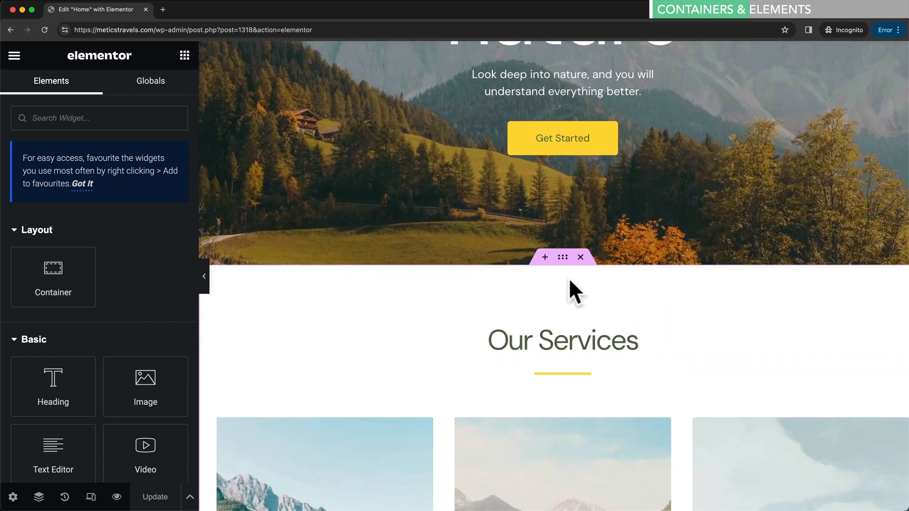
scroll(569, 284, down, 1)
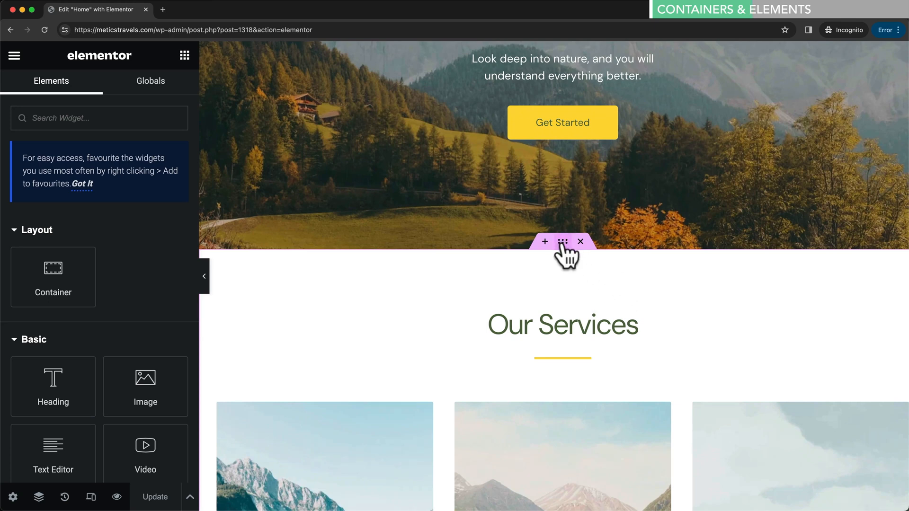
drag(562, 242, 560, 287)
scroll(566, 262, down, 5)
scroll(540, 290, down, 1)
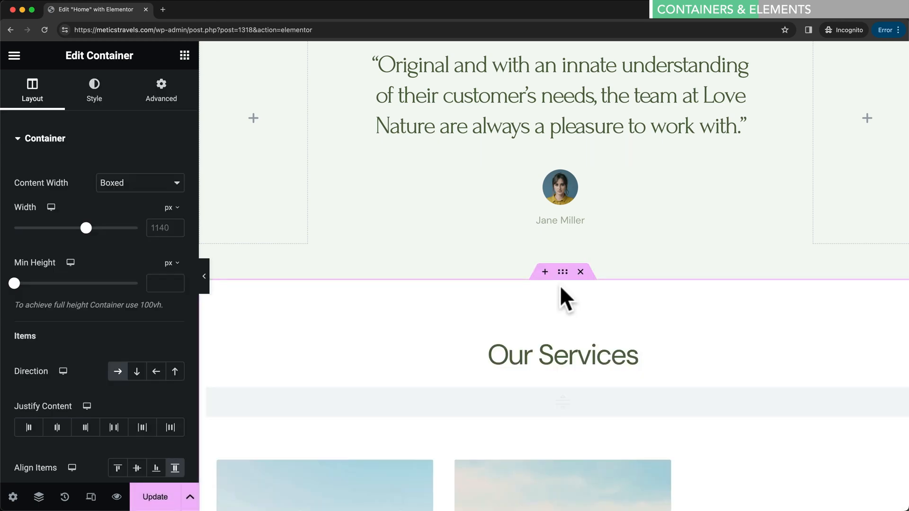
scroll(561, 287, down, 6)
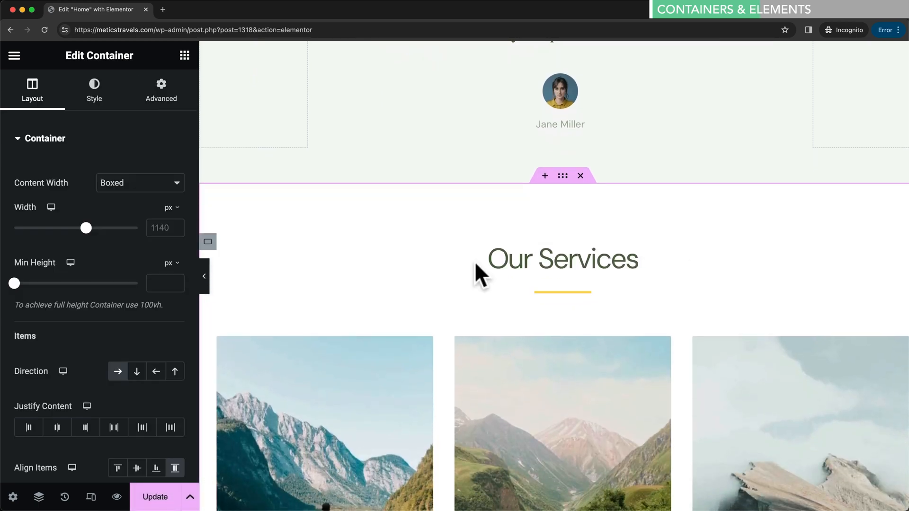
scroll(570, 331, up, 3)
scroll(611, 332, up, 2)
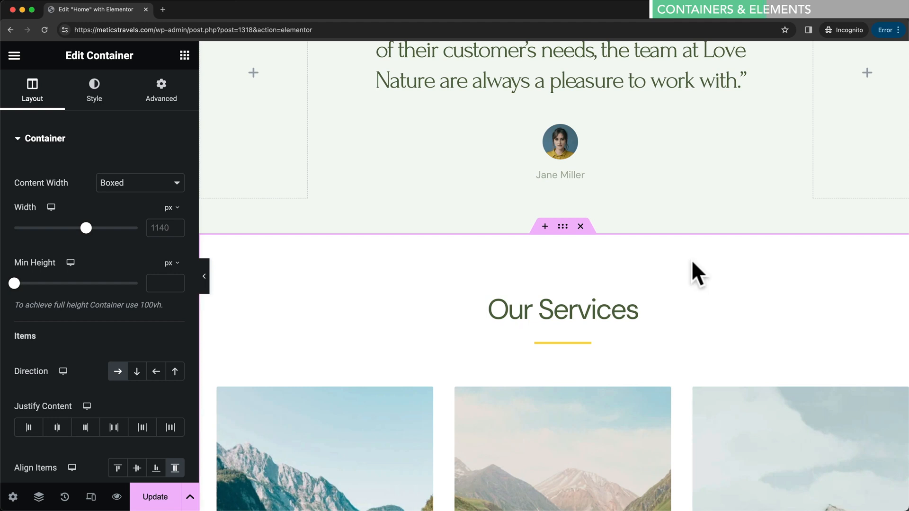
key(super+z)
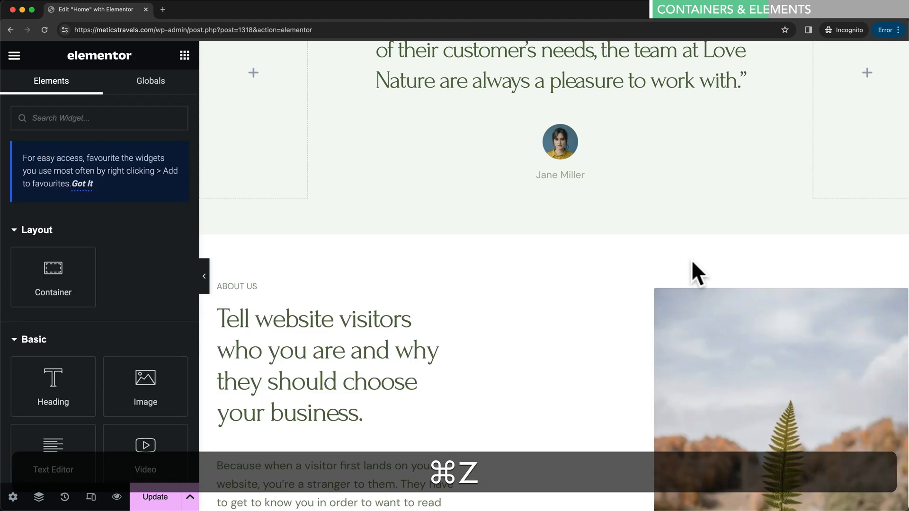
scroll(692, 263, up, 1)
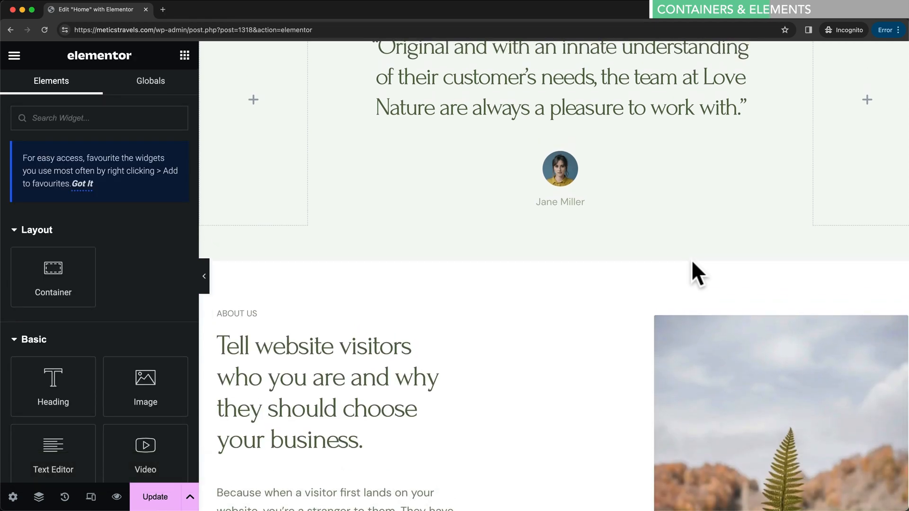
scroll(691, 259, up, 2)
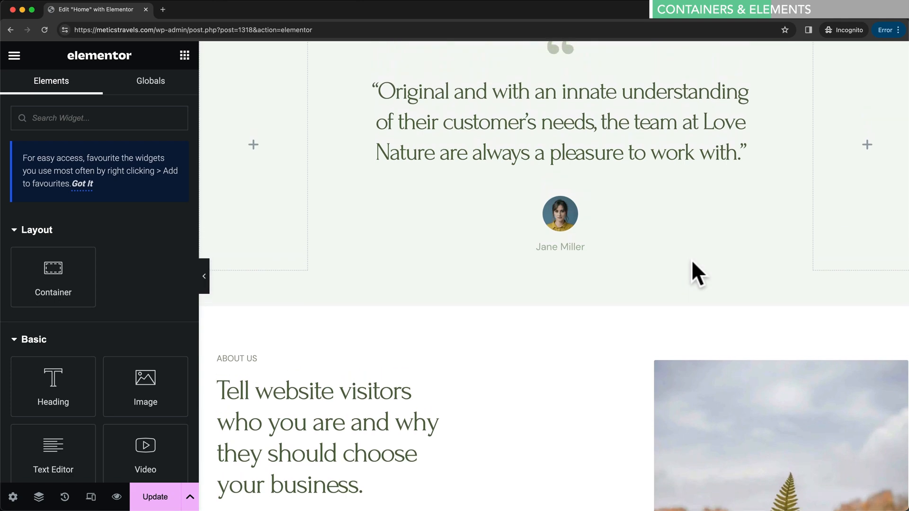
scroll(691, 259, up, 20)
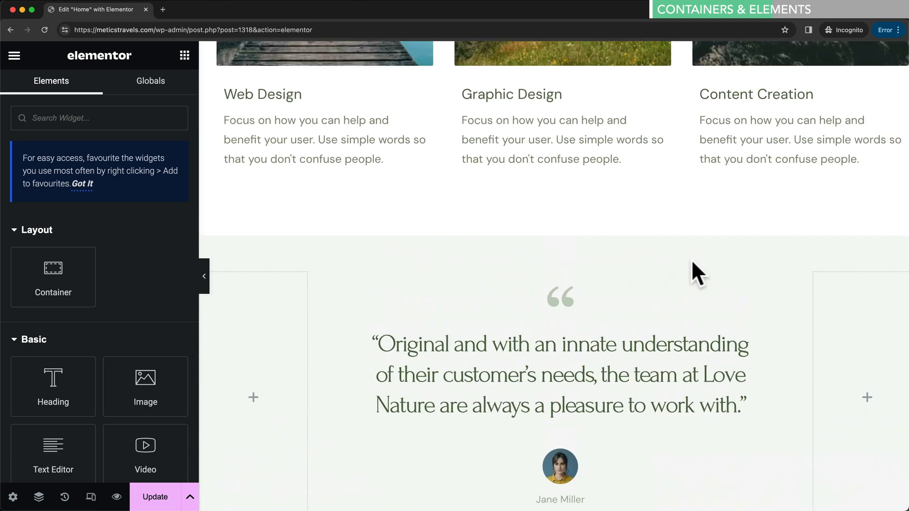
scroll(689, 313, up, 8)
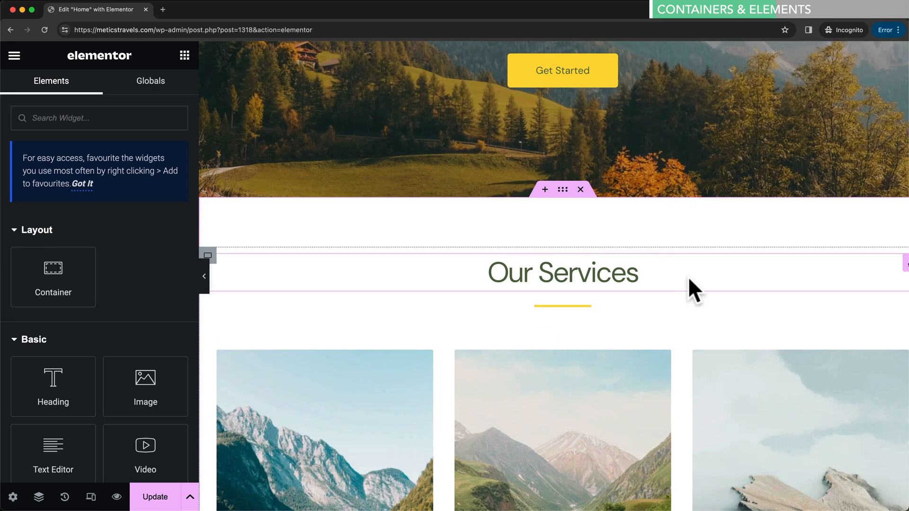
scroll(688, 277, up, 4)
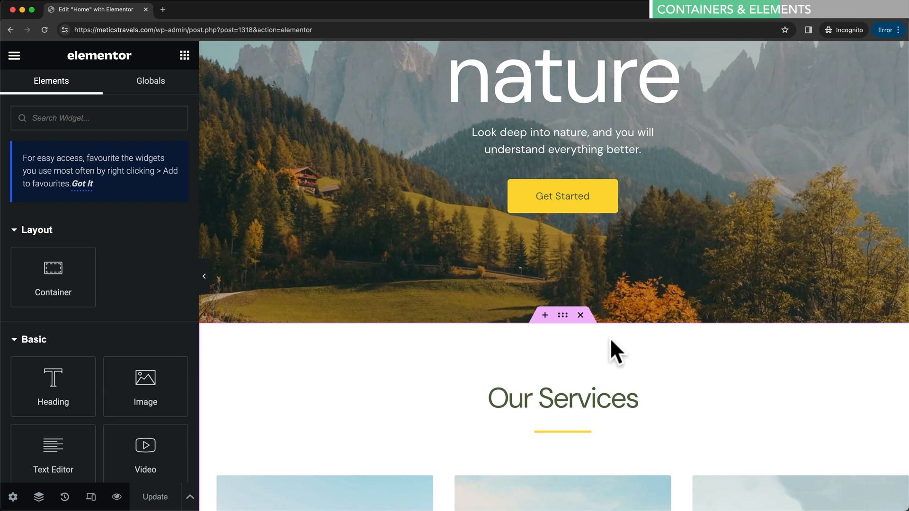
- Delete Our Services and insert an empty single-column vertical container below the hero
click(581, 316)
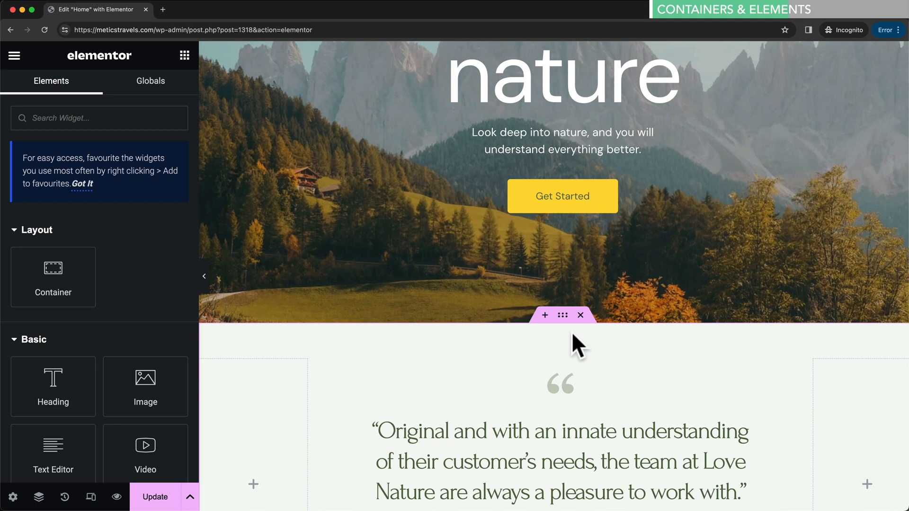
click(543, 316)
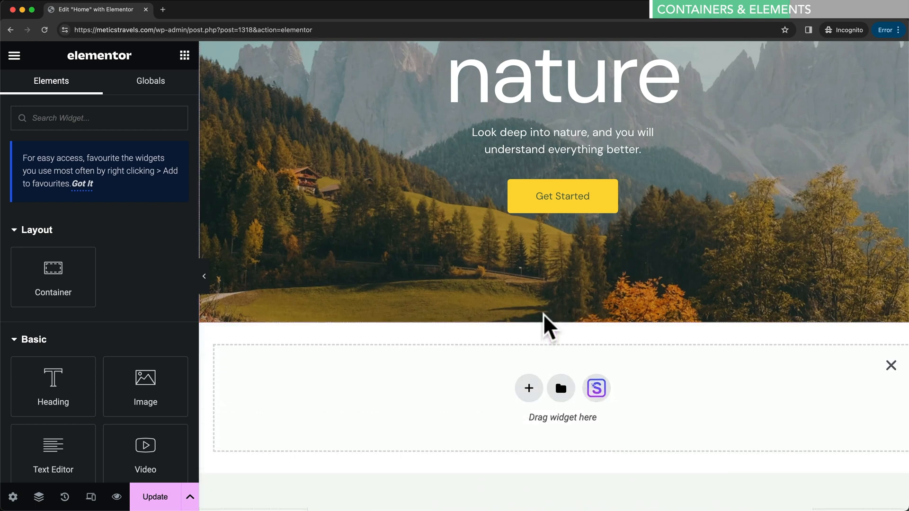
click(528, 388)
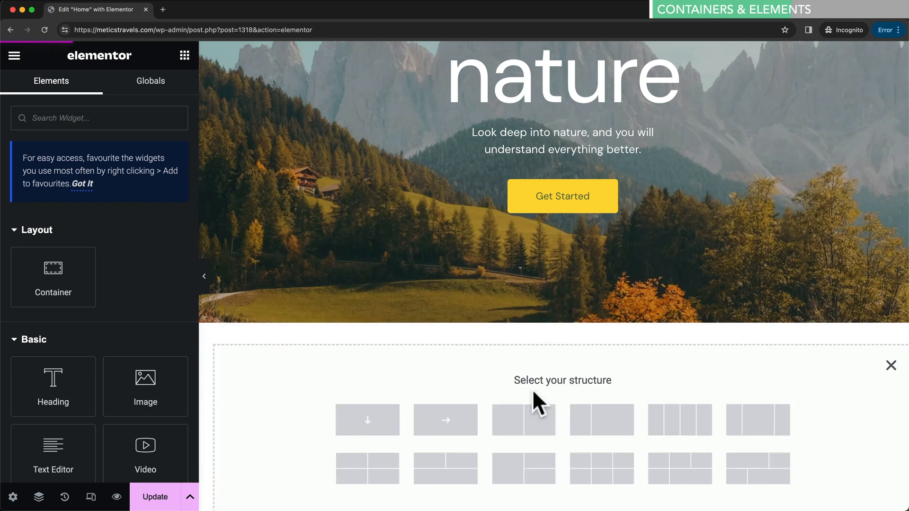
scroll(519, 384, down, 2)
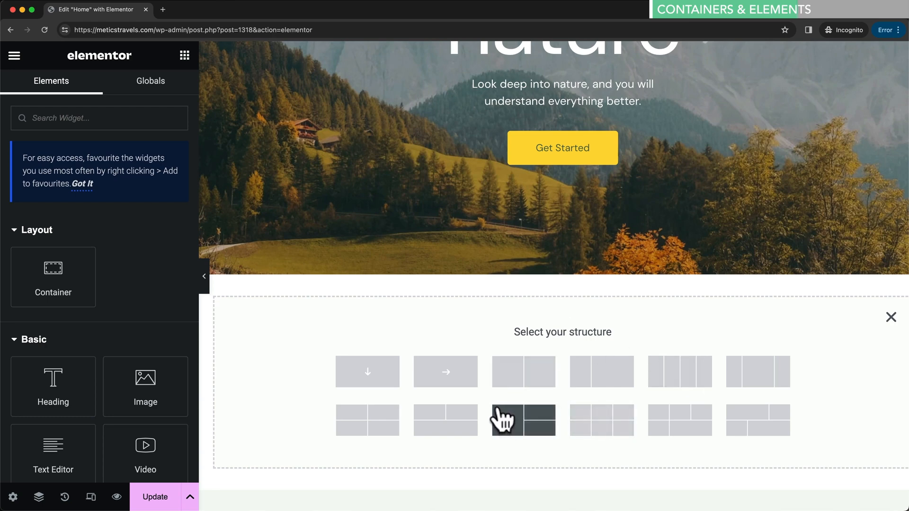
click(369, 373)
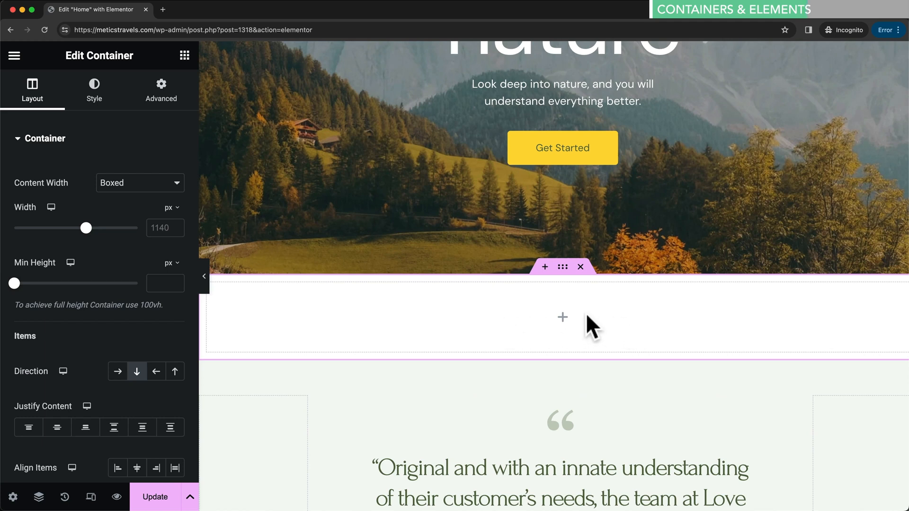
click(185, 56)
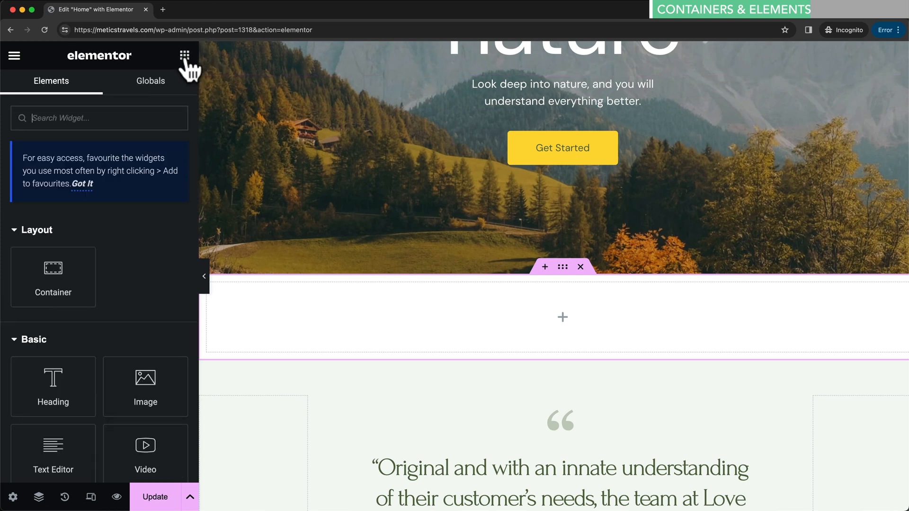
scroll(162, 222, down, 5)
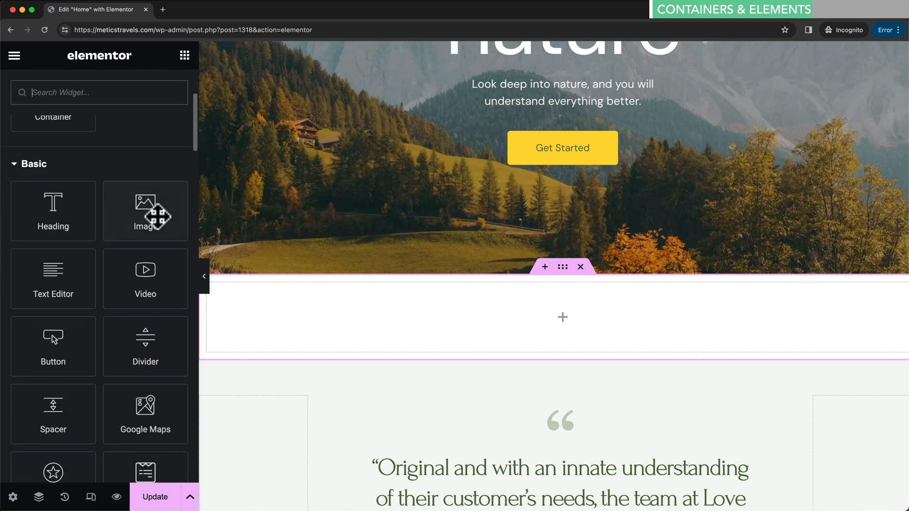
scroll(101, 186, down, 1)
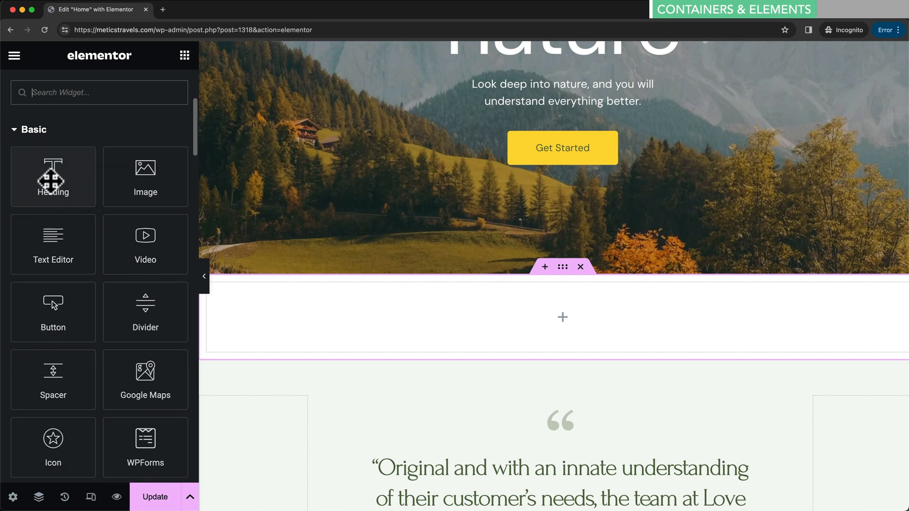
- Drag Heading, Image and Button widgets into the new container, stacked in that order
drag(61, 191, 541, 313)
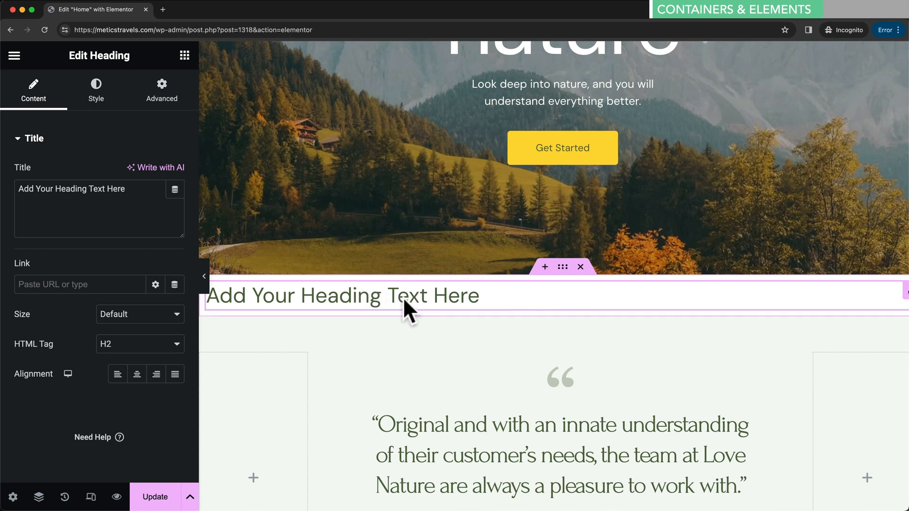
click(185, 55)
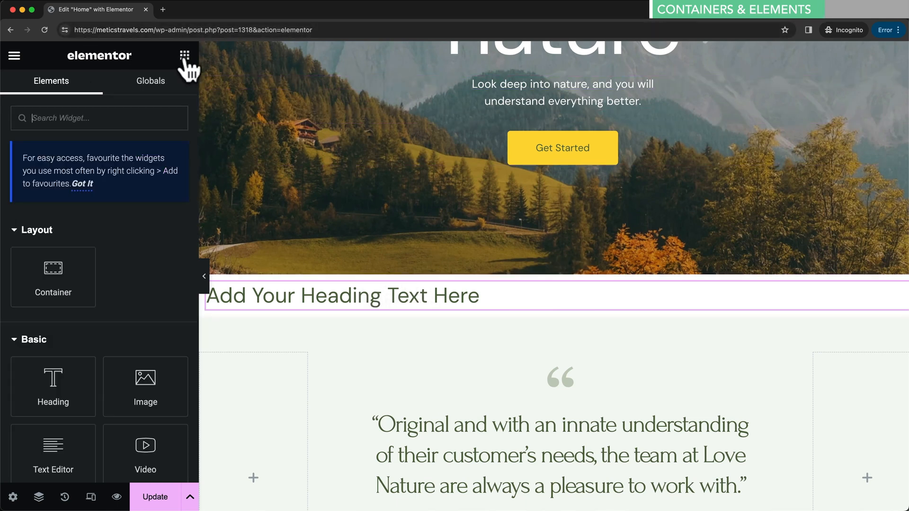
drag(166, 392, 359, 301)
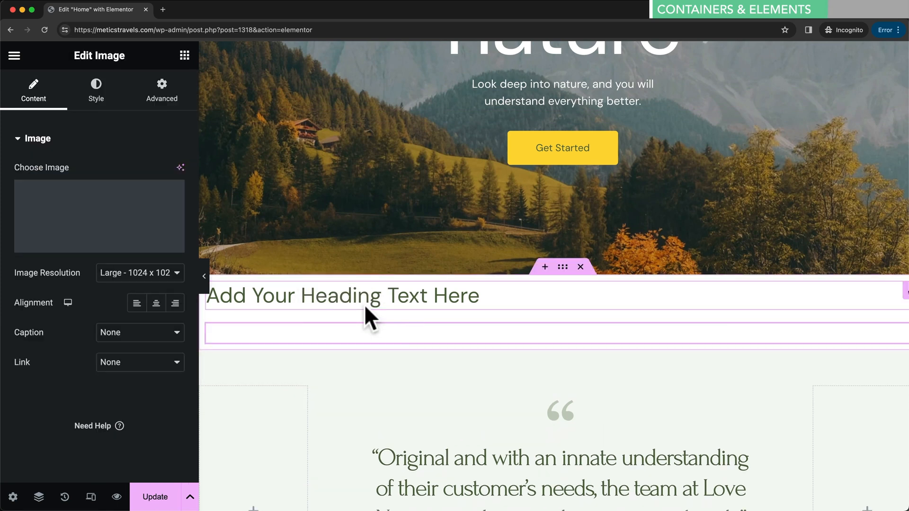
scroll(424, 334, down, 8)
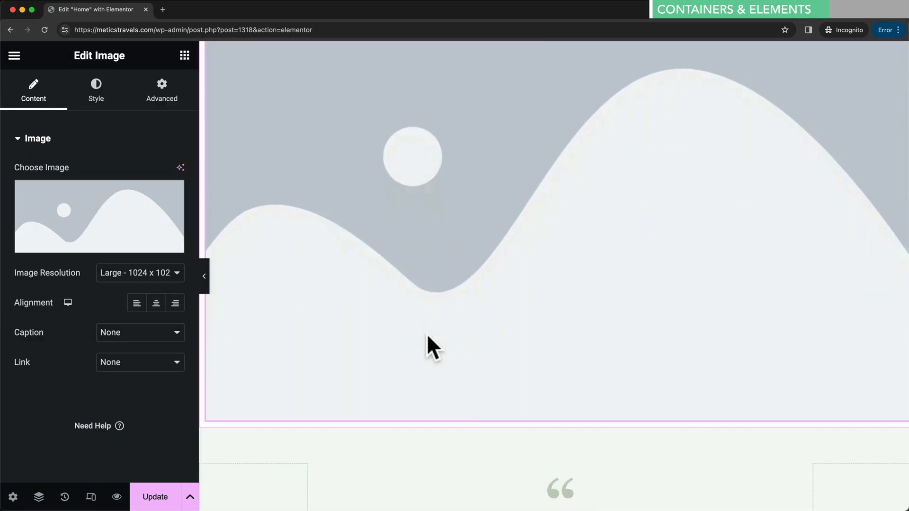
click(185, 56)
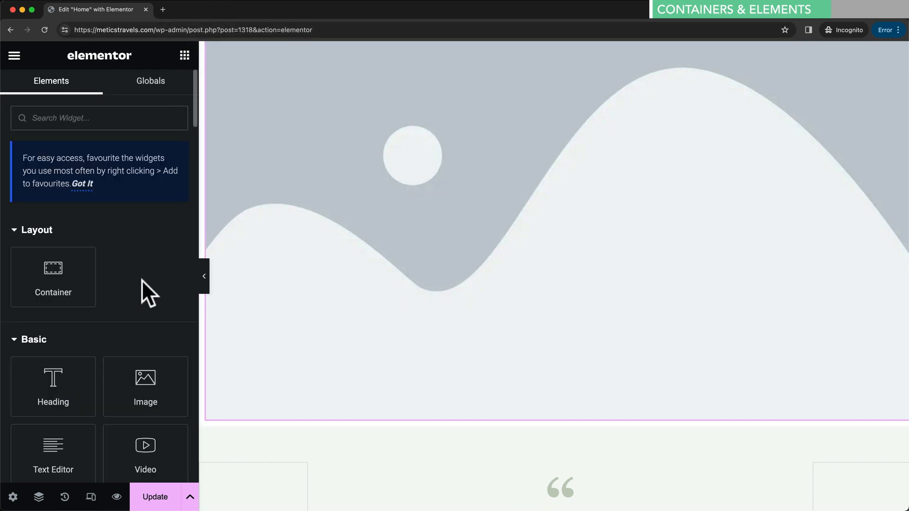
scroll(141, 280, down, 8)
drag(50, 279, 412, 399)
scroll(477, 407, down, 2)
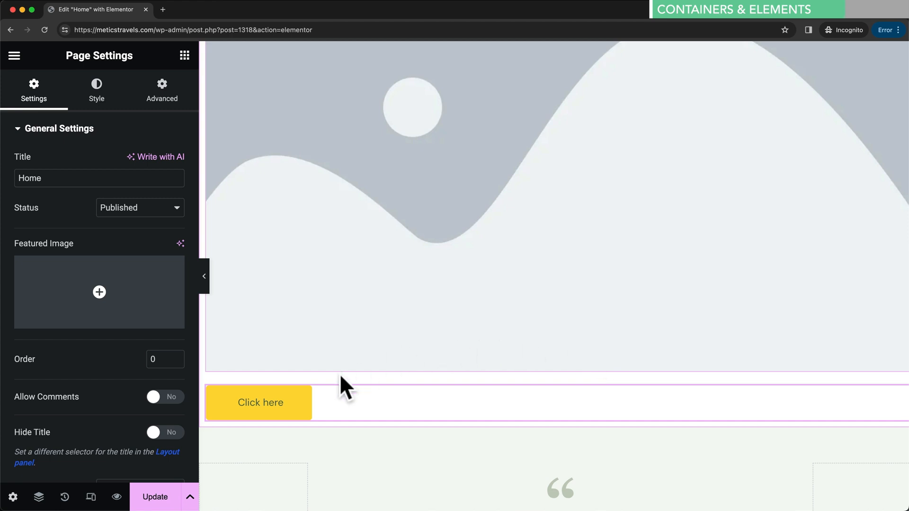
- Restore the Editing Started point from History, then collapse the panel for a full-width view
click(65, 497)
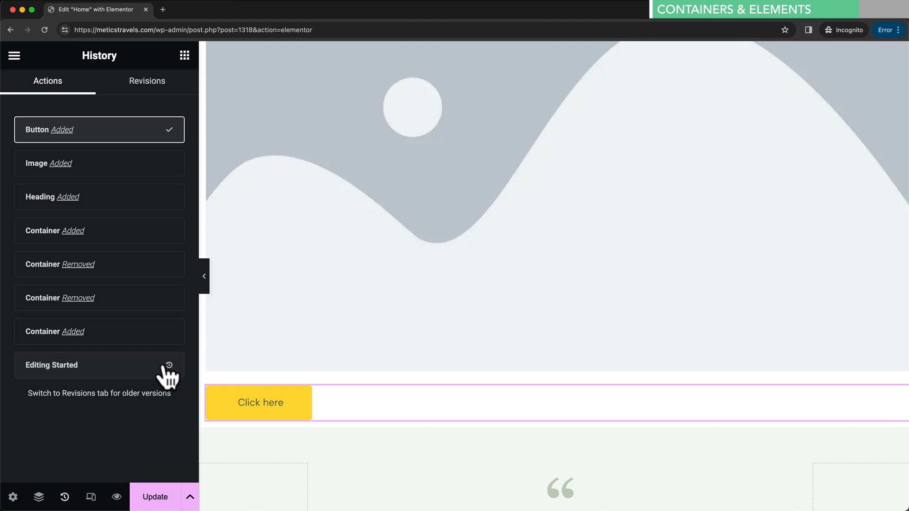
click(169, 365)
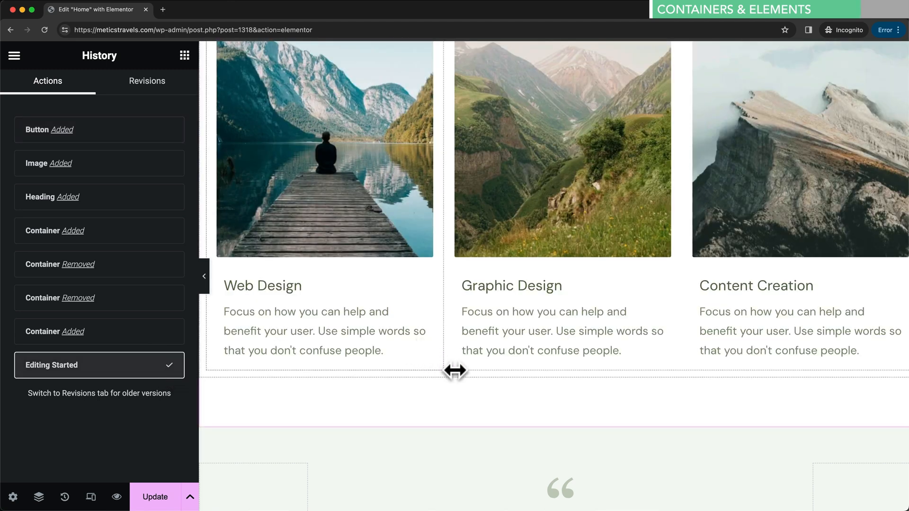
scroll(459, 376, up, 7)
scroll(455, 370, up, 4)
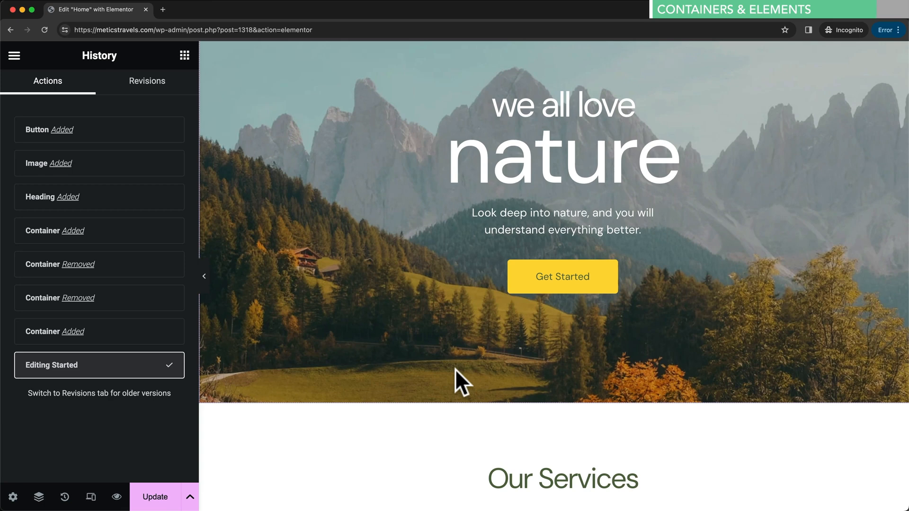
scroll(384, 391, up, 2)
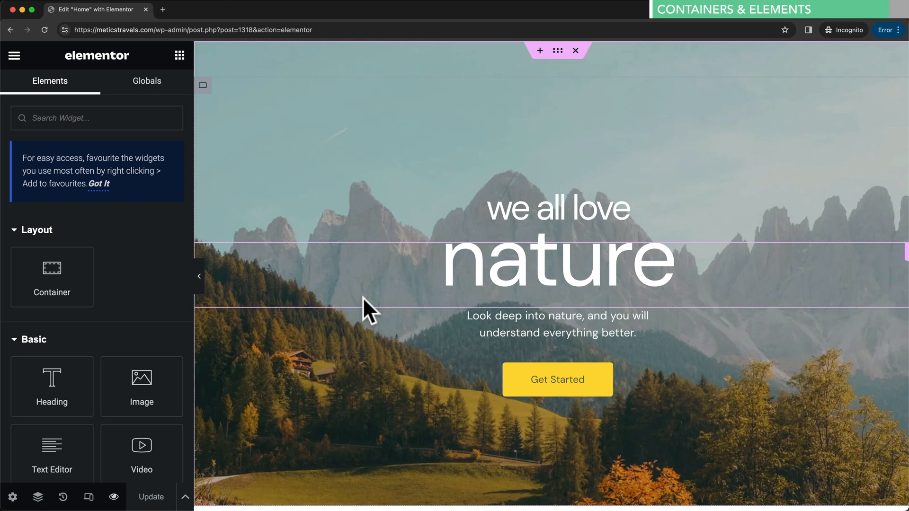
click(198, 278)
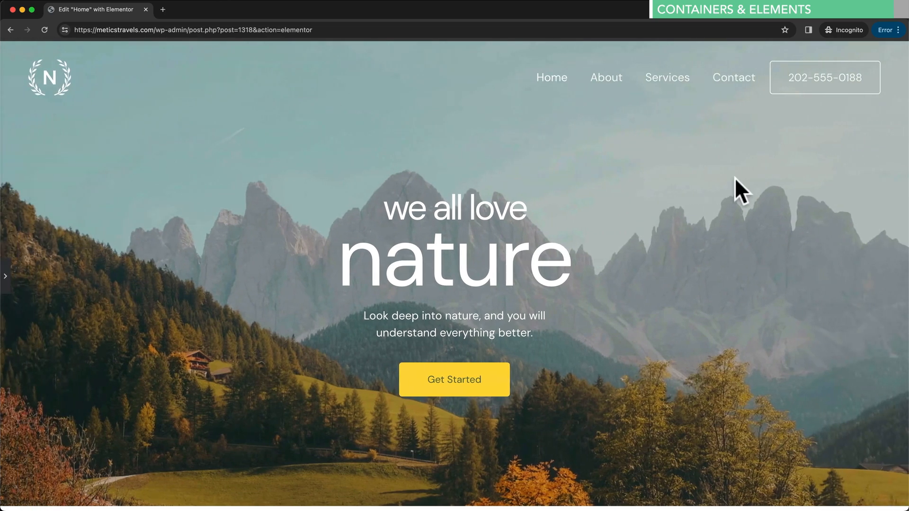
- Bring back the editor panel and preview the Home page changes in a new tab
scroll(682, 165, down, 8)
scroll(677, 175, up, 8)
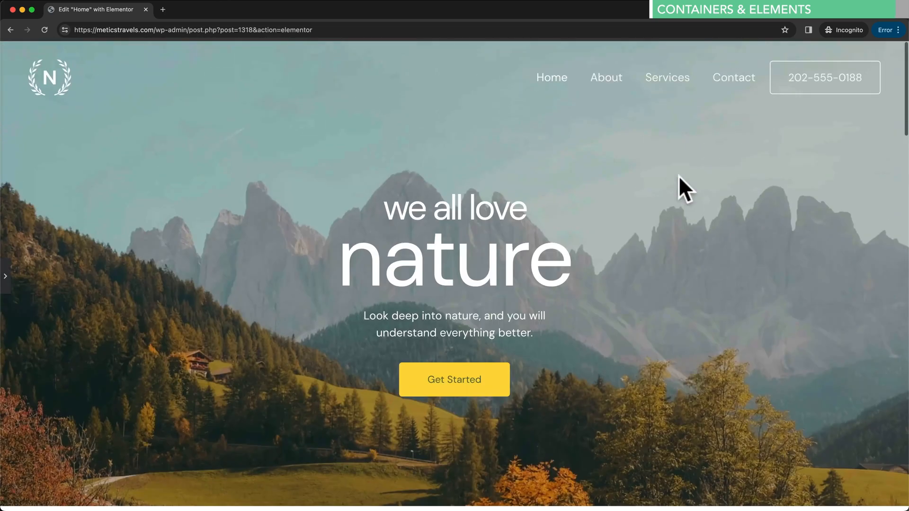
click(6, 278)
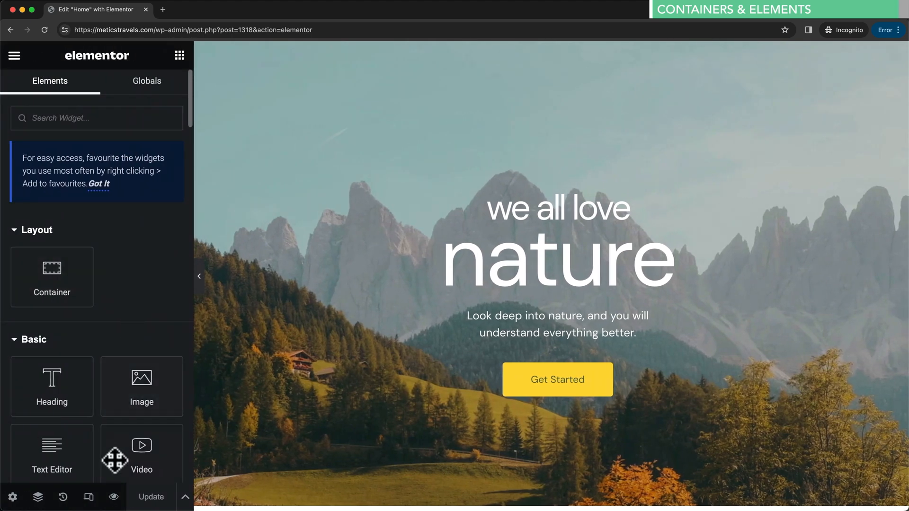
click(114, 496)
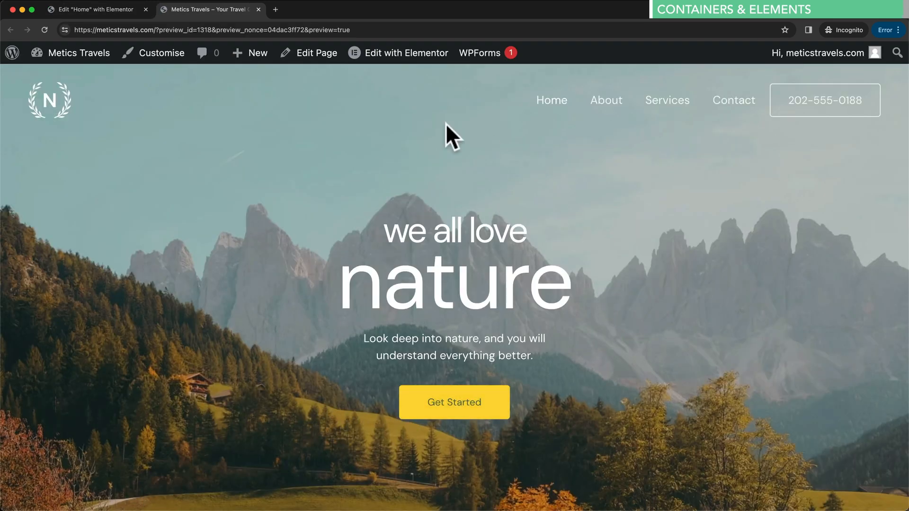
- Browse the live site's About page, then close the preview tab
scroll(637, 138, down, 3)
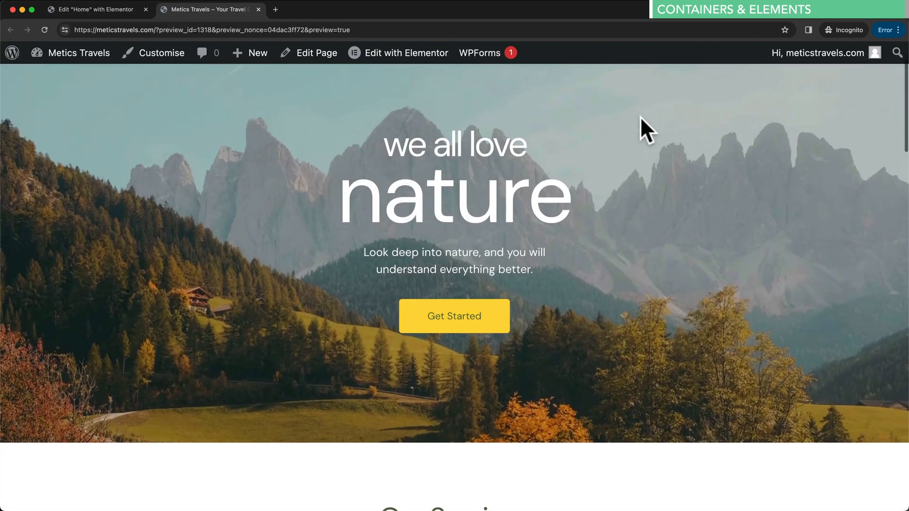
scroll(641, 126, up, 3)
click(608, 116)
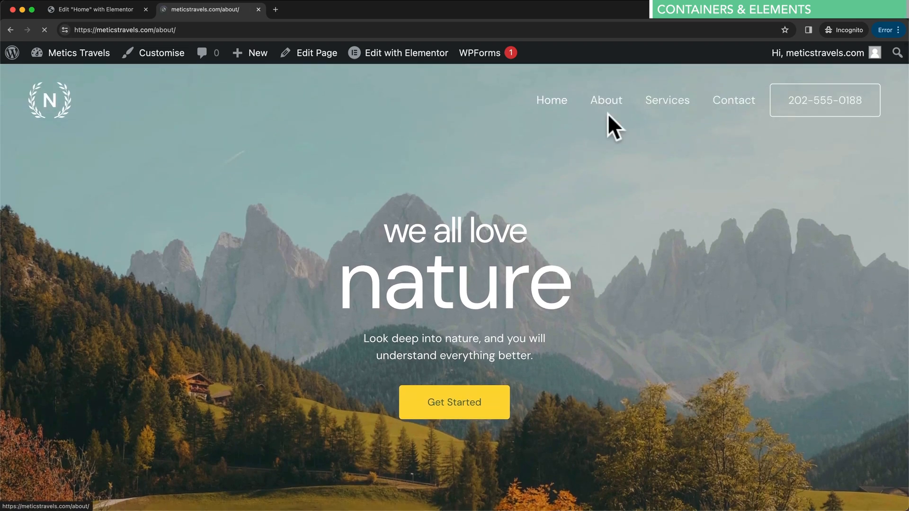
scroll(598, 262, down, 3)
scroll(599, 265, down, 10)
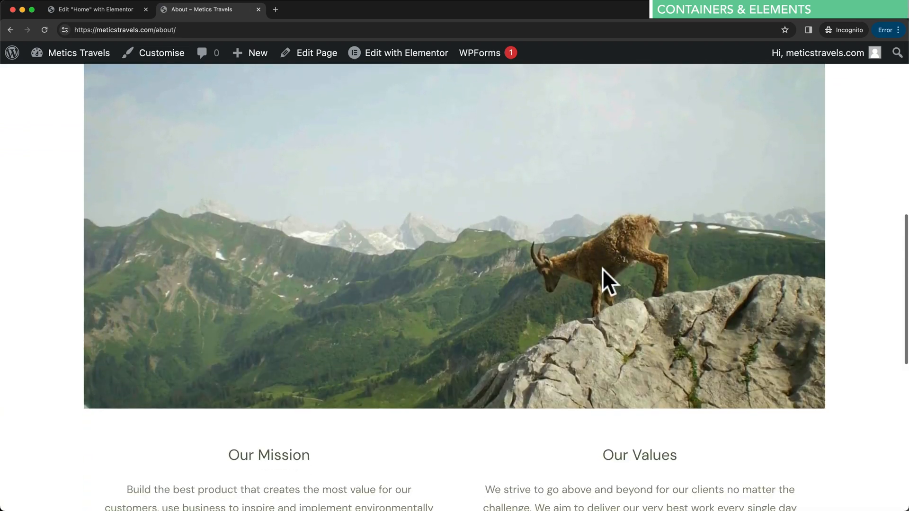
scroll(607, 274, down, 2)
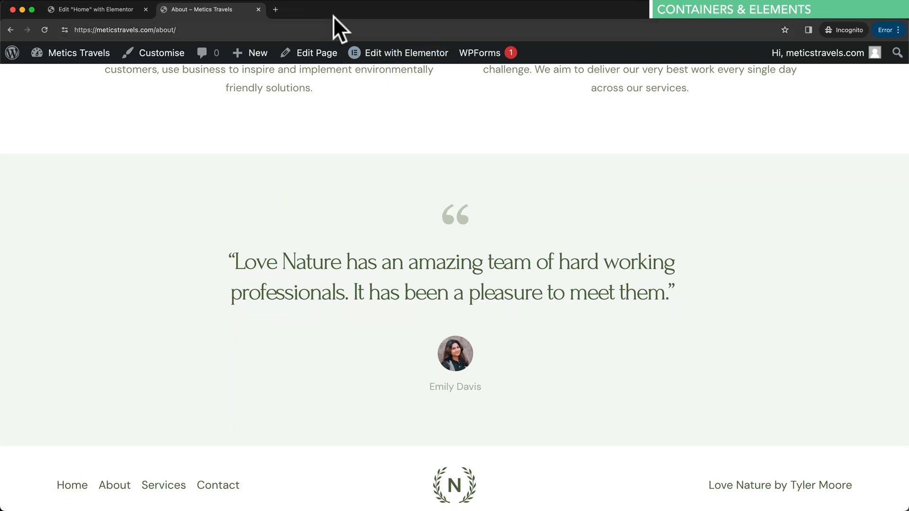
click(259, 10)
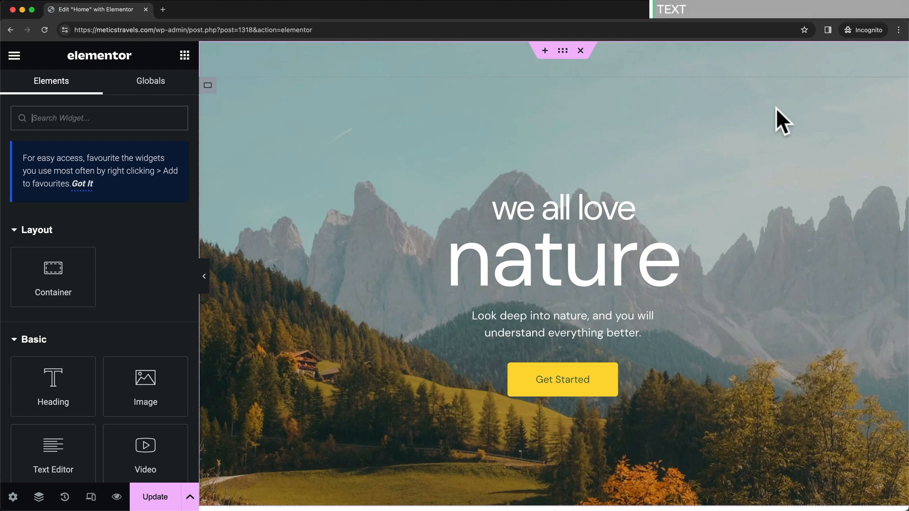
- Open the Edit Heading settings for the hero's 'nature' heading
scroll(592, 194, down, 3)
scroll(594, 179, down, 10)
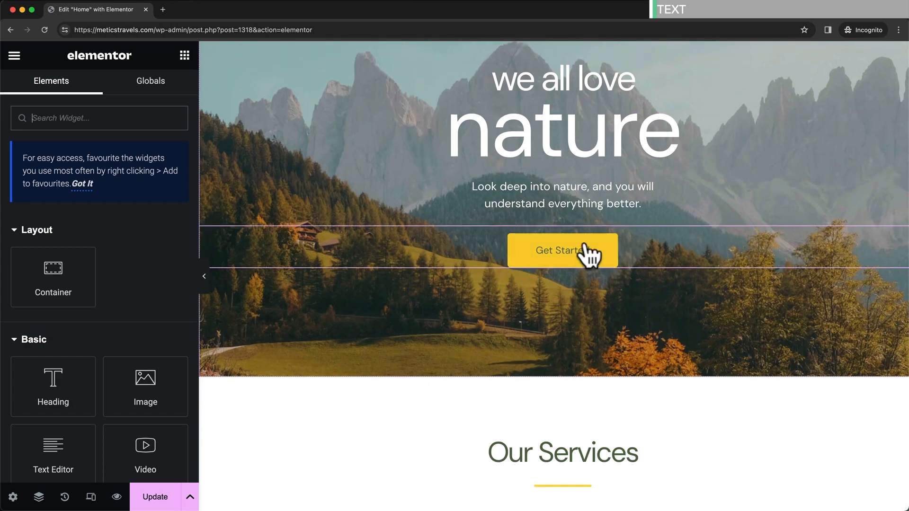
scroll(556, 140, down, 10)
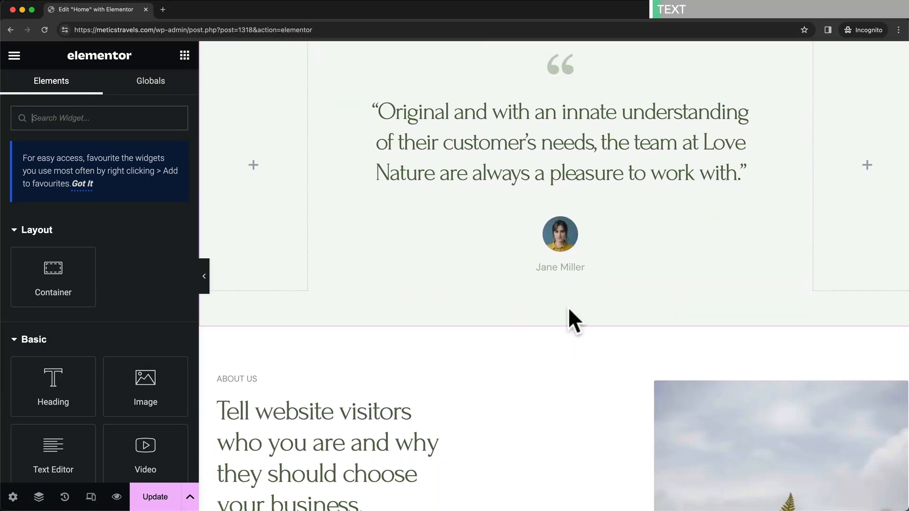
scroll(573, 327, up, 10)
scroll(579, 318, up, 10)
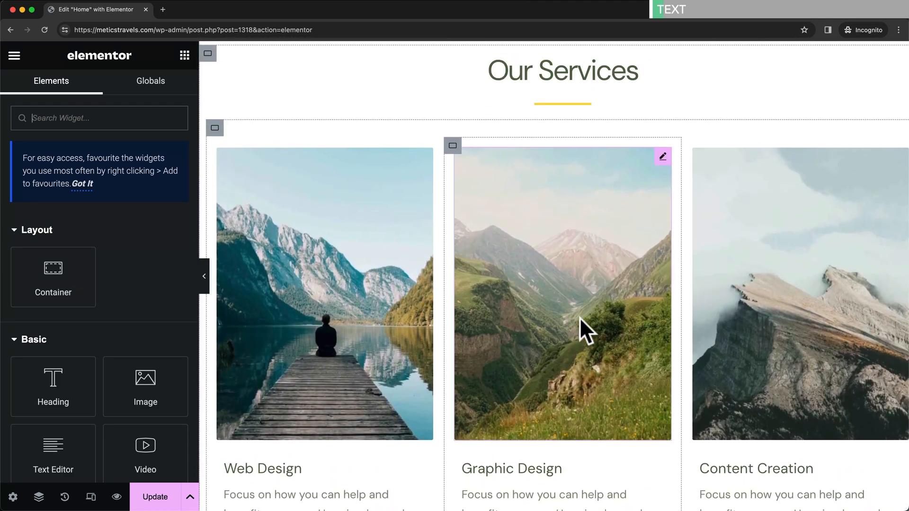
scroll(595, 322, up, 1)
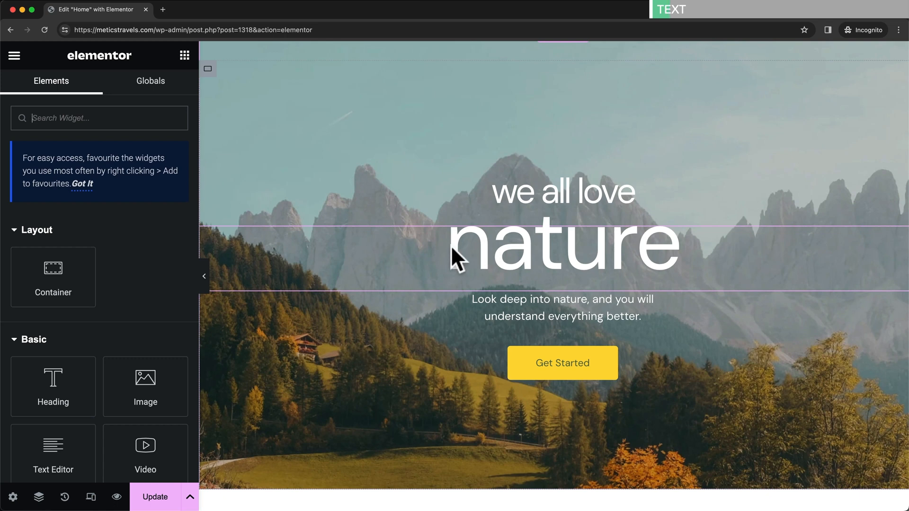
click(527, 248)
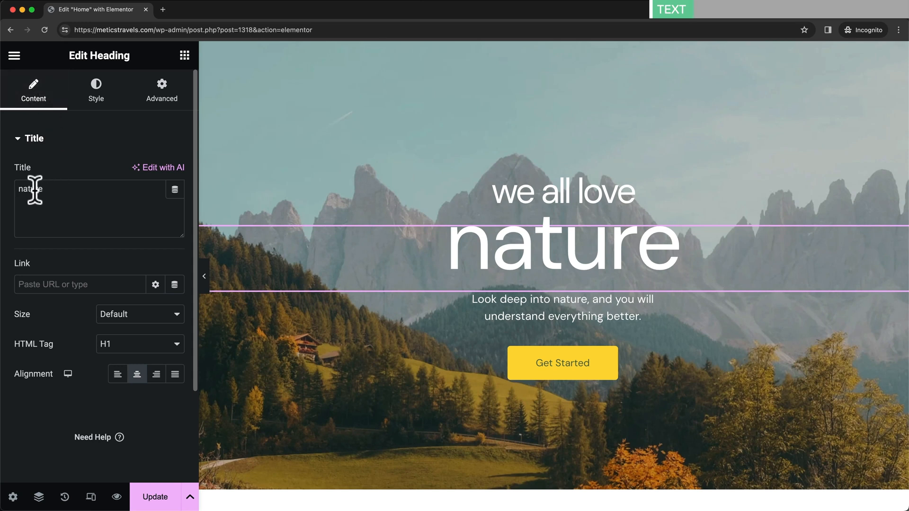
- Replace 'nature' with 'Wordpress' in the hero heading's title, both in the panel and on the canvas
drag(20, 189, 51, 189)
text(Wordpress)
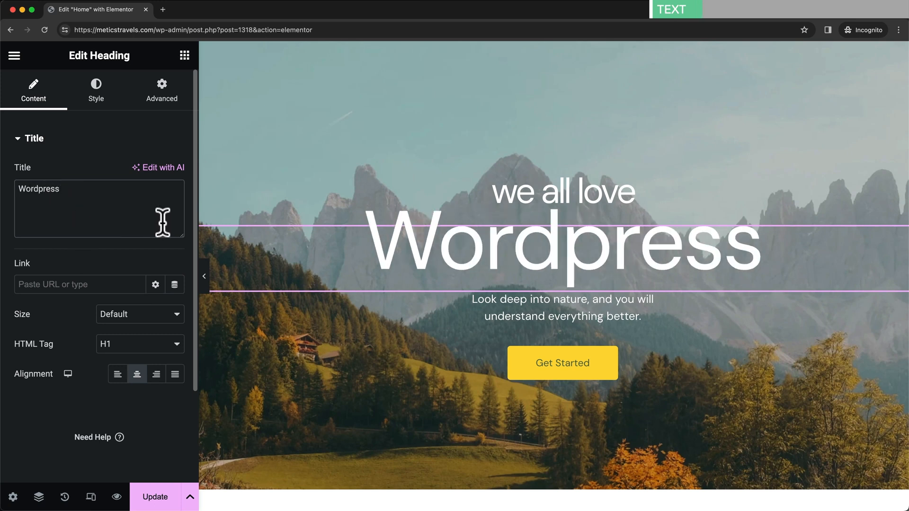
click(431, 238)
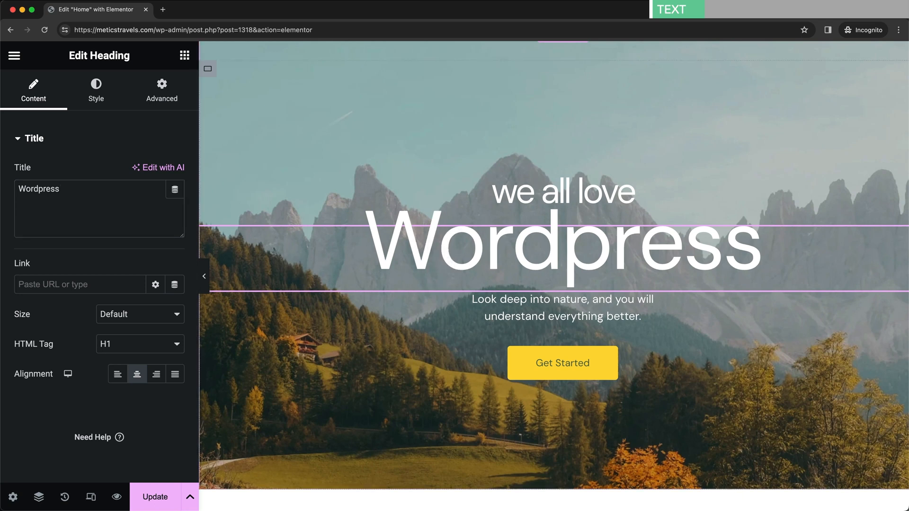
drag(381, 243, 754, 247)
text(Wordpress)
- Keep the heading size at Default and set its alignment back to Center
click(130, 315)
click(60, 313)
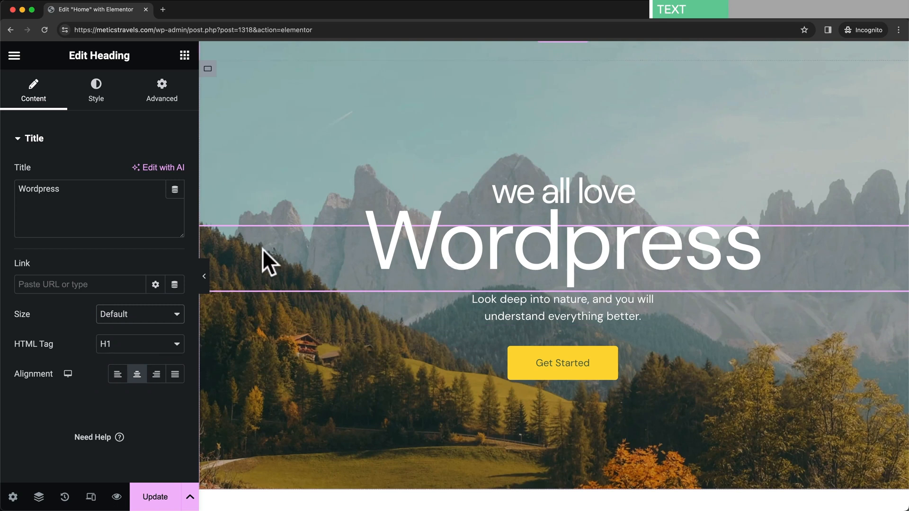
click(114, 375)
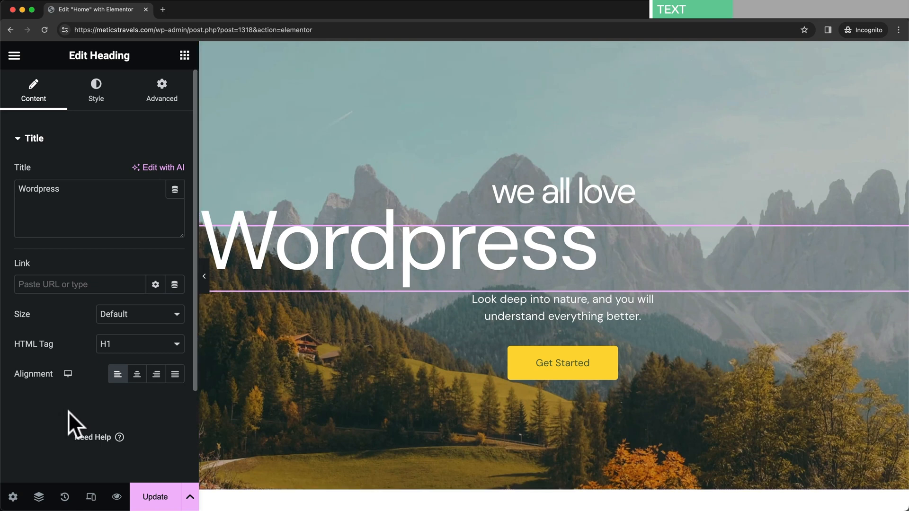
click(137, 375)
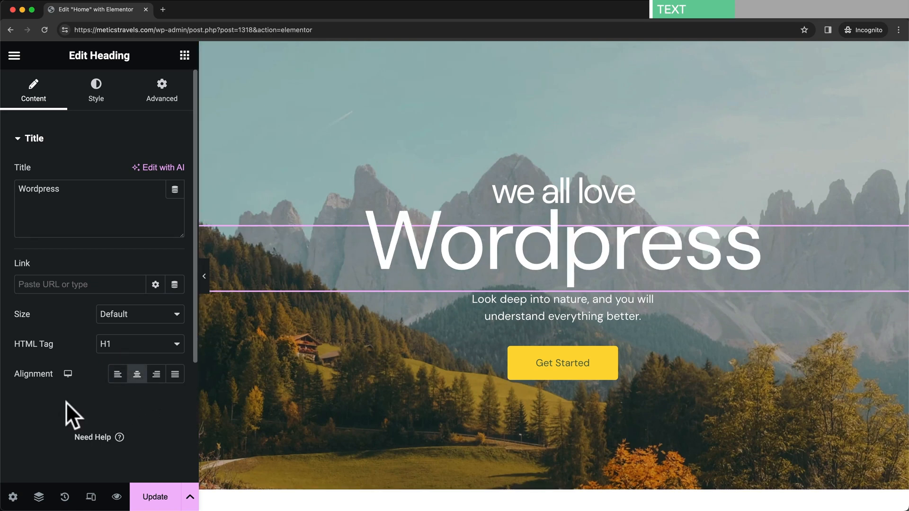
- In the heading's Style settings, try a bright green #73FA3B text colour
click(97, 100)
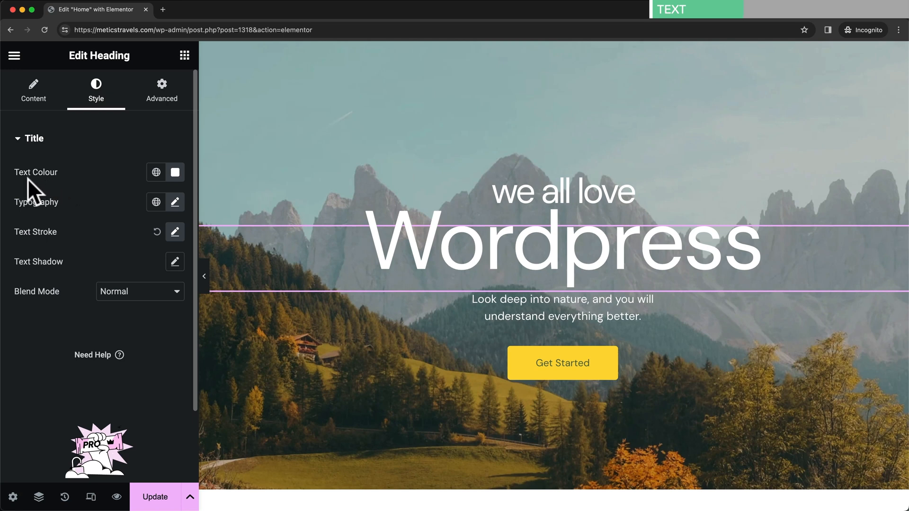
click(175, 175)
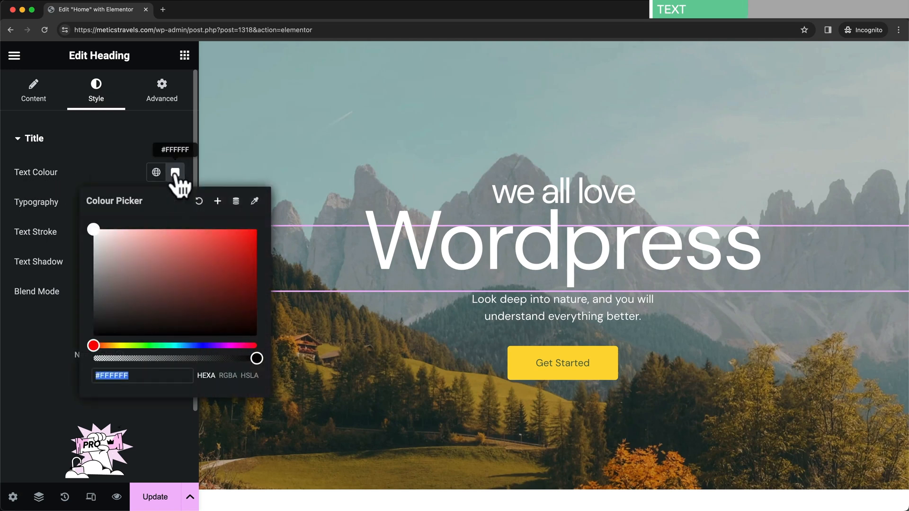
click(139, 345)
click(195, 274)
drag(202, 271, 218, 231)
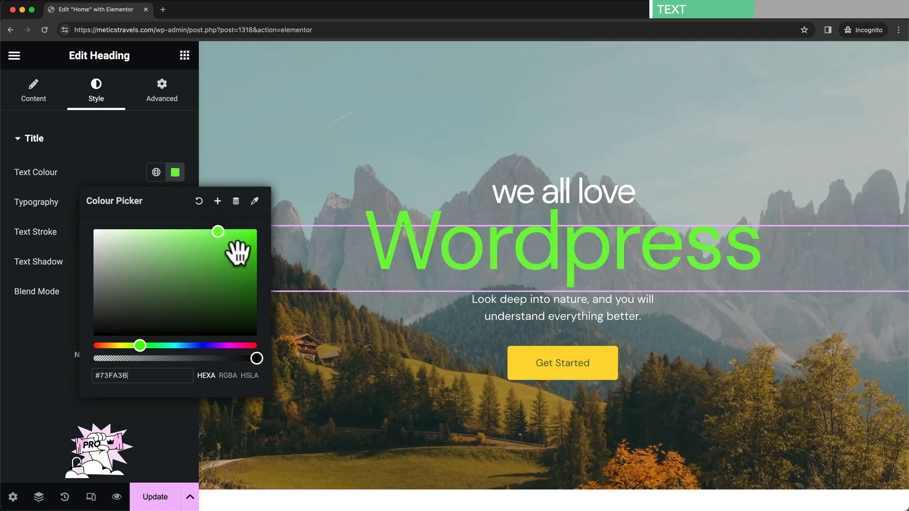
- Link the heading text colour to global Theme Colour 1 (#ffd936)
click(156, 173)
scroll(142, 264, down, 2)
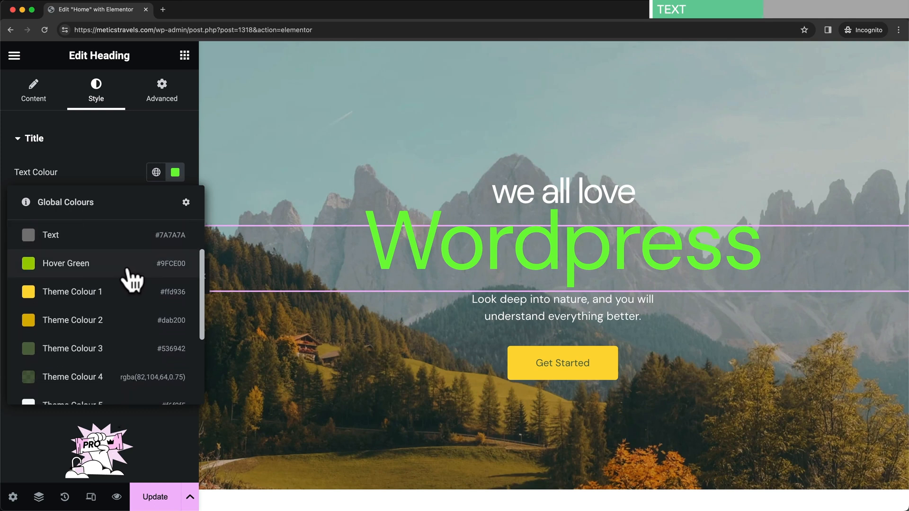
scroll(132, 281, down, 2)
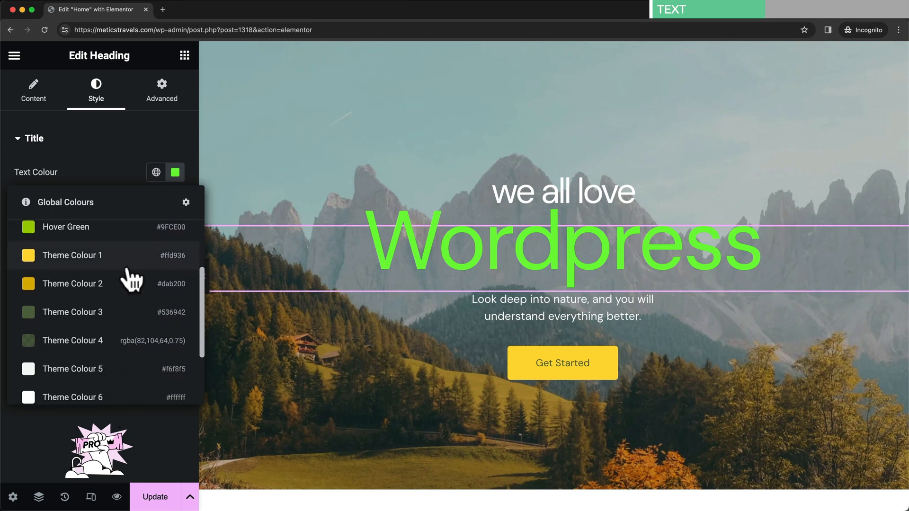
scroll(130, 280, down, 3)
scroll(124, 279, up, 3)
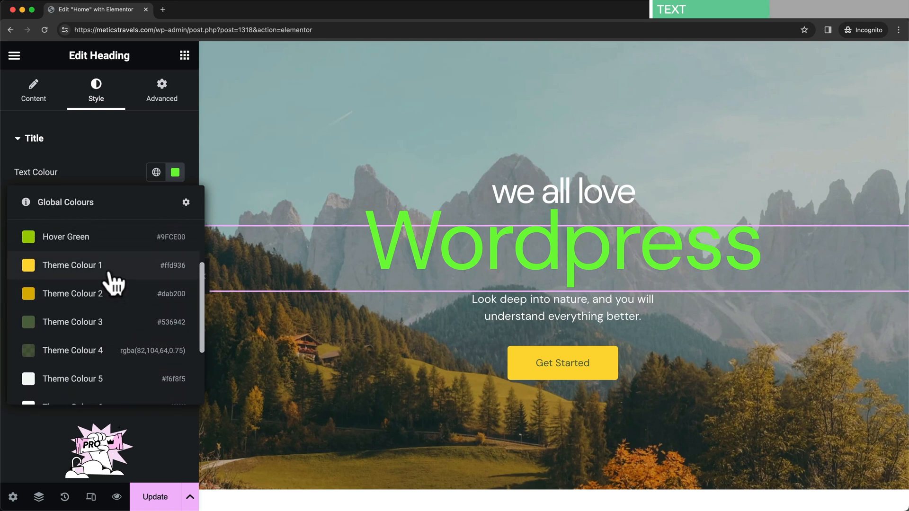
scroll(67, 274, up, 1)
click(65, 273)
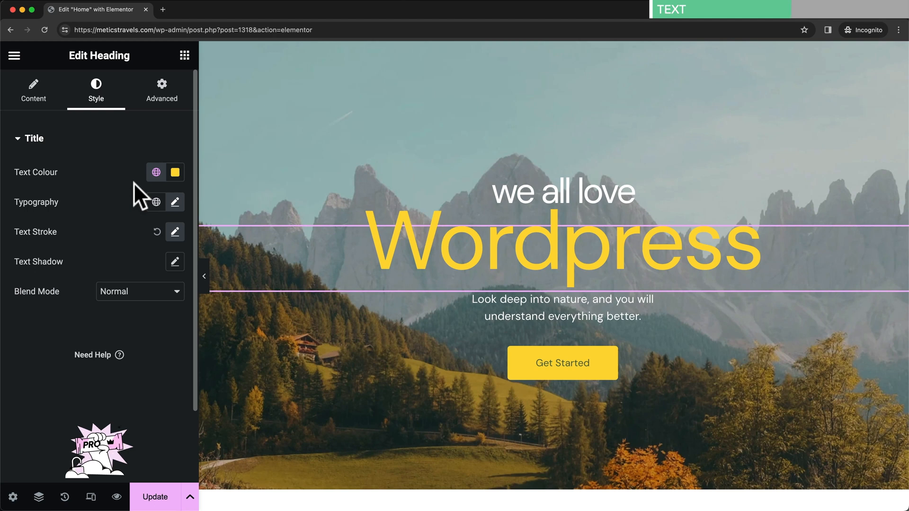
click(157, 173)
scroll(137, 310, down, 3)
scroll(137, 310, up, 3)
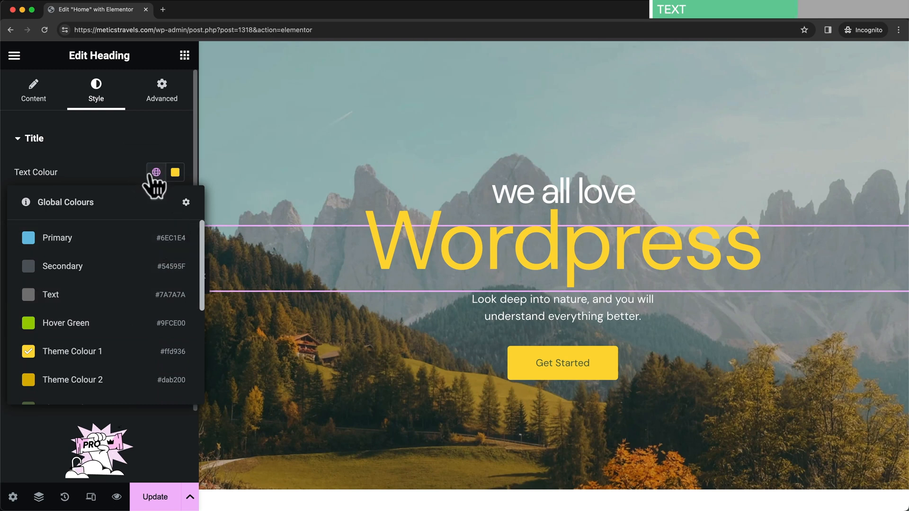
click(153, 174)
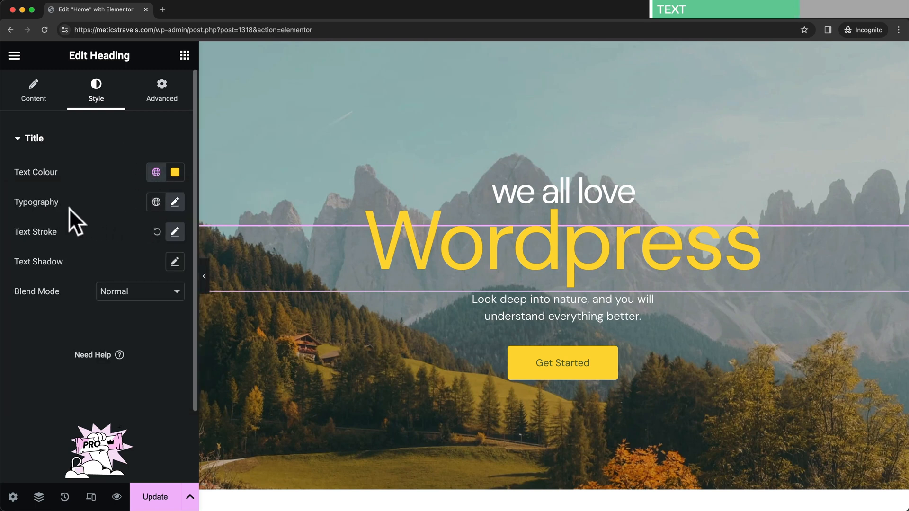
- Set the Wordpress hero heading's typography to Verdana at 106 px
click(175, 202)
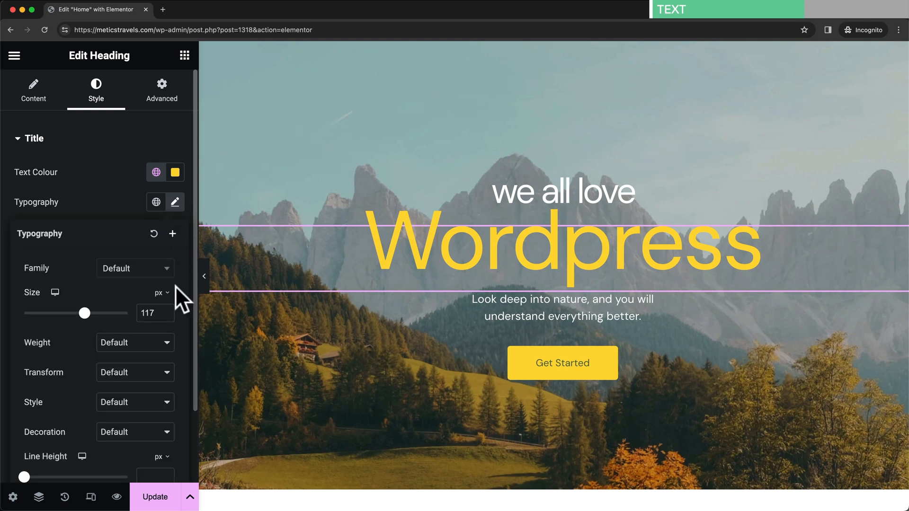
scroll(174, 286, down, 3)
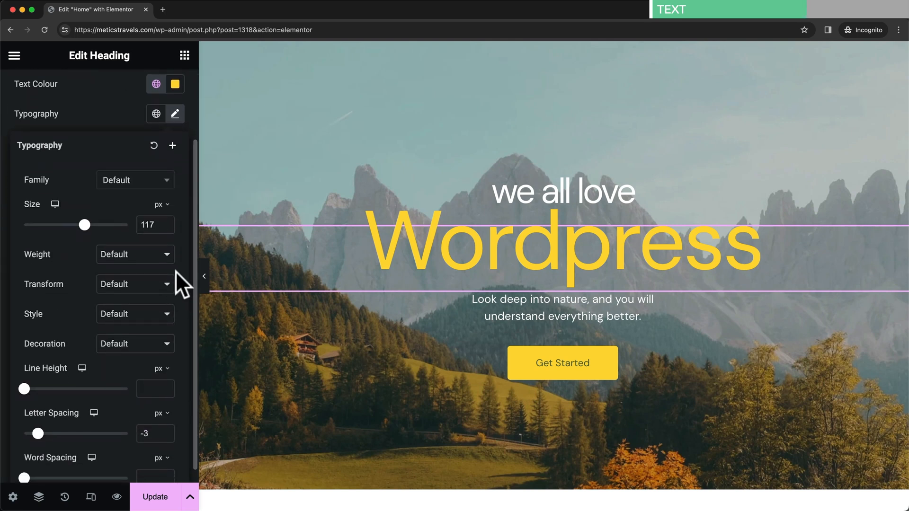
click(160, 186)
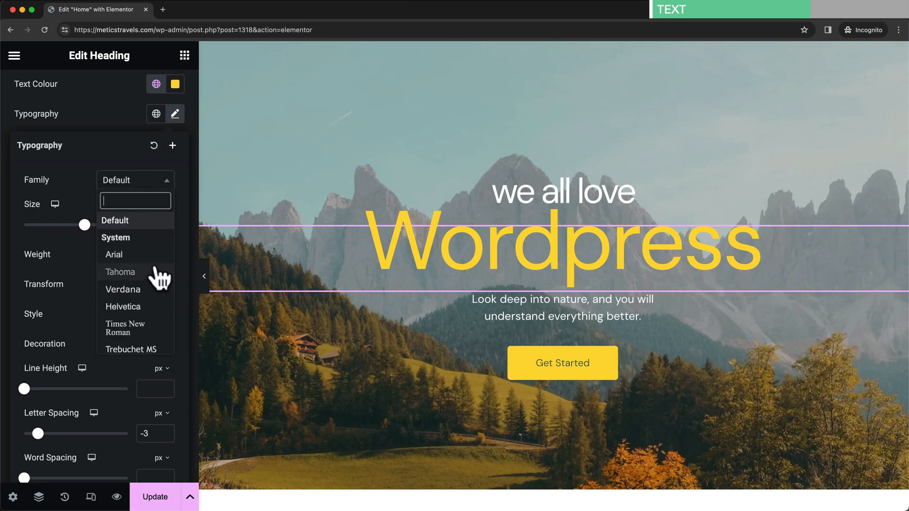
click(134, 291)
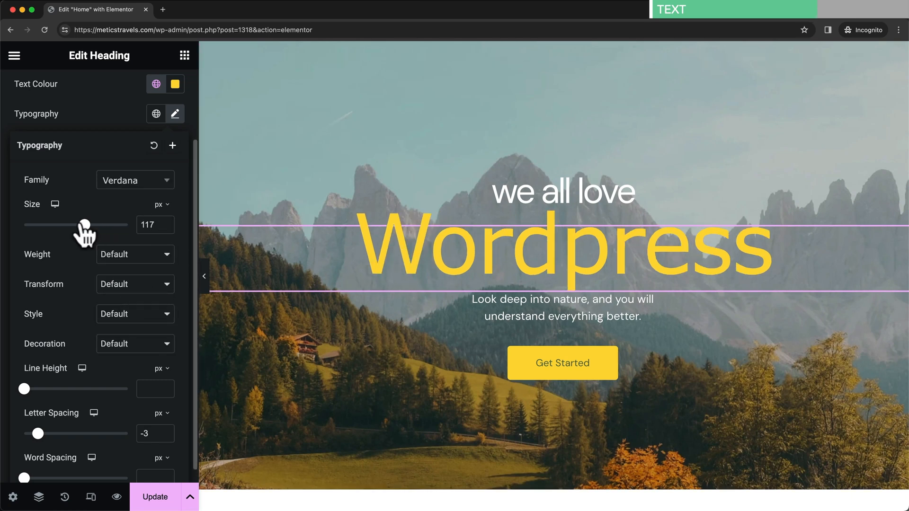
mouse_move(83, 225)
mouse_down()
mouse_move(64, 224)
mouse_move(79, 224)
mouse_up()
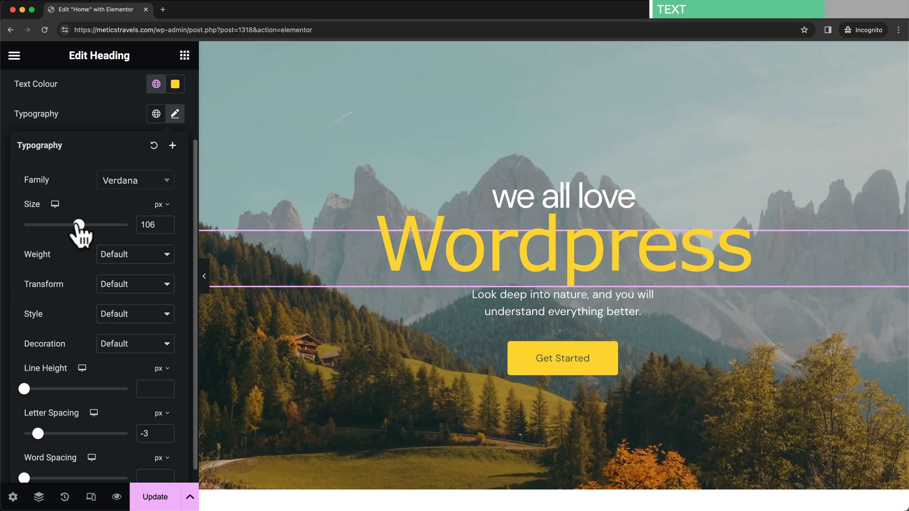
- Set the heading weight to 500 (Medium), then select the testimonial quote heading
click(147, 254)
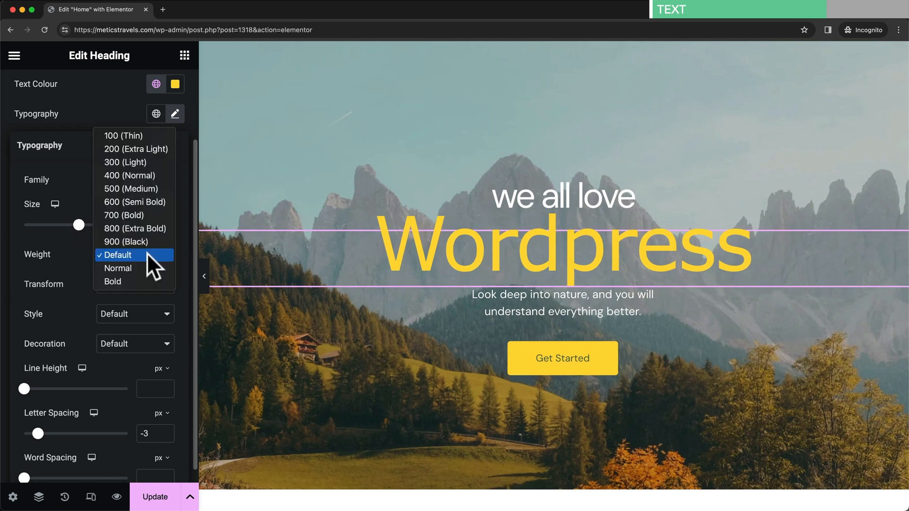
click(146, 215)
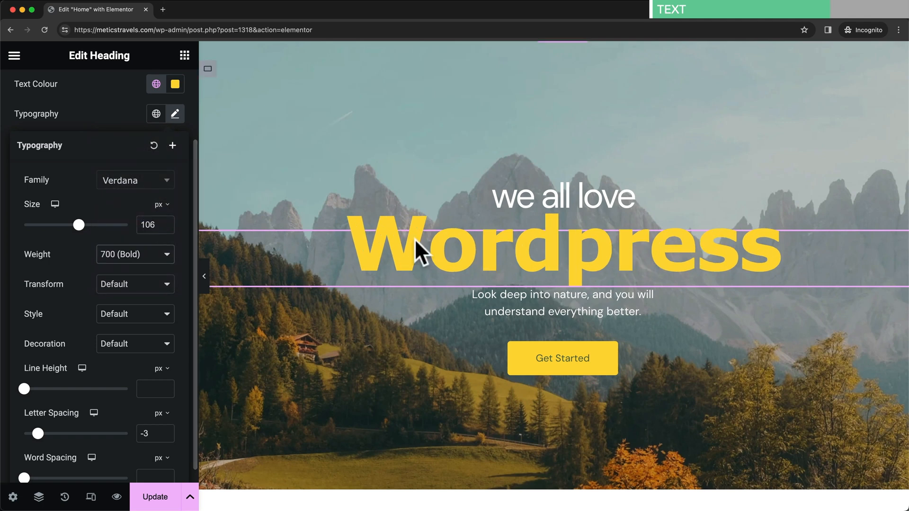
click(173, 251)
click(155, 226)
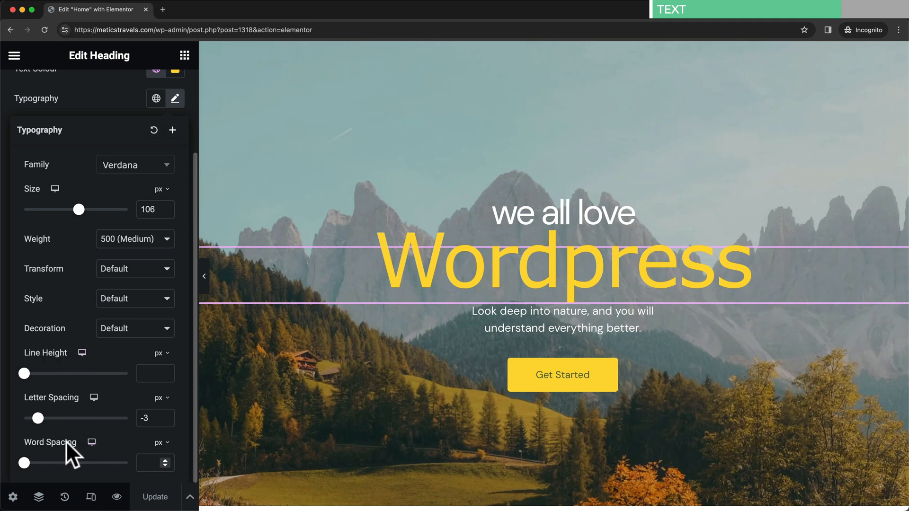
scroll(438, 402, down, 3)
scroll(438, 405, down, 15)
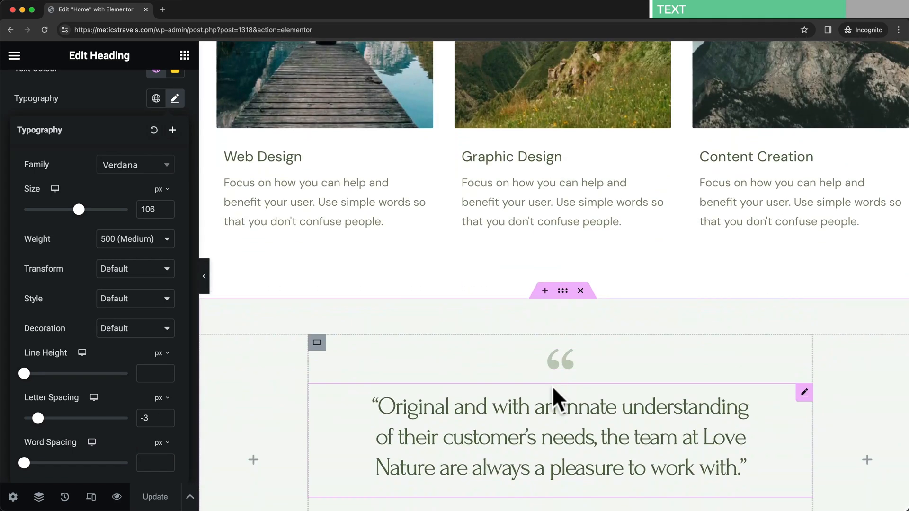
scroll(553, 390, down, 2)
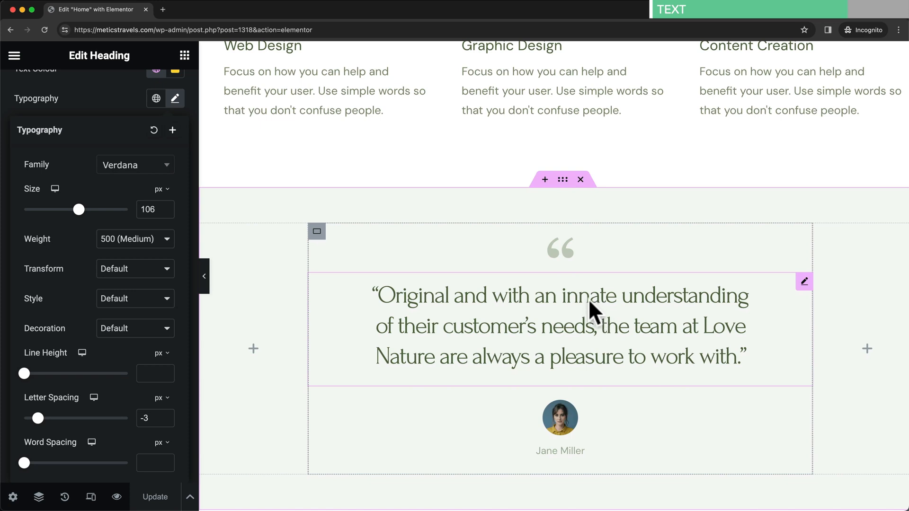
click(555, 296)
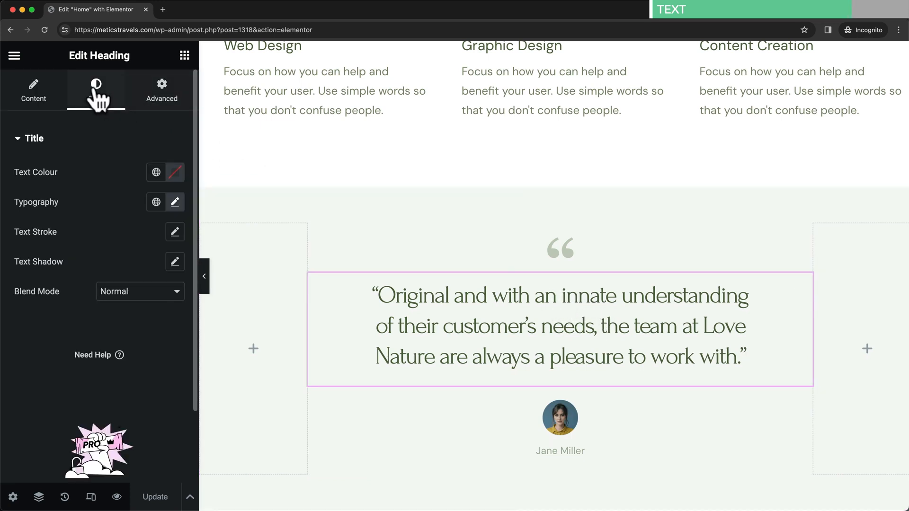
- Give the testimonial quote 42 px line height, -1.7 px letter spacing and 2 px word spacing
click(174, 202)
scroll(90, 327, down, 2)
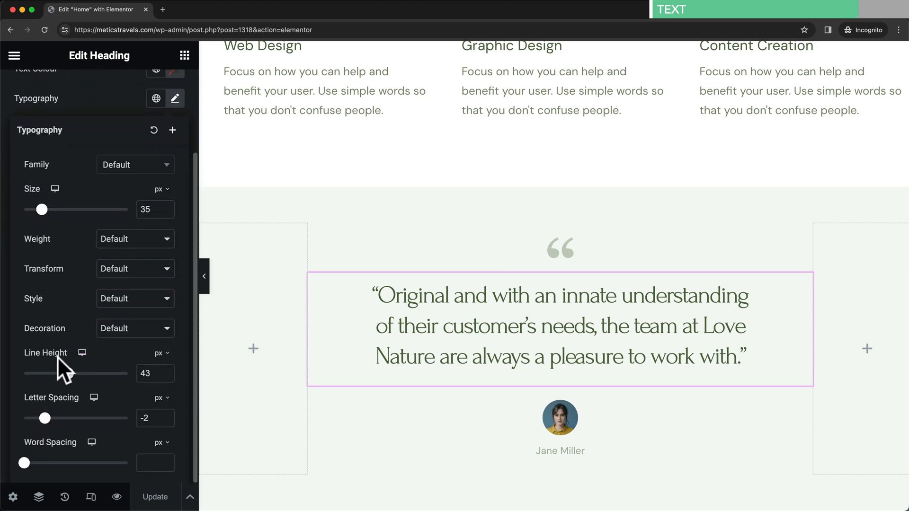
mouse_move(65, 374)
mouse_down()
mouse_move(51, 379)
mouse_move(86, 379)
mouse_move(68, 379)
mouse_up()
mouse_move(47, 418)
mouse_down()
mouse_move(56, 418)
mouse_move(46, 418)
mouse_up()
mouse_move(24, 463)
mouse_down()
mouse_move(37, 464)
mouse_move(26, 463)
mouse_up()
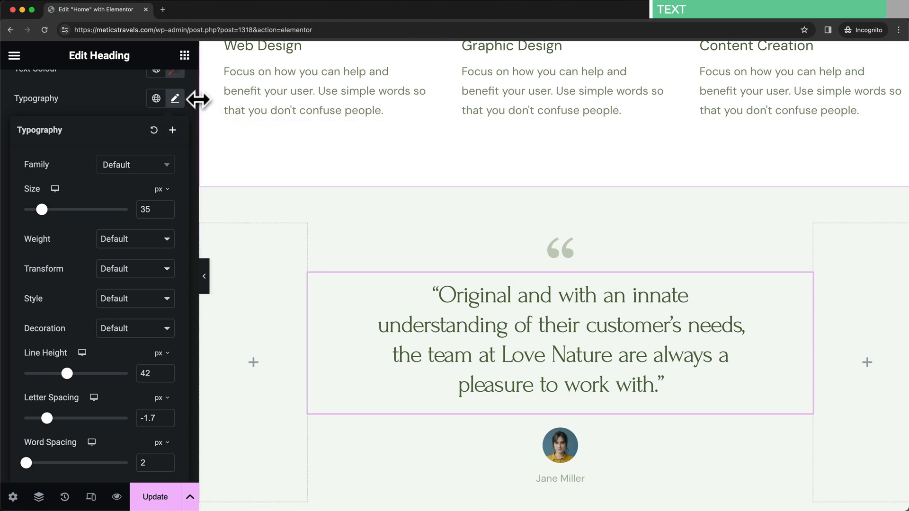
click(175, 98)
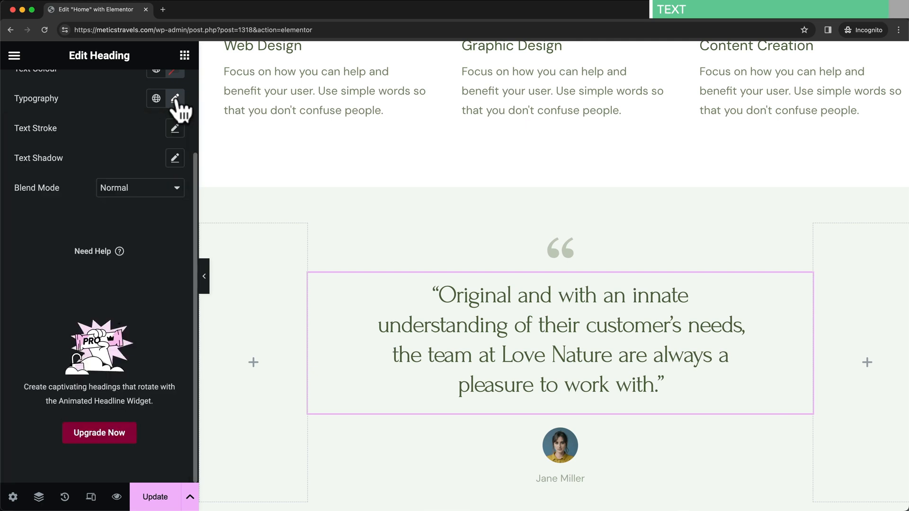
scroll(183, 264, up, 5)
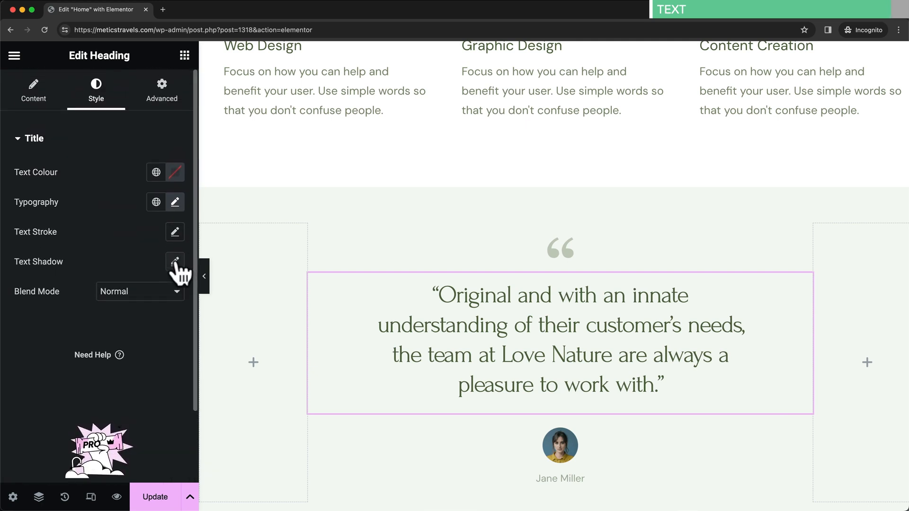
- Review the quote's Advanced padding (10, 80, 20, 80 px), then select the hero's Get Started button
click(163, 101)
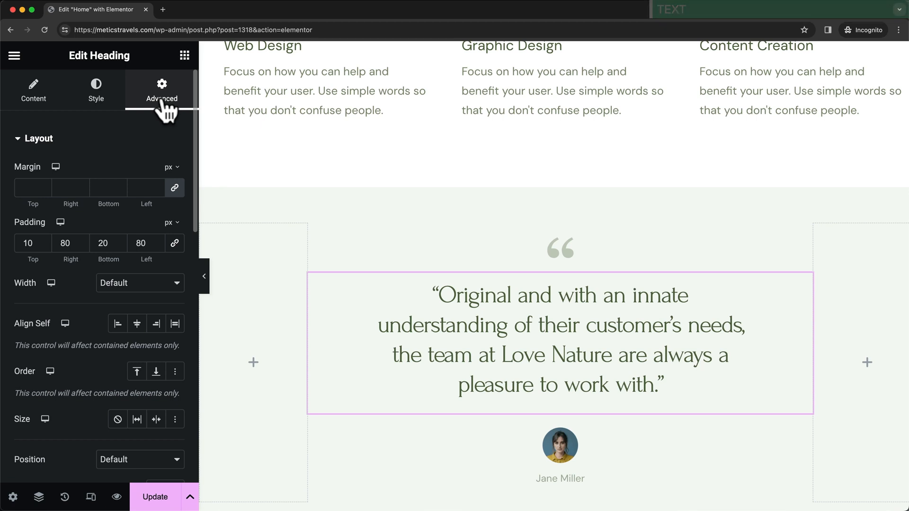
scroll(719, 349, down, 1)
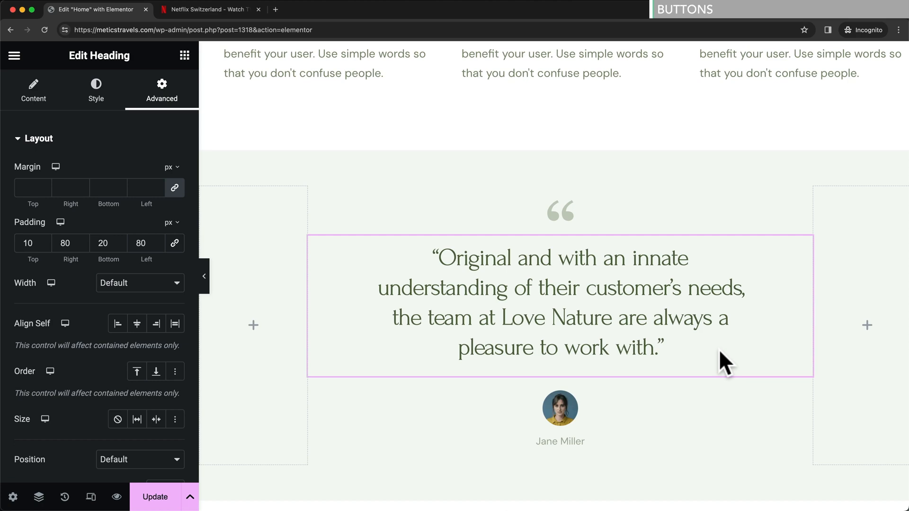
scroll(630, 336, up, 10)
scroll(626, 336, up, 7)
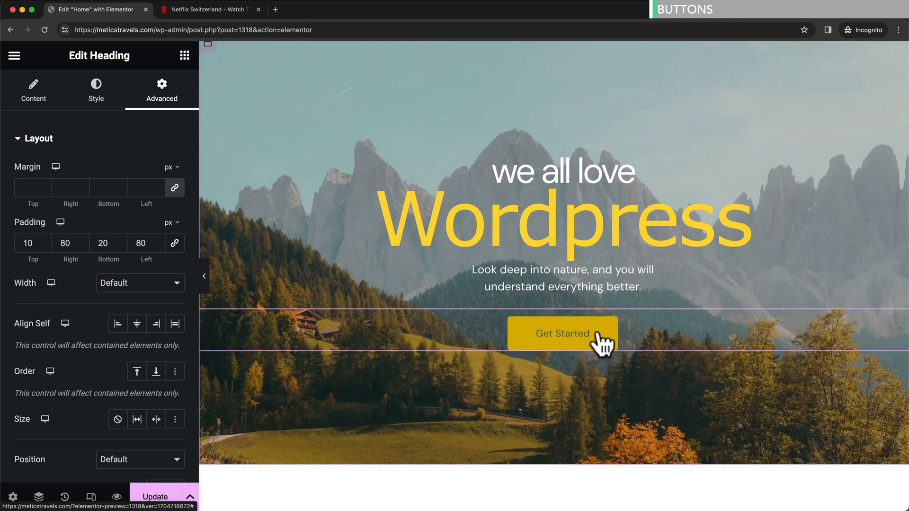
click(596, 336)
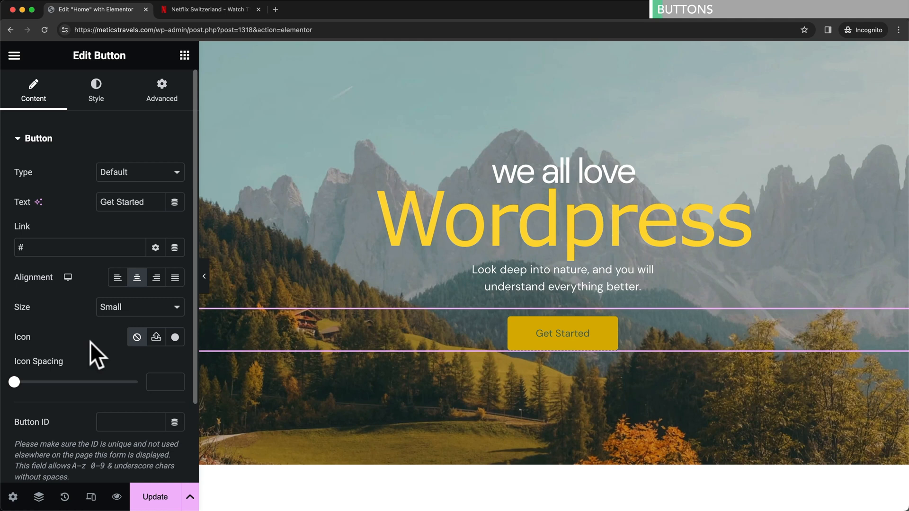
- Delete the Get Started button from the hero and view the Netflix page for reference
right_click(608, 353)
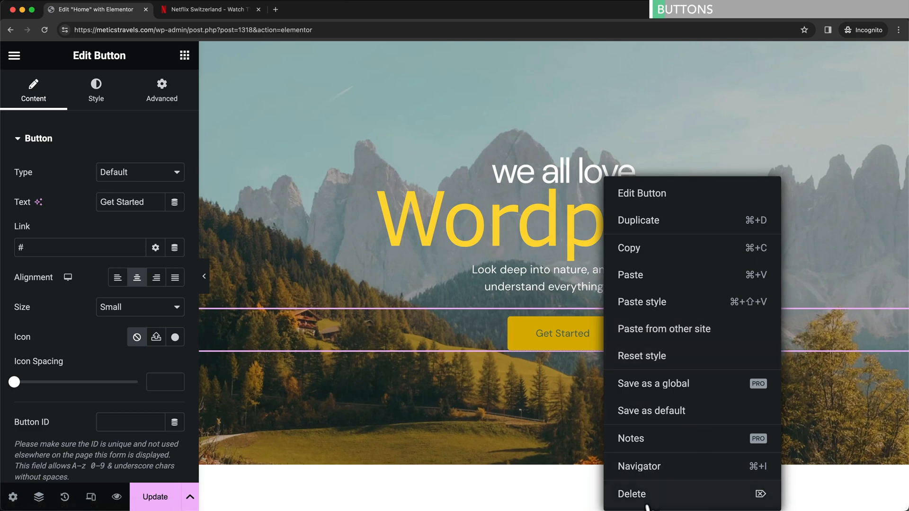
click(633, 494)
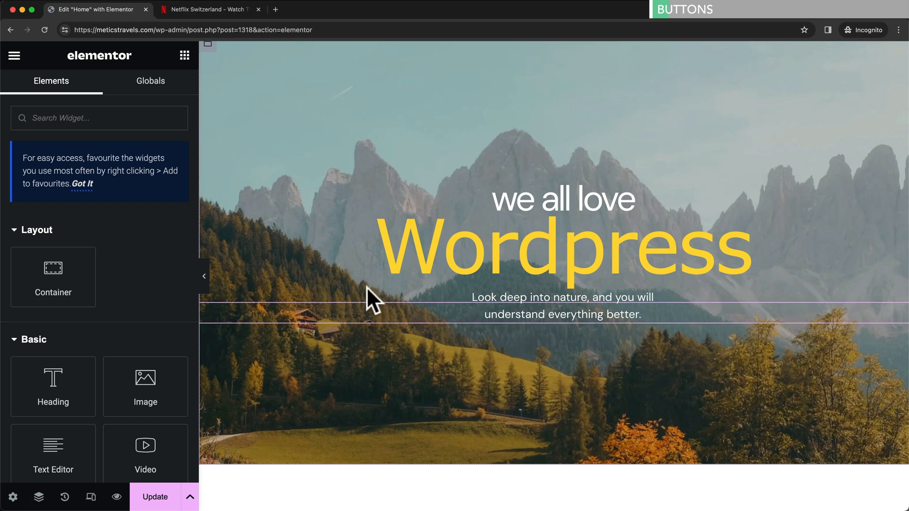
click(229, 11)
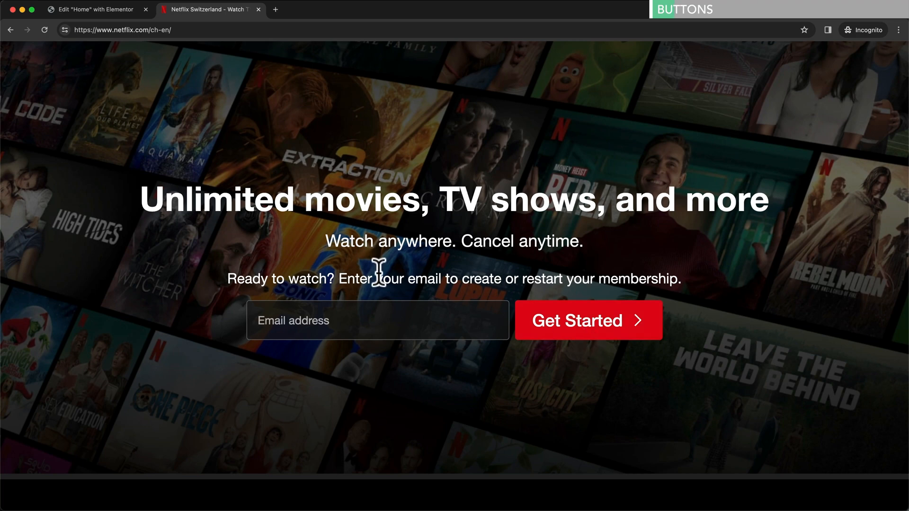
click(115, 13)
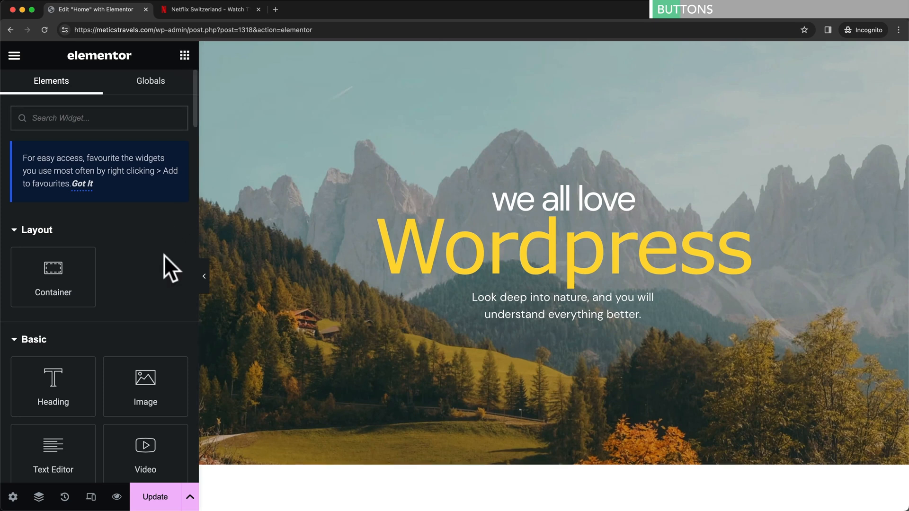
- Drop a new Button widget below the hero text and centre it
scroll(163, 256, down, 5)
scroll(143, 161, down, 3)
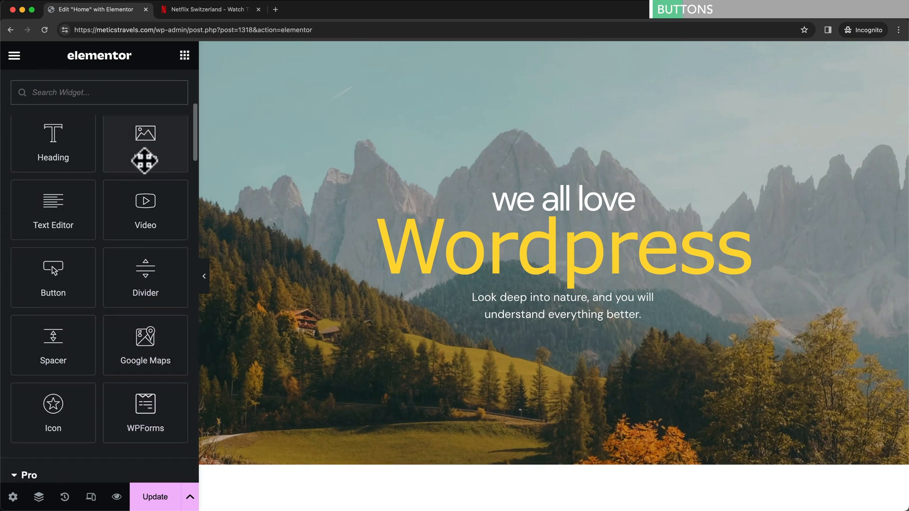
drag(53, 273, 563, 308)
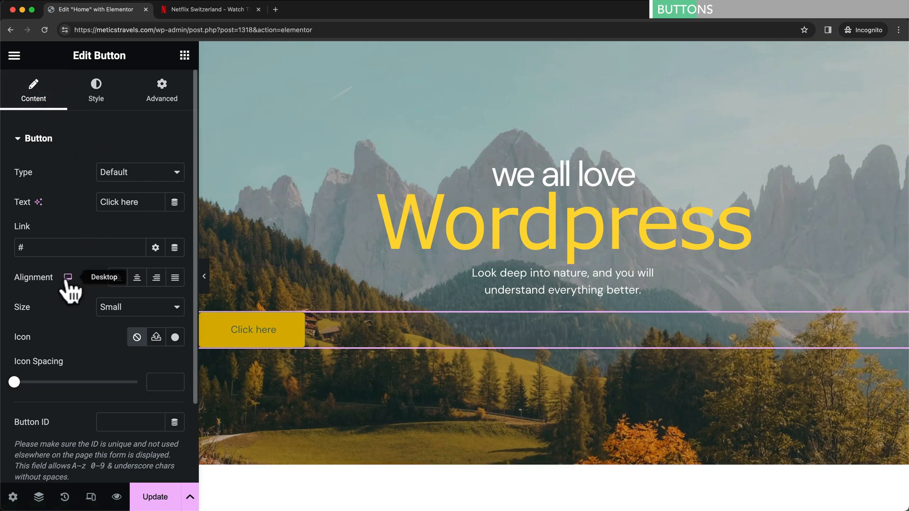
click(137, 279)
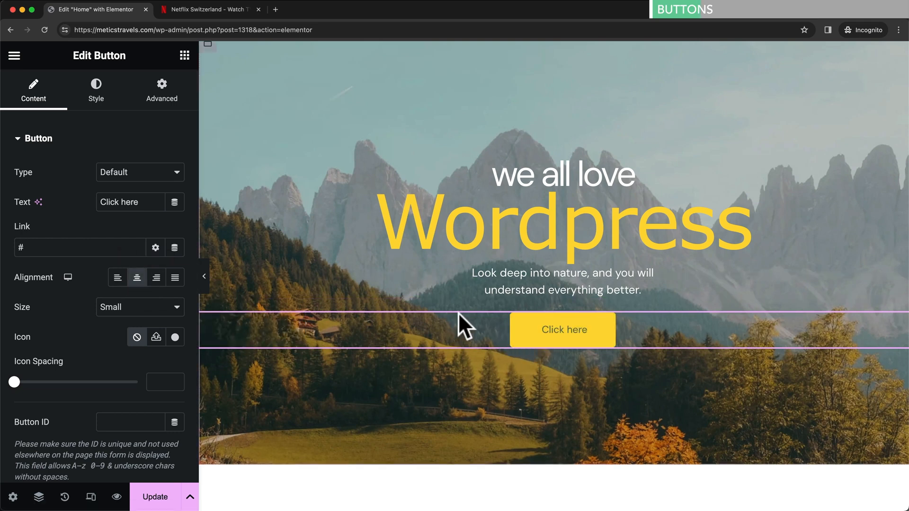
- After checking the Netflix page, relabel the hero button 'Get Started' and open the Icon Library
click(223, 8)
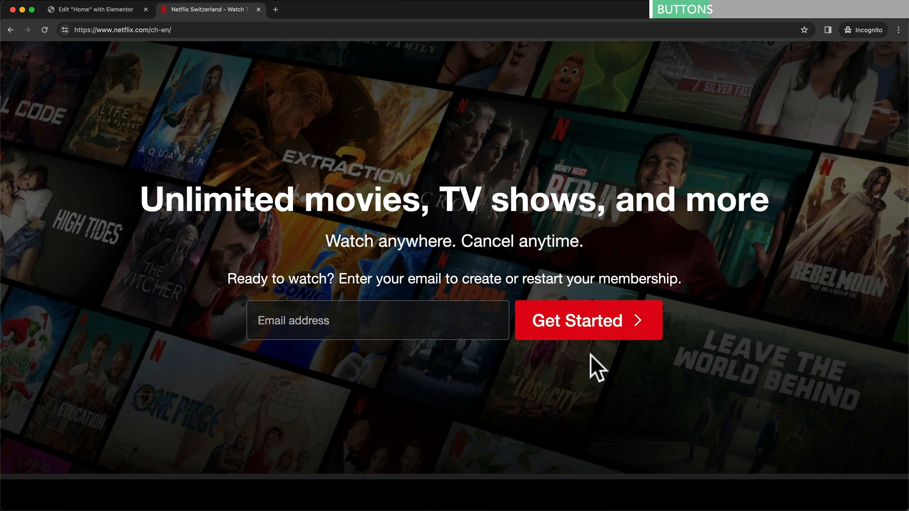
click(121, 14)
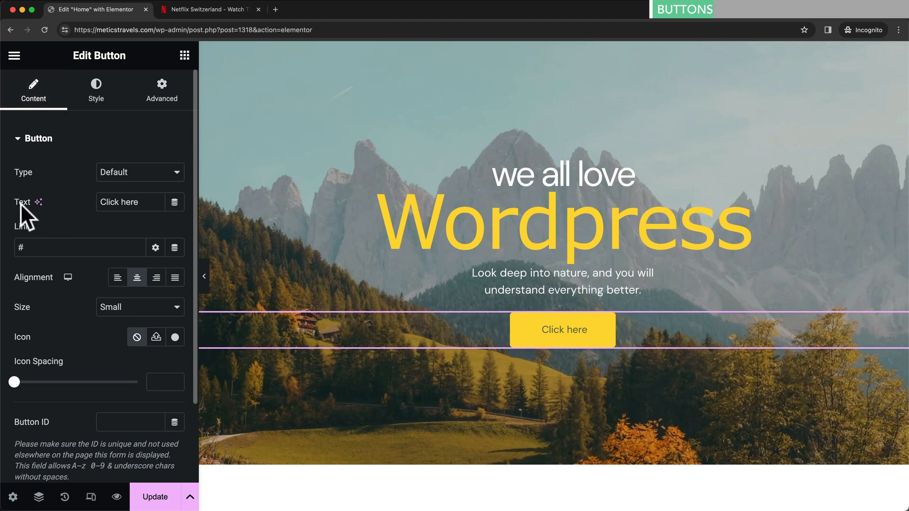
triple_click(135, 202)
text(G)
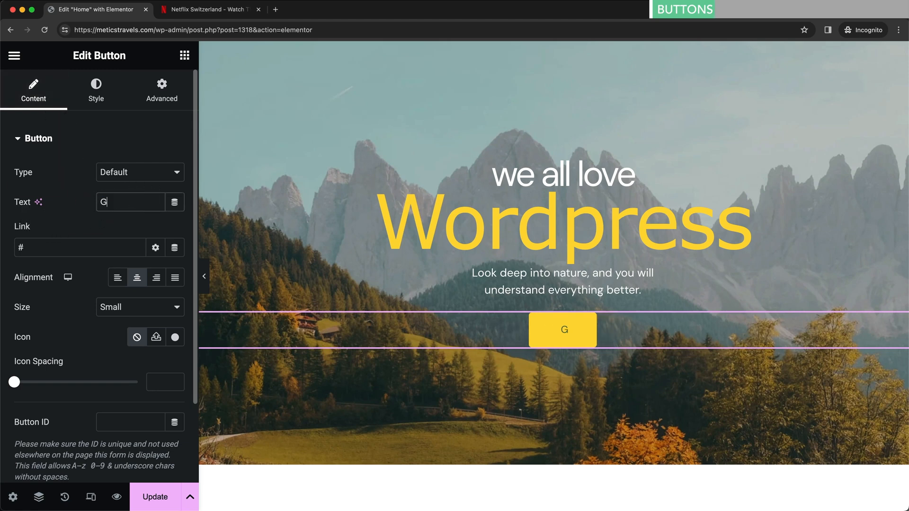
text(et Started)
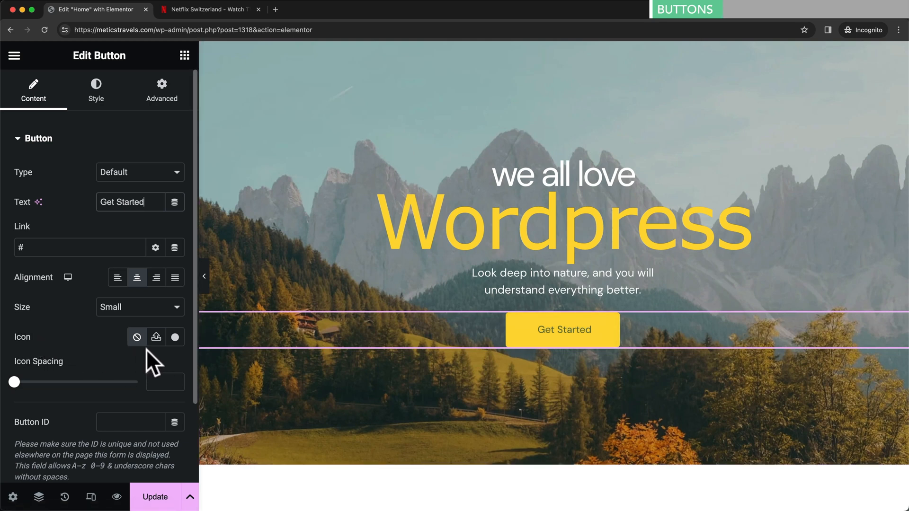
click(175, 337)
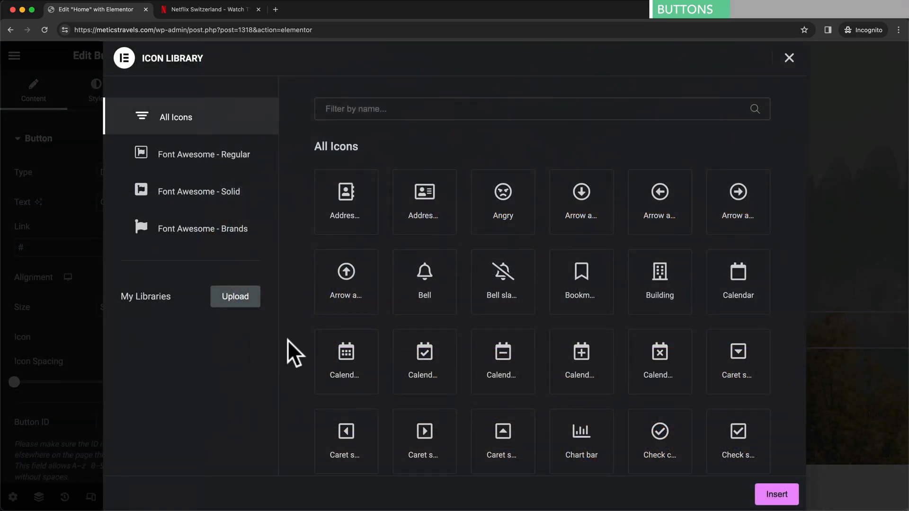
- Search the icons for 'arrow' and insert the Arrow right icon into the button
click(409, 112)
text(arrow)
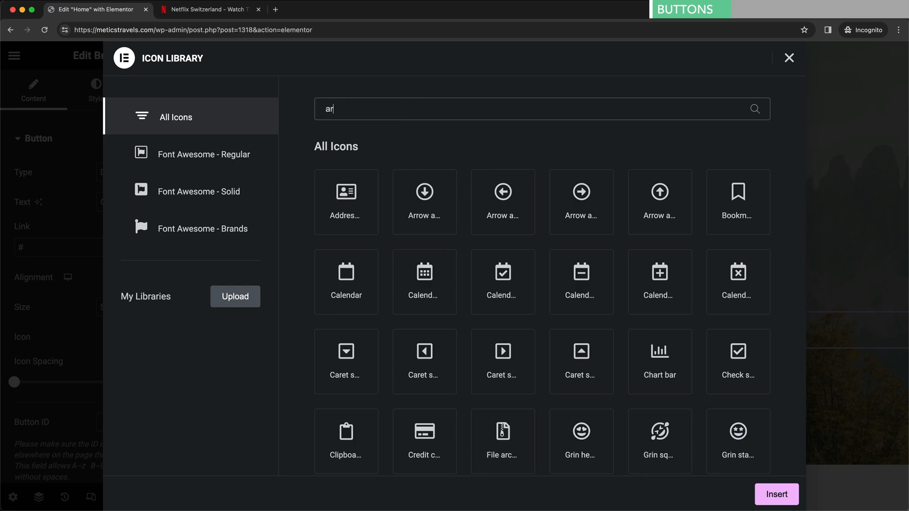
scroll(479, 203, down, 3)
scroll(475, 198, down, 1)
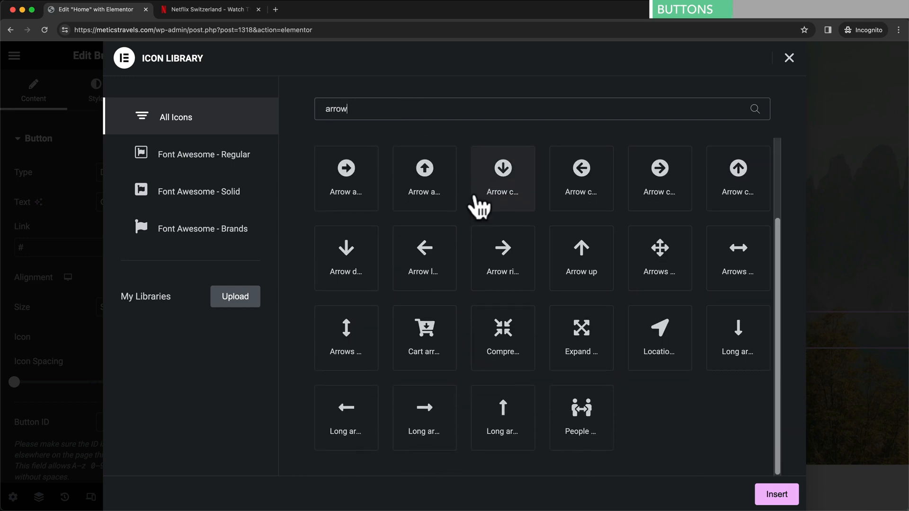
scroll(476, 199, up, 1)
scroll(478, 201, up, 2)
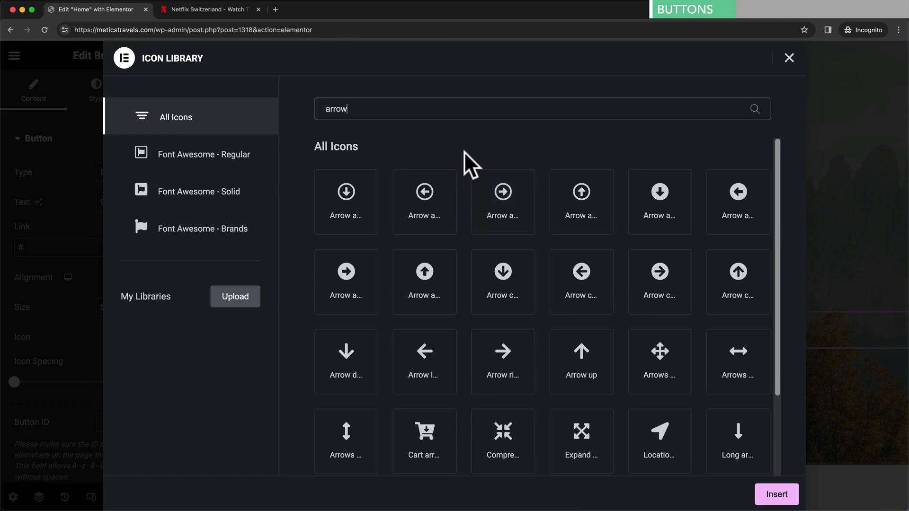
click(508, 367)
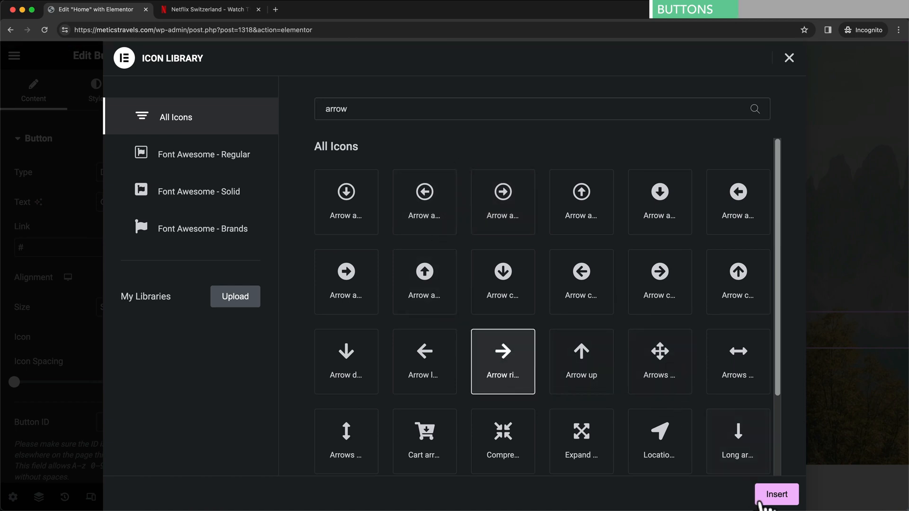
click(773, 497)
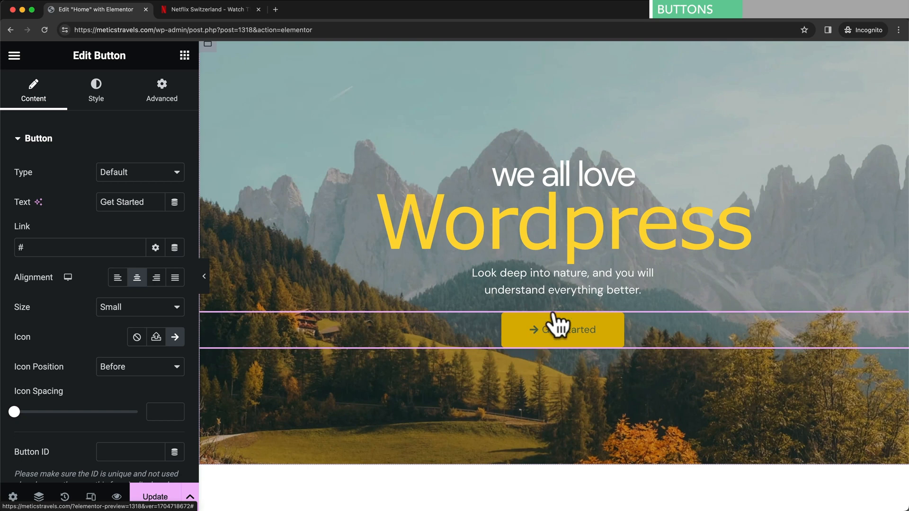
- Place the arrow after the button text with 13 px icon spacing
click(130, 370)
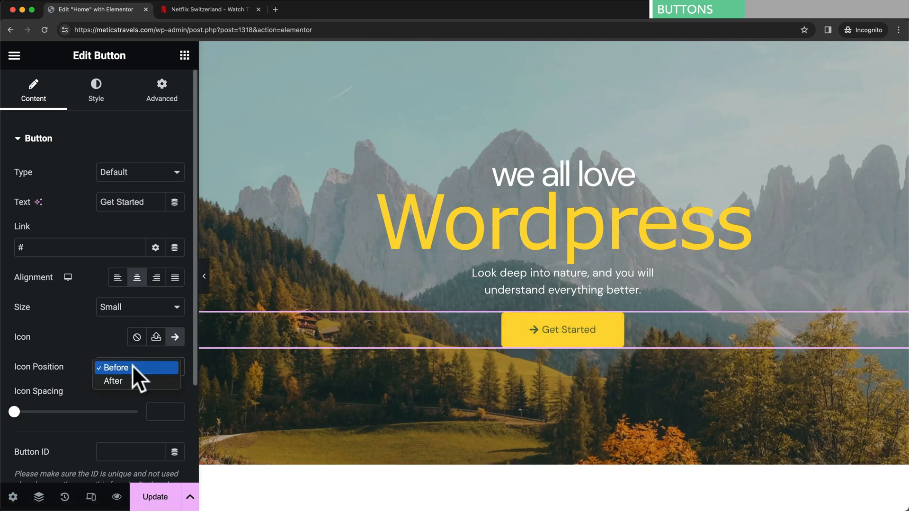
click(132, 381)
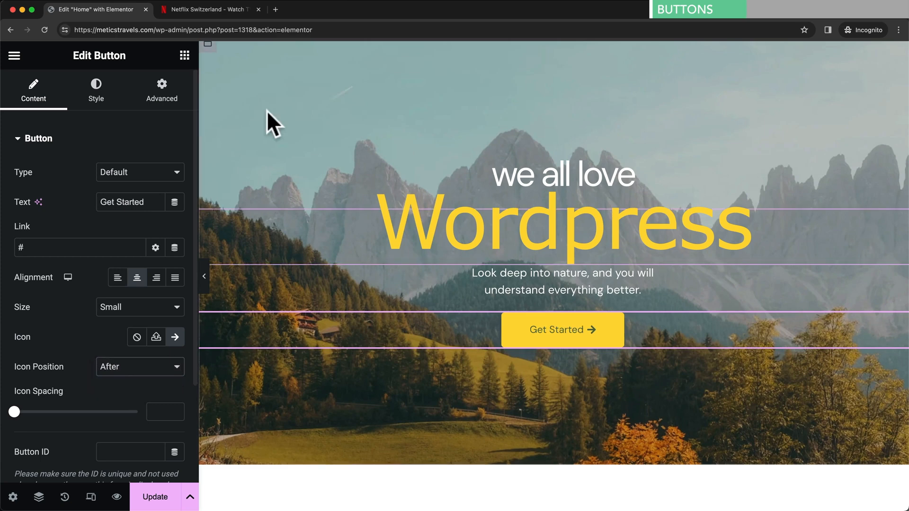
click(223, 6)
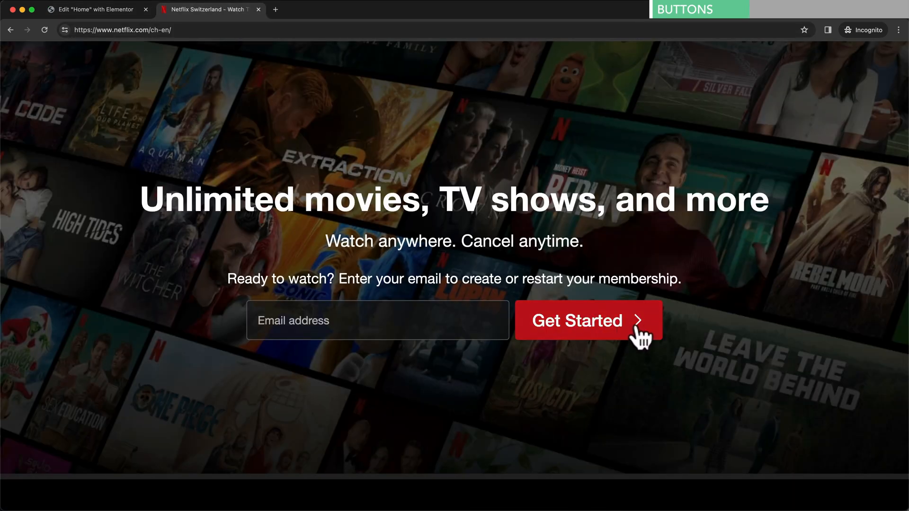
click(127, 7)
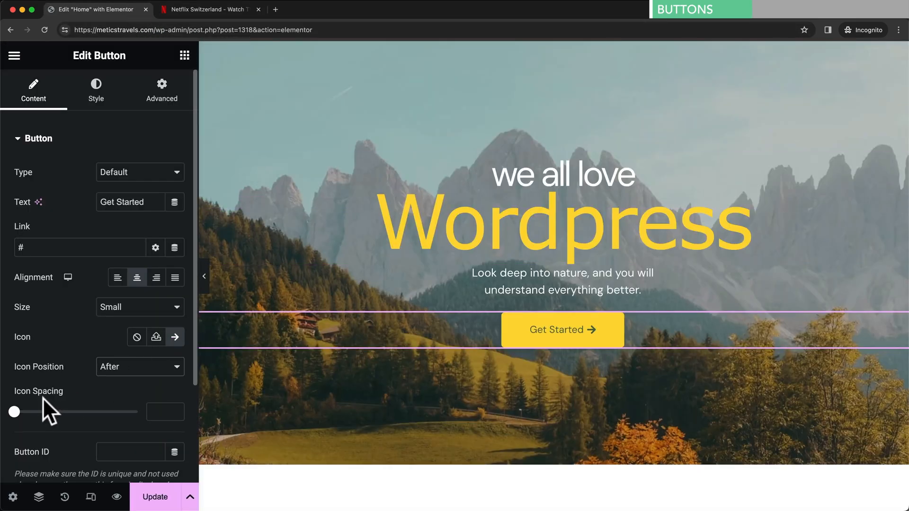
drag(14, 411, 46, 412)
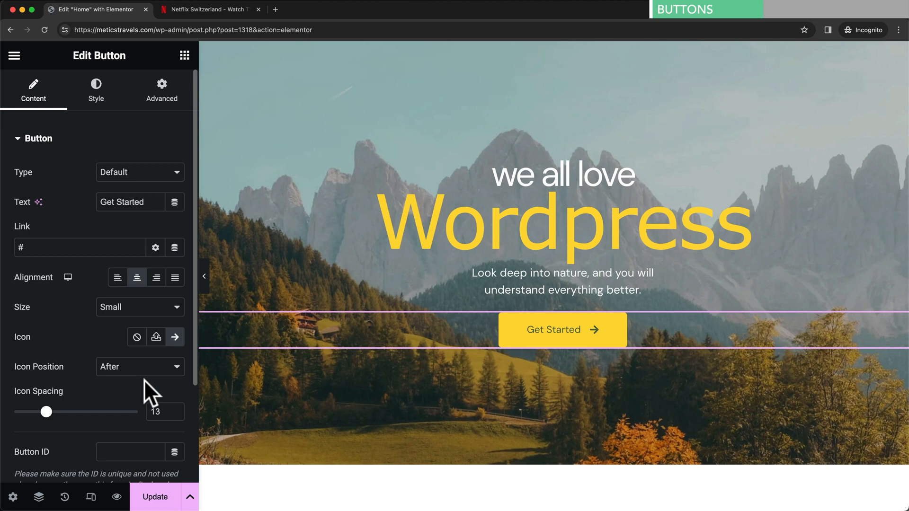
- Link the Get Started button to the Contact page
click(28, 247)
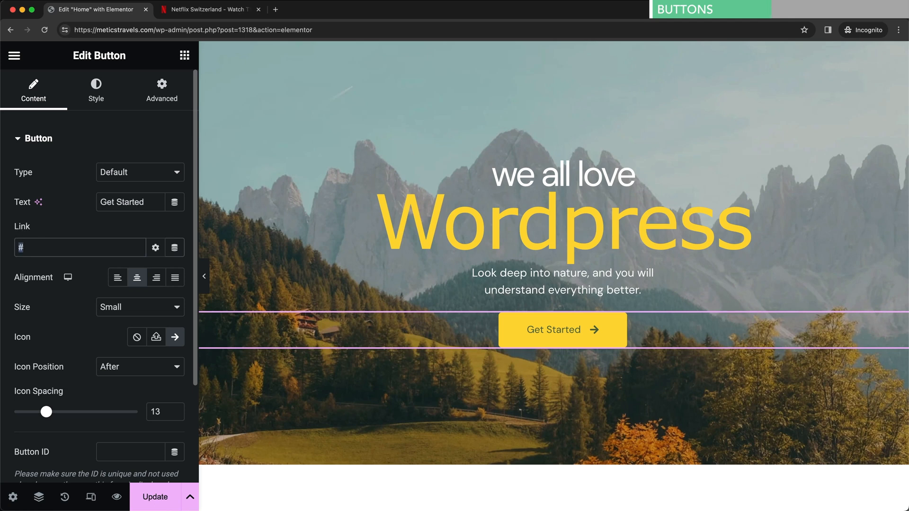
text(act)
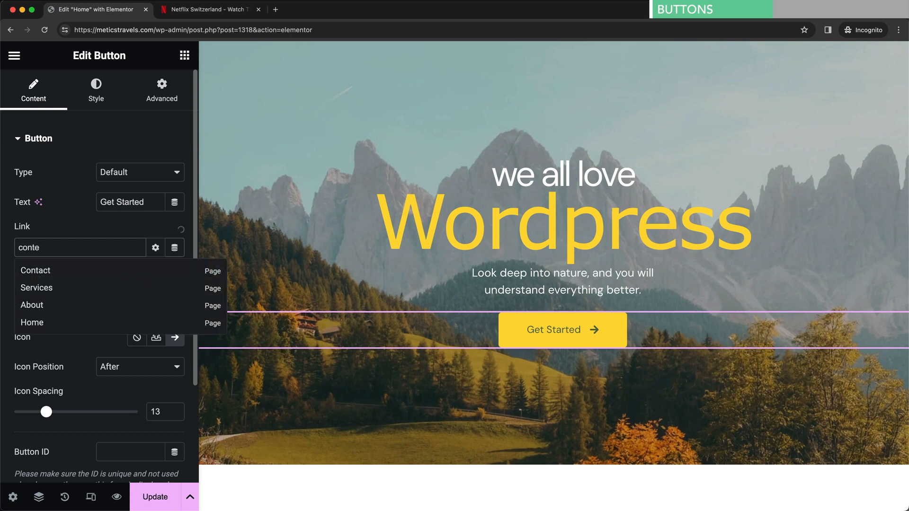
click(51, 272)
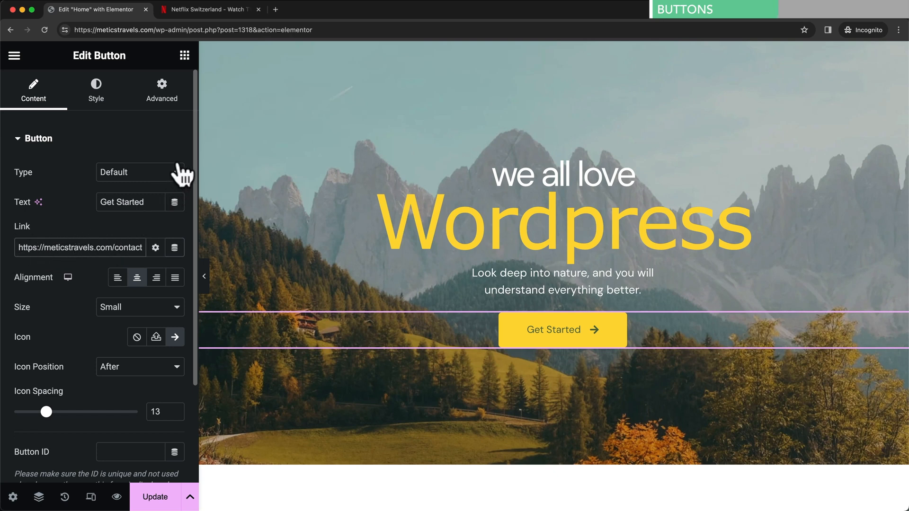
- Open the Get Started button's Style settings and compare it with the Netflix button
click(93, 97)
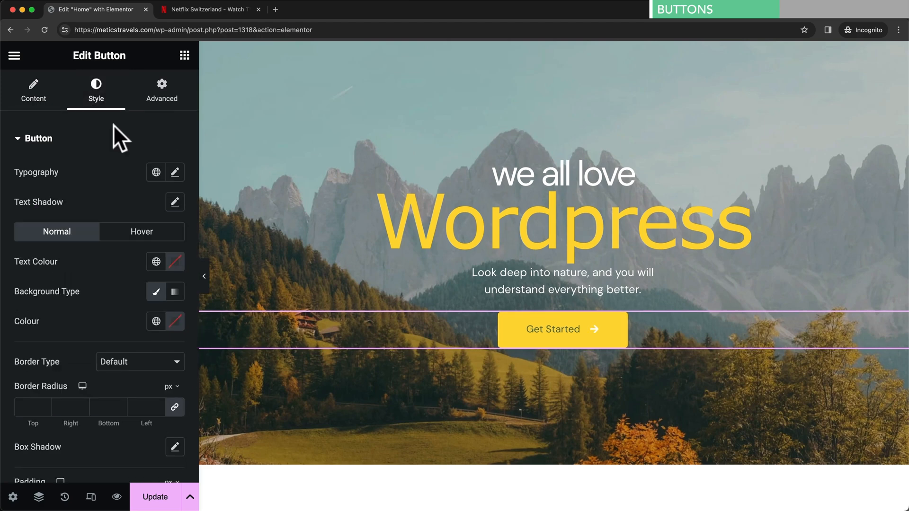
click(230, 11)
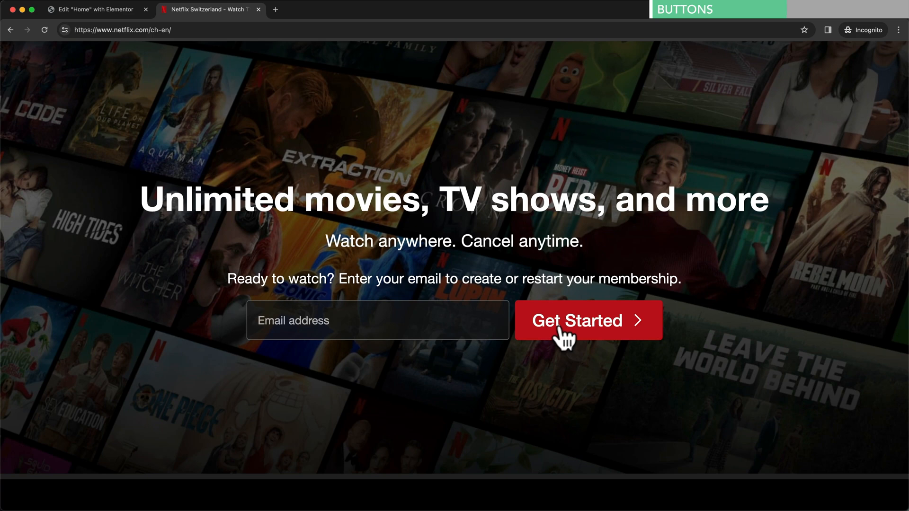
click(123, 12)
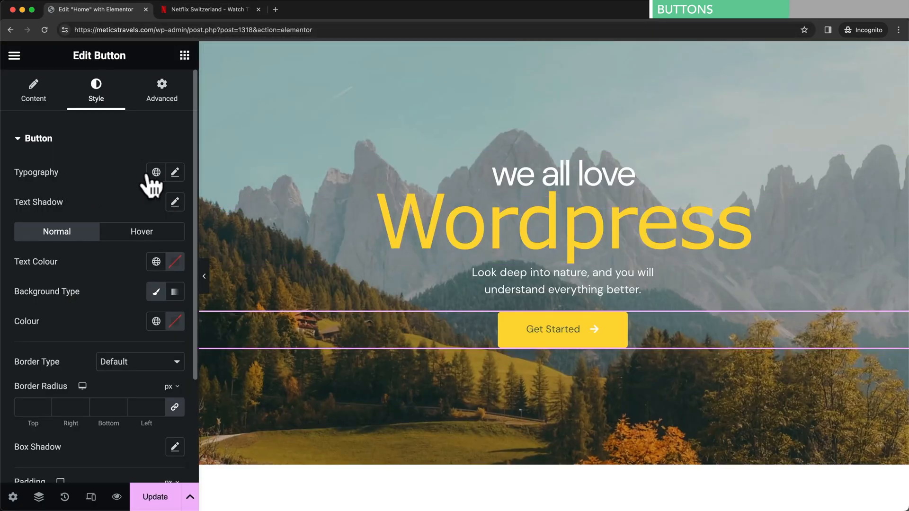
- Set the button text typography to size 23 and weight 600 (Semi Bold)
click(177, 177)
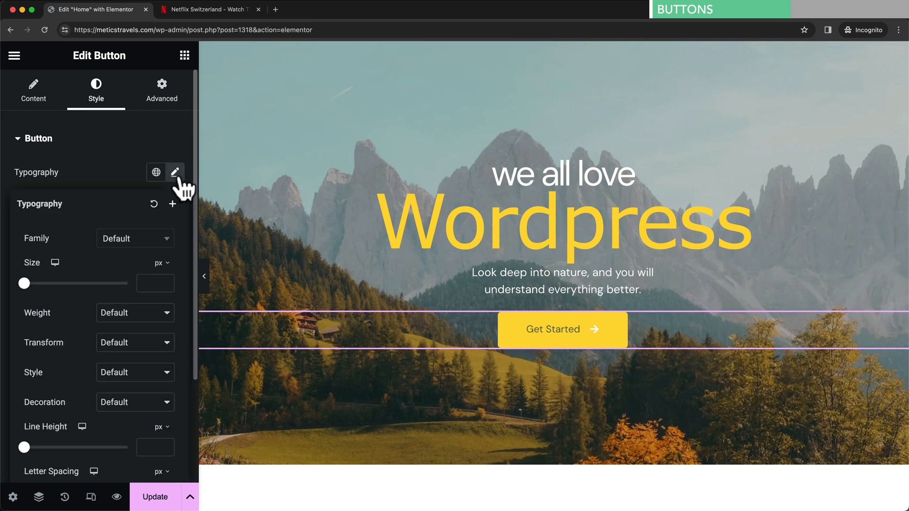
scroll(64, 274, down, 1)
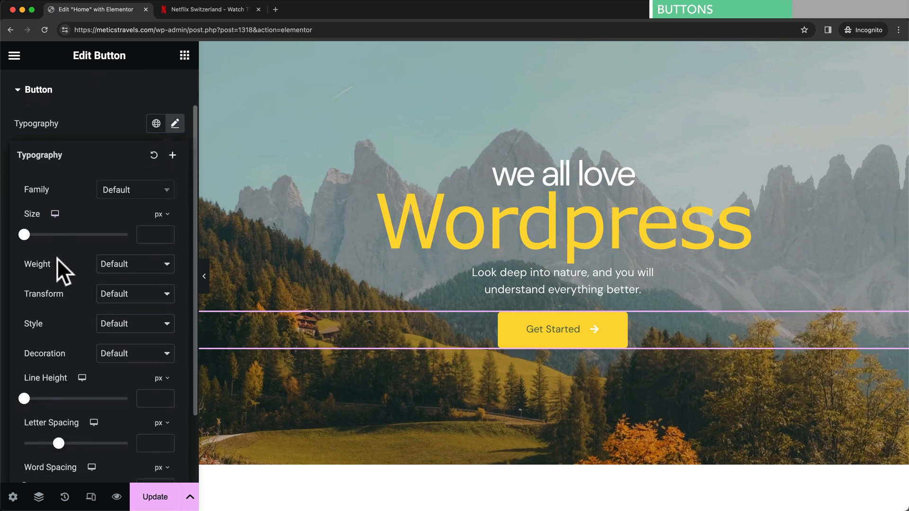
drag(24, 229, 35, 228)
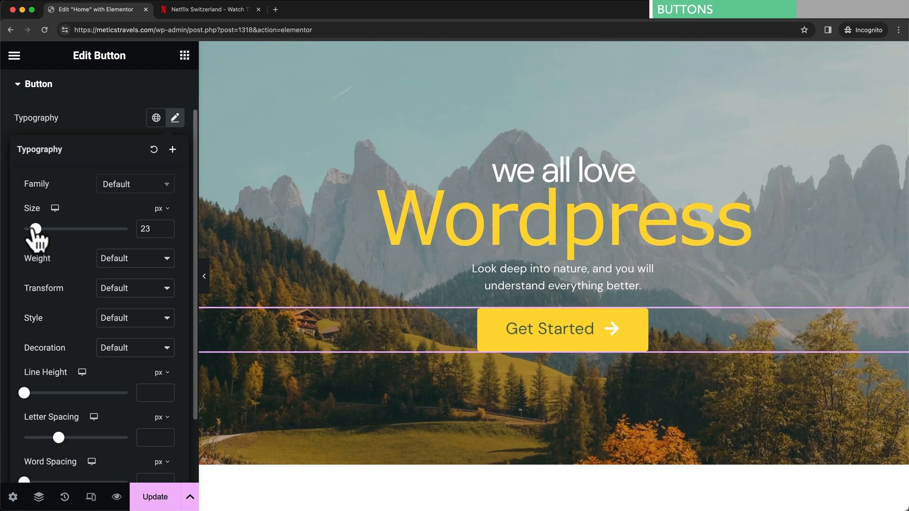
click(114, 258)
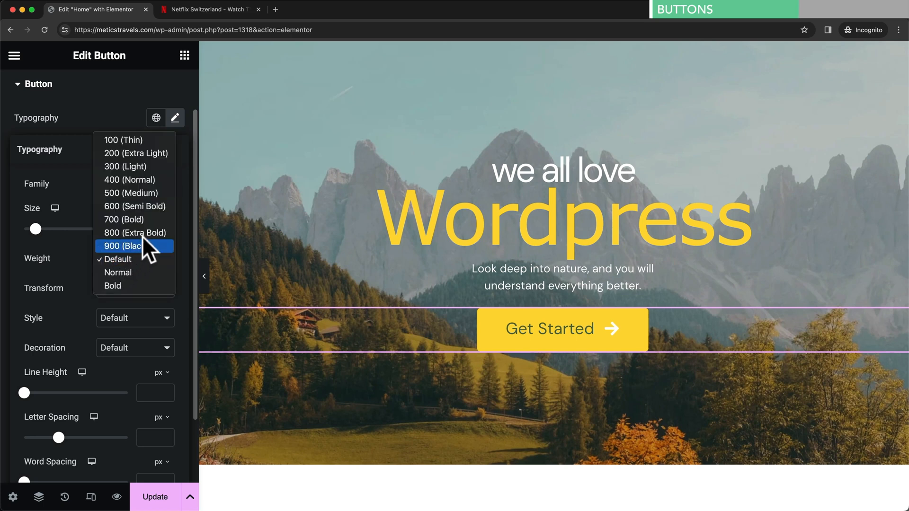
click(147, 205)
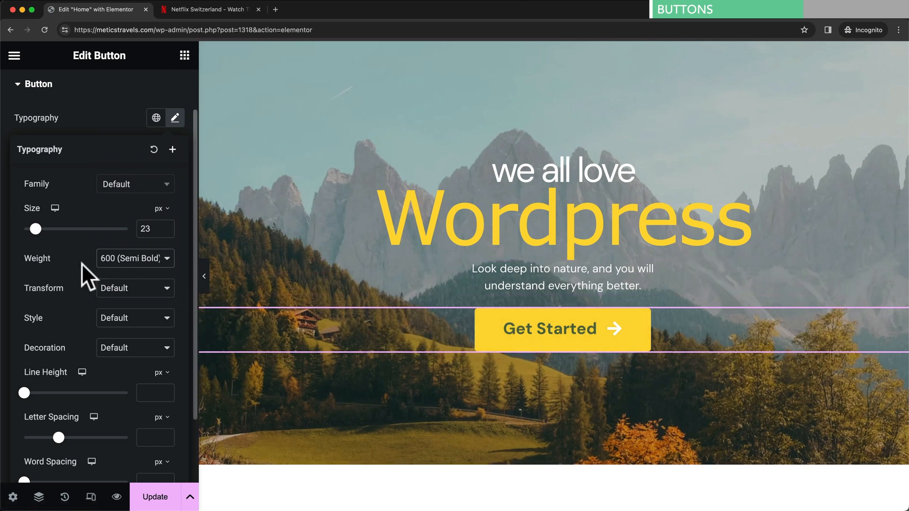
click(177, 122)
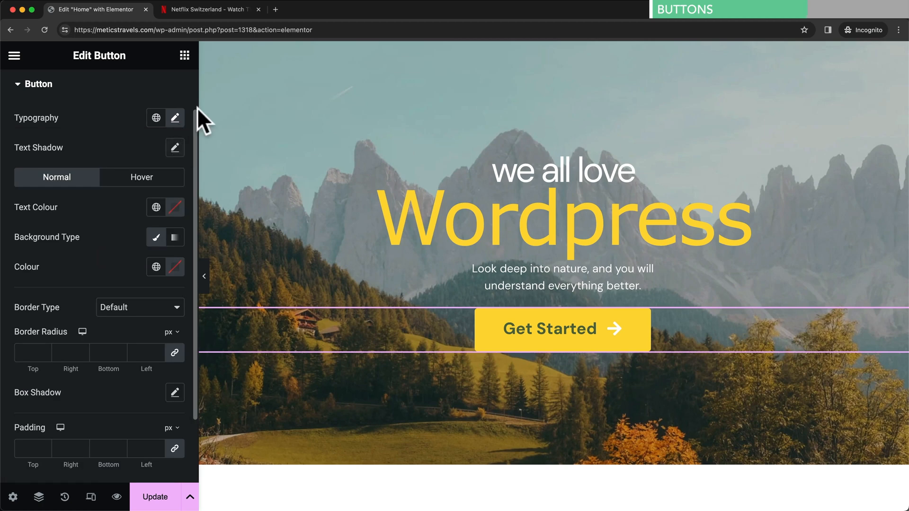
- Check the Netflix button, then make the Get Started button text white (#FFFFFF)
click(206, 10)
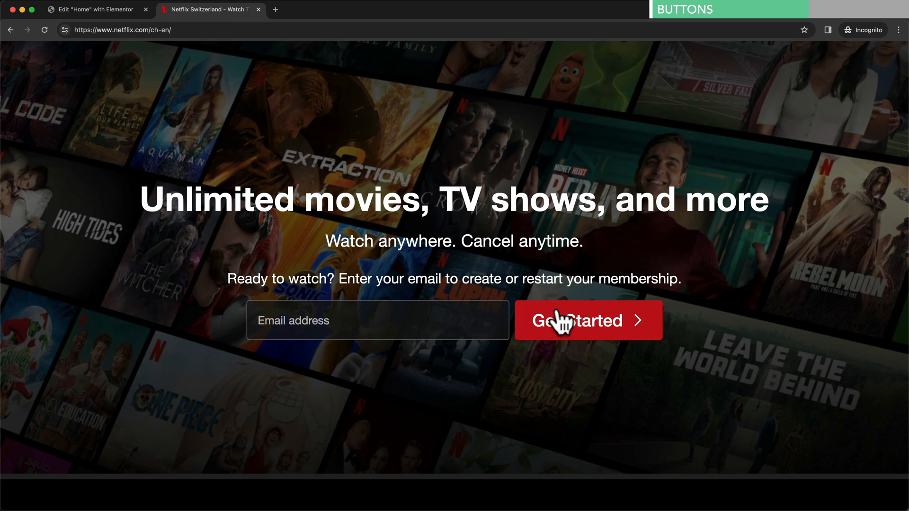
click(120, 12)
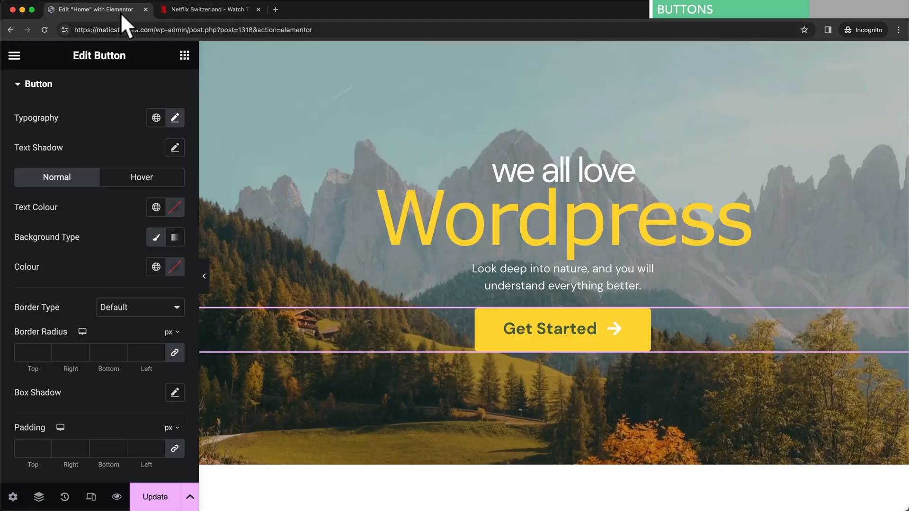
click(176, 211)
drag(161, 271, 83, 258)
click(76, 252)
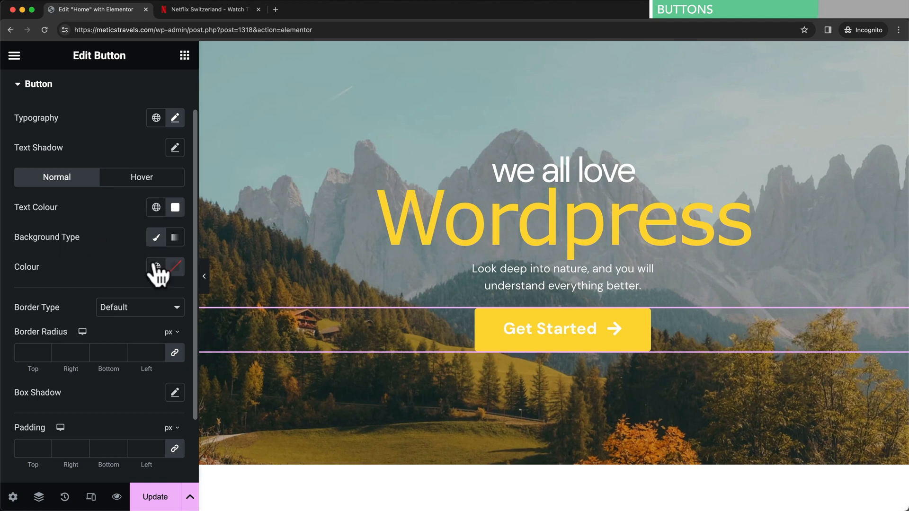
- Set the button background to red #F20202 and compare it against Netflix's button
click(177, 268)
drag(223, 348, 256, 332)
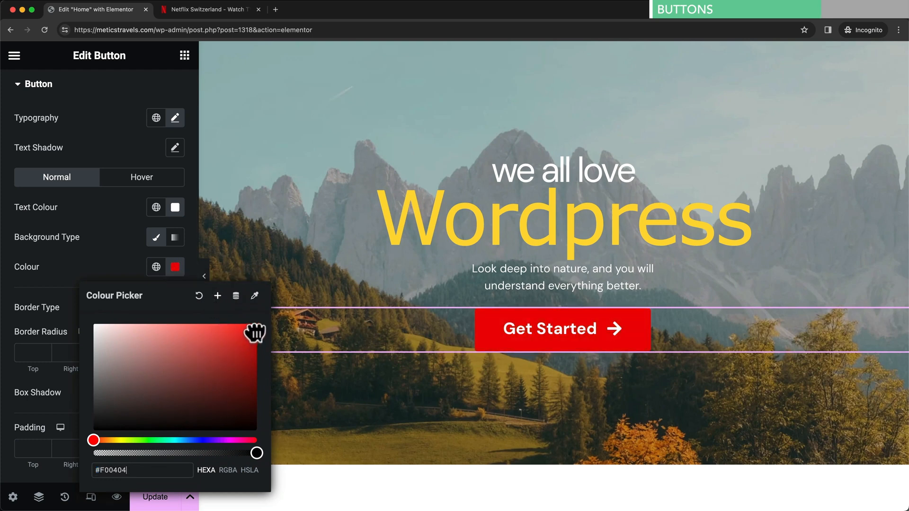
click(116, 261)
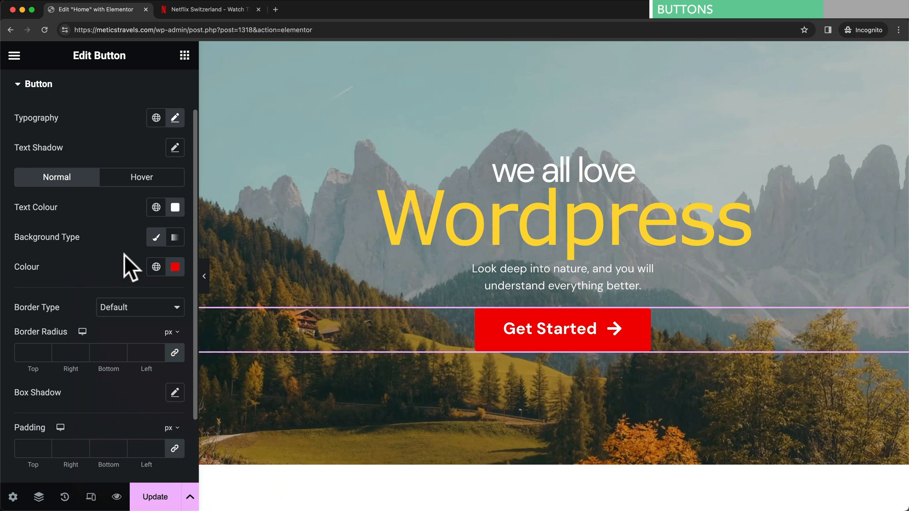
click(217, 8)
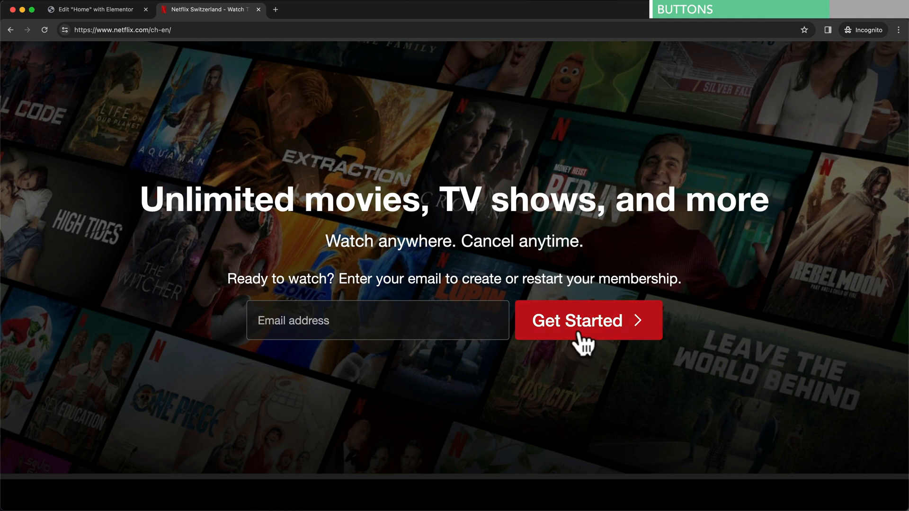
click(119, 14)
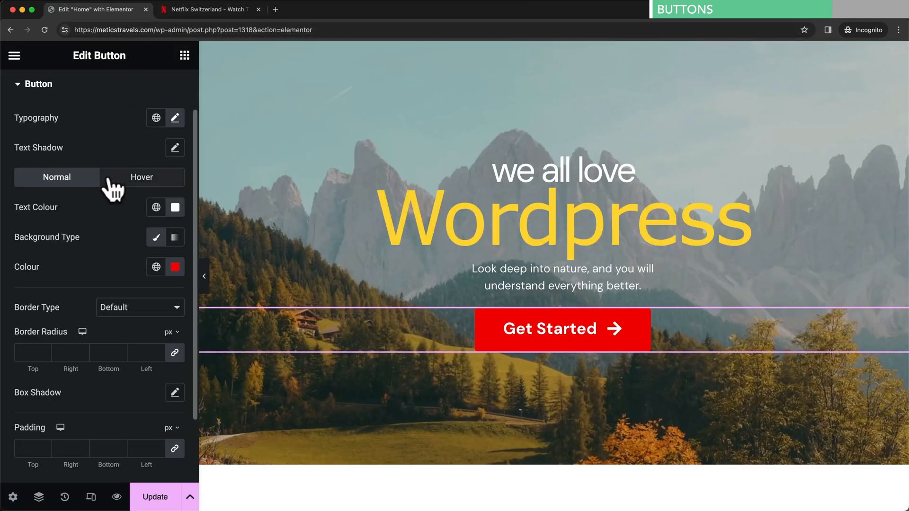
- Give the button's hover state a darker red background colour
click(134, 182)
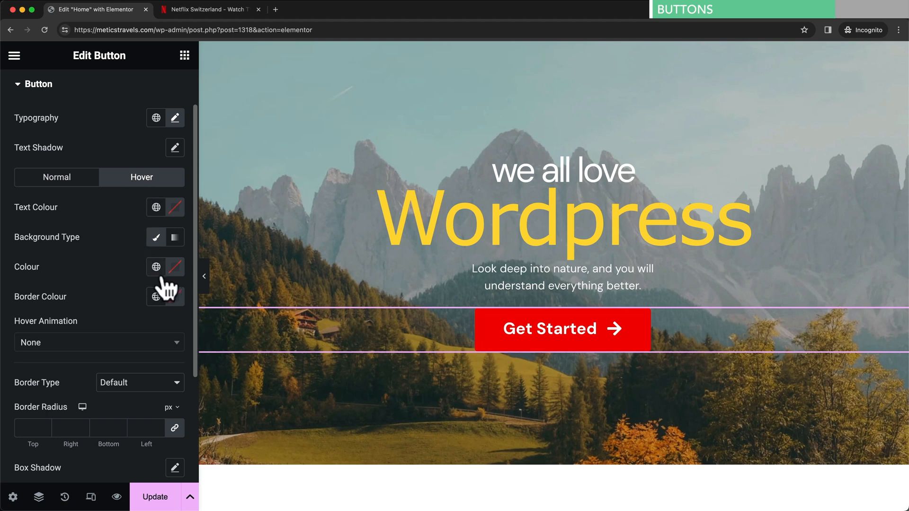
click(174, 269)
drag(250, 347, 255, 346)
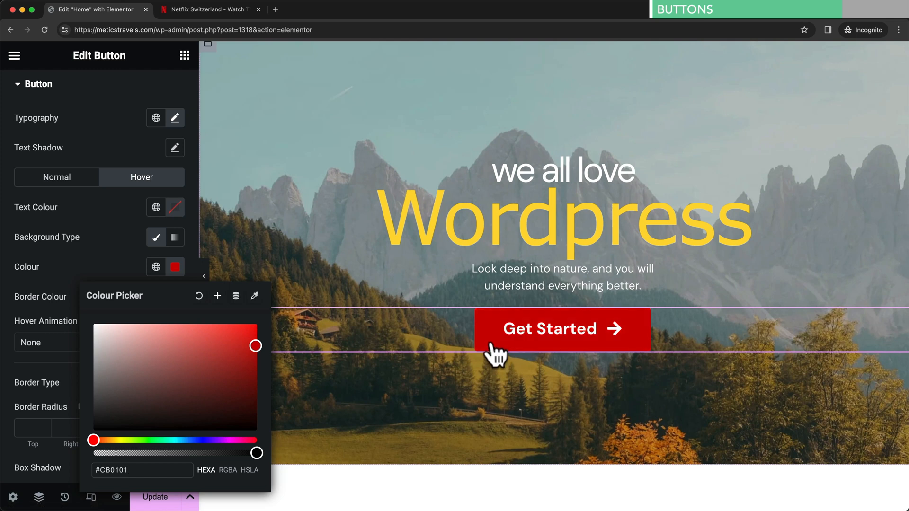
click(120, 267)
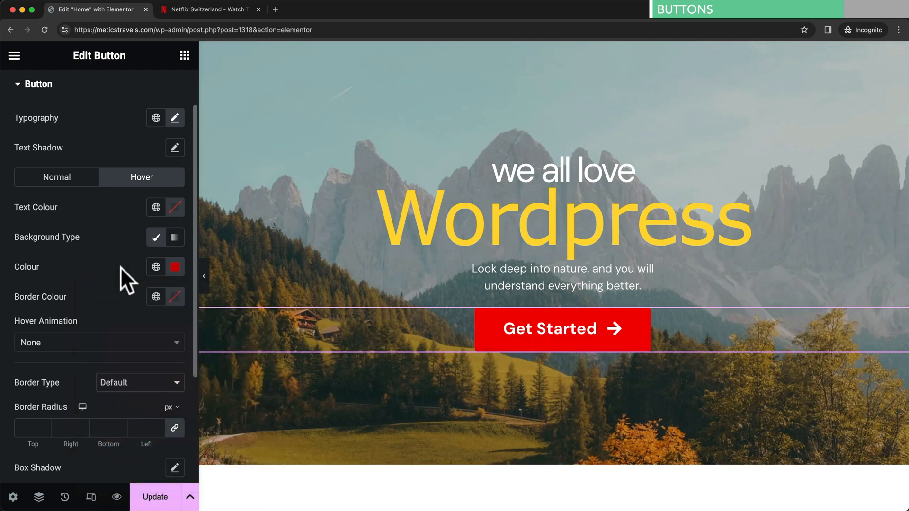
- Try a Shrink hover animation, revert it to None, and compare with Netflix's button
scroll(120, 266, down, 3)
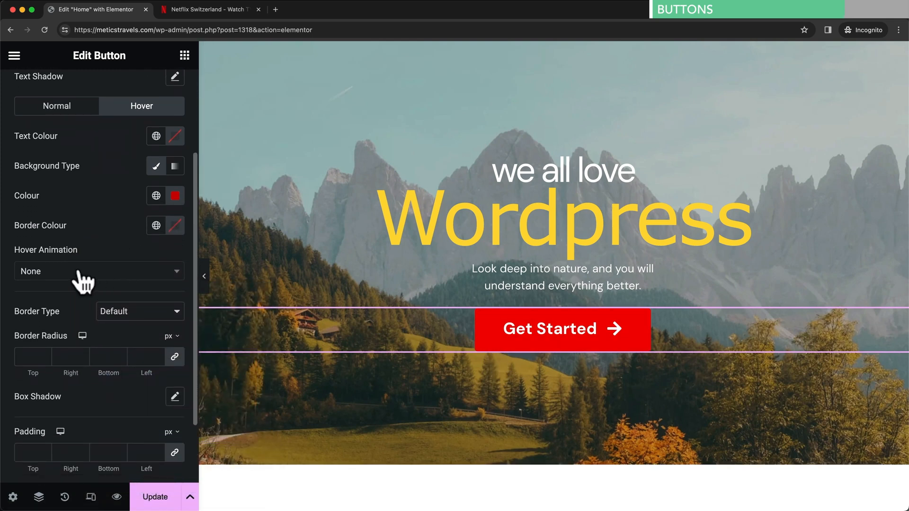
click(31, 281)
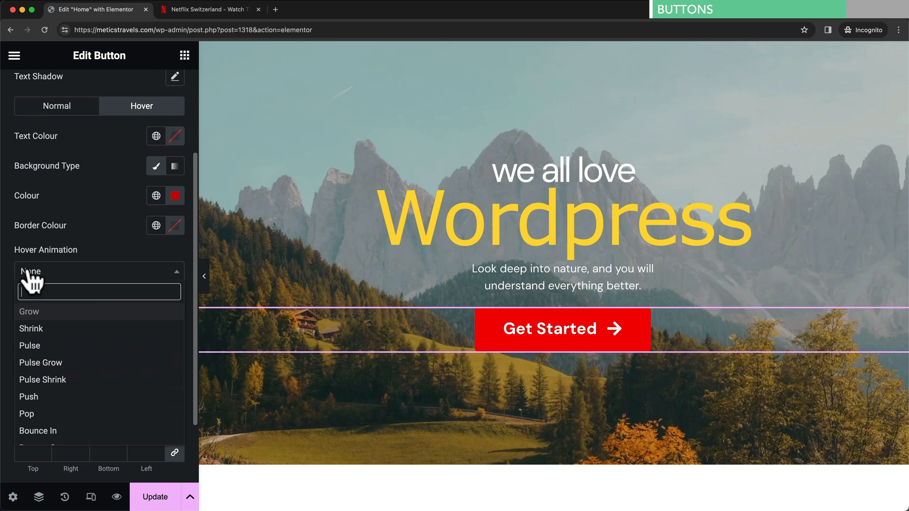
click(66, 331)
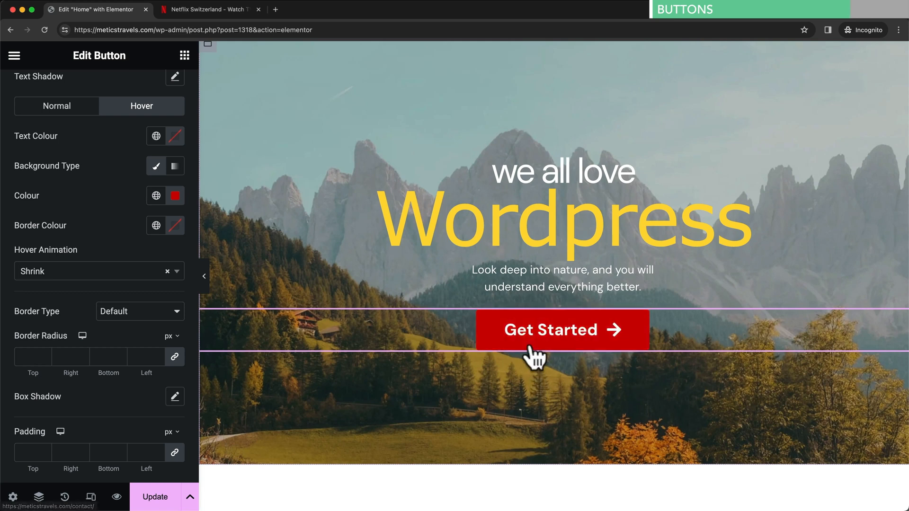
click(167, 272)
click(83, 303)
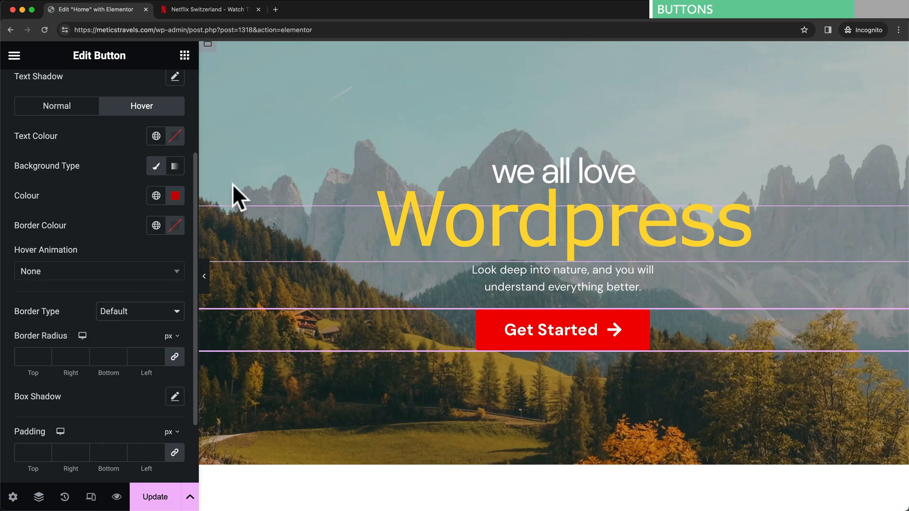
click(235, 14)
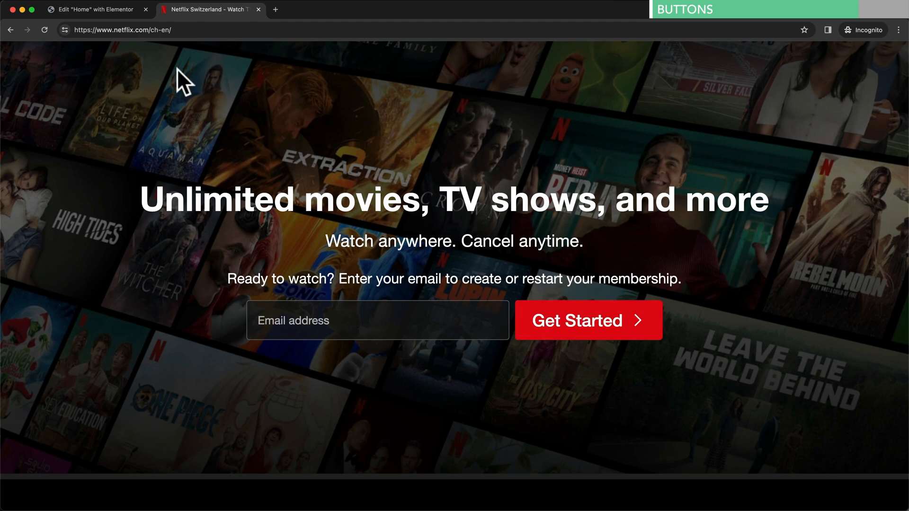
click(115, 9)
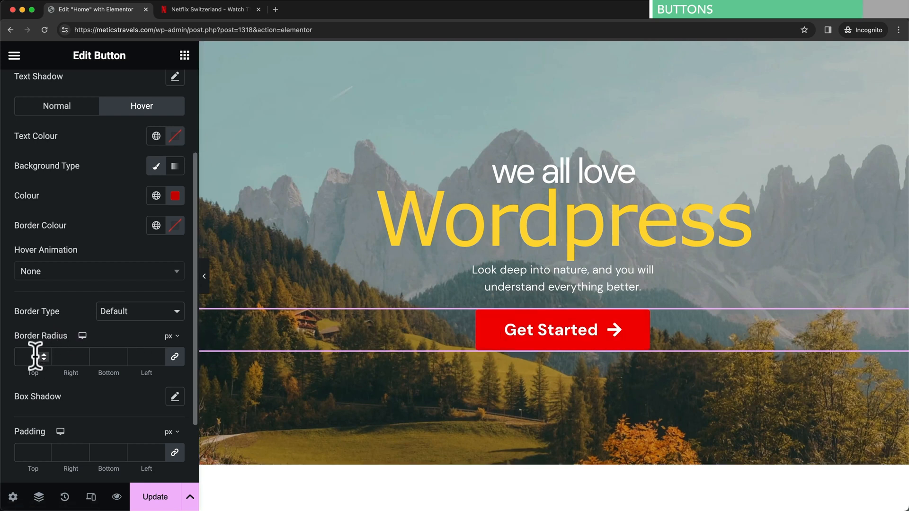
- Set the Get Started button's linked border radius to 5 px and compare with Netflix
text(15)
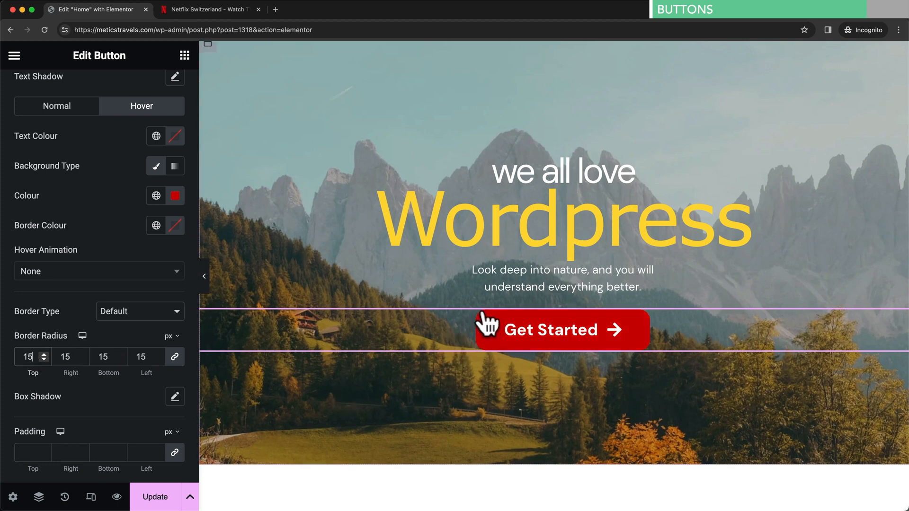
double_click(32, 357)
text(2)
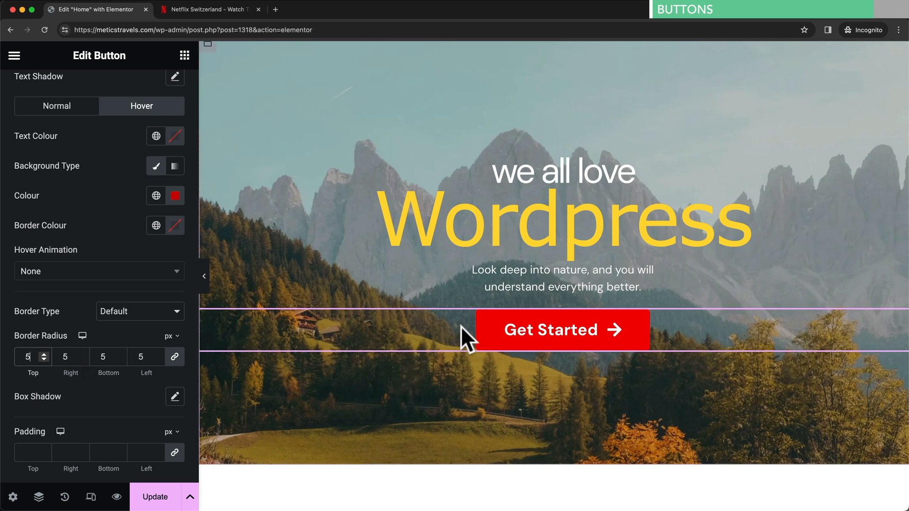
click(212, 9)
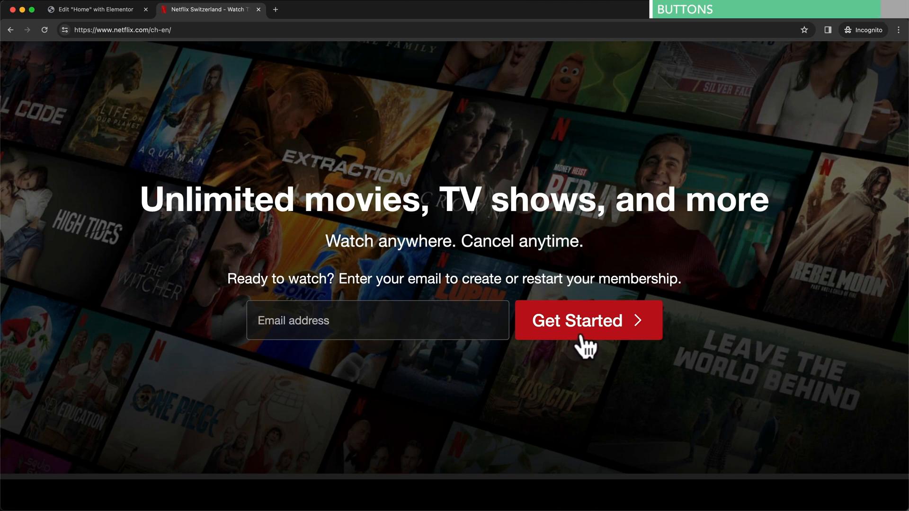
click(111, 14)
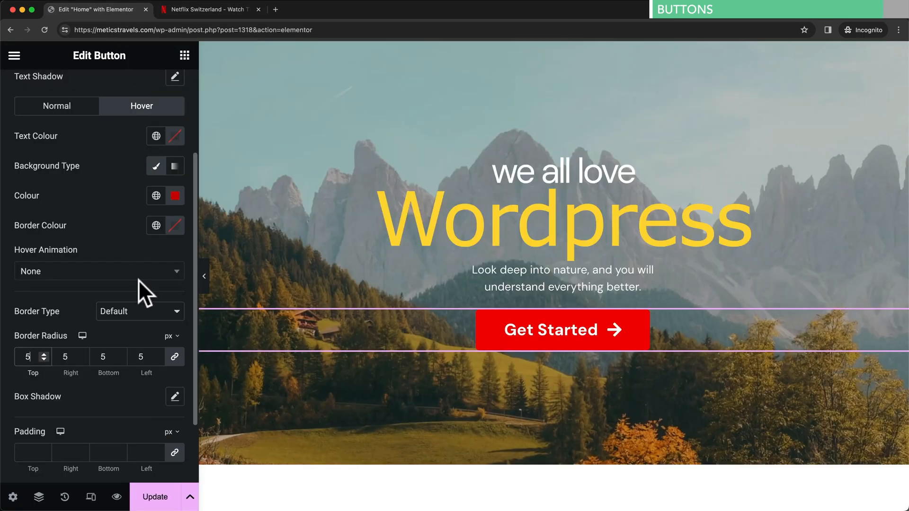
- Unlink the padding and set Top 15, Bottom 15, Right 25, Left 25, then view Netflix
scroll(113, 417, down, 2)
scroll(115, 416, down, 1)
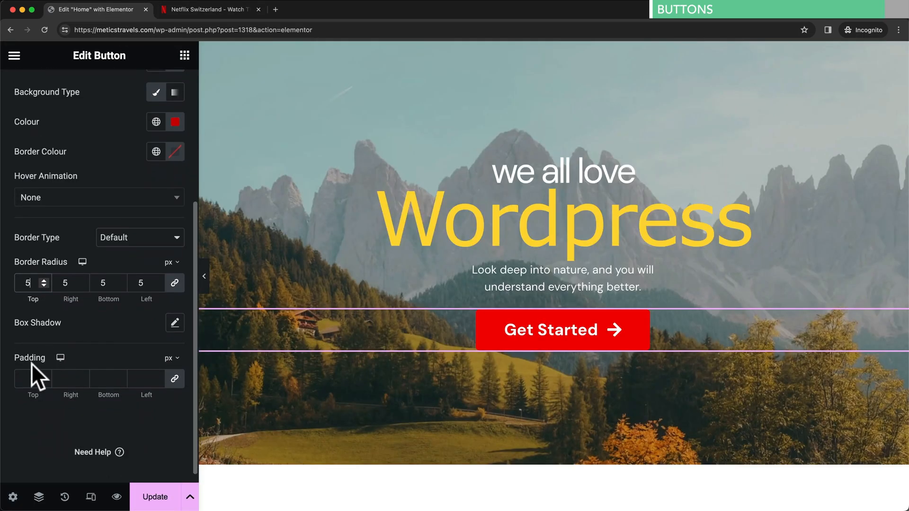
click(174, 379)
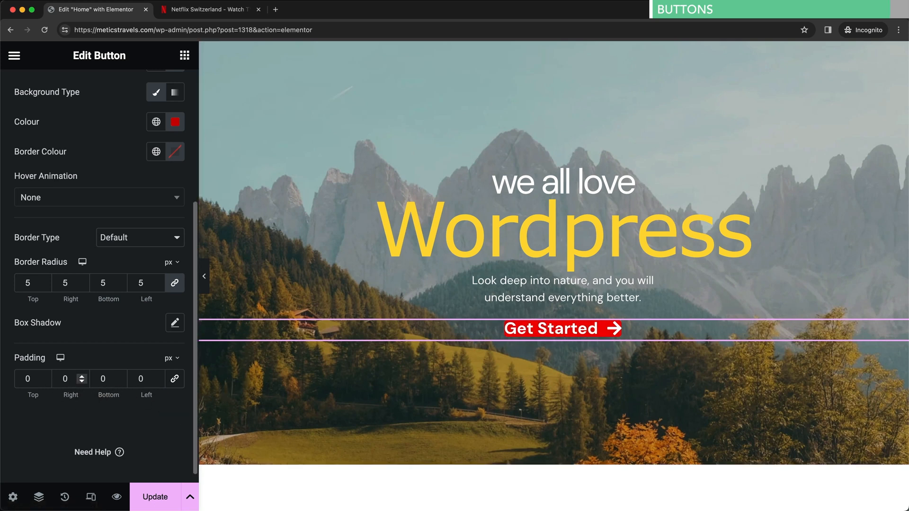
double_click(34, 377)
text(15)
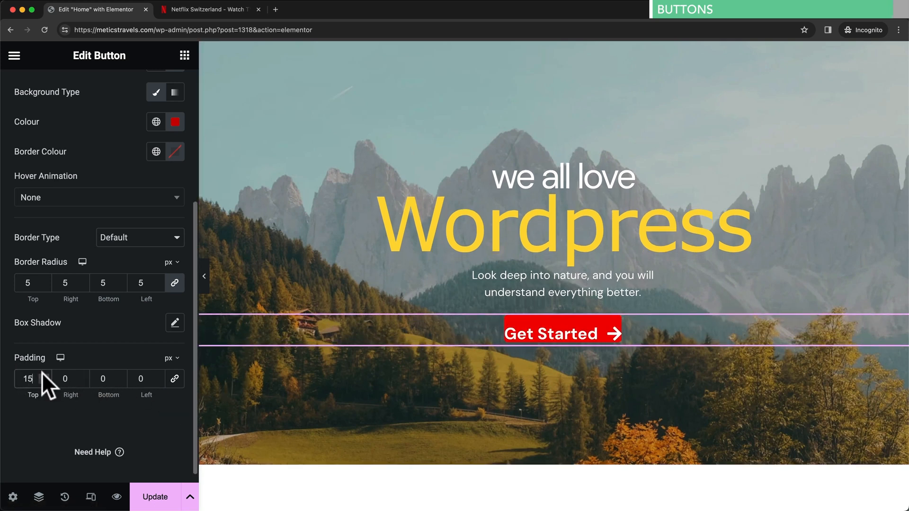
click(105, 377)
text(15)
click(73, 379)
text(25)
double_click(137, 379)
text(25)
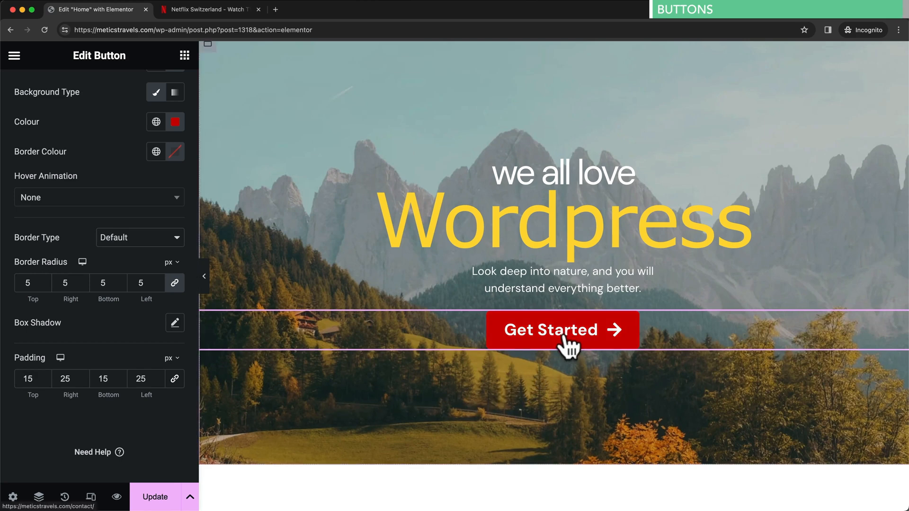
click(226, 13)
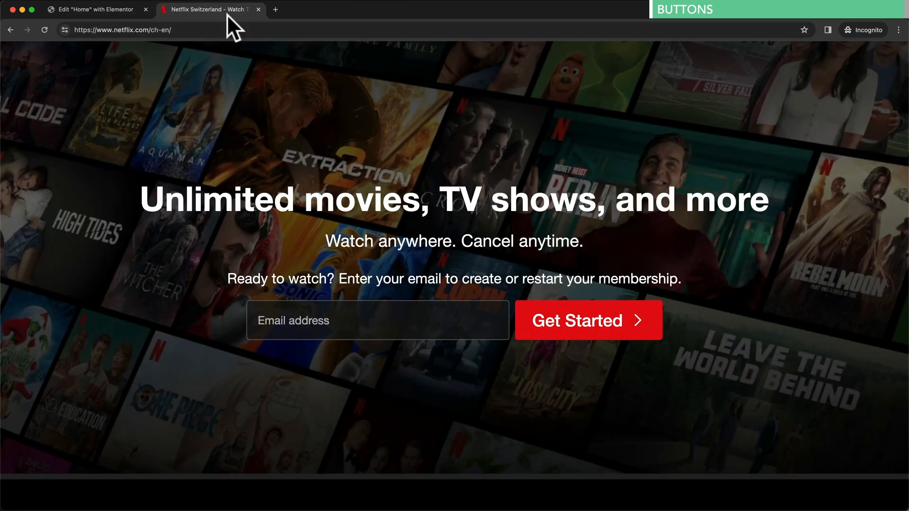
- Return to the Elementor editor, scroll to About Us, and select the fern photo to edit
click(123, 8)
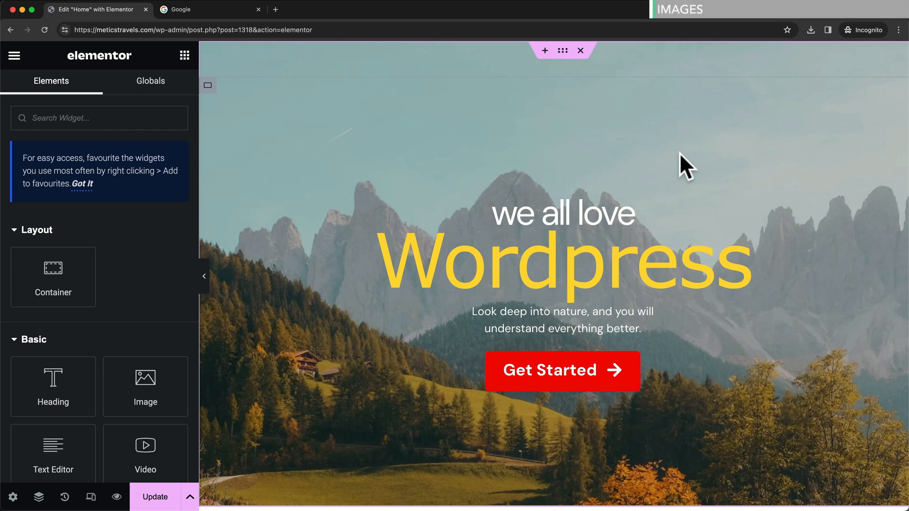
scroll(680, 153, down, 10)
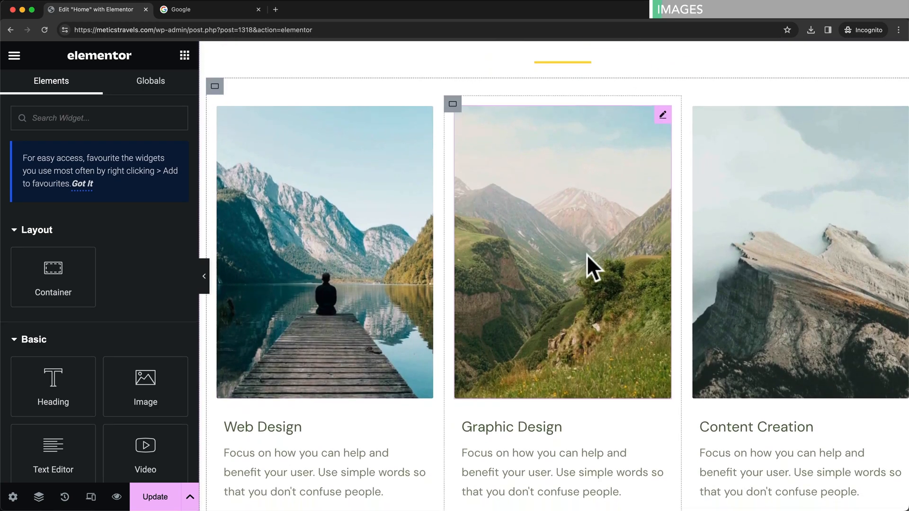
scroll(589, 264, down, 9)
scroll(588, 257, down, 6)
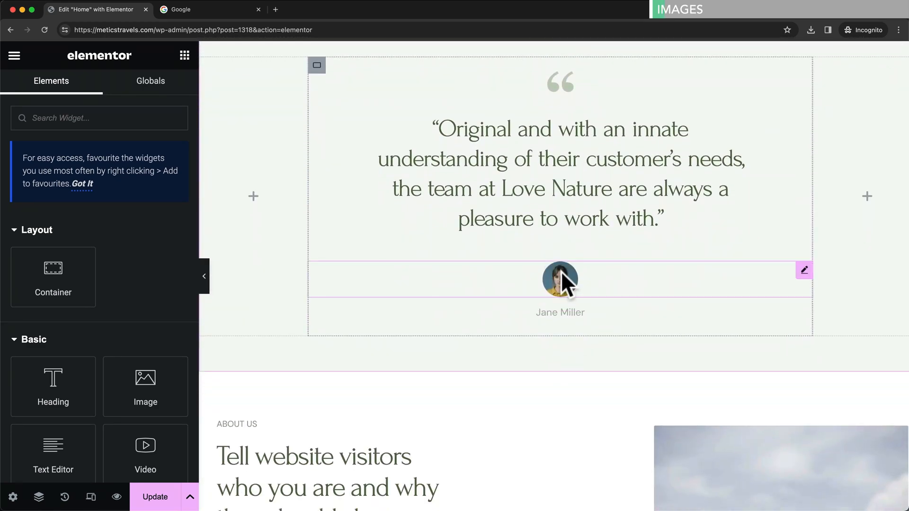
scroll(663, 303, down, 5)
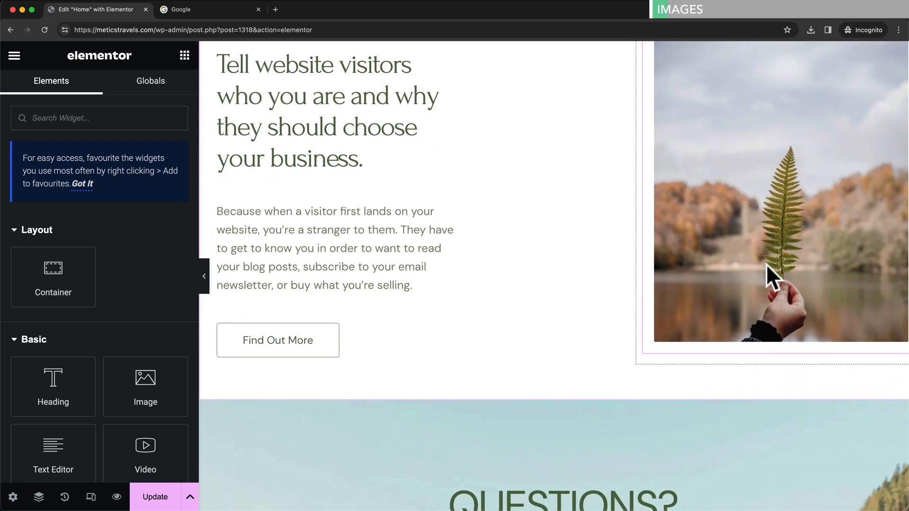
scroll(766, 268, up, 2)
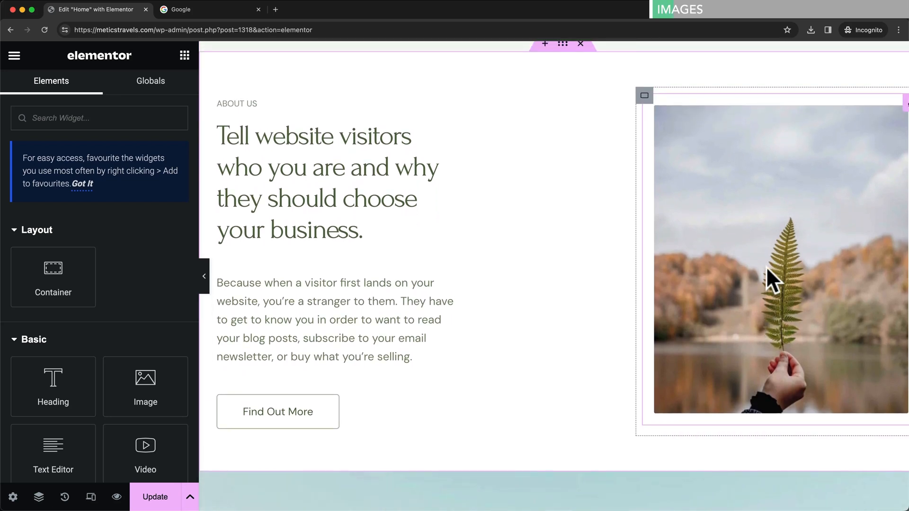
click(572, 271)
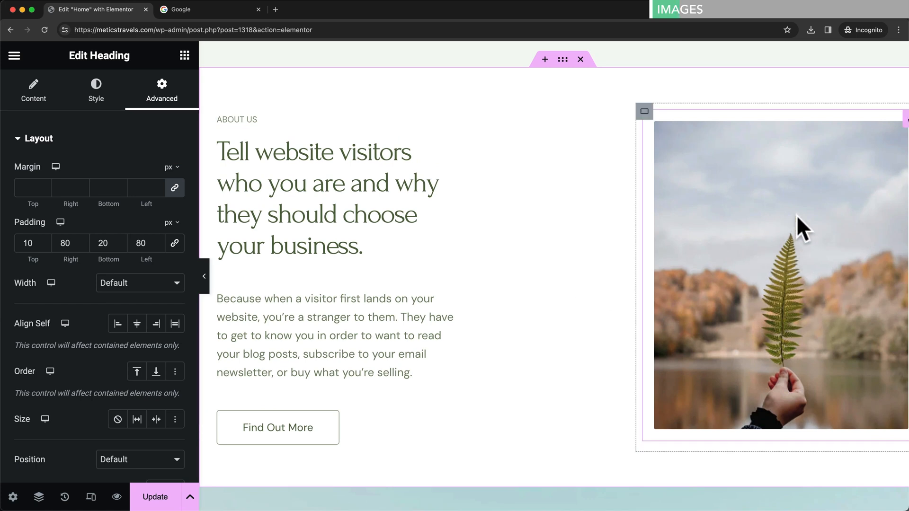
click(746, 164)
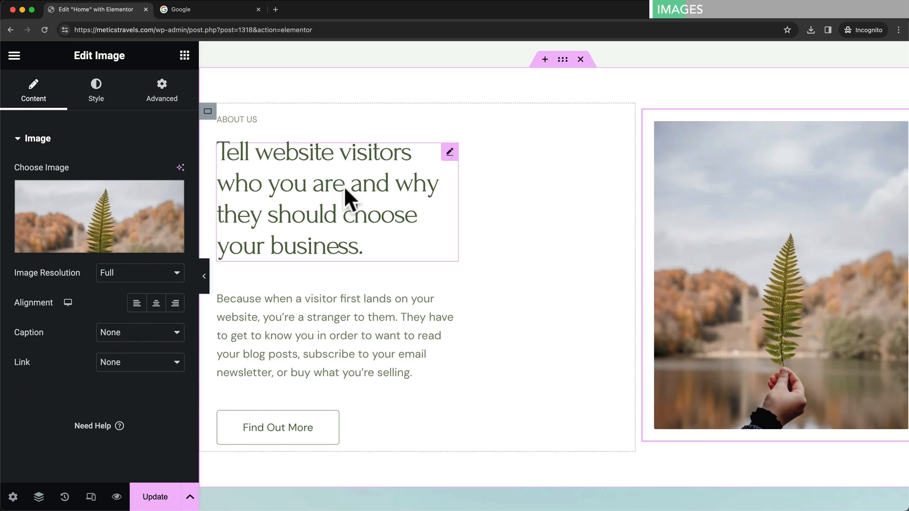
mouse_move(156, 217)
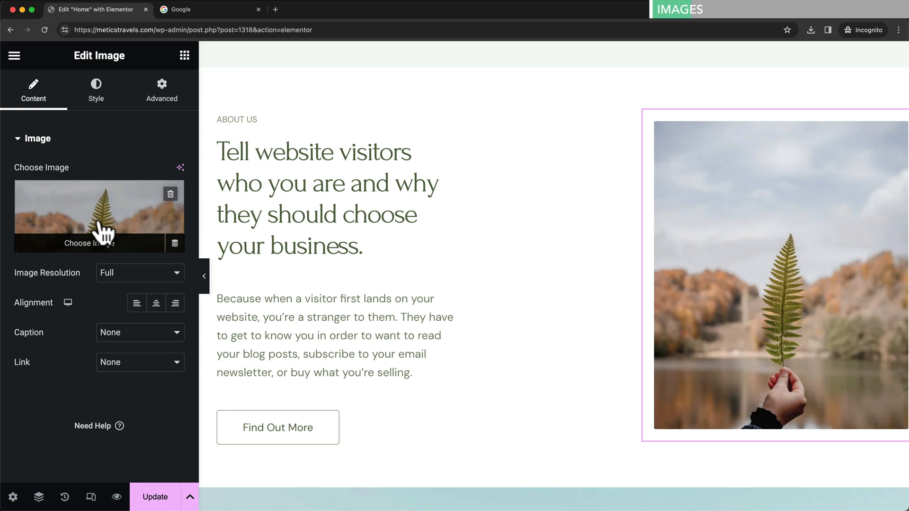
- Open the media picker for the About Us image and browse the Media Library uploads
click(98, 248)
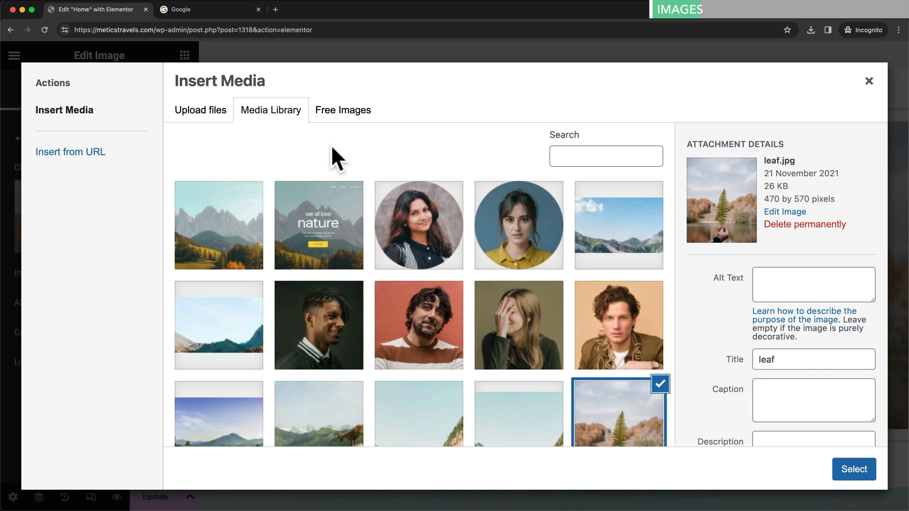
scroll(475, 268, down, 5)
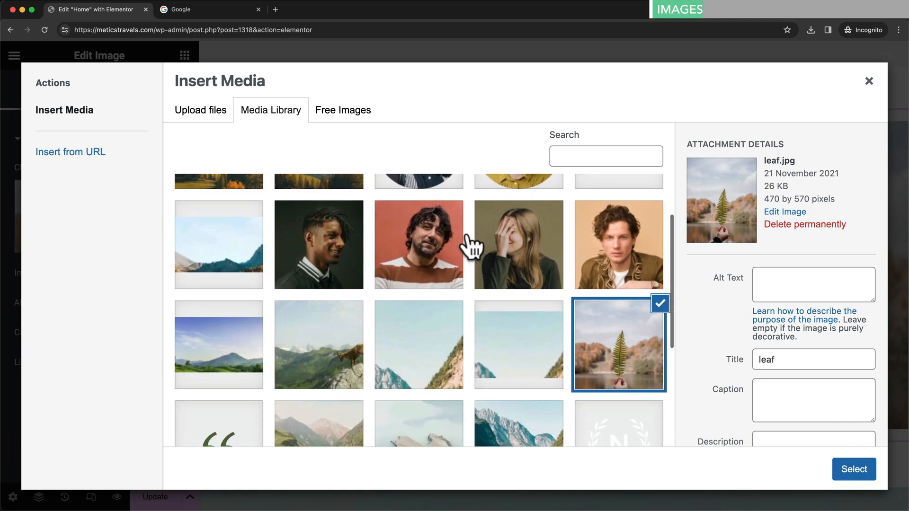
scroll(457, 309, down, 4)
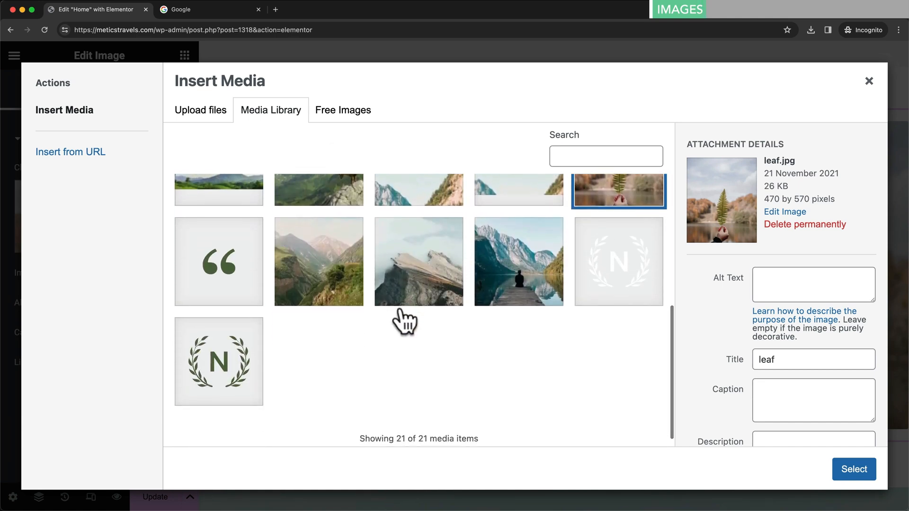
scroll(401, 321, up, 3)
scroll(407, 324, up, 4)
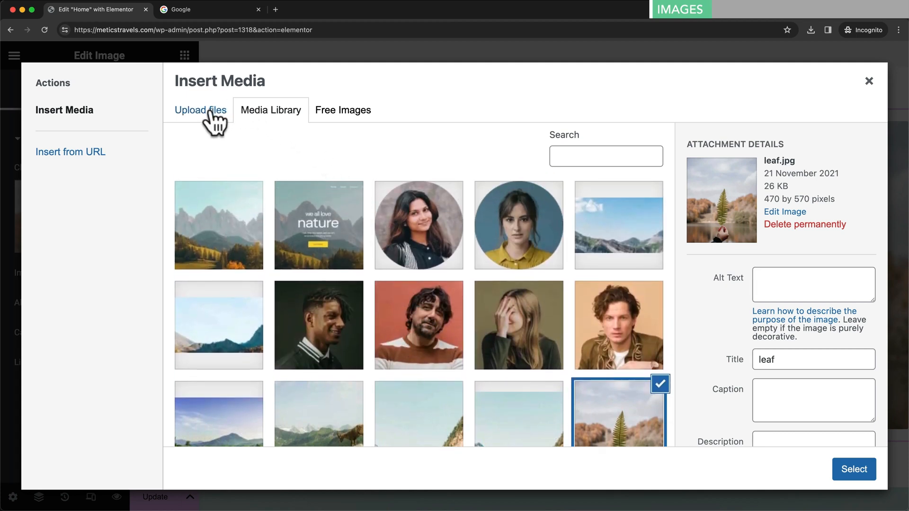
click(190, 116)
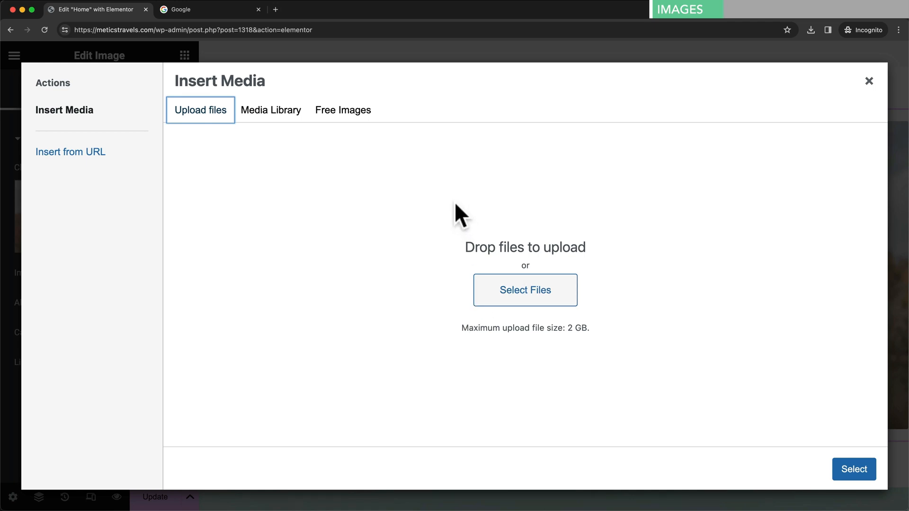
- Search the Free Images tab for nature stock photos
click(344, 114)
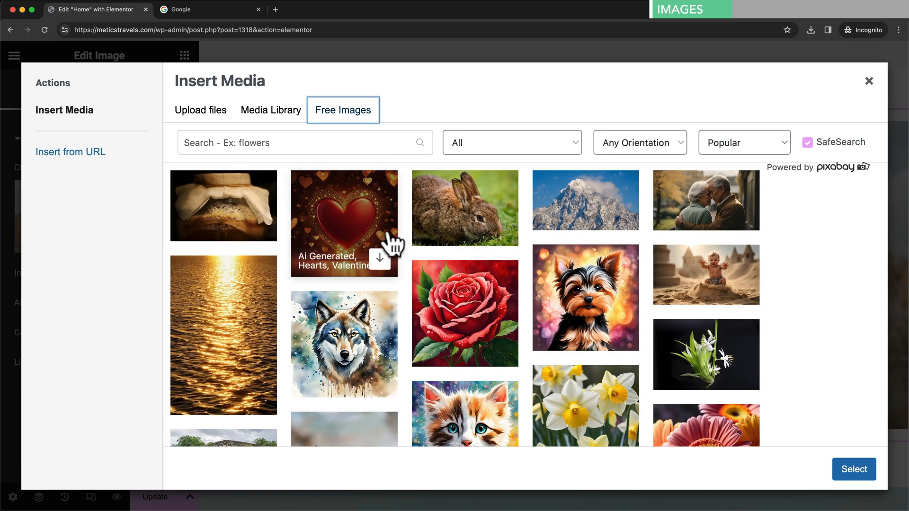
click(312, 146)
text(nature)
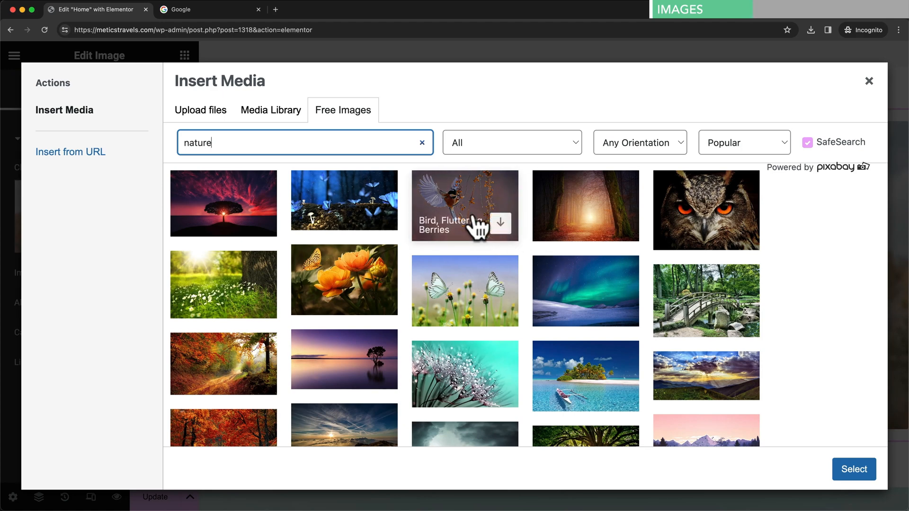
click(226, 11)
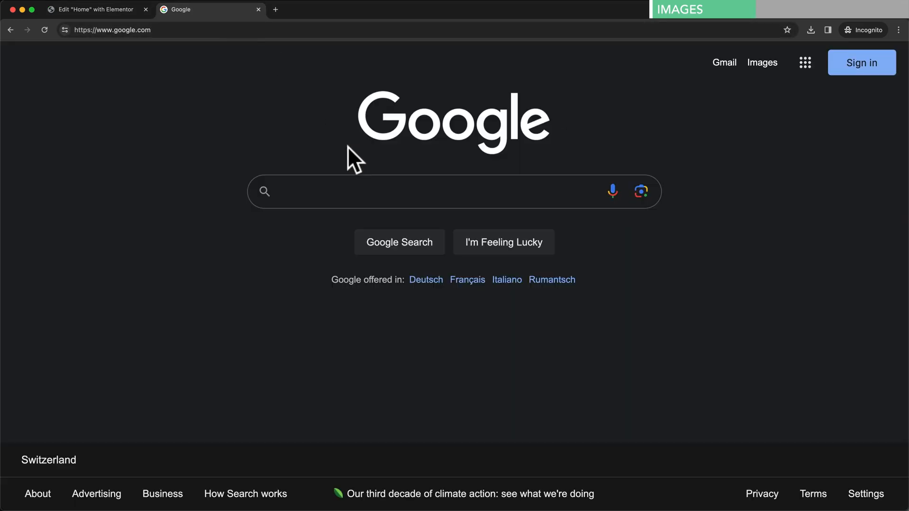
- Search Google for 'copyright free images' and skim the Unsplash, Pixabay and Pexels results
text(copyrihh)
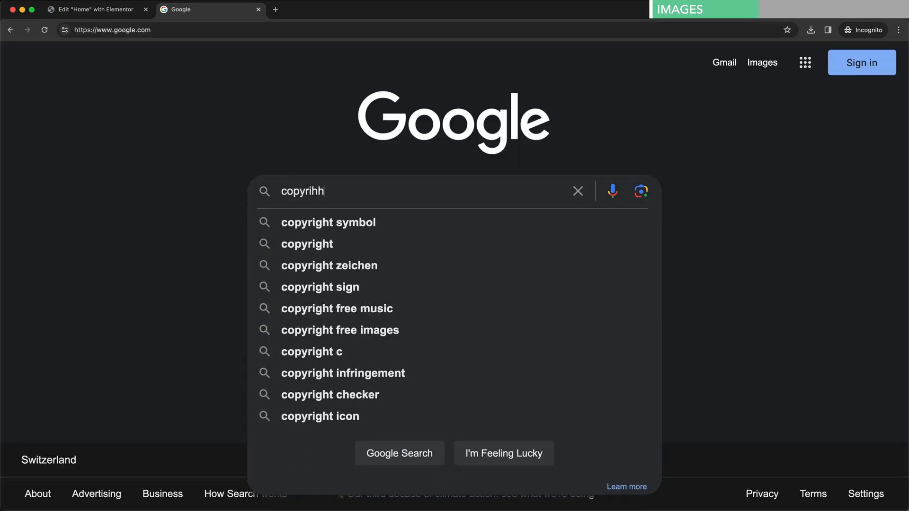
key(BackSpace)
key(BackSpace)
text(ght )
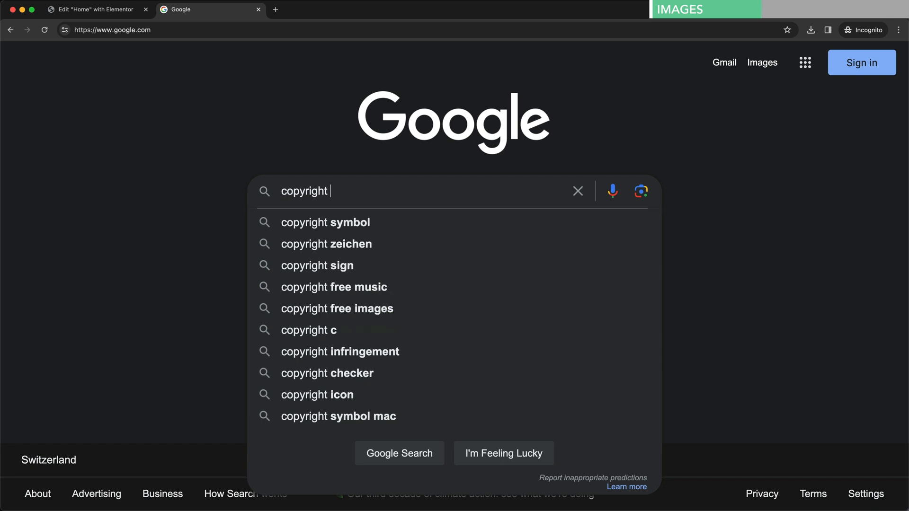
text(free images)
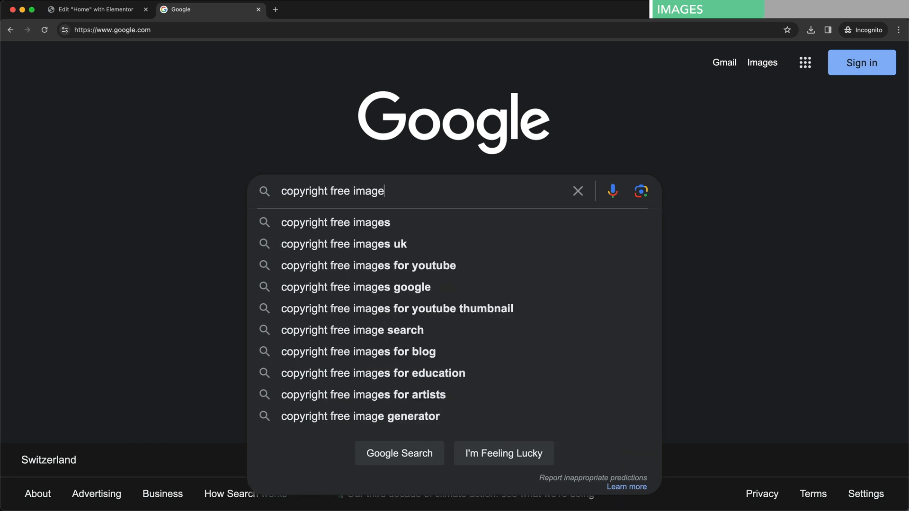
key(Return)
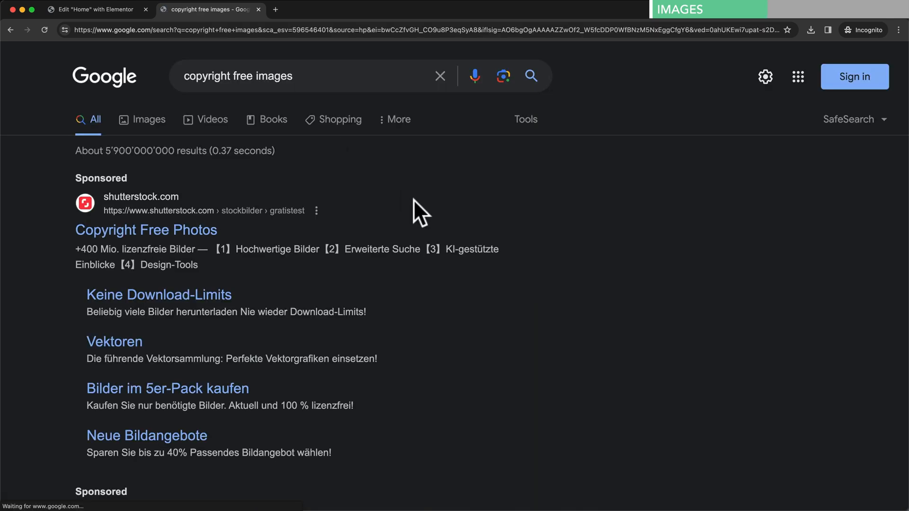
scroll(417, 204, down, 10)
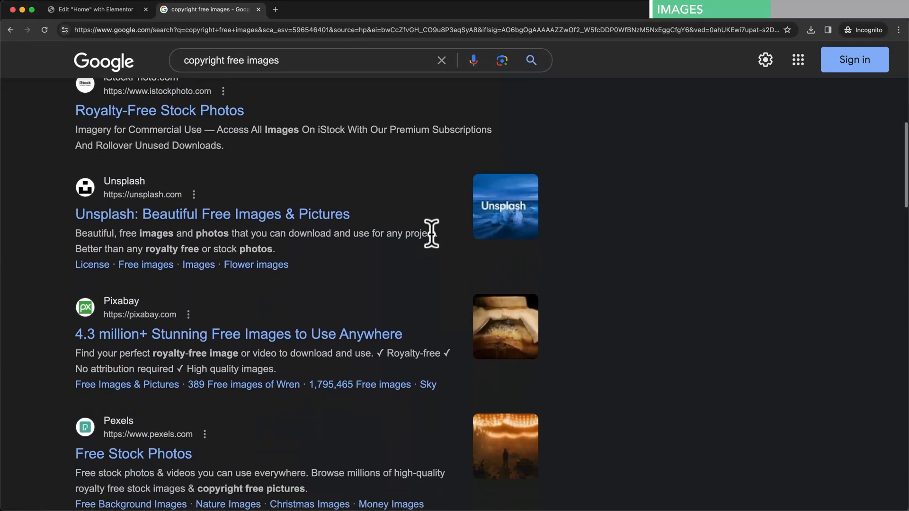
scroll(312, 227, down, 3)
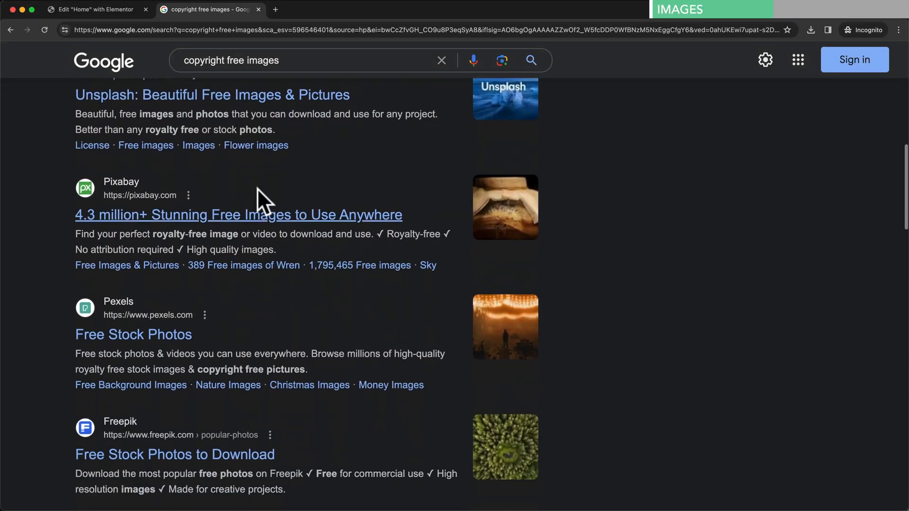
scroll(324, 260, down, 3)
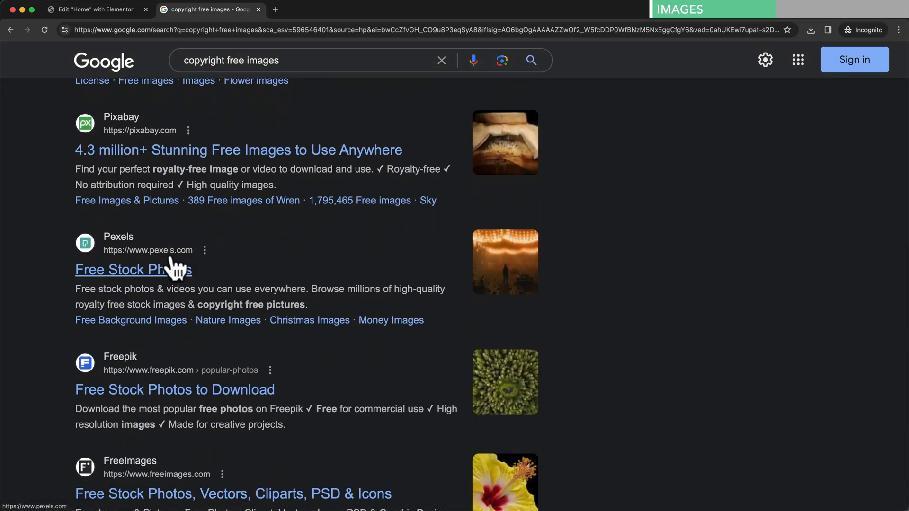
scroll(253, 291, down, 2)
scroll(254, 289, up, 5)
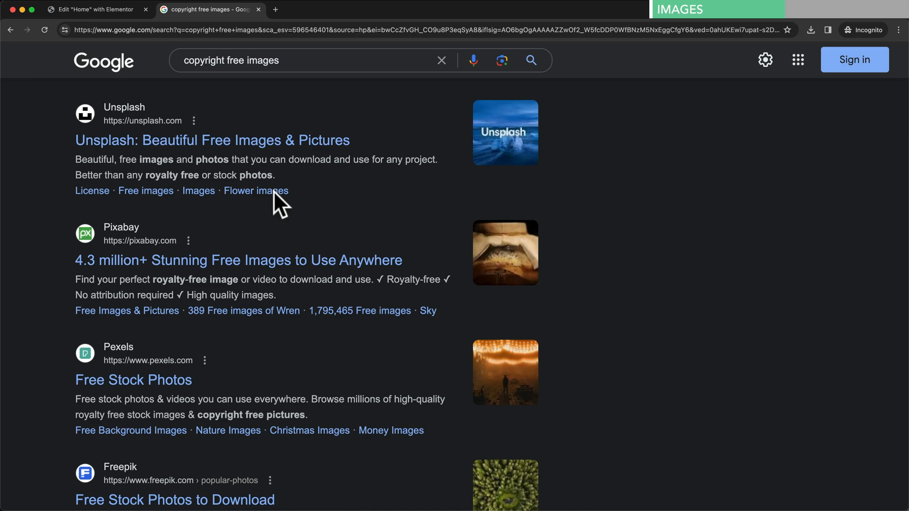
click(101, 8)
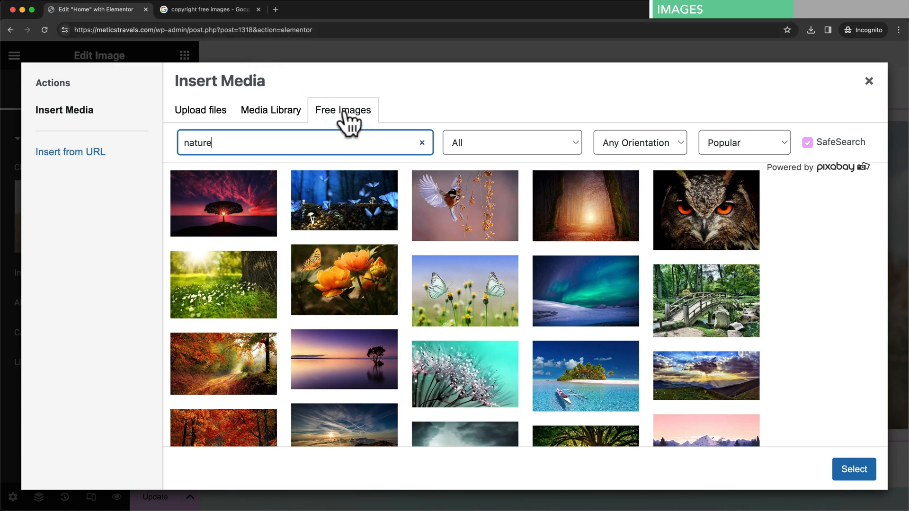
- Upload sample-image.jpeg by drag and drop and insert it as the About Us image
click(201, 116)
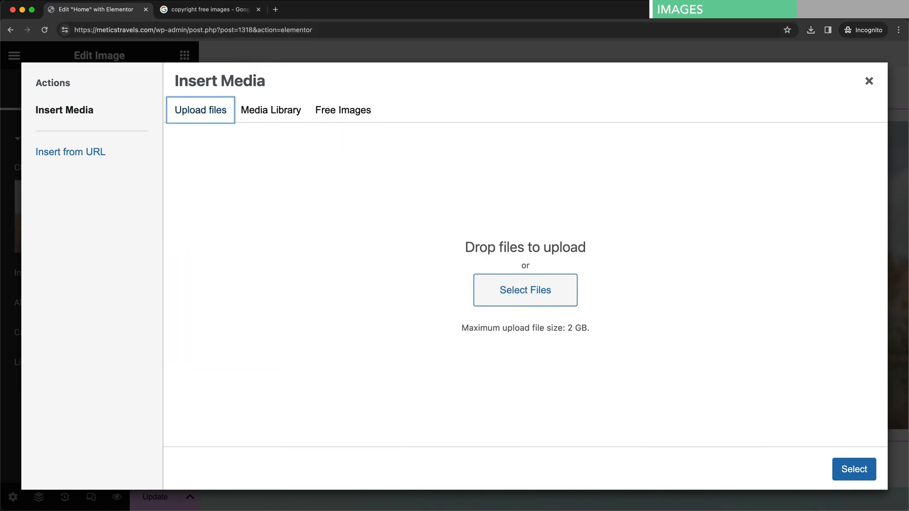
key(super+Tab)
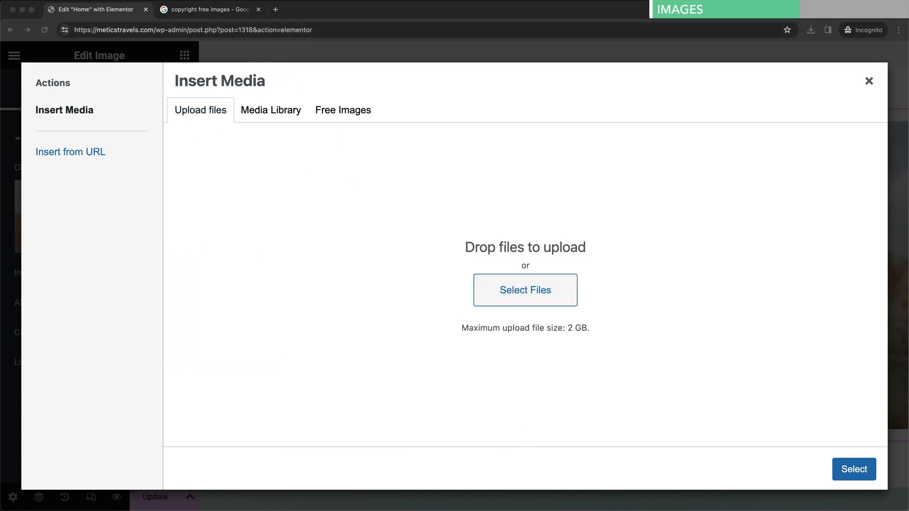
drag(908, 369, 529, 275)
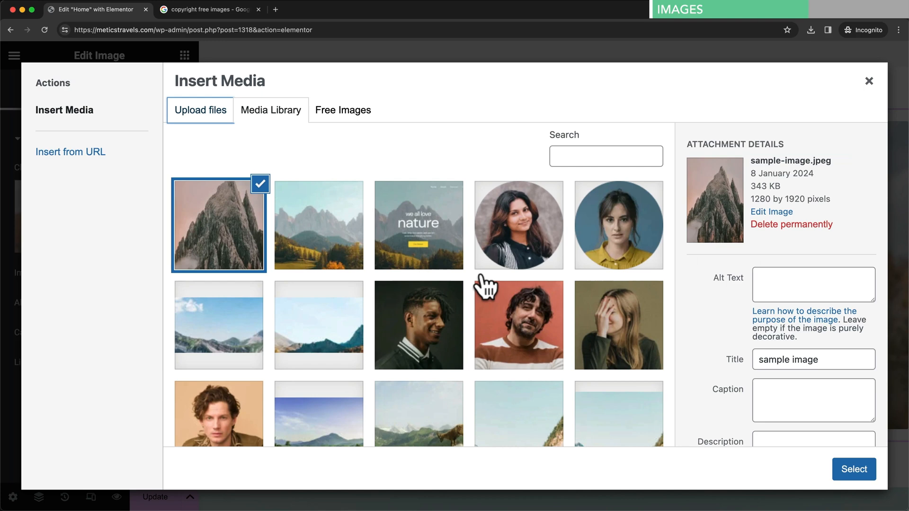
click(855, 476)
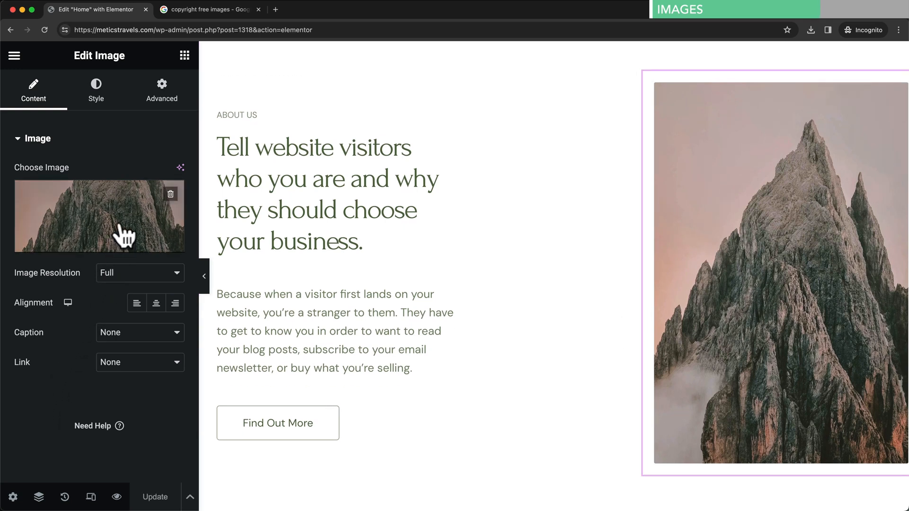
- Set the About Us image width to 99% and opacity to 1
click(101, 112)
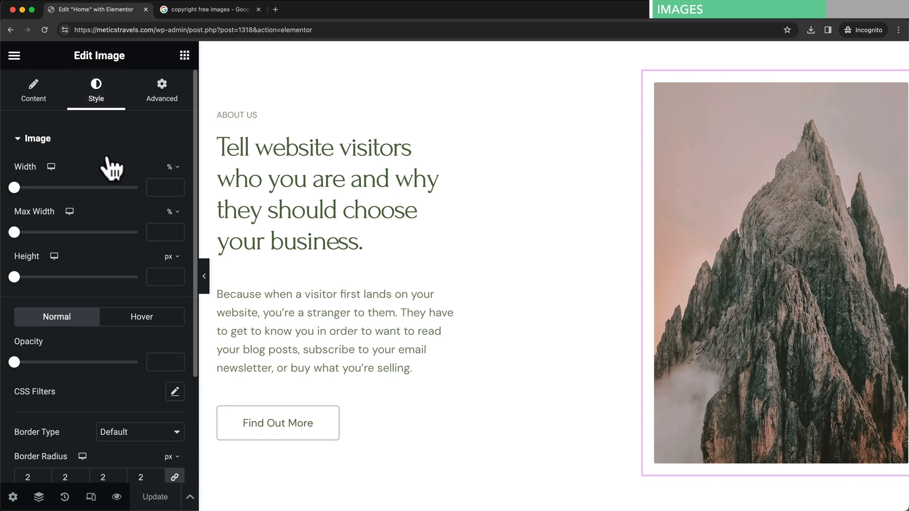
drag(15, 192, 137, 195)
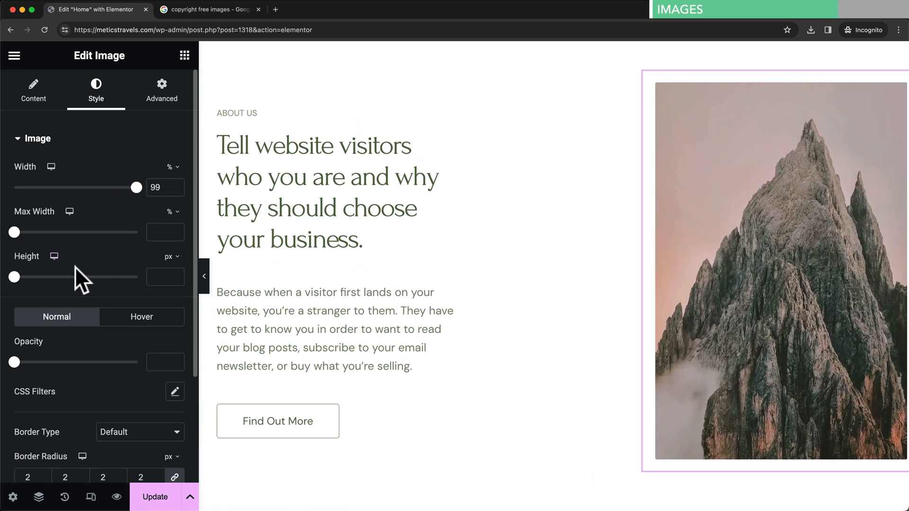
scroll(75, 266, down, 5)
drag(15, 253, 148, 255)
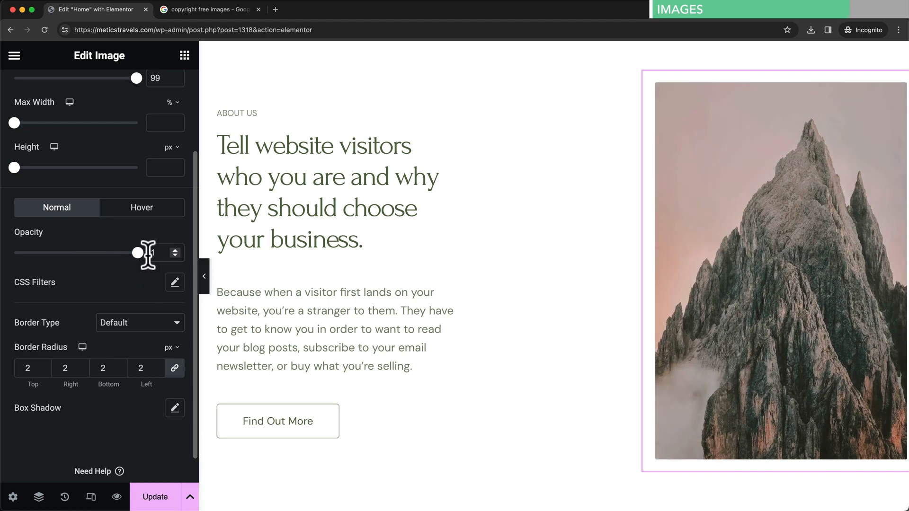
- Round the image corners with a 32 px border radius and add a box shadow
scroll(77, 338, down, 2)
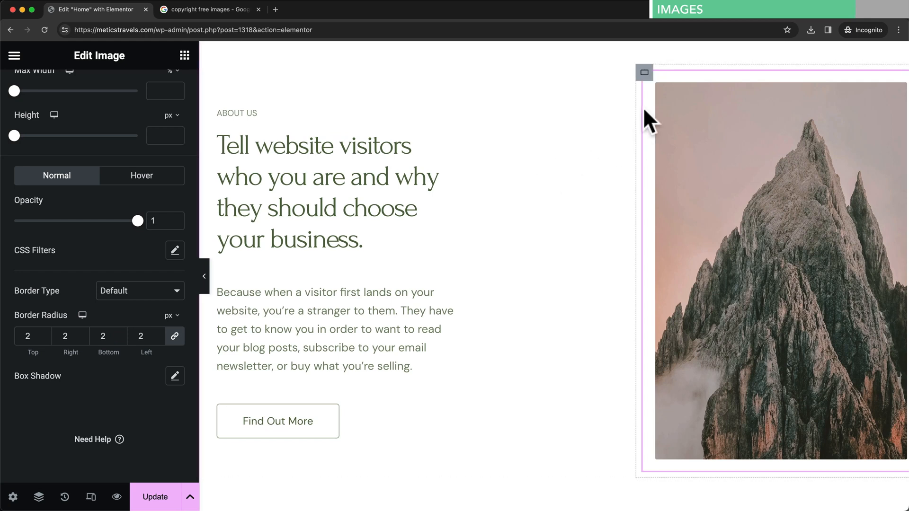
click(43, 333)
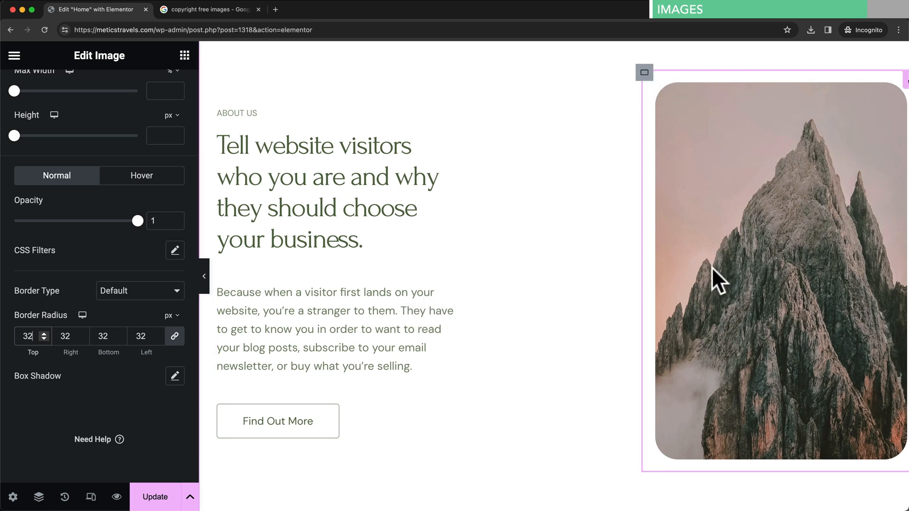
scroll(740, 295, down, 1)
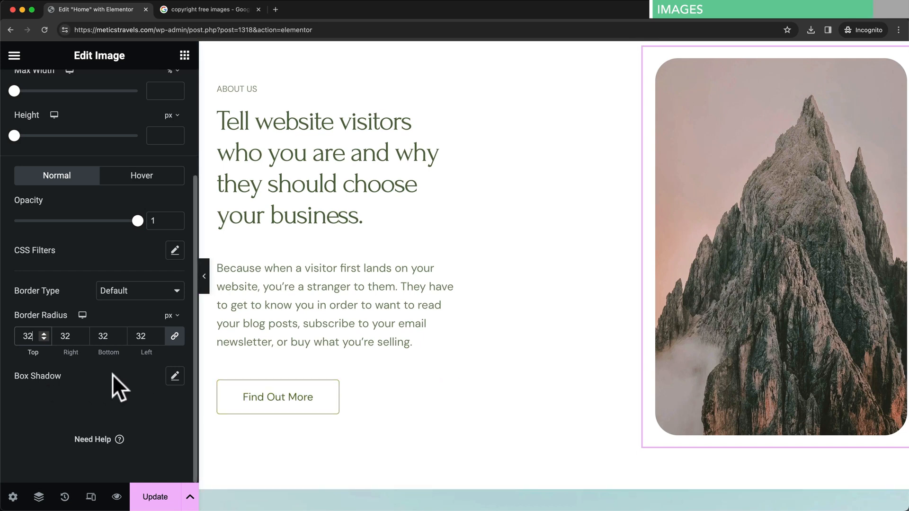
click(175, 376)
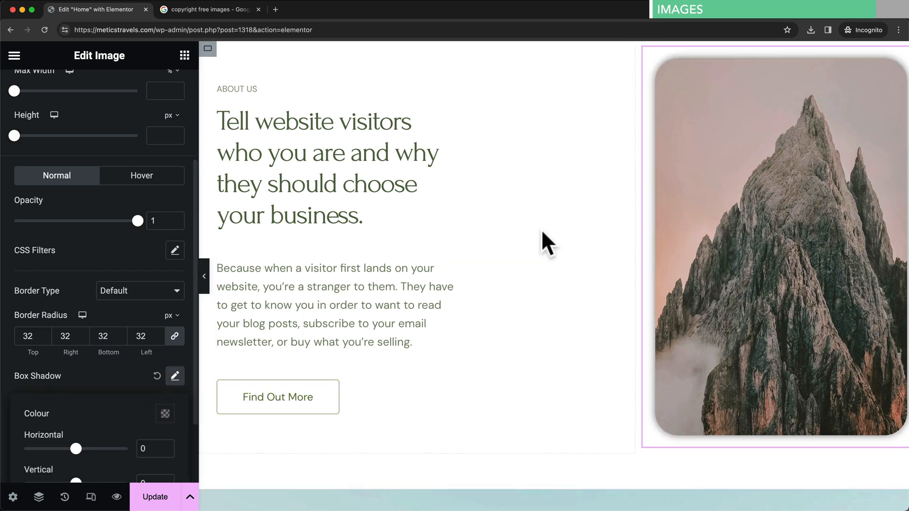
- Try an About Us image shadow with blur 28, horizontal 21, vertical 23, then reset it to default
scroll(142, 386, down, 3)
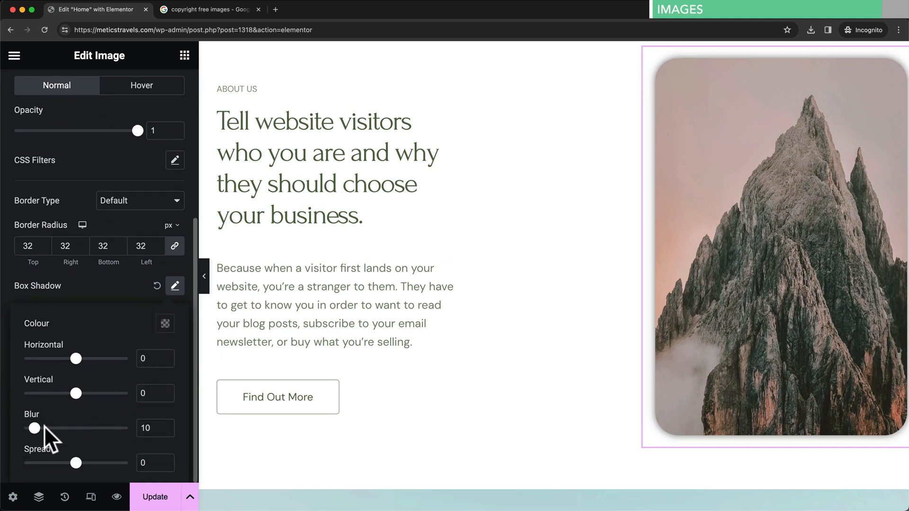
drag(34, 428, 53, 429)
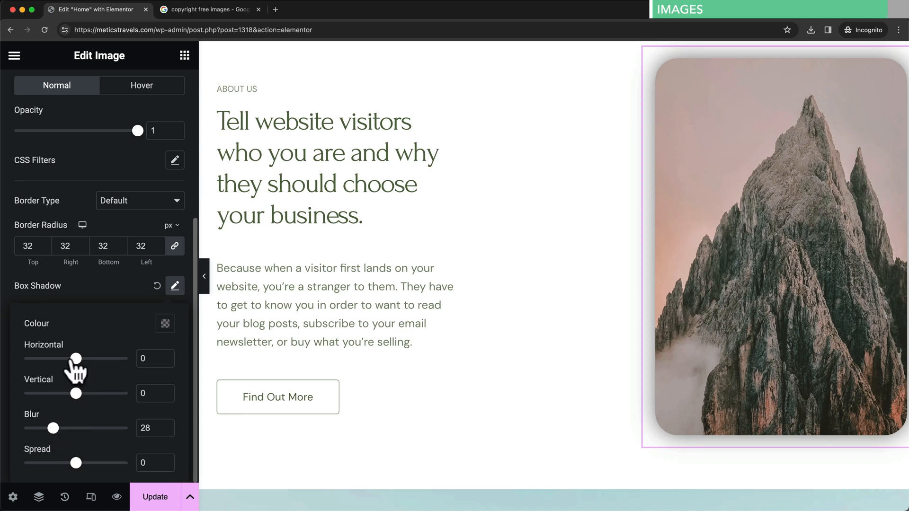
mouse_move(75, 359)
mouse_down()
mouse_move(57, 358)
mouse_move(76, 359)
mouse_up()
drag(76, 393, 88, 393)
mouse_move(76, 359)
mouse_down()
mouse_move(67, 359)
mouse_move(87, 358)
mouse_up()
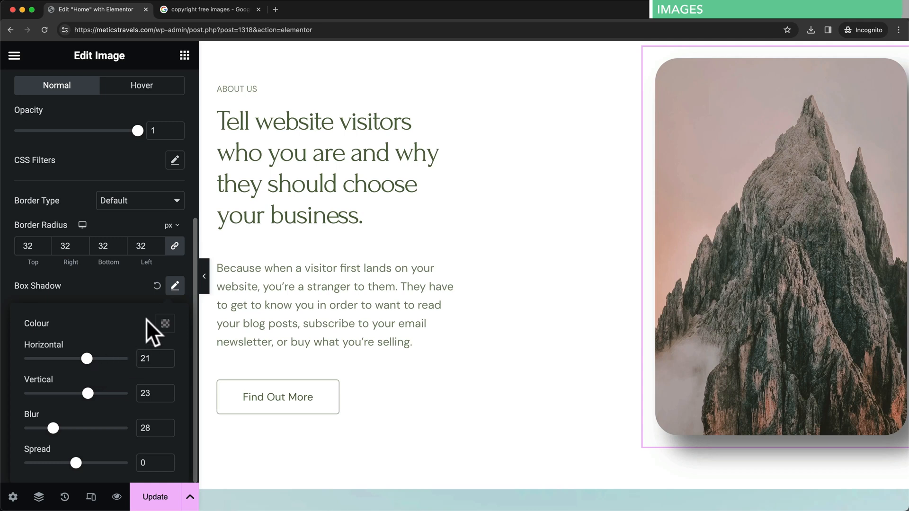
click(157, 286)
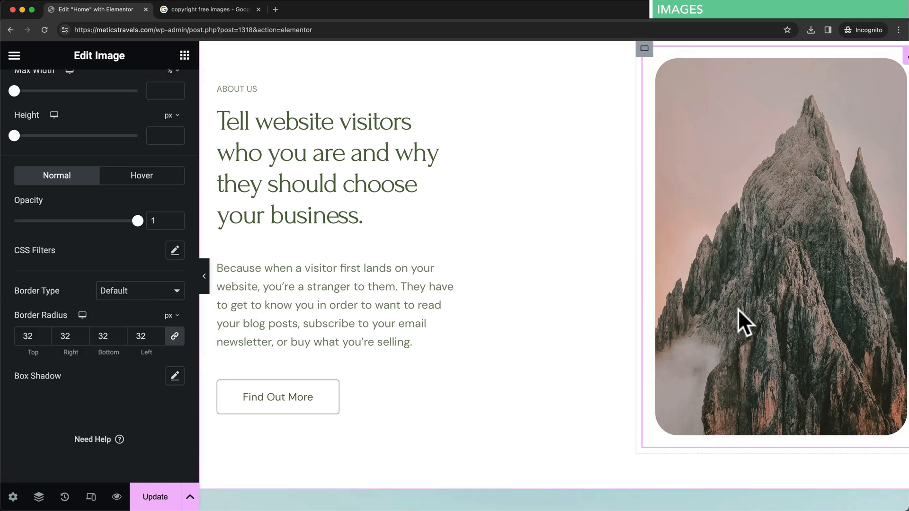
- Scroll back up the Home page canvas to the hero section and select it
scroll(757, 308, right, 2)
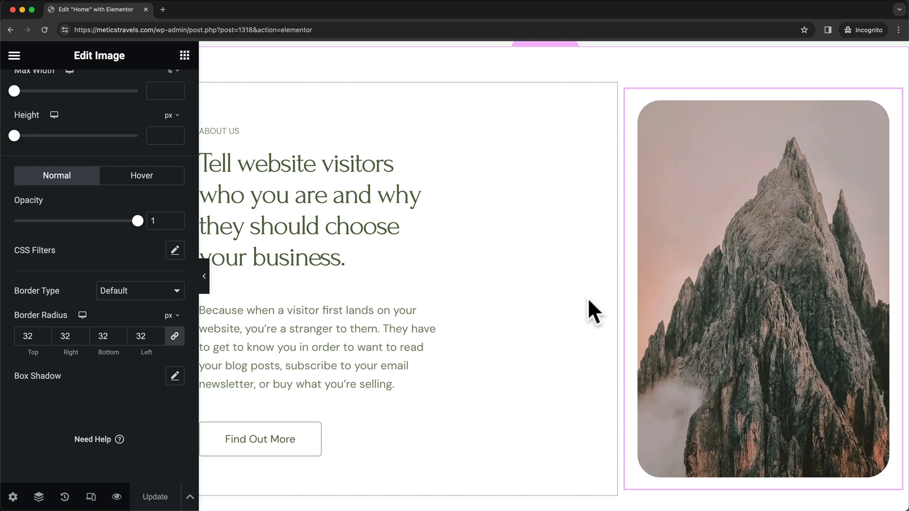
scroll(589, 301, down, 15)
scroll(588, 301, up, 6)
scroll(587, 297, up, 7)
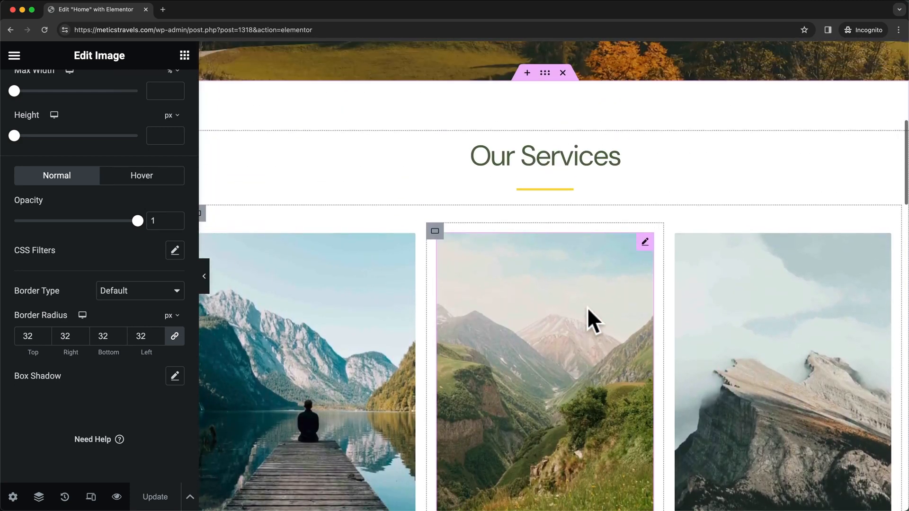
scroll(817, 181, up, 5)
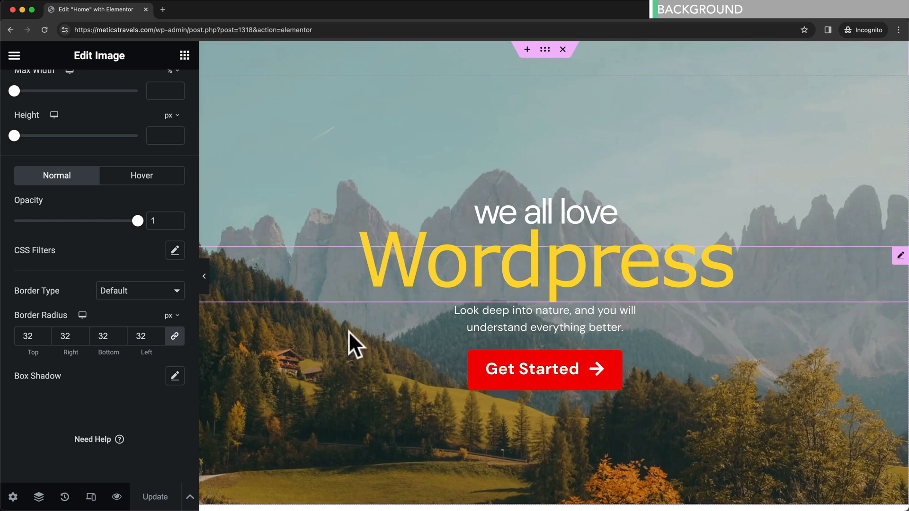
click(545, 56)
- Scroll through the testimonial, About Us and Questions sections, then back up to the hero
scroll(658, 198, down, 5)
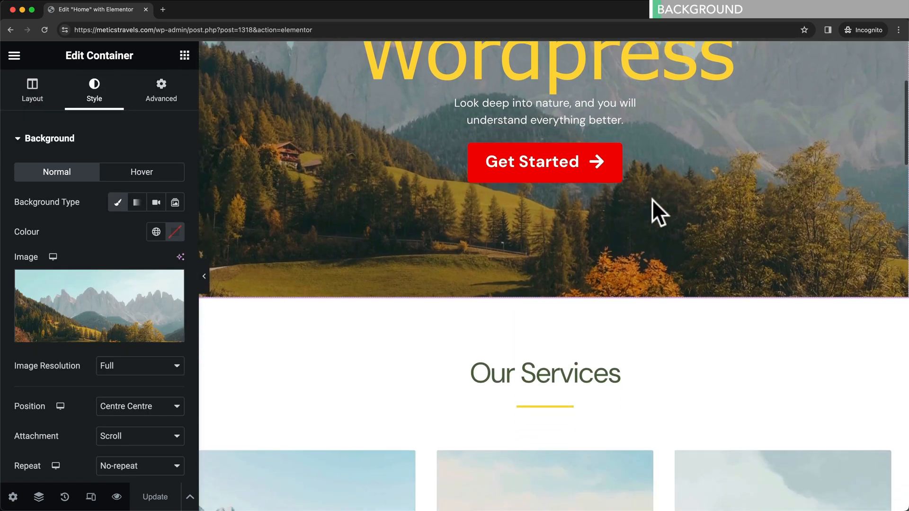
scroll(653, 206, down, 3)
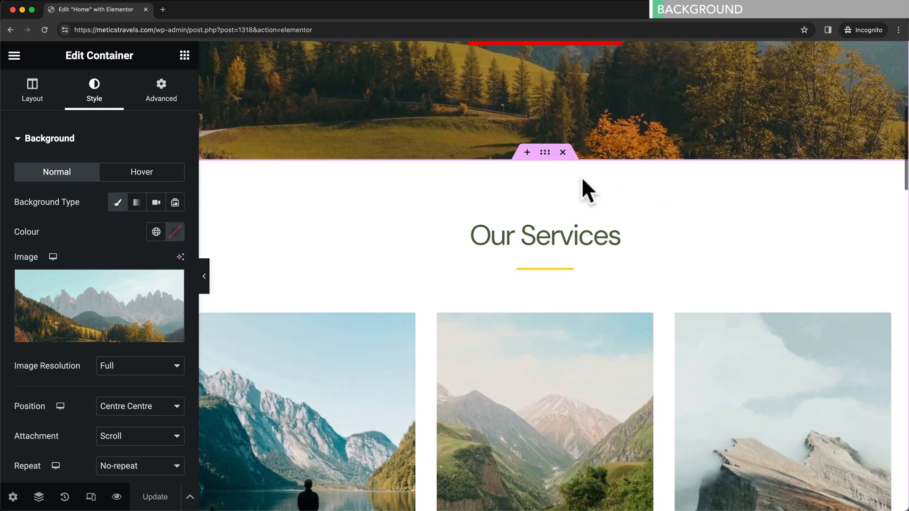
scroll(639, 204, down, 10)
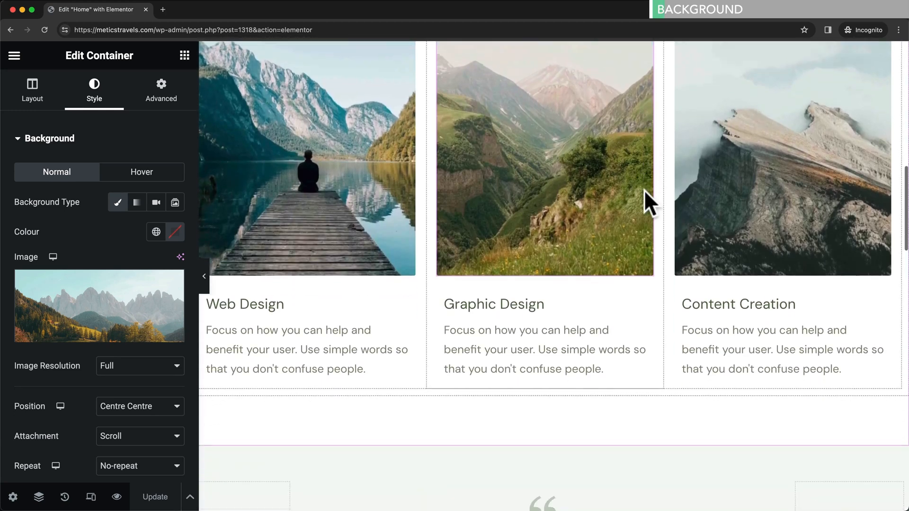
scroll(642, 190, down, 7)
scroll(696, 183, up, 2)
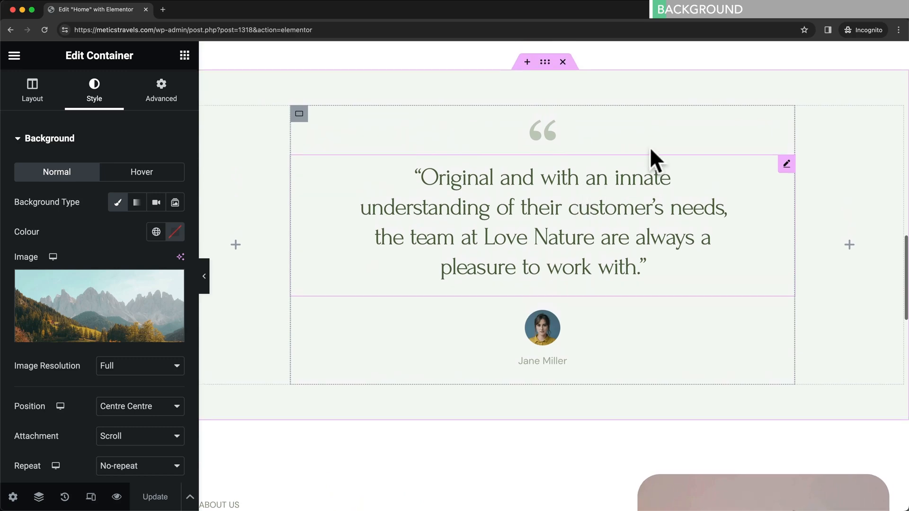
scroll(561, 107, down, 7)
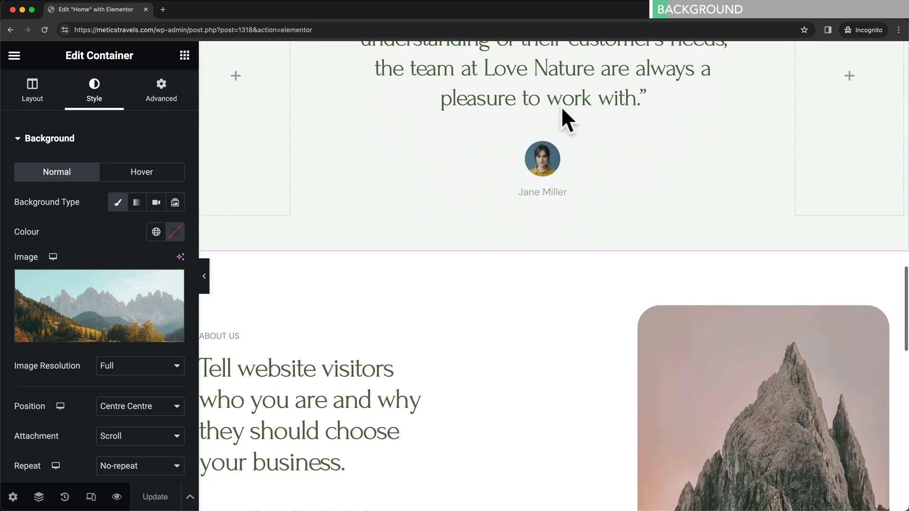
scroll(547, 219, down, 10)
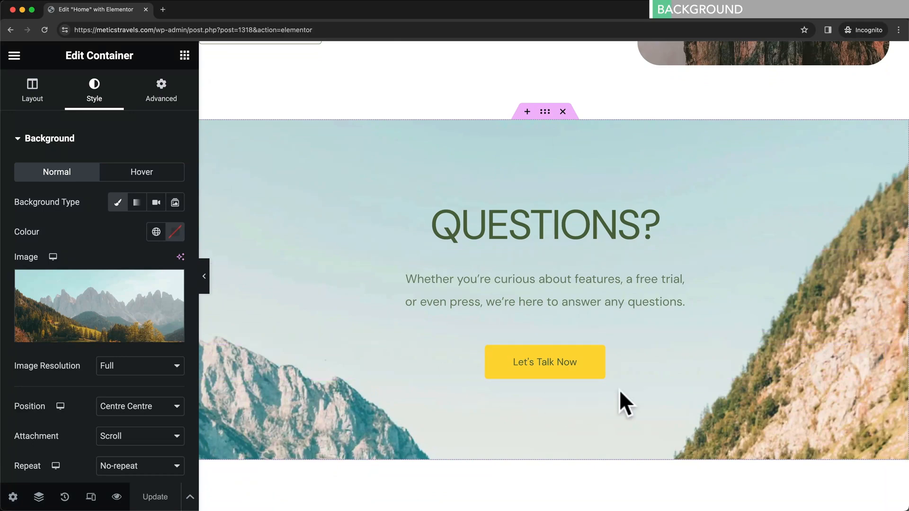
scroll(675, 341, down, 2)
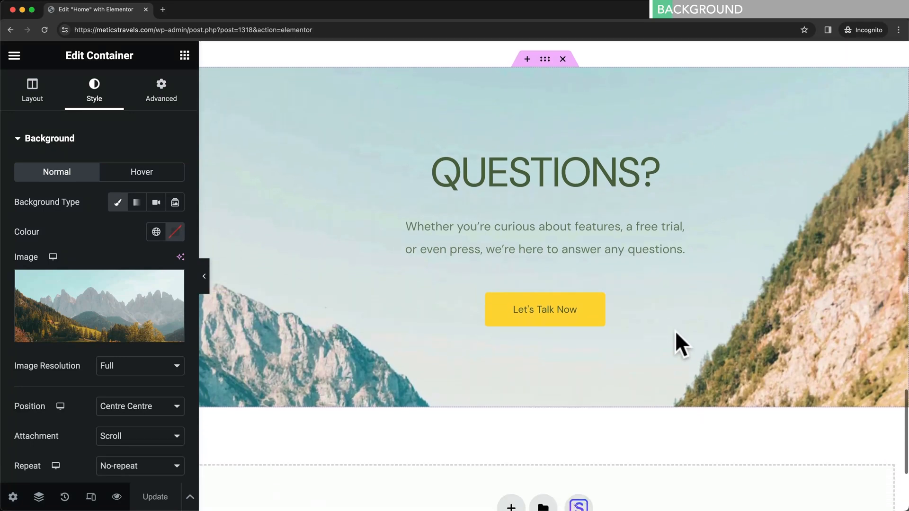
scroll(675, 320, up, 10)
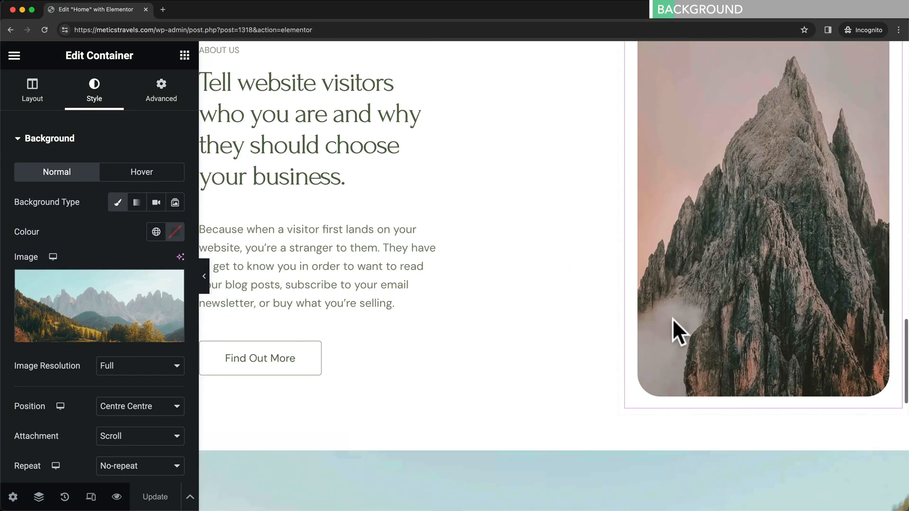
scroll(568, 327, up, 15)
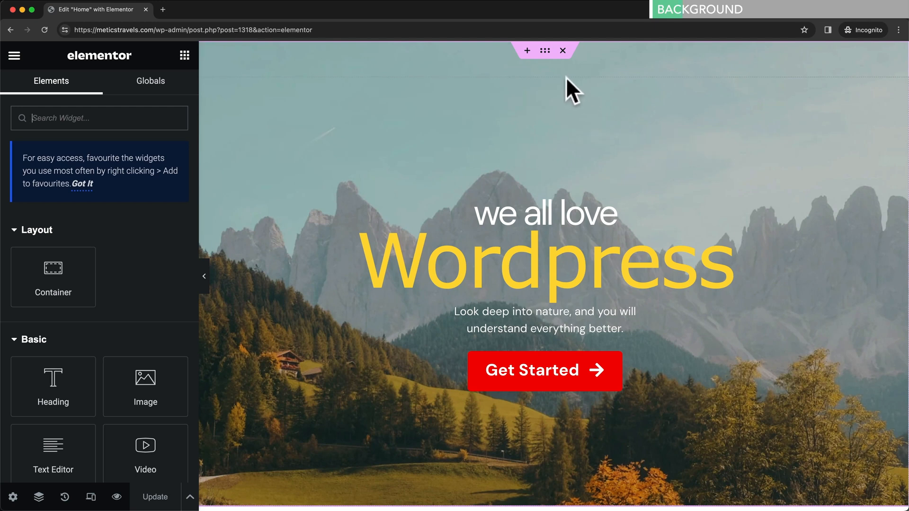
- Upload Hero-Image.jpg through the hero container's Style > Background picker and select it as the background
click(547, 52)
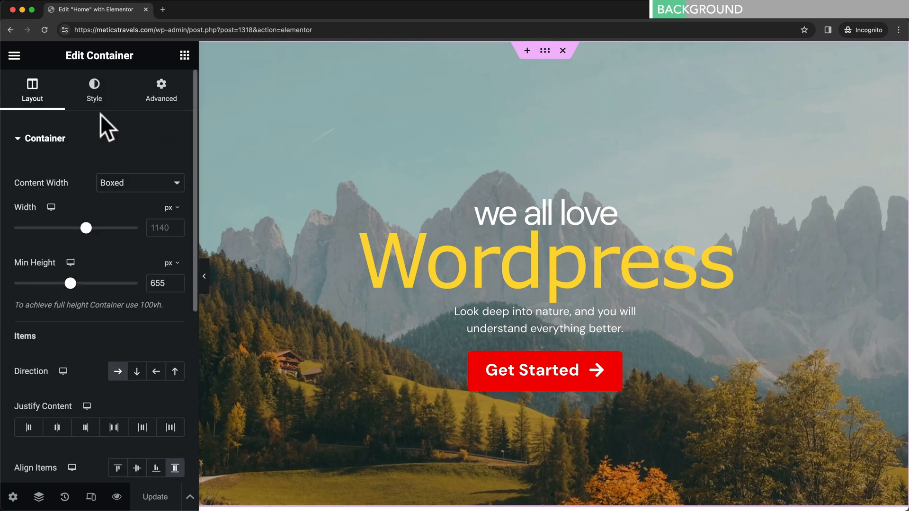
click(97, 95)
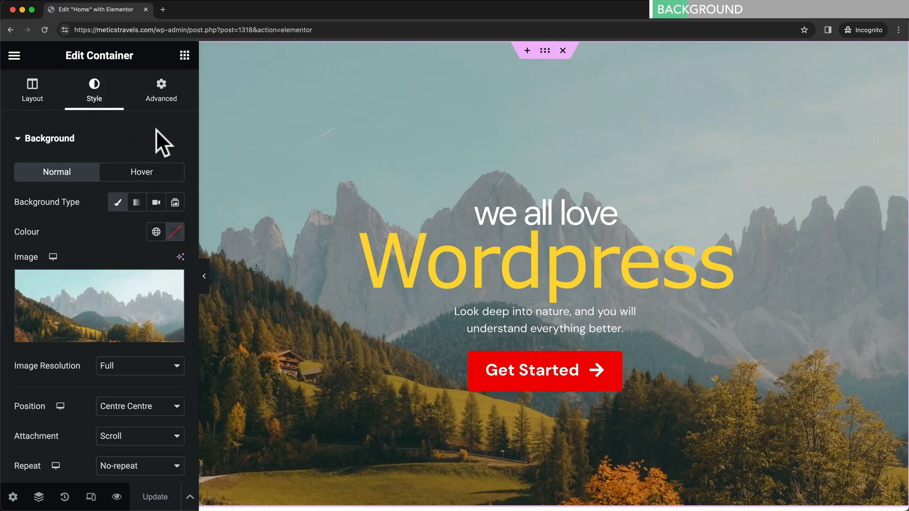
mouse_move(154, 305)
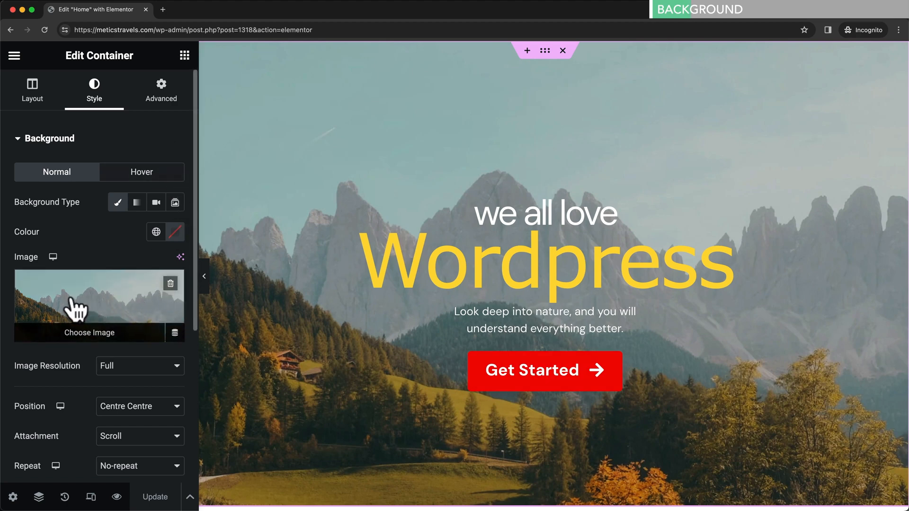
click(98, 332)
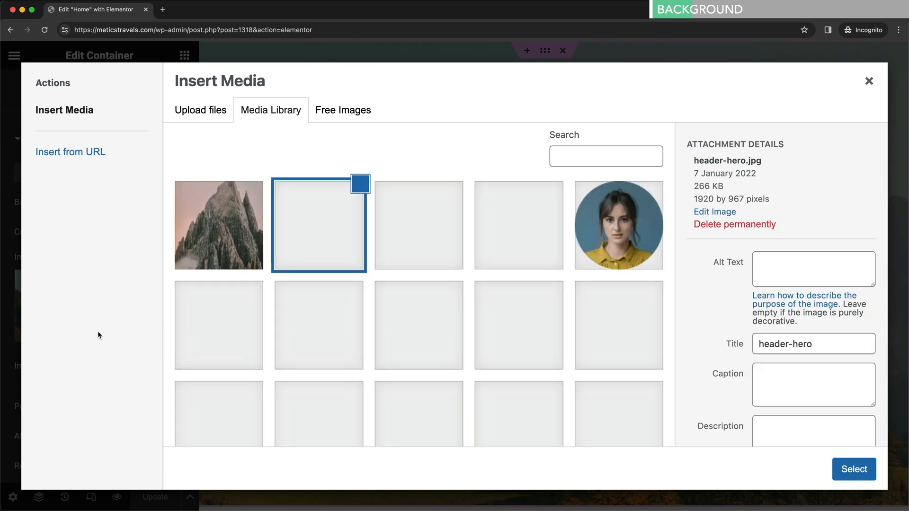
click(219, 122)
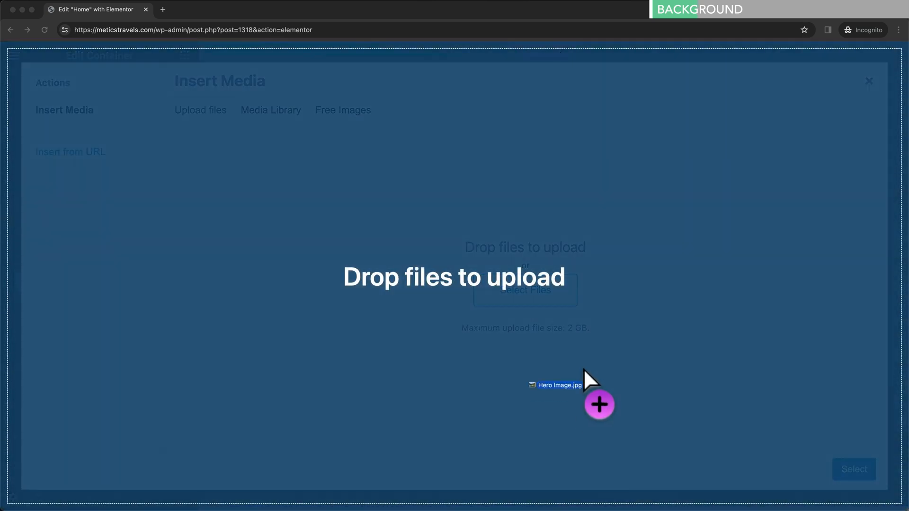
drag(583, 368, 540, 276)
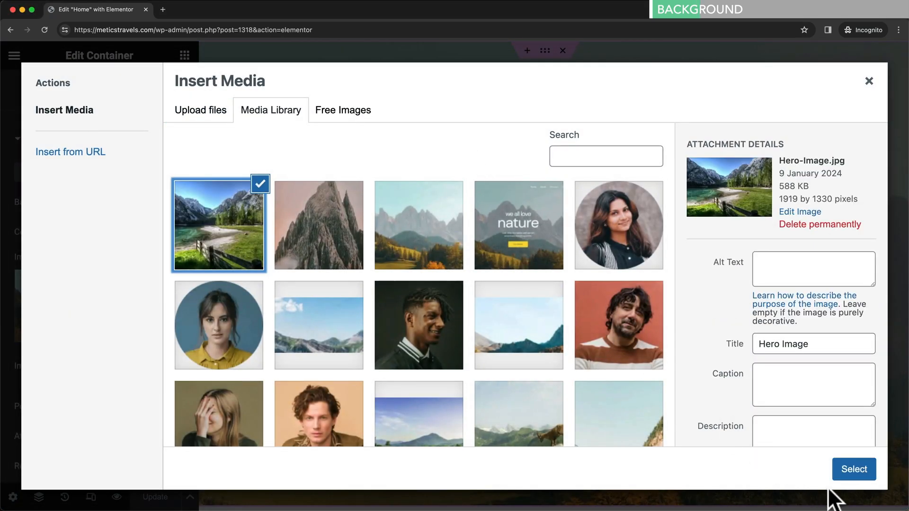
click(853, 470)
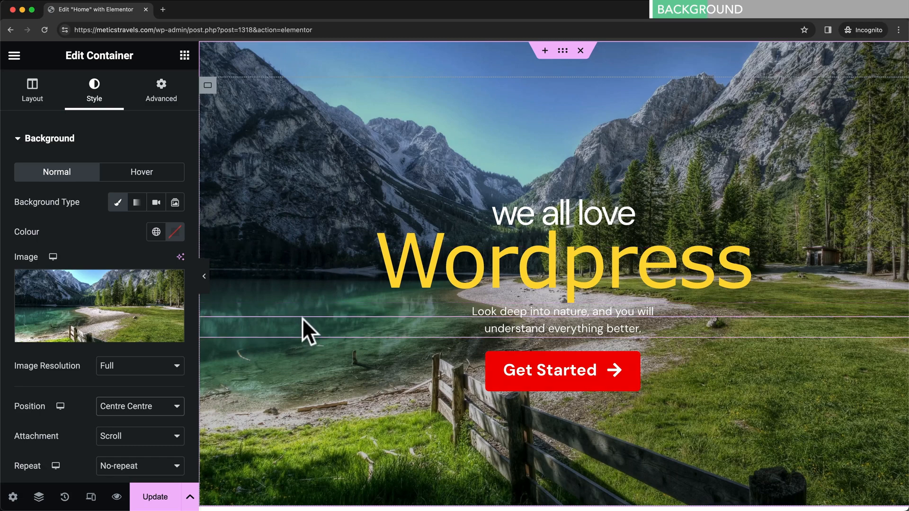
- Try Top Centre and Bottom Centre background positions, then return to Centre Centre
scroll(81, 353, down, 2)
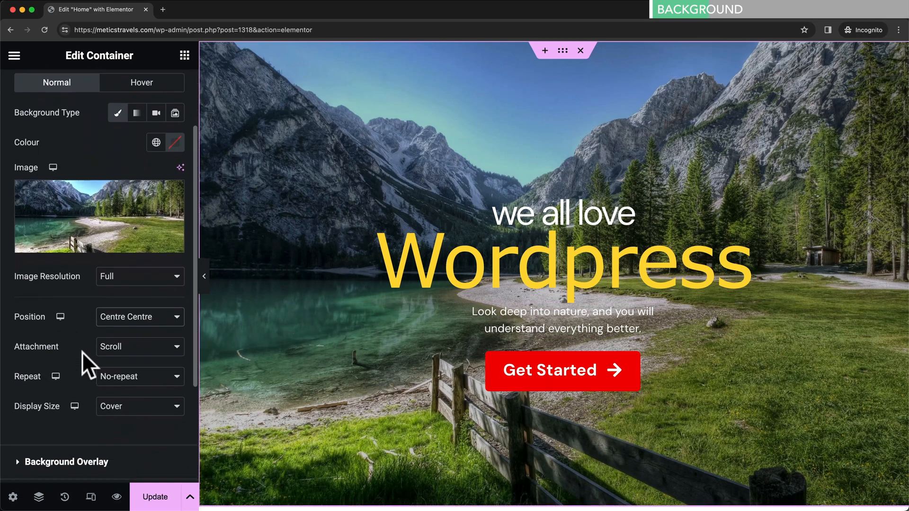
click(142, 331)
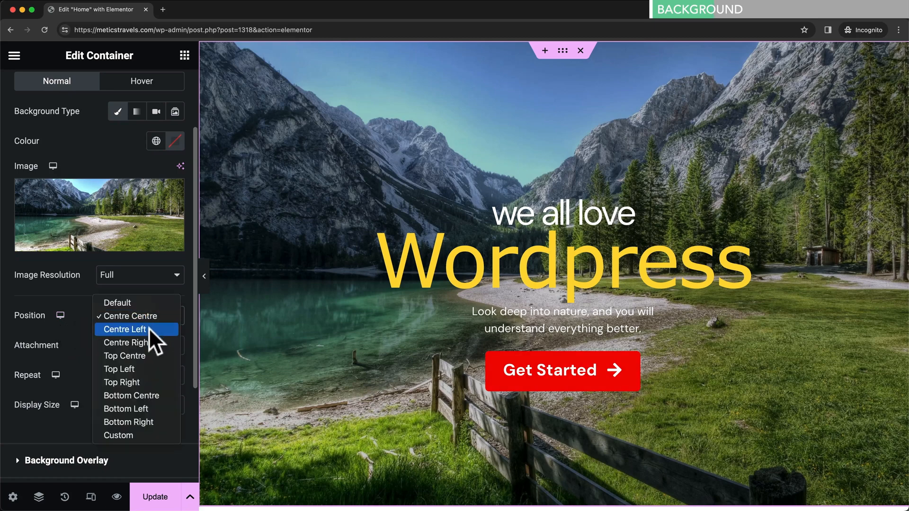
click(147, 355)
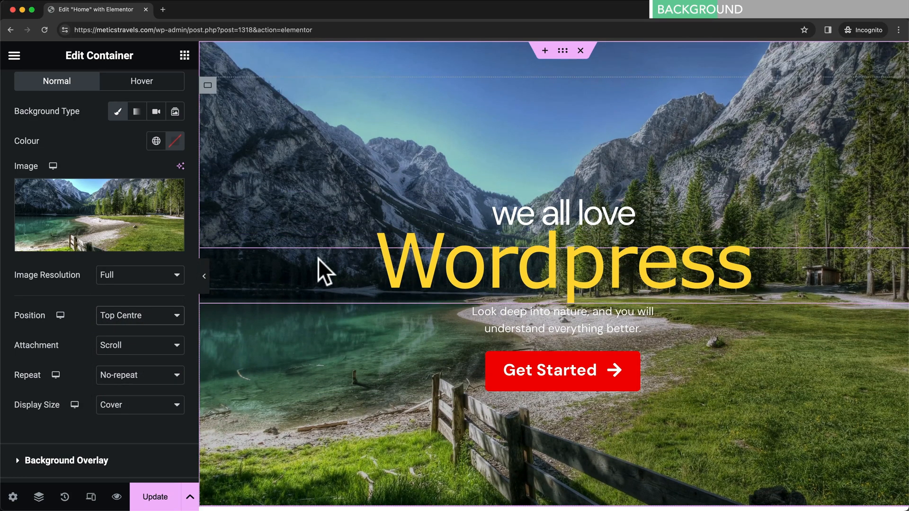
click(177, 315)
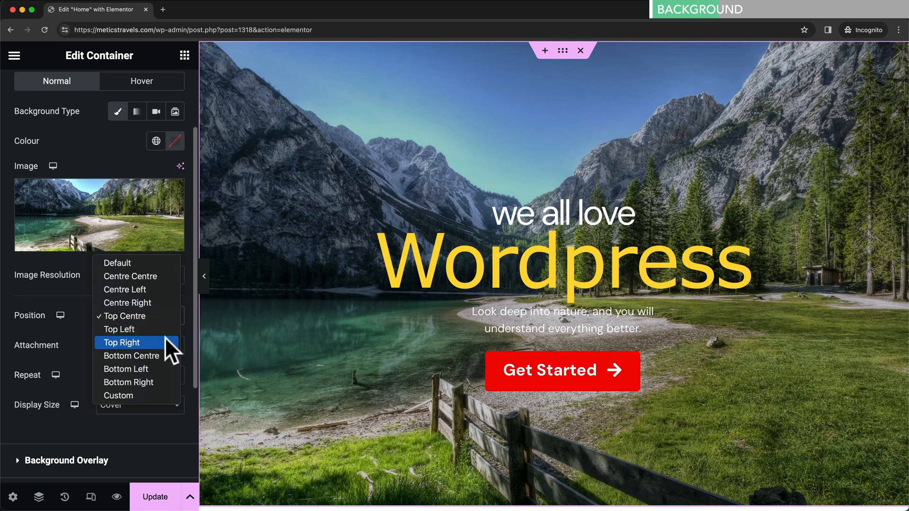
click(163, 355)
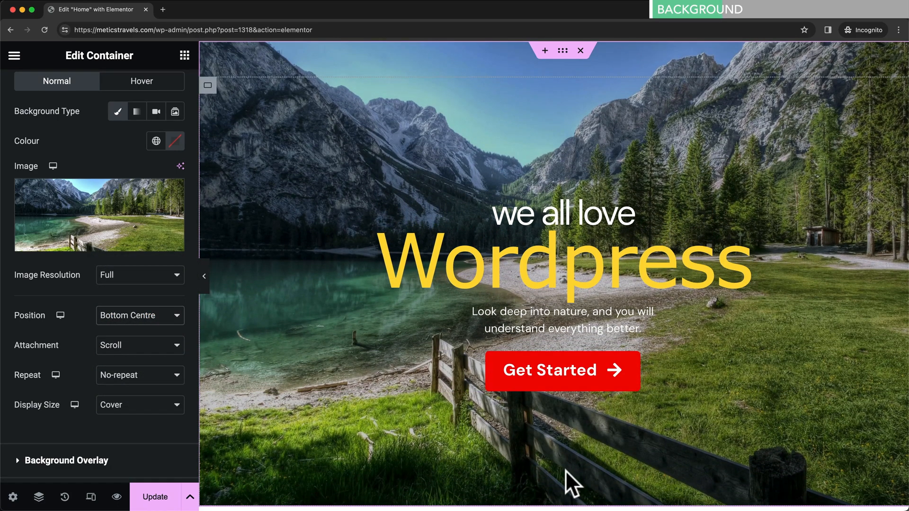
click(168, 317)
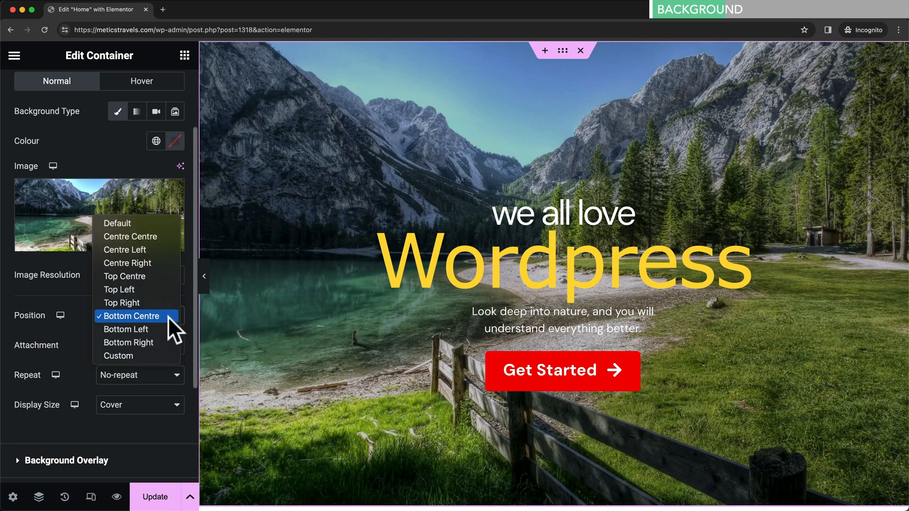
click(159, 237)
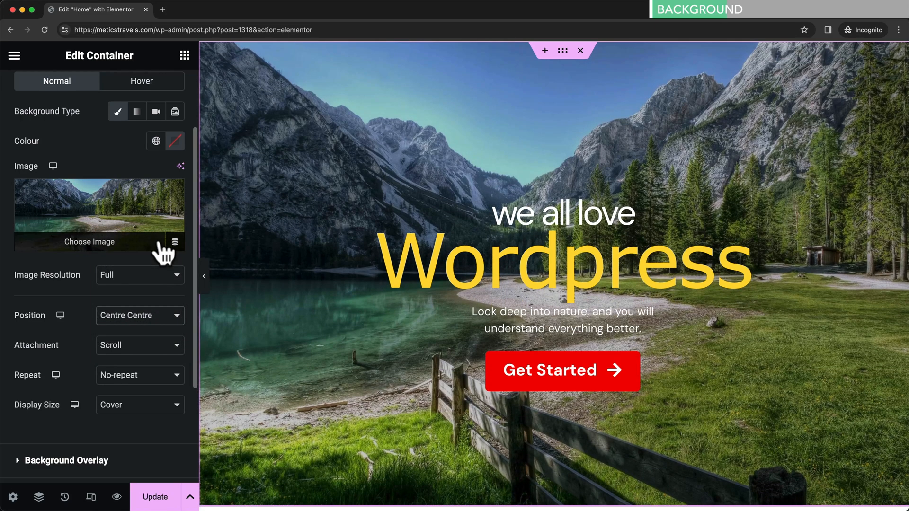
- Try a Fixed background attachment, settle on Scroll, and expand the Background Overlay settings
scroll(71, 348, down, 1)
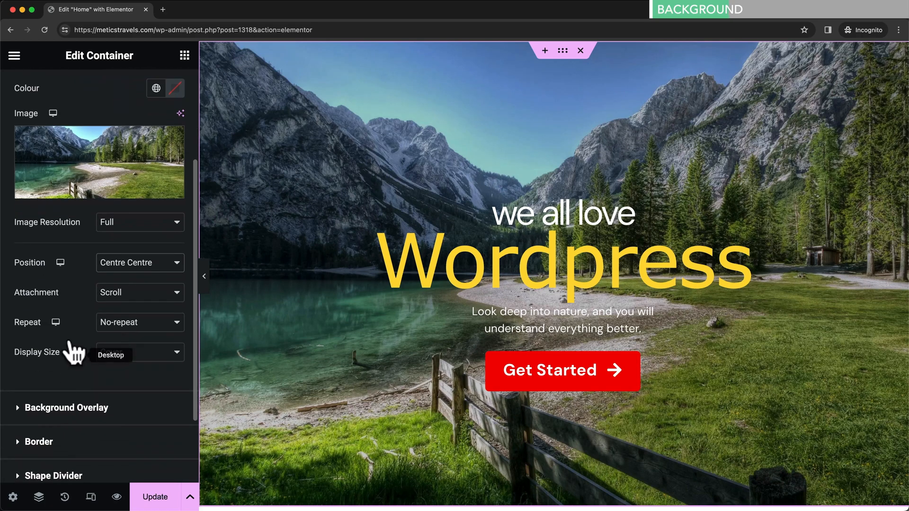
click(120, 289)
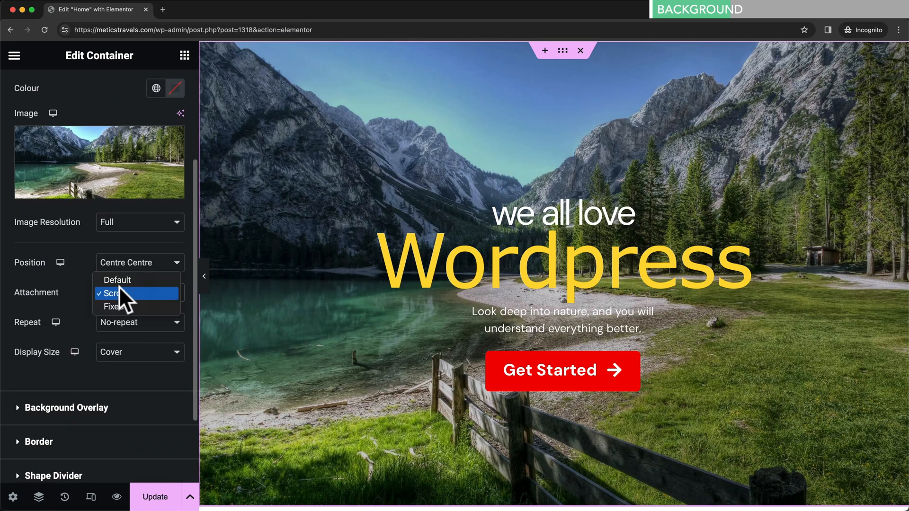
click(127, 303)
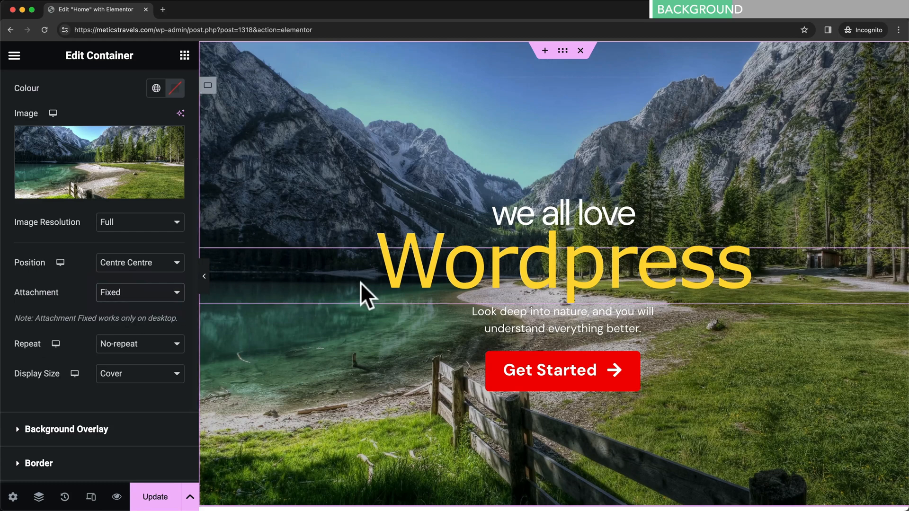
scroll(462, 268, down, 5)
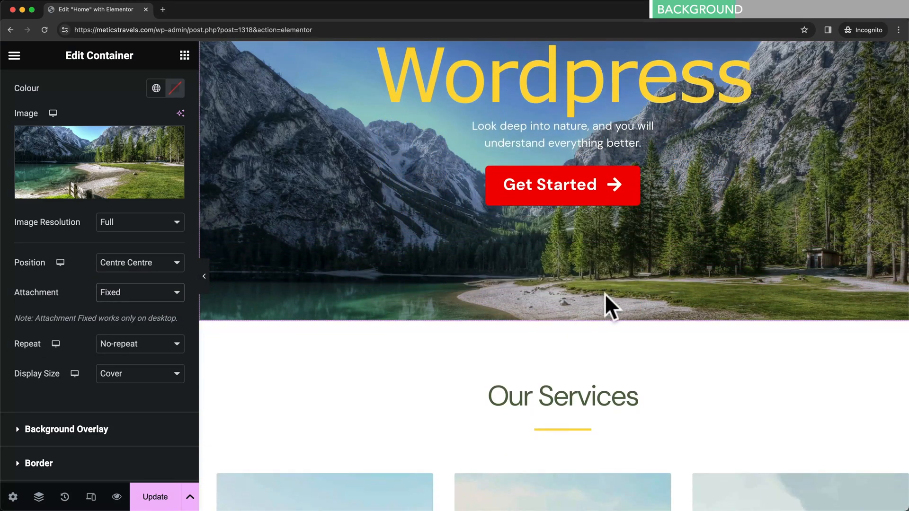
scroll(615, 275, up, 3)
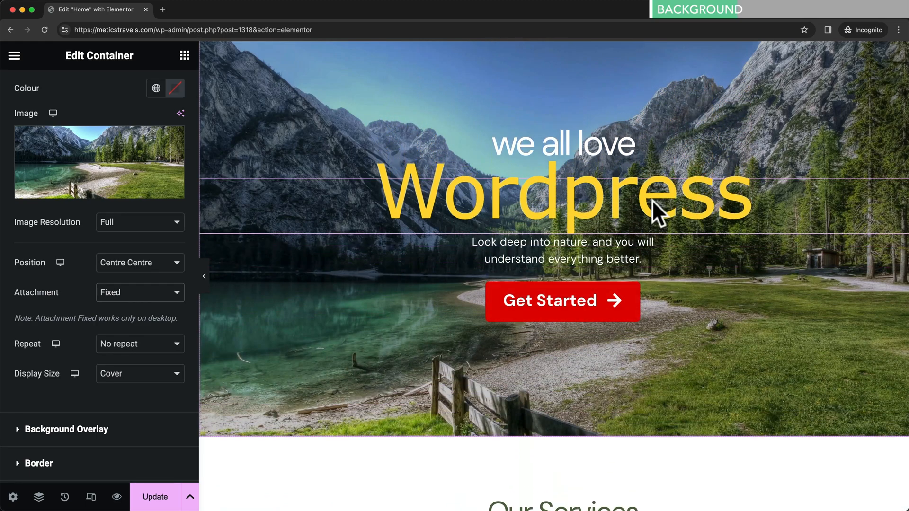
scroll(582, 213, down, 3)
scroll(560, 212, up, 4)
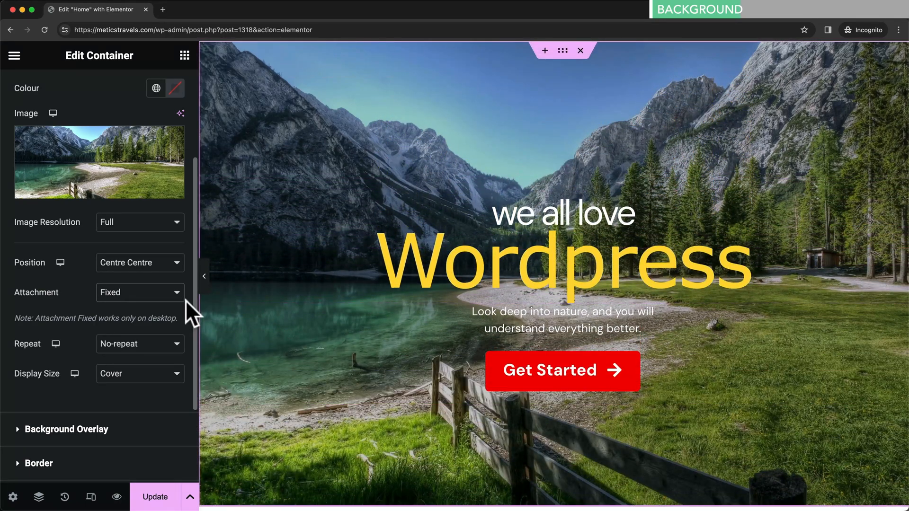
click(151, 296)
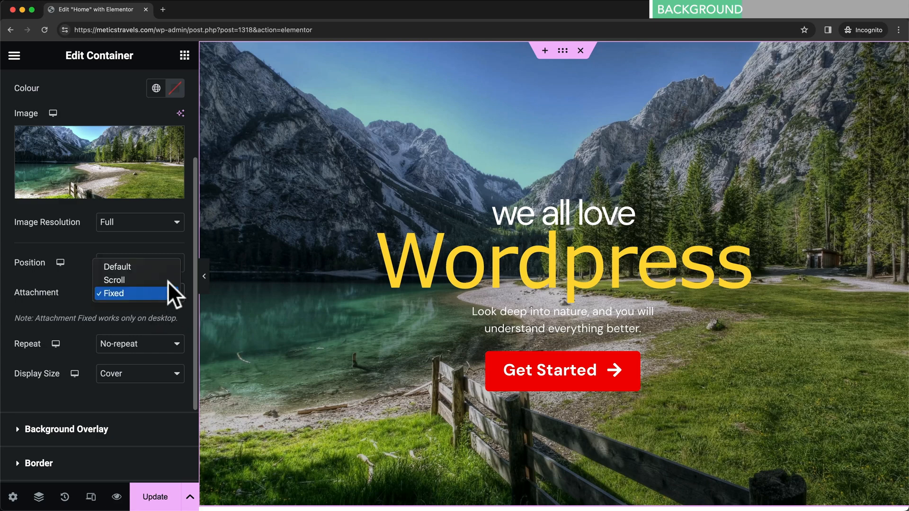
click(154, 279)
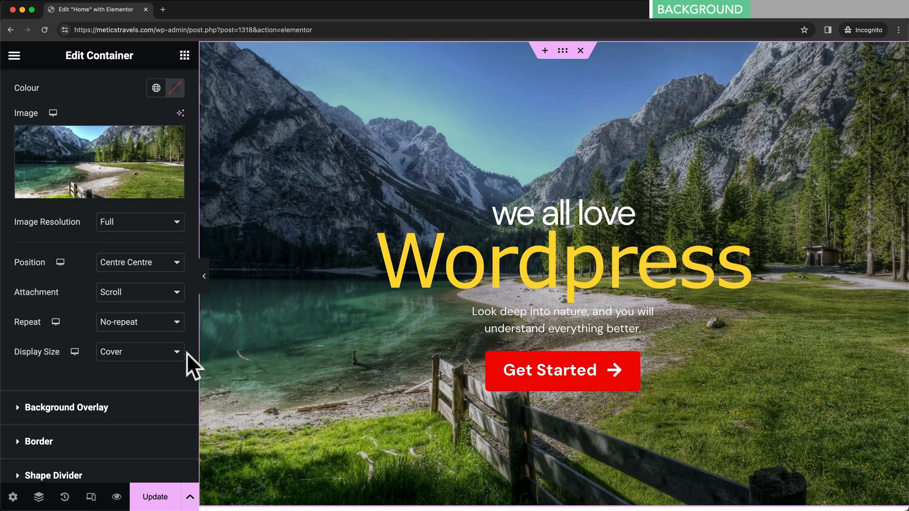
click(80, 408)
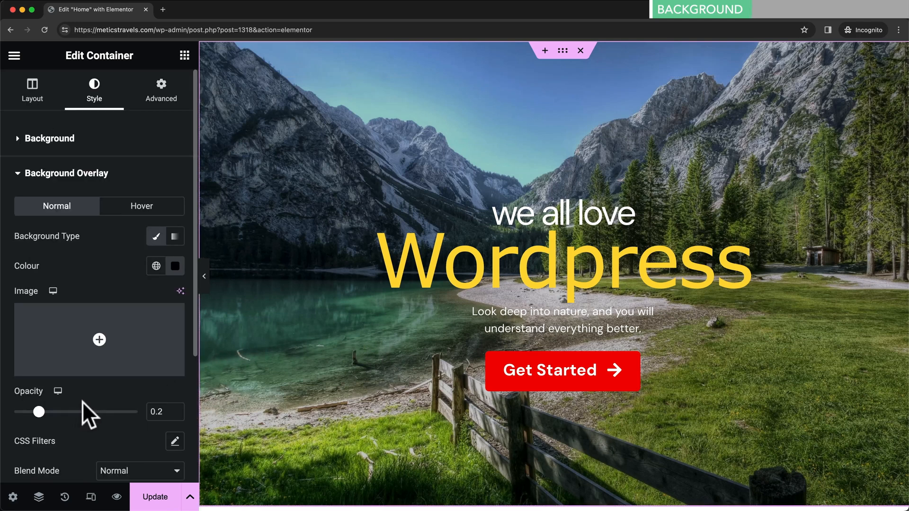
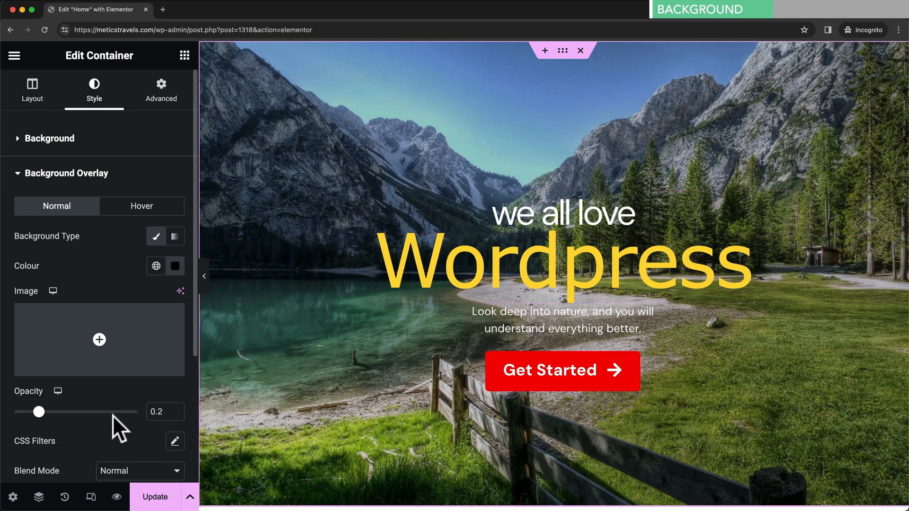
- Try a white hero overlay at higher opacity, then restore the overlay to black at 0.2
mouse_move(39, 411)
mouse_down()
mouse_move(111, 412)
mouse_move(39, 411)
mouse_up()
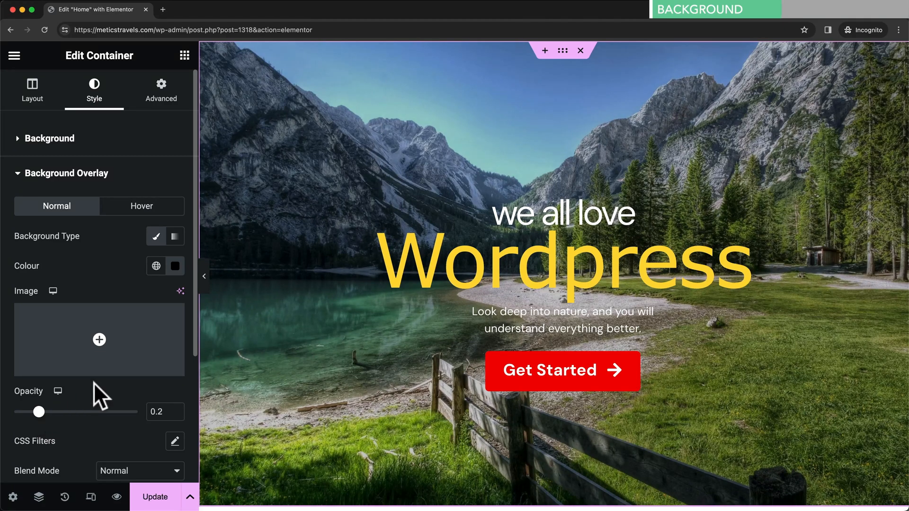
click(175, 266)
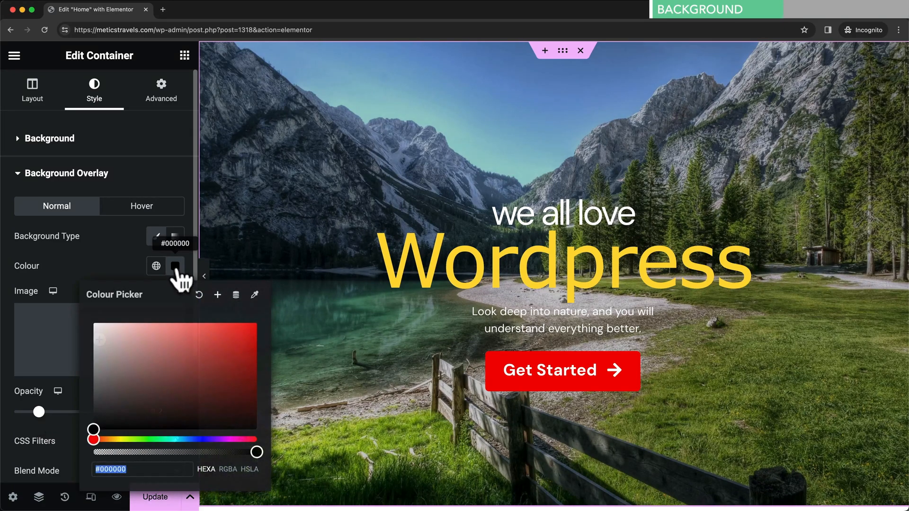
drag(139, 341, 90, 324)
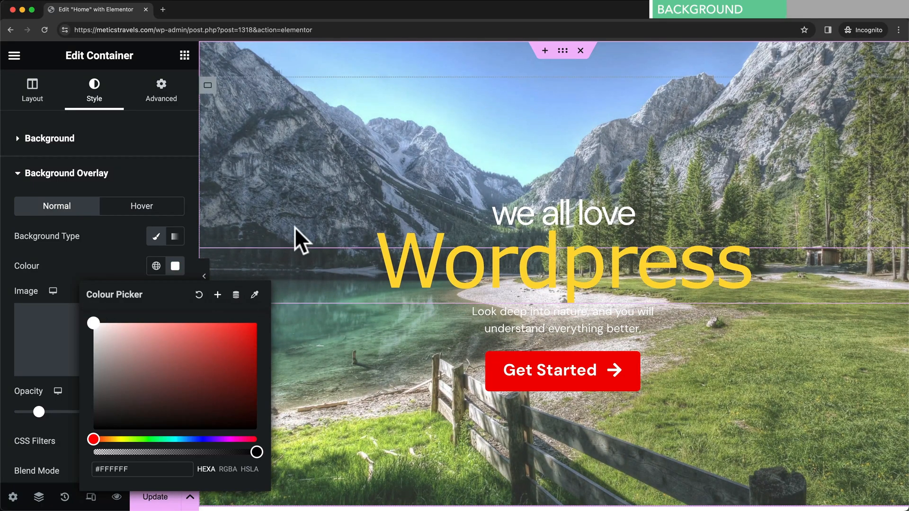
click(127, 266)
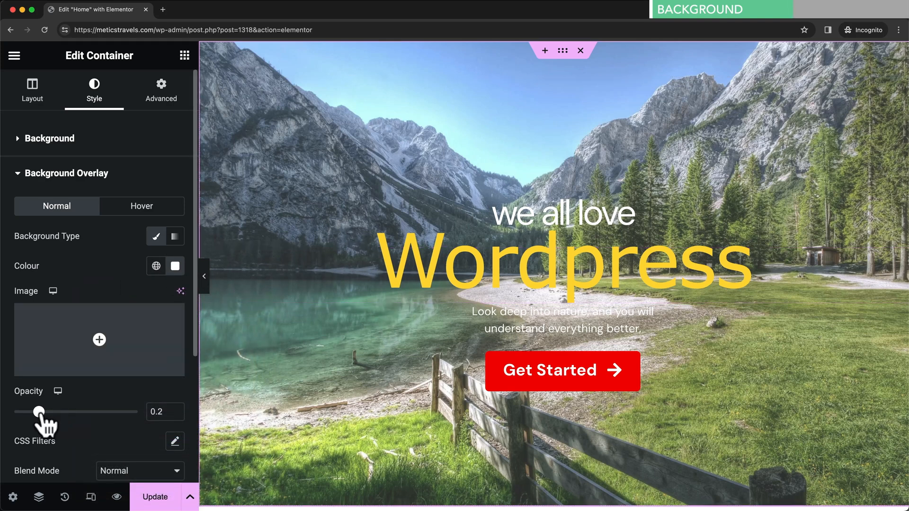
mouse_move(40, 413)
mouse_down()
mouse_move(129, 412)
mouse_move(39, 412)
mouse_up()
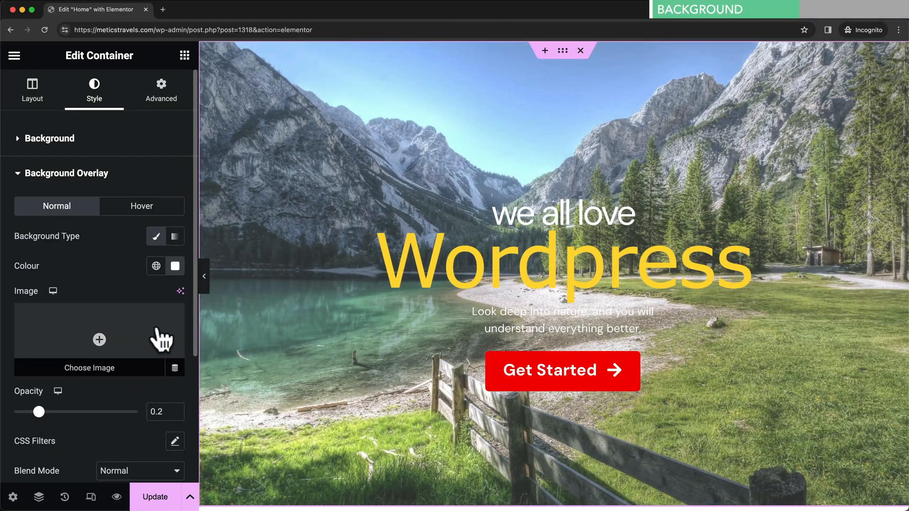
click(174, 268)
drag(142, 362, 85, 436)
click(161, 386)
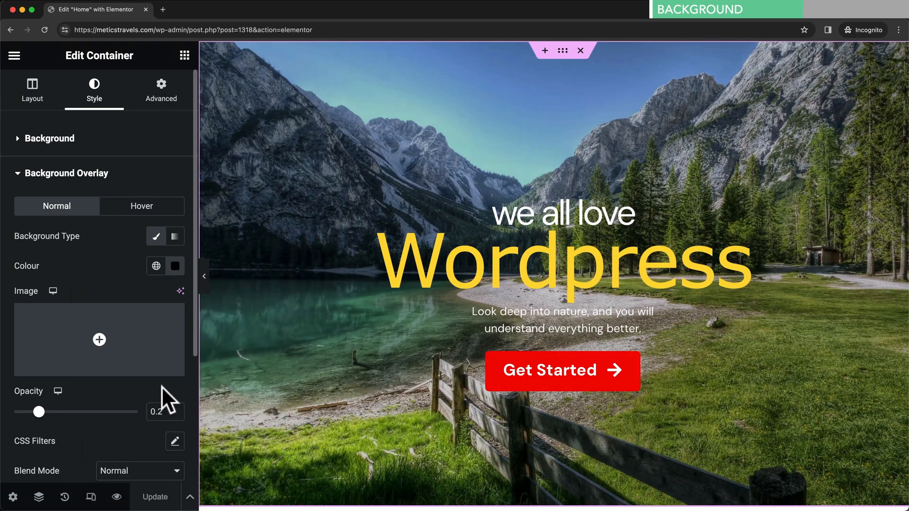
click(71, 139)
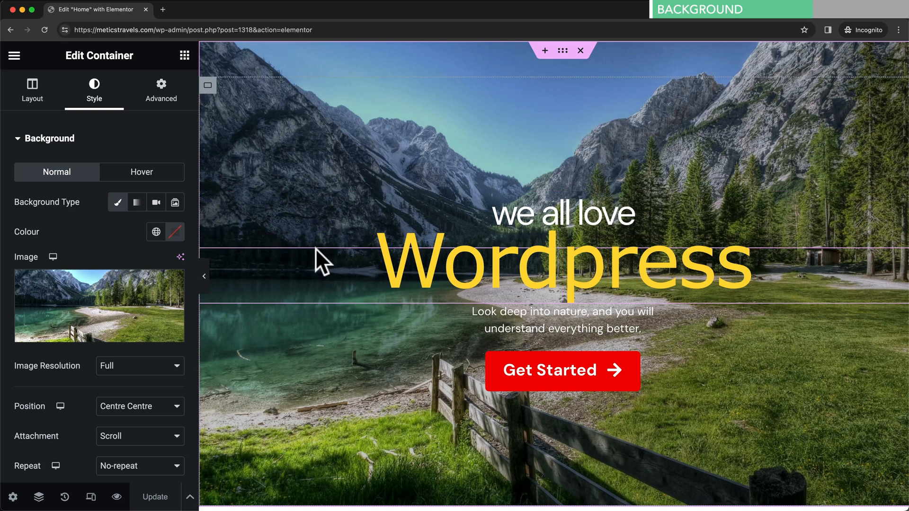
- Delete the mountain-lake photo and give the hero a #313131 dark charcoal background colour
mouse_move(126, 294)
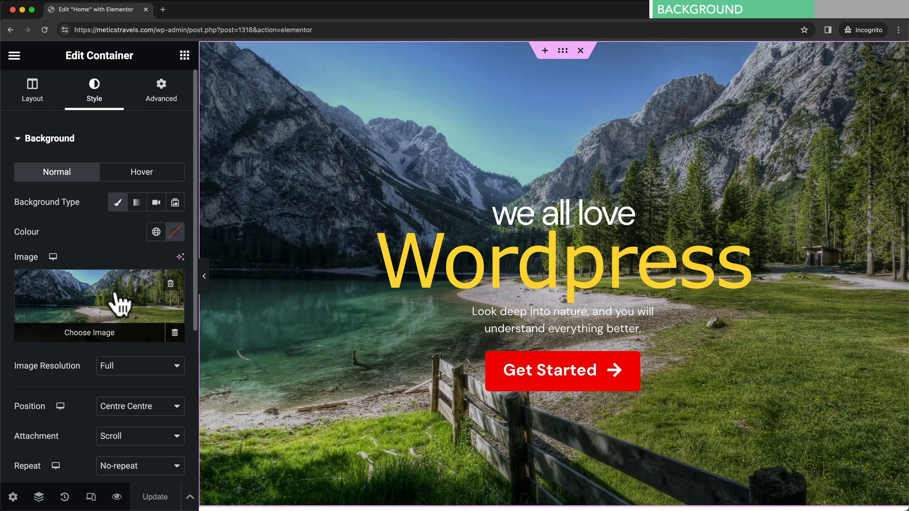
click(170, 283)
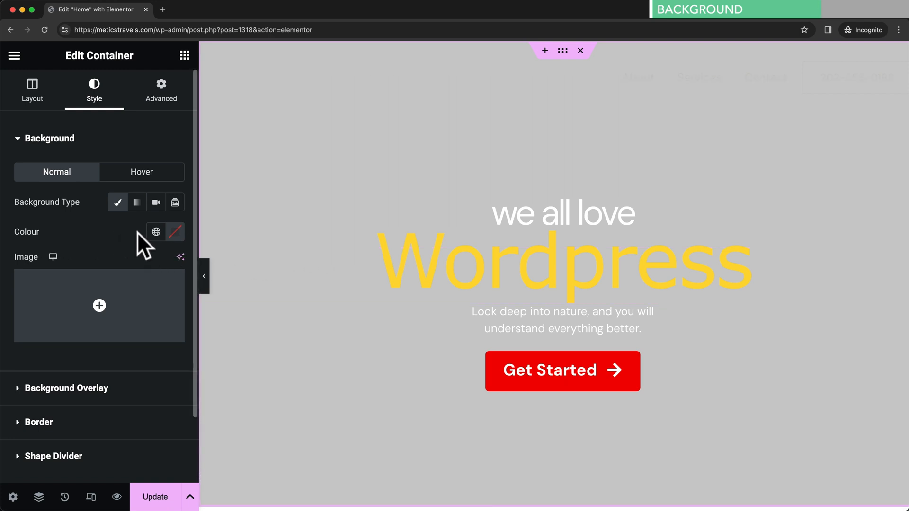
click(175, 237)
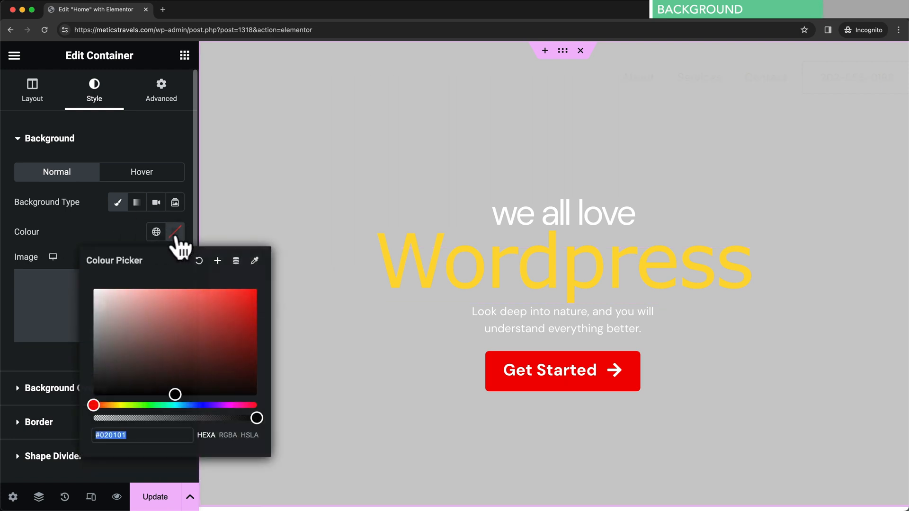
drag(172, 314, 88, 376)
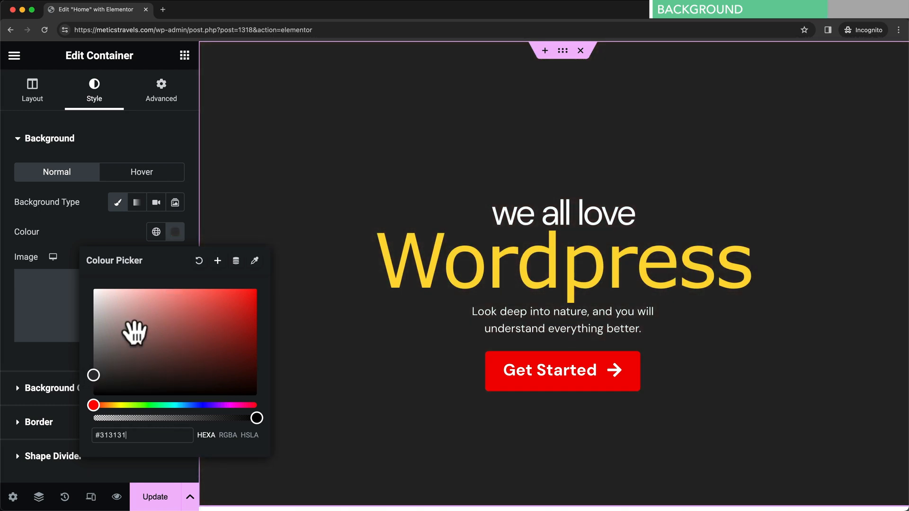
click(132, 231)
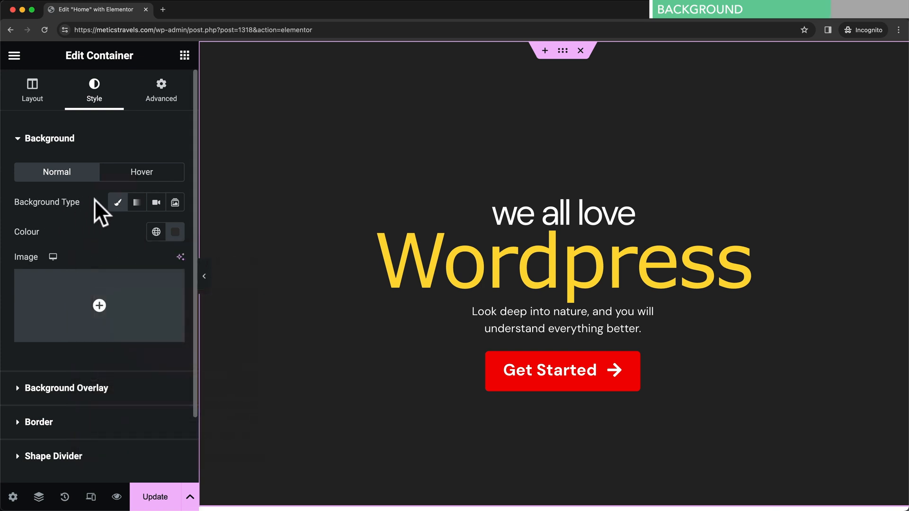
click(137, 203)
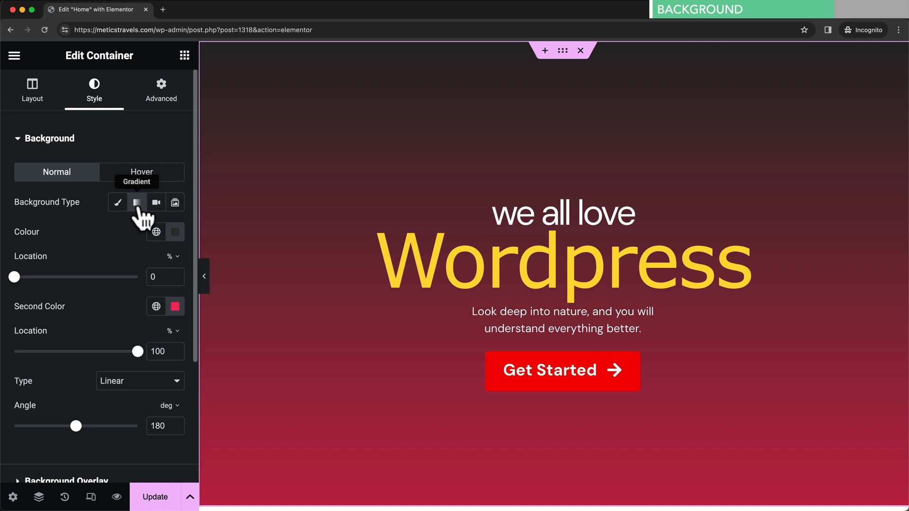
- Make the hero gradient run from light grey to grey, then change the background type to Video
click(175, 232)
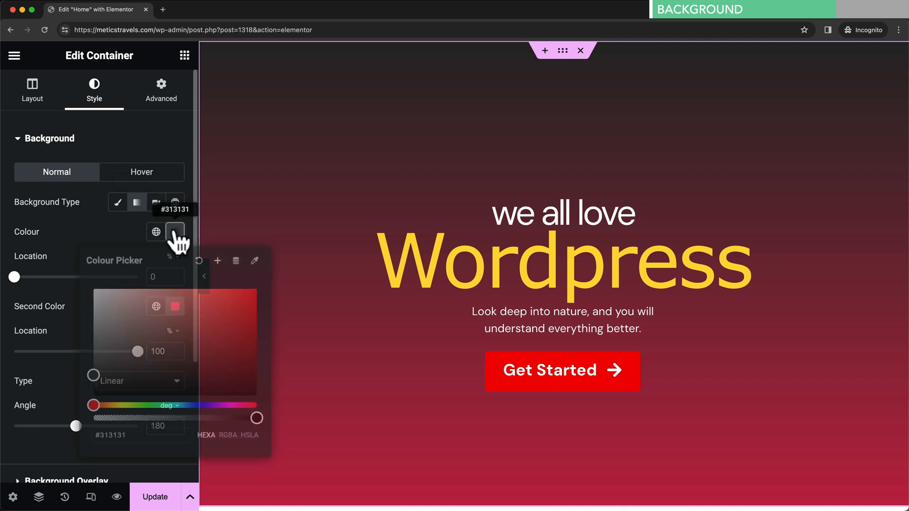
drag(132, 322, 93, 305)
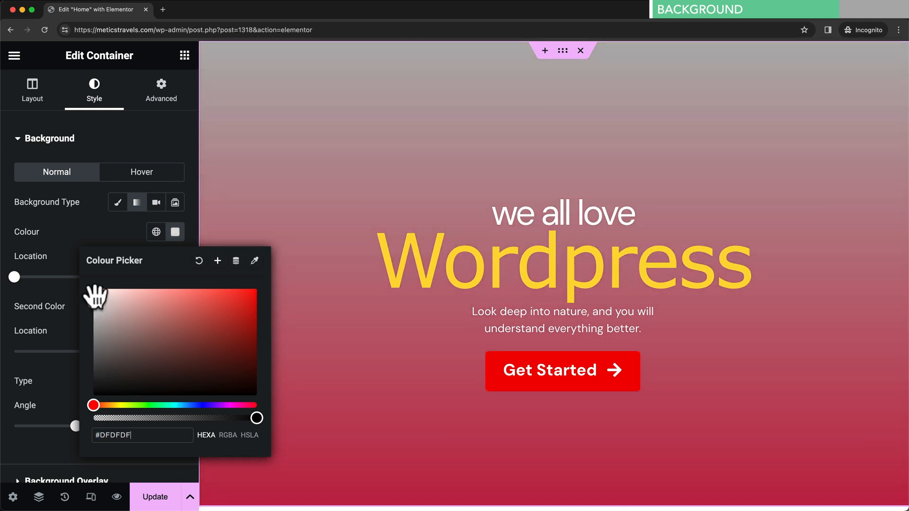
click(101, 228)
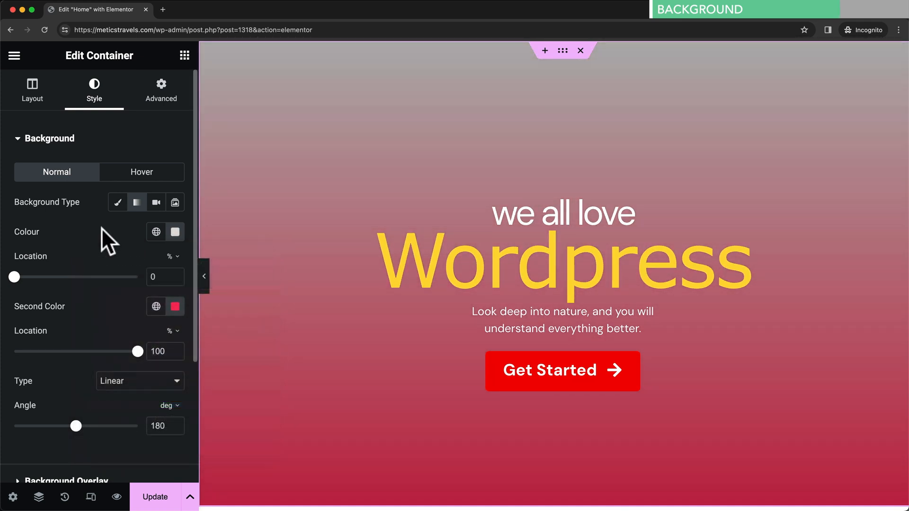
click(175, 307)
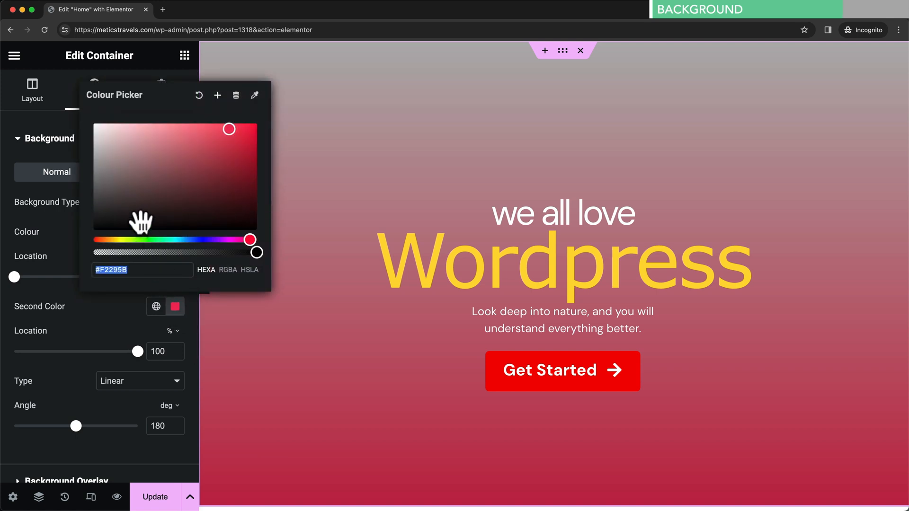
drag(146, 205, 102, 193)
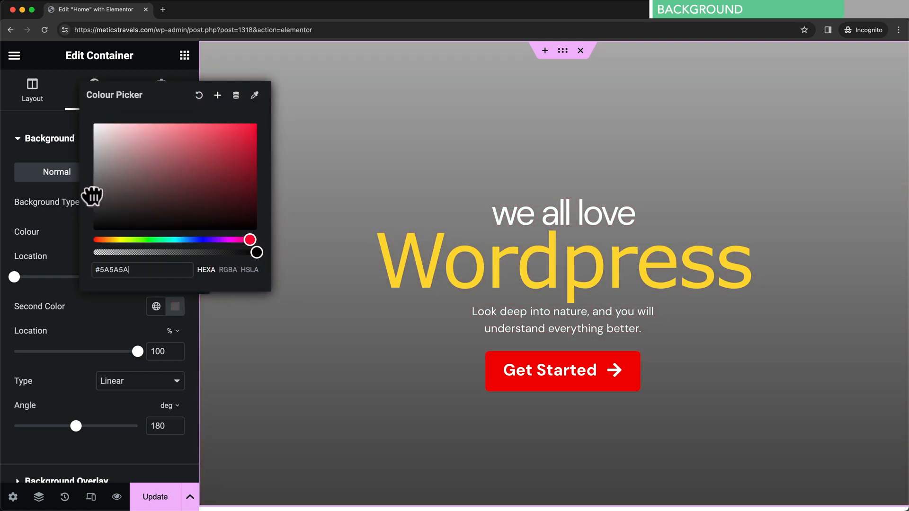
click(71, 228)
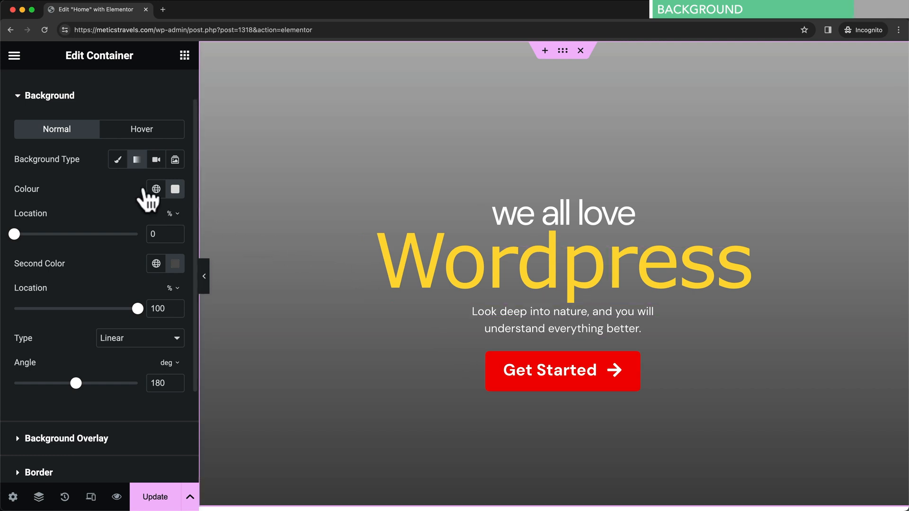
click(159, 163)
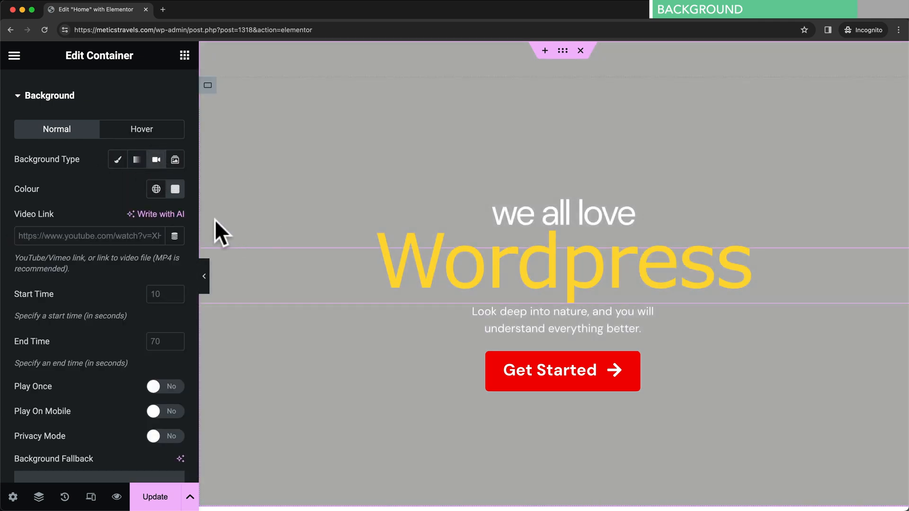
- Paste the YouTube video link and set the background video to play from 15 to 60 seconds
click(78, 232)
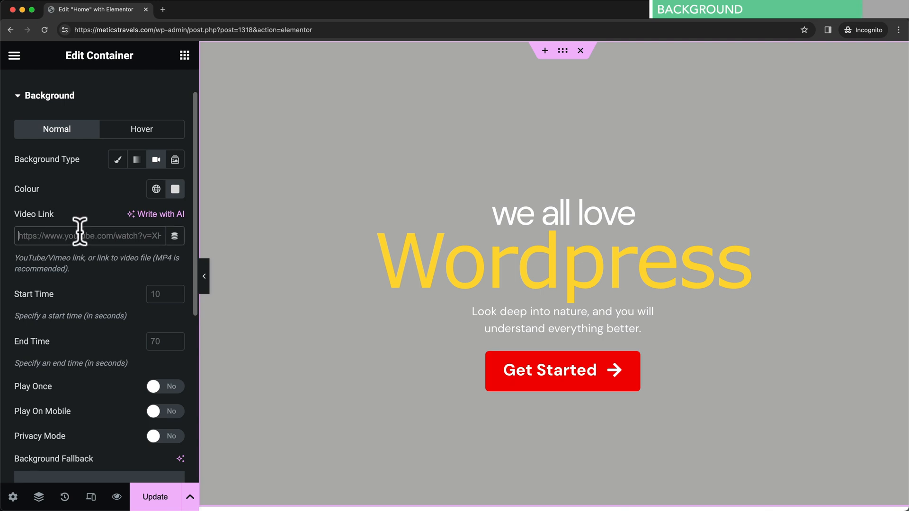
text(https://www.youtube.com/watch?v=UV0mhY2Dxr0)
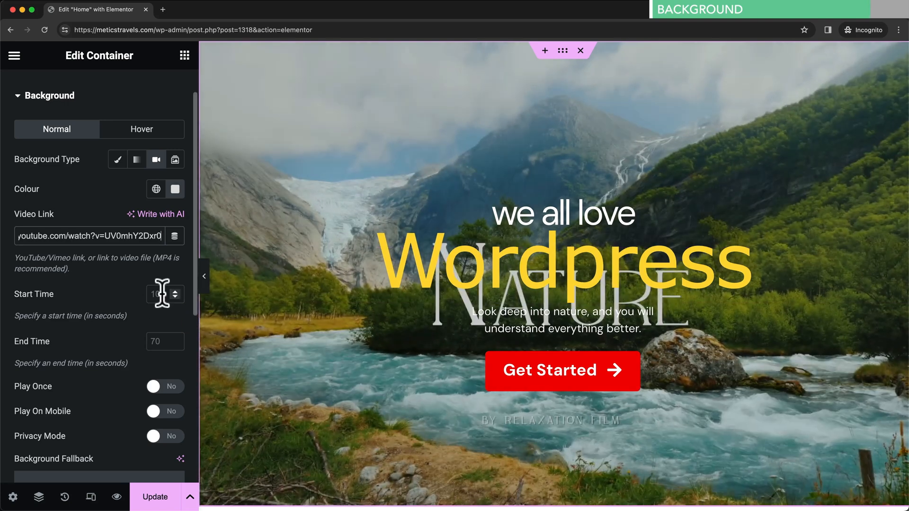
click(162, 293)
text(15)
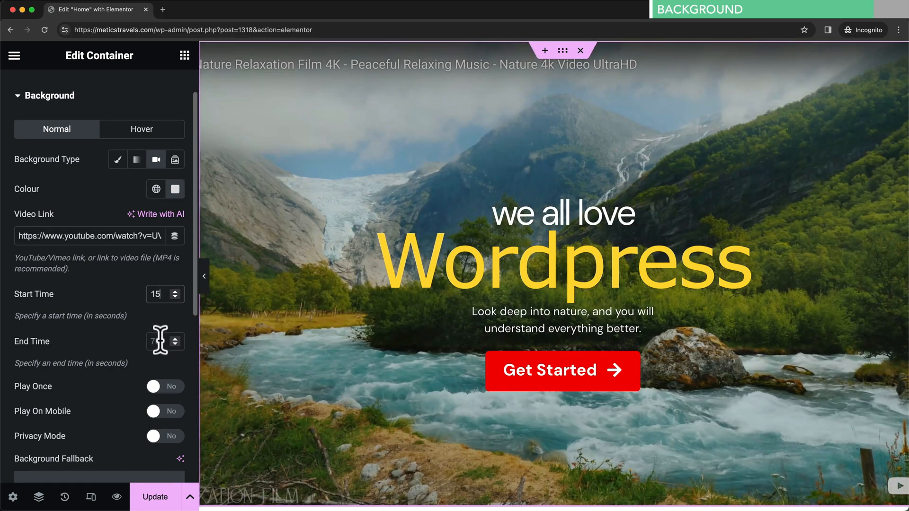
click(161, 340)
text(6)
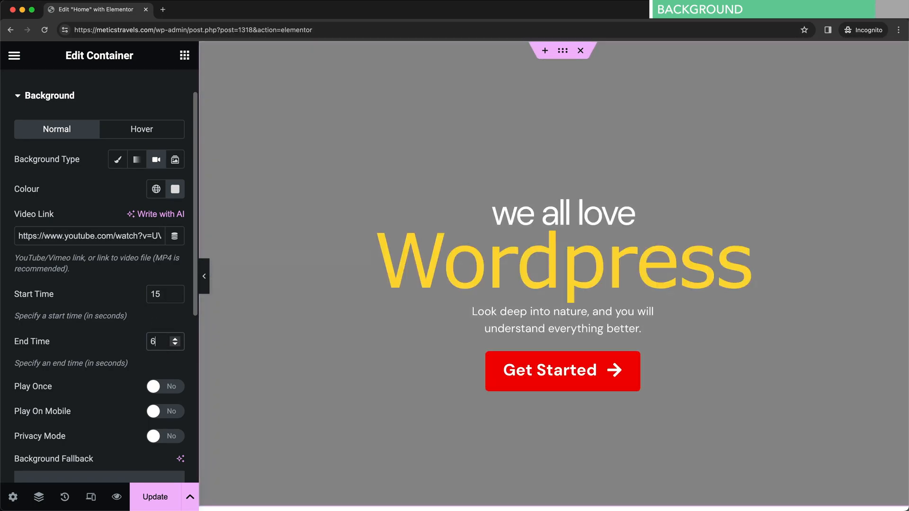
text(0)
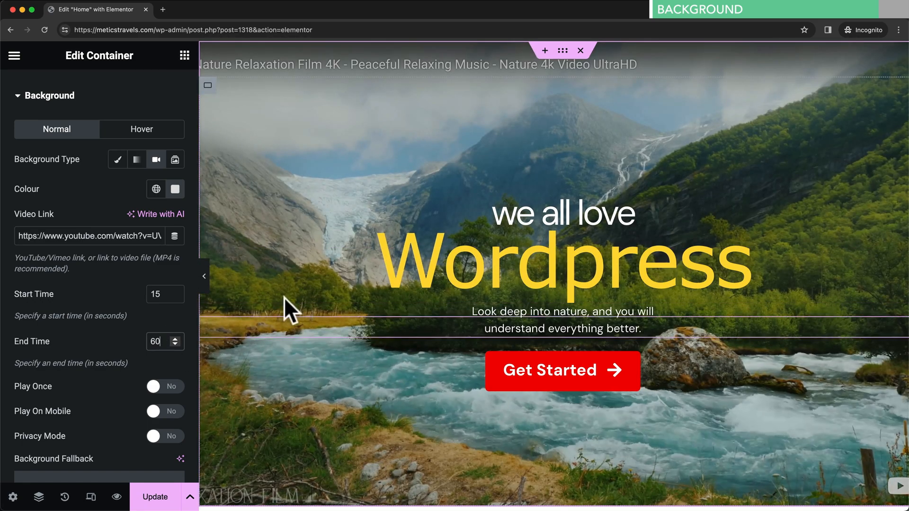
- Set Hero-Image.jpg as the background fallback image for the video
scroll(123, 322, up, 2)
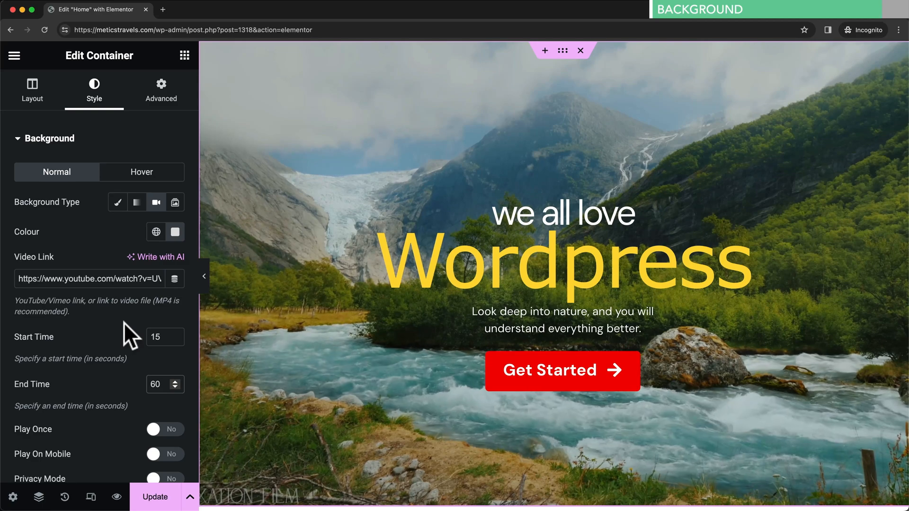
scroll(123, 322, down, 2)
scroll(124, 323, down, 7)
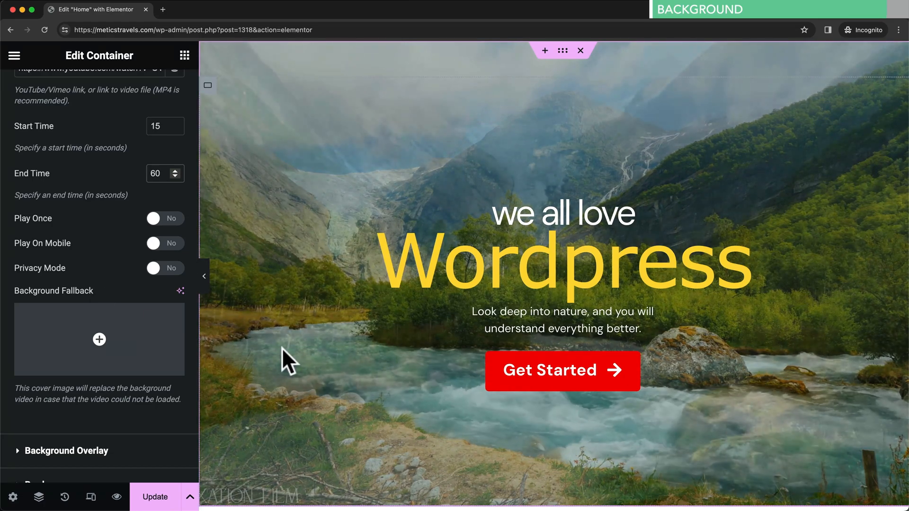
click(97, 338)
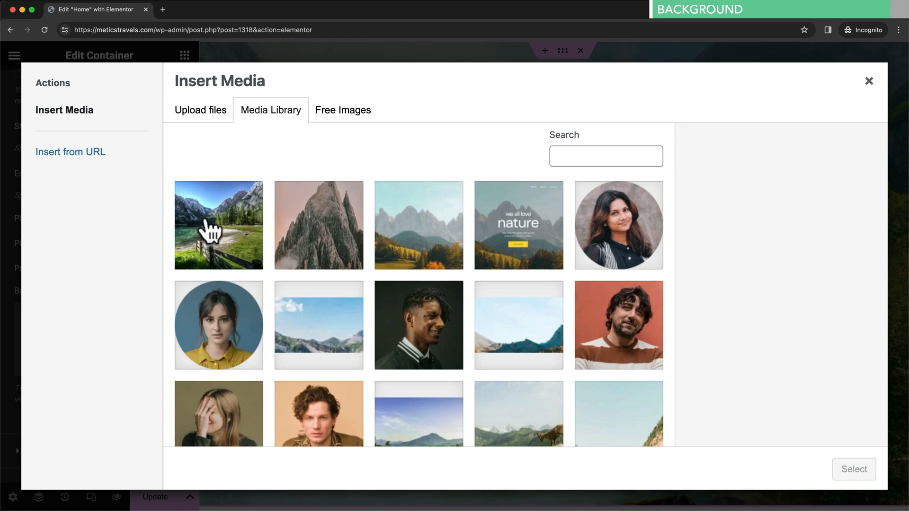
click(239, 224)
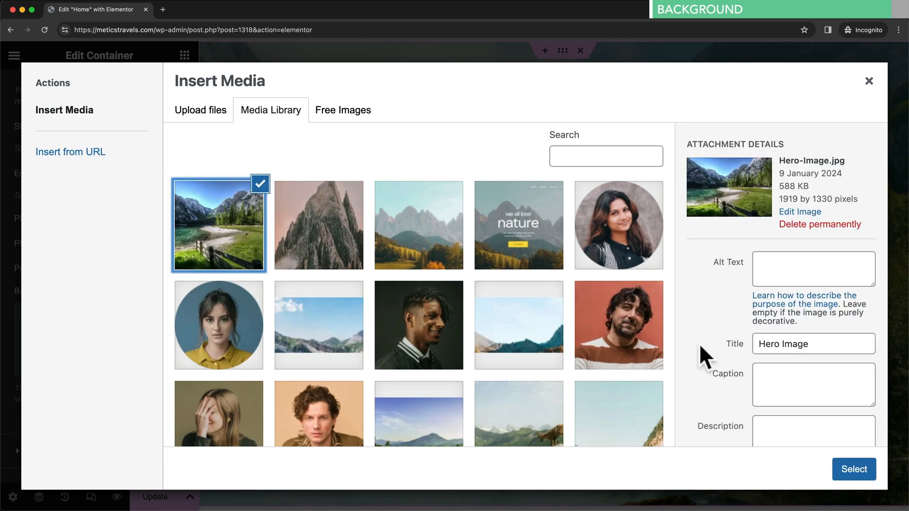
click(855, 467)
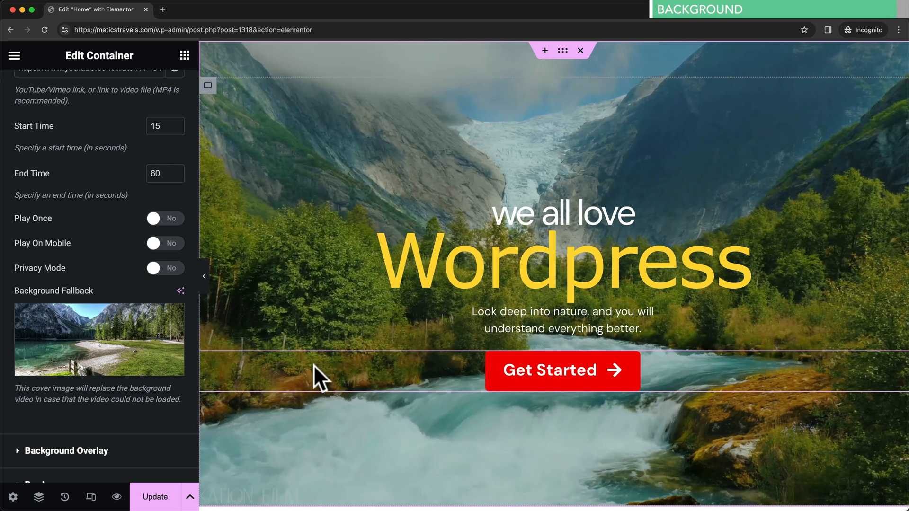
mouse_move(134, 348)
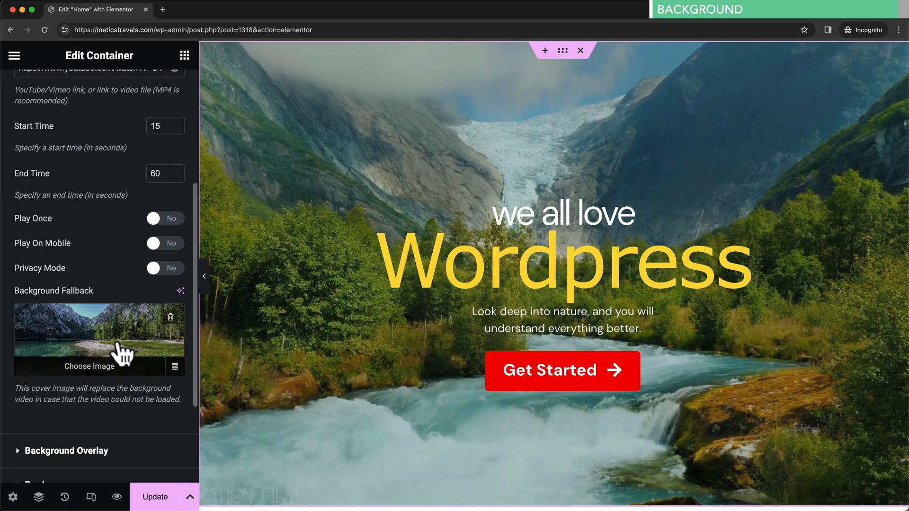
scroll(118, 342, down, 2)
scroll(119, 348, down, 1)
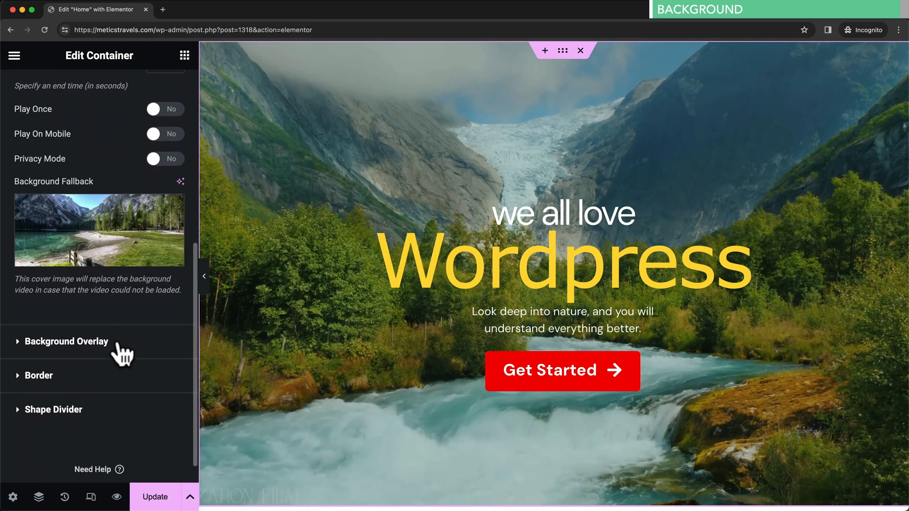
- Keep the hero background overlay at 0.2 opacity and save the Home page with Update
click(28, 336)
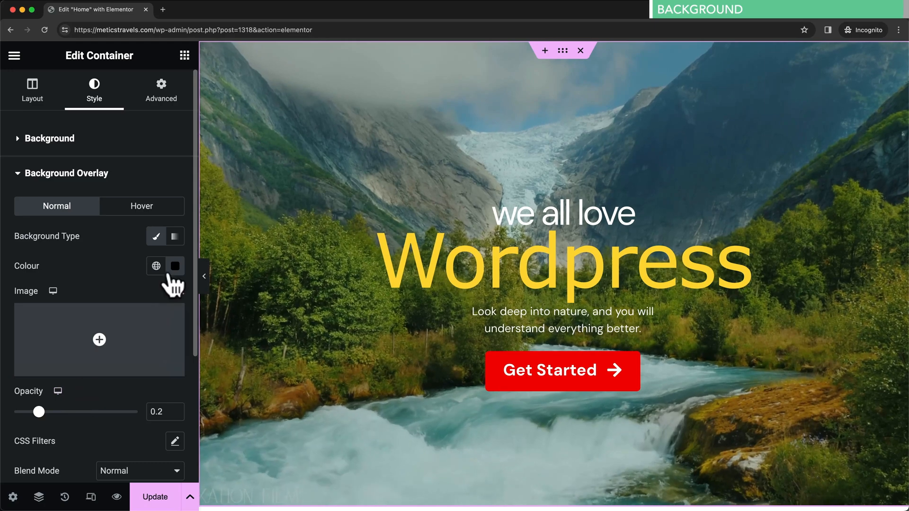
mouse_move(39, 411)
mouse_down()
mouse_move(62, 412)
mouse_move(39, 412)
mouse_up()
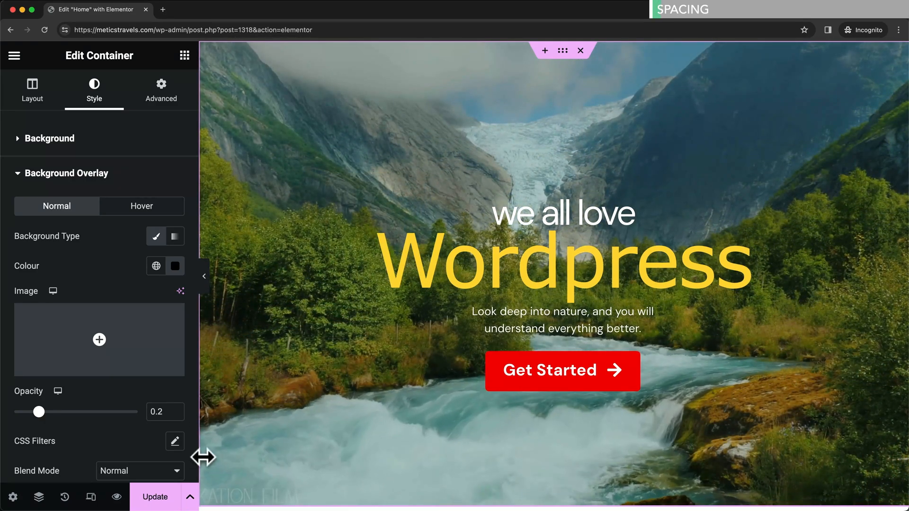
click(156, 496)
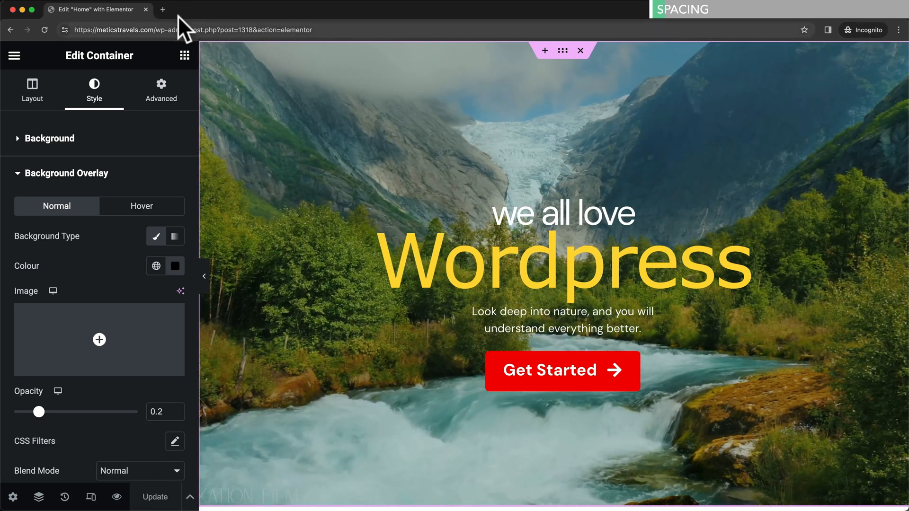
- Load meticstravels.com in a private tab, go to About, and edit it with Elementor
click(163, 10)
text(https://meticstravels.com/)
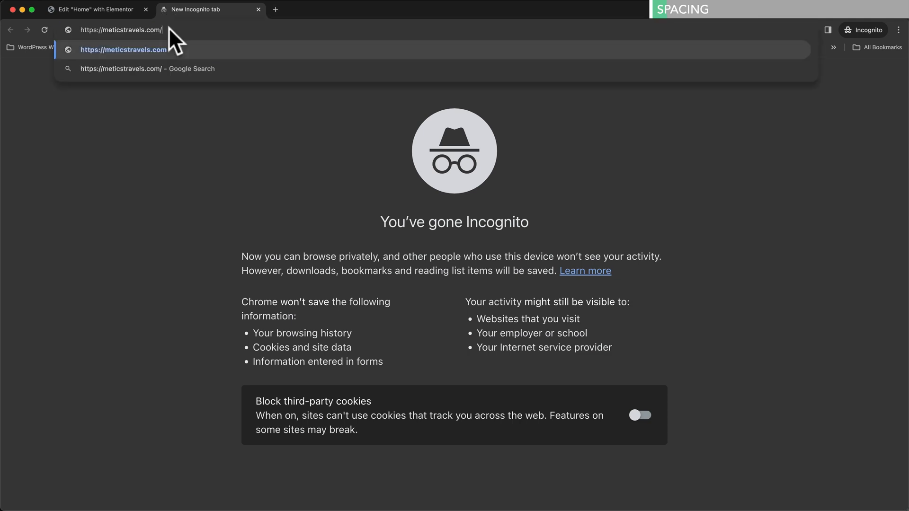
key(Return)
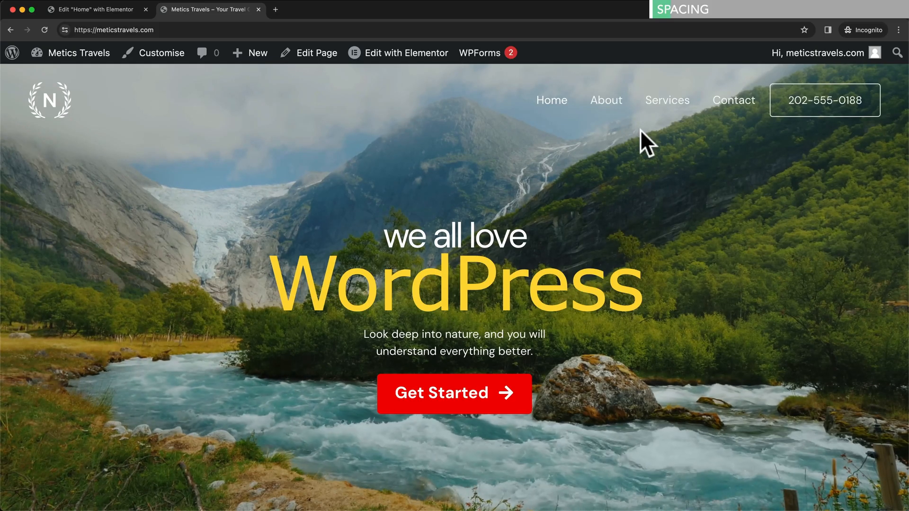
click(616, 116)
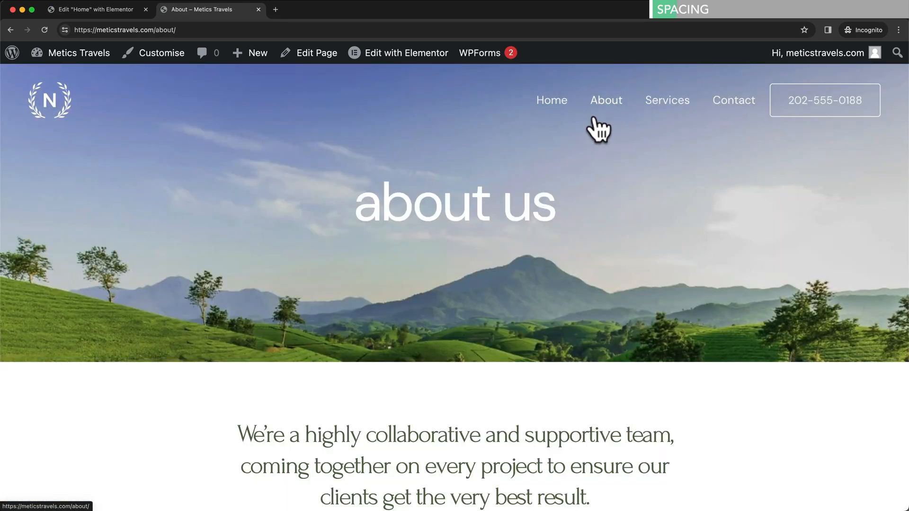
mouse_move(391, 67)
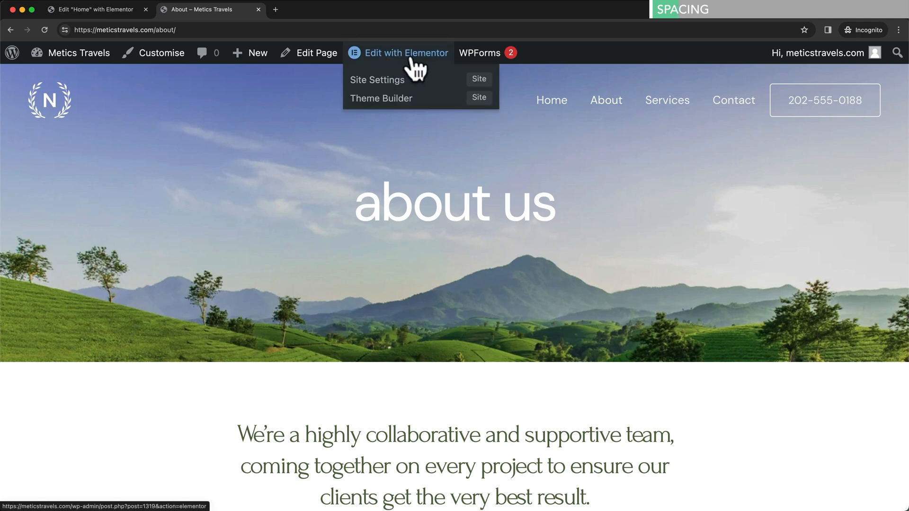
click(422, 64)
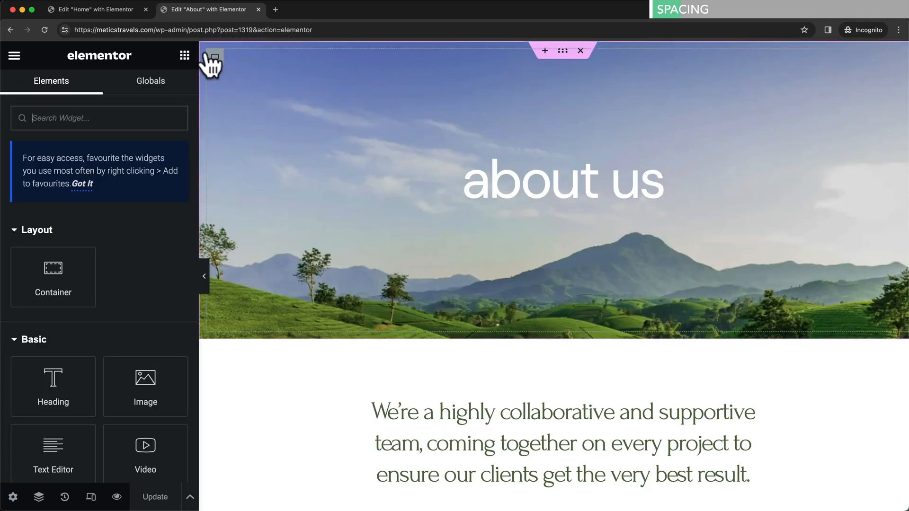
click(145, 10)
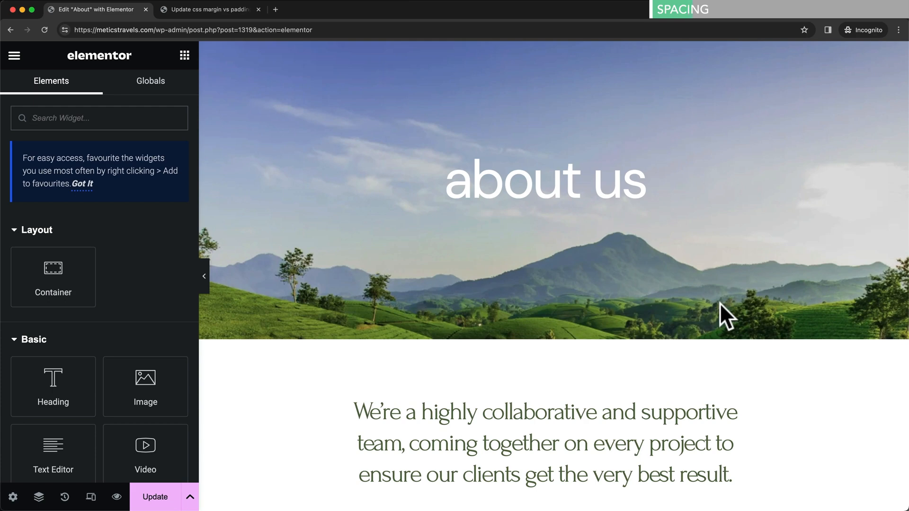
- Select the testimonial section container and show its Advanced margin and padding settings
scroll(630, 217, down, 10)
scroll(635, 245, down, 9)
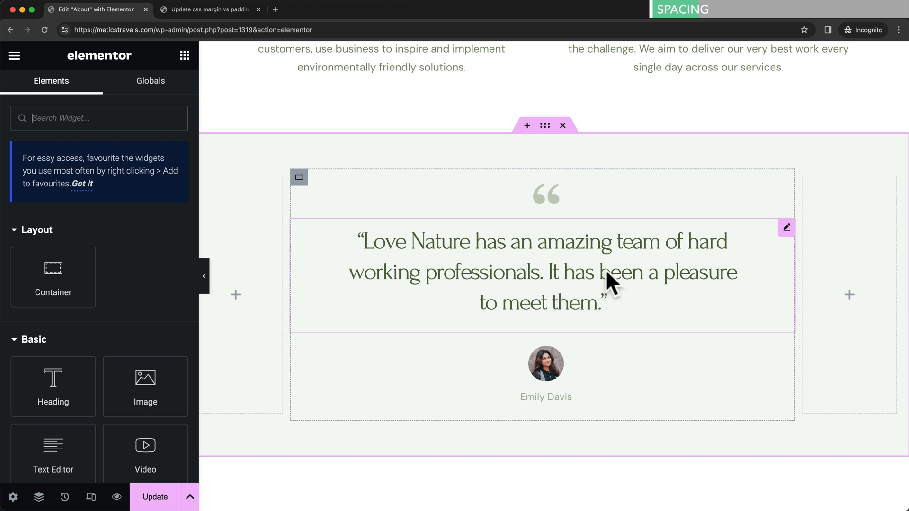
click(541, 134)
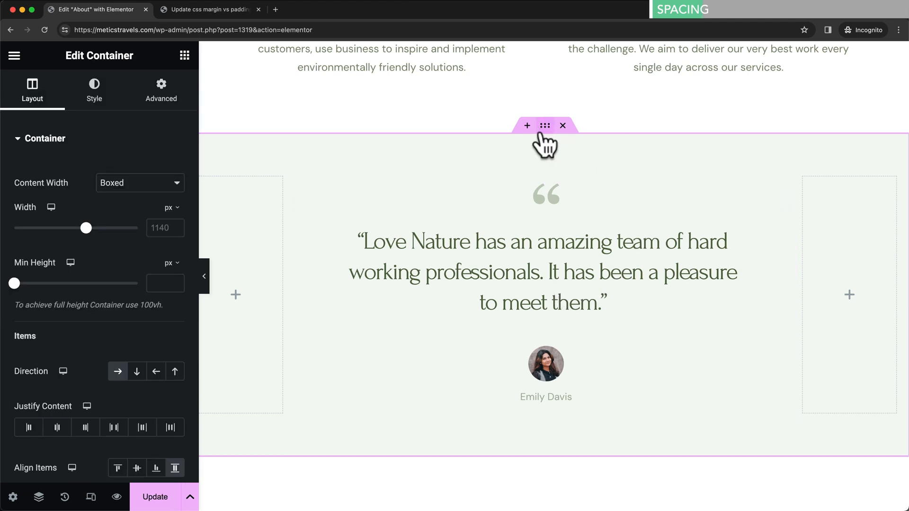
click(174, 107)
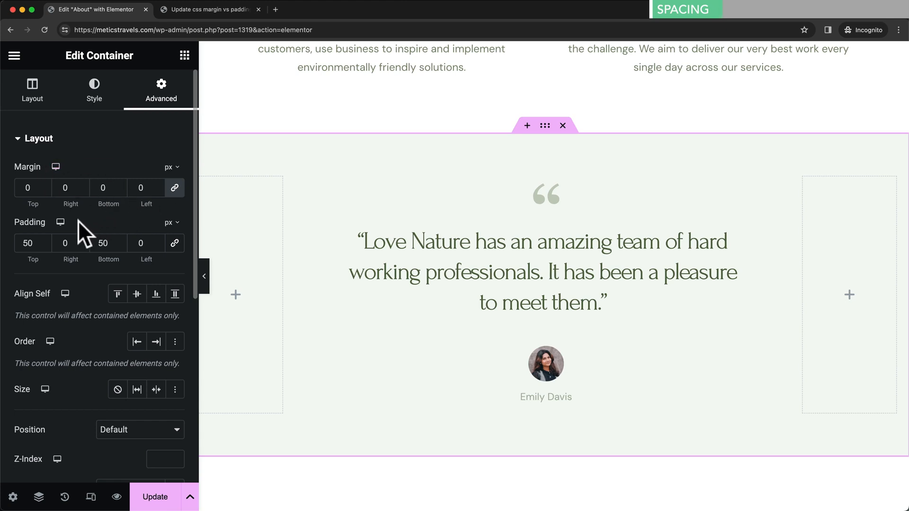
- Switch to the tab with the HubSpot margin, border, padding and content box-model diagram
click(224, 13)
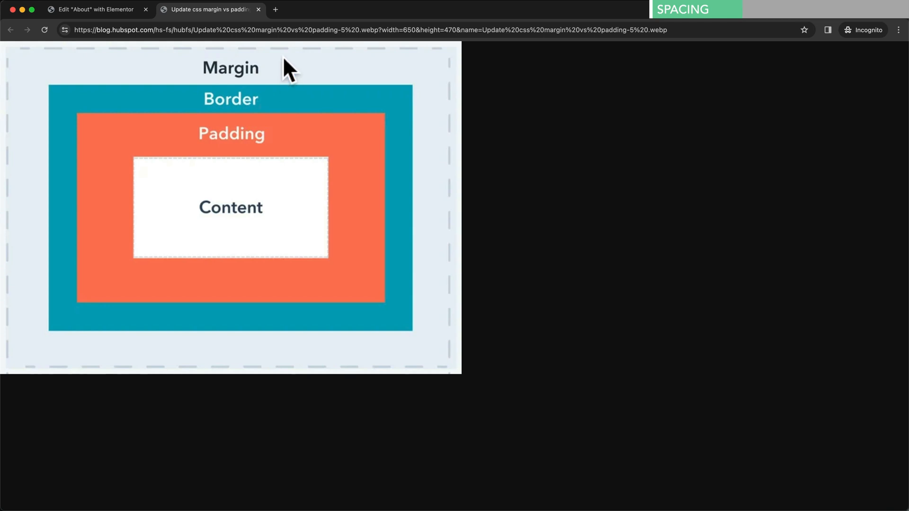
- Back in the About editor, experiment with the testimonial section's top padding, trying 0
click(123, 13)
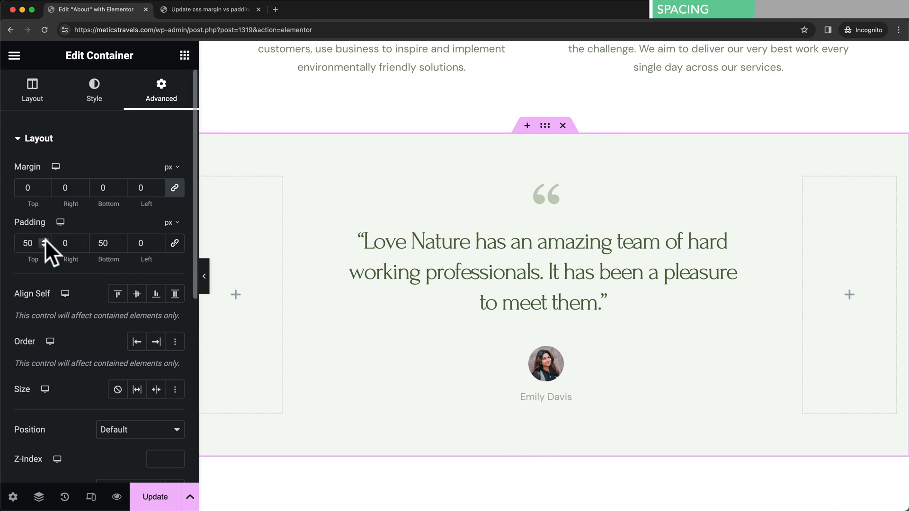
drag(43, 240, 44, 239)
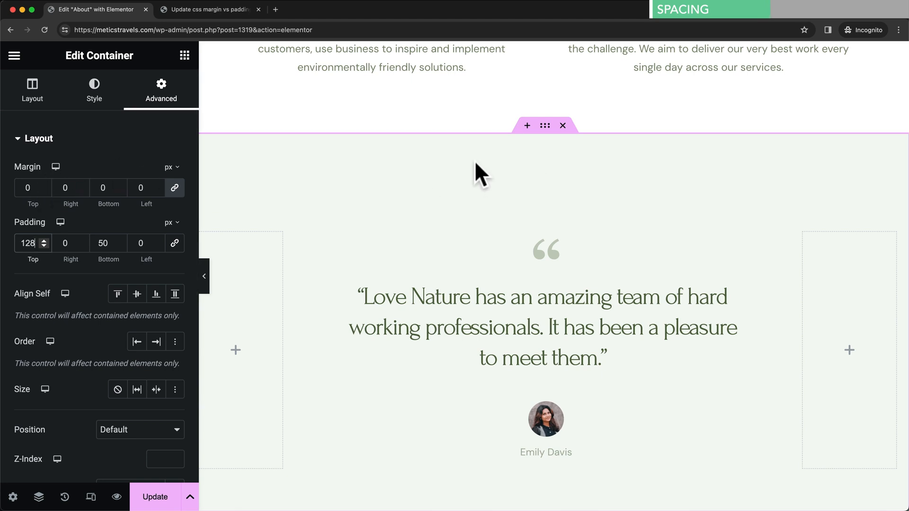
drag(35, 243, 16, 244)
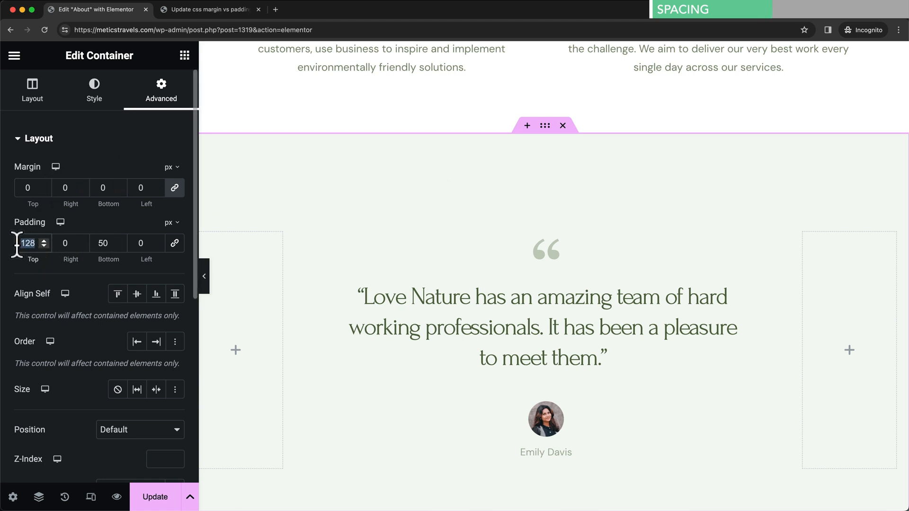
text(0)
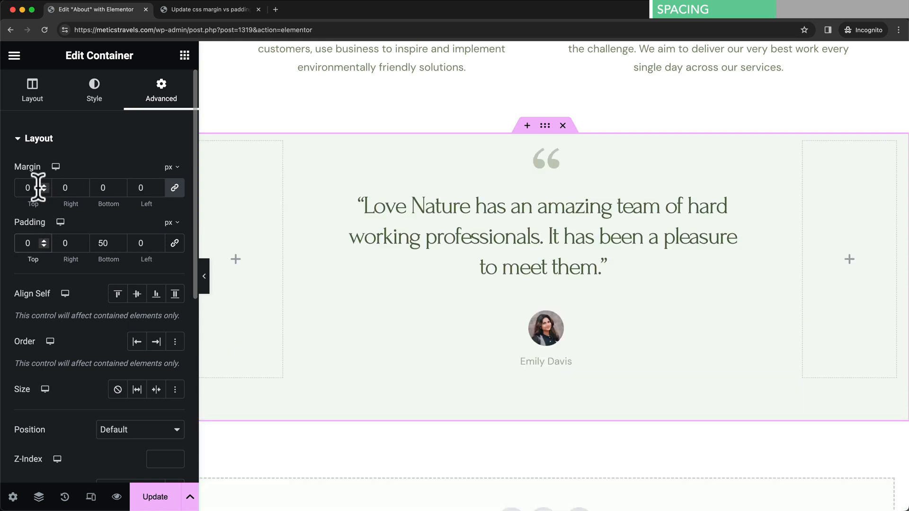
- Unlink the margins, test the top margin, then restore Margin Top 0 and Padding Top 50
click(174, 191)
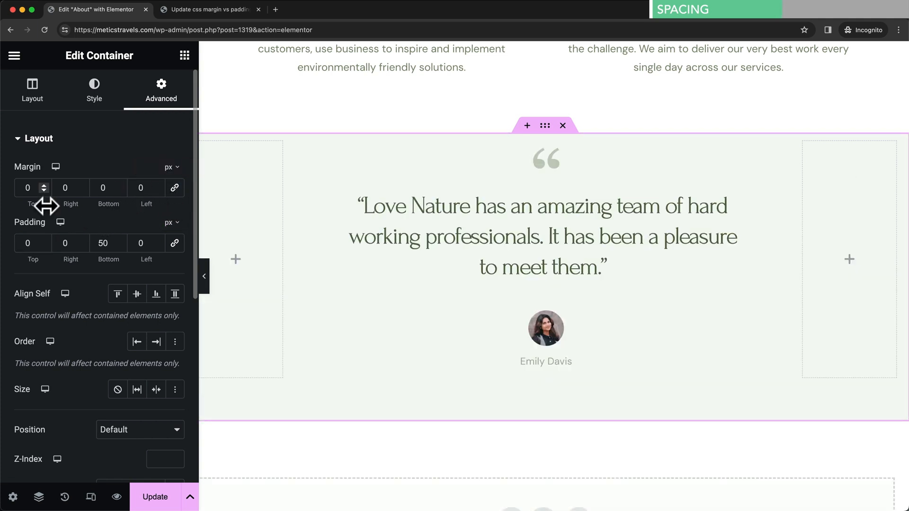
drag(44, 184, 44, 183)
double_click(25, 188)
text(0)
double_click(23, 243)
text(50)
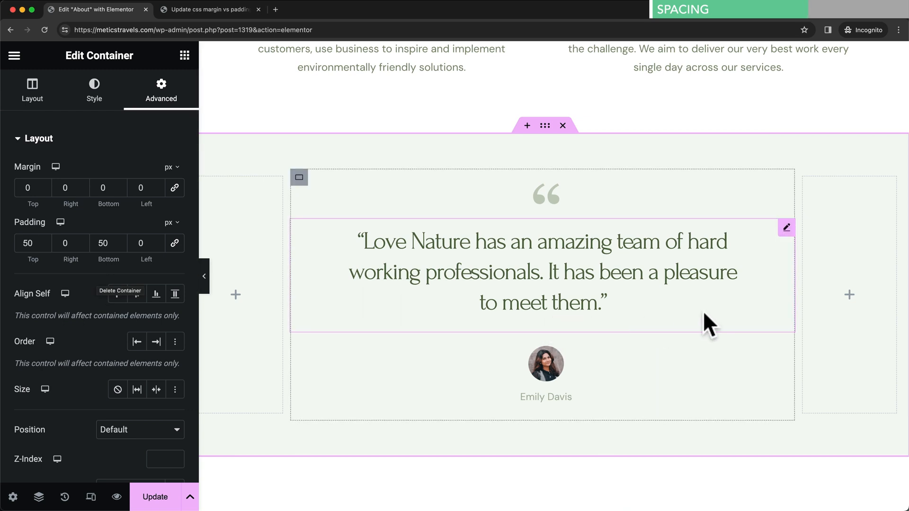
click(786, 230)
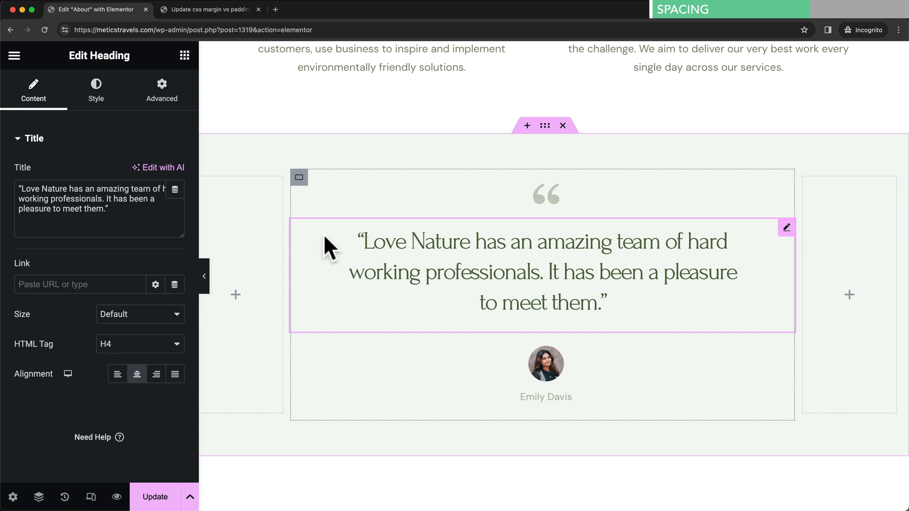
- Set the quote heading's padding to 50 px bottom and 30 px left and right
click(169, 100)
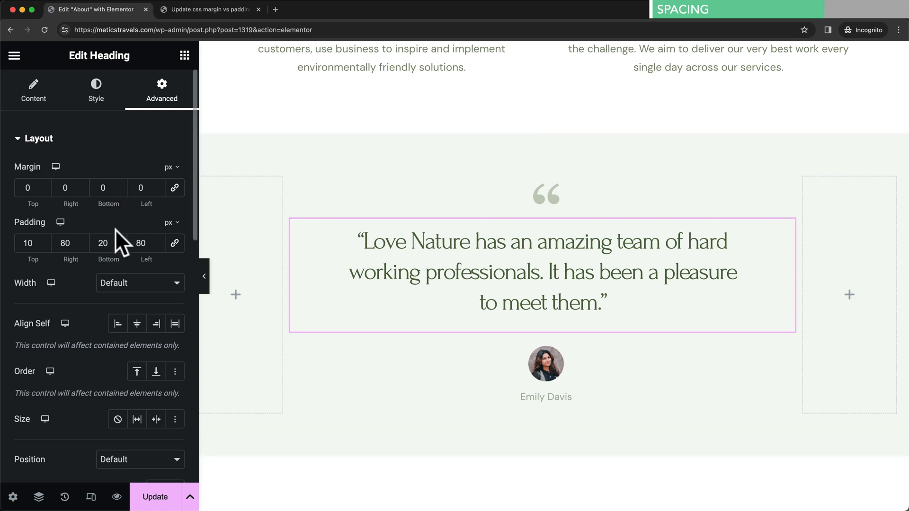
drag(101, 243, 99, 243)
text(50)
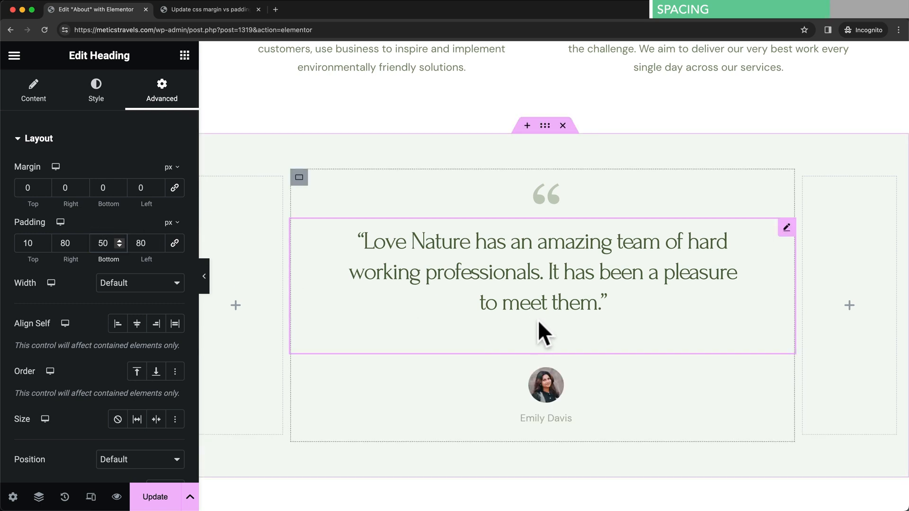
click(553, 325)
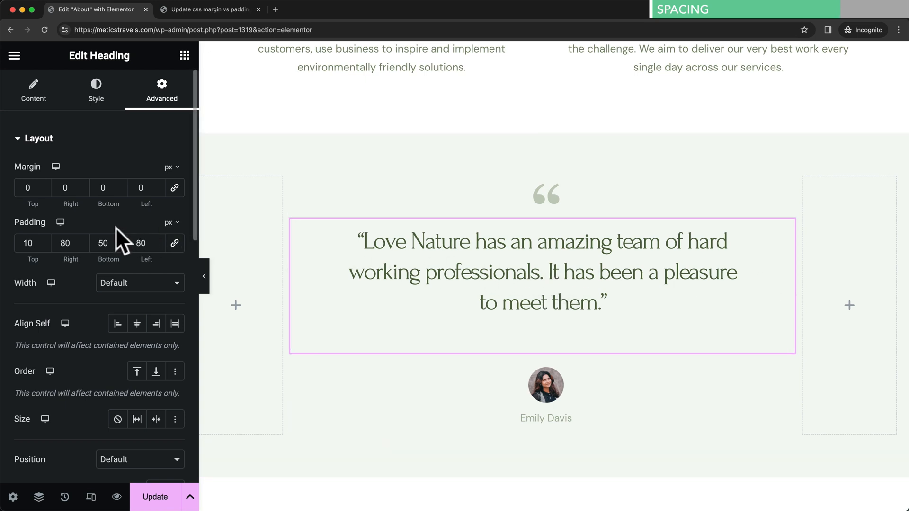
double_click(140, 242)
text(30)
double_click(71, 242)
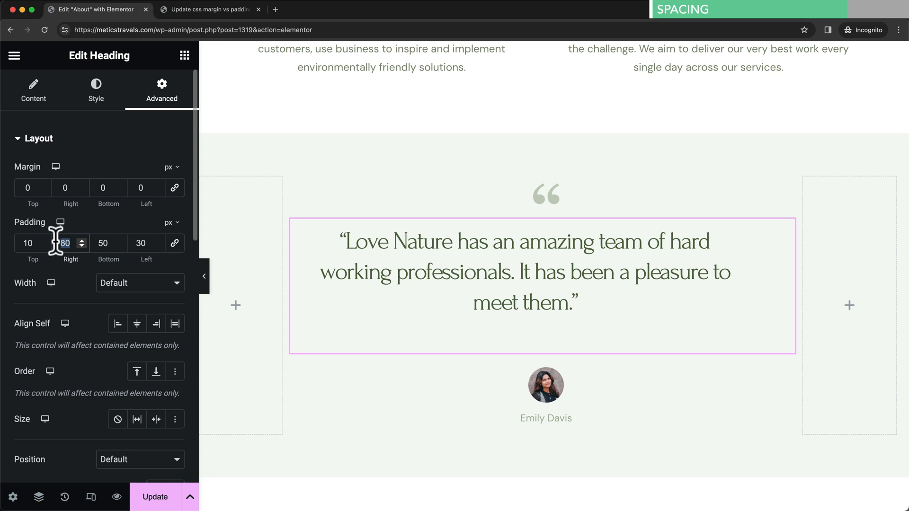
text(30)
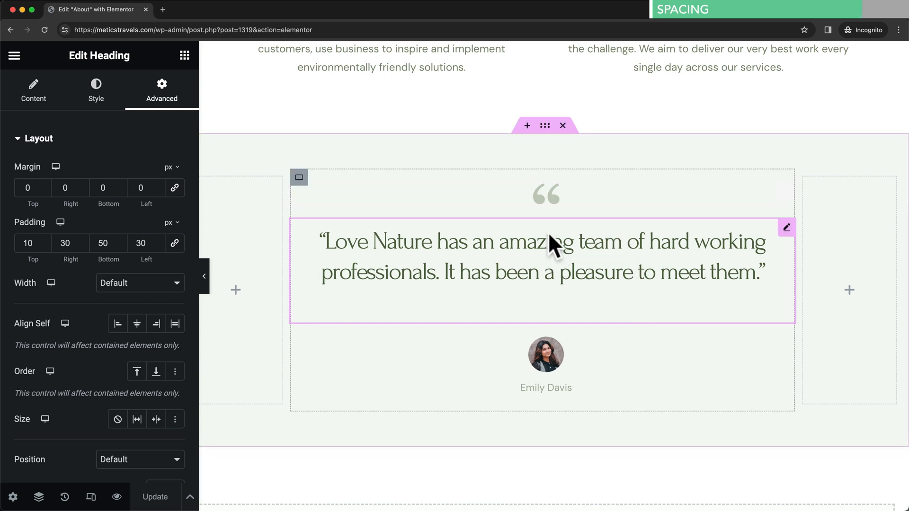
click(185, 55)
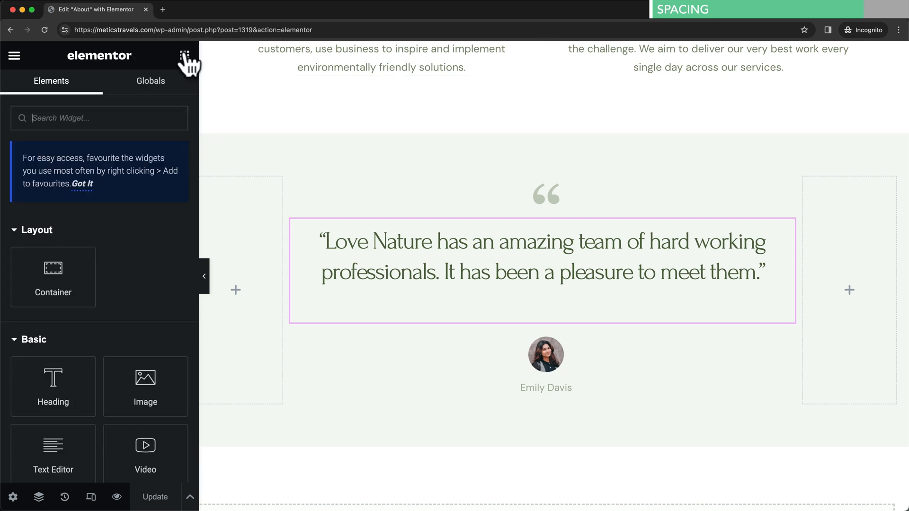
scroll(174, 251, down, 5)
scroll(170, 246, down, 1)
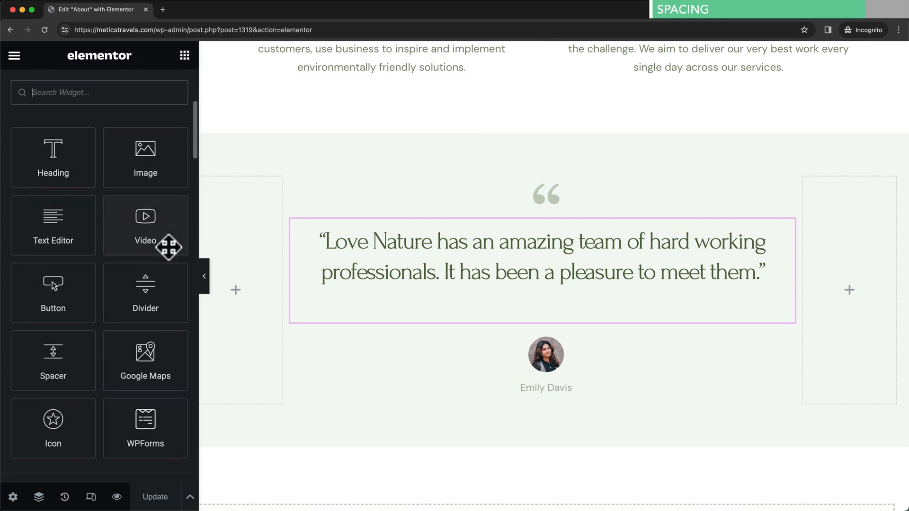
drag(65, 361, 546, 220)
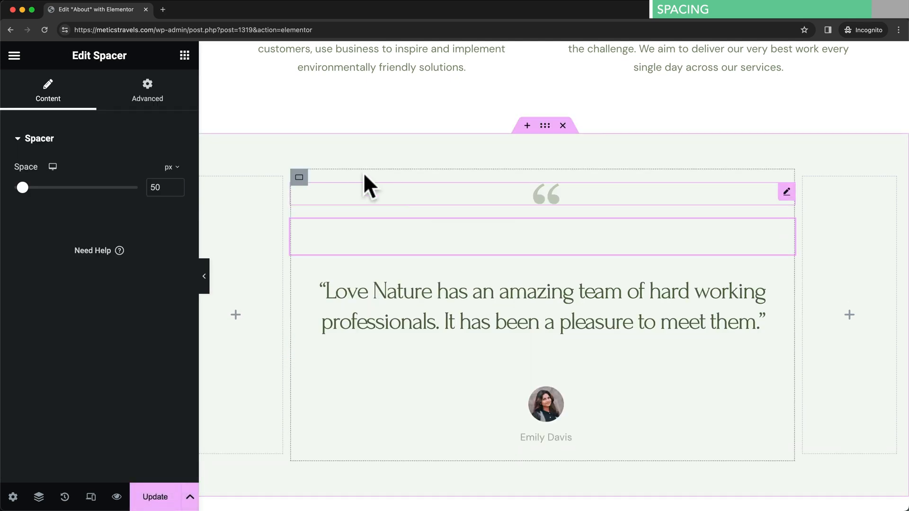
mouse_move(21, 187)
mouse_down()
mouse_move(46, 187)
mouse_move(19, 188)
mouse_up()
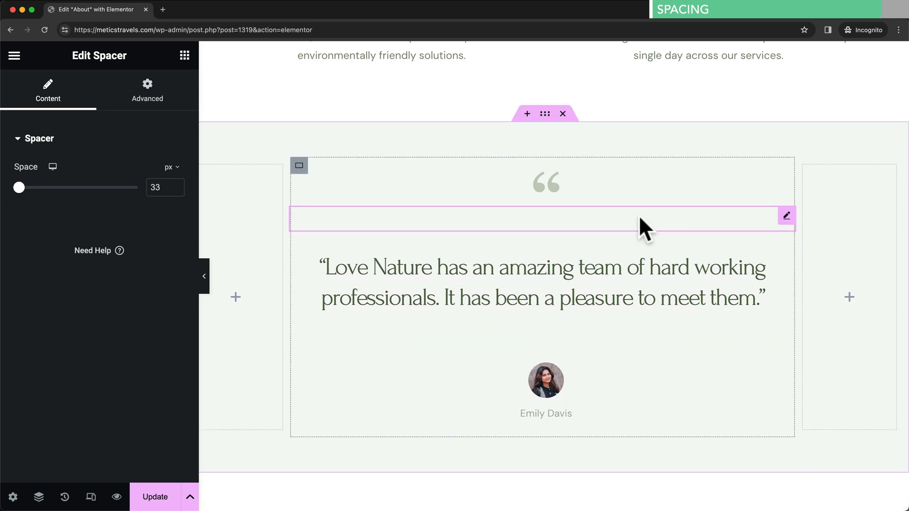
scroll(639, 217, up, 10)
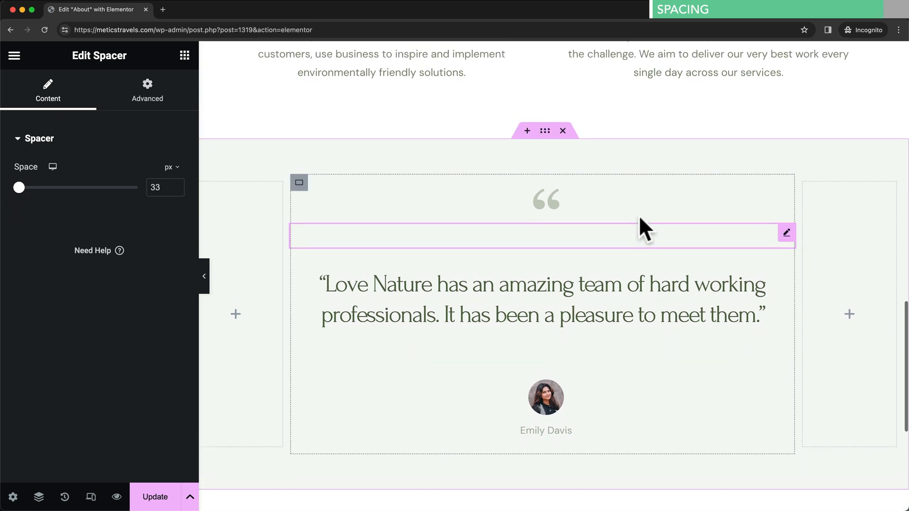
scroll(638, 215, up, 7)
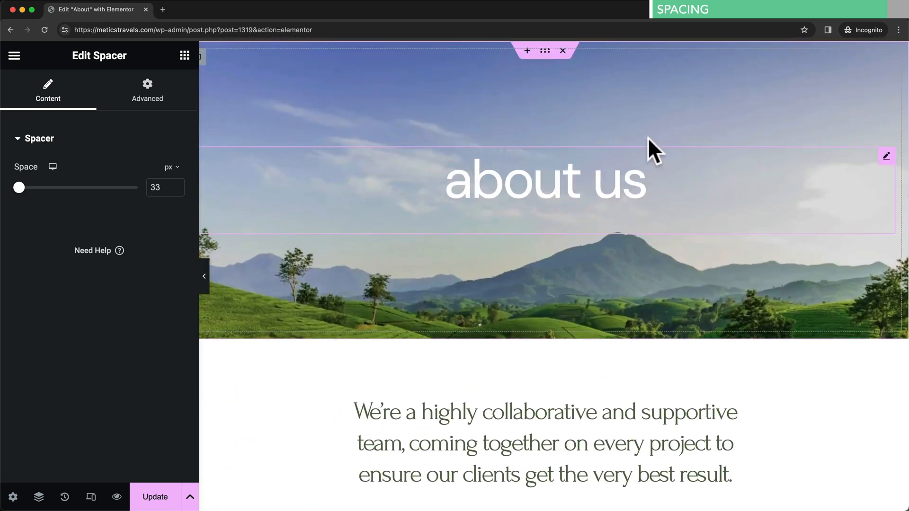
- Raise the 'about us' hero container's Min Height from 420 to 470 px
click(545, 51)
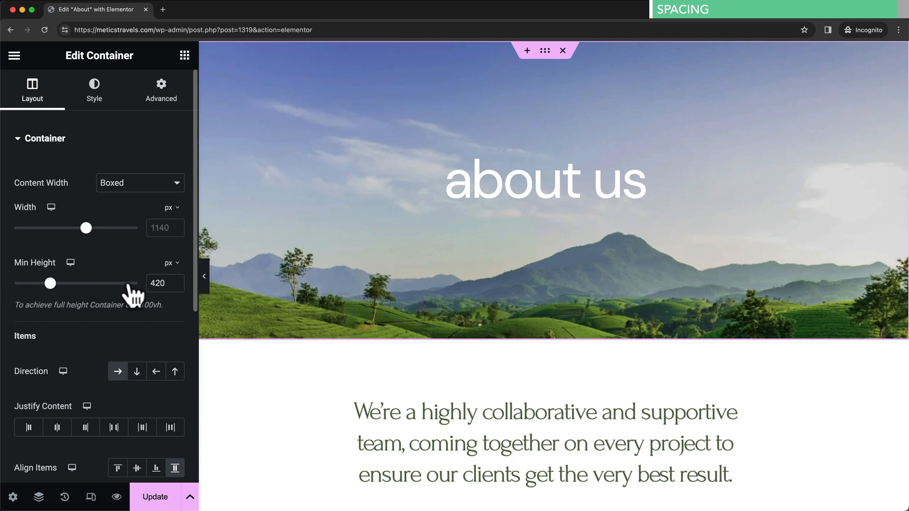
mouse_move(51, 283)
mouse_down()
mouse_move(68, 284)
mouse_move(51, 284)
mouse_up()
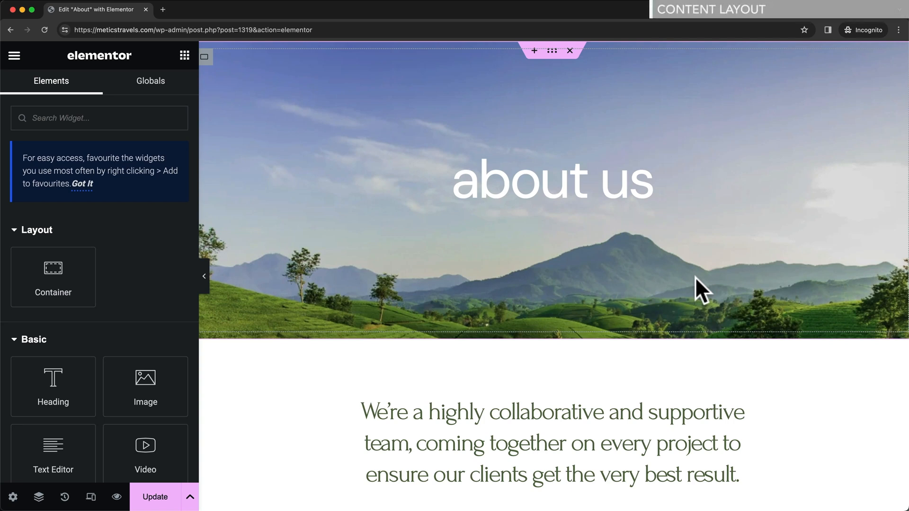
- Load the live meticstravels.com homepage in a new browser tab
click(161, 8)
text(https://meticstravels.com/)
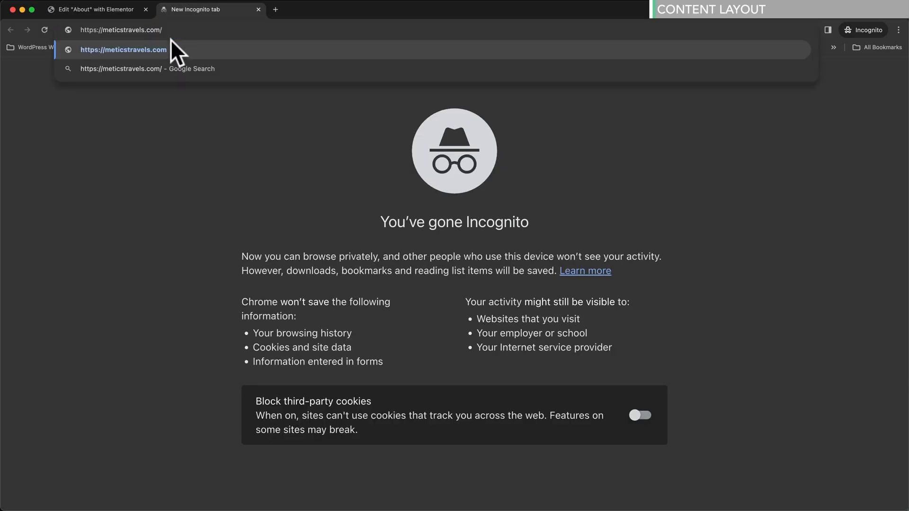
key(Return)
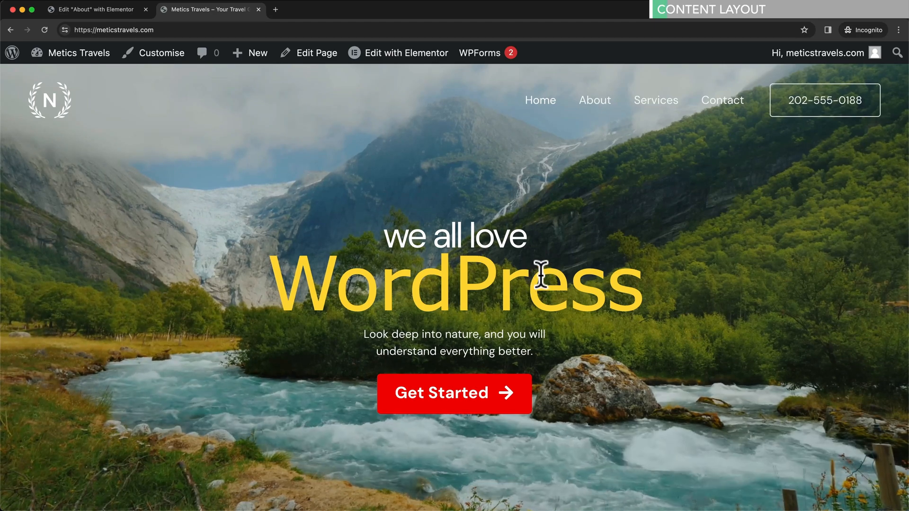
- Scroll through the live homepage, then return to the About page editor
scroll(541, 265, down, 4)
scroll(544, 272, down, 6)
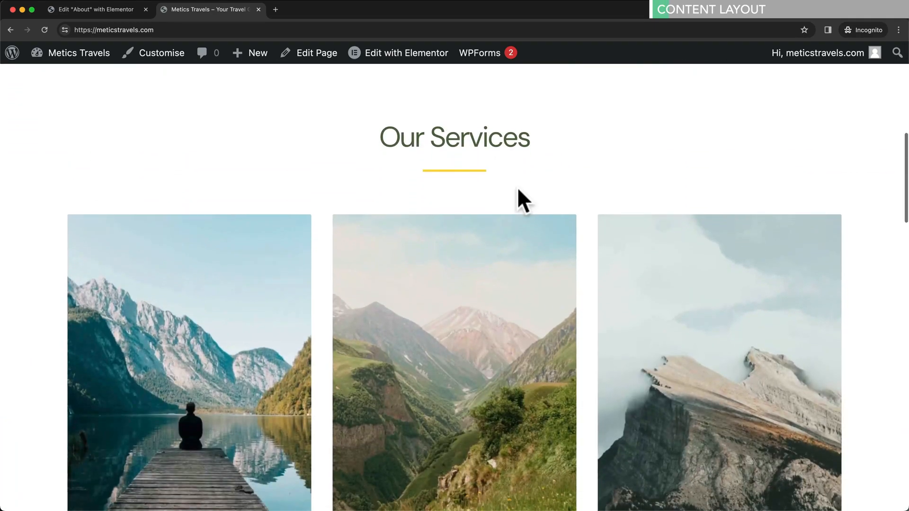
scroll(516, 186, down, 1)
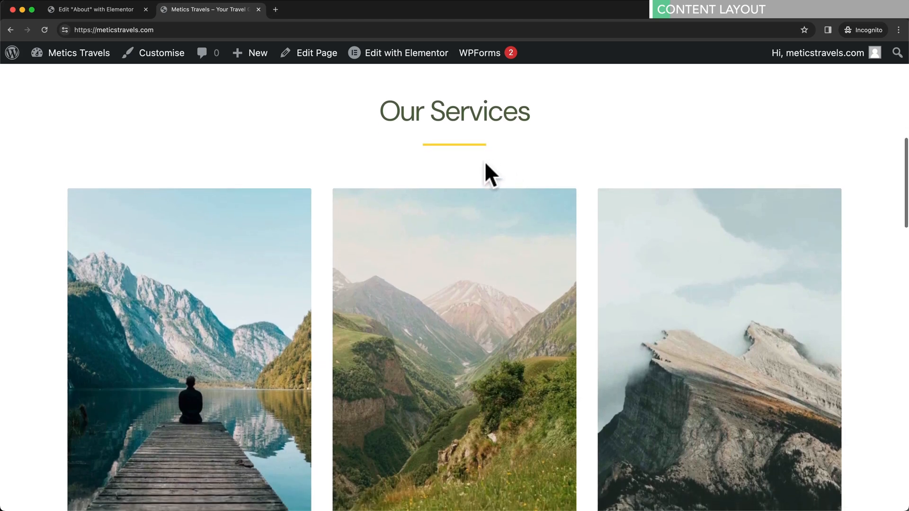
scroll(256, 157, down, 1)
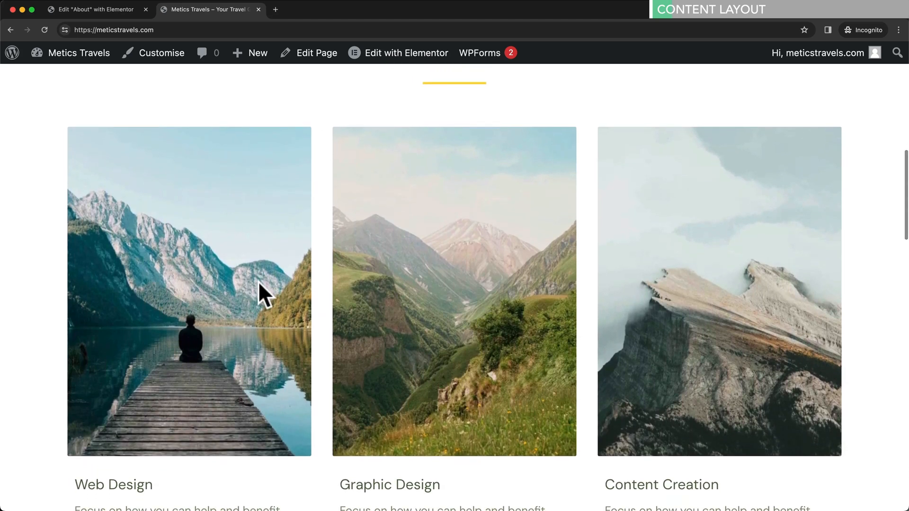
scroll(356, 207, down, 1)
scroll(552, 241, down, 10)
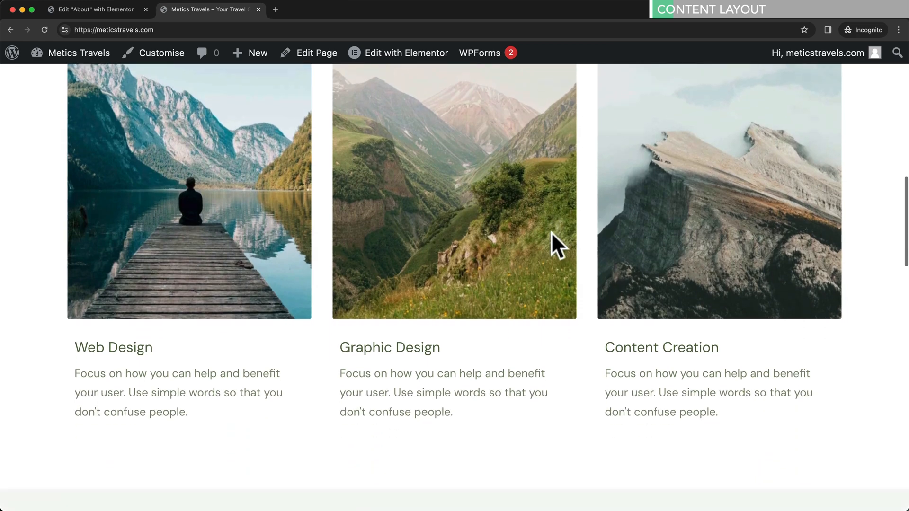
scroll(573, 284, down, 2)
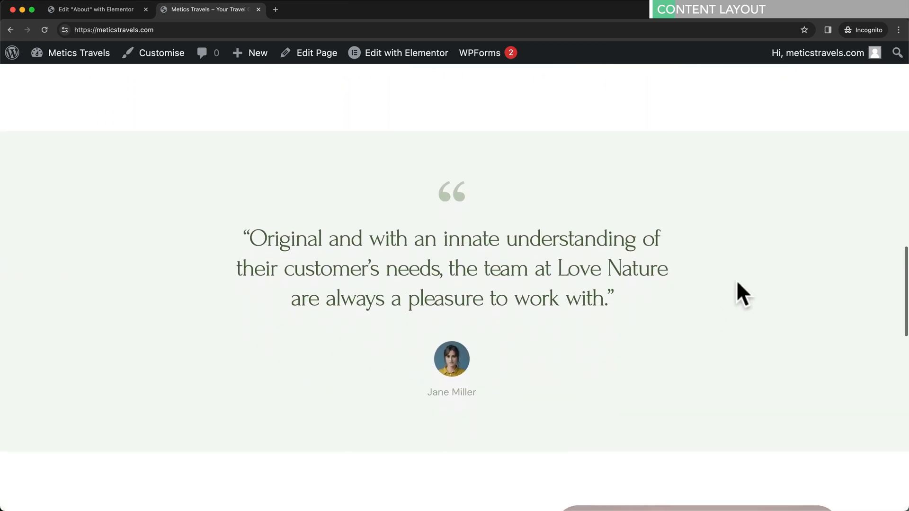
scroll(631, 368, down, 1)
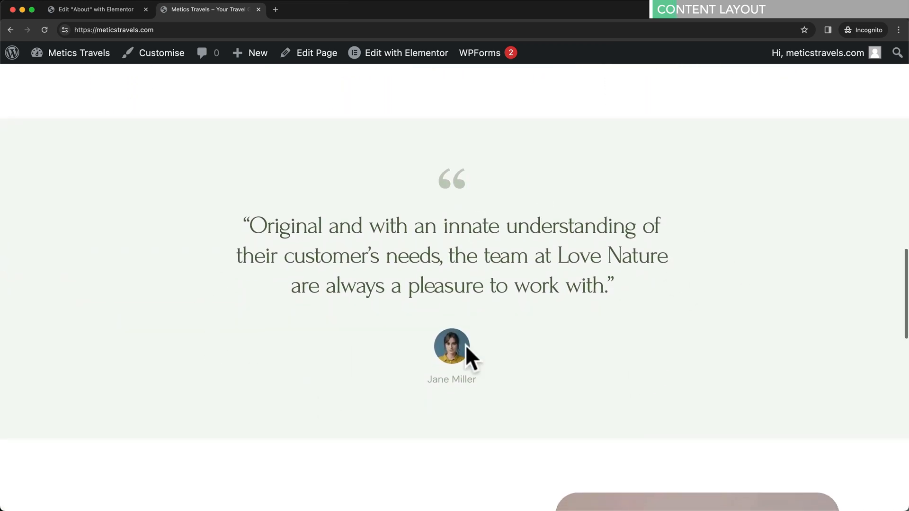
scroll(530, 321, down, 5)
scroll(525, 312, down, 10)
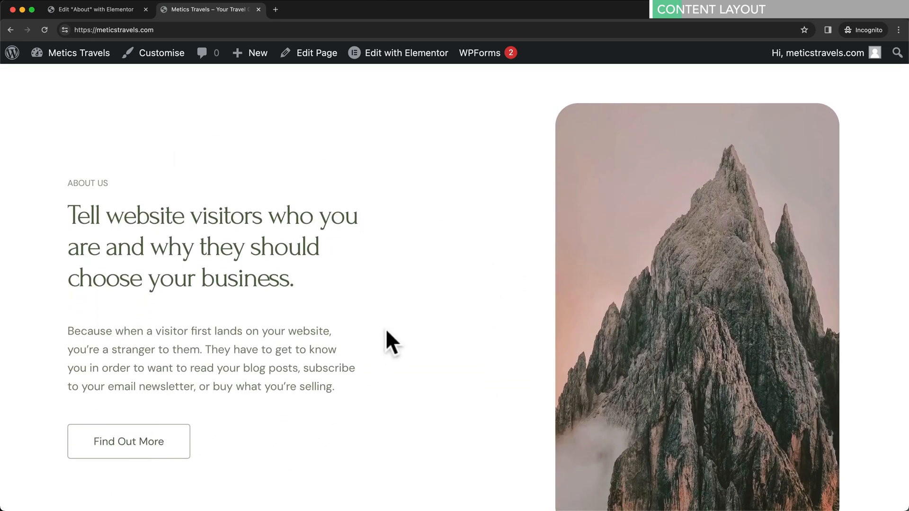
scroll(386, 331, down, 2)
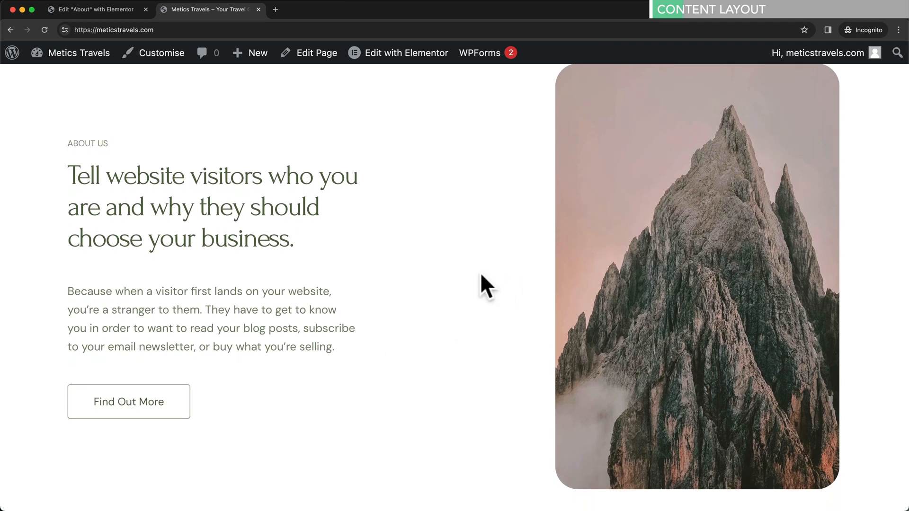
scroll(481, 275, down, 13)
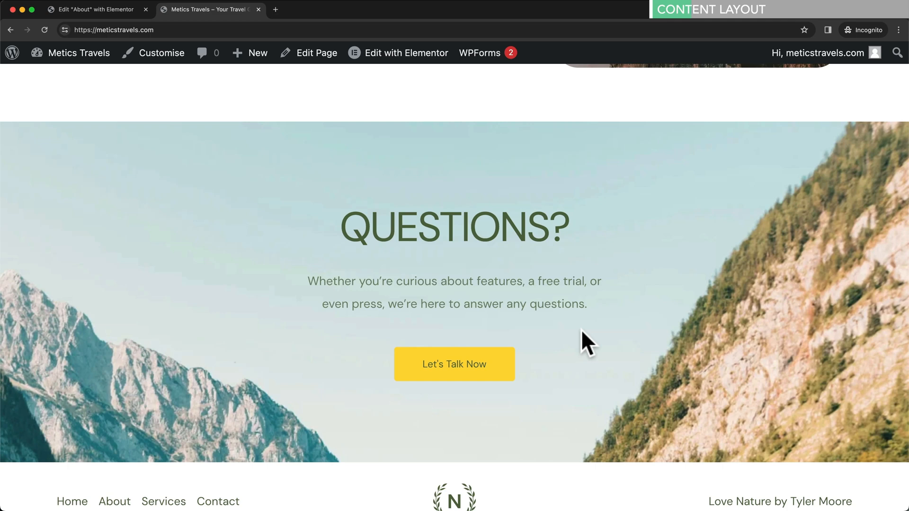
scroll(581, 330, up, 9)
scroll(584, 333, up, 15)
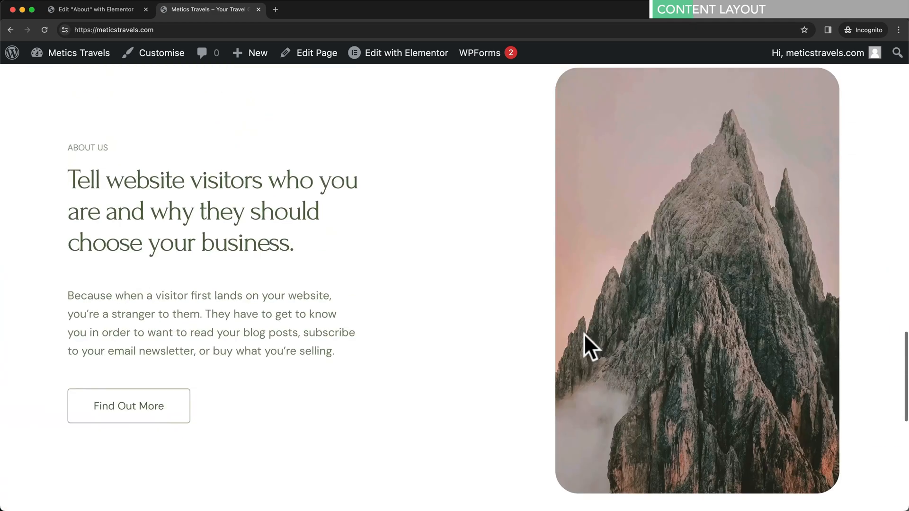
scroll(584, 331, up, 7)
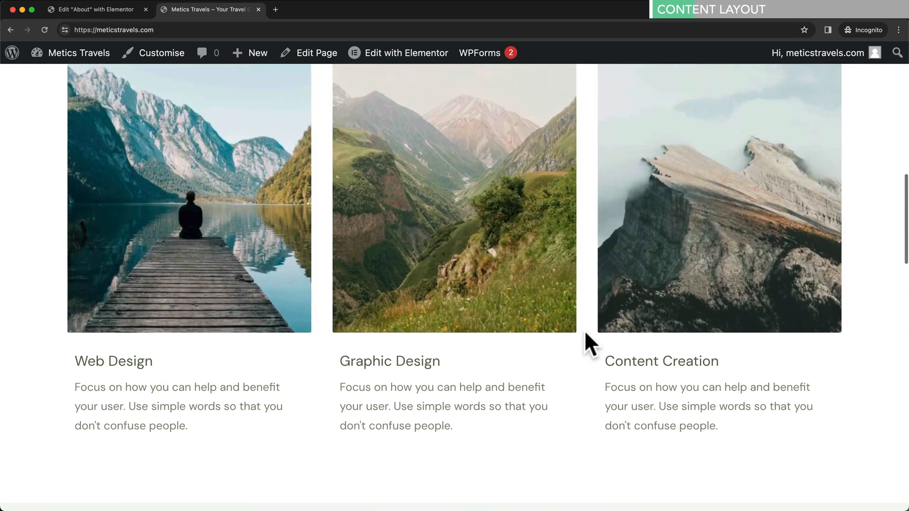
scroll(425, 458, down, 2)
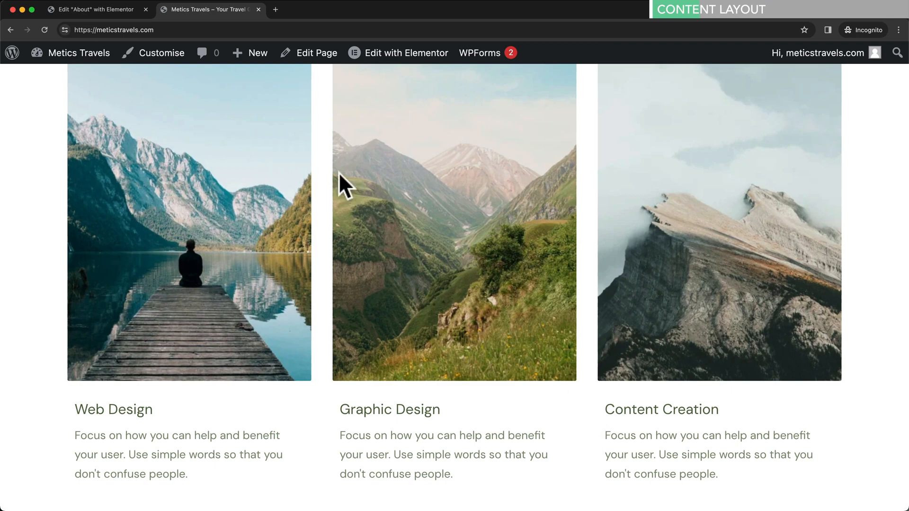
click(118, 11)
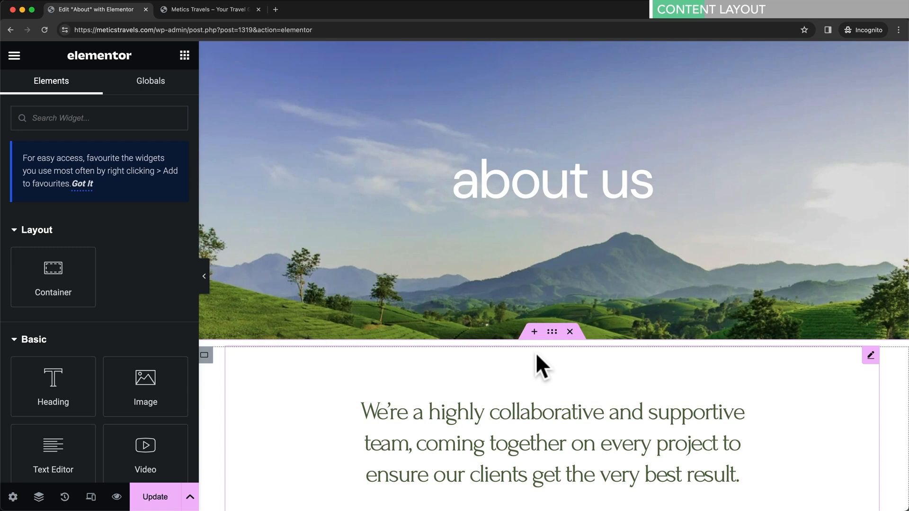
- Add a single-column section below the hero with a container about 28% wide
click(534, 331)
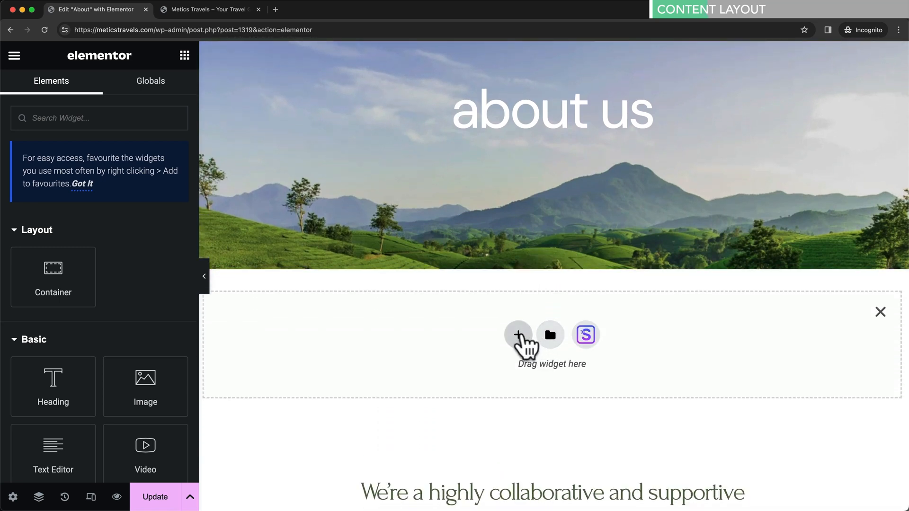
click(525, 333)
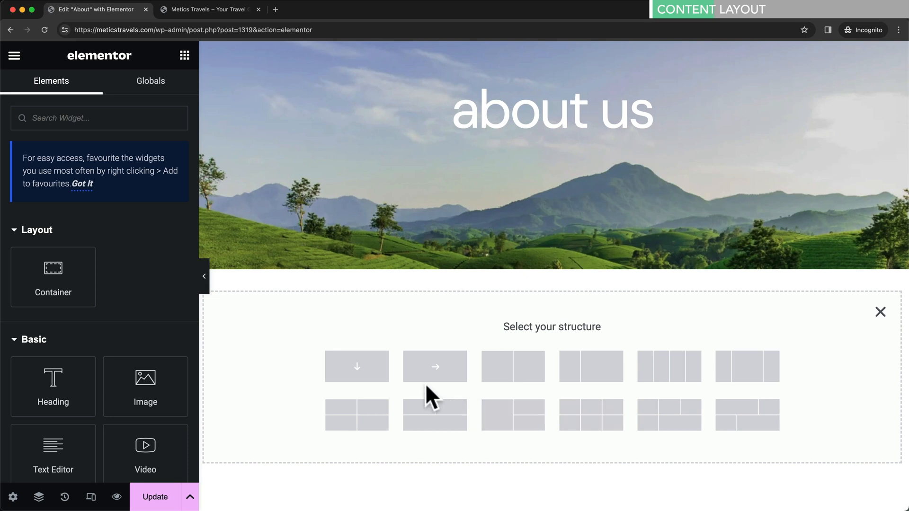
click(357, 372)
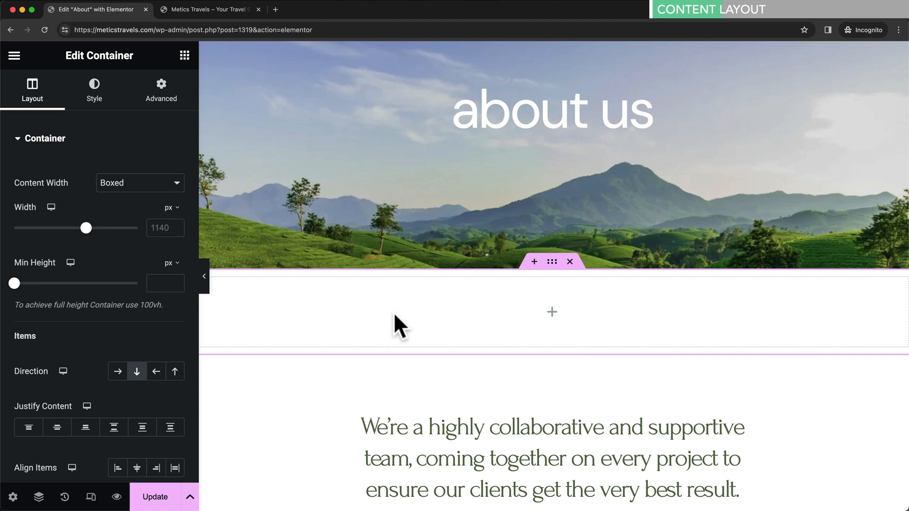
click(184, 56)
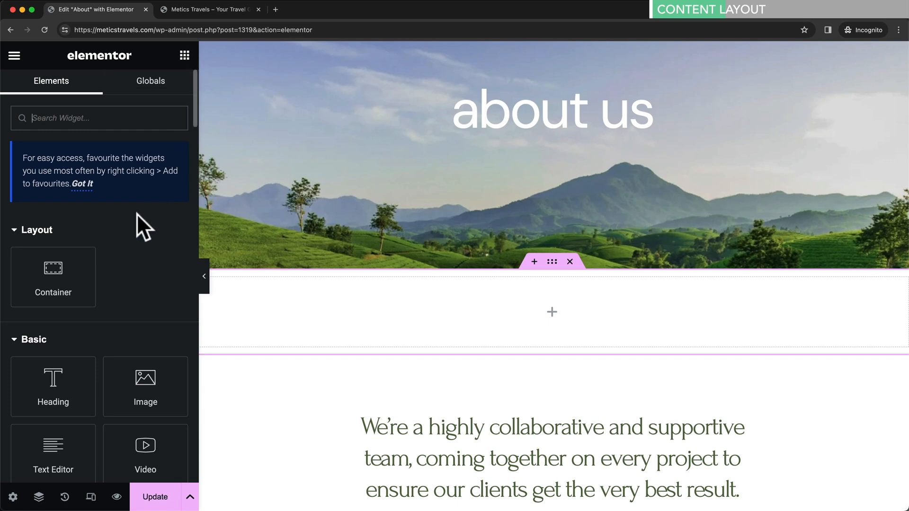
drag(63, 277, 544, 304)
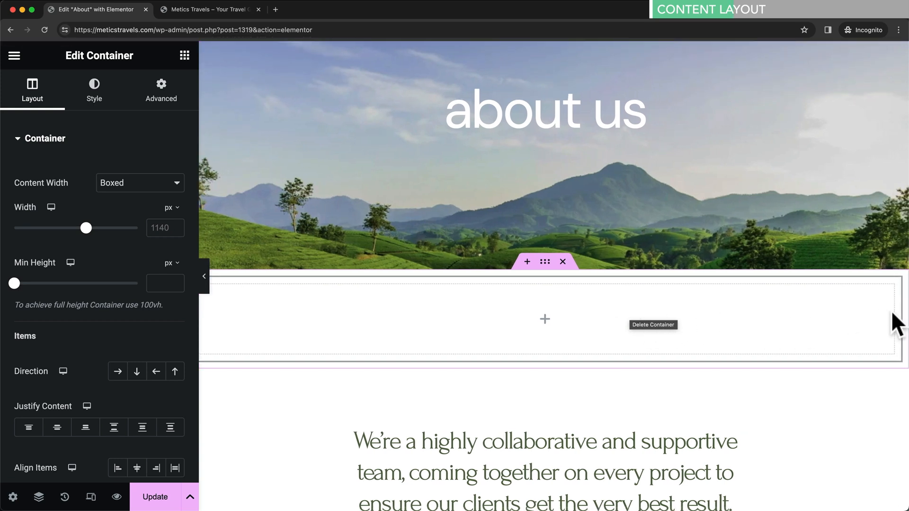
drag(899, 314, 399, 316)
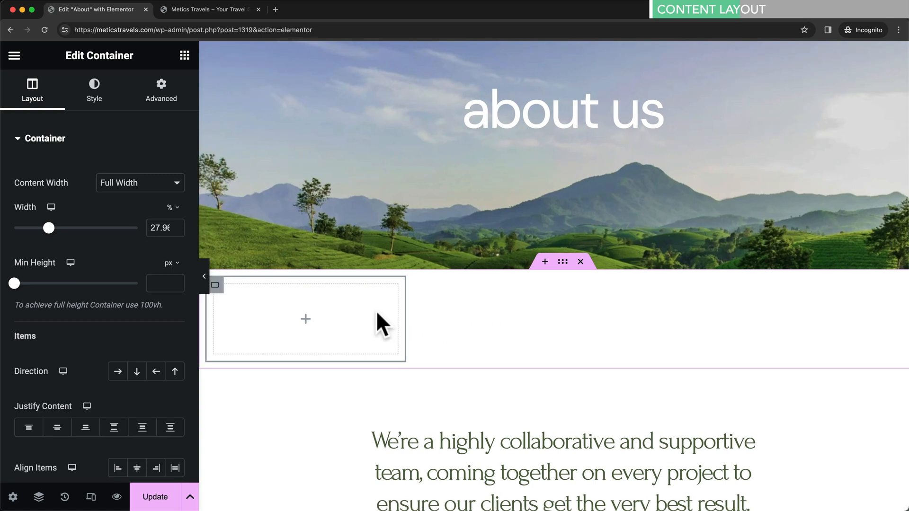
- Copy the container and paste it twice, giving three stacked containers
right_click(363, 303)
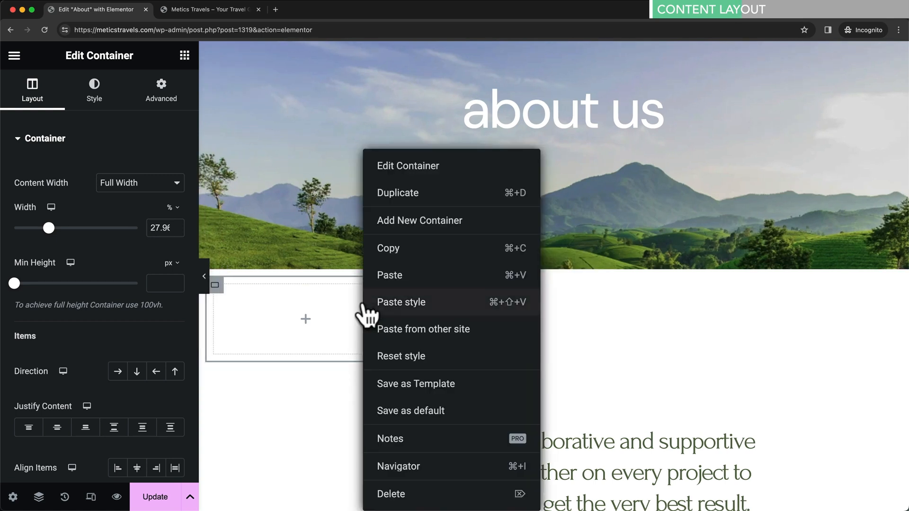
click(438, 247)
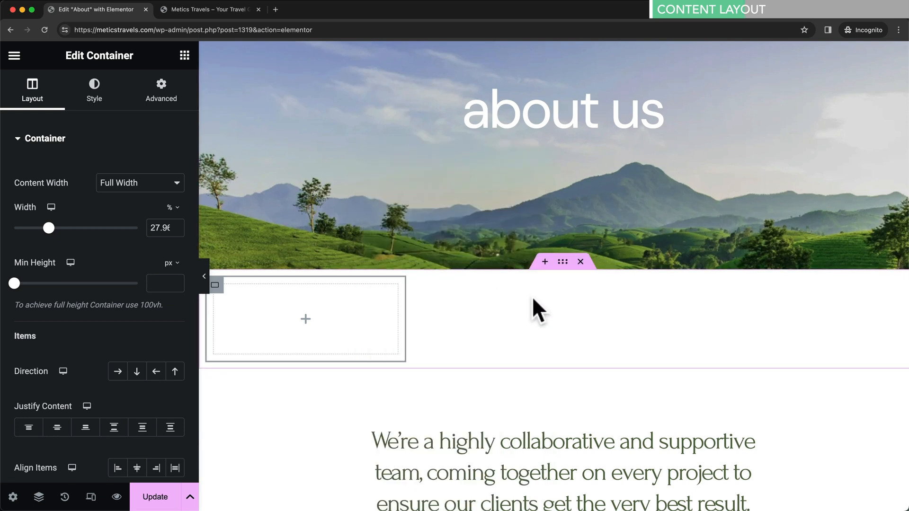
right_click(501, 299)
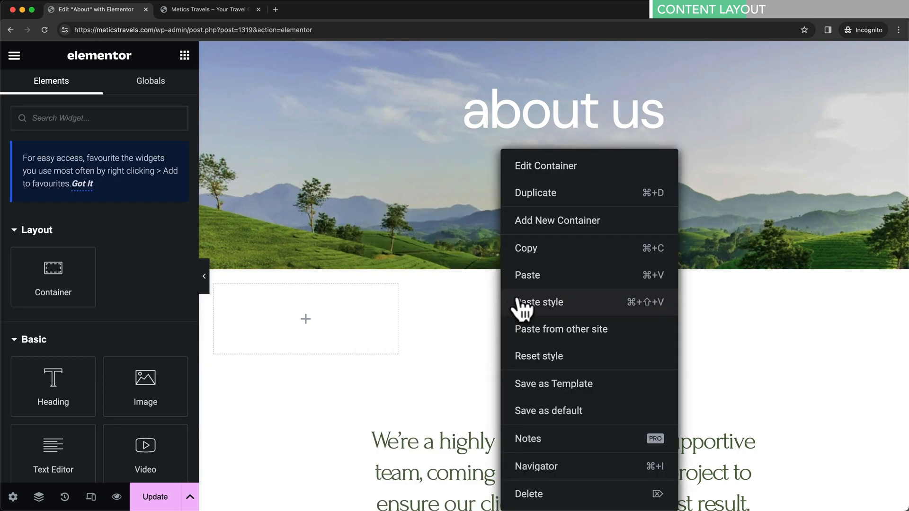
click(532, 277)
right_click(493, 347)
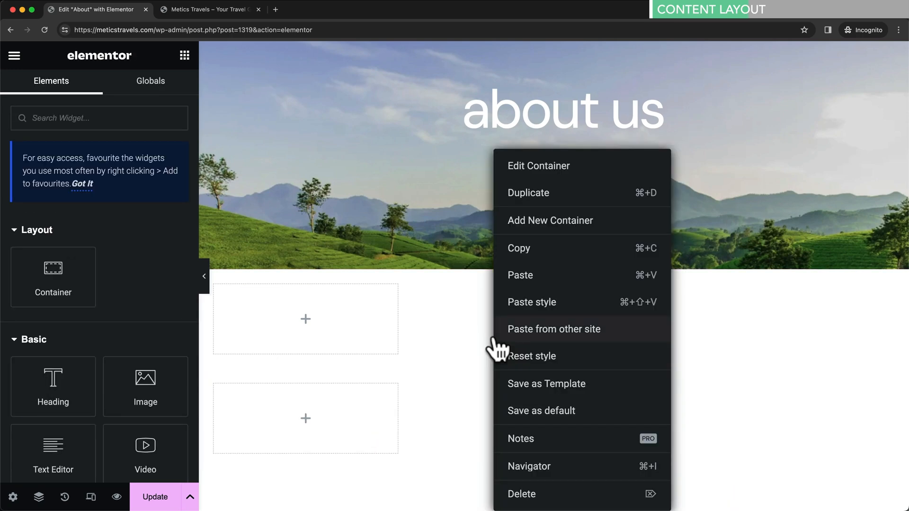
click(533, 279)
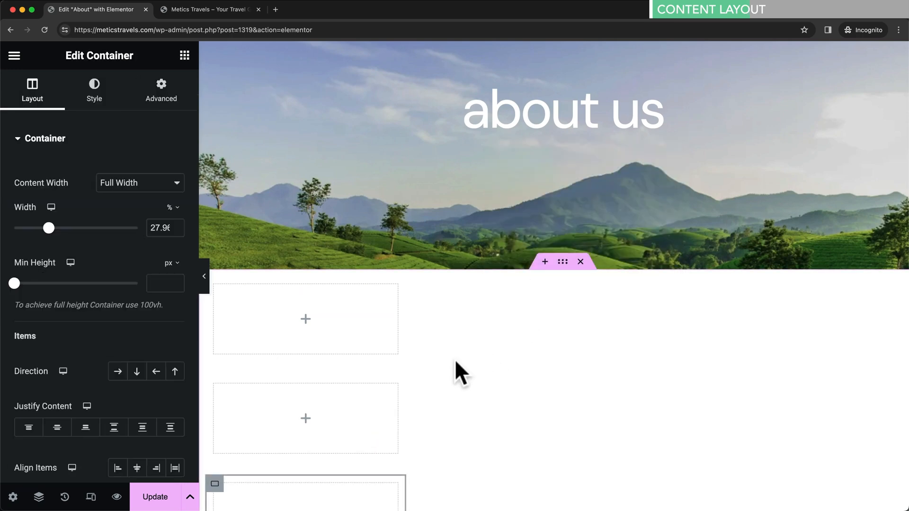
scroll(455, 359, down, 2)
scroll(454, 359, down, 1)
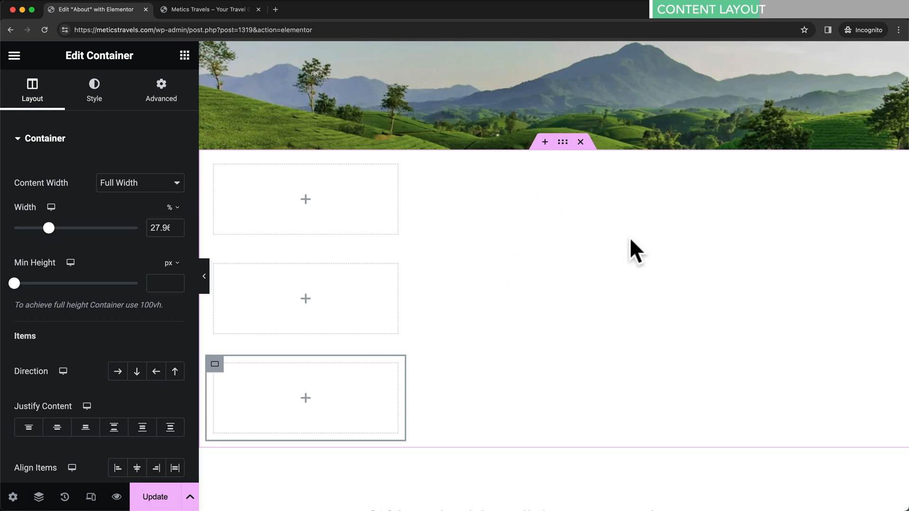
- Set the outer section to a row layout with Justify Content centred
click(564, 143)
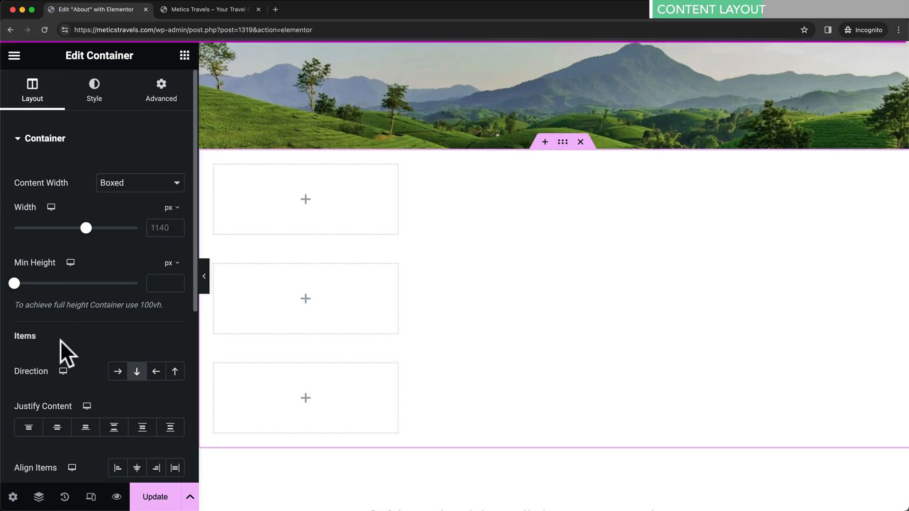
click(118, 372)
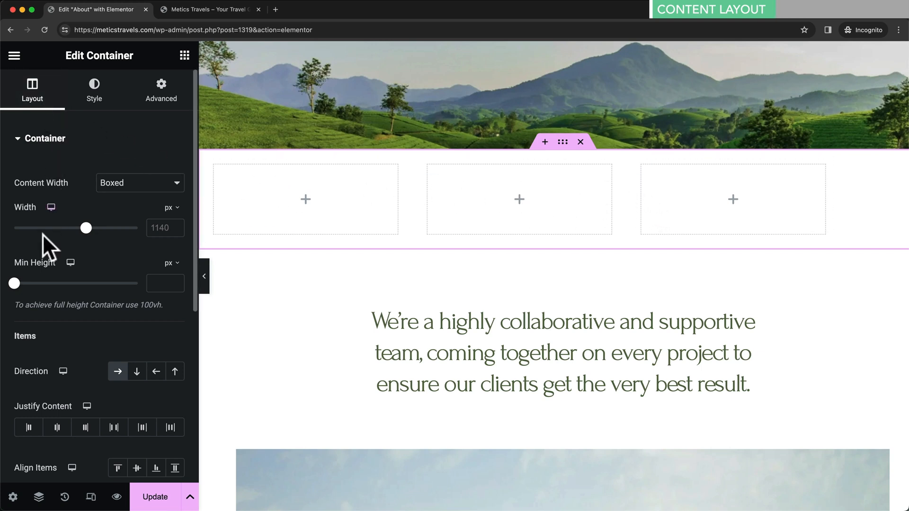
scroll(45, 390, down, 3)
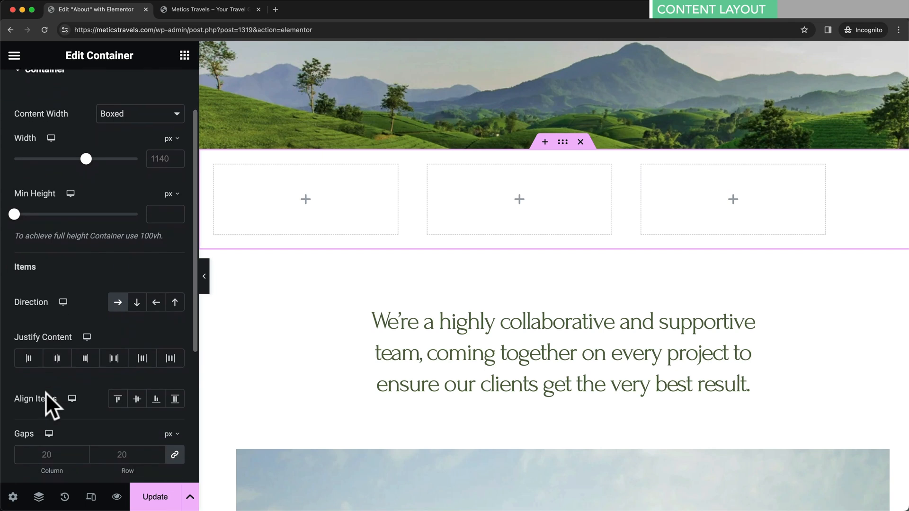
click(56, 361)
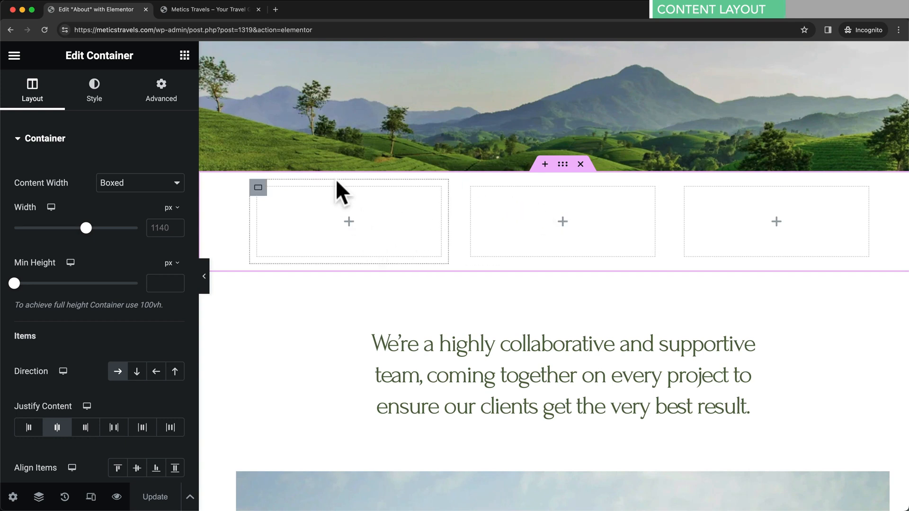
- Stack an Image, a Heading and a Text Editor widget in the first column
click(184, 55)
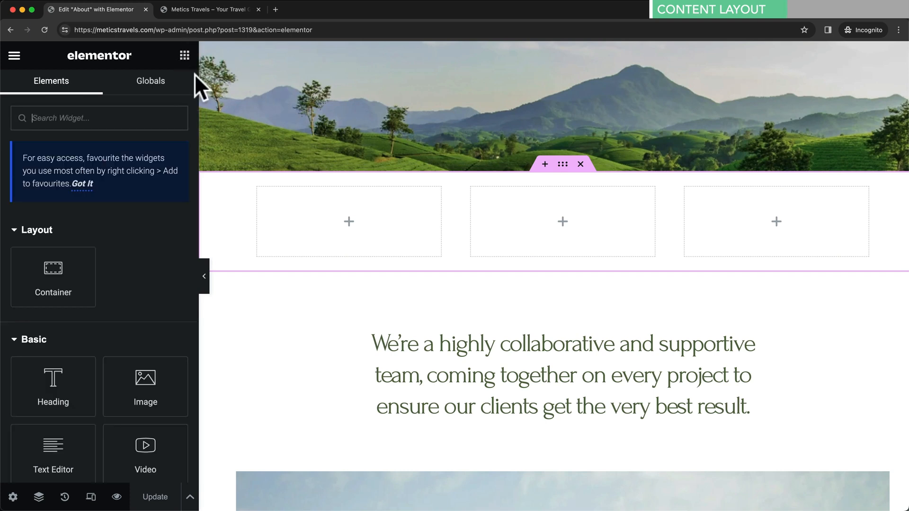
drag(166, 385, 346, 228)
click(185, 56)
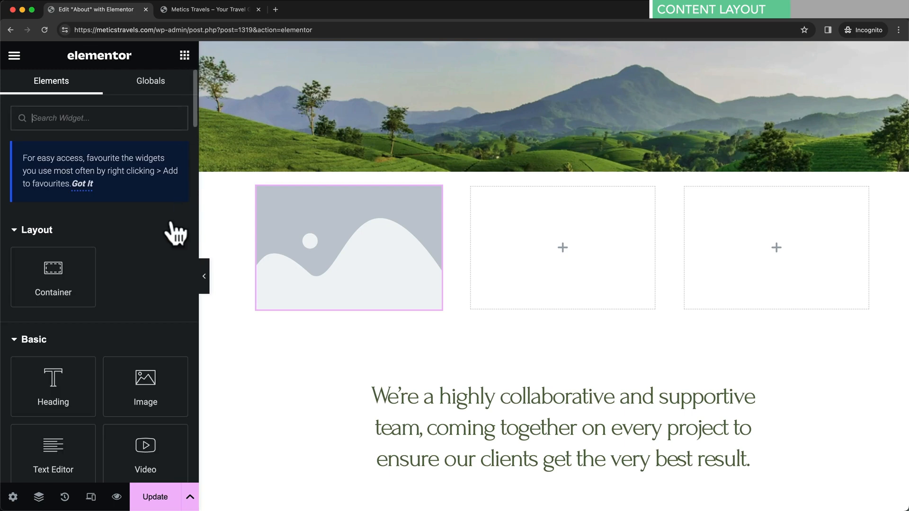
drag(88, 397, 365, 314)
click(184, 55)
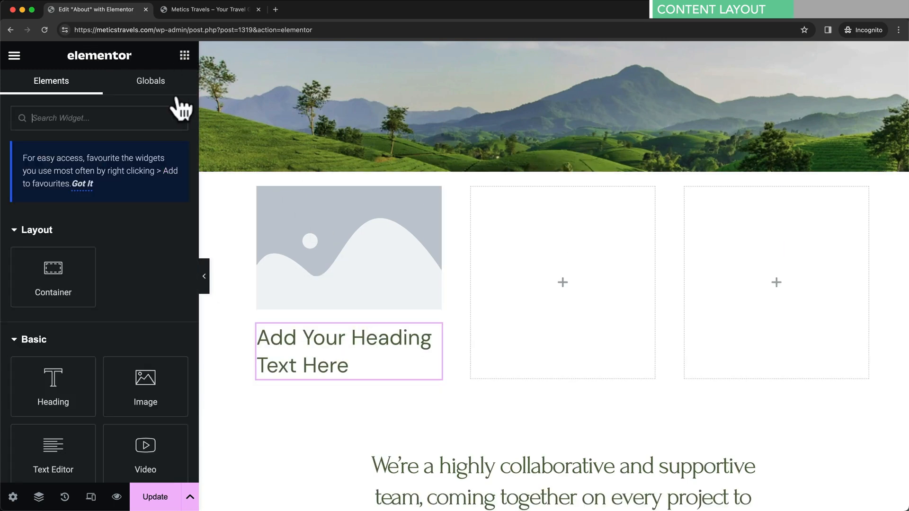
scroll(122, 370, down, 2)
drag(79, 395, 342, 370)
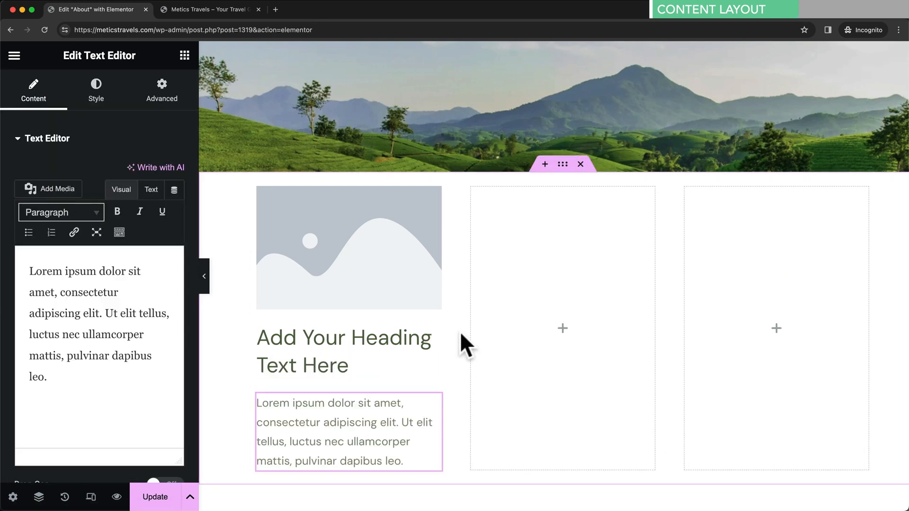
click(375, 260)
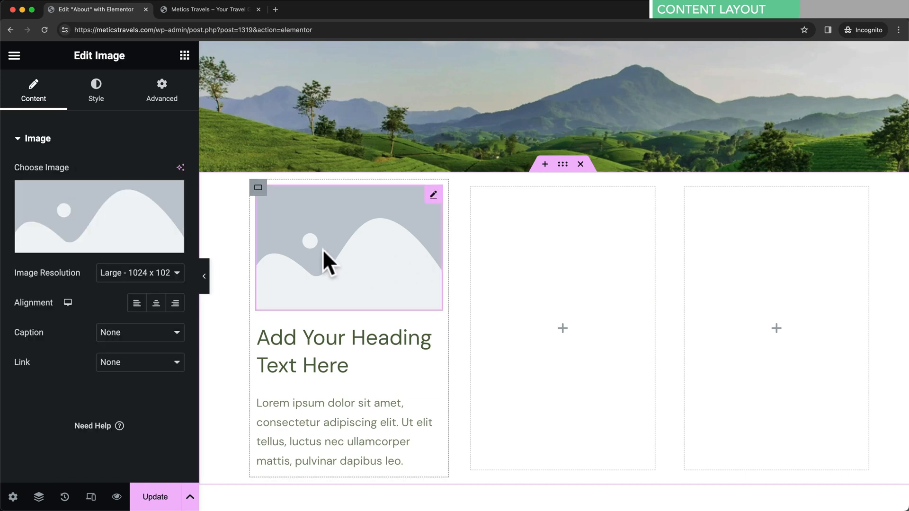
- Set the first column's image to the rocky mountain peak photo, service-3.jpg
click(99, 243)
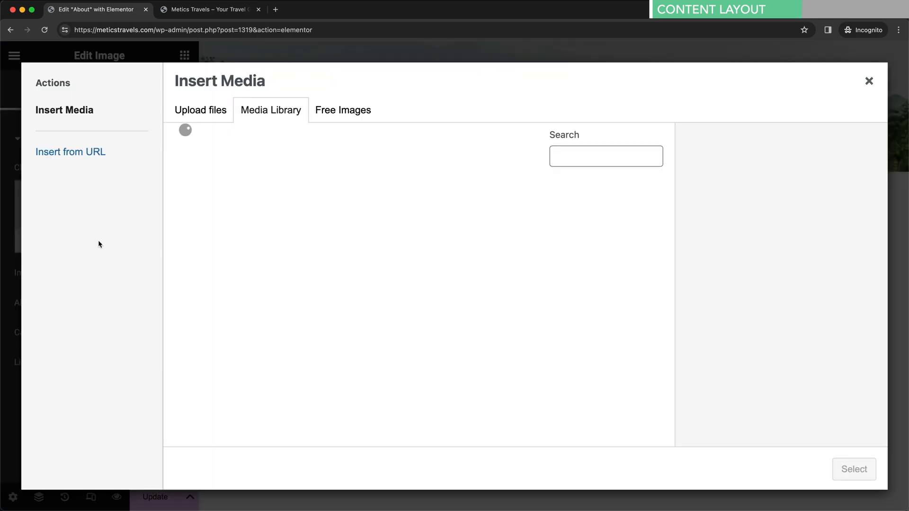
scroll(325, 300, down, 5)
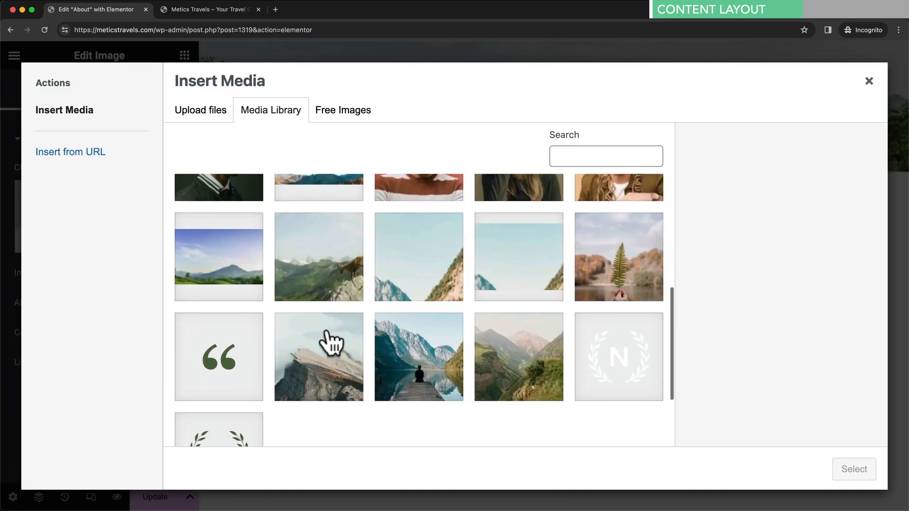
click(330, 365)
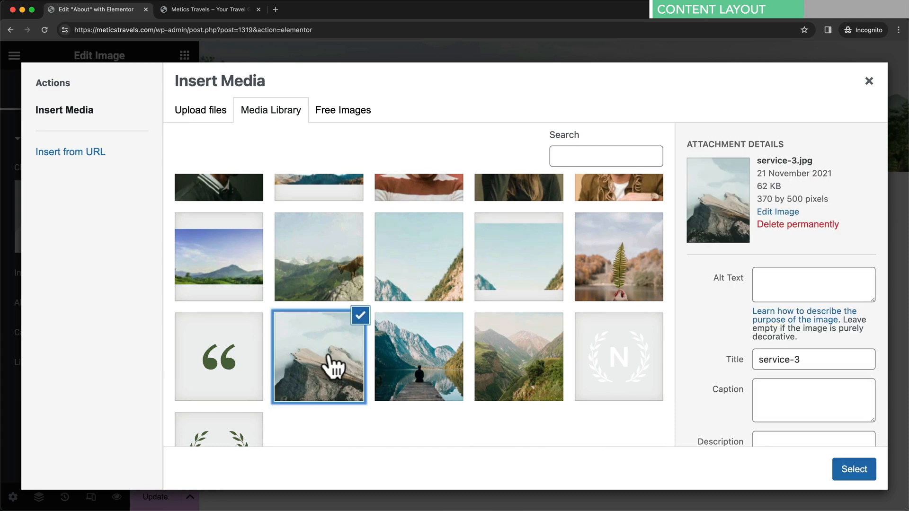
click(838, 478)
scroll(382, 357, down, 4)
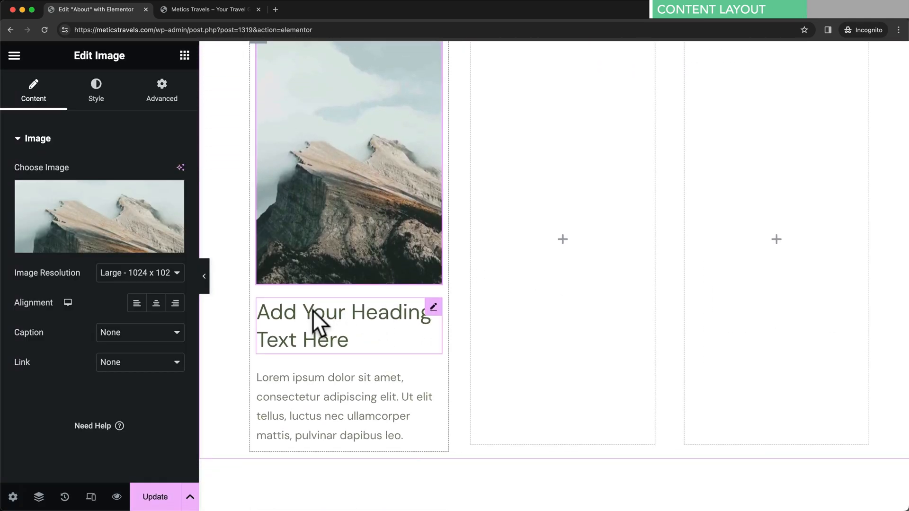
- Retitle the first column's heading to 'Product 1'
click(312, 310)
drag(123, 190, 22, 189)
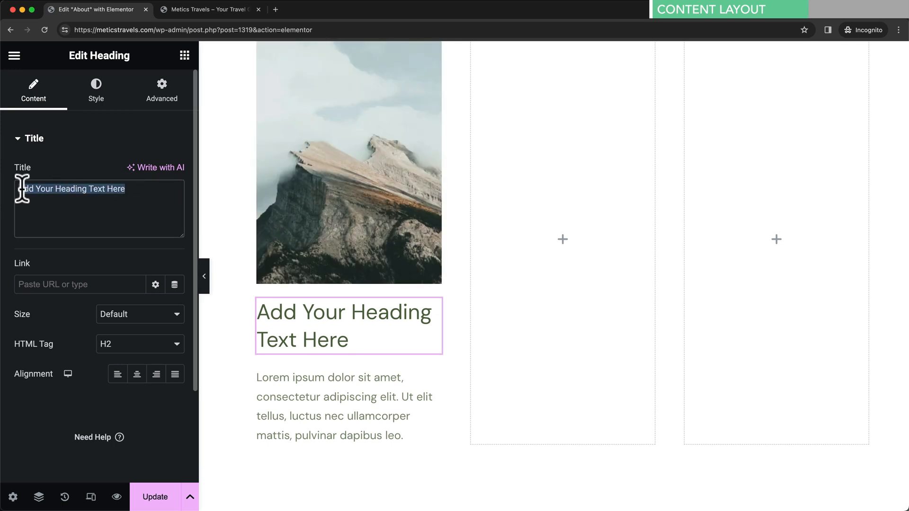
text(Product 1)
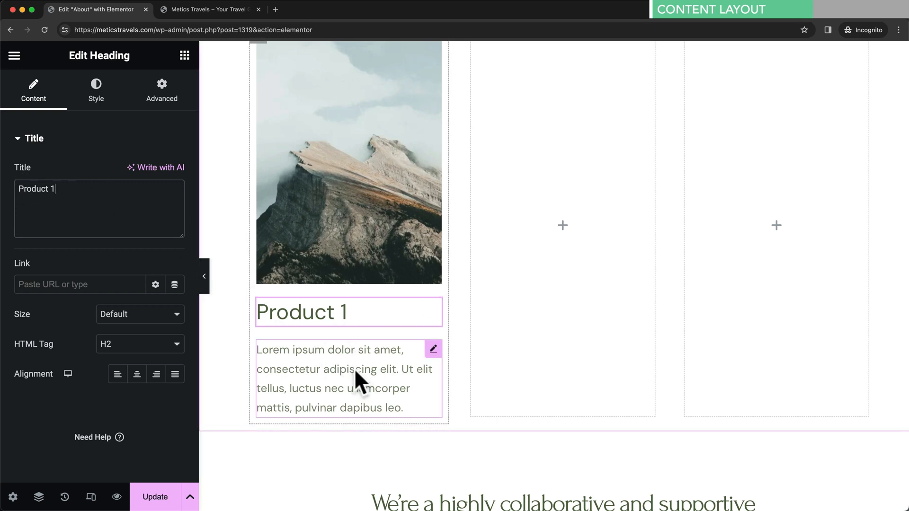
scroll(354, 368, up, 2)
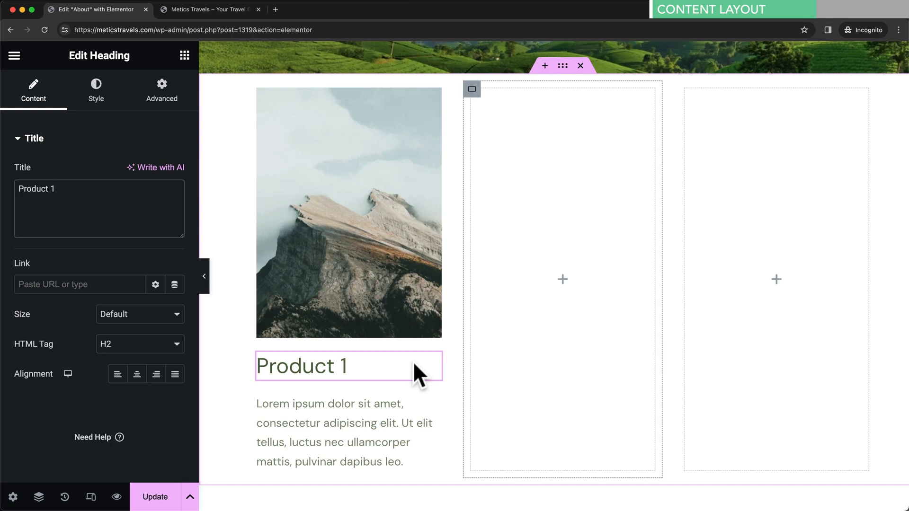
scroll(418, 364, down, 7)
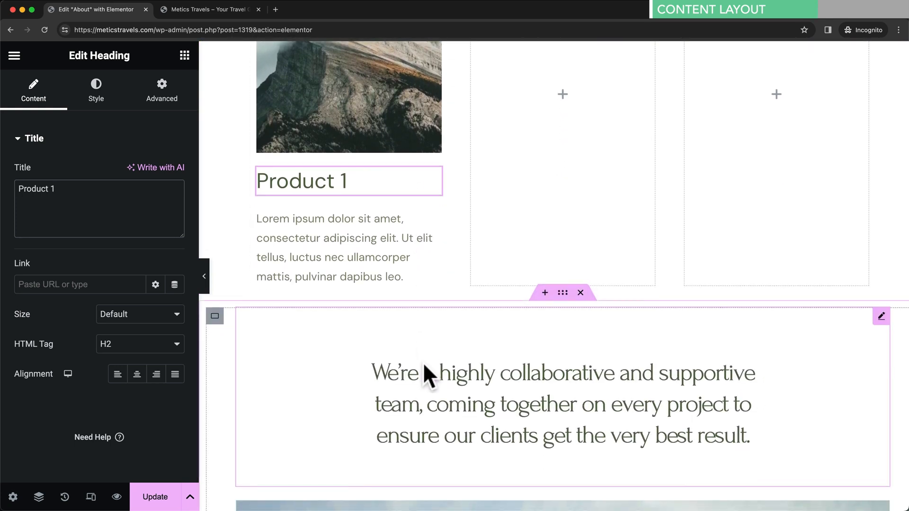
scroll(433, 362, down, 10)
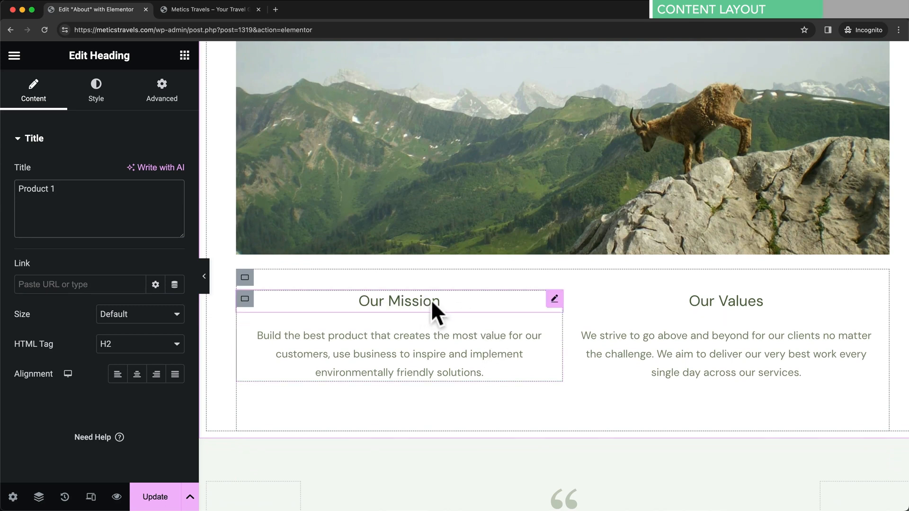
- Copy the Our Mission heading's style onto the Product 1 heading
right_click(508, 298)
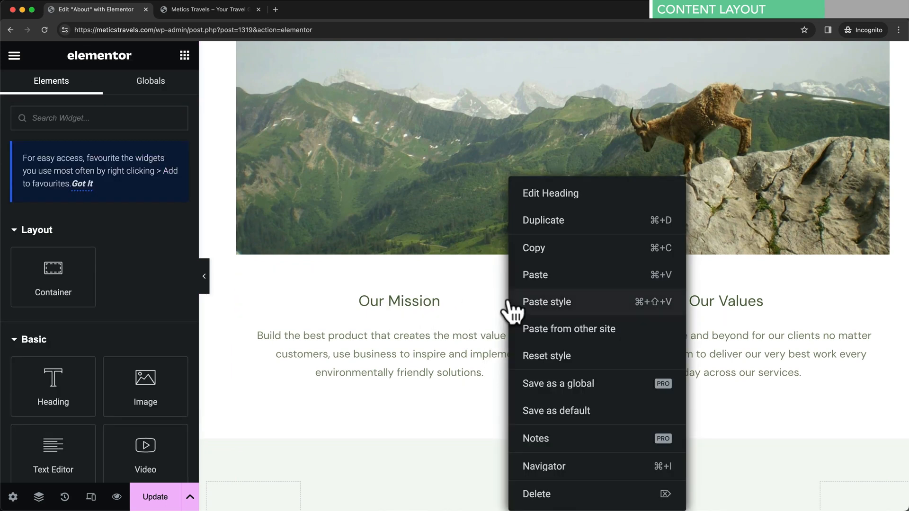
click(559, 252)
scroll(514, 322, up, 10)
scroll(511, 317, up, 5)
right_click(328, 226)
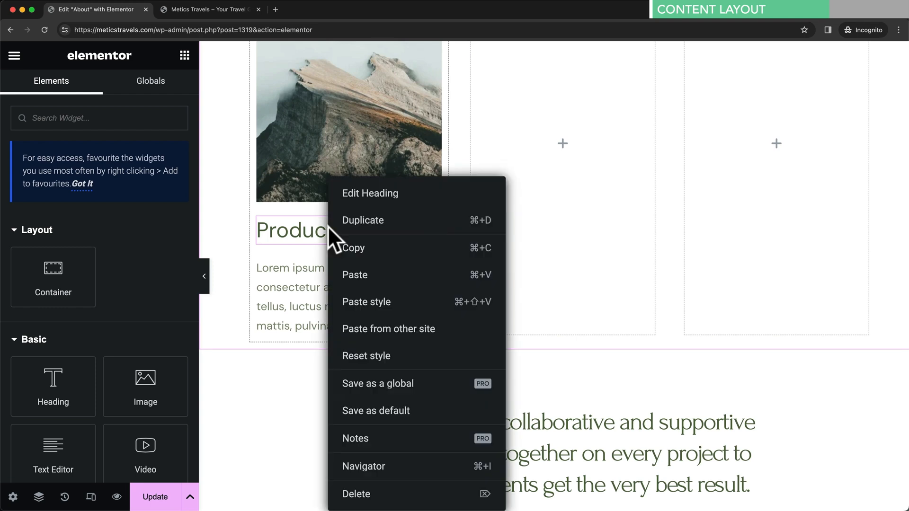
click(415, 303)
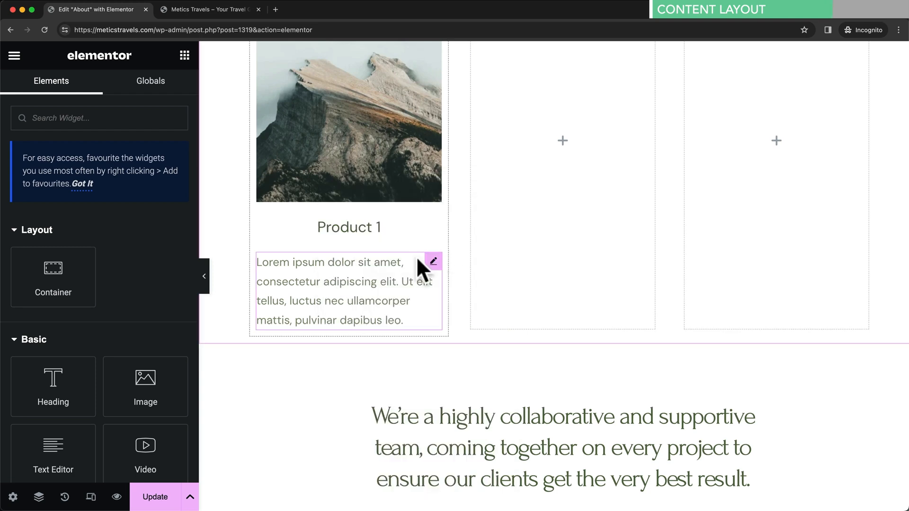
scroll(369, 280, down, 13)
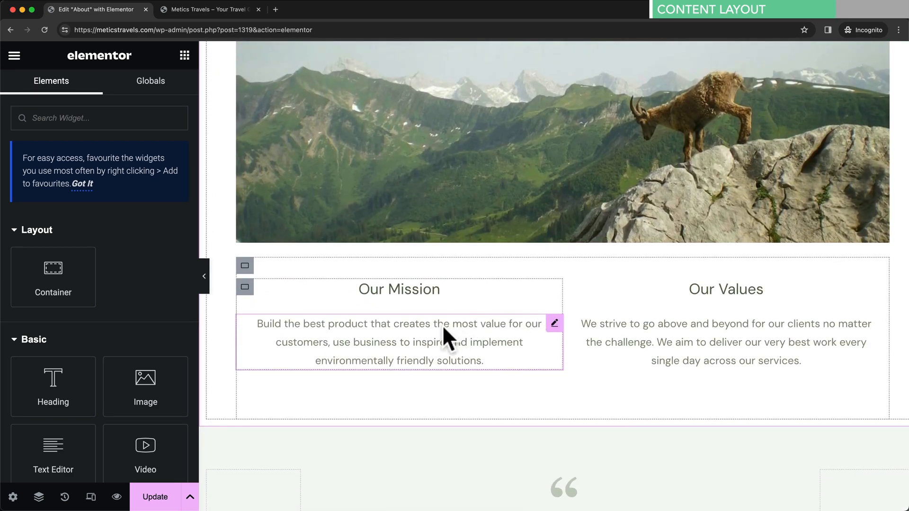
- Copy the Our Mission paragraph's style onto the Product 1 text
right_click(443, 326)
click(493, 249)
scroll(475, 272, up, 10)
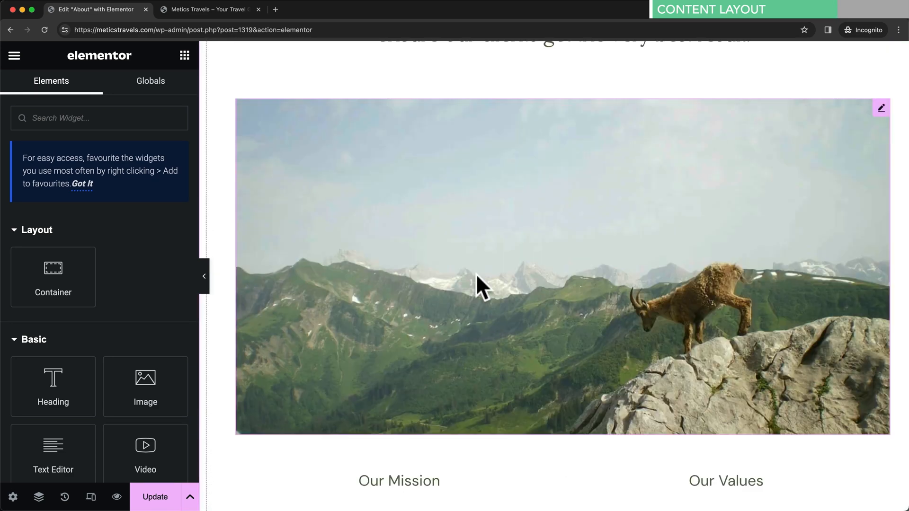
right_click(368, 213)
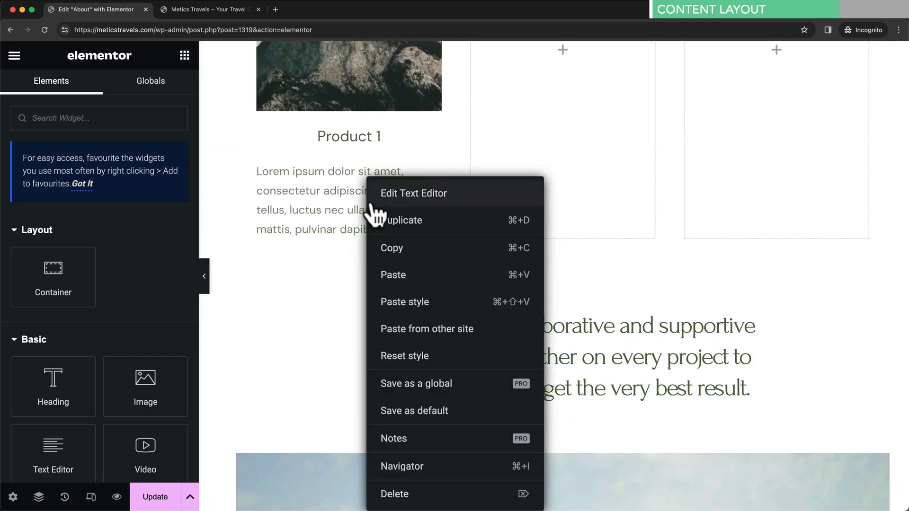
click(409, 303)
scroll(459, 278, up, 1)
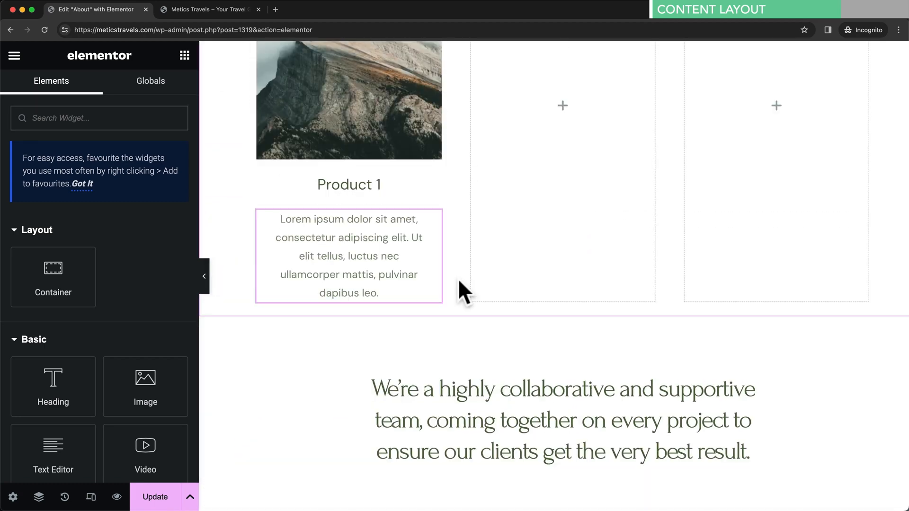
scroll(458, 279, up, 4)
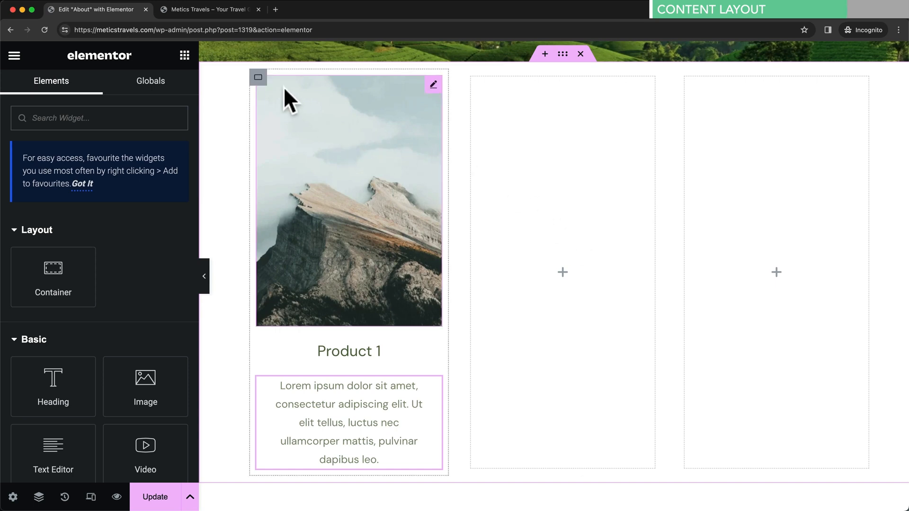
- Delete the two empty columns beside the product column
right_click(572, 135)
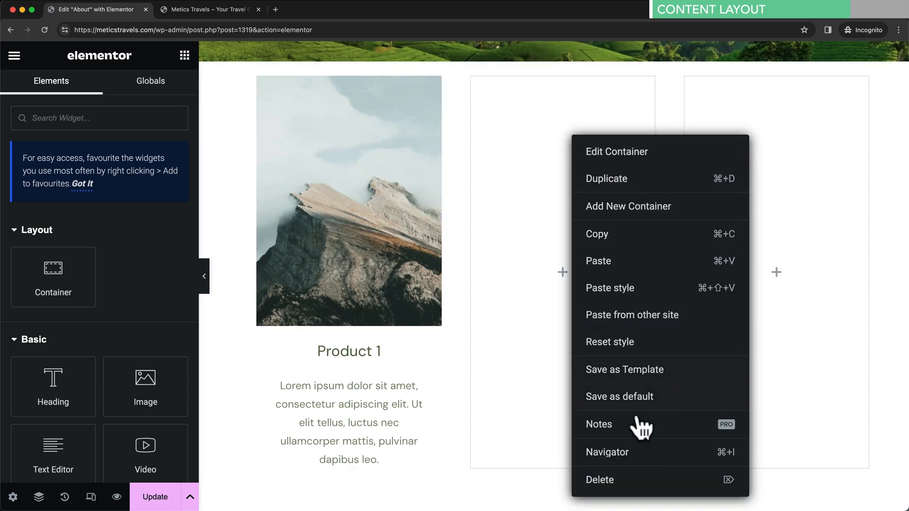
click(619, 483)
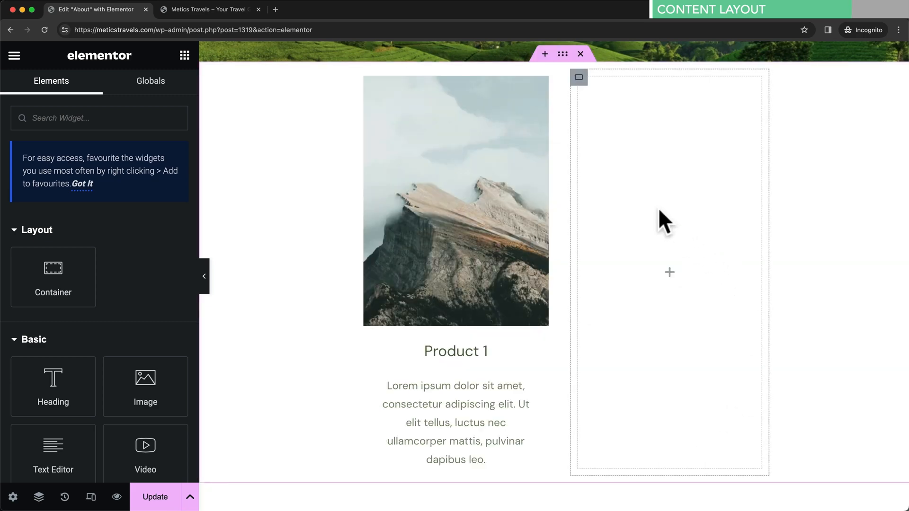
right_click(659, 208)
click(695, 491)
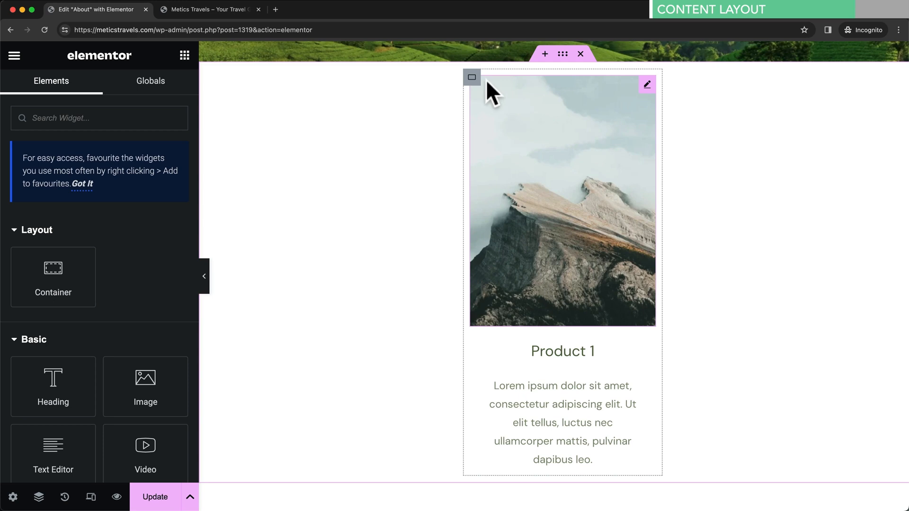
- Copy the product column and paste it twice, giving three Product 1 cards in the row
right_click(472, 78)
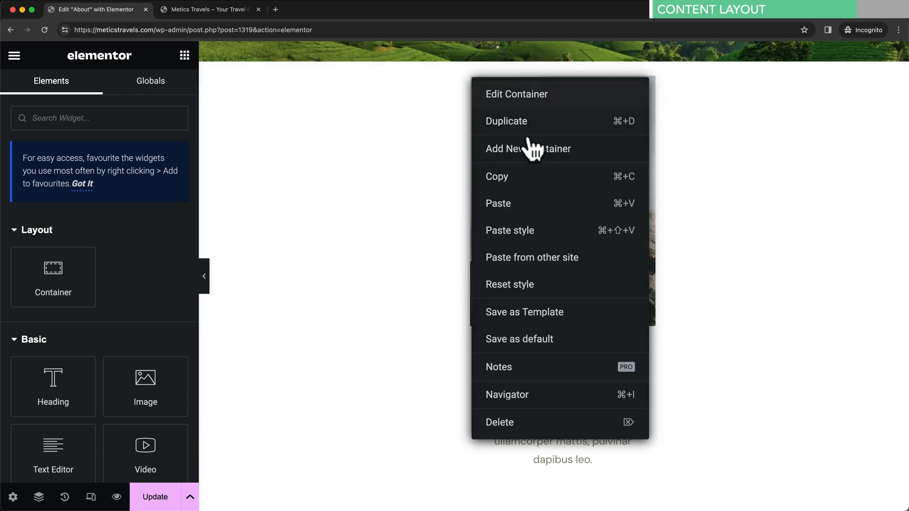
click(534, 176)
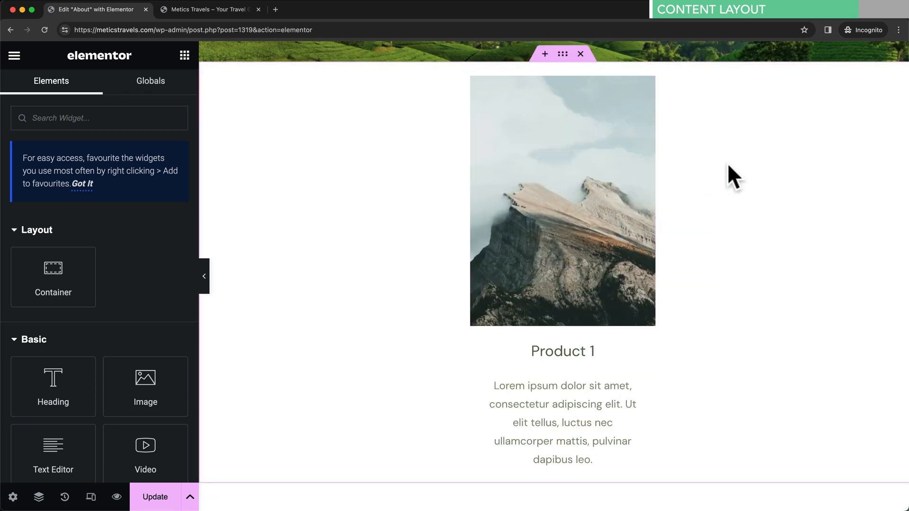
right_click(753, 172)
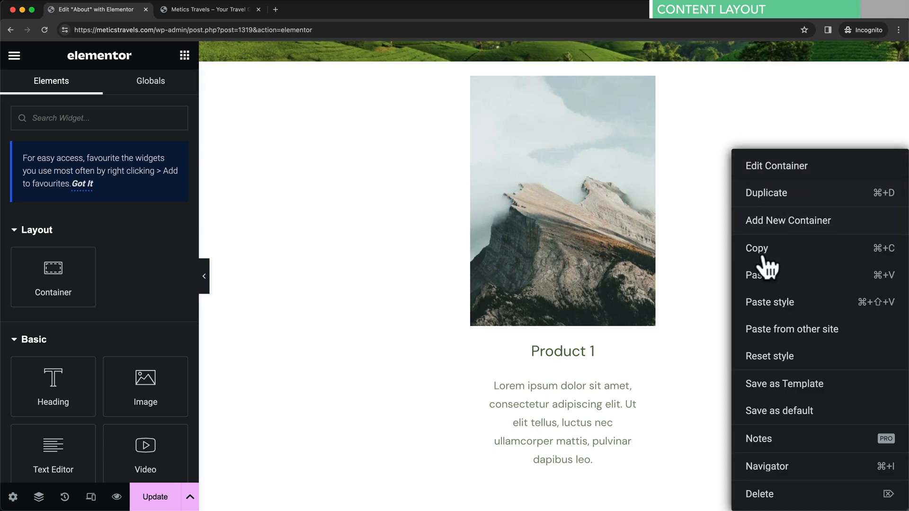
click(761, 273)
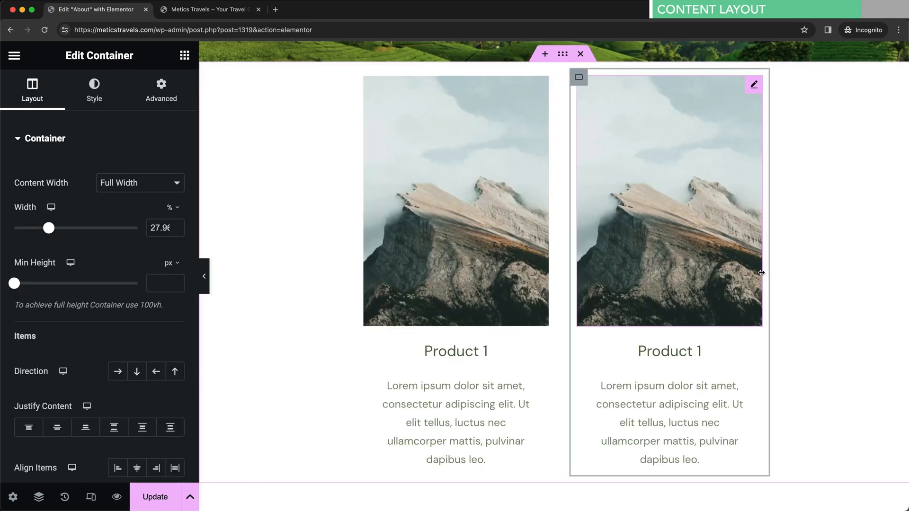
right_click(815, 182)
click(785, 269)
click(783, 270)
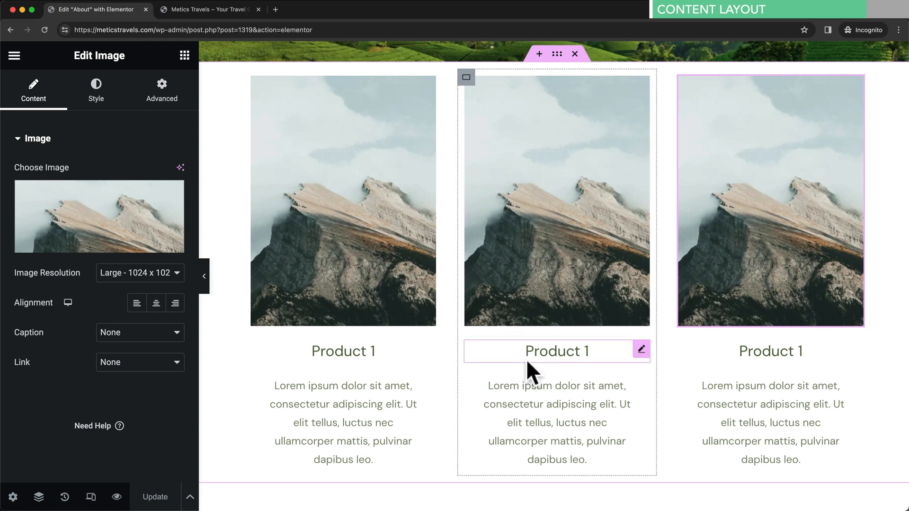
- Replace the middle column's image with the lake and pier photo
click(558, 215)
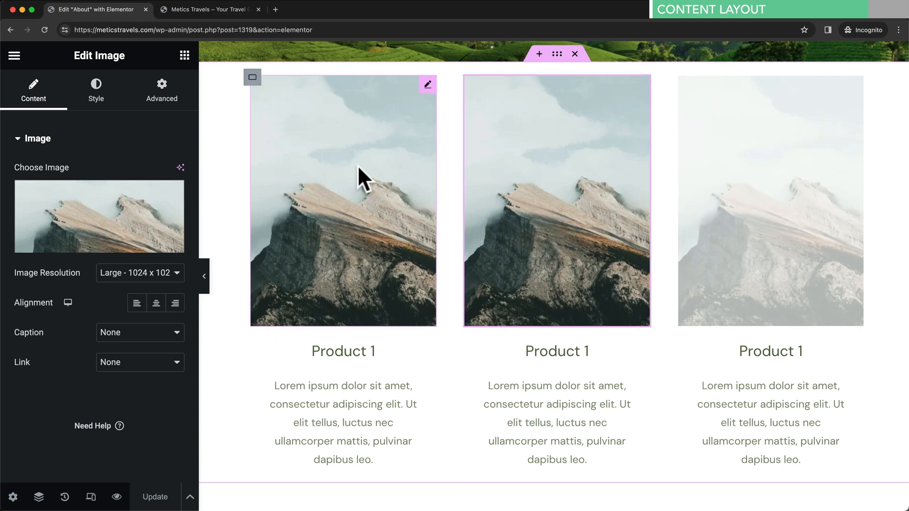
click(127, 214)
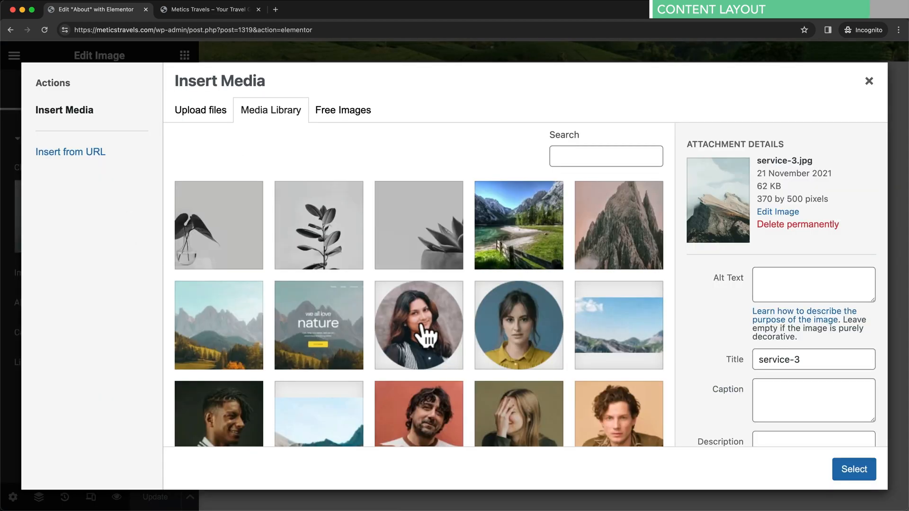
scroll(428, 337, down, 5)
click(425, 403)
click(852, 468)
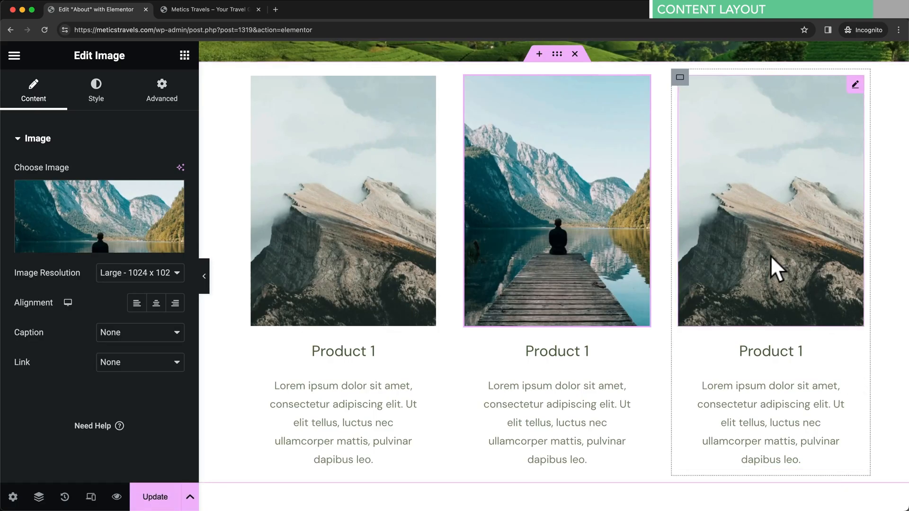
- Replace the third column's image with the green mountain valley photo (service-2)
click(770, 254)
click(144, 228)
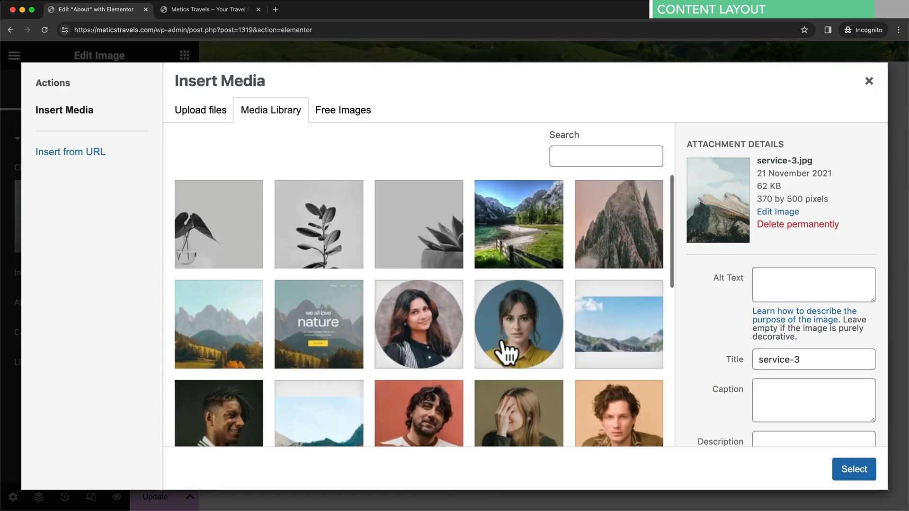
scroll(504, 351, down, 10)
click(510, 272)
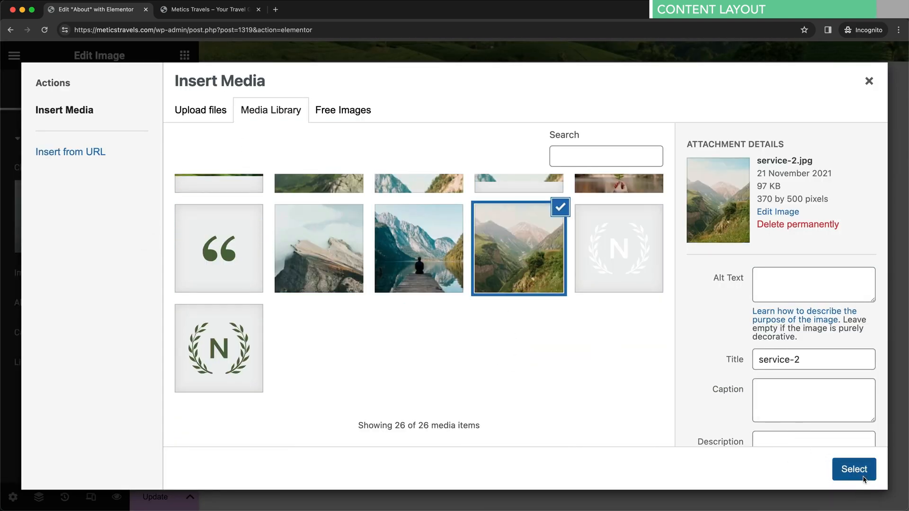
click(862, 475)
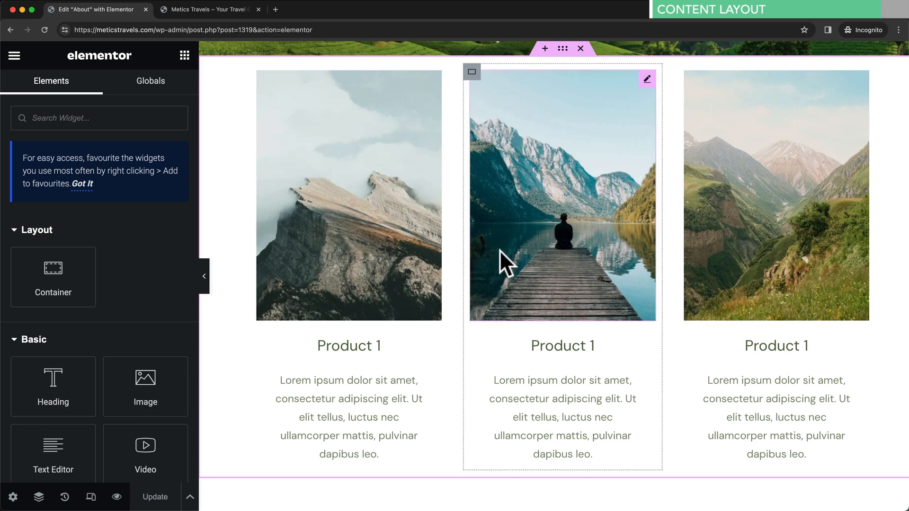
scroll(661, 257, up, 3)
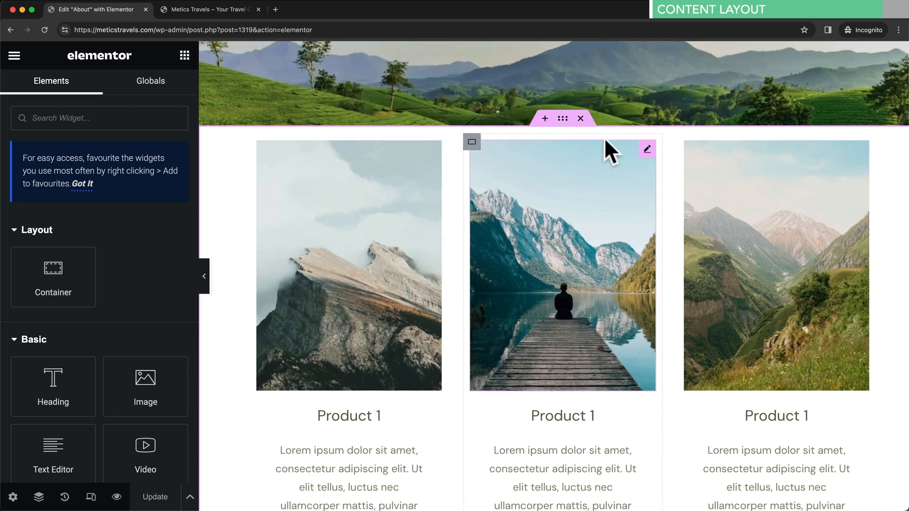
scroll(608, 290, down, 4)
scroll(639, 335, up, 3)
scroll(649, 304, down, 1)
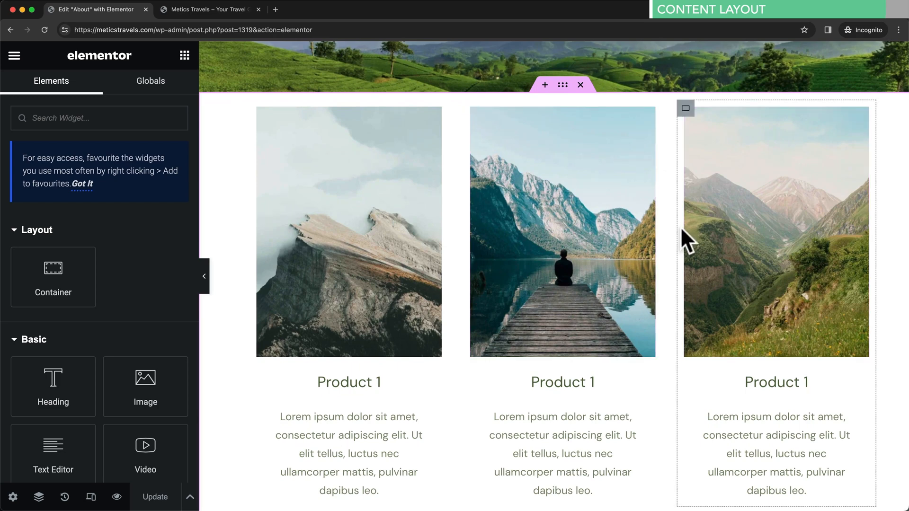
- Unlink the row container's padding and set Top and Bottom to 50 px
click(562, 85)
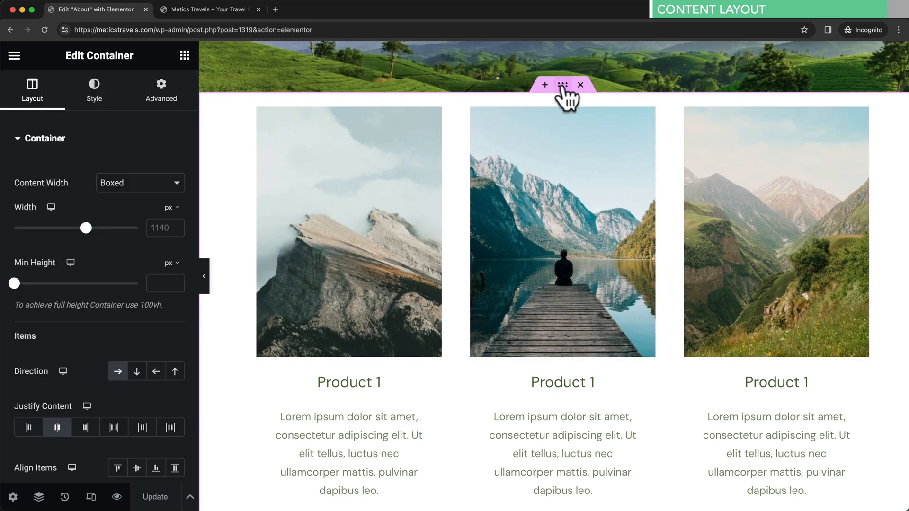
click(165, 98)
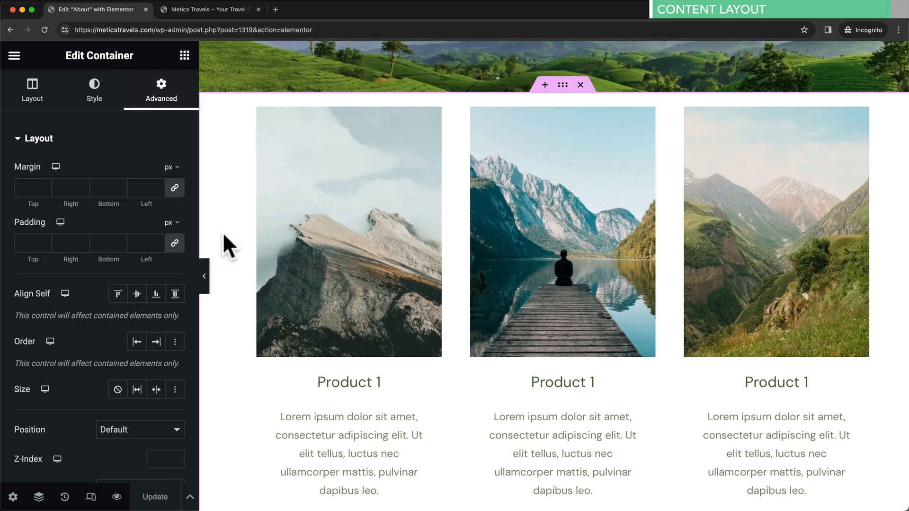
click(174, 243)
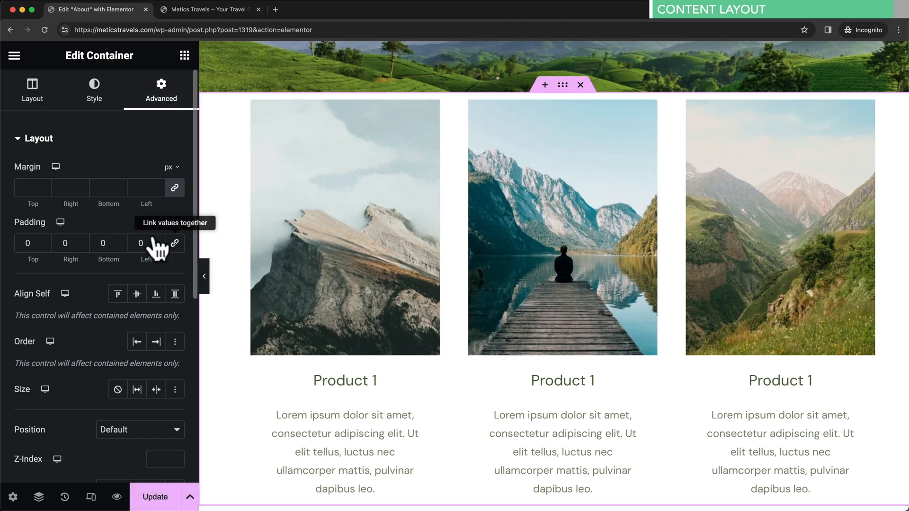
double_click(23, 243)
text(50)
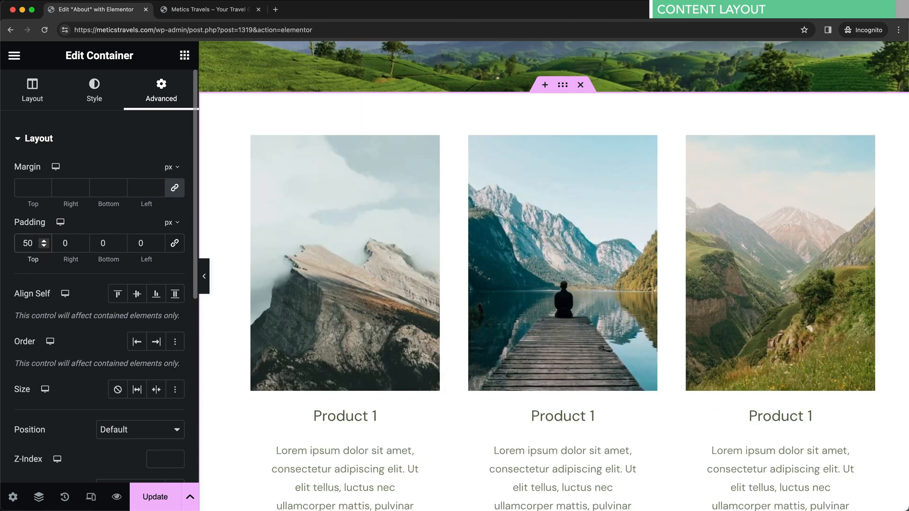
double_click(97, 242)
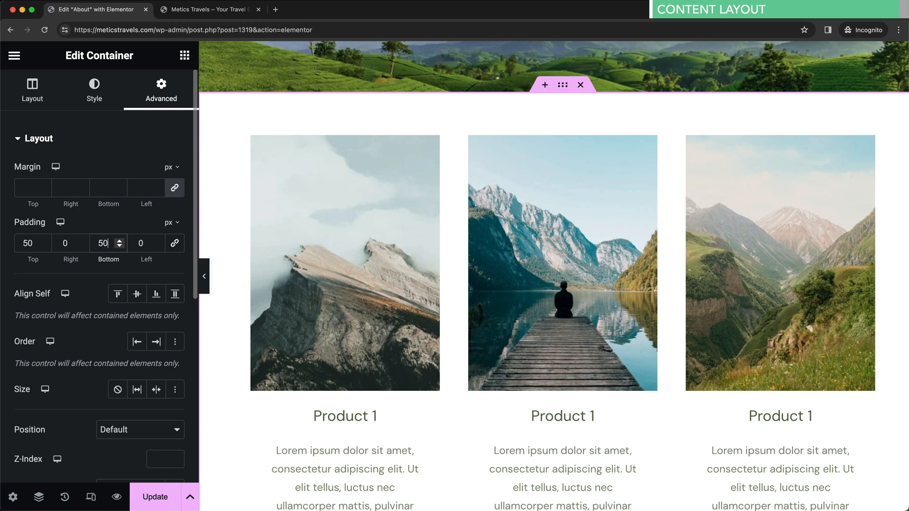
scroll(516, 251, down, 5)
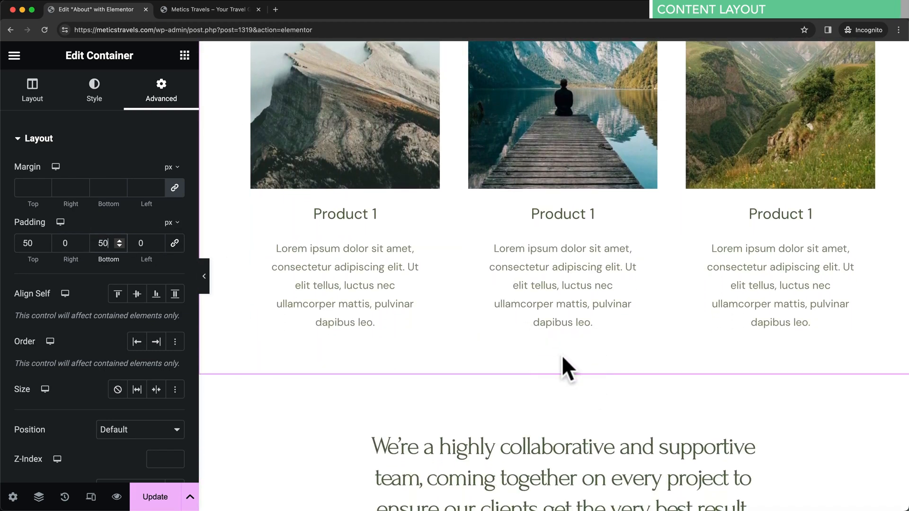
scroll(561, 363, up, 5)
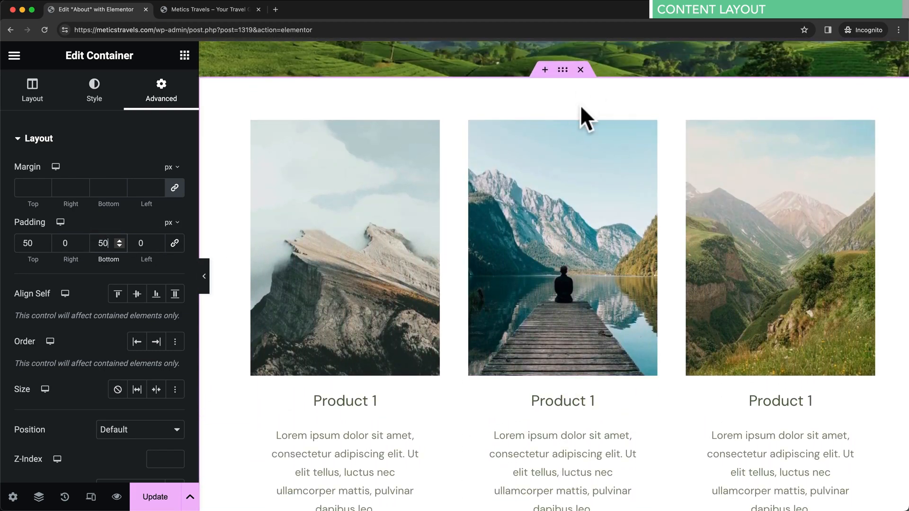
scroll(679, 231, down, 2)
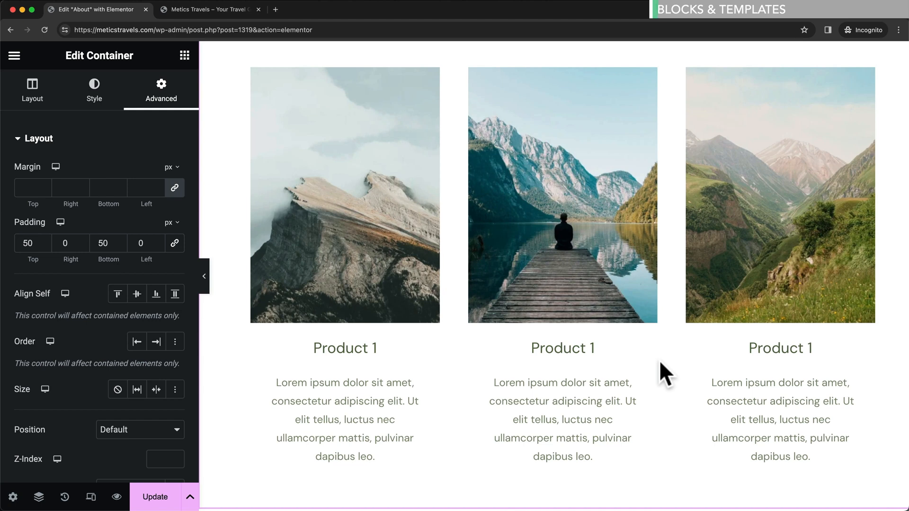
scroll(658, 362, up, 1)
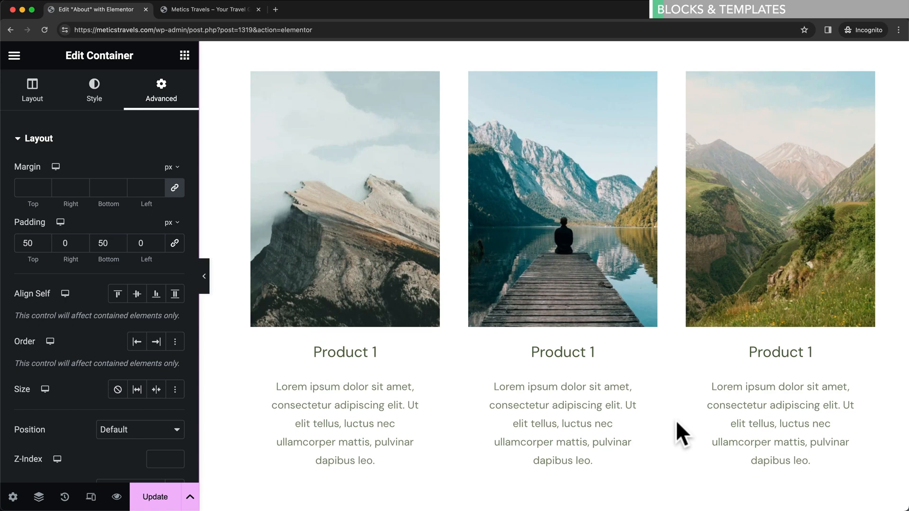
scroll(674, 420, up, 3)
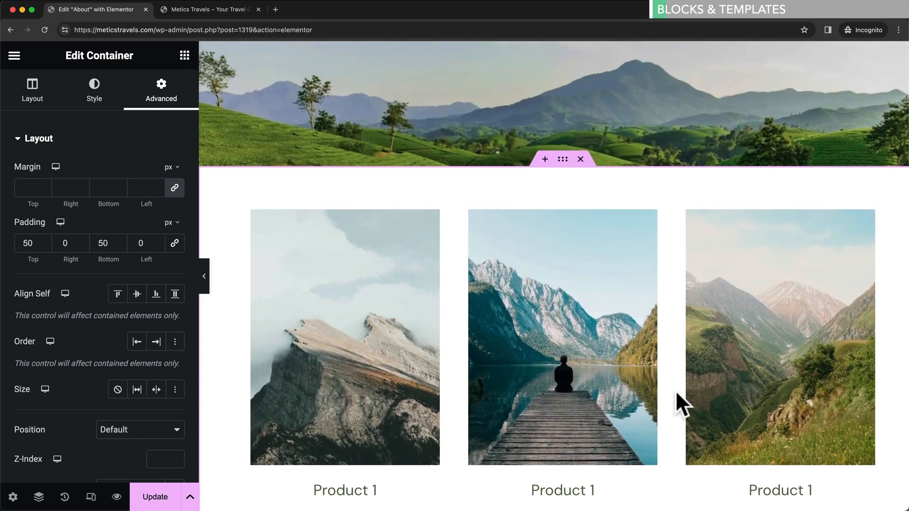
- Add a container and import the Starter Templates four-person team block headed 'Secondary Heading'
click(545, 160)
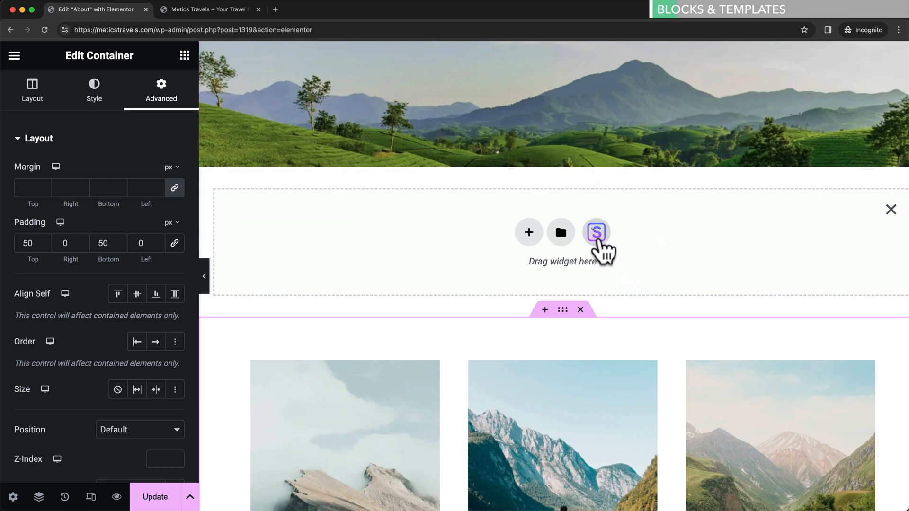
click(596, 233)
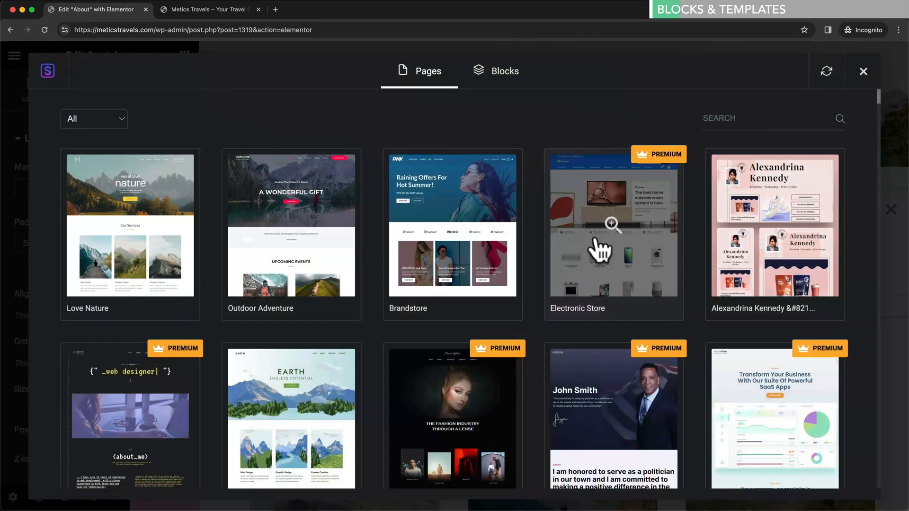
click(503, 79)
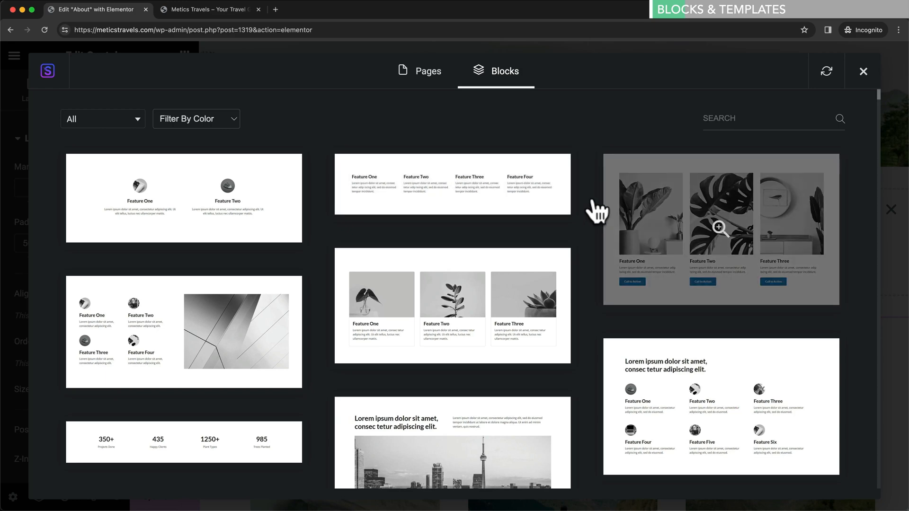
scroll(597, 211, down, 5)
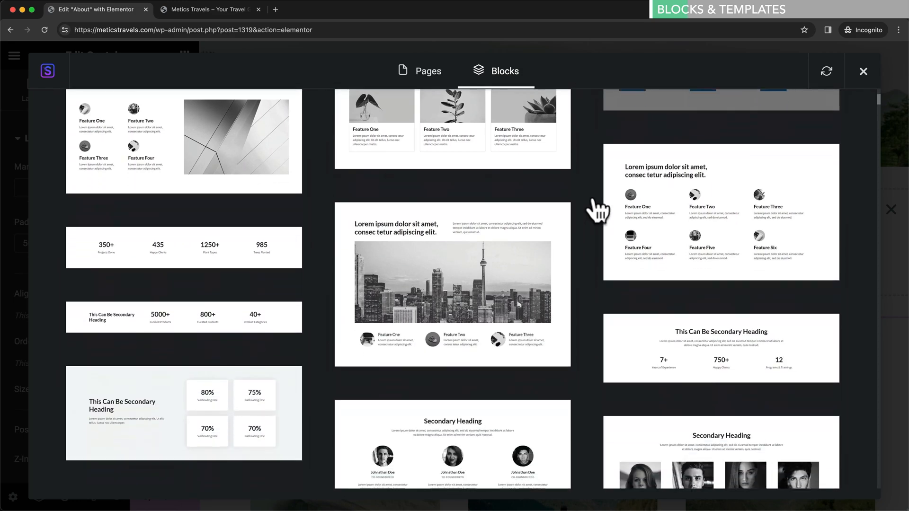
scroll(597, 211, down, 5)
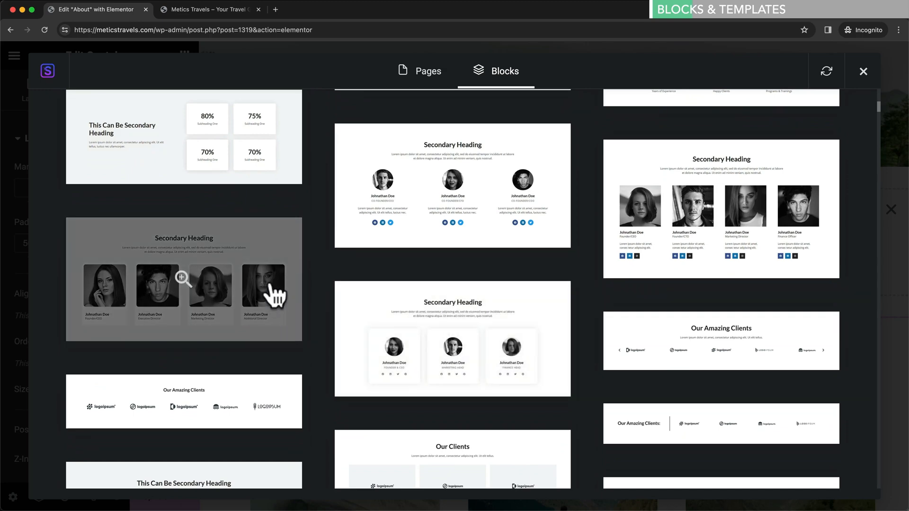
click(271, 291)
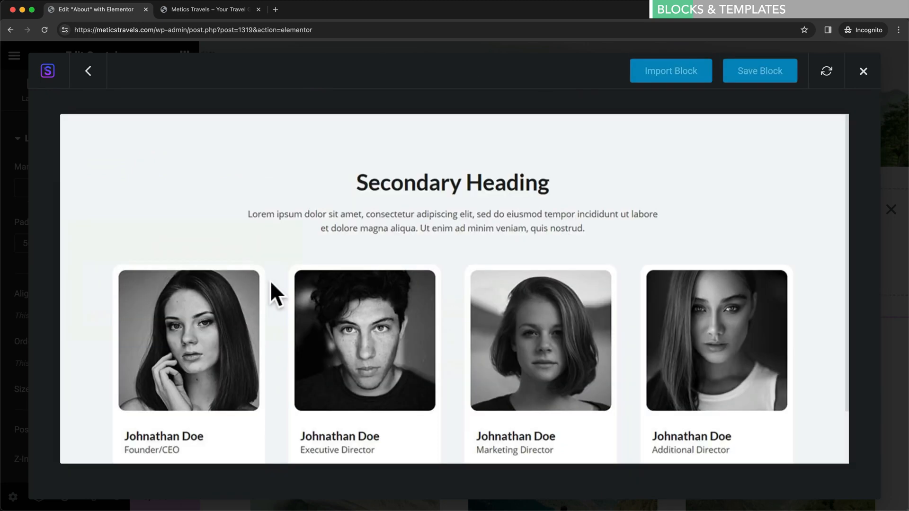
click(682, 82)
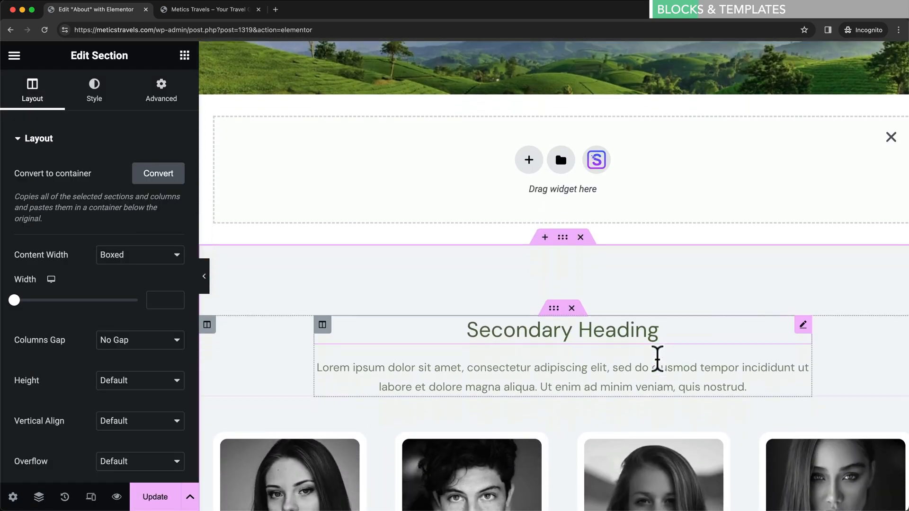
- Drag the four-card Secondary Heading team section directly under the Our Mission / Our Values columns
scroll(573, 320, down, 3)
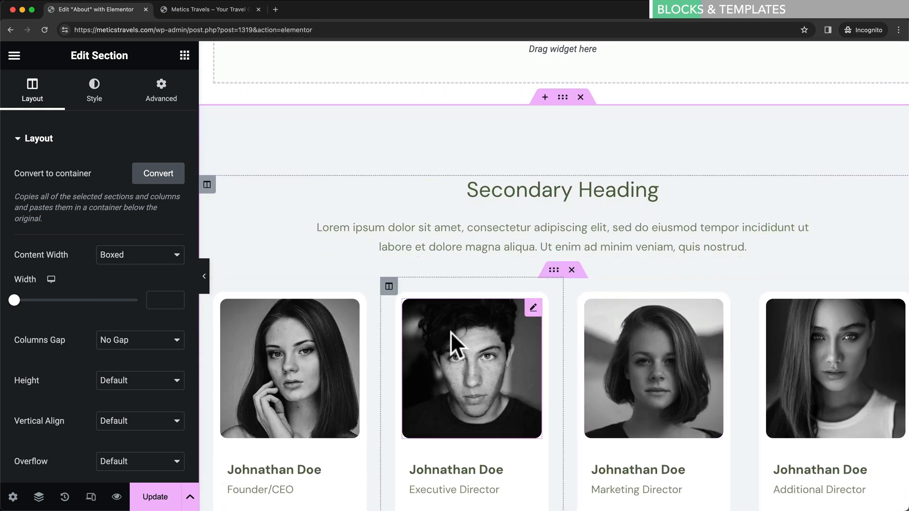
scroll(522, 345, down, 2)
scroll(554, 308, up, 1)
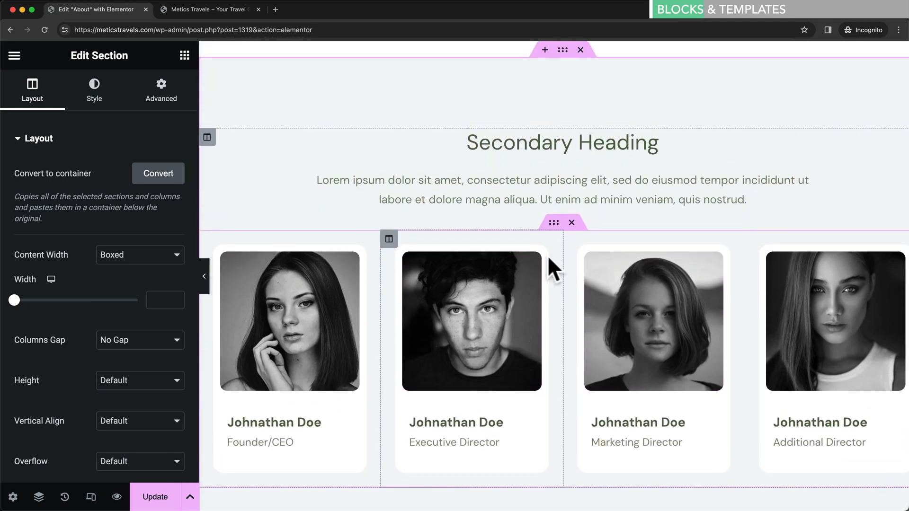
click(524, 280)
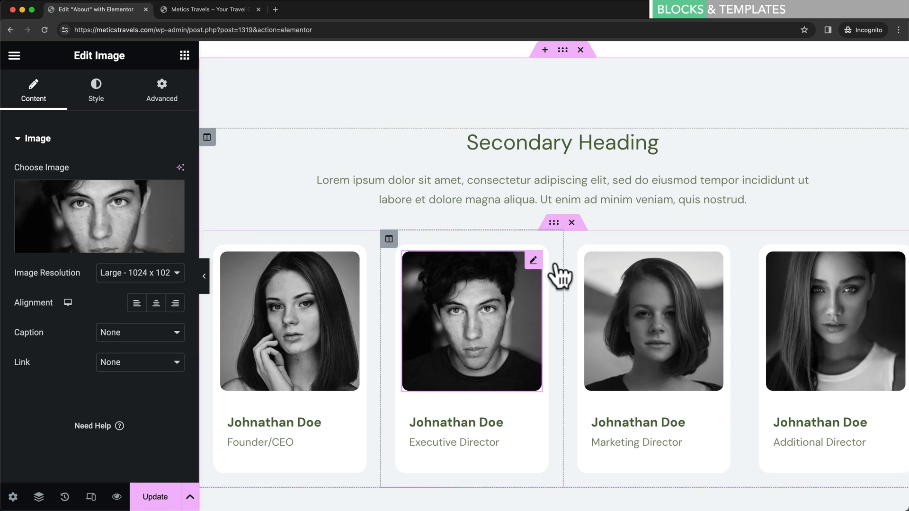
scroll(568, 270, up, 1)
scroll(571, 265, up, 3)
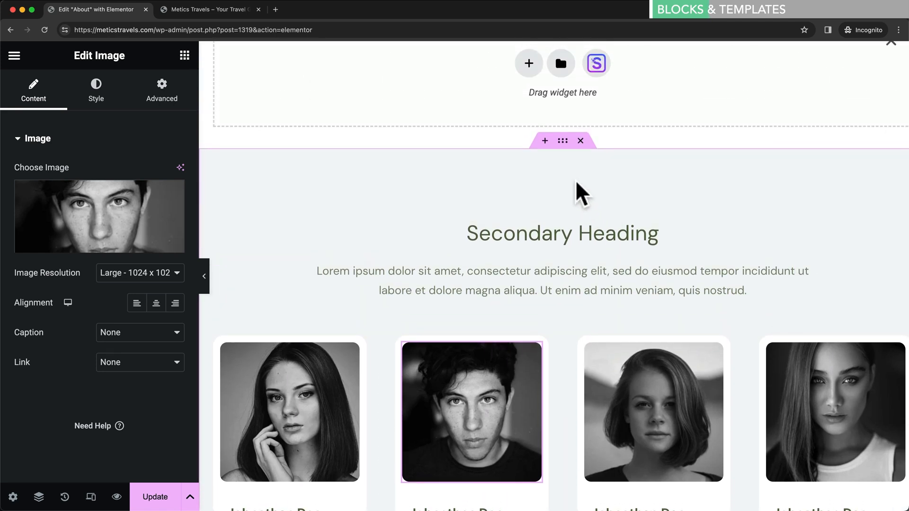
scroll(576, 189, up, 1)
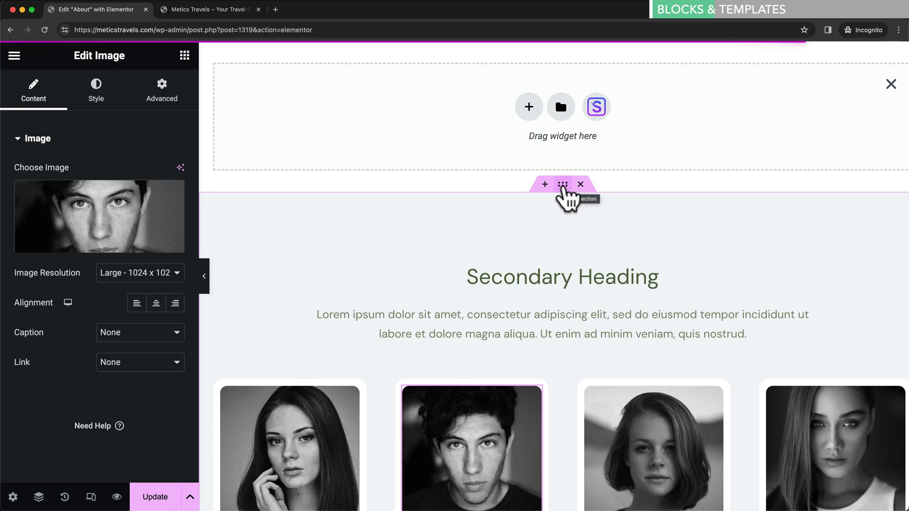
drag(563, 188, 552, 244)
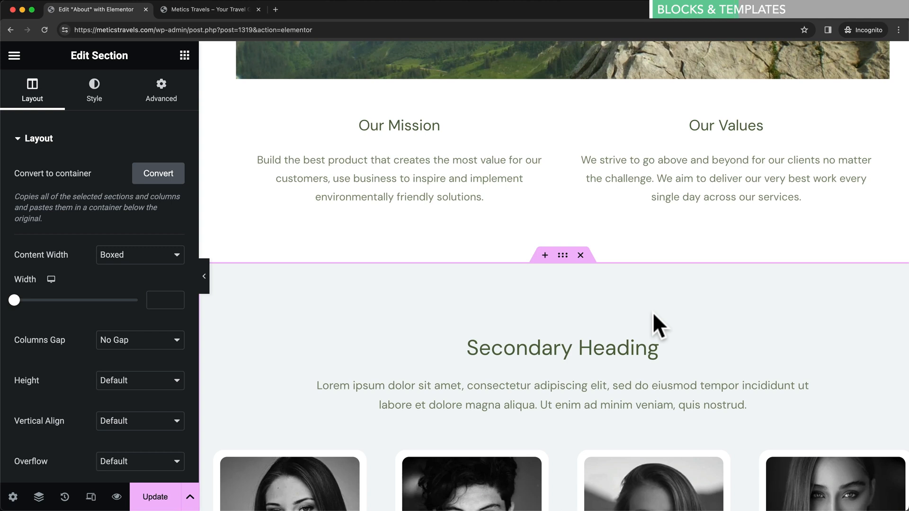
- Add an empty section above the team section and browse the Starter Templates library
click(545, 255)
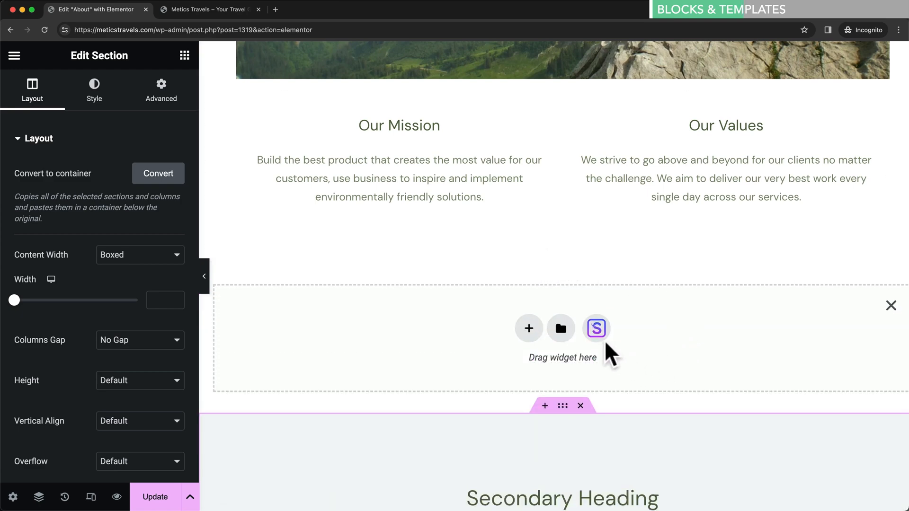
click(596, 328)
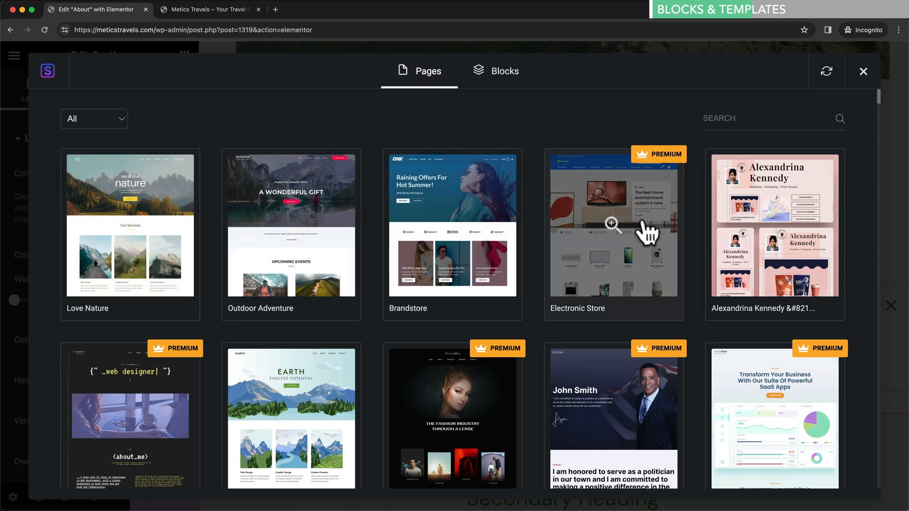
scroll(644, 222, down, 5)
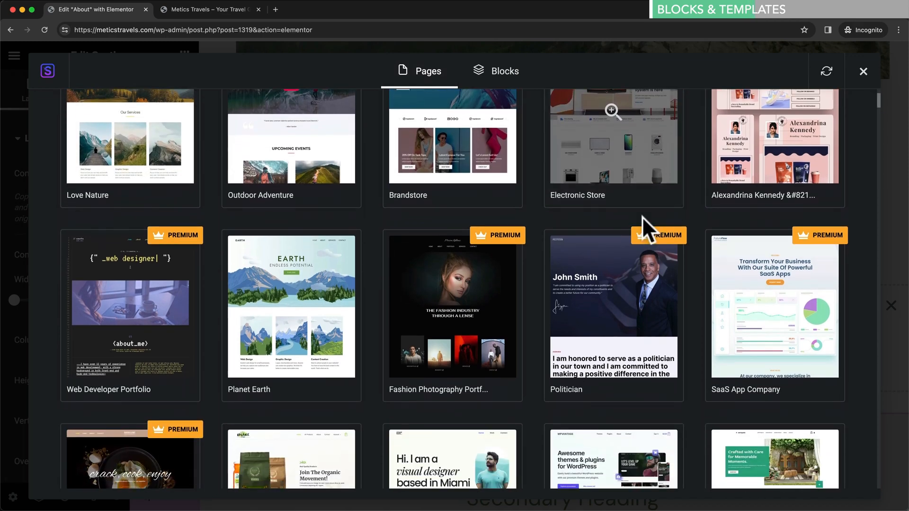
scroll(641, 232, down, 5)
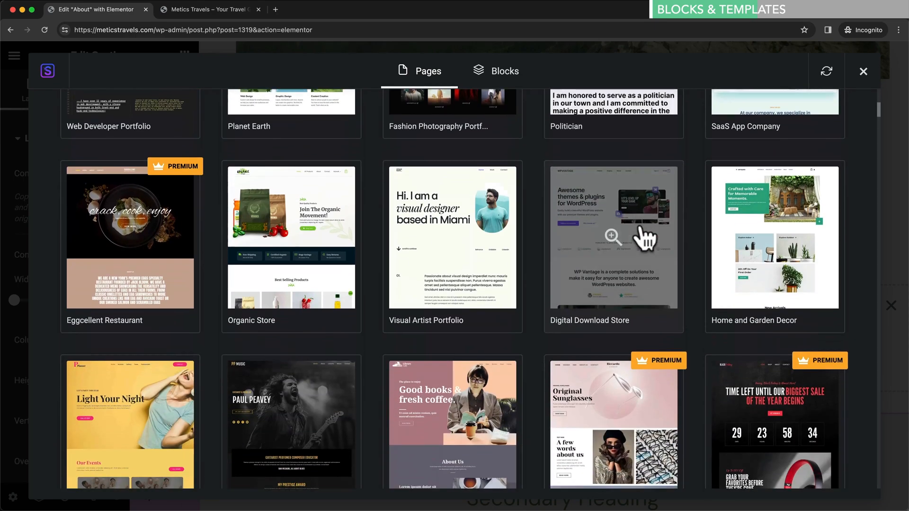
scroll(452, 234, down, 3)
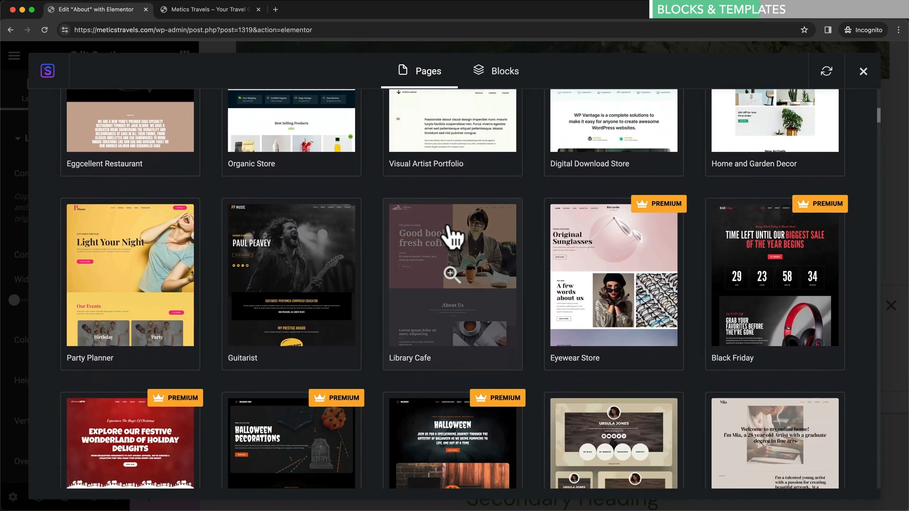
scroll(451, 234, up, 5)
scroll(452, 235, up, 8)
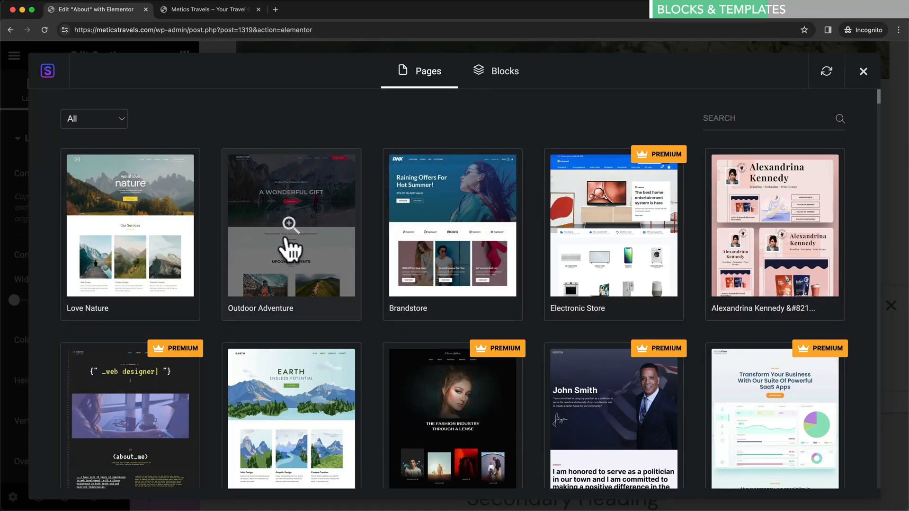
scroll(440, 260, down, 2)
scroll(350, 290, down, 7)
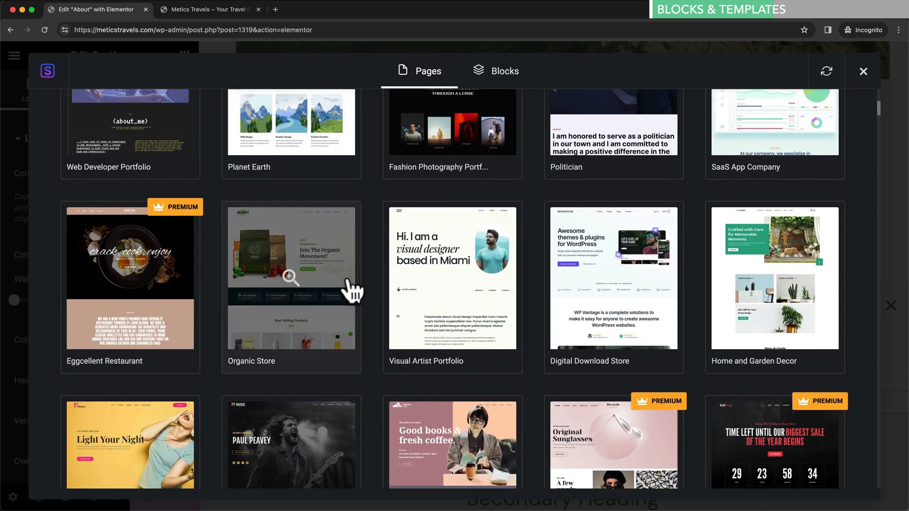
- Preview and import the Digital Download Store kit's About page template
click(608, 298)
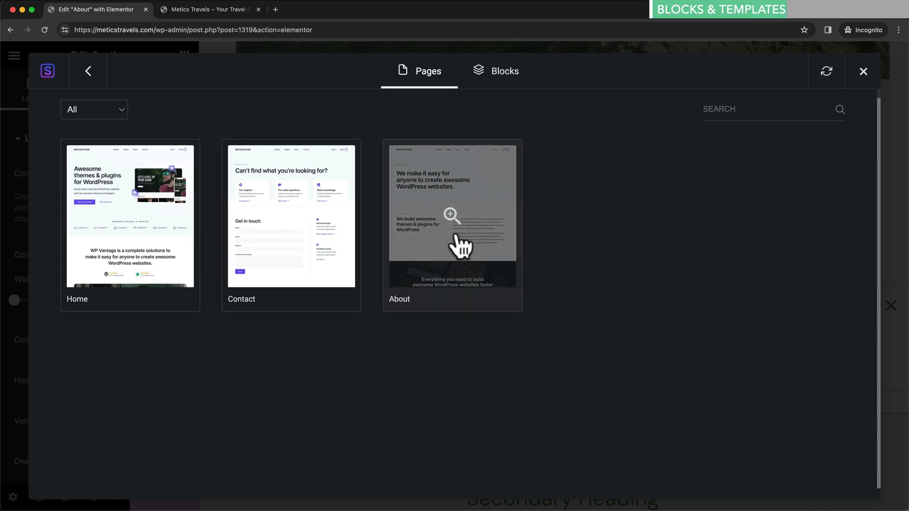
click(457, 239)
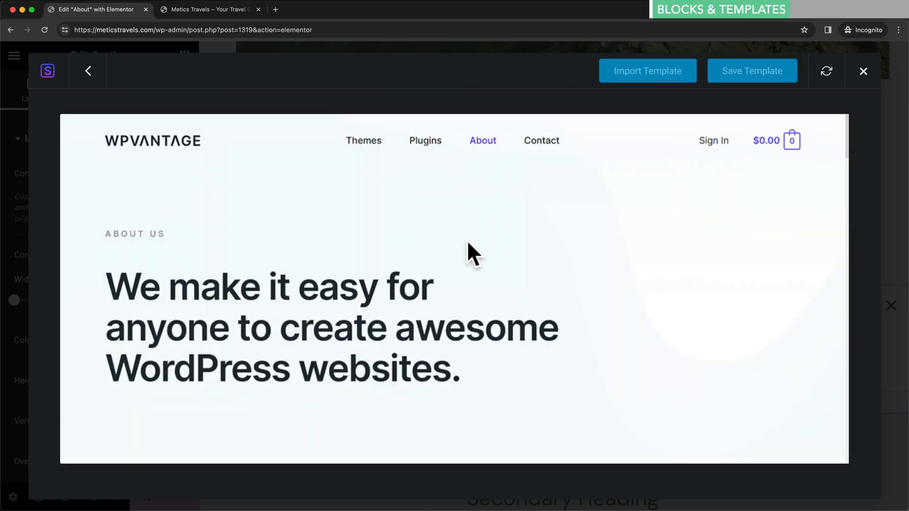
click(669, 78)
scroll(672, 301, down, 5)
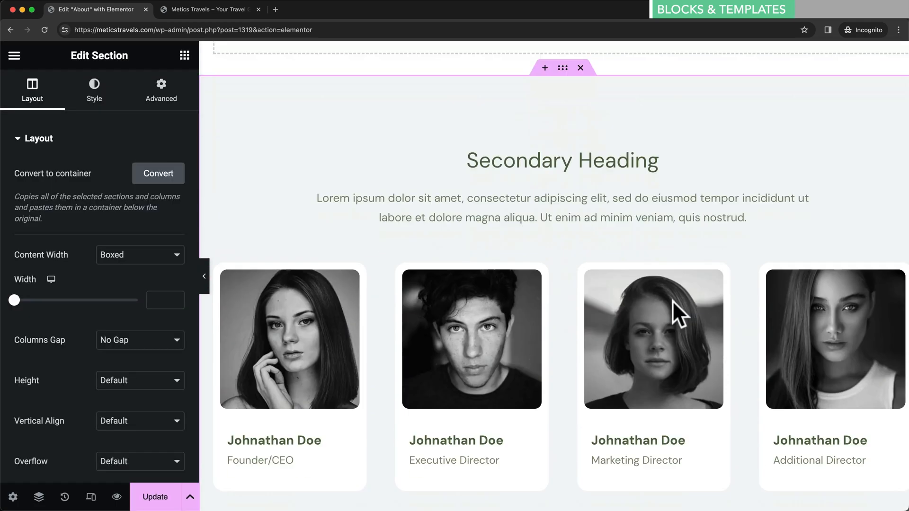
- Delete the imported About Us and What we do sections
scroll(672, 300, down, 10)
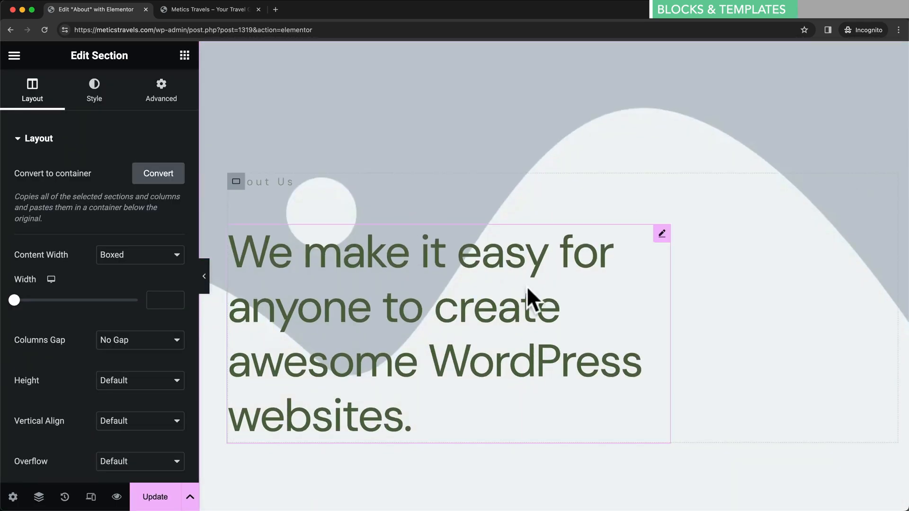
scroll(468, 274, down, 15)
scroll(523, 311, down, 8)
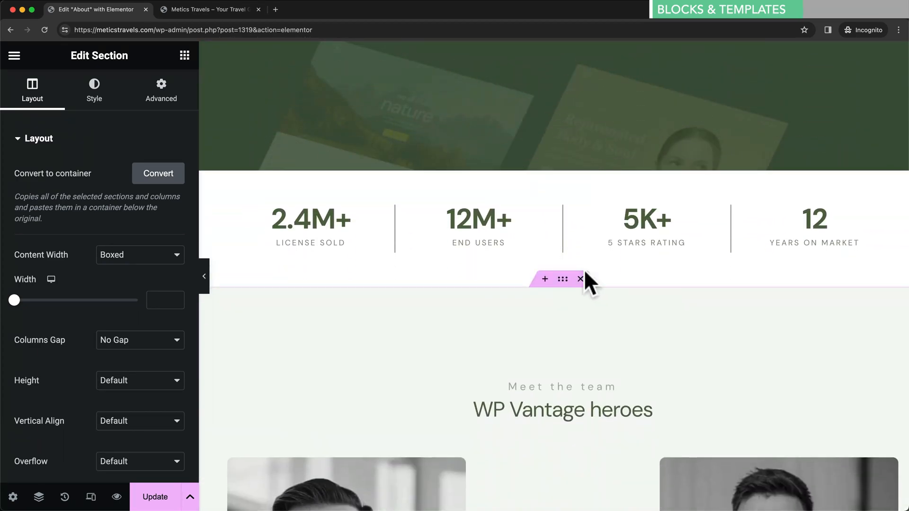
scroll(557, 322, down, 4)
scroll(570, 312, up, 8)
scroll(563, 305, up, 15)
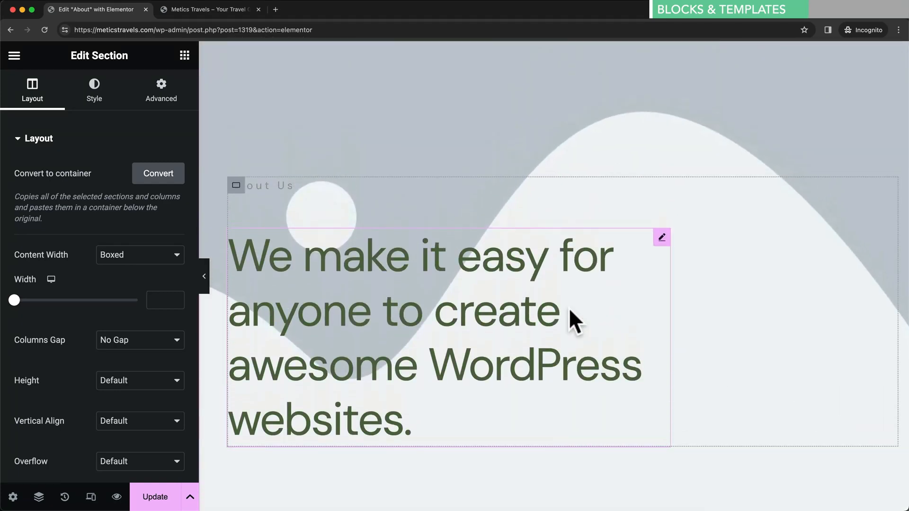
scroll(567, 308, up, 4)
mouse_move(579, 150)
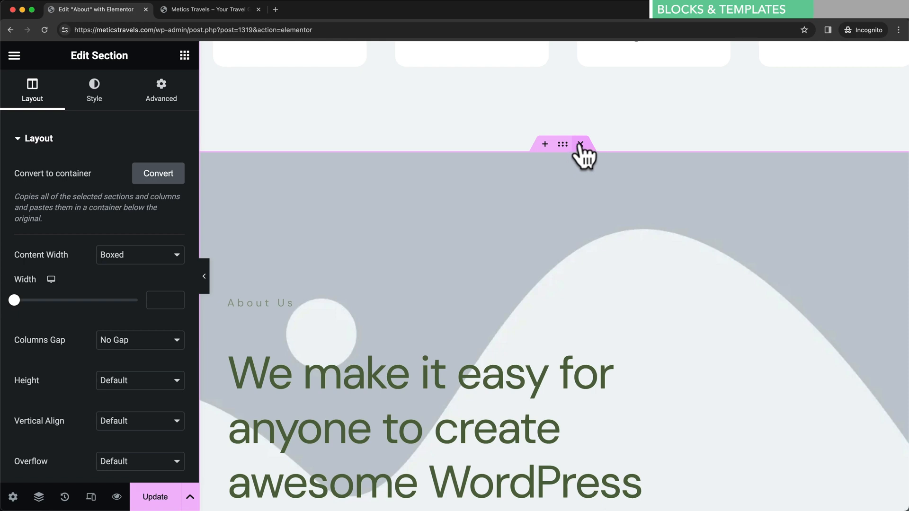
click(580, 144)
scroll(553, 236, down, 4)
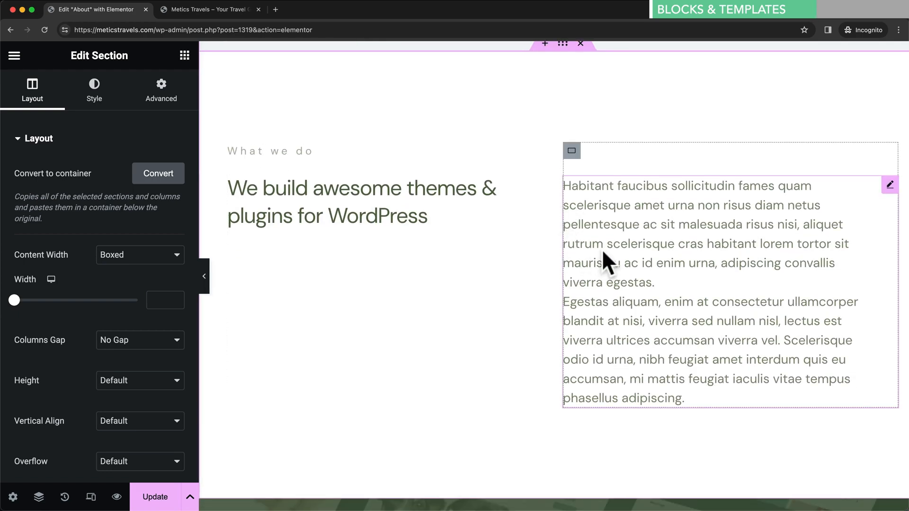
scroll(604, 91, up, 1)
click(583, 59)
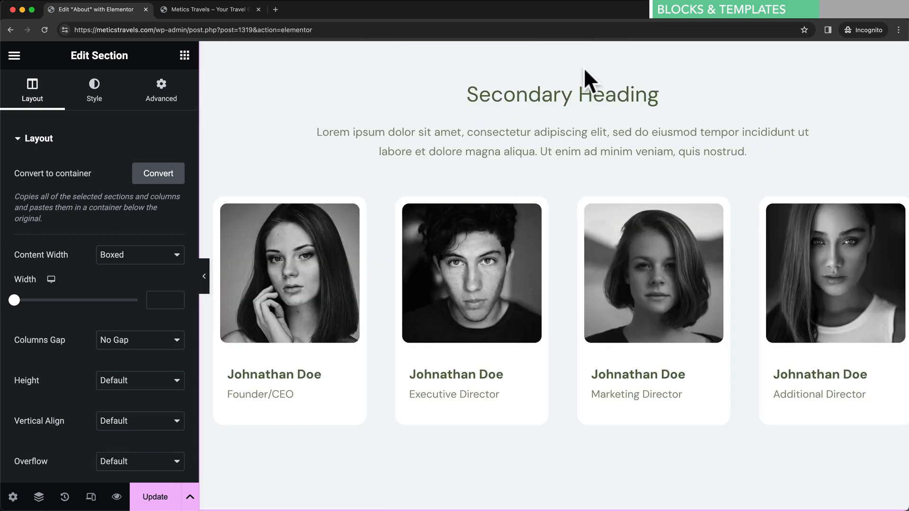
- Delete the dark showcase and Meet the team sections, then undo the last change
scroll(584, 167, up, 10)
scroll(591, 78, down, 1)
scroll(589, 71, up, 1)
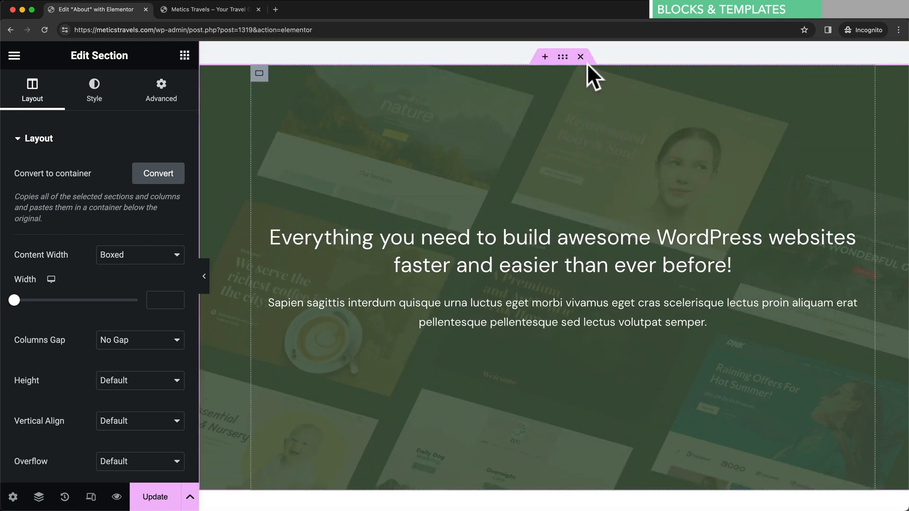
click(582, 56)
scroll(595, 189, up, 4)
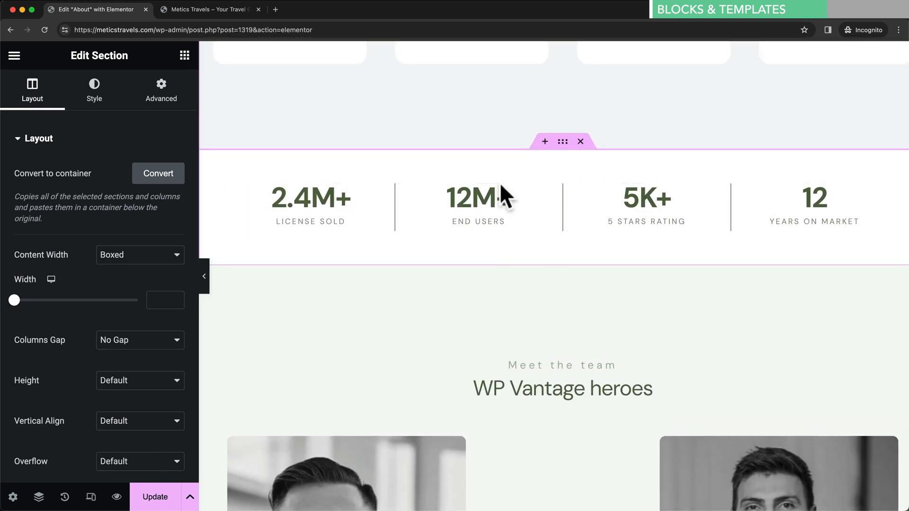
scroll(549, 213, down, 3)
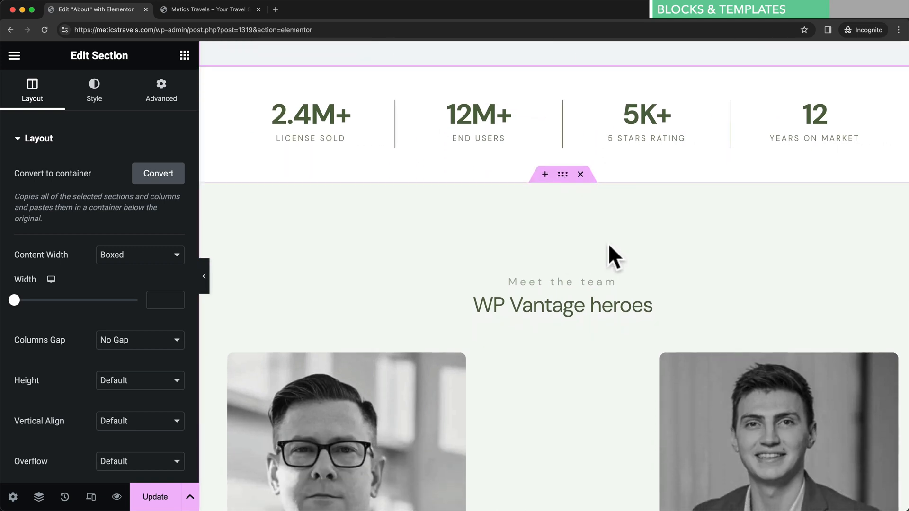
click(582, 173)
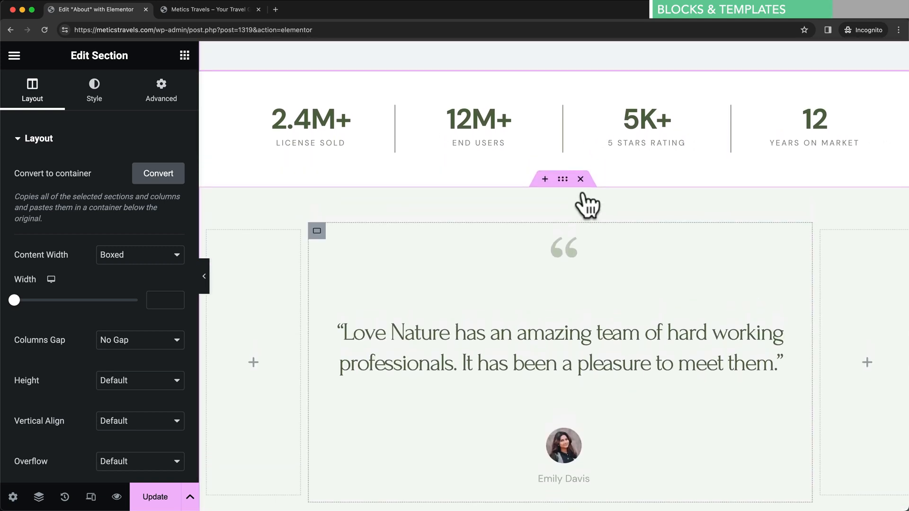
key(ctrl+z)
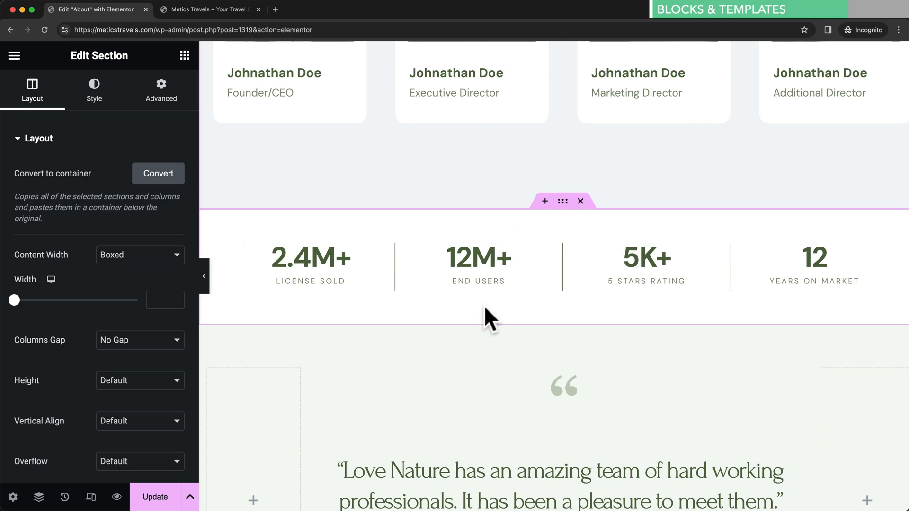
- Save the stats row container to the Elementor library as template 'Design 1'
right_click(613, 230)
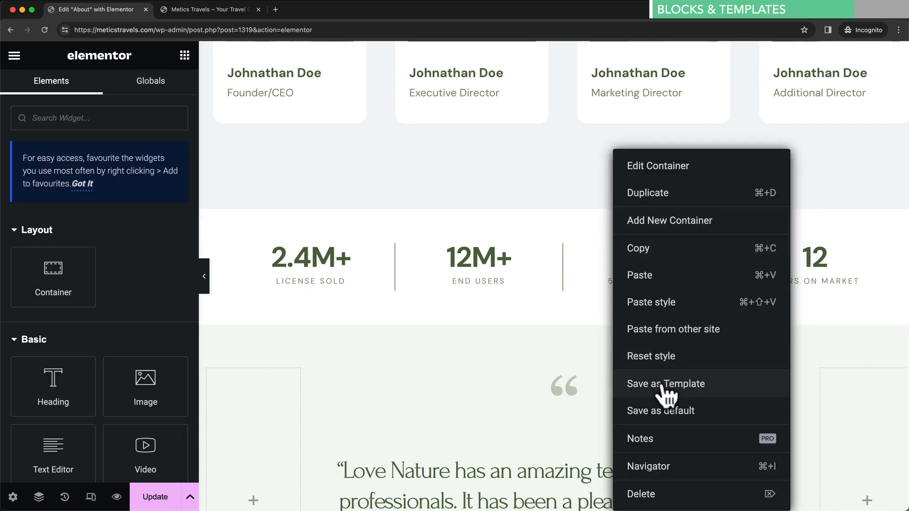
click(729, 393)
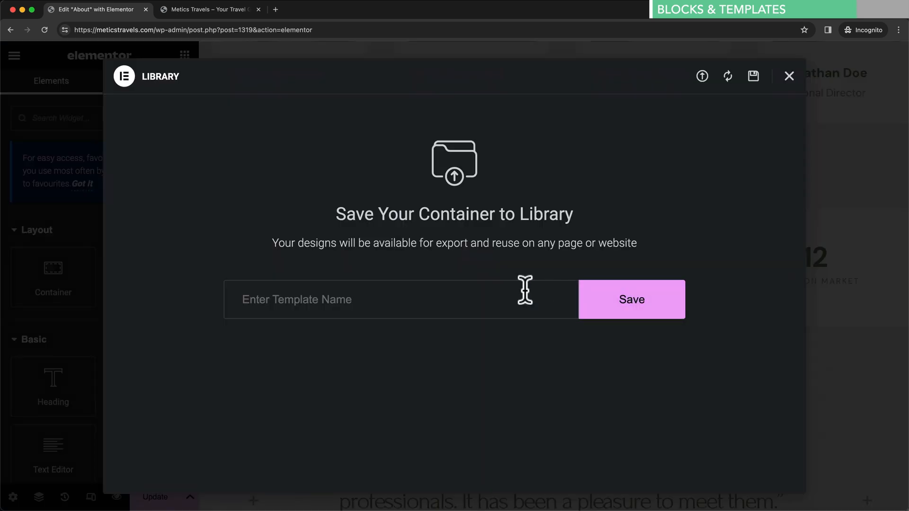
click(424, 306)
text(Design 1)
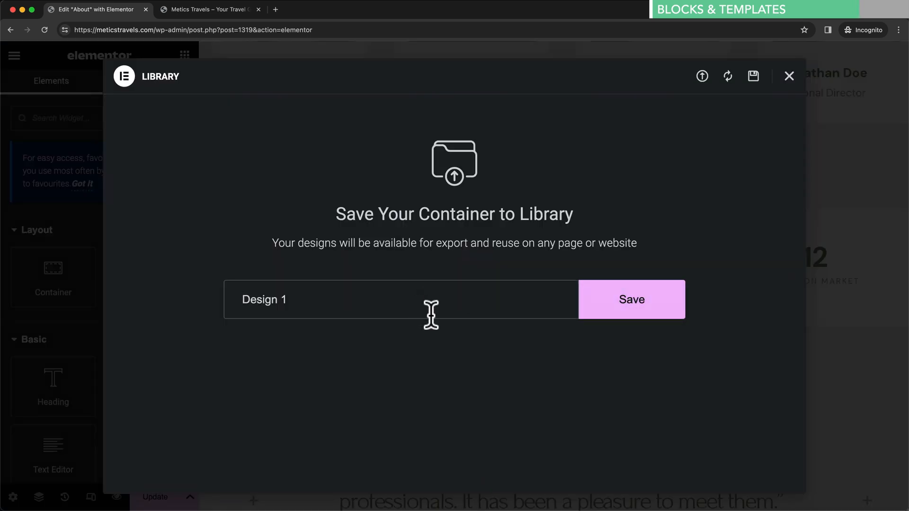
click(619, 305)
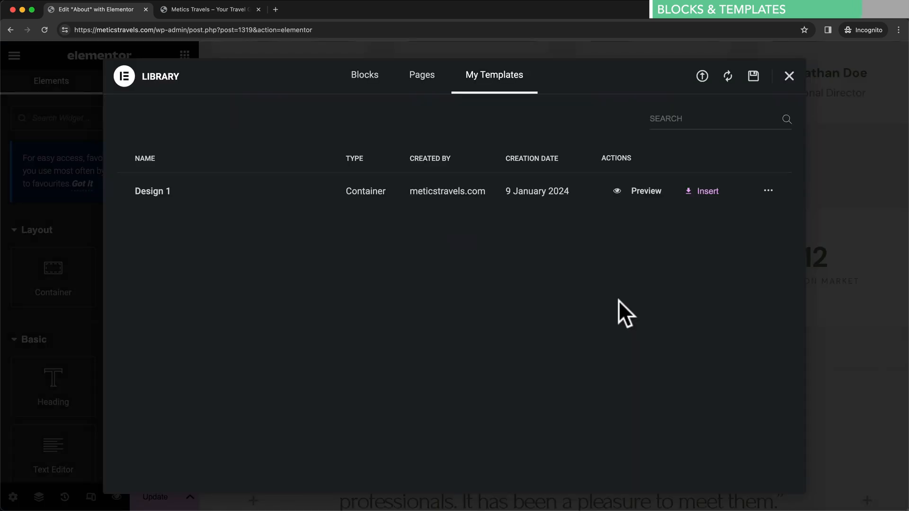
click(789, 76)
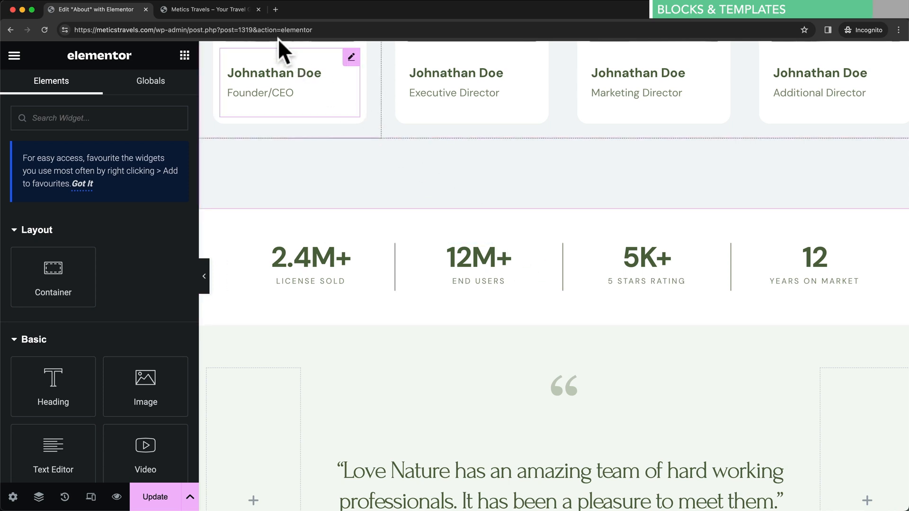
- Open the Metics Travels homepage in the Elementor editor
click(236, 9)
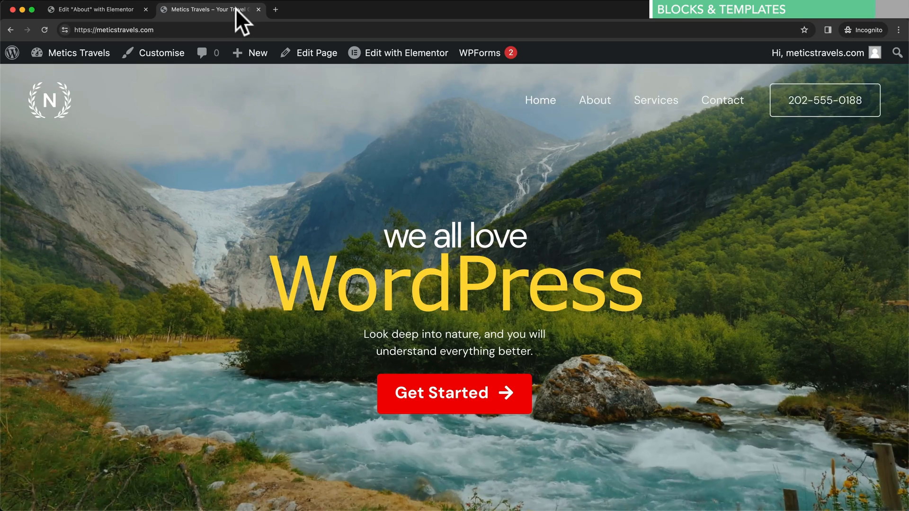
click(404, 55)
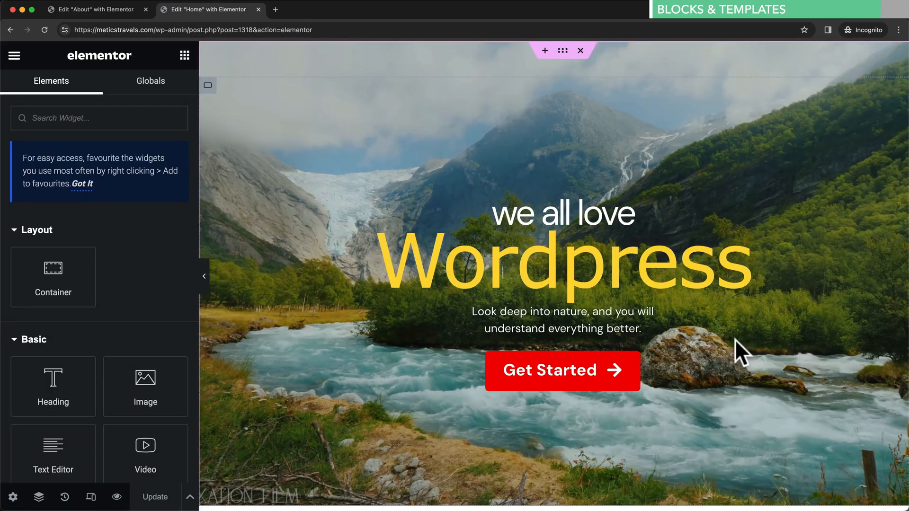
scroll(735, 339, down, 3)
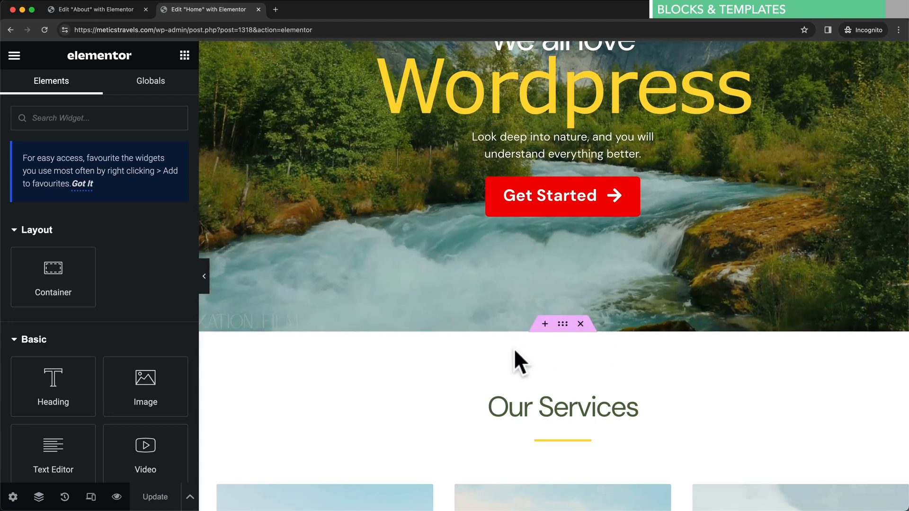
- Insert the saved Design 1 template, with its container settings, in a new section below the hero
click(545, 324)
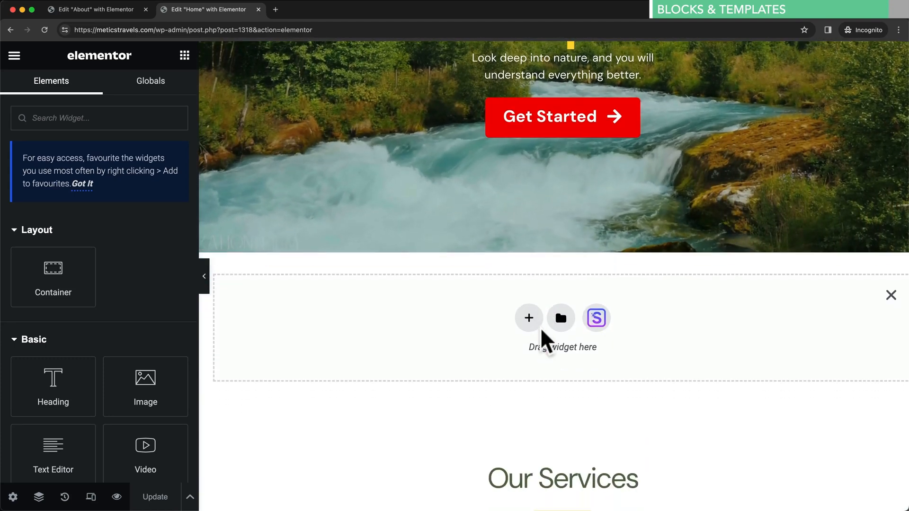
click(562, 312)
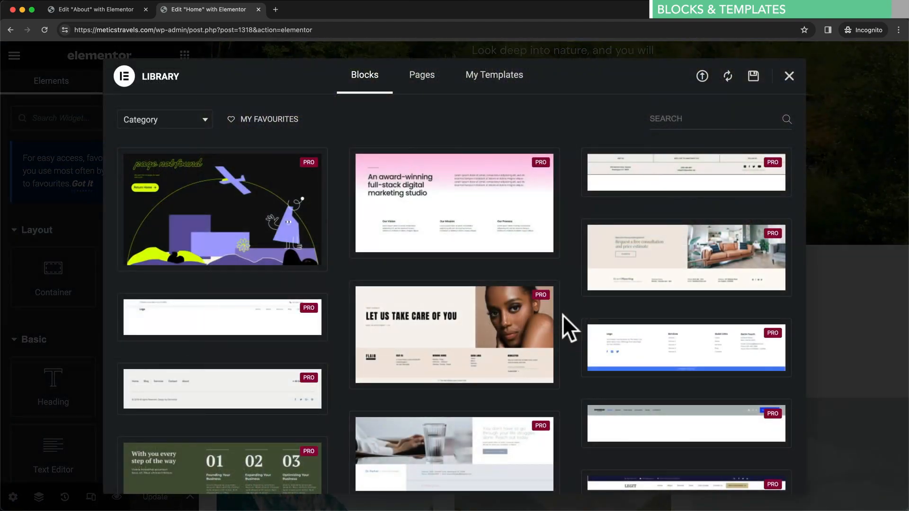
click(516, 90)
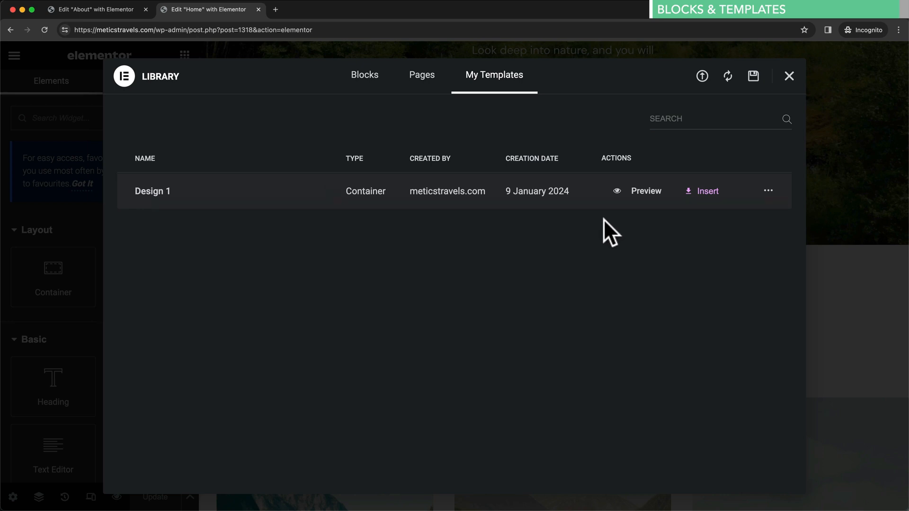
click(707, 194)
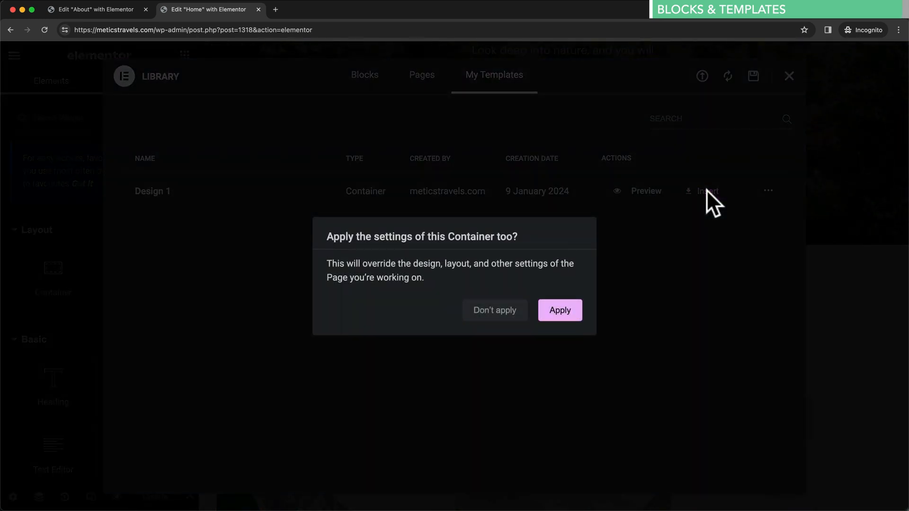
click(555, 314)
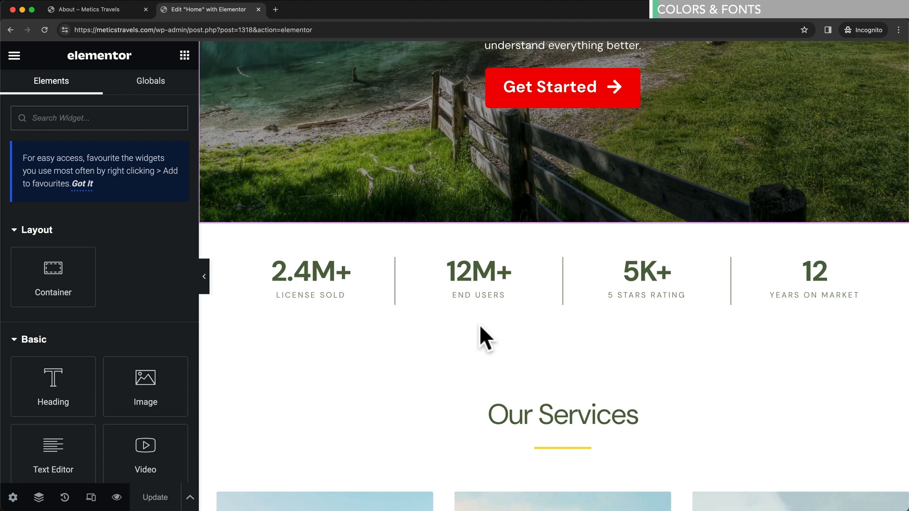
- Close the About tab and open a Preview Changes tab of the edited Home page
scroll(479, 331, down, 2)
scroll(505, 260, down, 5)
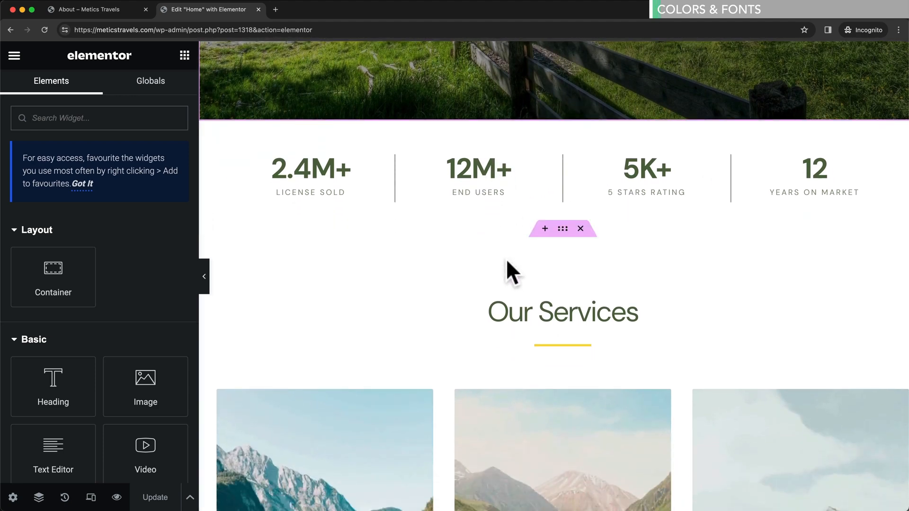
scroll(496, 264, up, 2)
scroll(495, 261, up, 2)
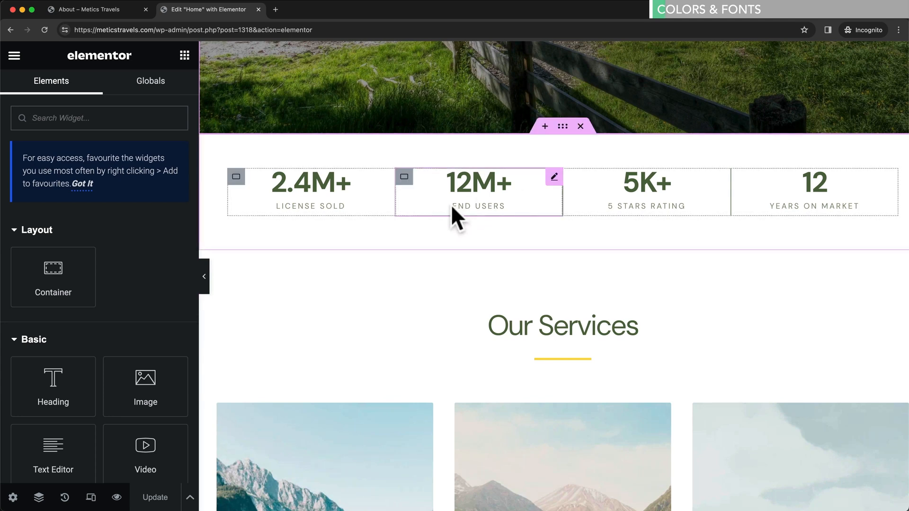
click(146, 9)
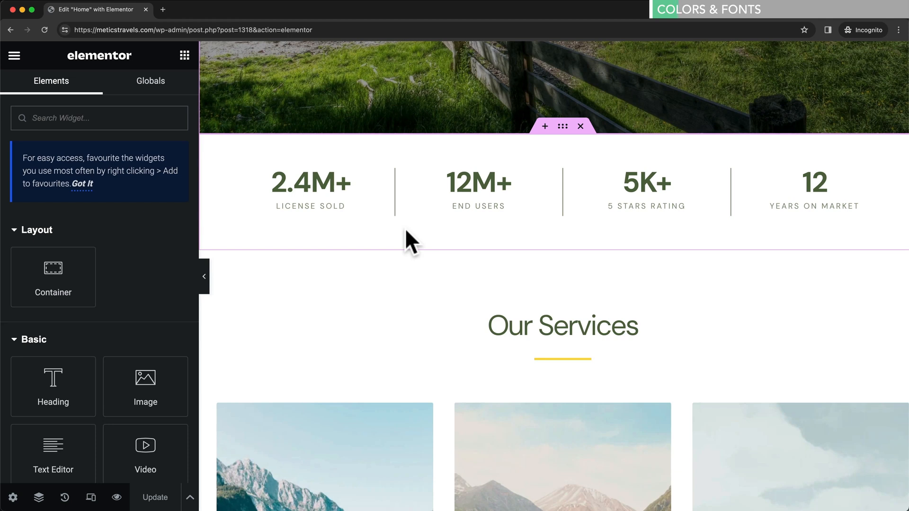
click(116, 497)
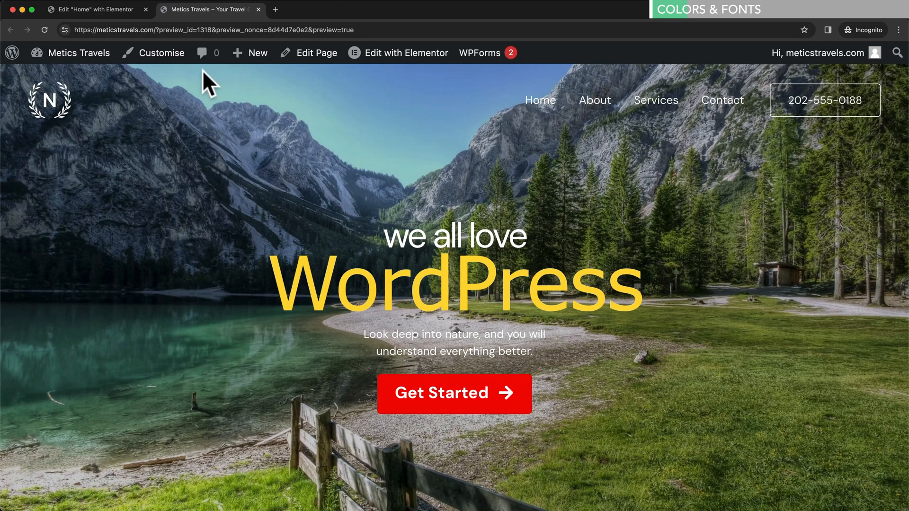
- In Customizer Global Typography, apply the Montserrat / Source Sans Pro preset after trying Playfair Display / Open Sans
click(161, 56)
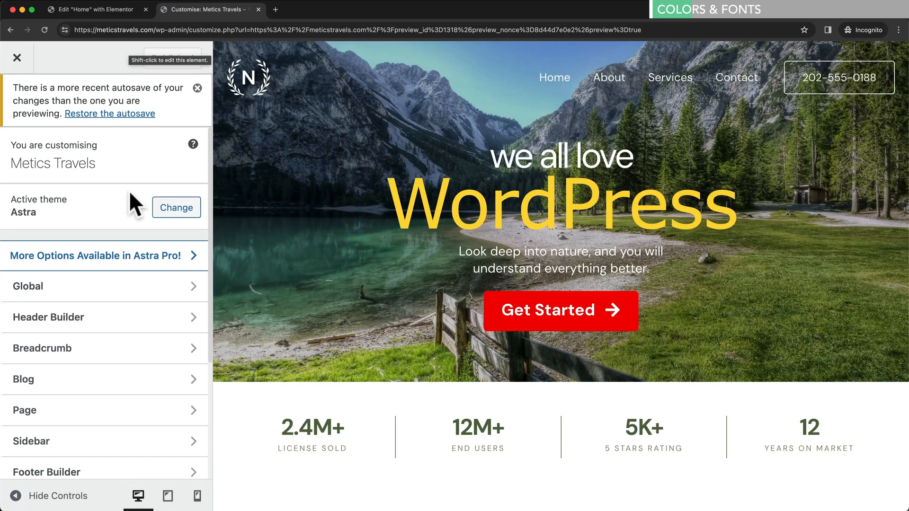
click(119, 289)
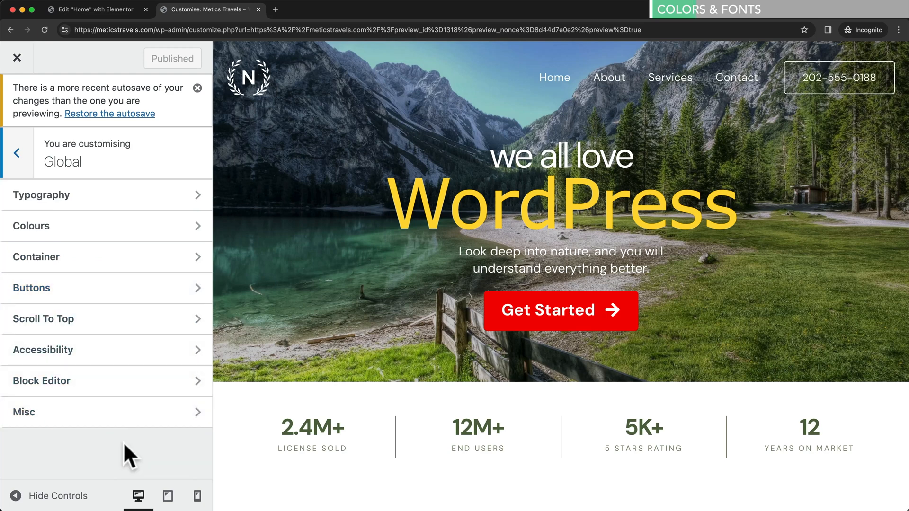
click(138, 208)
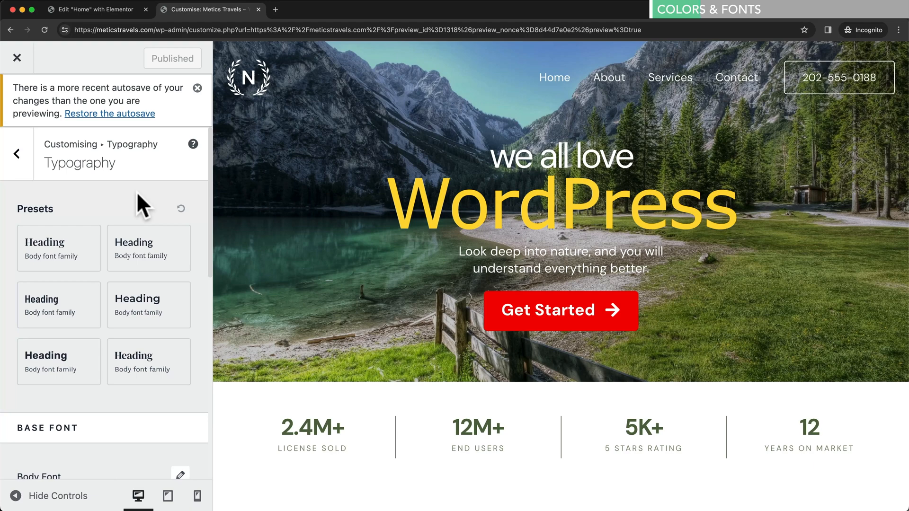
click(93, 260)
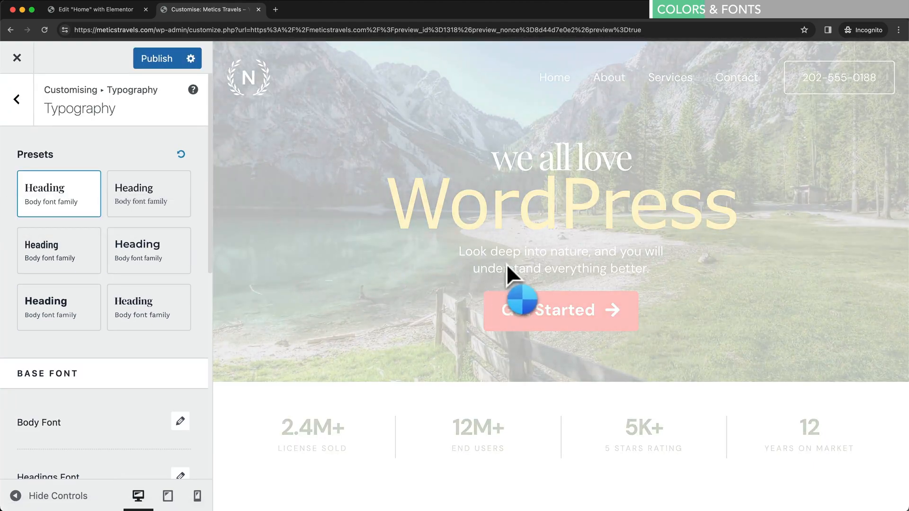
scroll(549, 244, down, 8)
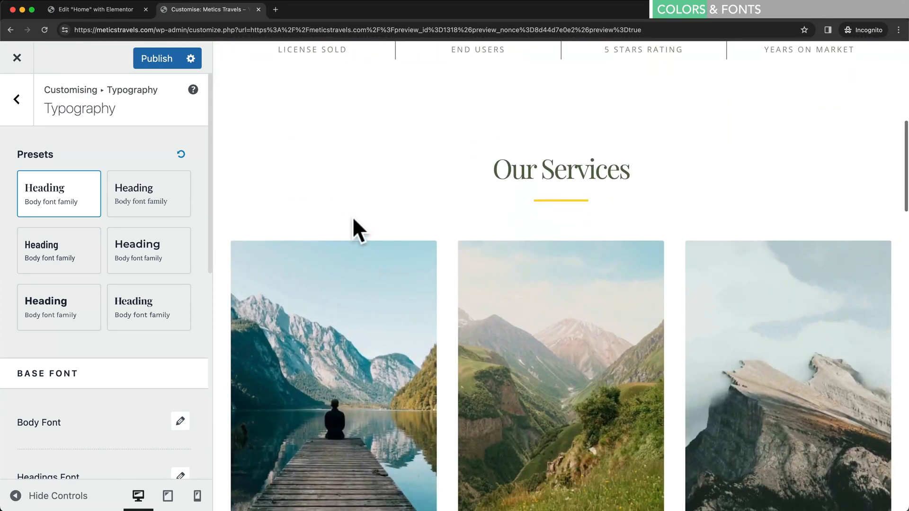
click(142, 253)
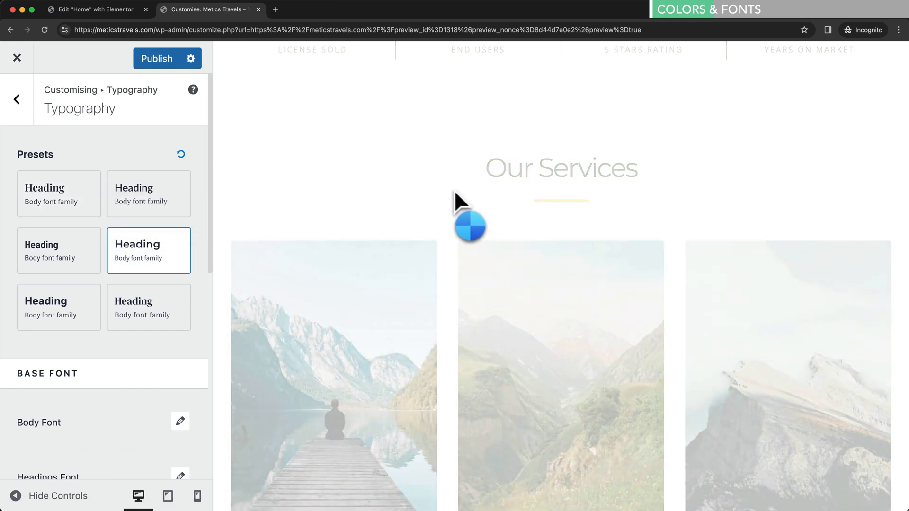
scroll(456, 192, down, 5)
scroll(456, 192, down, 3)
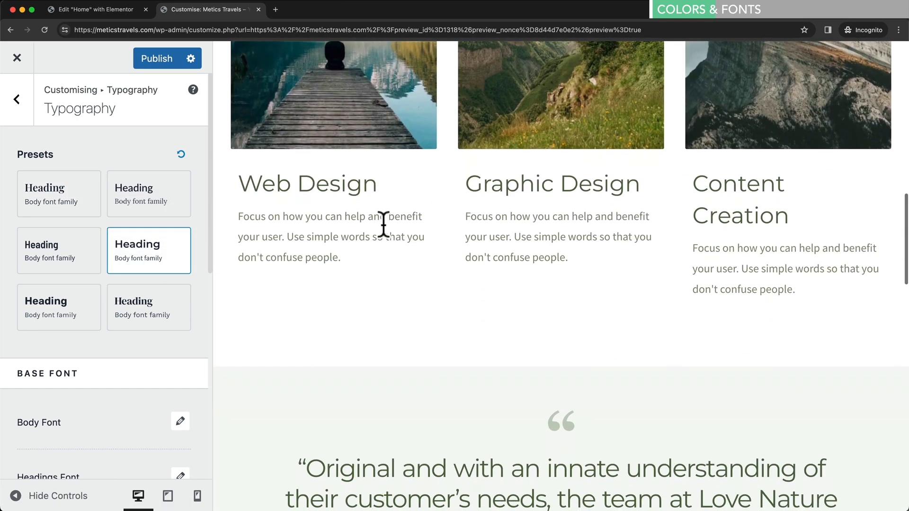
scroll(138, 274, down, 5)
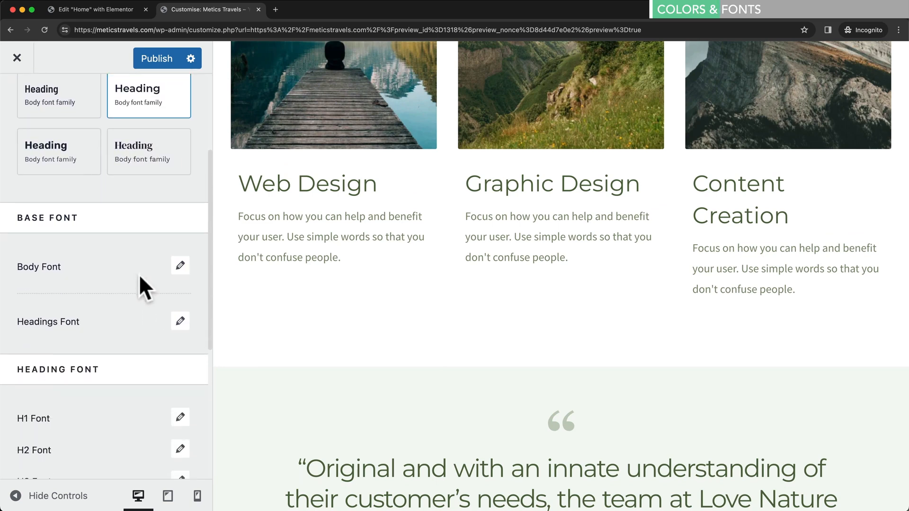
scroll(137, 255, down, 2)
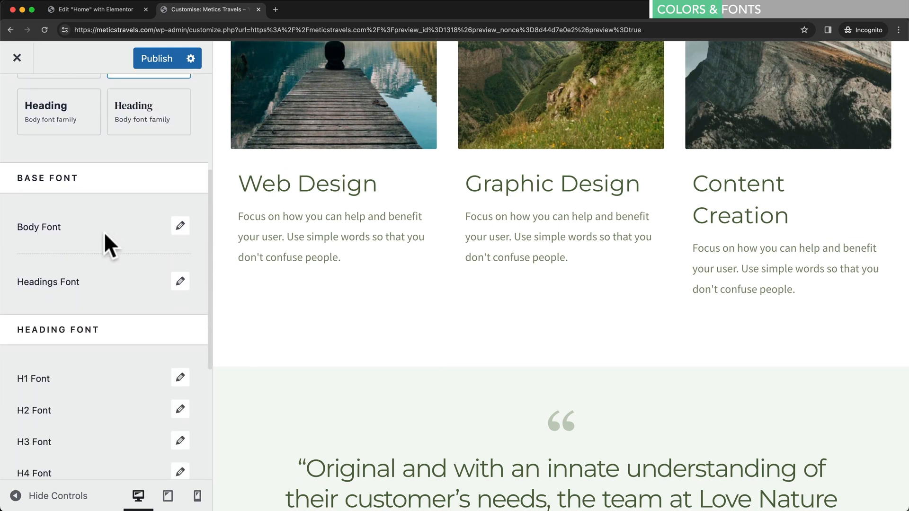
- Change the body font family to Roboto
click(180, 226)
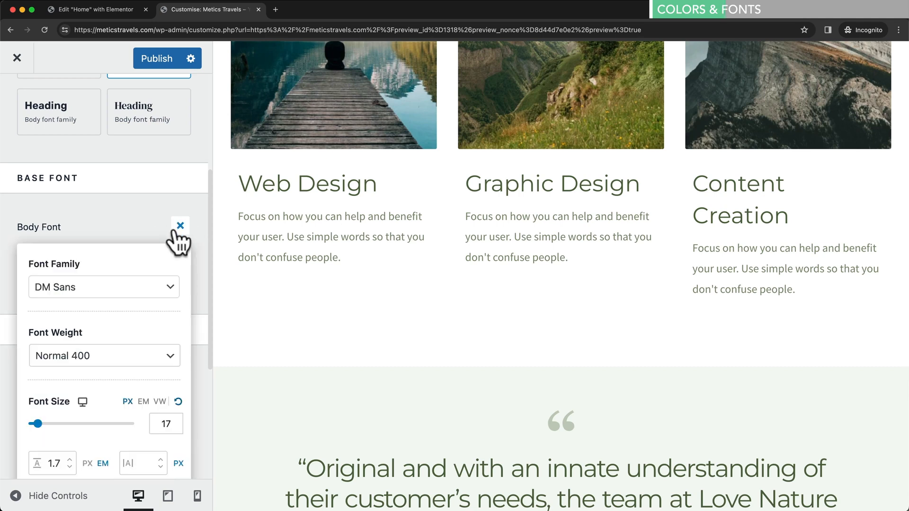
click(114, 295)
click(96, 310)
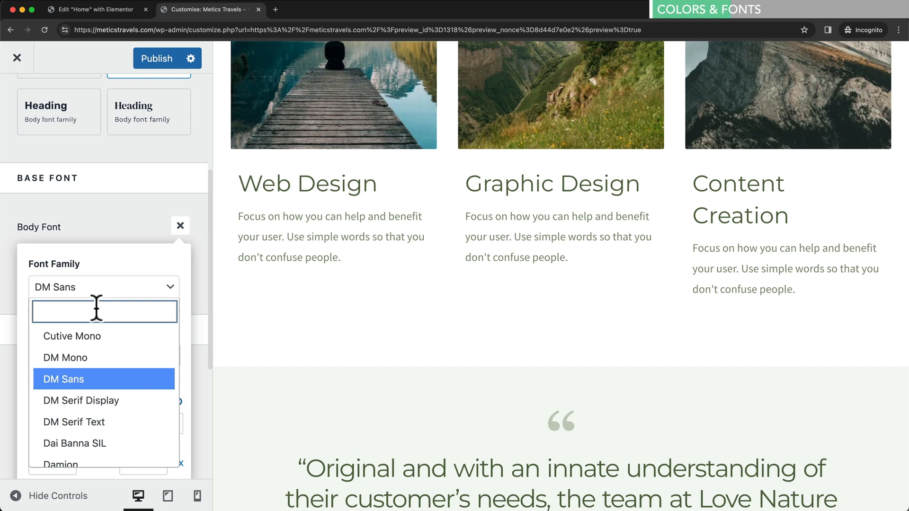
text(robot)
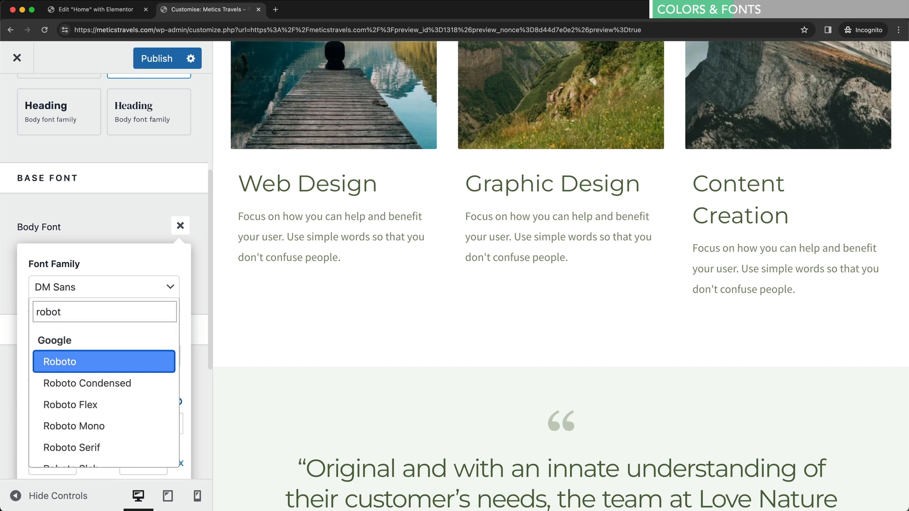
click(99, 363)
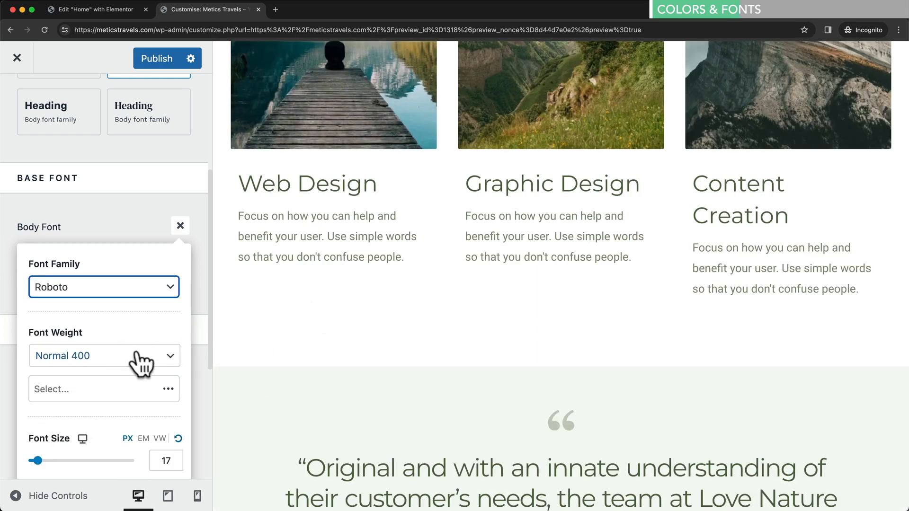
click(137, 212)
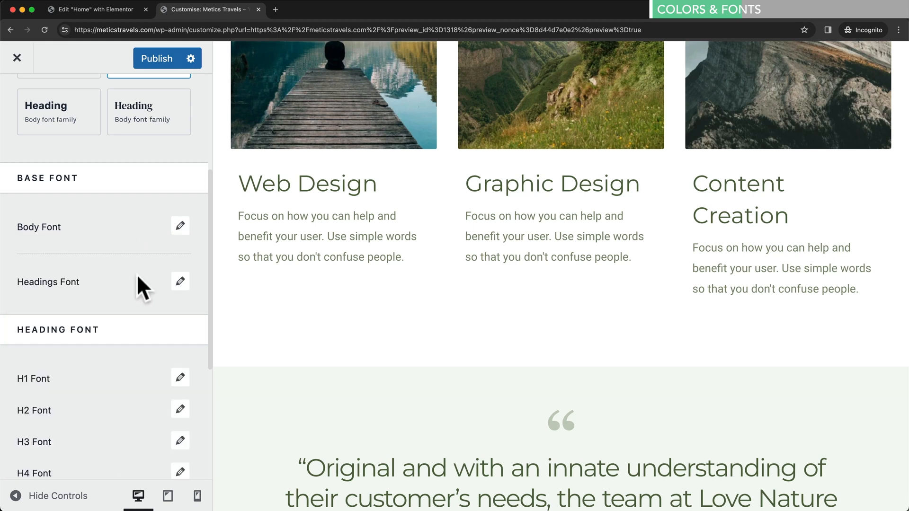
click(180, 282)
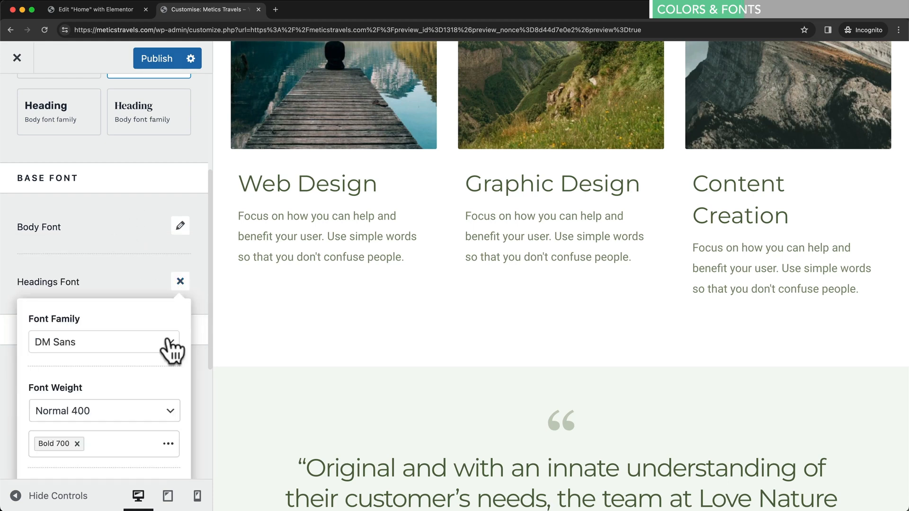
click(145, 341)
click(92, 169)
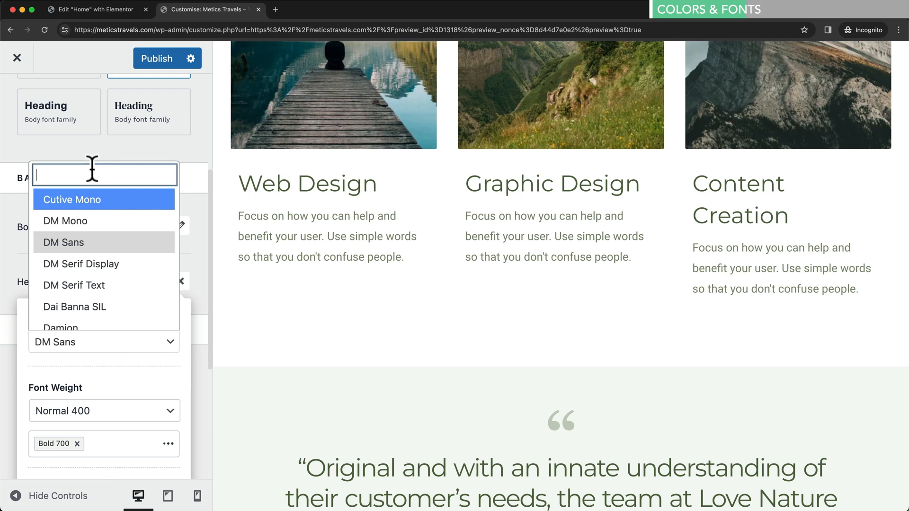
text(monts)
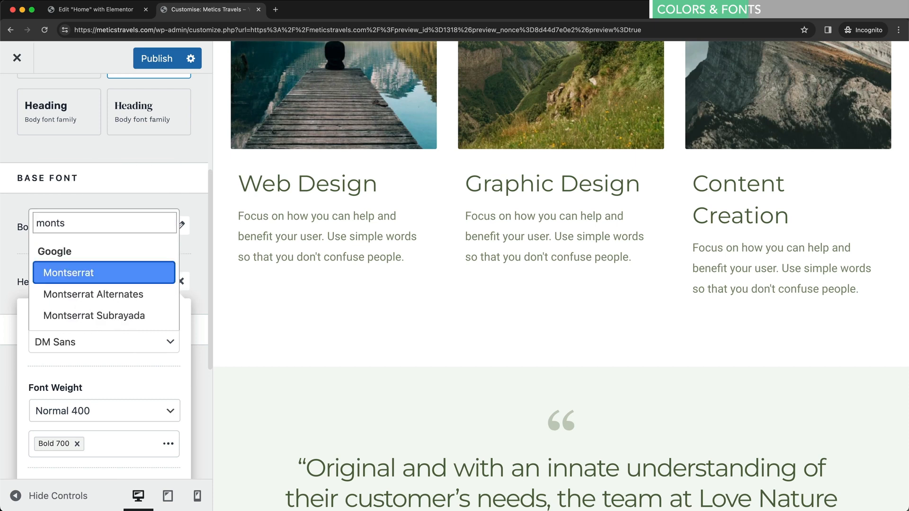
click(96, 272)
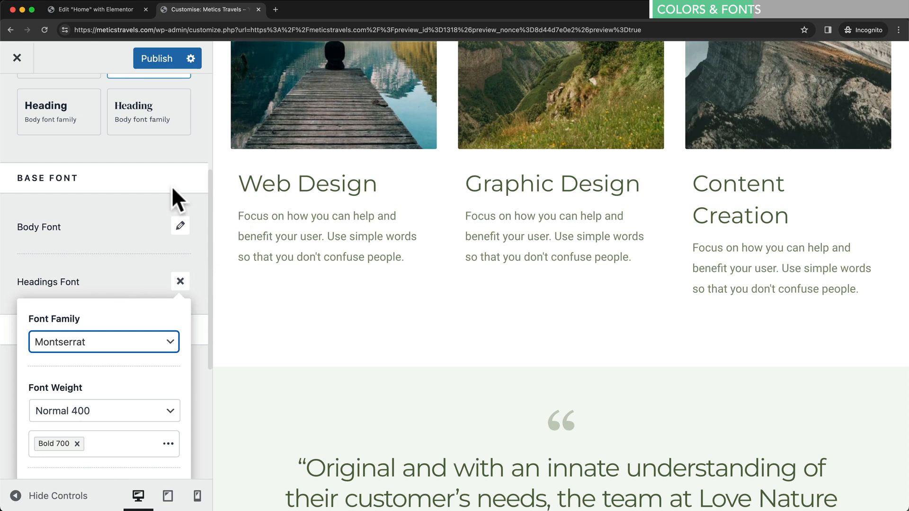
scroll(171, 156, up, 2)
scroll(166, 138, up, 3)
scroll(169, 179, down, 3)
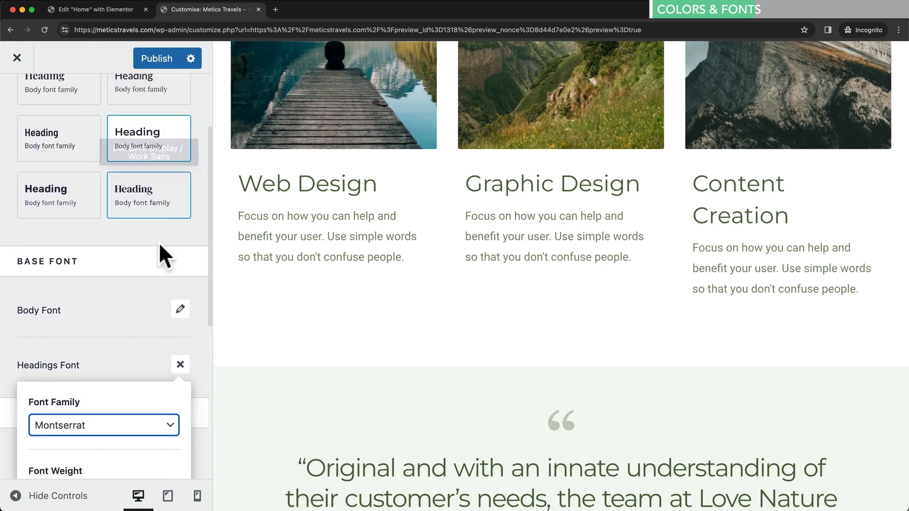
click(155, 259)
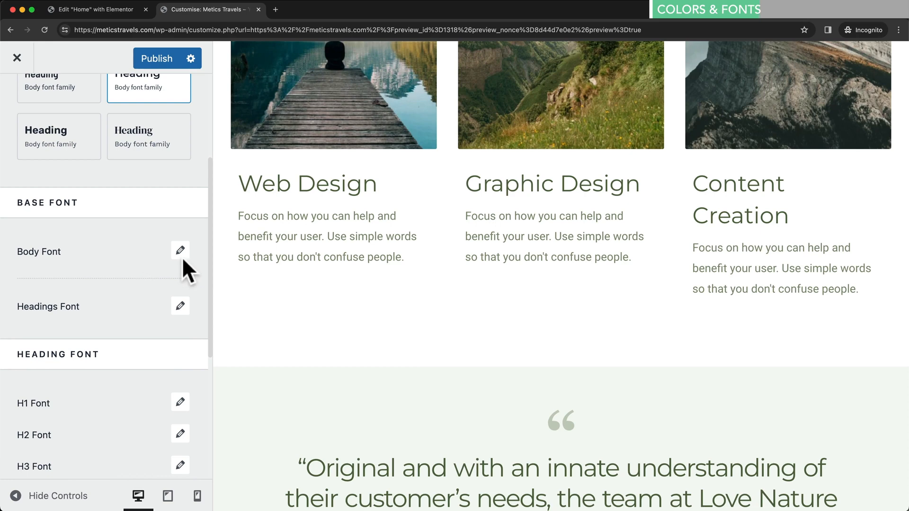
scroll(375, 214, down, 2)
scroll(359, 213, up, 3)
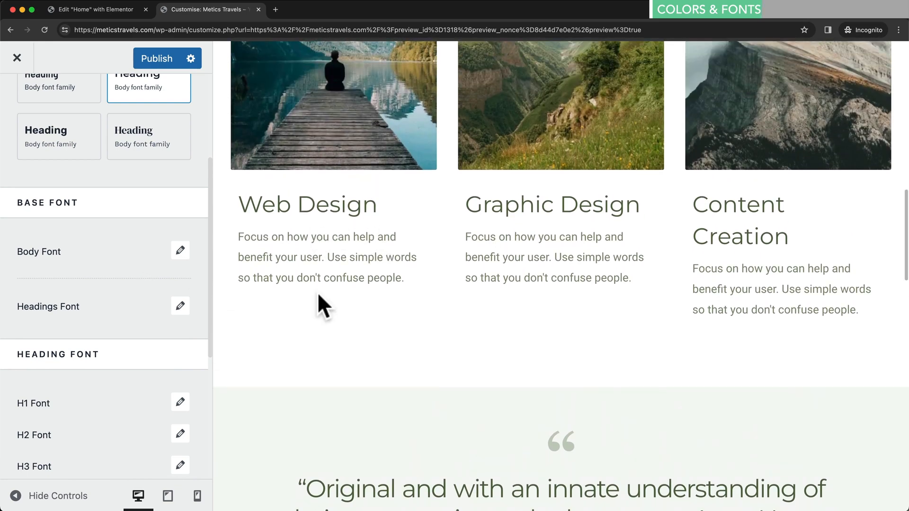
scroll(141, 301, up, 1)
scroll(140, 303, down, 5)
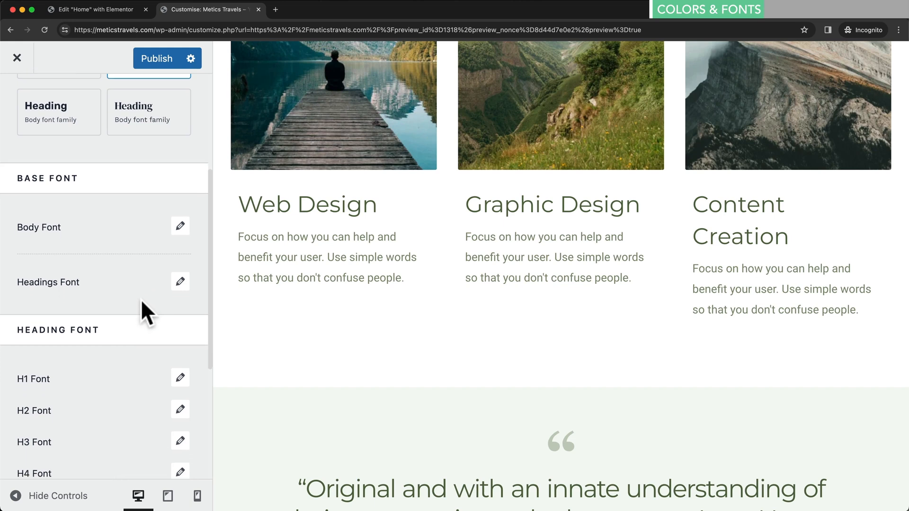
scroll(129, 305, down, 1)
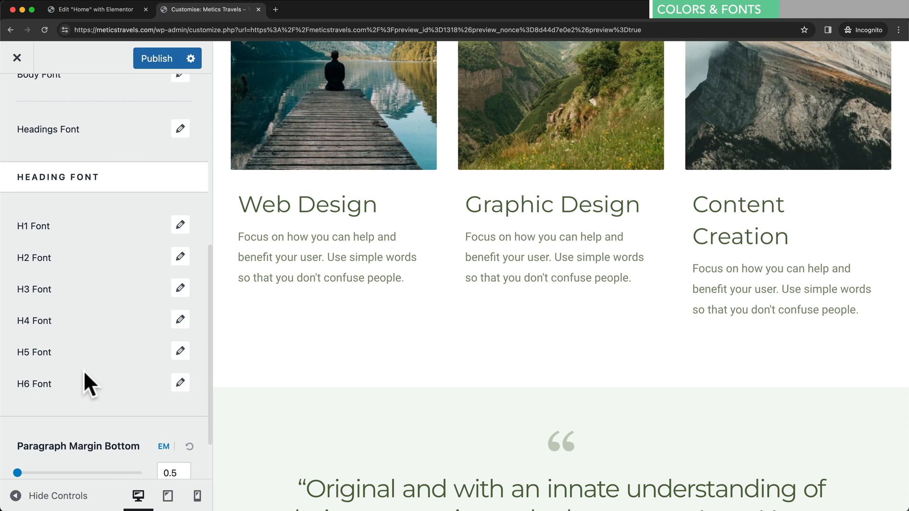
scroll(142, 289, down, 1)
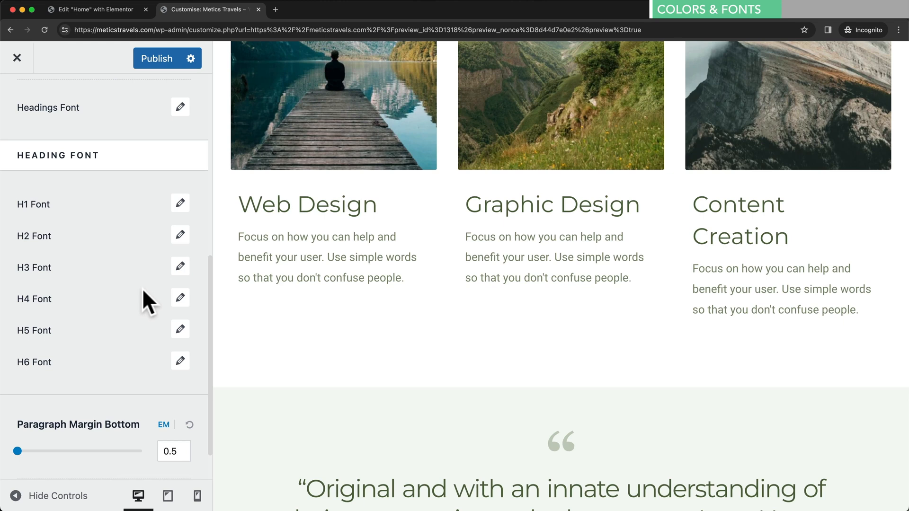
scroll(142, 288, up, 5)
scroll(144, 294, up, 3)
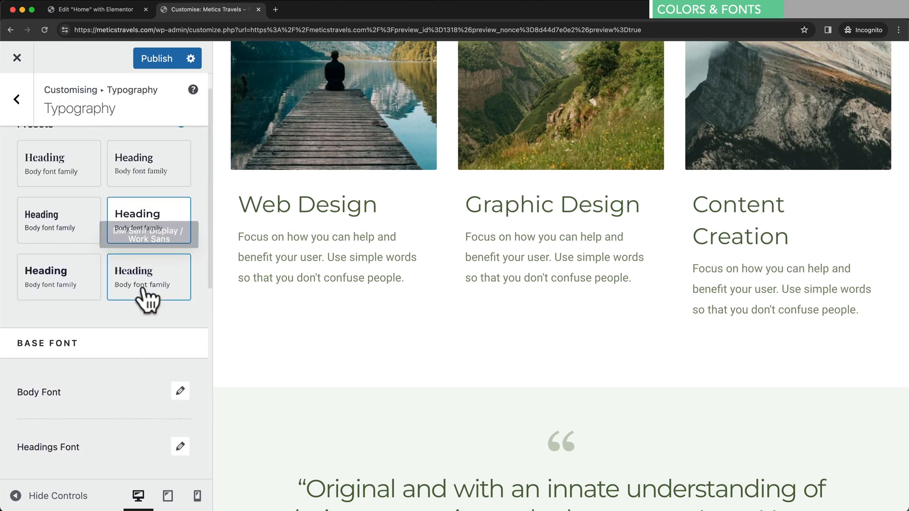
- Open Global Colours, try the blue-and-black Style 2 palette, then revert to yellow-and-green Style 1
click(17, 100)
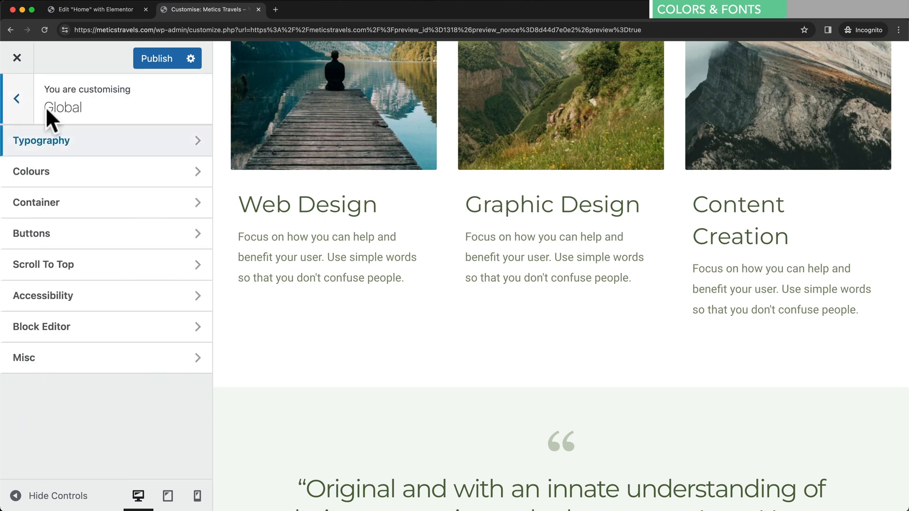
click(126, 180)
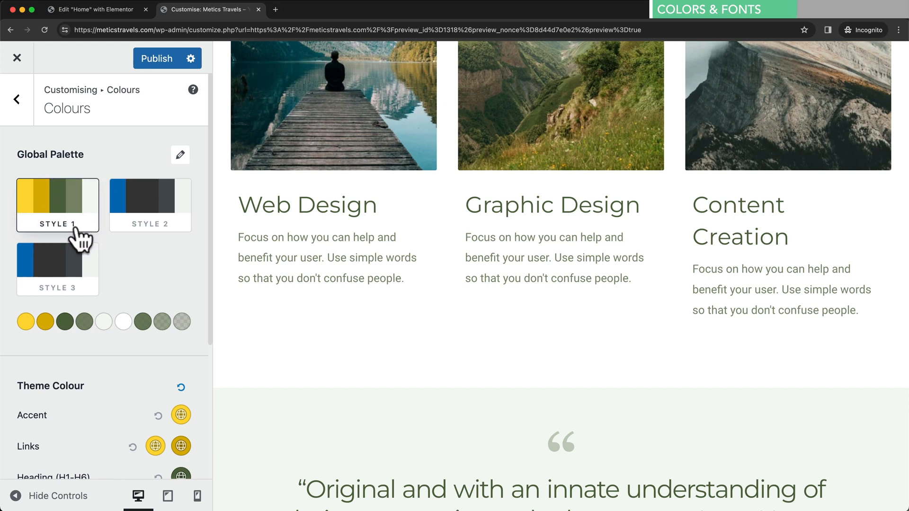
click(161, 227)
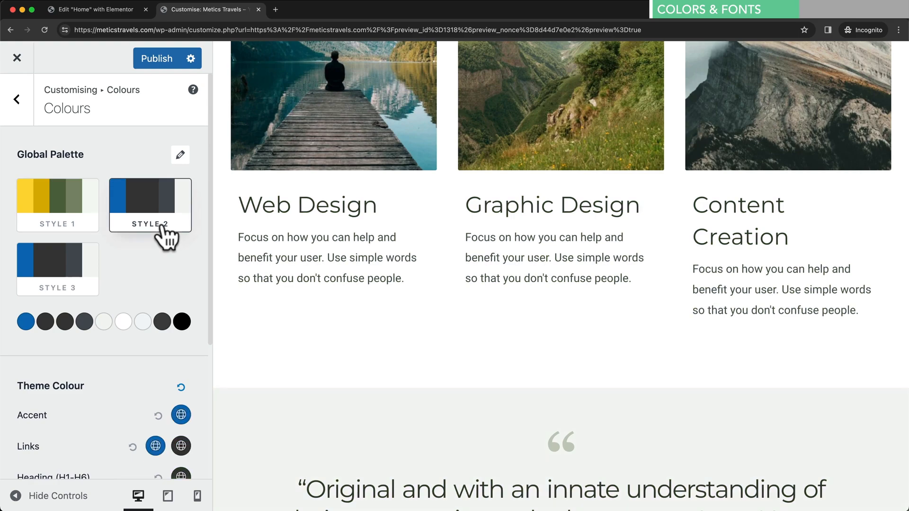
scroll(516, 289, up, 5)
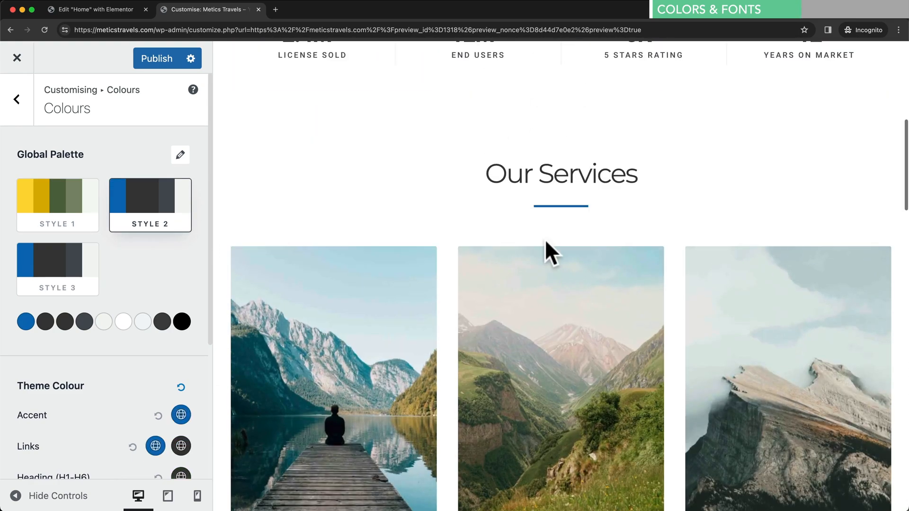
scroll(540, 234, down, 10)
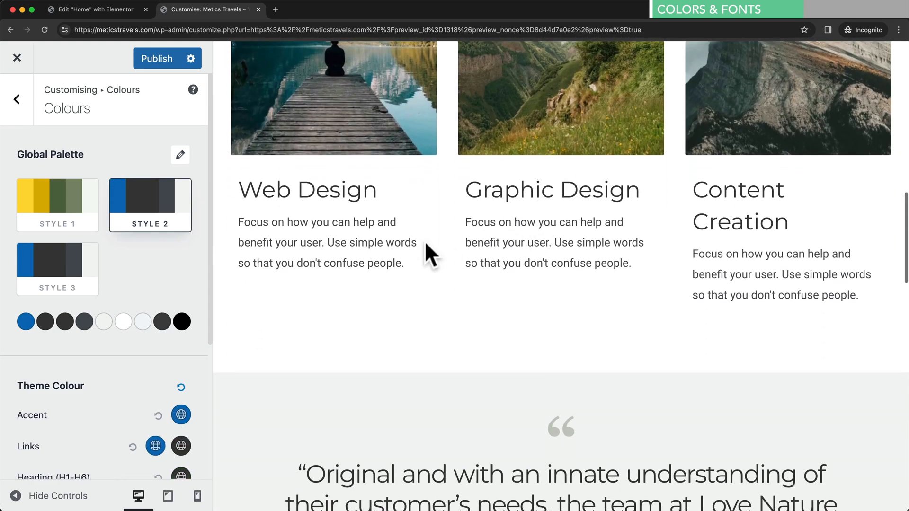
click(74, 216)
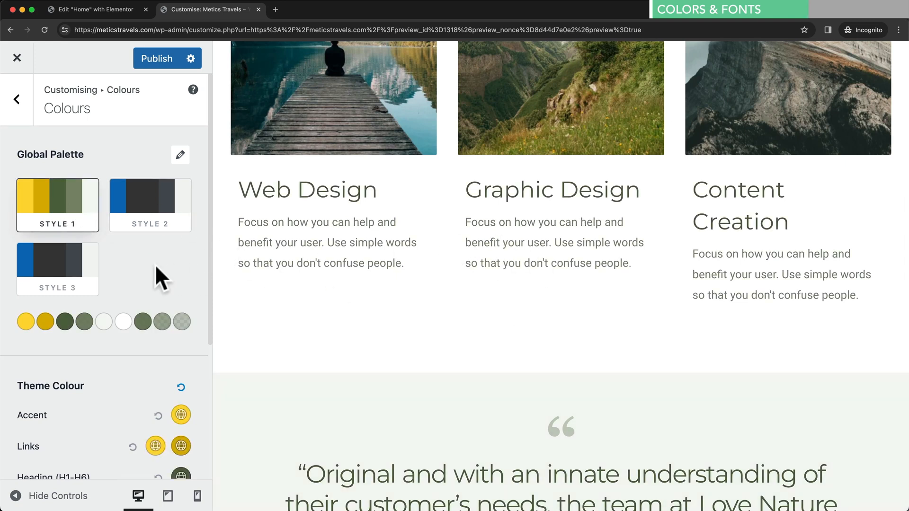
scroll(155, 265, down, 4)
scroll(114, 292, down, 4)
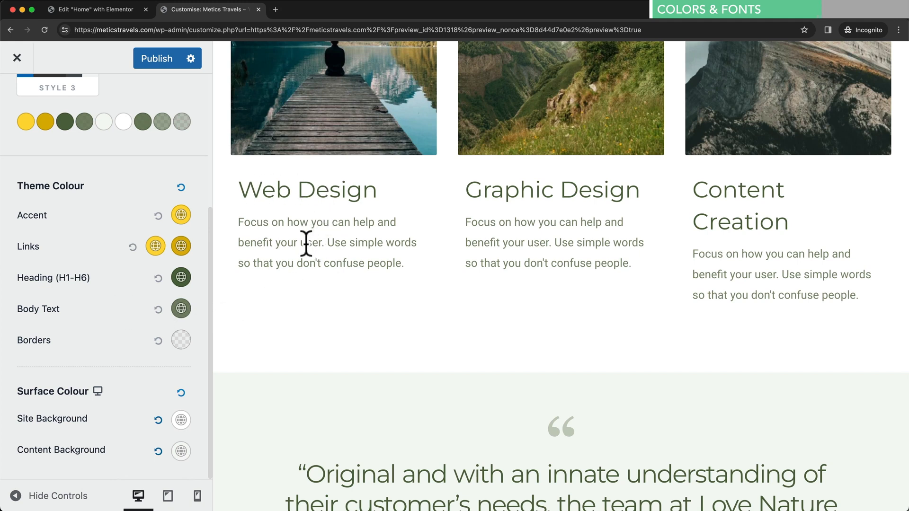
- Set the Heading (H1-H6) colour to black
click(181, 277)
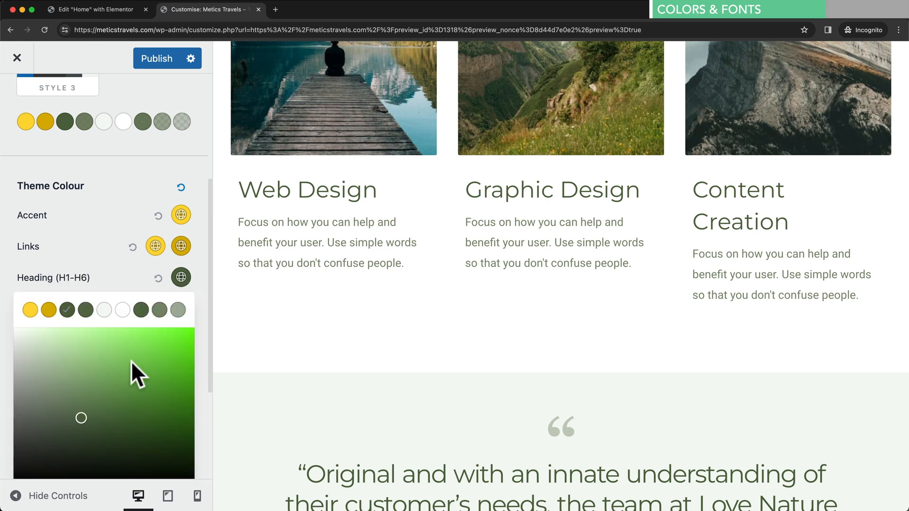
mouse_move(112, 388)
mouse_down()
mouse_move(150, 443)
mouse_move(189, 473)
mouse_up()
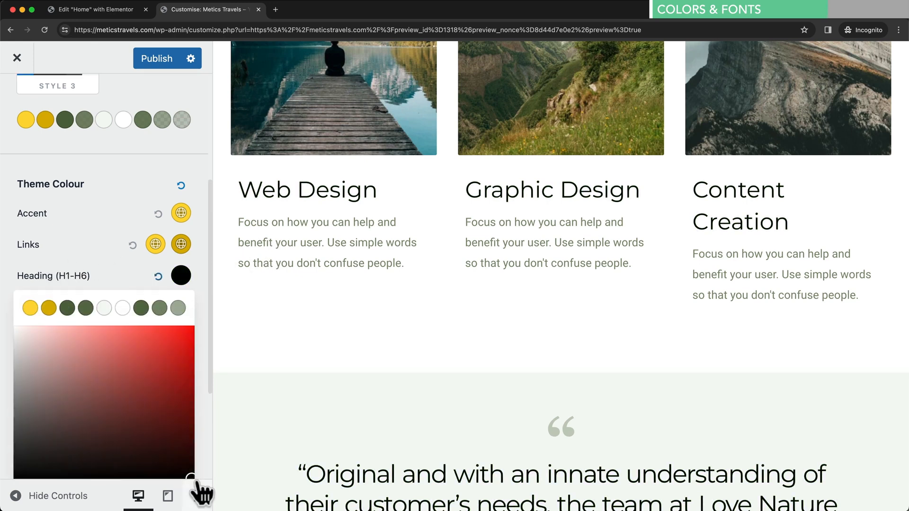
click(294, 381)
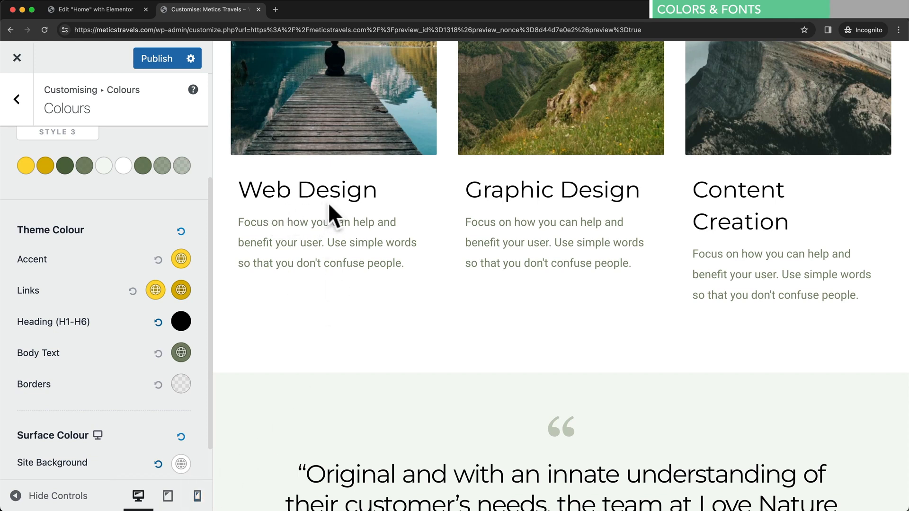
scroll(93, 359, down, 2)
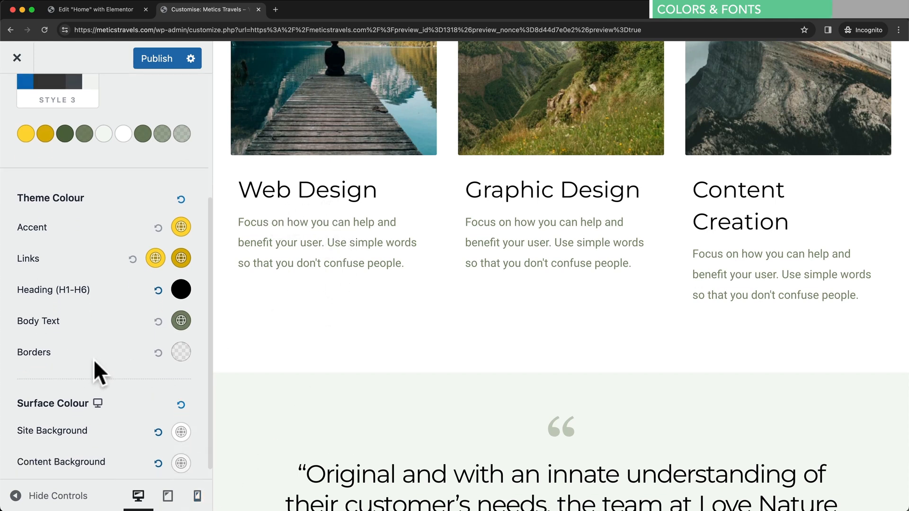
- Set the Body Text colour to dark grey
click(181, 311)
scroll(112, 425, down, 2)
drag(76, 415, 16, 445)
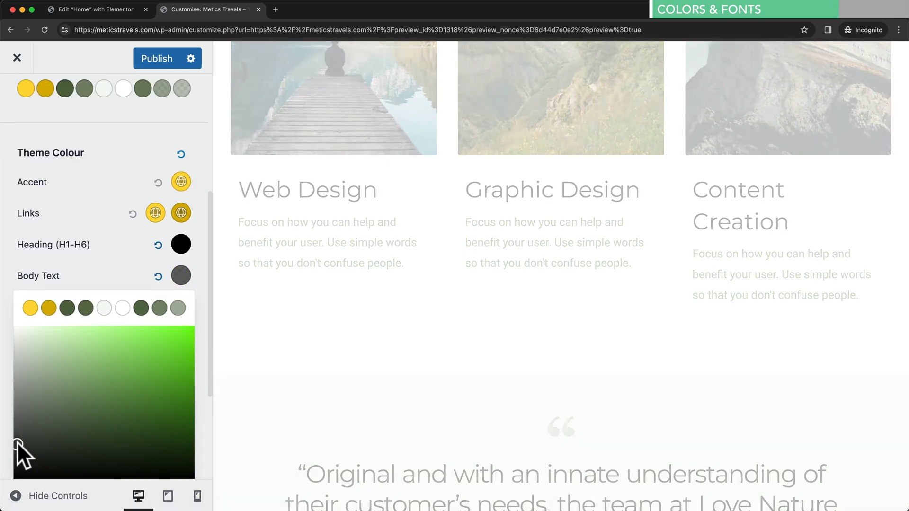
click(202, 268)
scroll(201, 280, down, 2)
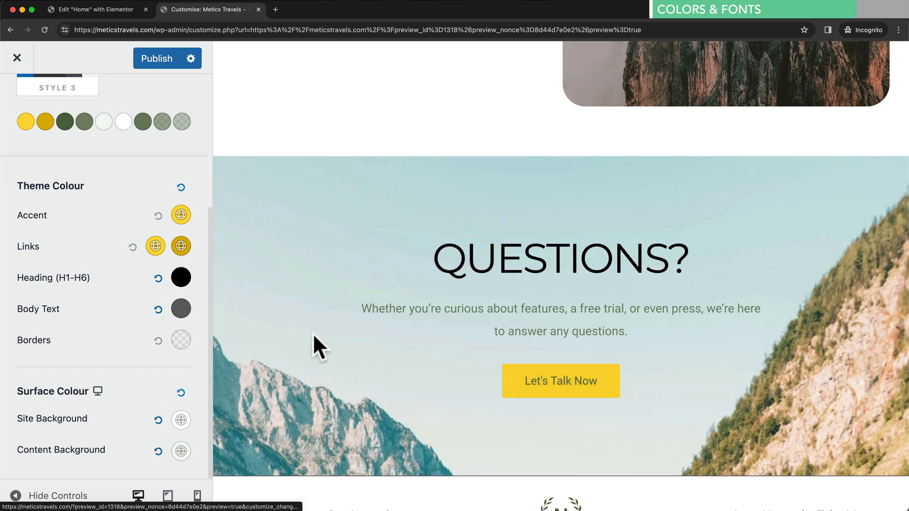
scroll(109, 299, up, 4)
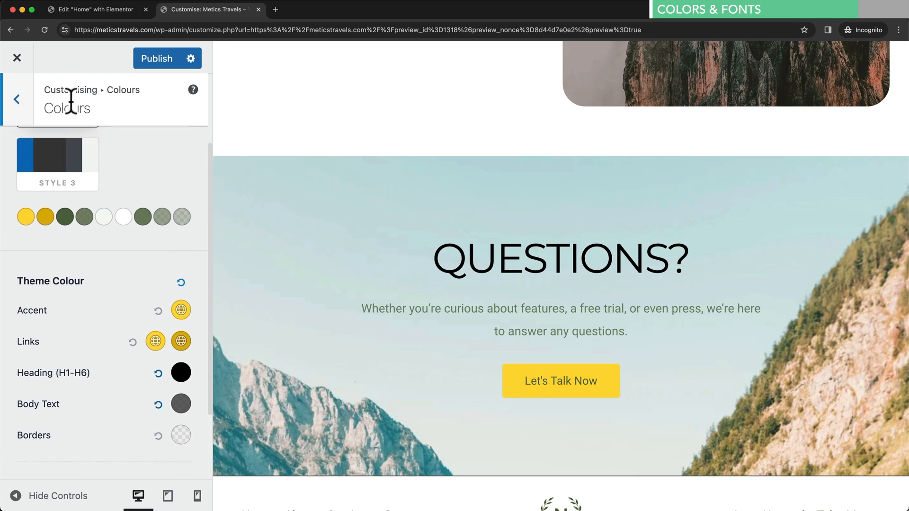
- Review the Buttons settings, publish the Customizer changes, and close the Customizer tab
click(18, 99)
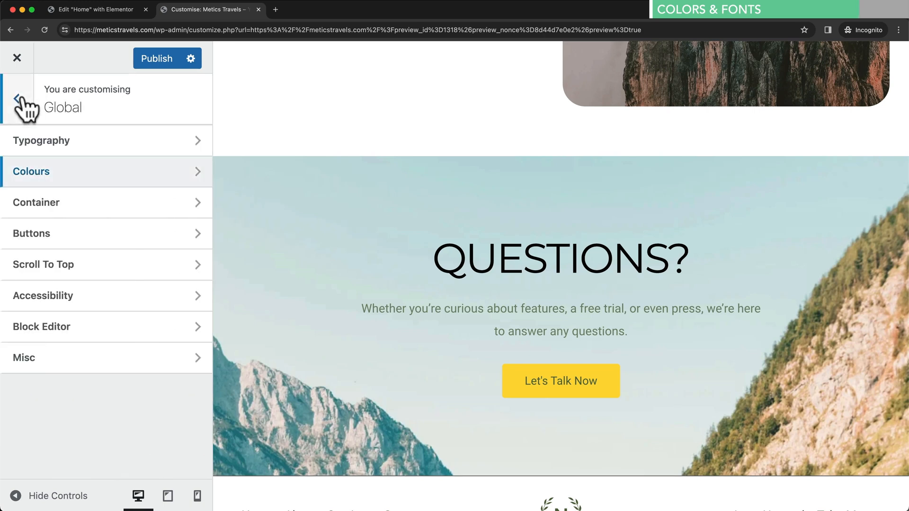
click(118, 234)
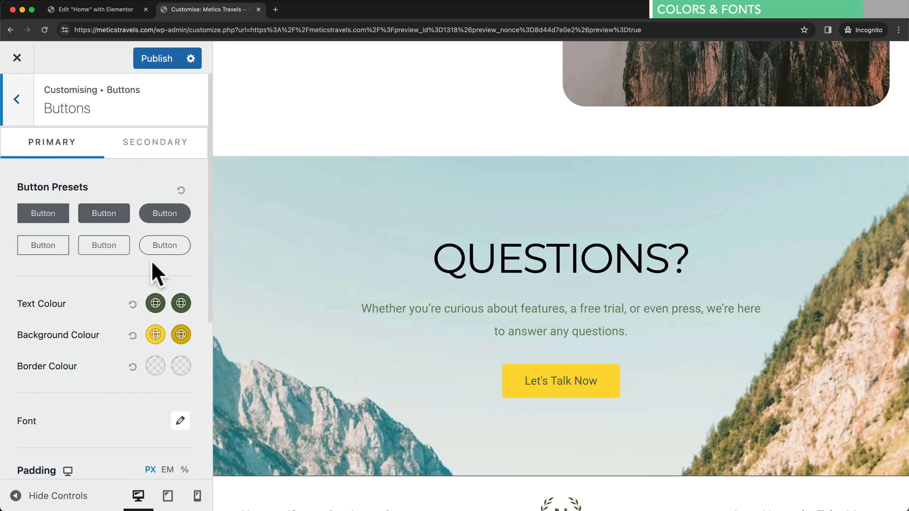
scroll(83, 231, down, 3)
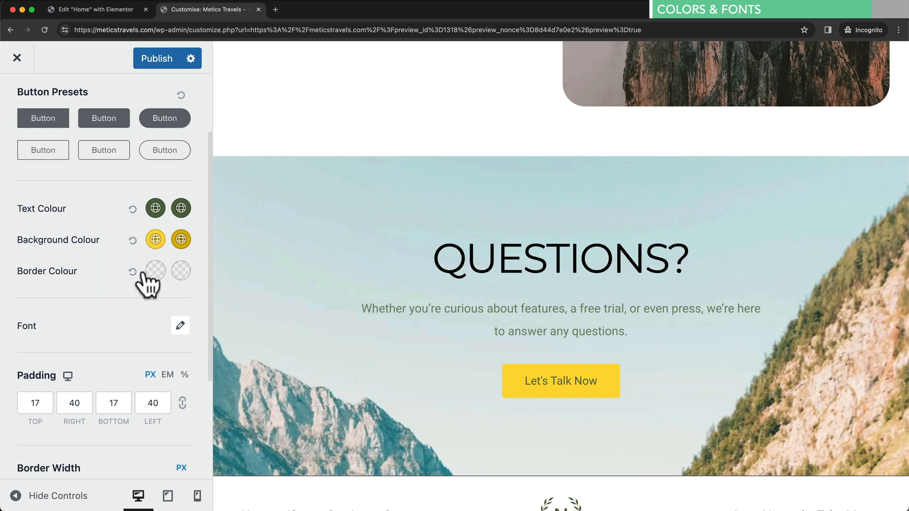
scroll(134, 279, down, 3)
scroll(93, 293, down, 3)
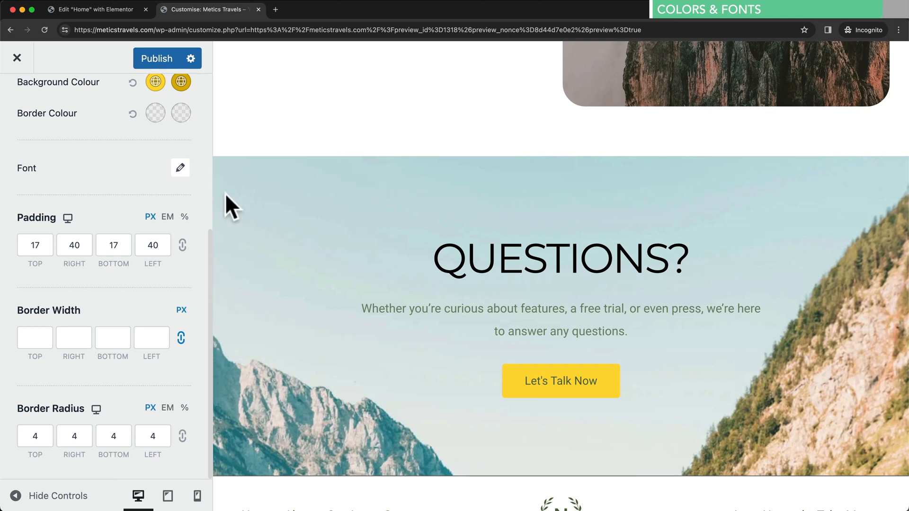
click(161, 61)
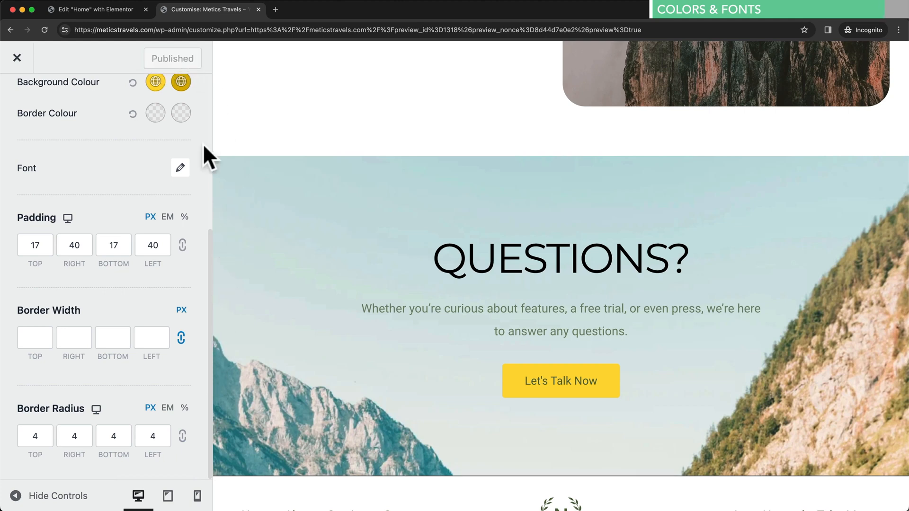
click(258, 9)
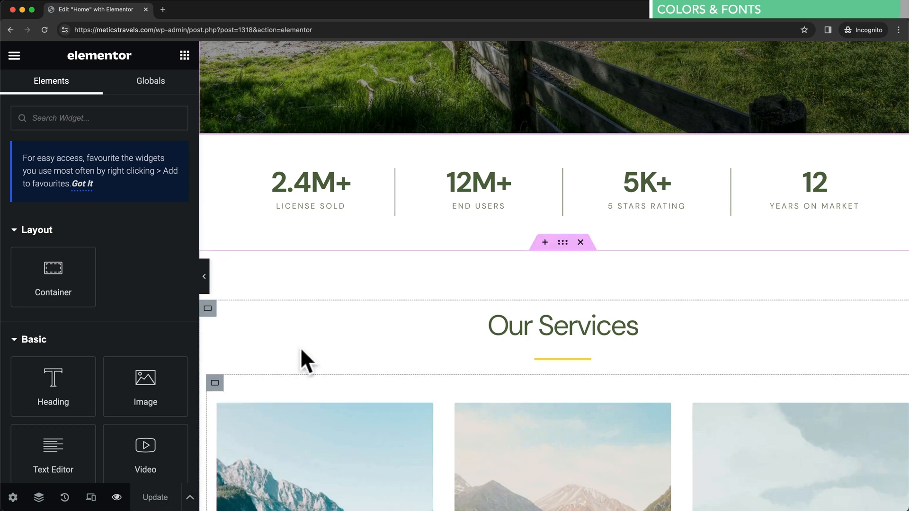
- Reload the Home page editor and scroll to Our Services to check its black Montserrat heading
click(266, 33)
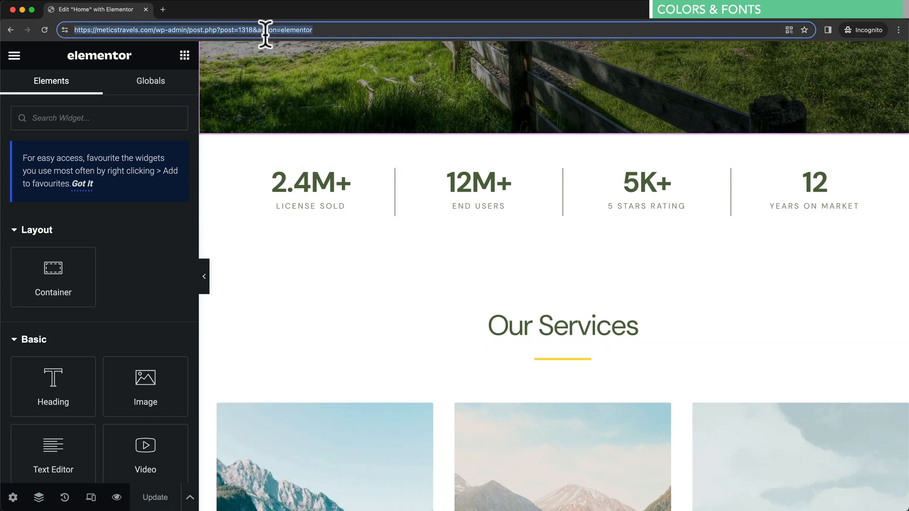
key(Return)
scroll(430, 158, down, 3)
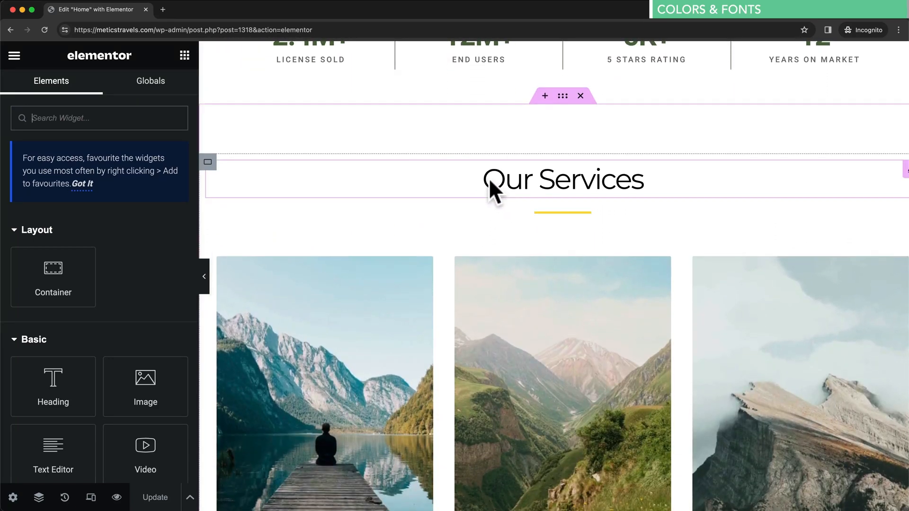
scroll(648, 180, down, 1)
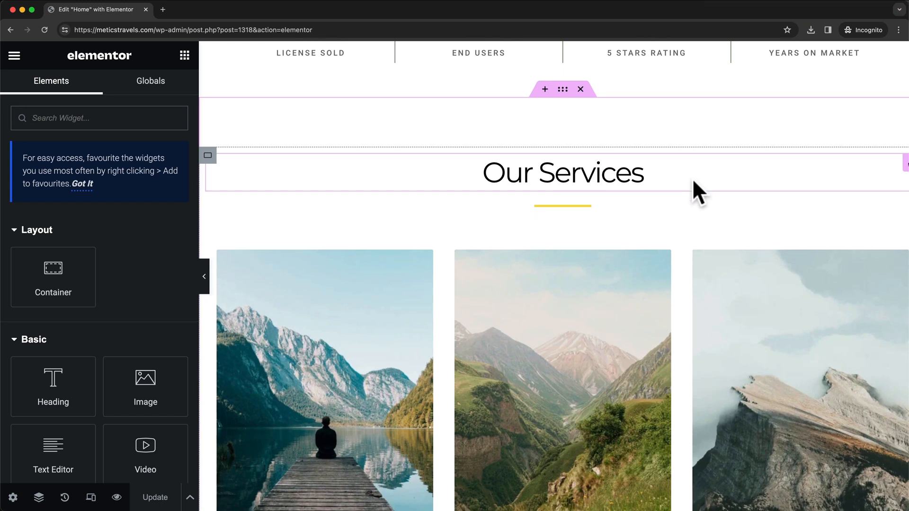
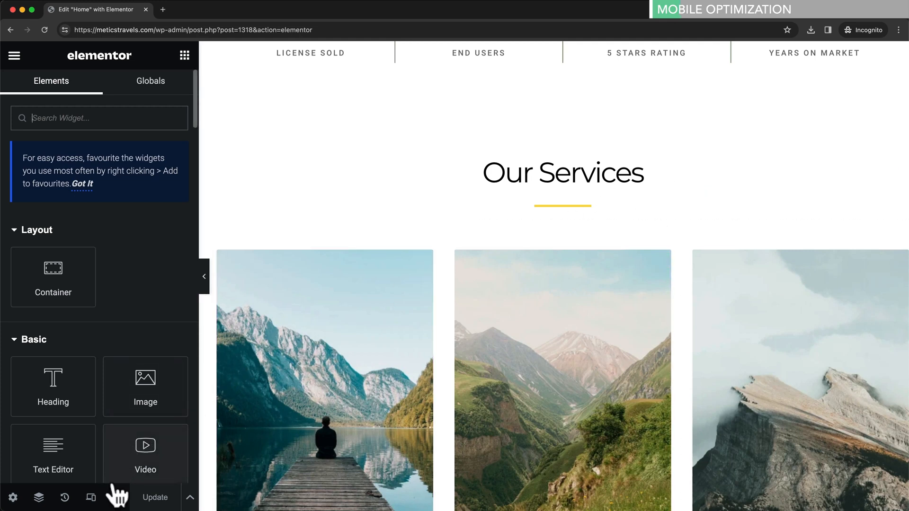
- Preview the Home page at 768 px tablet width and scroll through every section and back
click(90, 498)
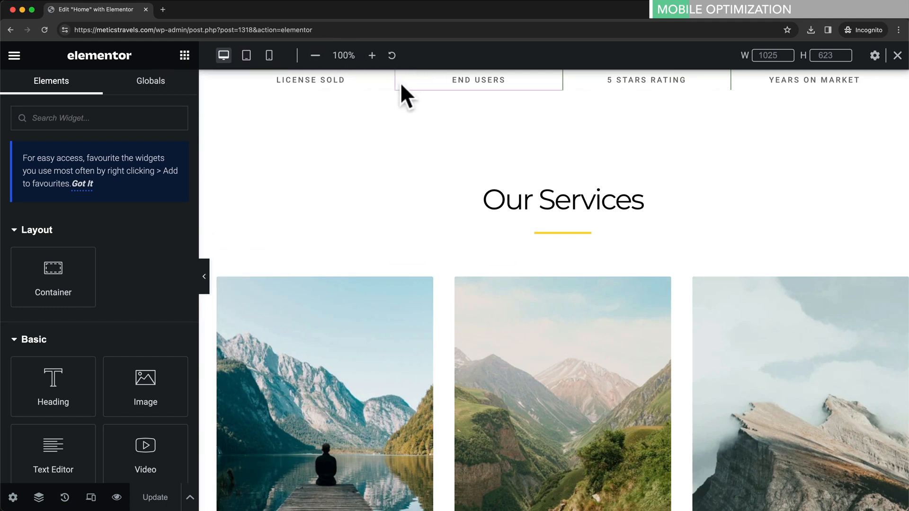
click(247, 56)
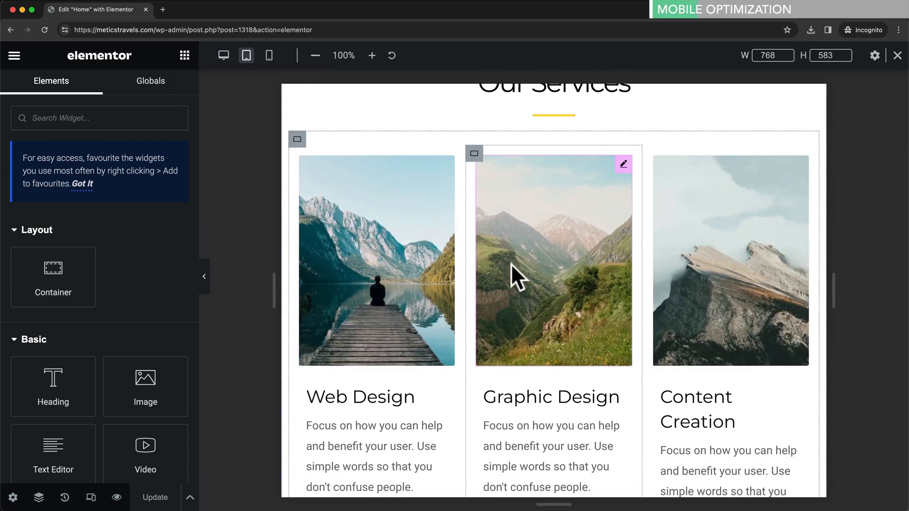
scroll(511, 263, up, 10)
scroll(600, 274, down, 6)
scroll(602, 274, down, 8)
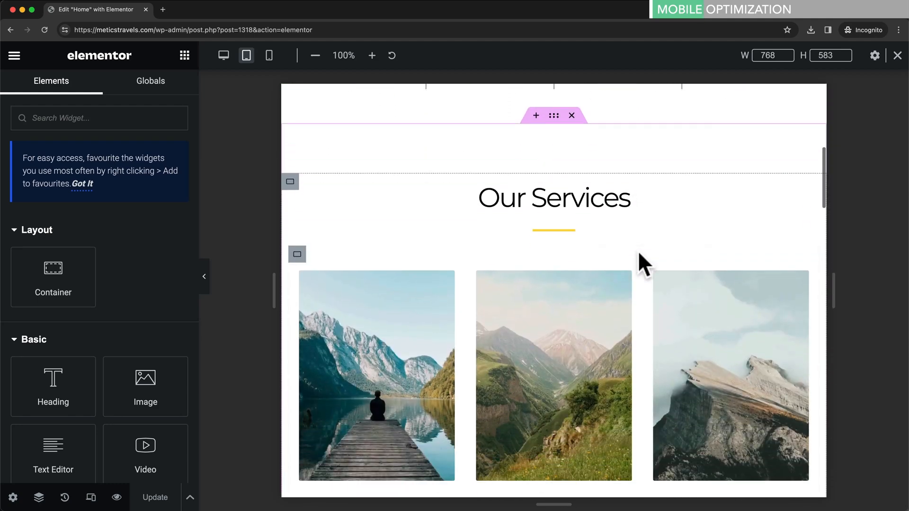
scroll(630, 242, down, 8)
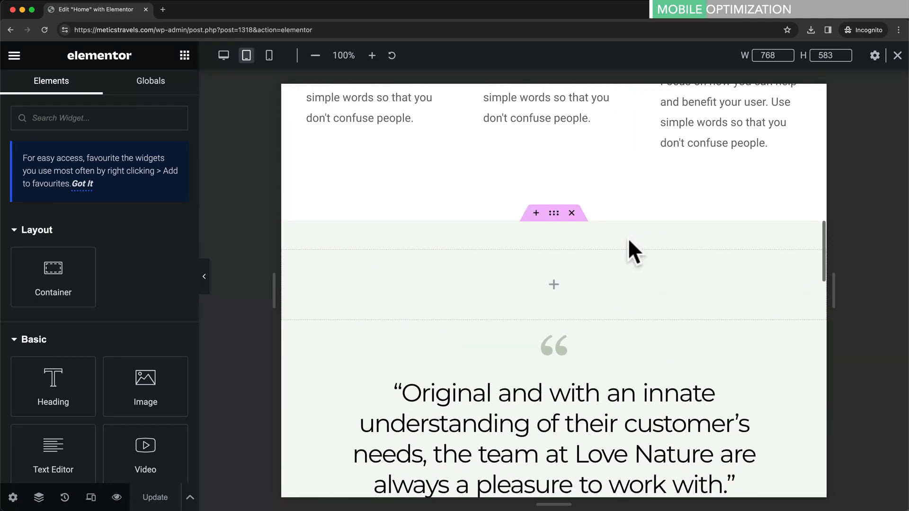
scroll(629, 239, down, 5)
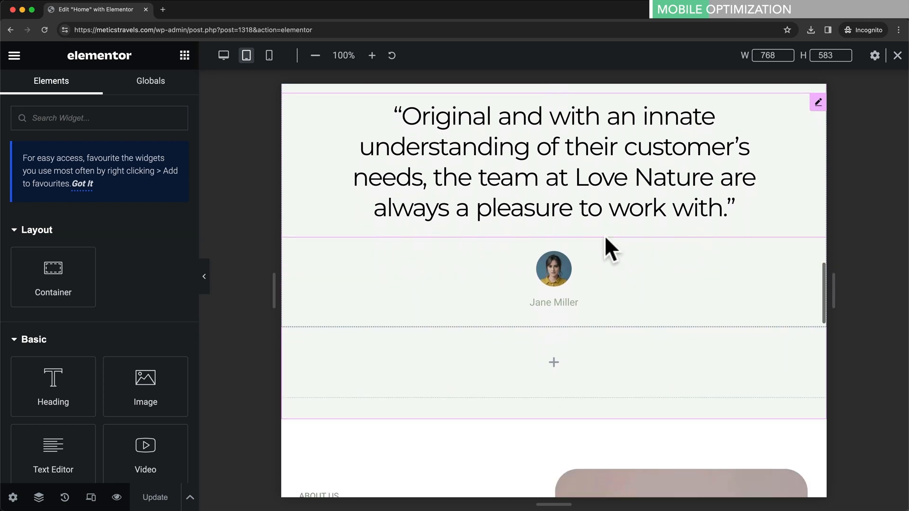
scroll(621, 238, down, 8)
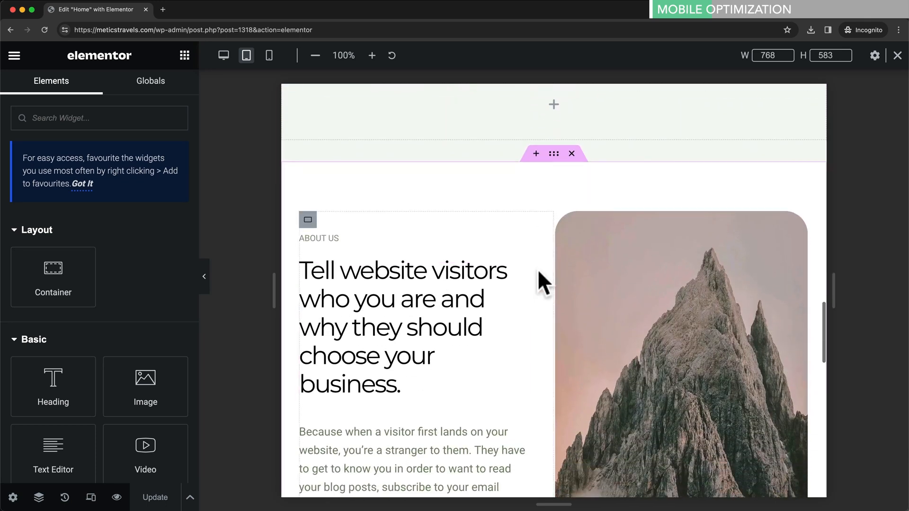
scroll(544, 371, down, 6)
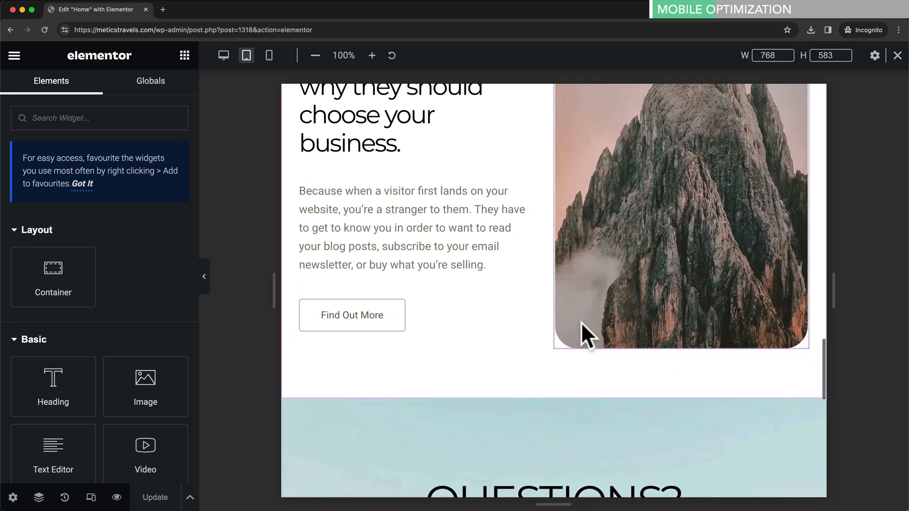
scroll(584, 318, down, 1)
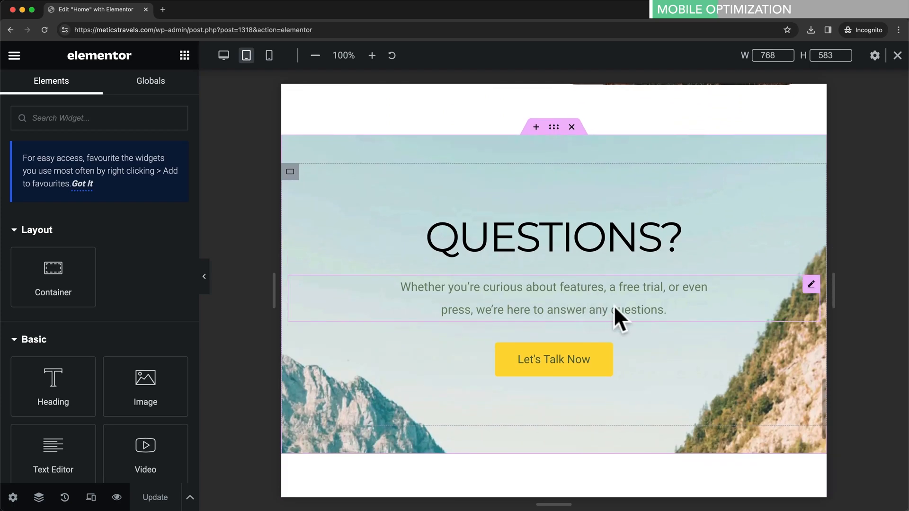
scroll(606, 306, up, 9)
scroll(560, 292, up, 10)
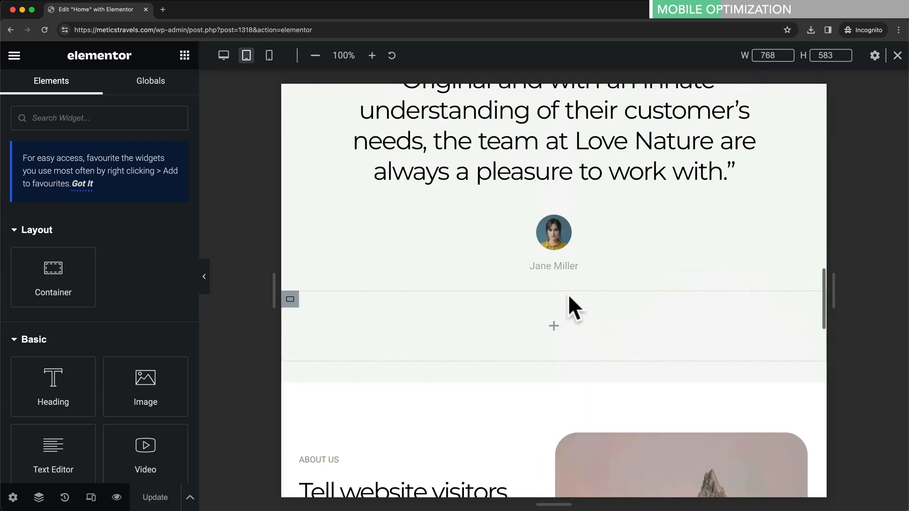
scroll(549, 266, up, 10)
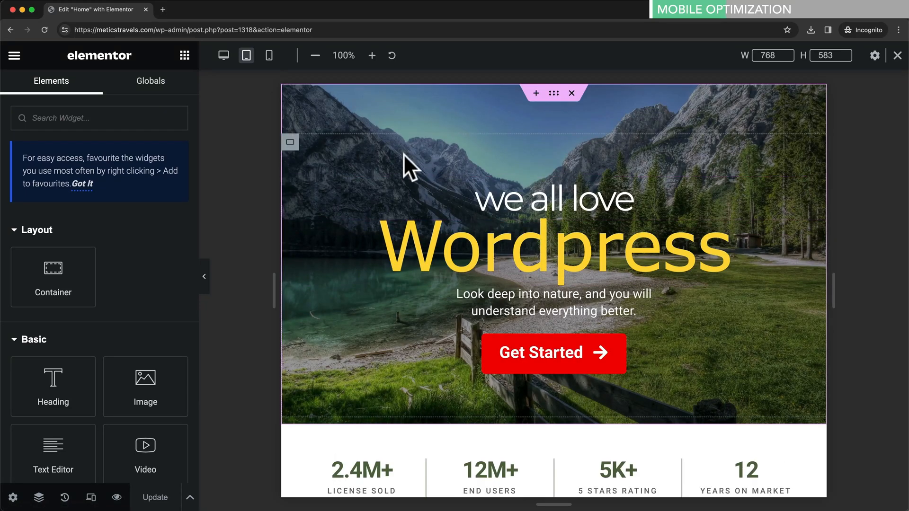
- In mobile view, reduce the Wordpress hero heading's typography size from 72 to 62 px
click(268, 59)
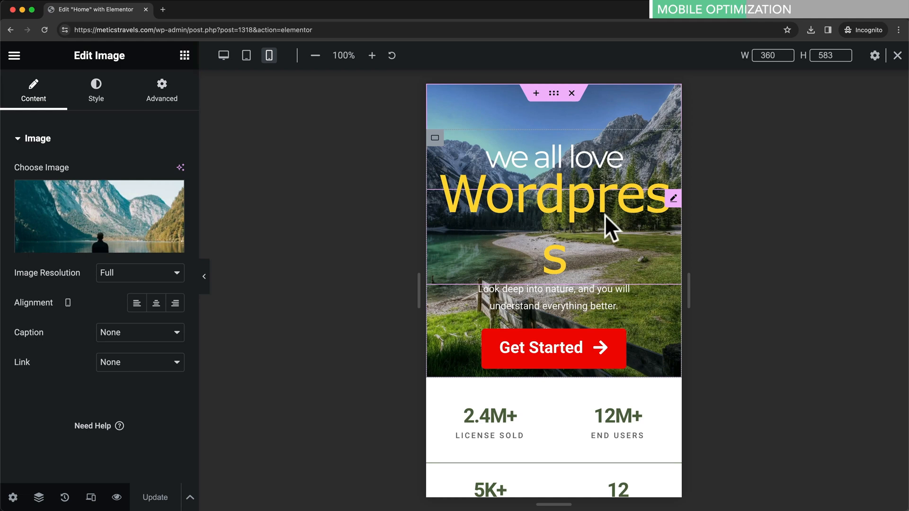
click(672, 199)
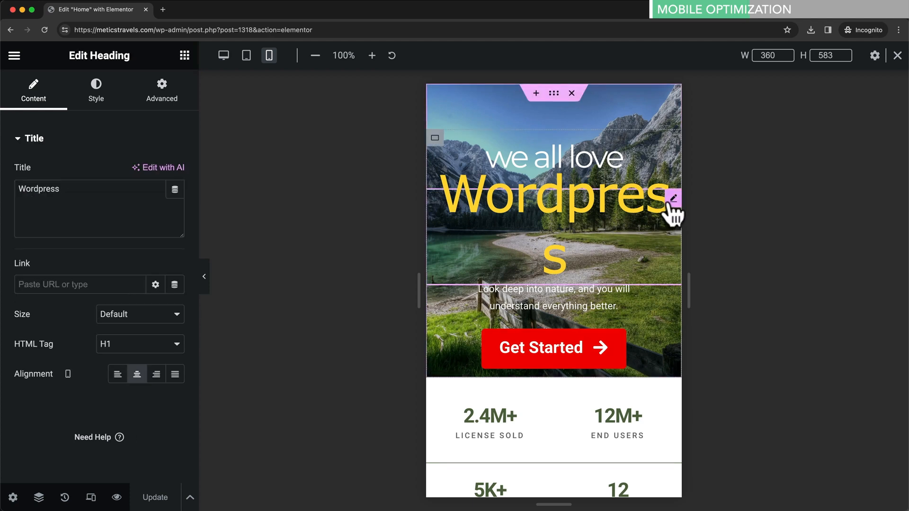
click(106, 104)
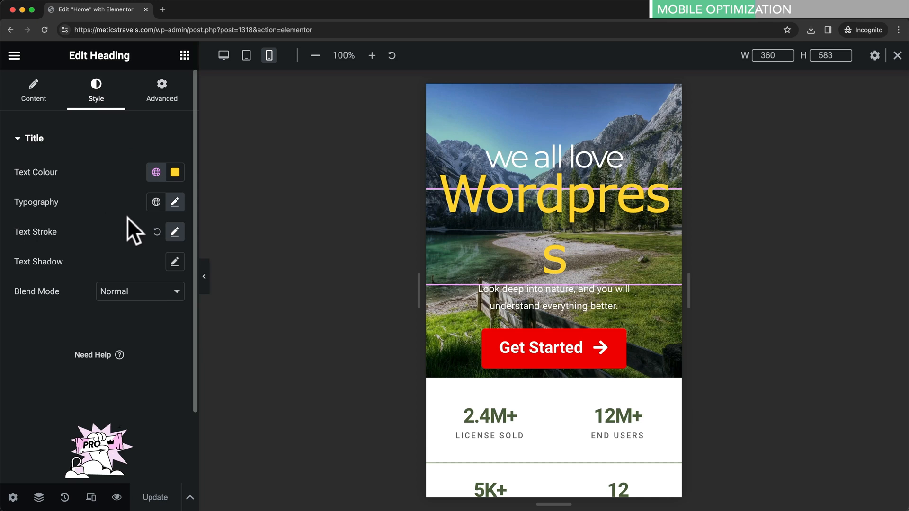
click(175, 202)
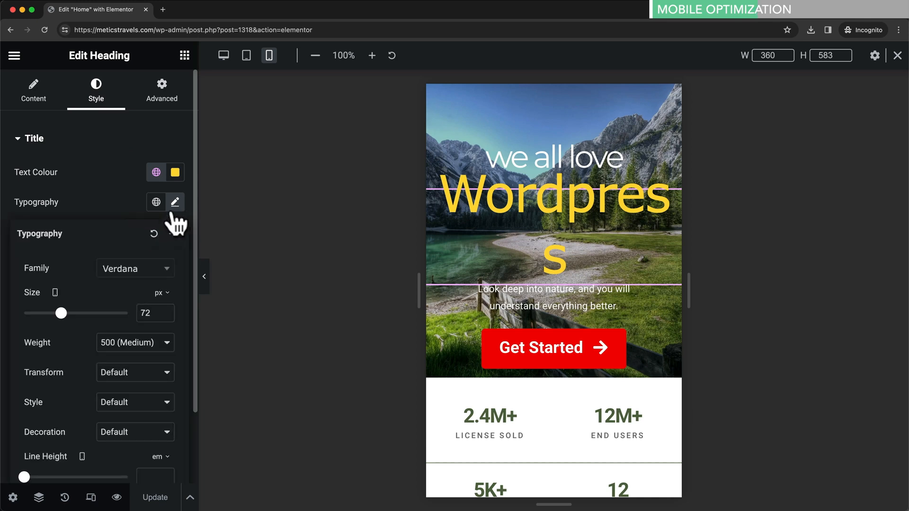
scroll(94, 298, down, 2)
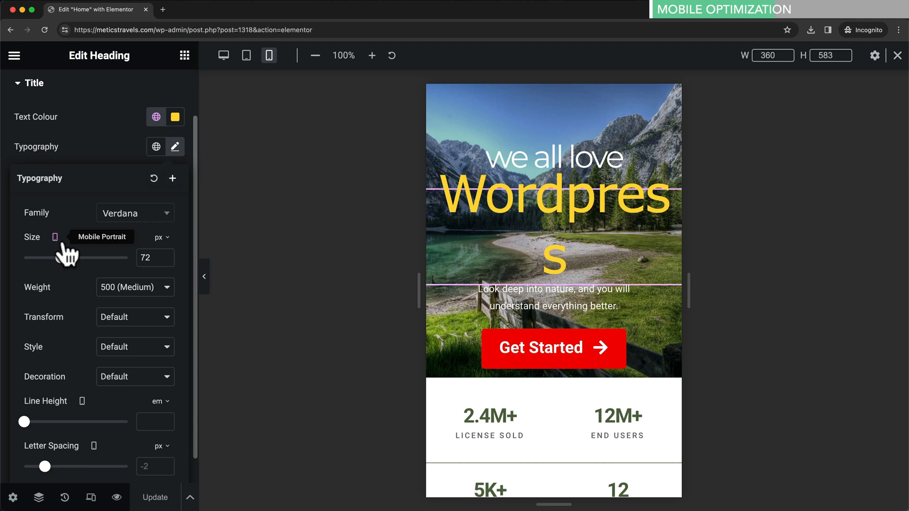
drag(60, 258, 56, 258)
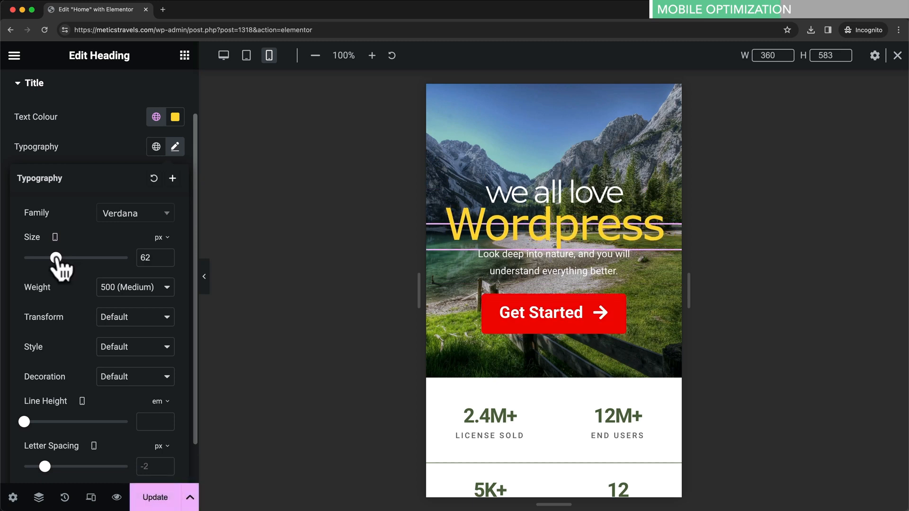
drag(151, 260, 143, 260)
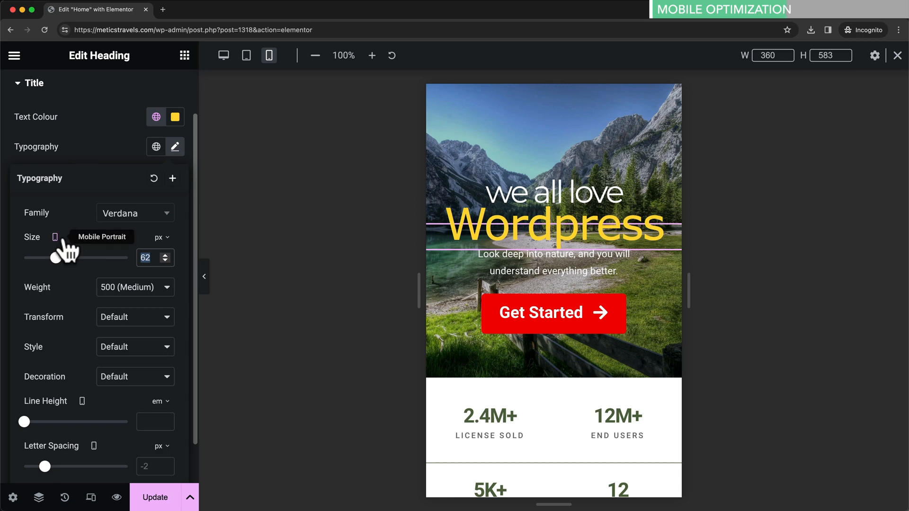
- Compare the heading's tablet and desktop font sizes, then return to the mobile preview
click(246, 56)
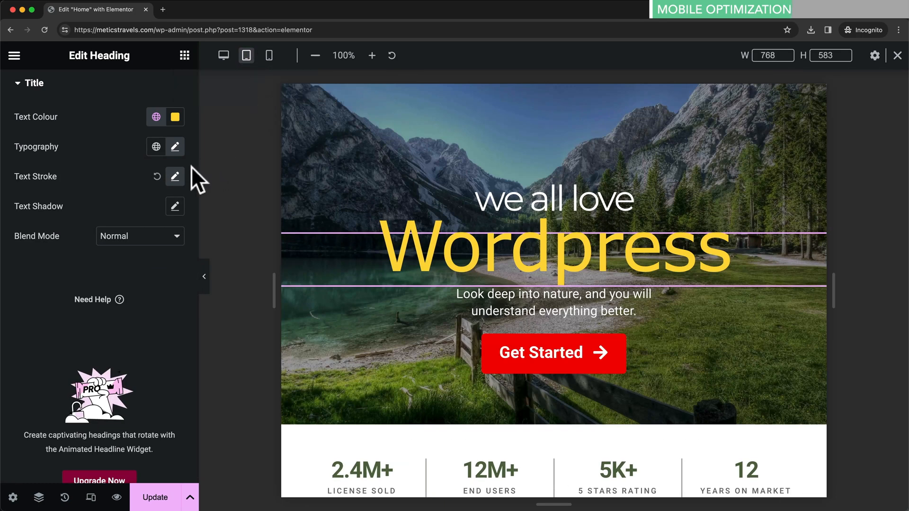
click(175, 147)
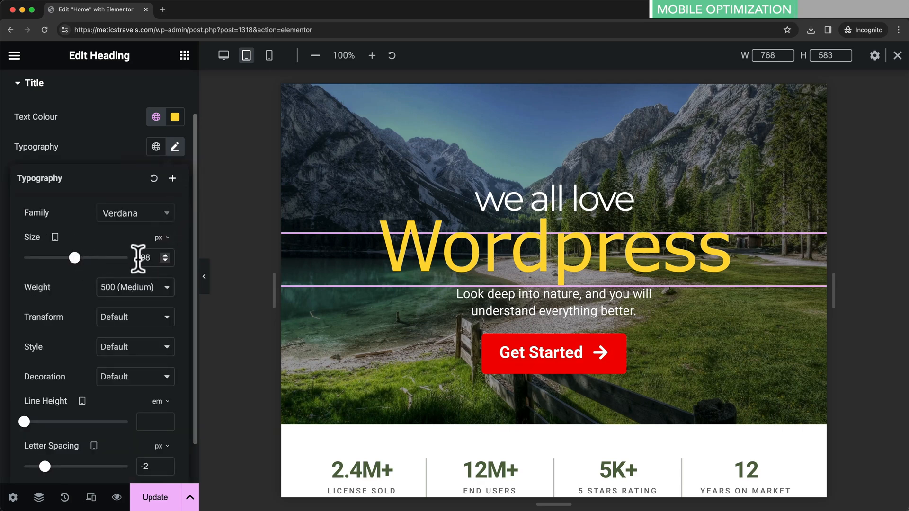
click(223, 55)
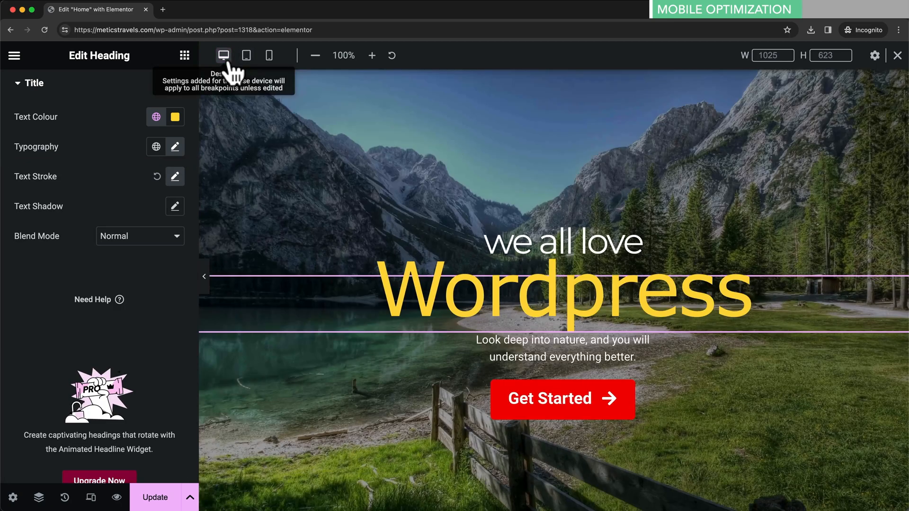
click(175, 147)
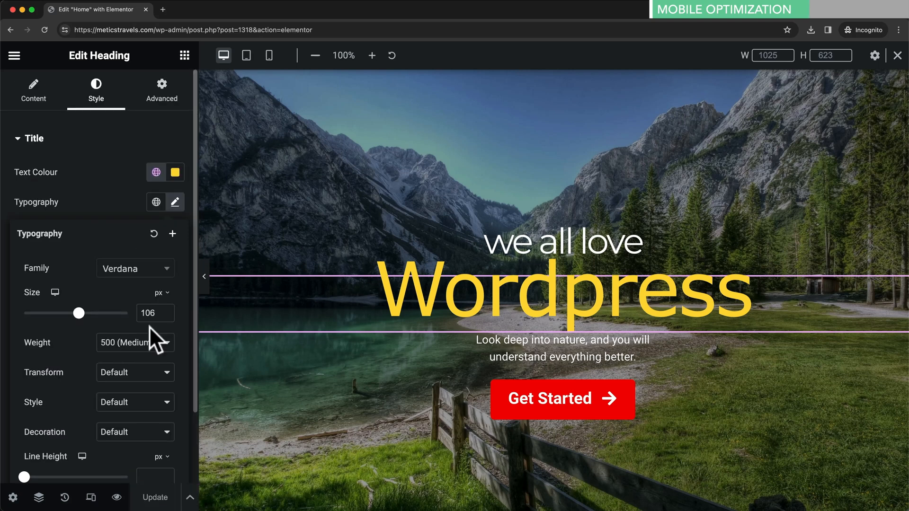
click(269, 55)
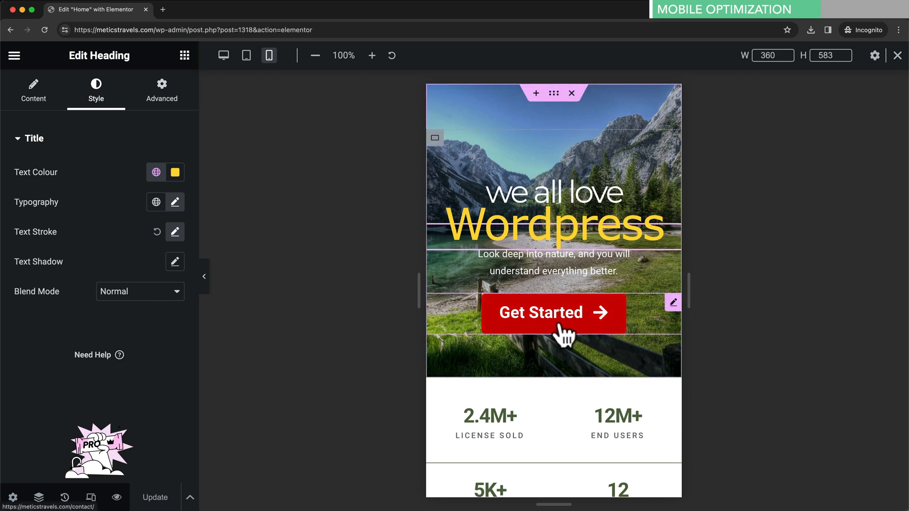
- Reduce the Get Started button's mobile typography size to 16 px
click(589, 326)
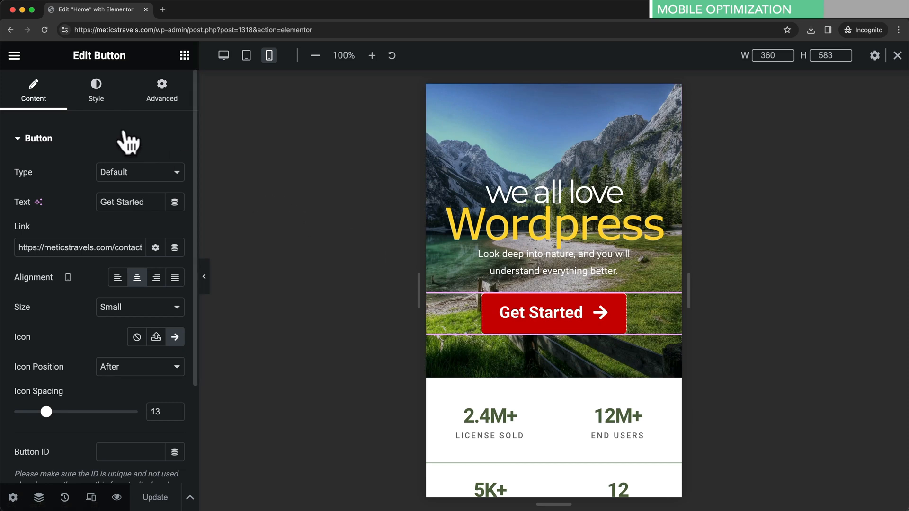
click(97, 100)
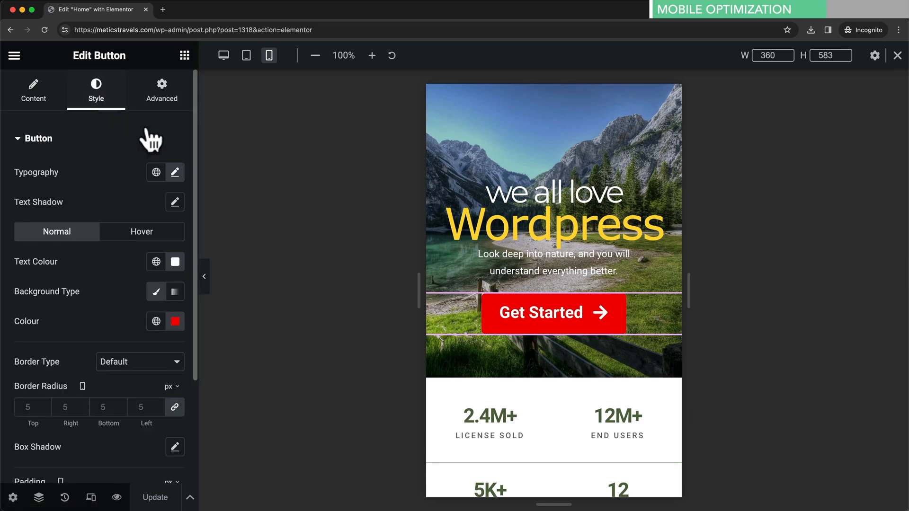
click(174, 172)
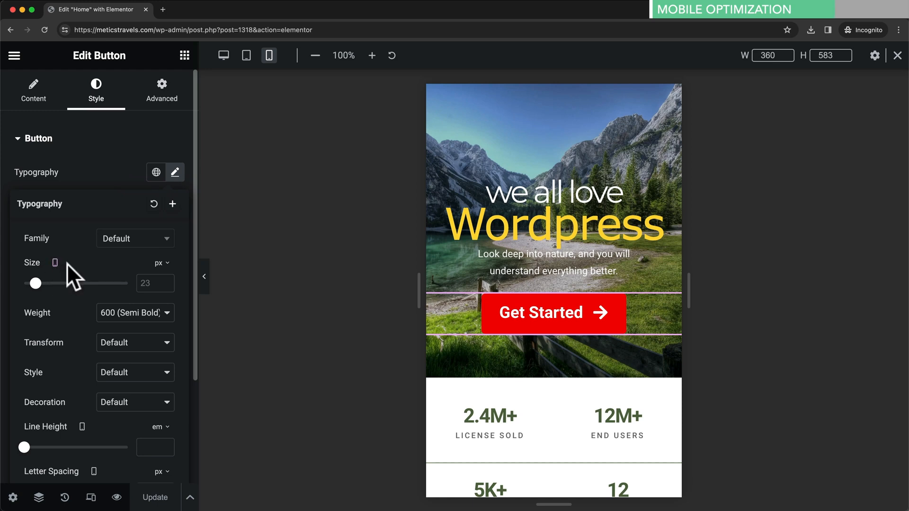
drag(35, 283, 32, 283)
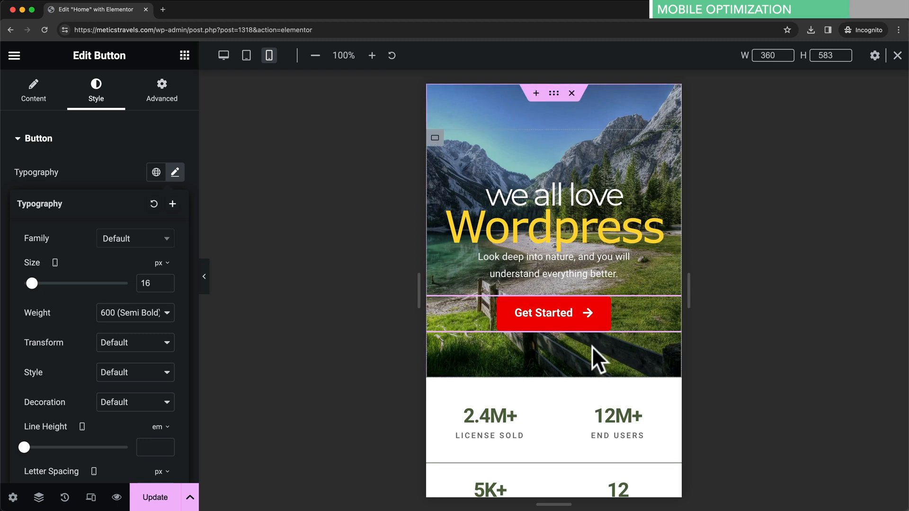
scroll(552, 351, down, 3)
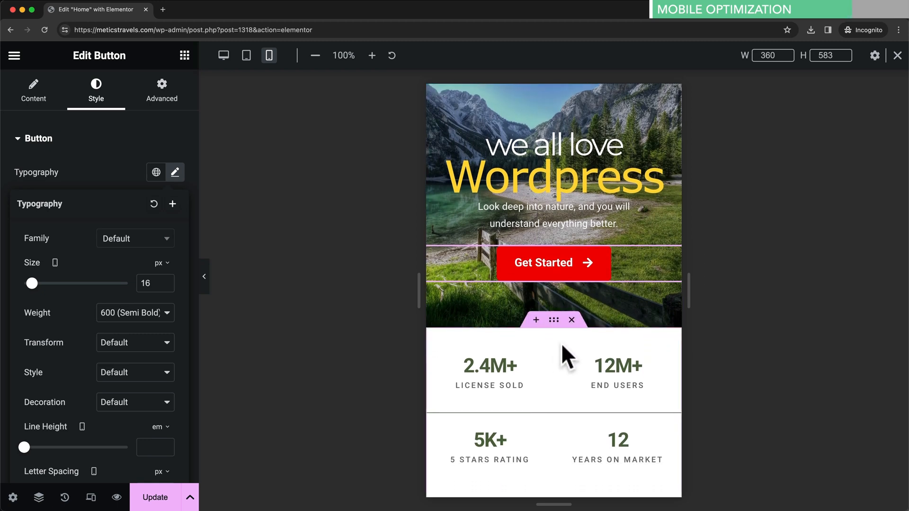
scroll(564, 331, down, 2)
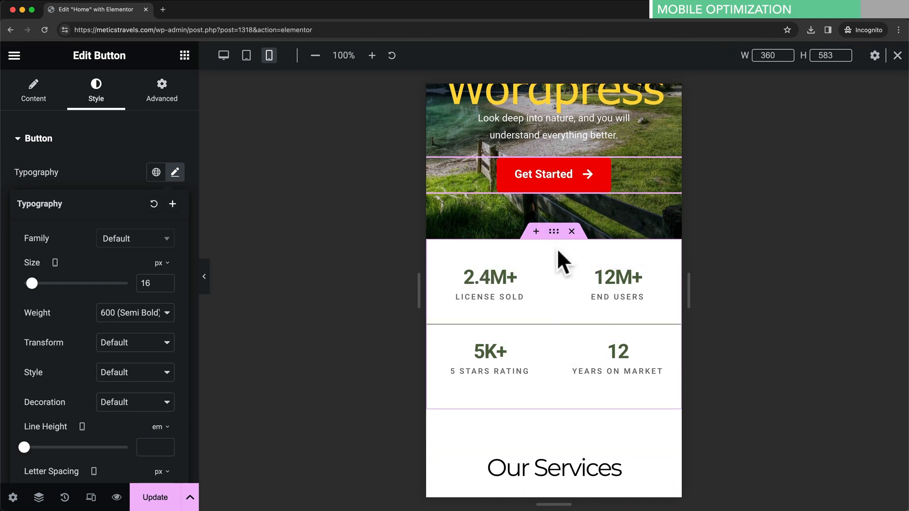
- Hide the stats container on mobile portrait, update the page, and return to desktop preview
click(555, 233)
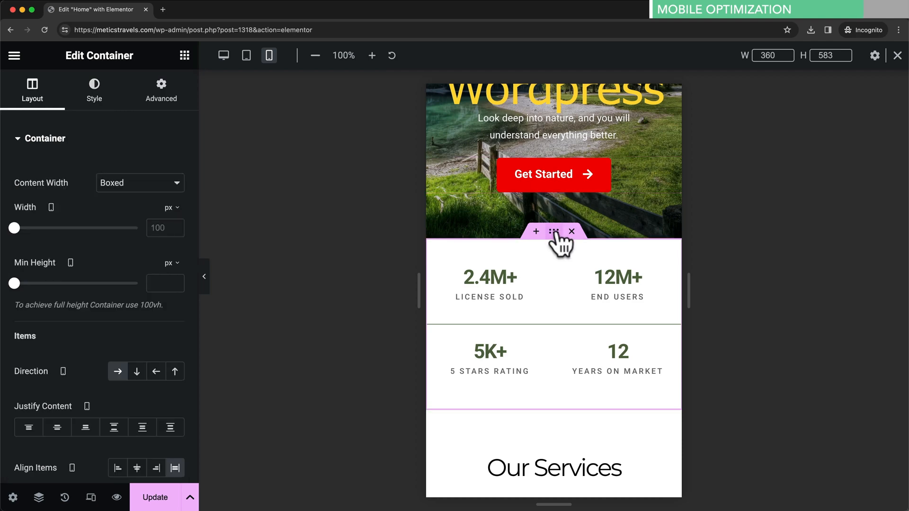
click(166, 100)
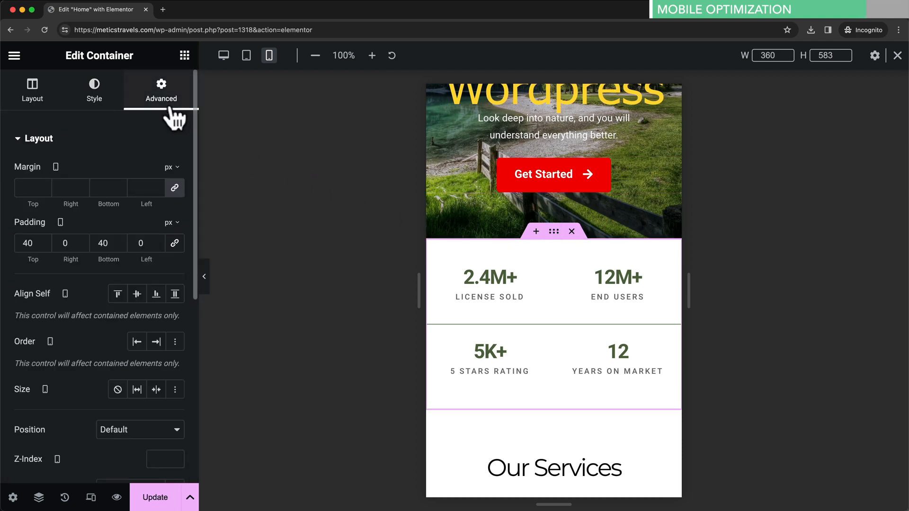
scroll(93, 302, down, 7)
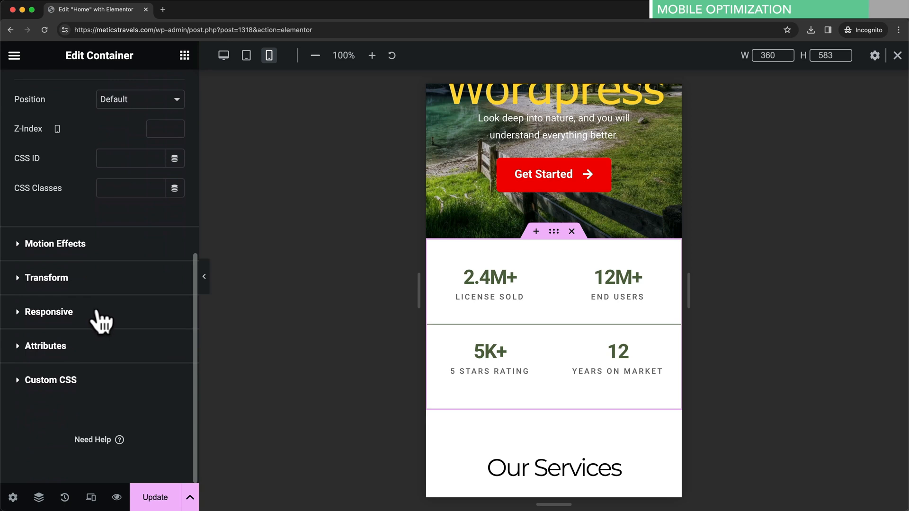
click(14, 303)
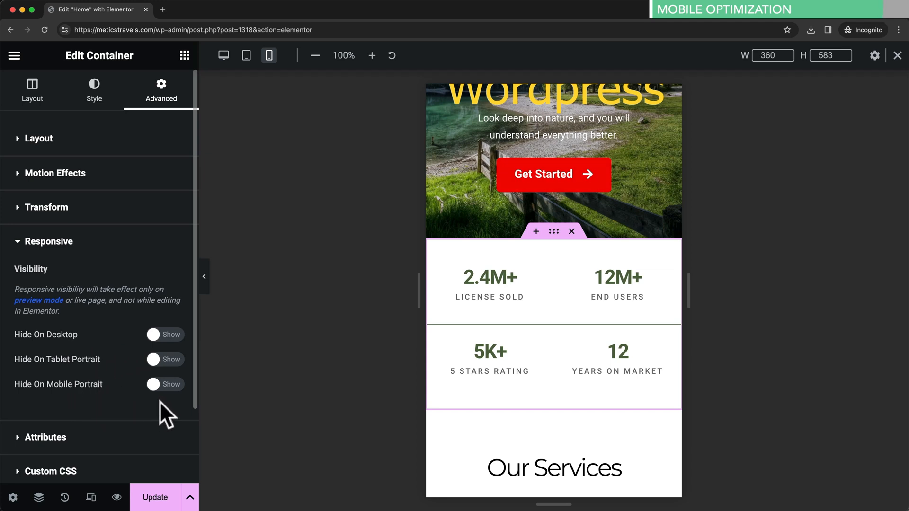
click(162, 386)
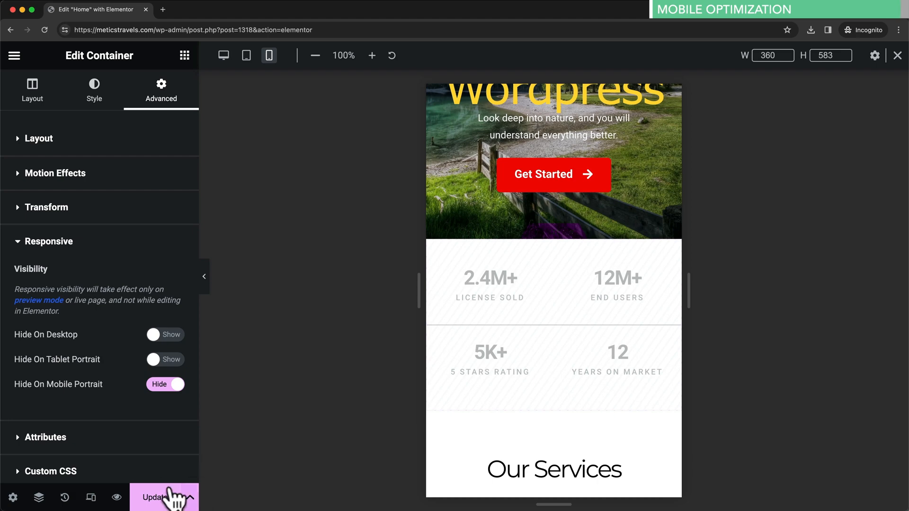
click(157, 497)
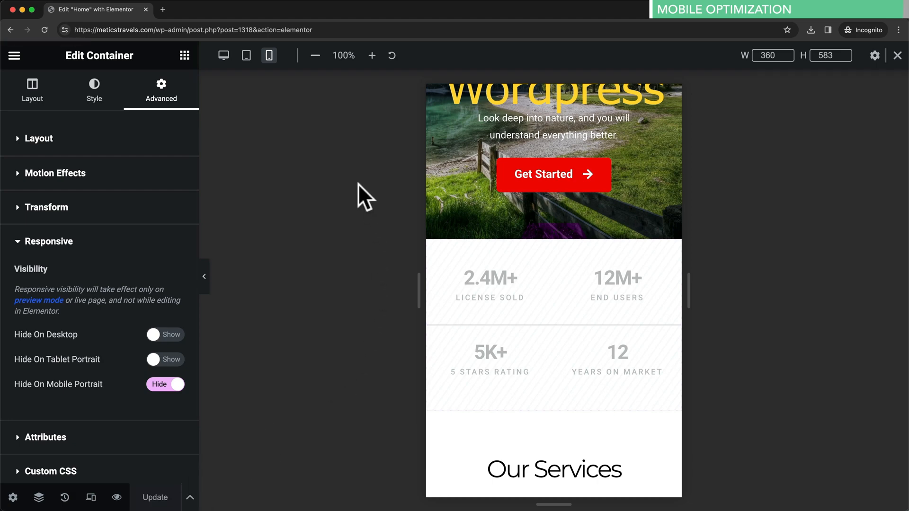
click(223, 55)
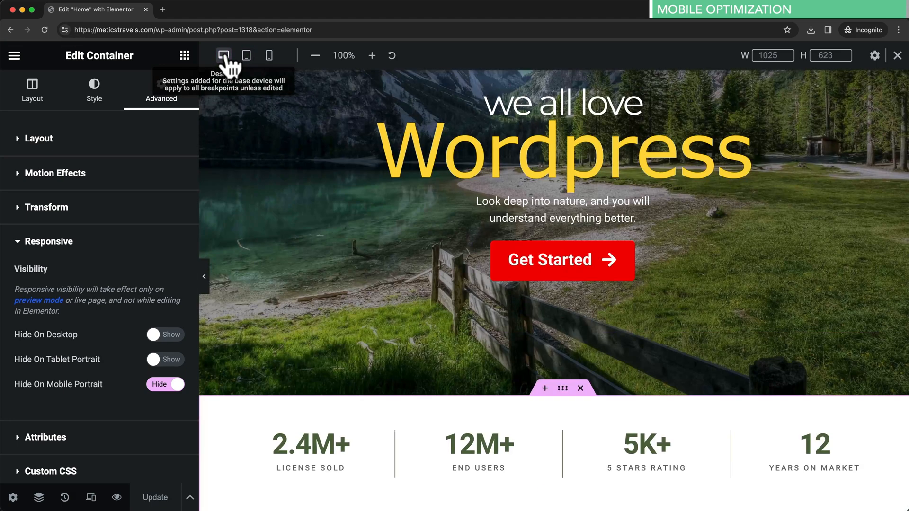
- Open the live Contact page in Elementor and edit its contact form shortcode widget
click(897, 56)
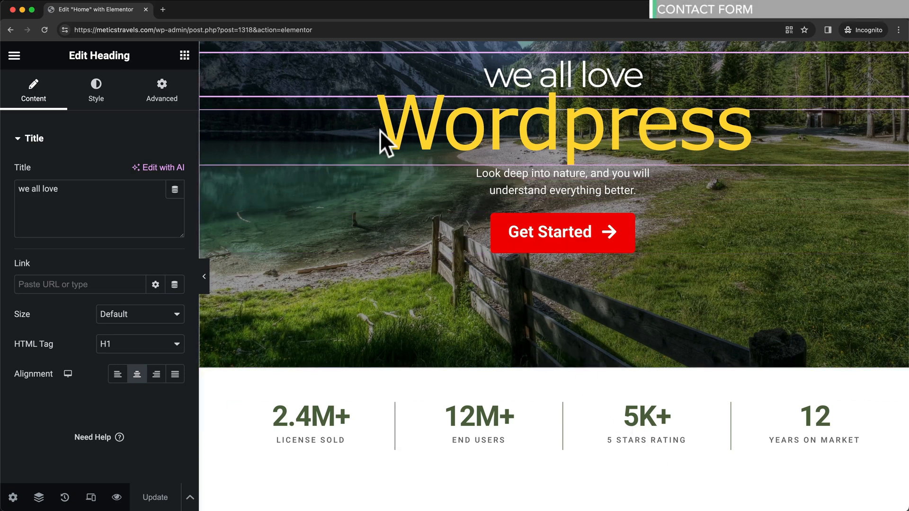
click(324, 27)
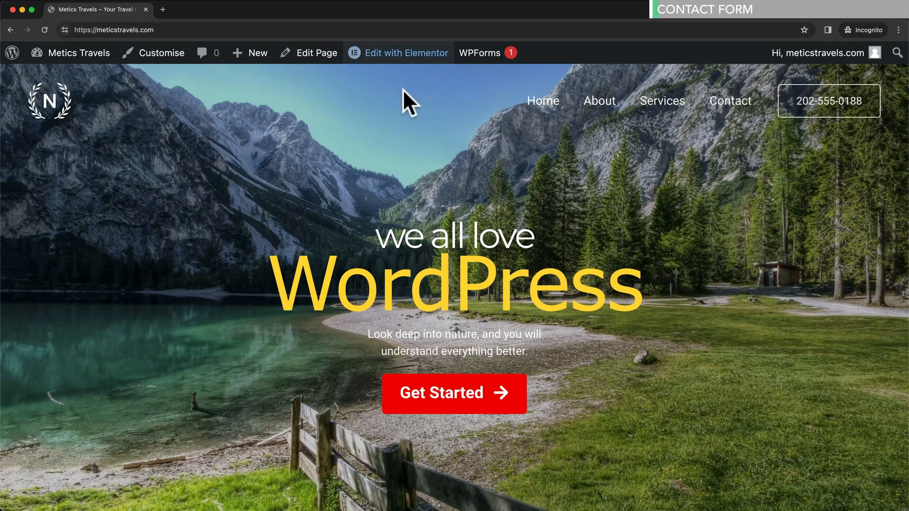
click(731, 108)
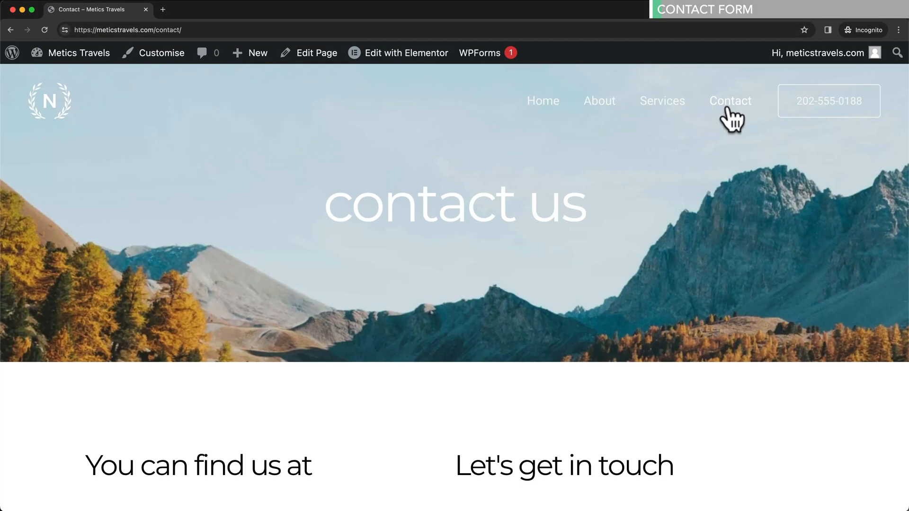
click(425, 57)
scroll(687, 251, down, 5)
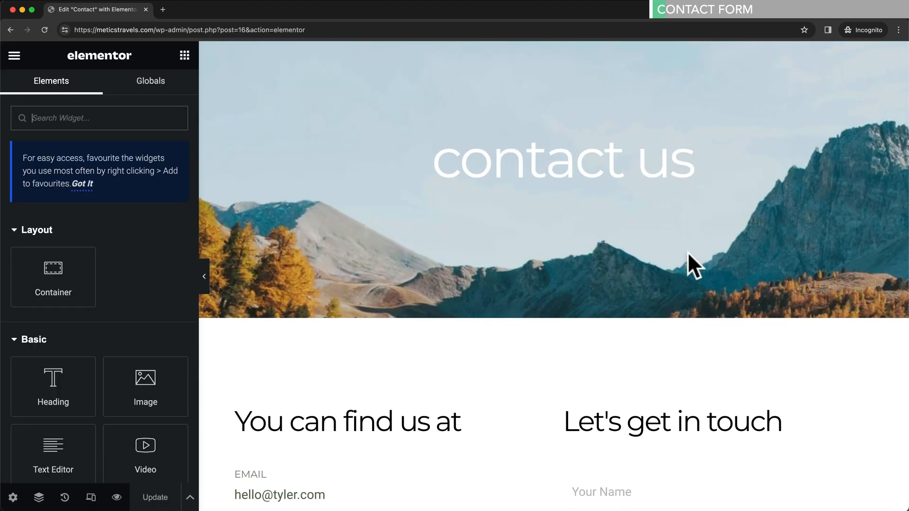
scroll(687, 252, down, 2)
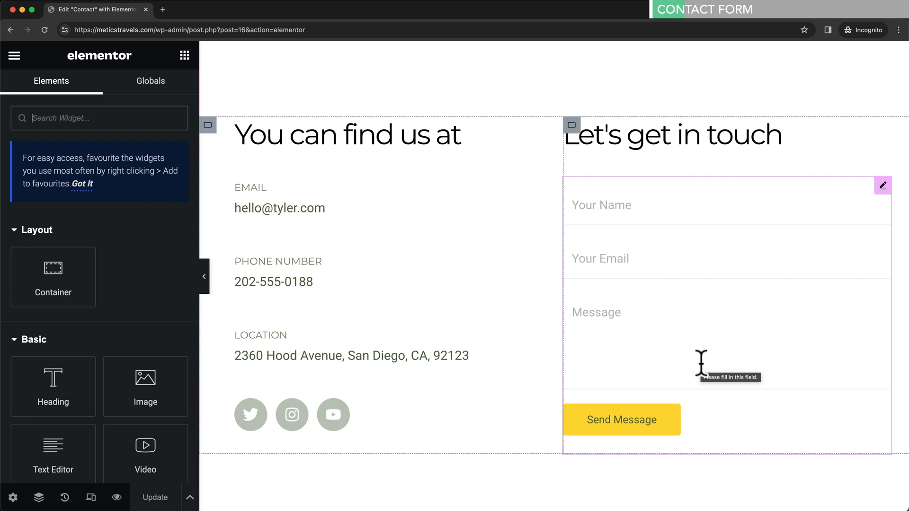
click(882, 187)
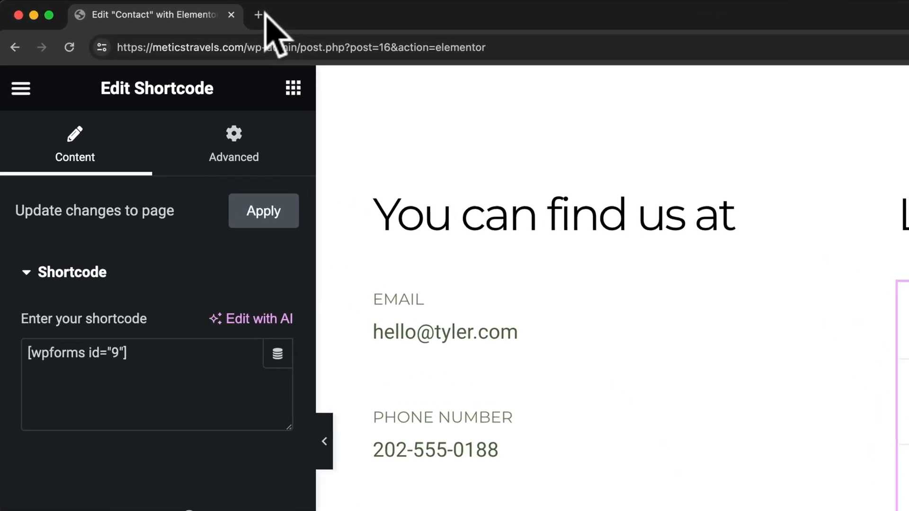
- Open wp-admin in a new tab and go to WPForms' All Forms list
click(258, 15)
text(https://meticstravels.com/wp-admin)
key(Return)
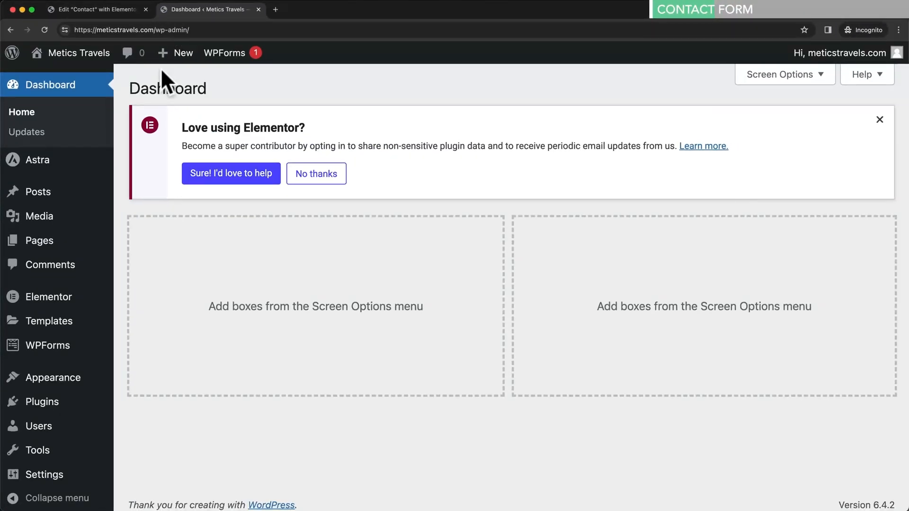
click(51, 353)
scroll(650, 360, down, 2)
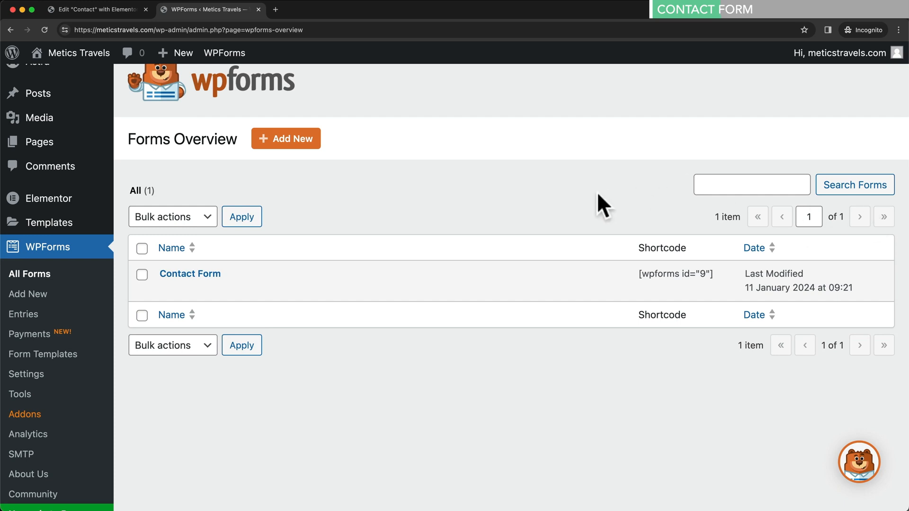
mouse_move(406, 290)
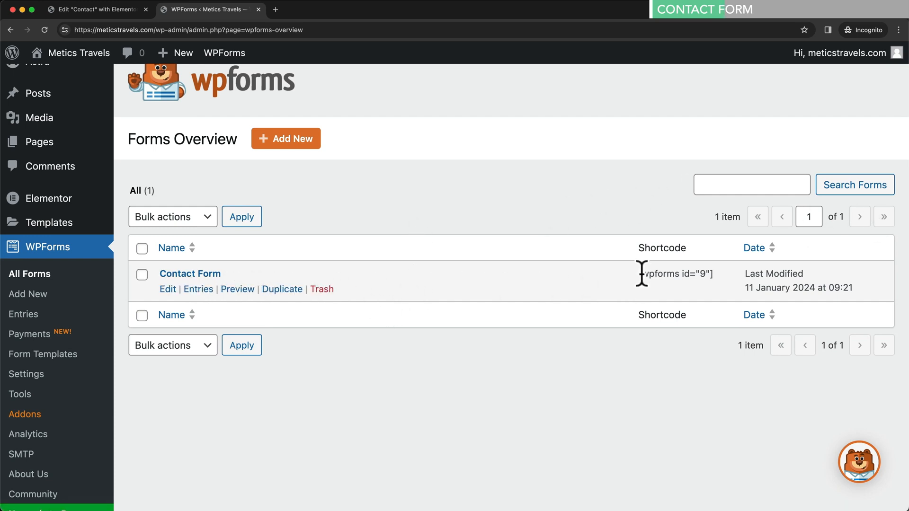
drag(642, 272, 697, 271)
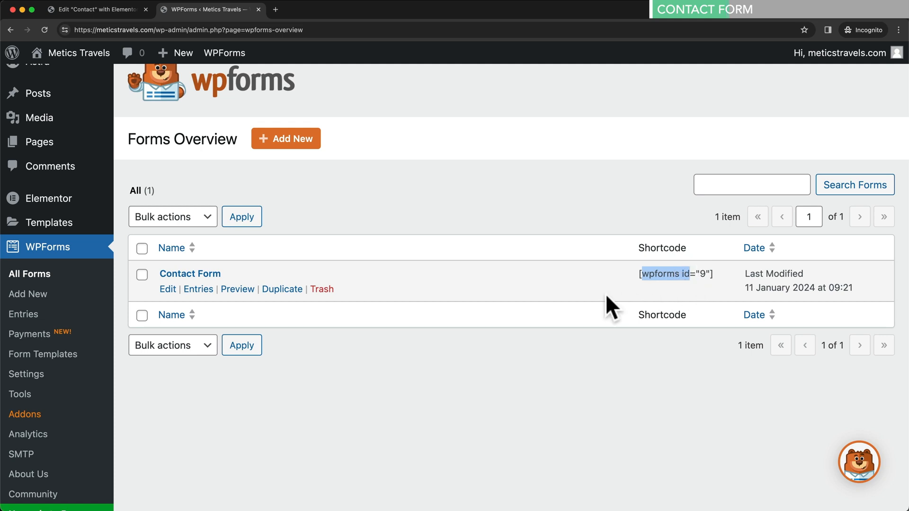
- Open Contact Form in the builder and drop a Multiple Choice field below Email Address
click(213, 278)
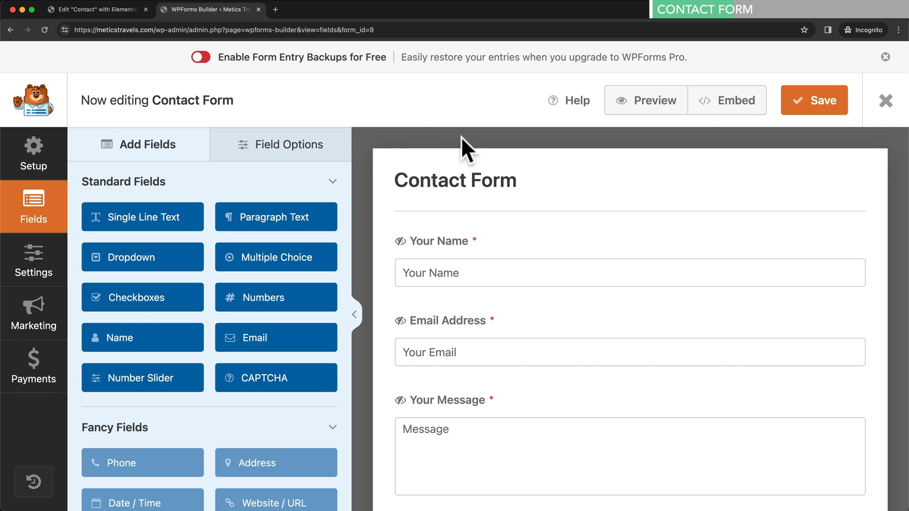
scroll(592, 236, down, 2)
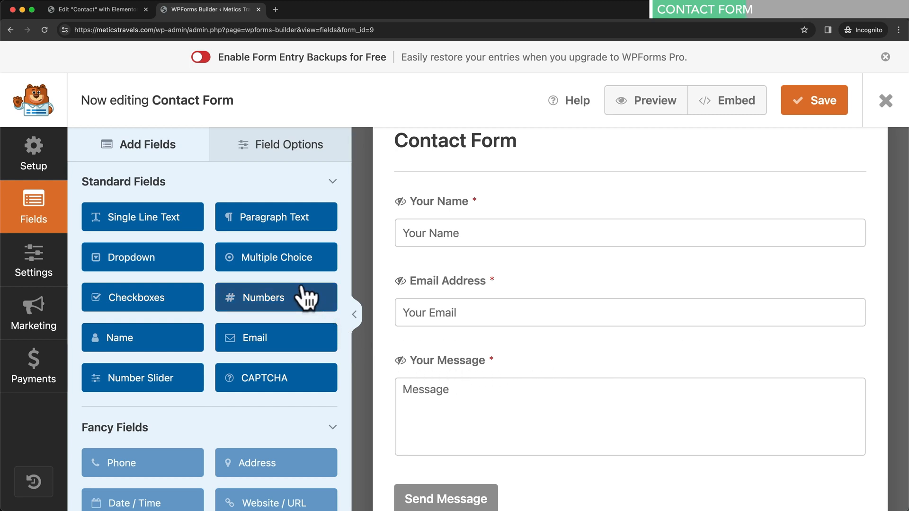
drag(289, 266, 483, 358)
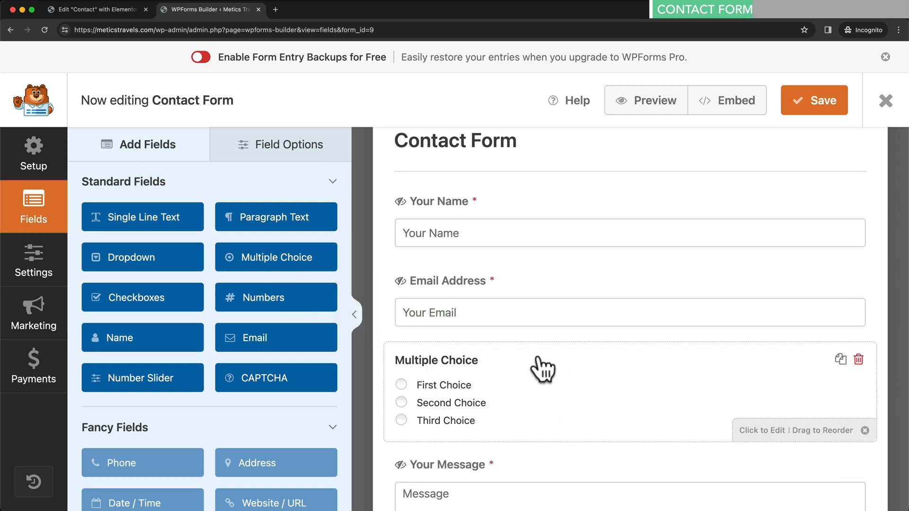
- Label the Multiple Choice field 'What type of service are you interested in?'
click(467, 366)
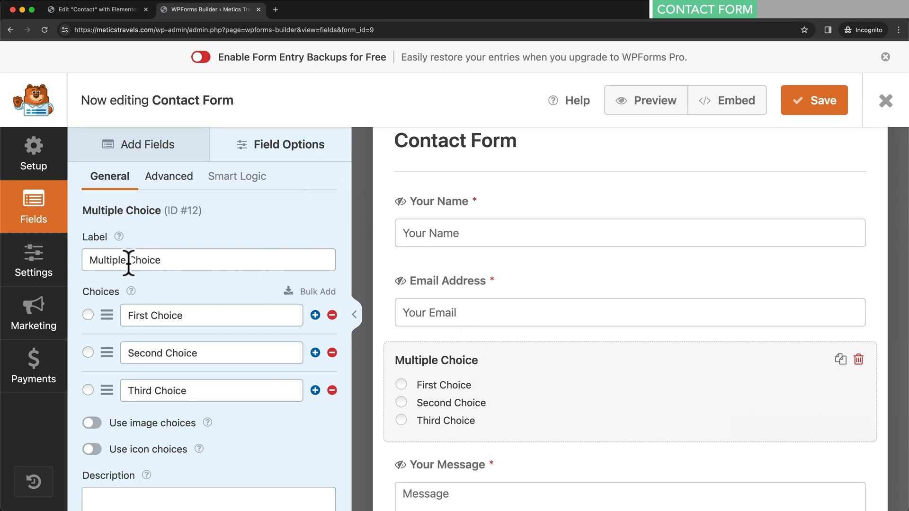
drag(90, 260, 179, 261)
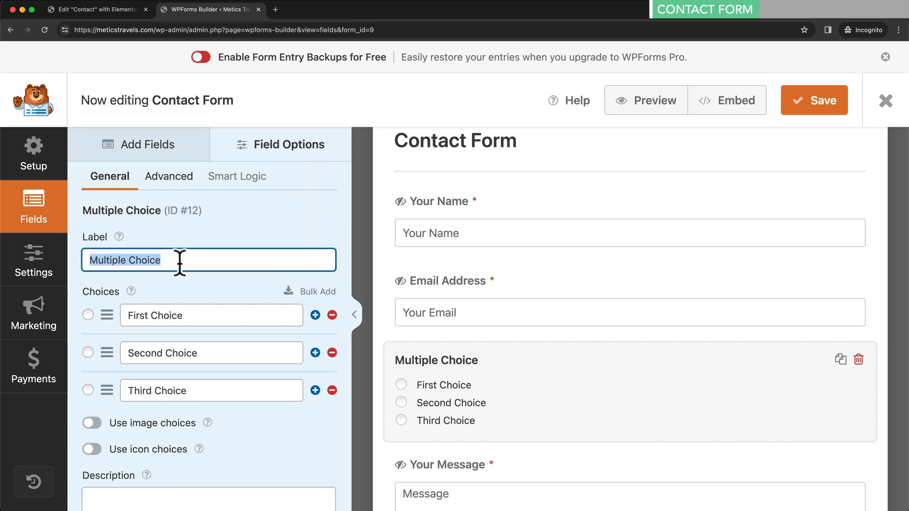
text(What type of)
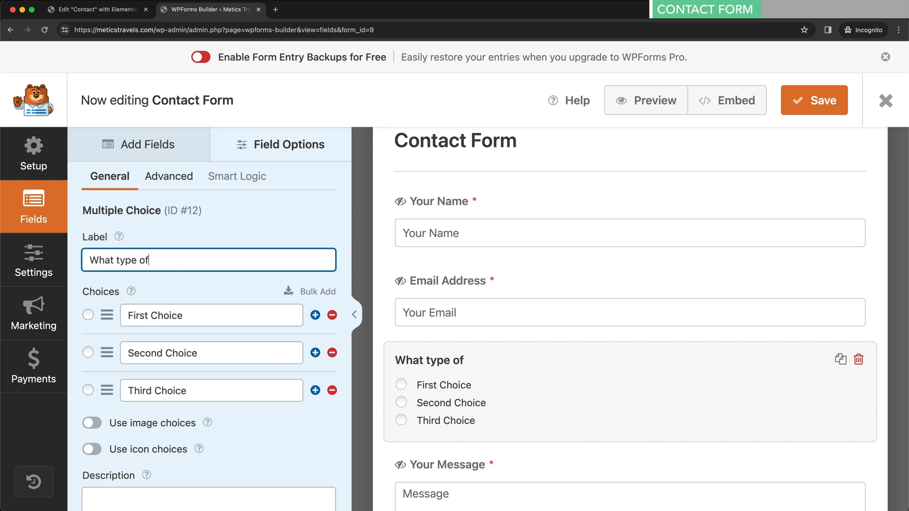
text( service are you interested in?)
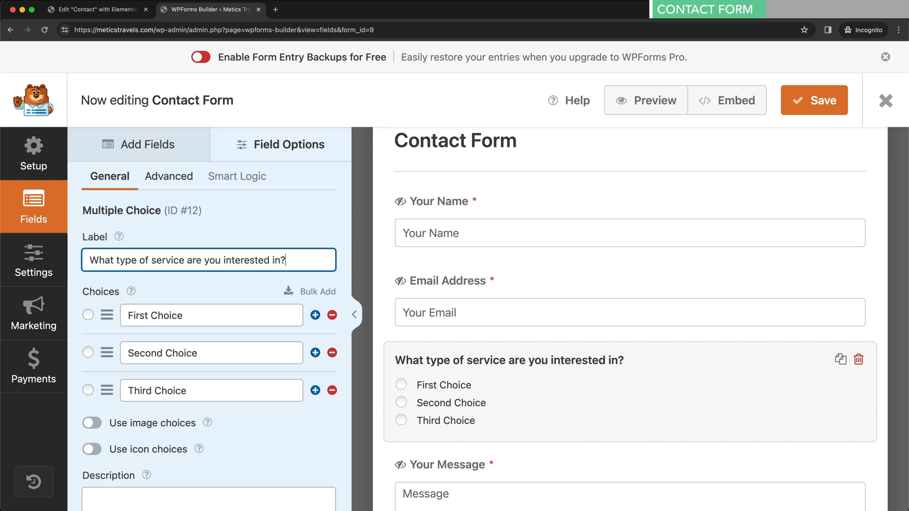
- Rename the three choices to Website Design, Email Marketing and Paid Advertising
drag(131, 315, 191, 315)
text(Websit)
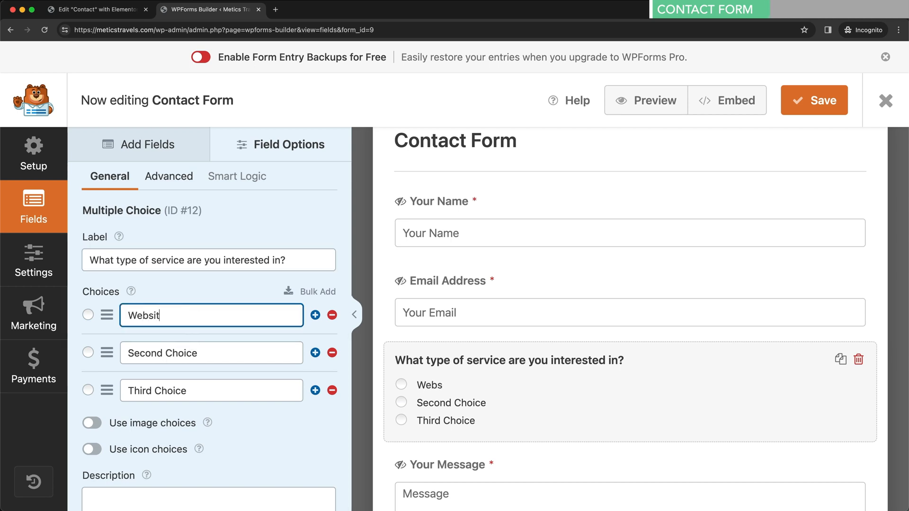
text(e Desi)
key(BackSpace)
text(sign)
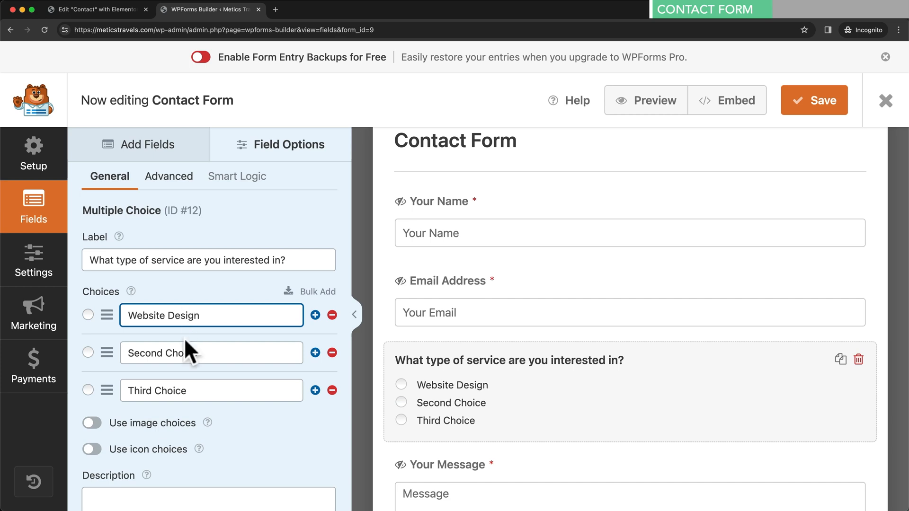
drag(127, 352, 209, 354)
text(E)
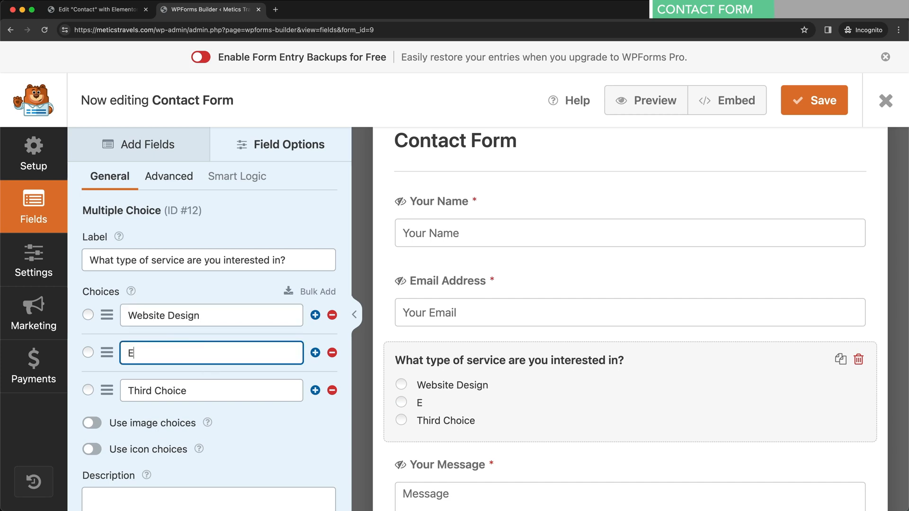
text(mail Marketing)
drag(129, 391, 205, 391)
text(PAid)
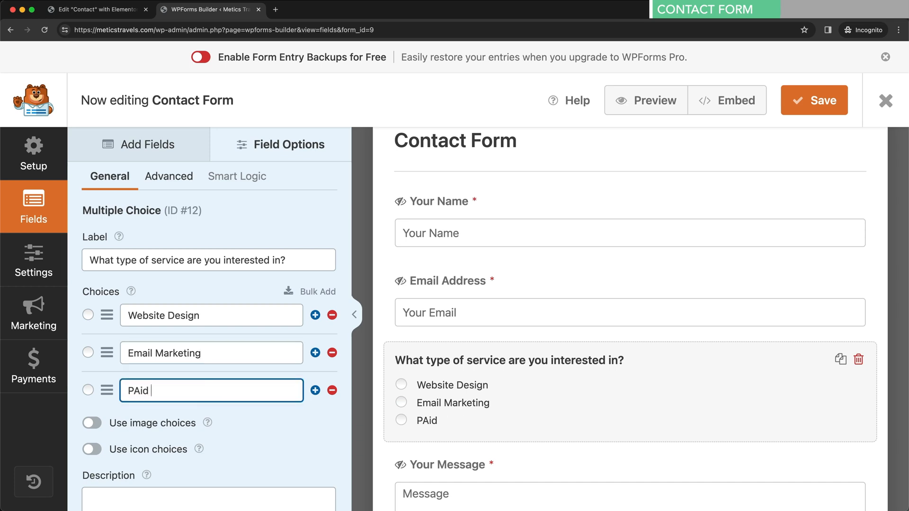
key(BackSpace)
text(aid Advertising)
click(301, 408)
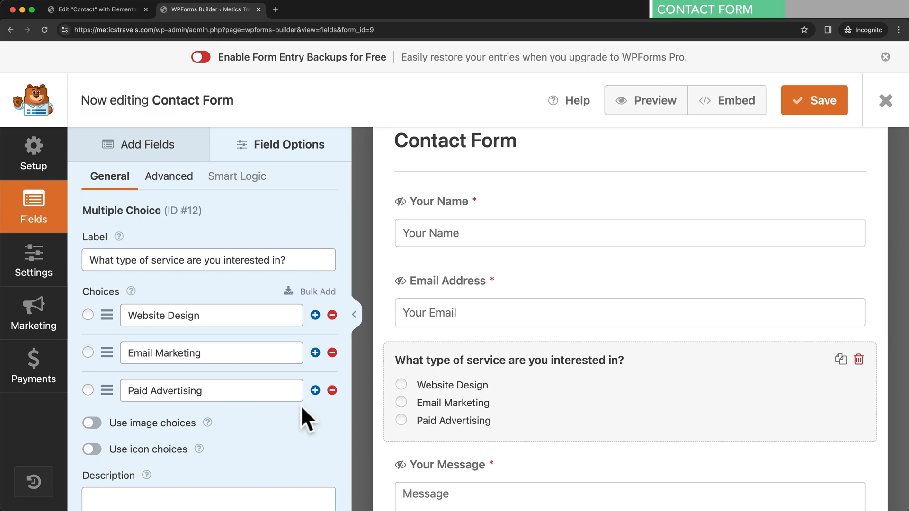
- Mark the service question as required
scroll(300, 405, down, 5)
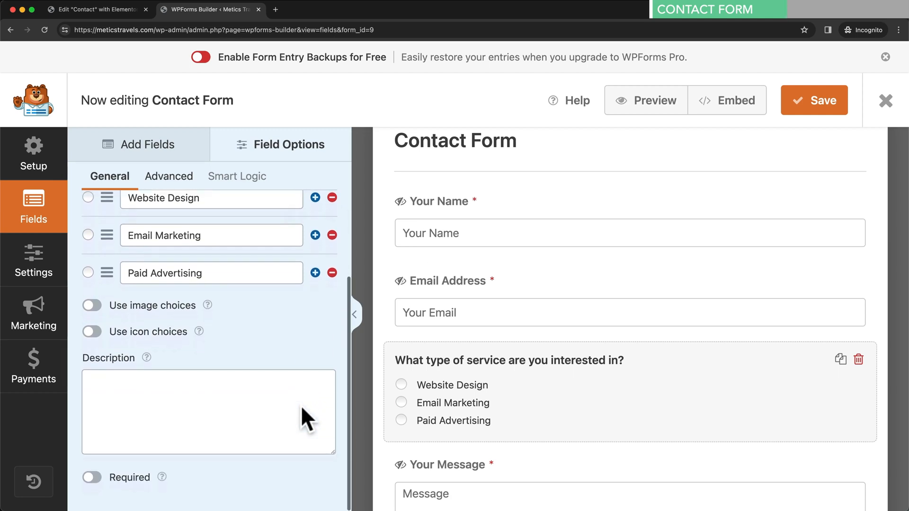
click(93, 477)
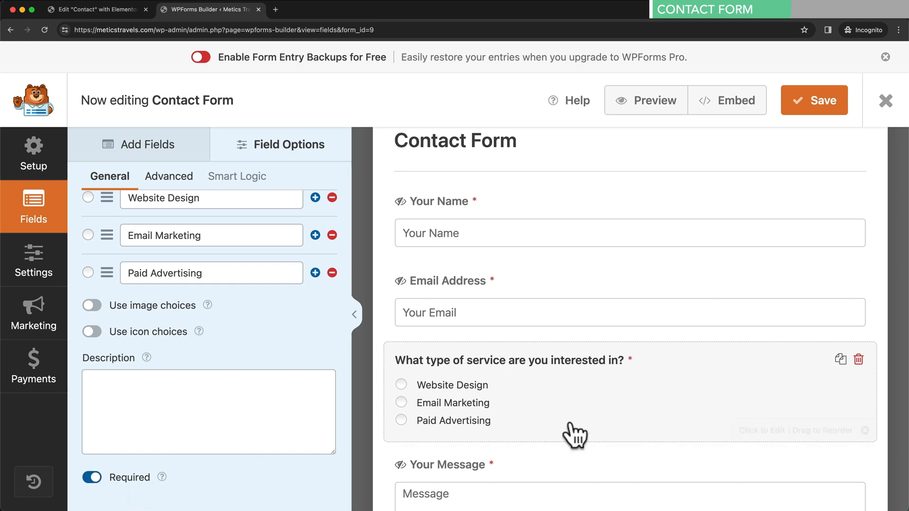
scroll(670, 259, up, 1)
scroll(674, 289, down, 1)
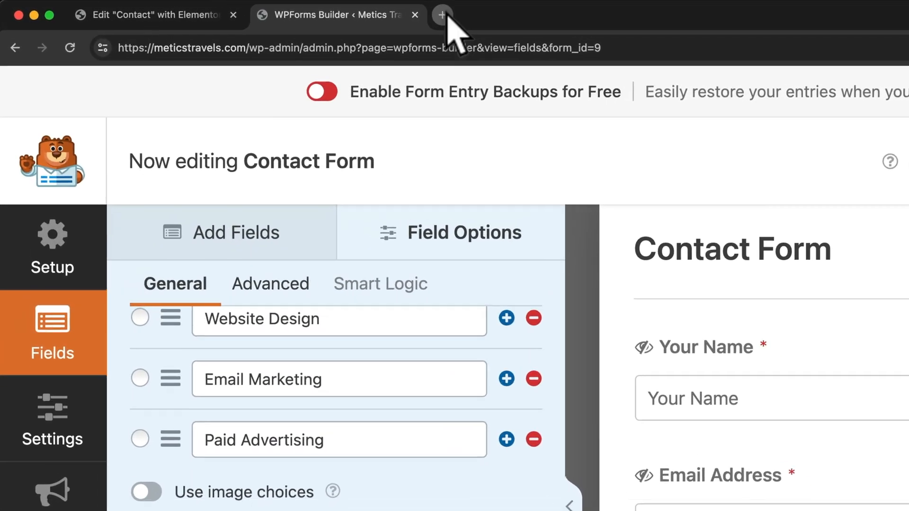
- Open the live Metics Travels site in a new tab and go to its Contact page
click(442, 14)
text(https://meticstravels.com/)
key(Return)
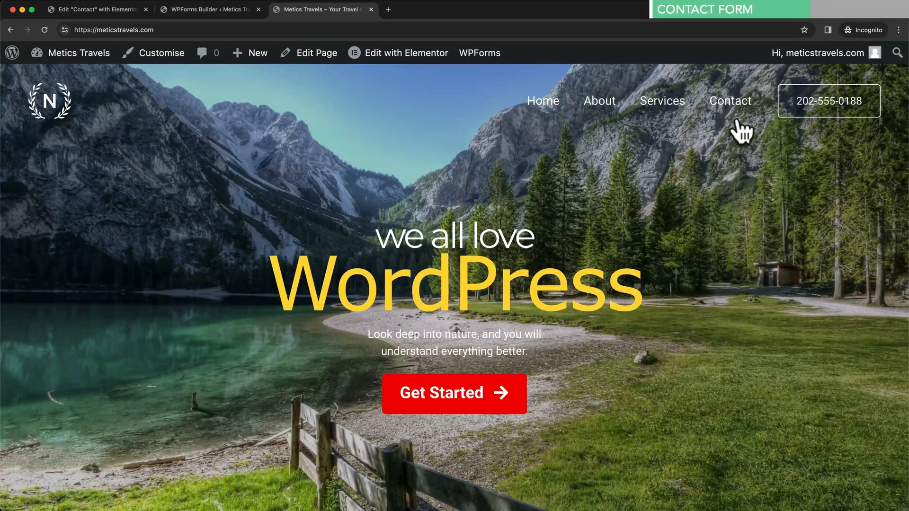
click(736, 110)
scroll(665, 208, down, 5)
scroll(663, 201, down, 3)
- Fill in a test name and email, choose Website Design, message 'Yo what's up?', and submit
click(541, 180)
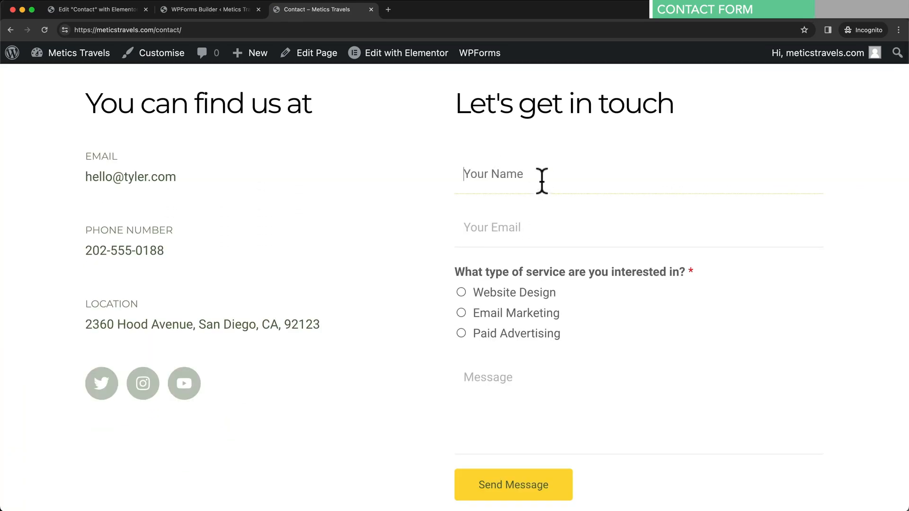
text(Simon)
key(Tab)
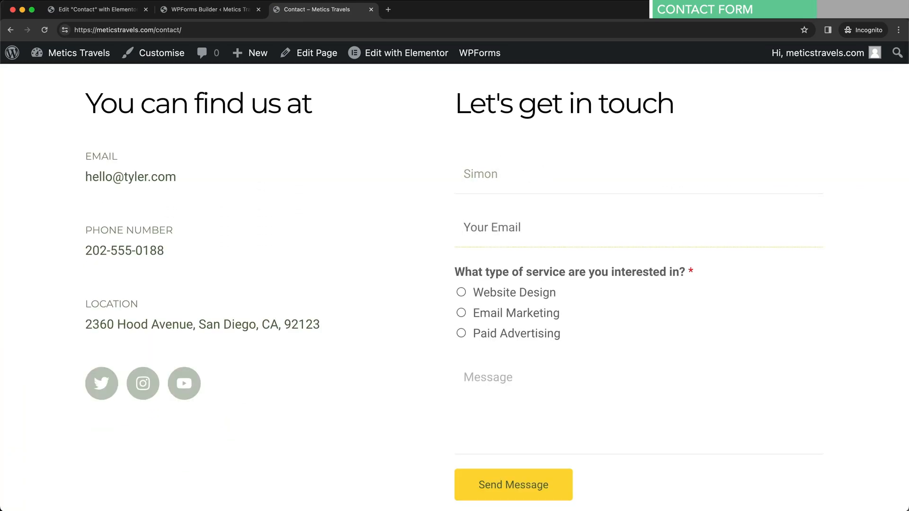
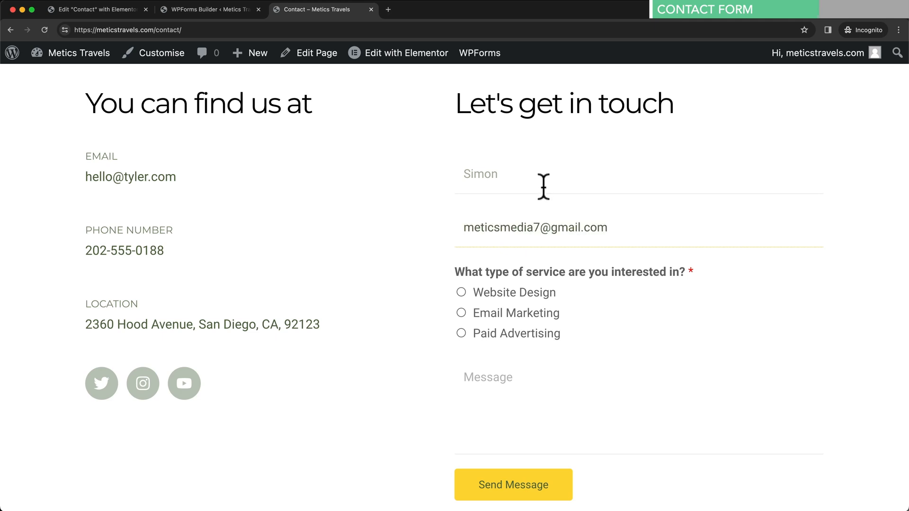
click(463, 291)
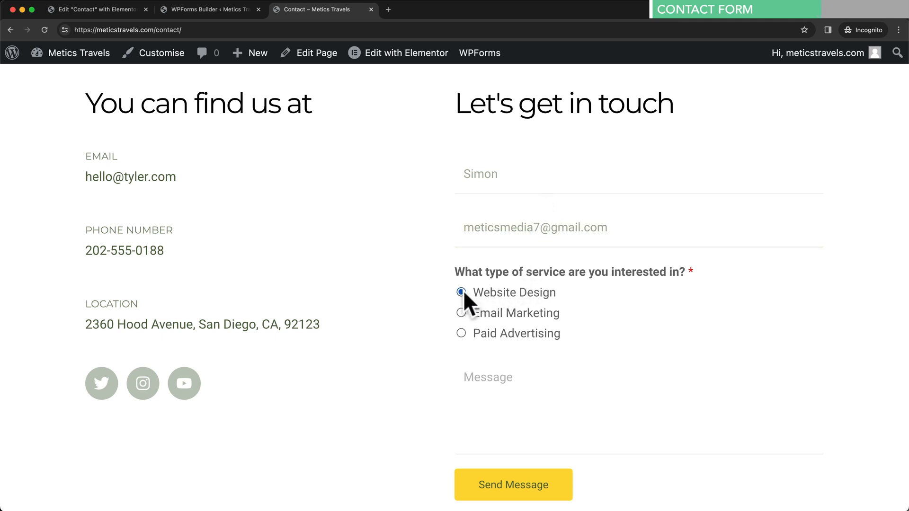
click(516, 379)
text(Yo what's up?)
scroll(520, 383, down, 1)
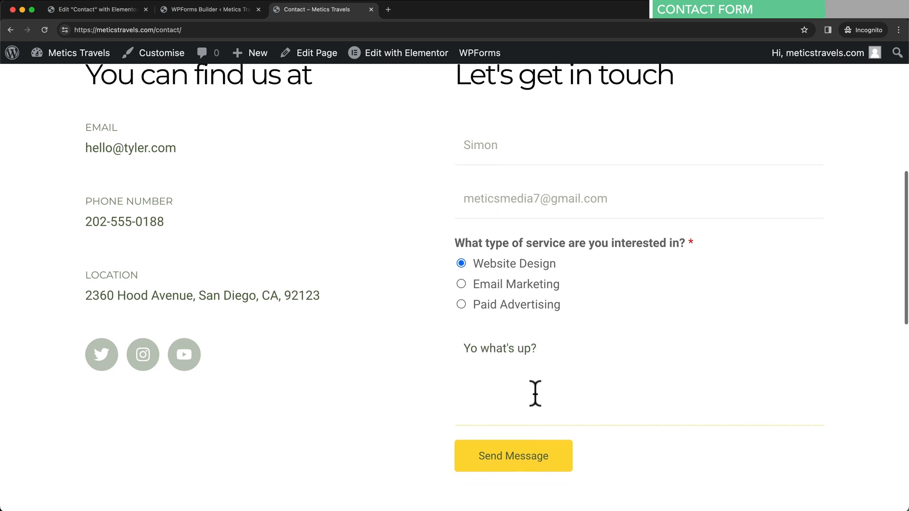
click(511, 452)
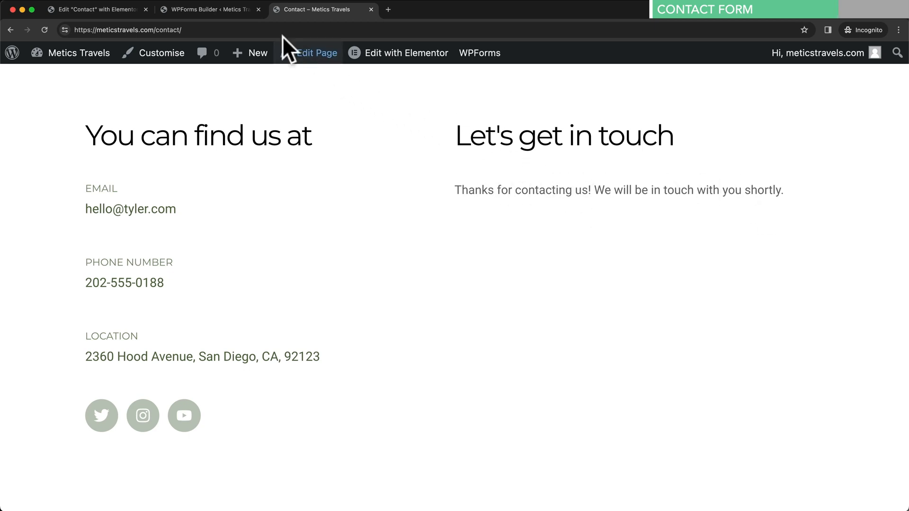
- Open the Contact Form's Confirmations settings and review the 'Thanks for contacting us!' message
click(230, 10)
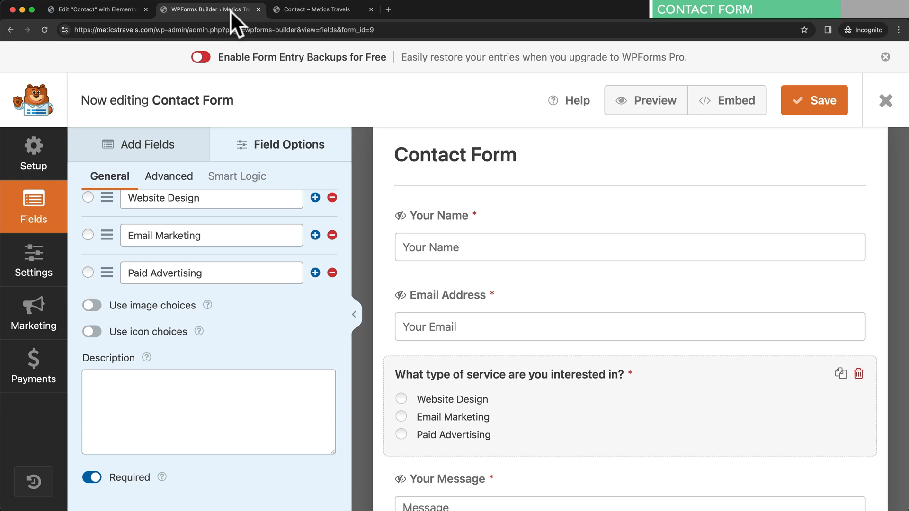
click(42, 275)
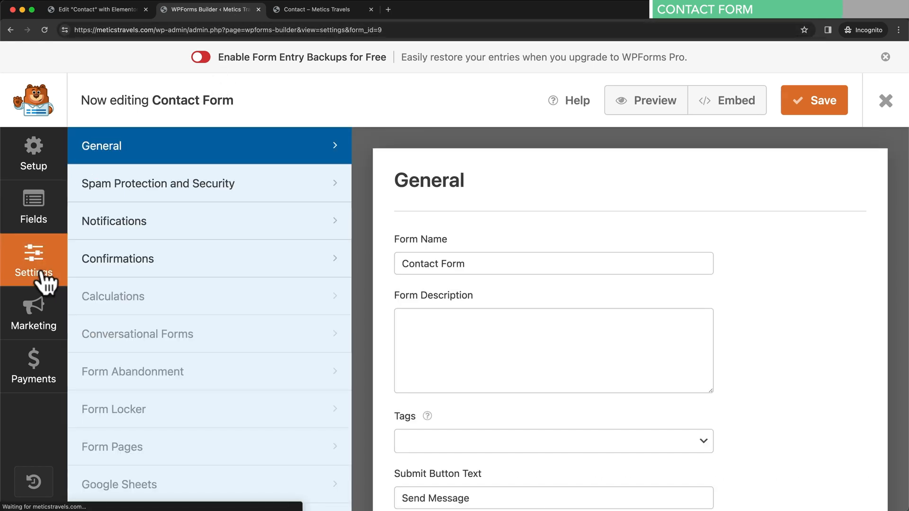
click(155, 263)
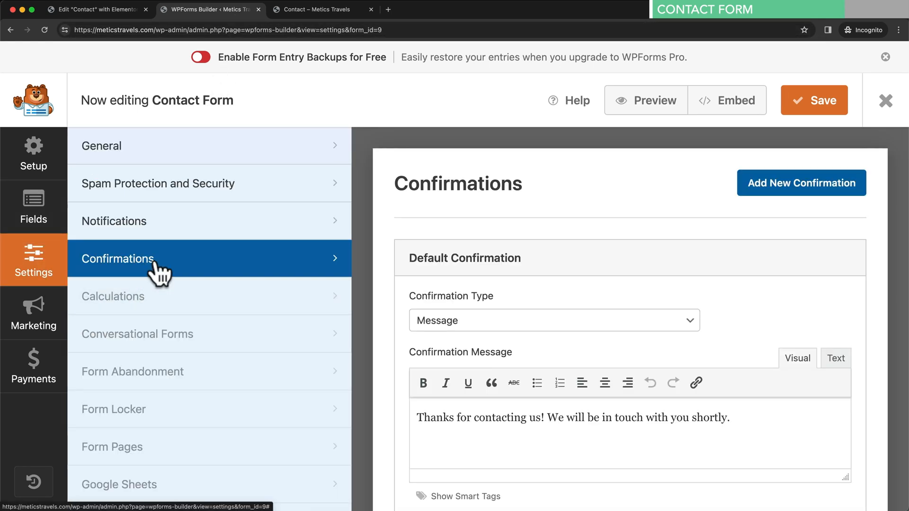
scroll(213, 284, down, 2)
scroll(443, 421, down, 2)
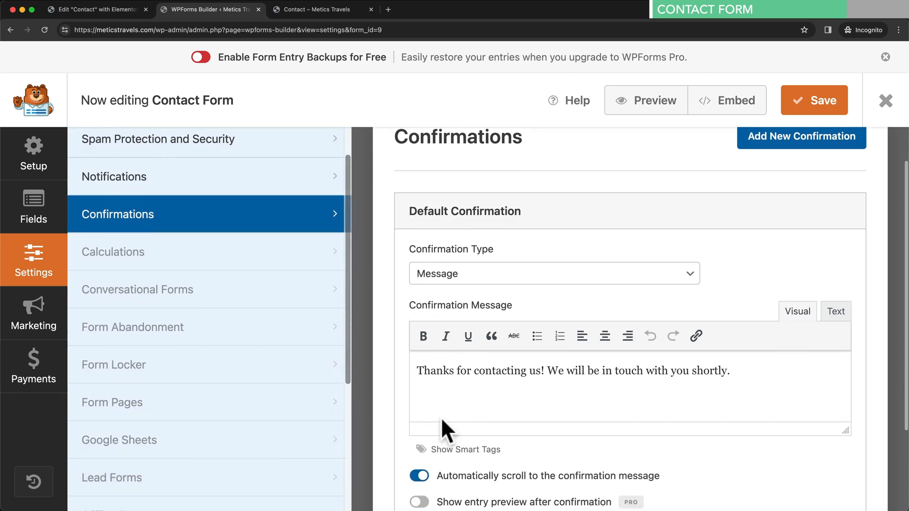
drag(420, 367, 767, 367)
click(735, 365)
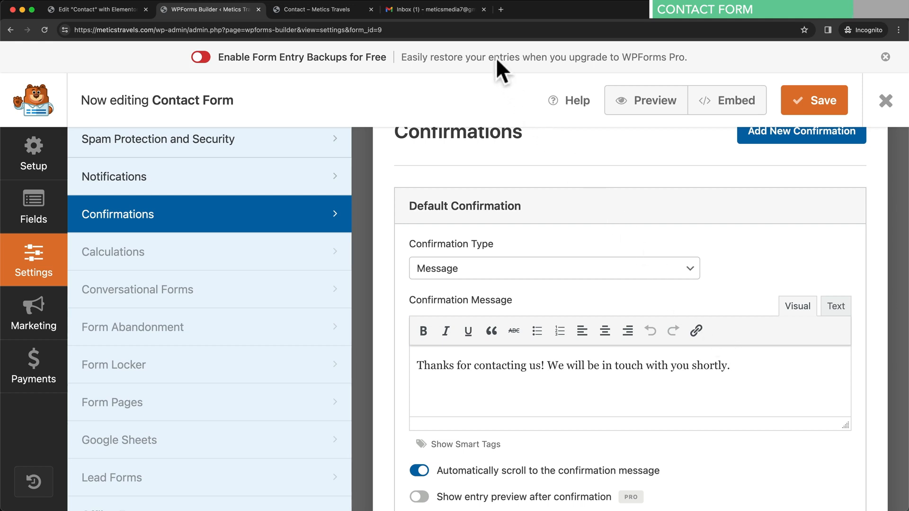
- Open the 'New Entry: Contact Form' email in Gmail and read the submitted details
click(464, 12)
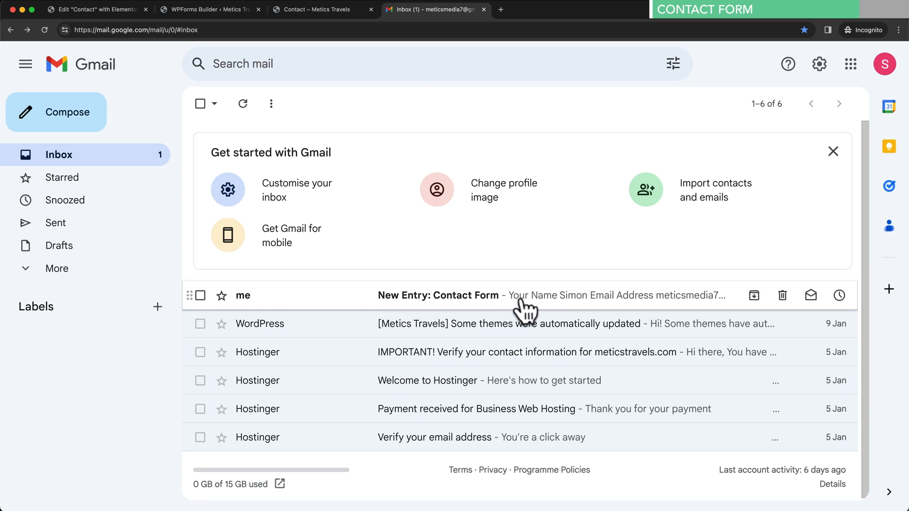
click(559, 299)
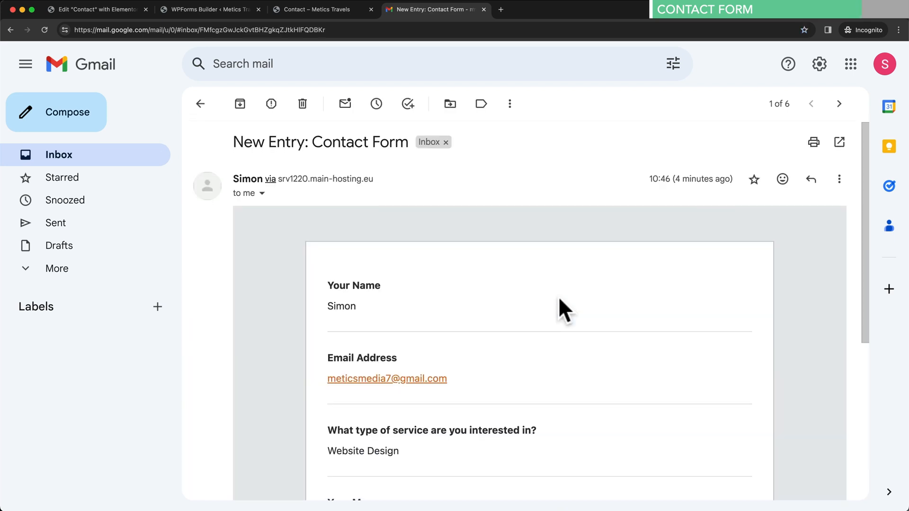
scroll(559, 299, down, 2)
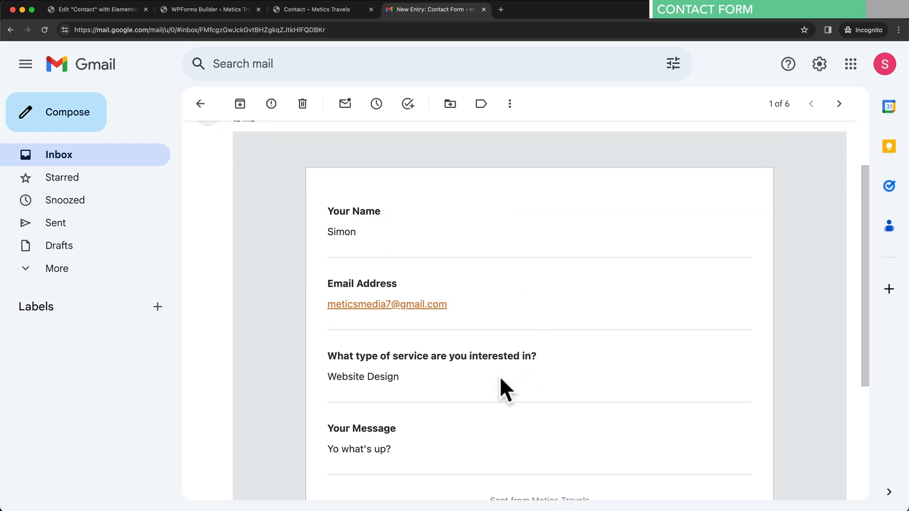
scroll(453, 379, down, 1)
scroll(454, 365, down, 1)
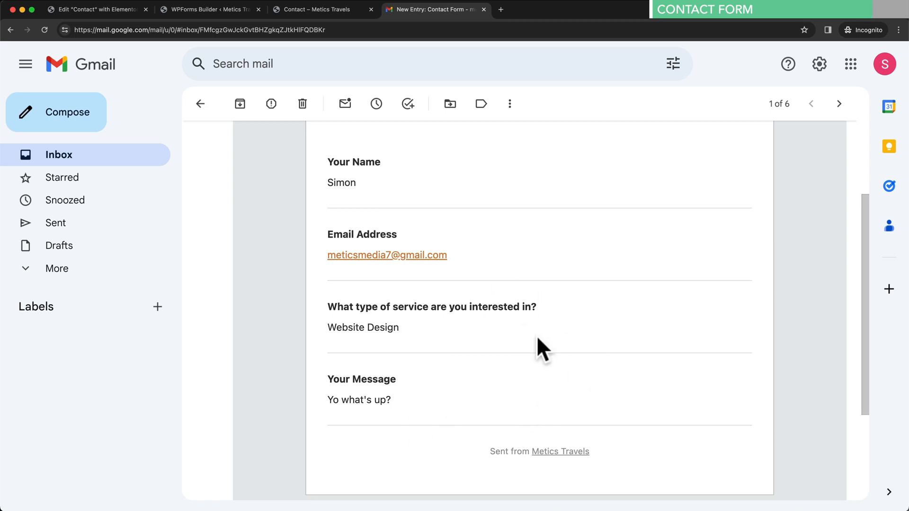
scroll(537, 337, down, 5)
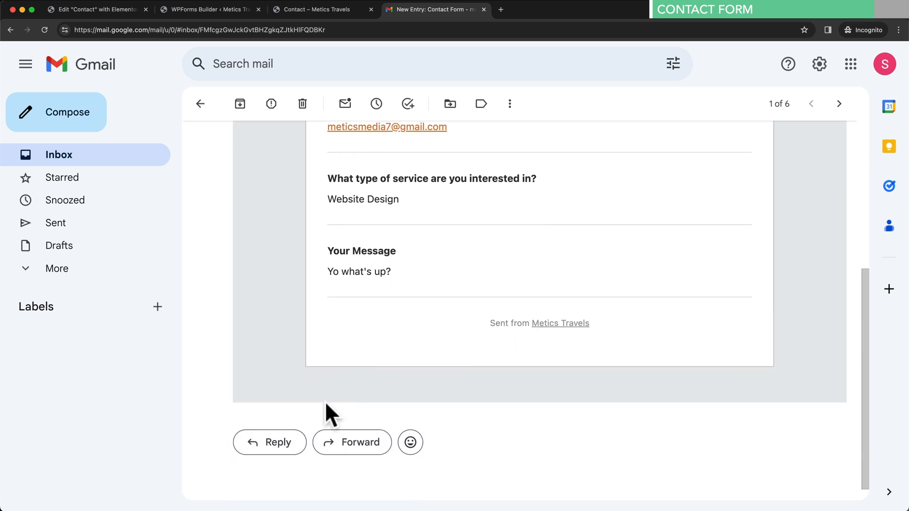
- Start a reply to the submission email and scroll back up through it
click(280, 448)
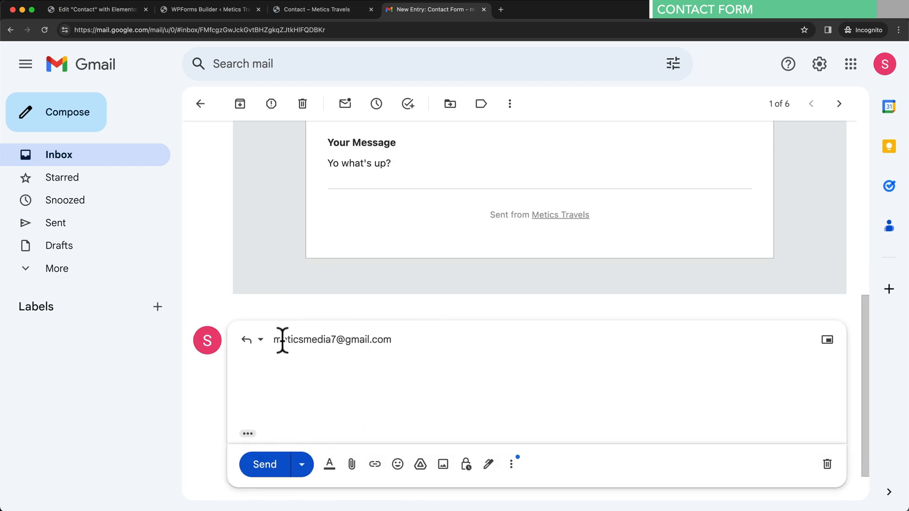
mouse_move(336, 338)
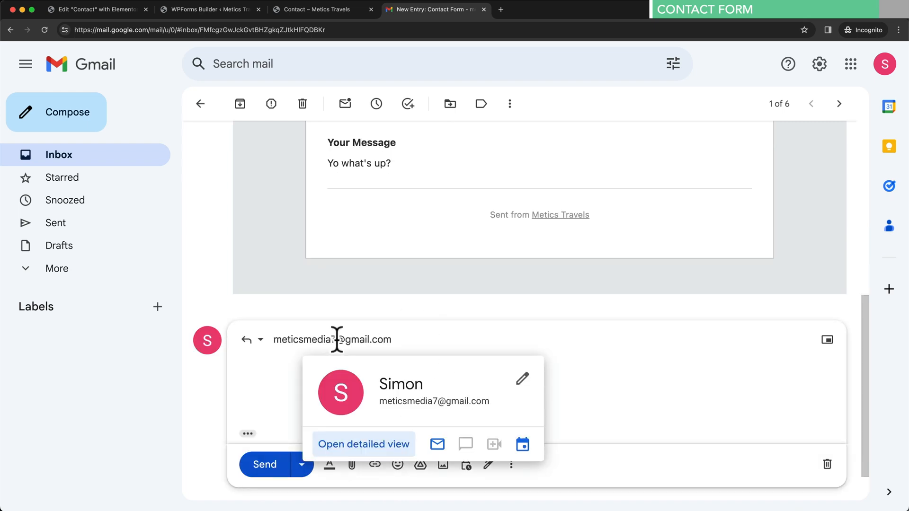
scroll(346, 374, up, 1)
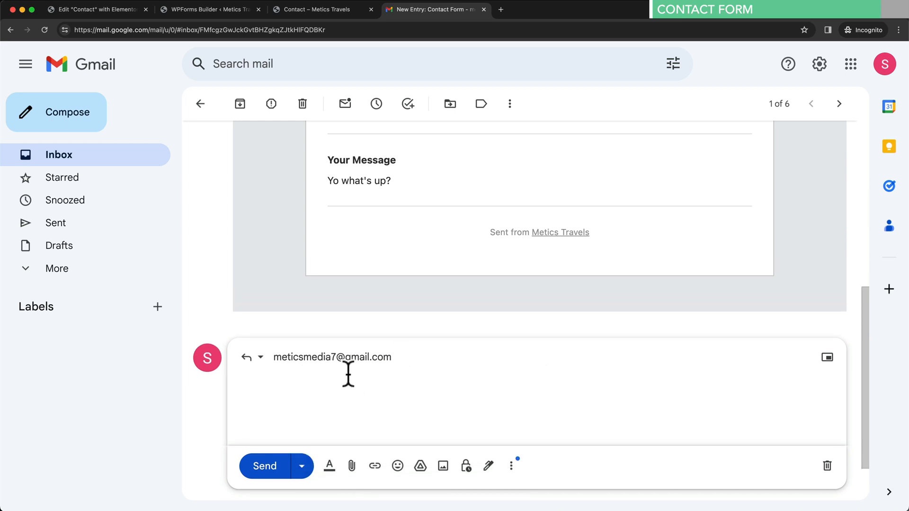
scroll(360, 378, up, 5)
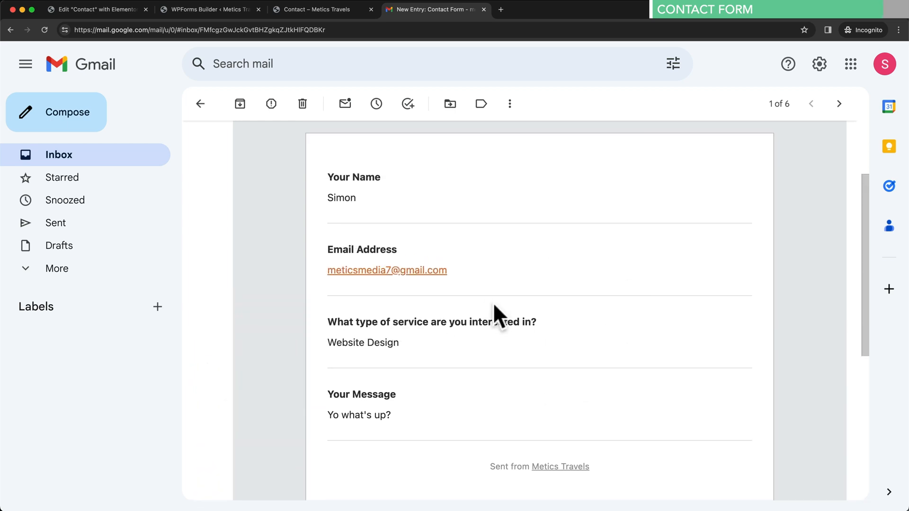
scroll(493, 302, up, 2)
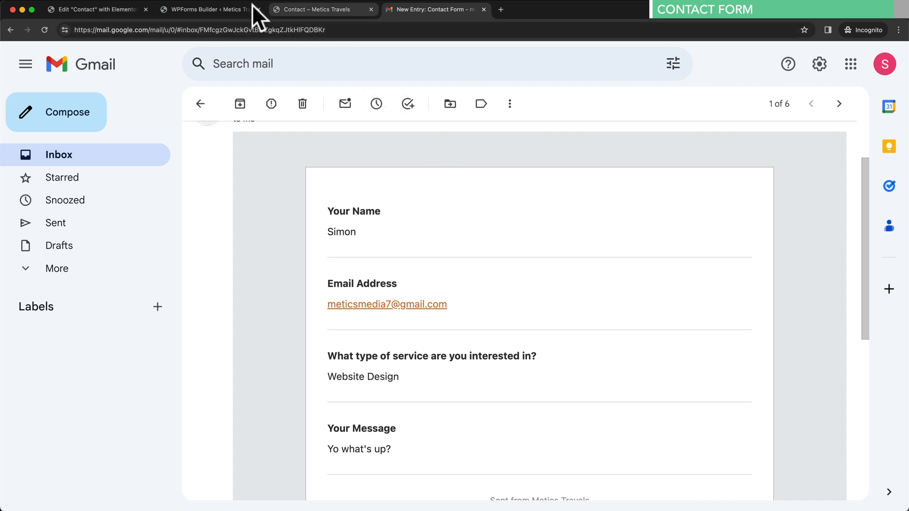
- Confirm the notification Send To address is {admin_email}, then close the WPForms, Contact and Gmail tabs
click(225, 8)
scroll(199, 256, up, 1)
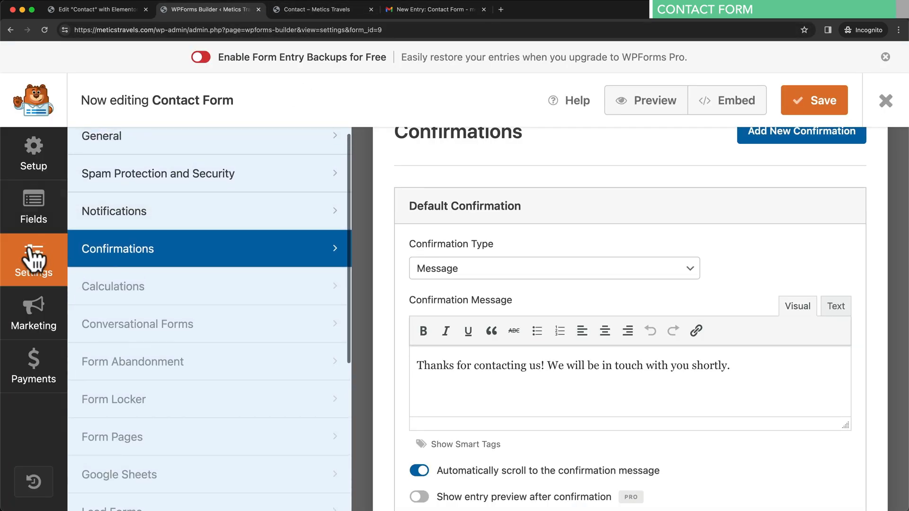
click(241, 224)
scroll(520, 294, down, 3)
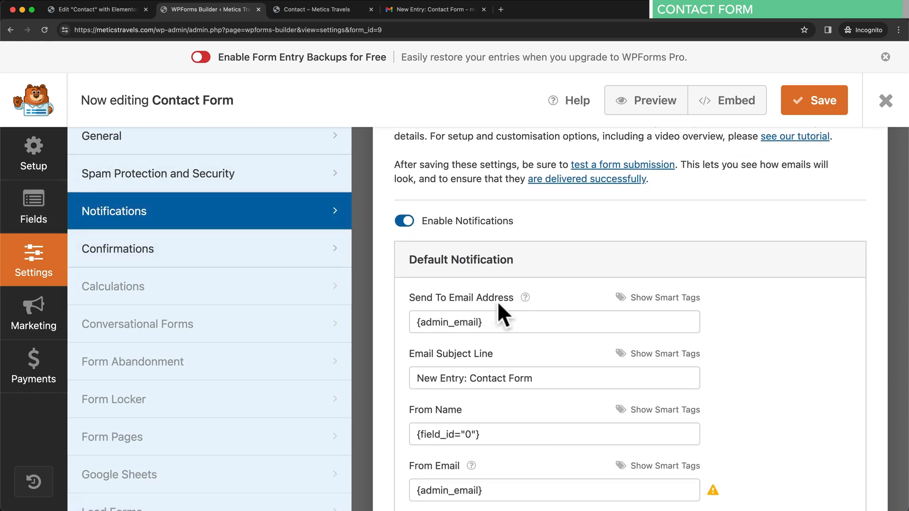
scroll(473, 303, down, 1)
drag(417, 302, 533, 302)
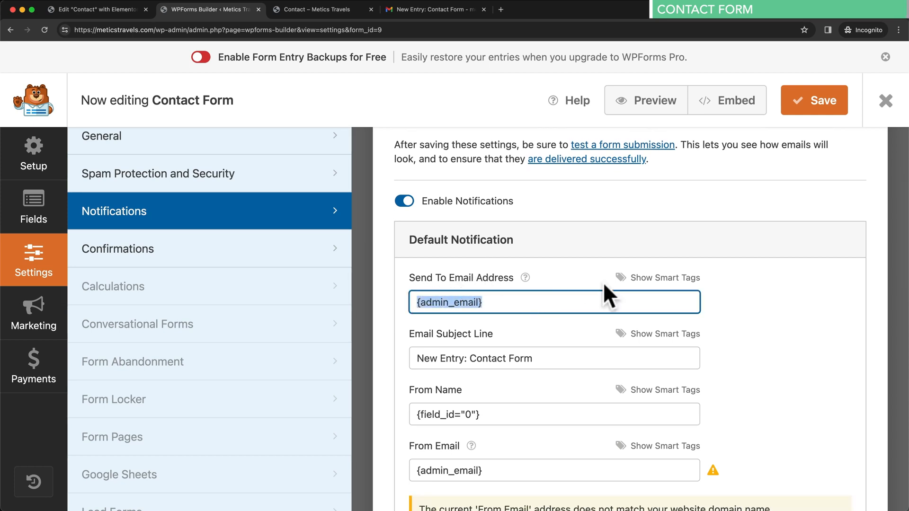
click(820, 107)
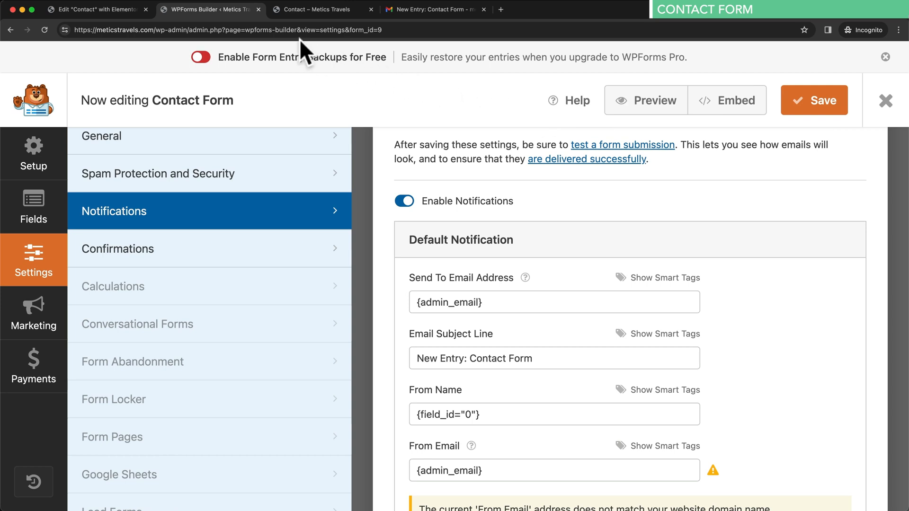
click(259, 9)
click(258, 9)
click(258, 9)
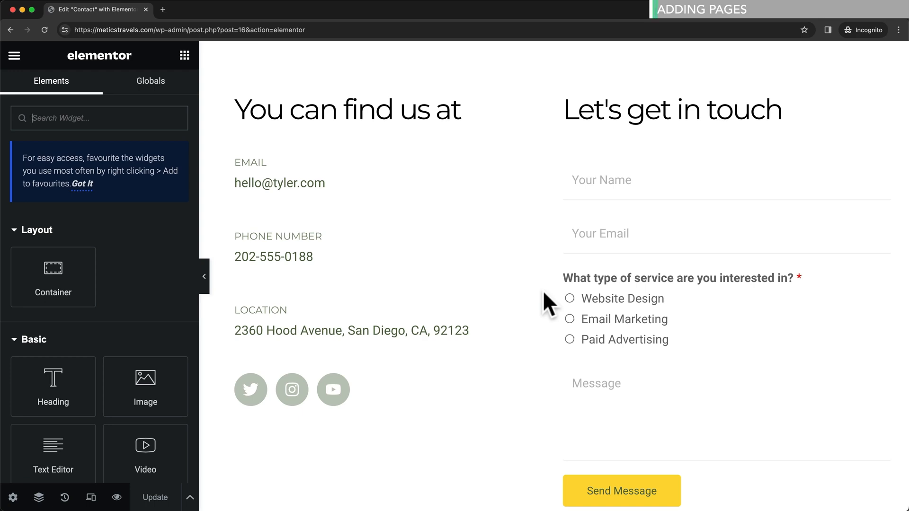
- Load meticstravels.com/wp-admin and go to the Pages list
click(346, 31)
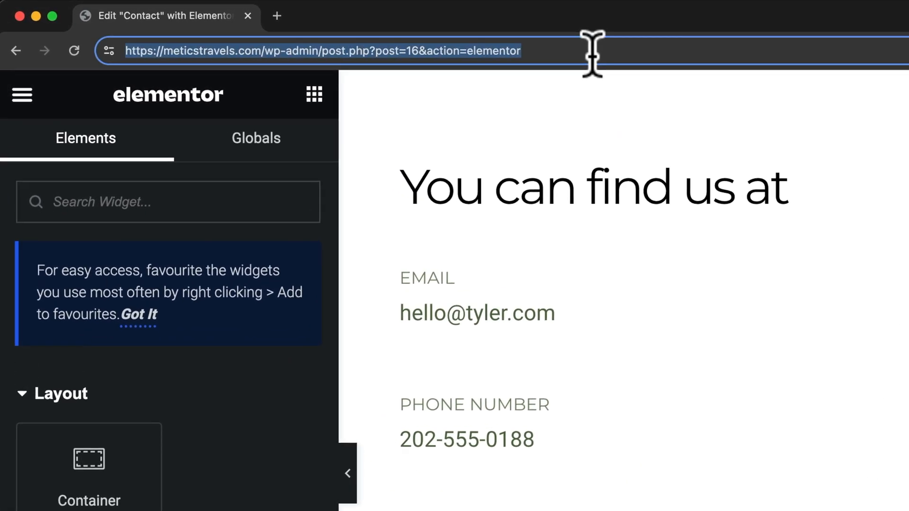
text(meticstravels.com/wp-admin)
key(Return)
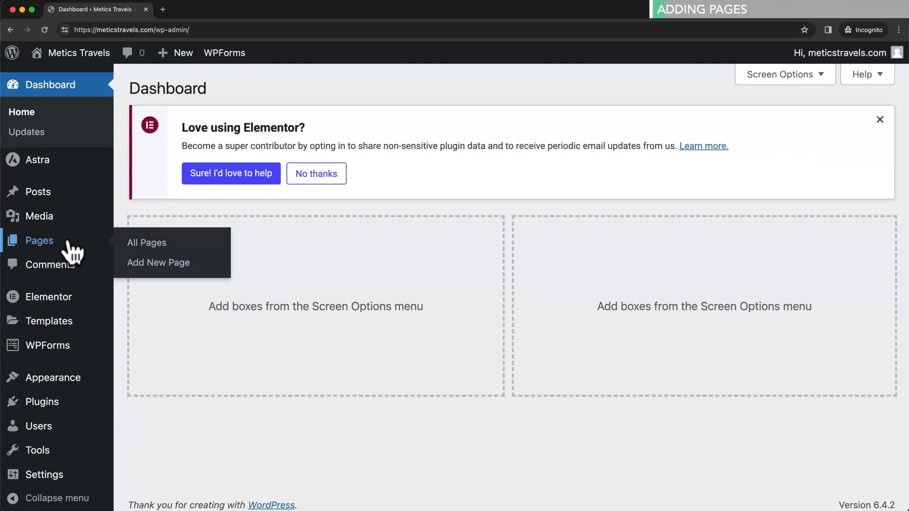
click(97, 338)
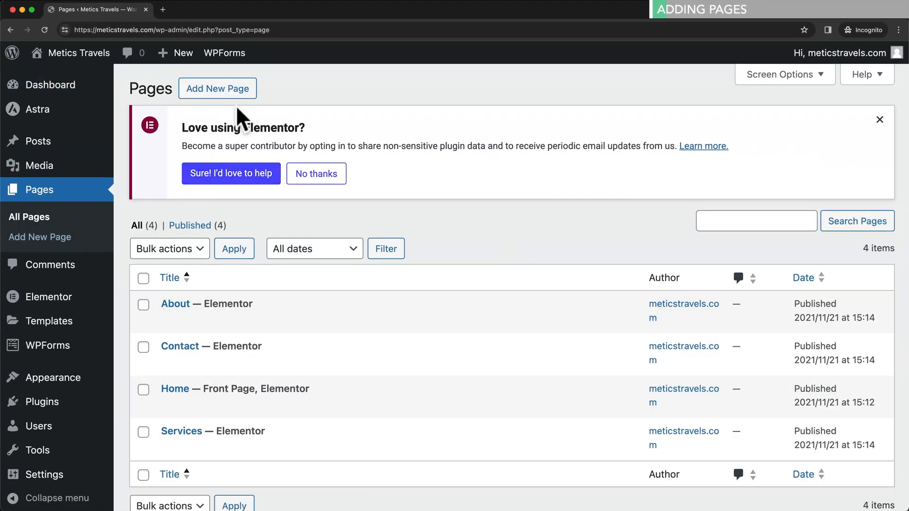
- Create and publish a new page titled 'Projects', then edit it with Elementor
click(228, 91)
click(329, 164)
text(Projects)
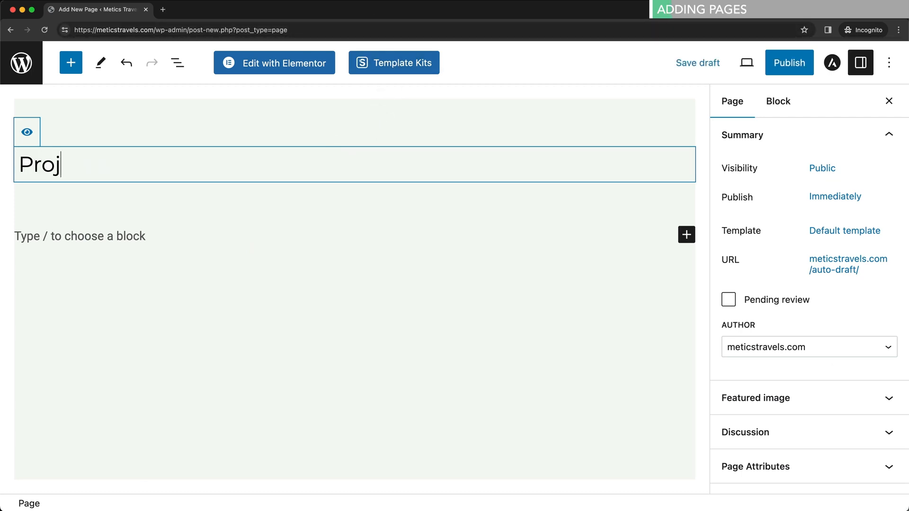
click(781, 70)
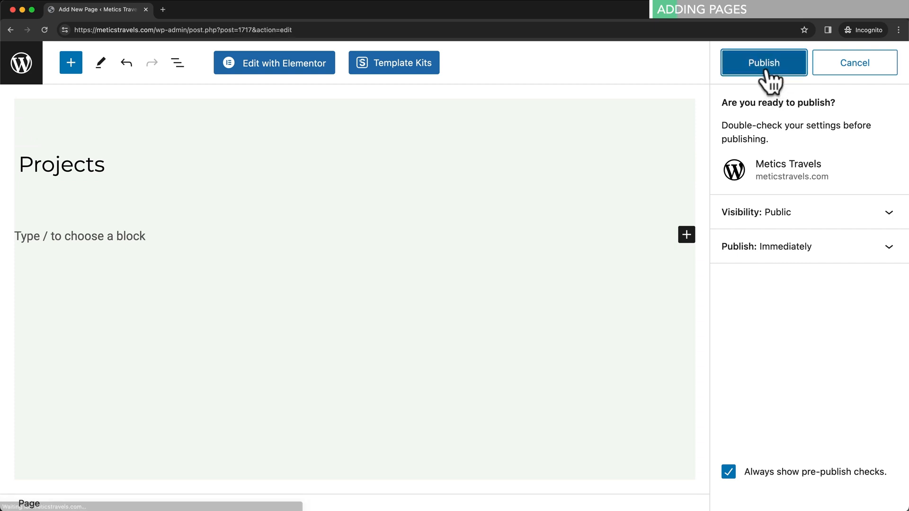
click(766, 68)
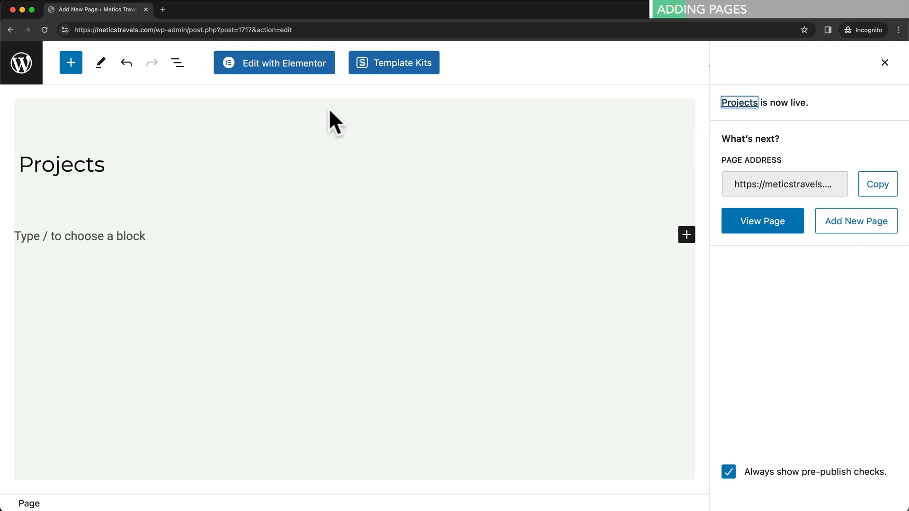
click(310, 82)
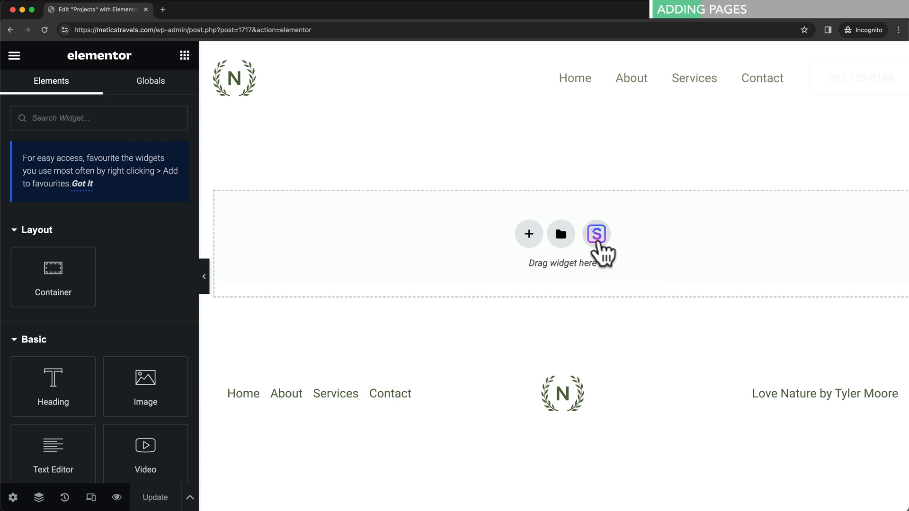
- Browse the Blocks templates in the template kit library, then close it
click(596, 235)
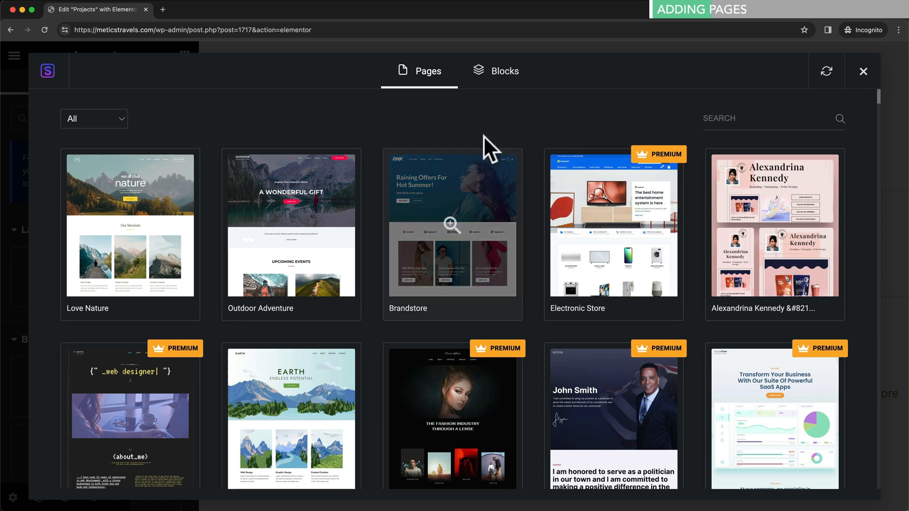
click(505, 79)
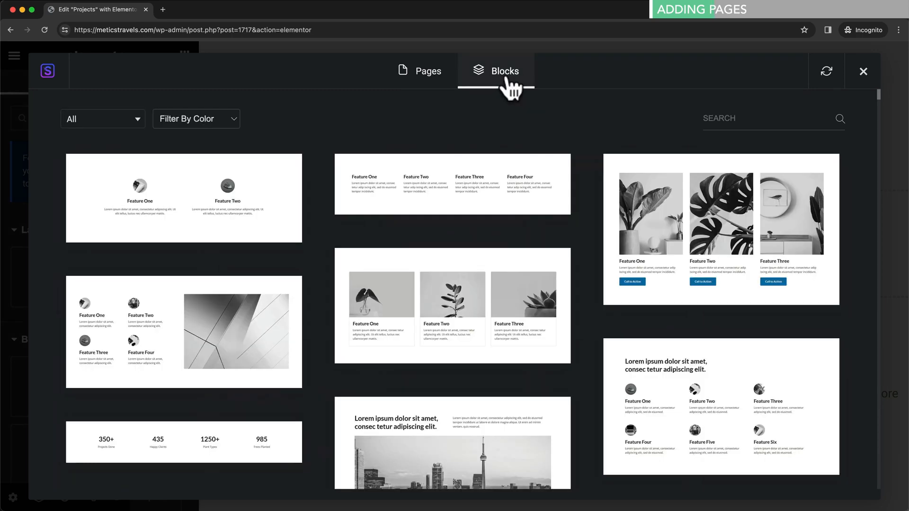
scroll(487, 245, down, 2)
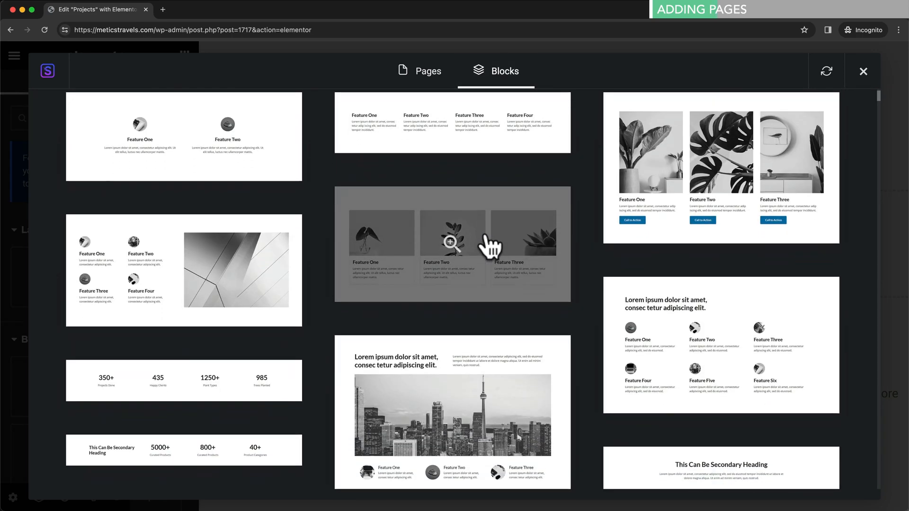
scroll(521, 246, up, 2)
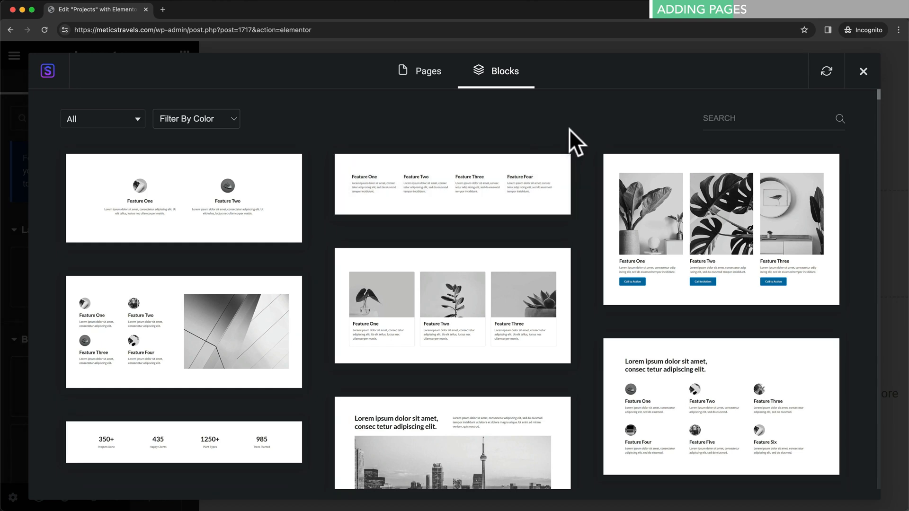
click(863, 72)
- Load meticstravels.com in a new browser tab
click(163, 10)
text(meticstravels.com)
key(Return)
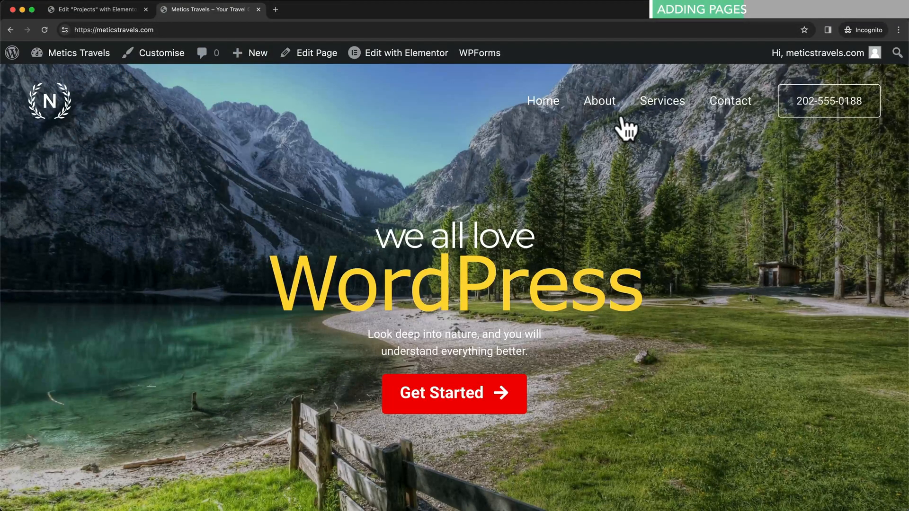
- Open About, and Services in a new tab, from the site menu, then edit each with Elementor
click(611, 108)
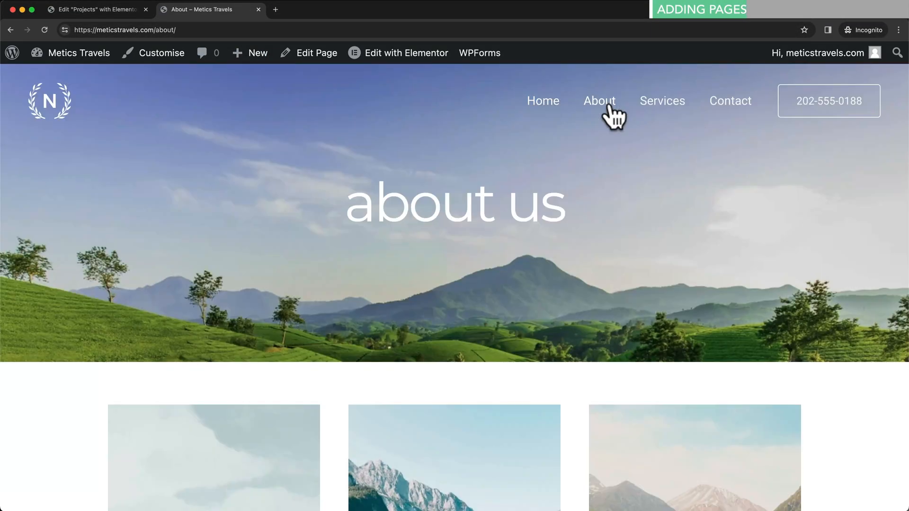
right_click(666, 100)
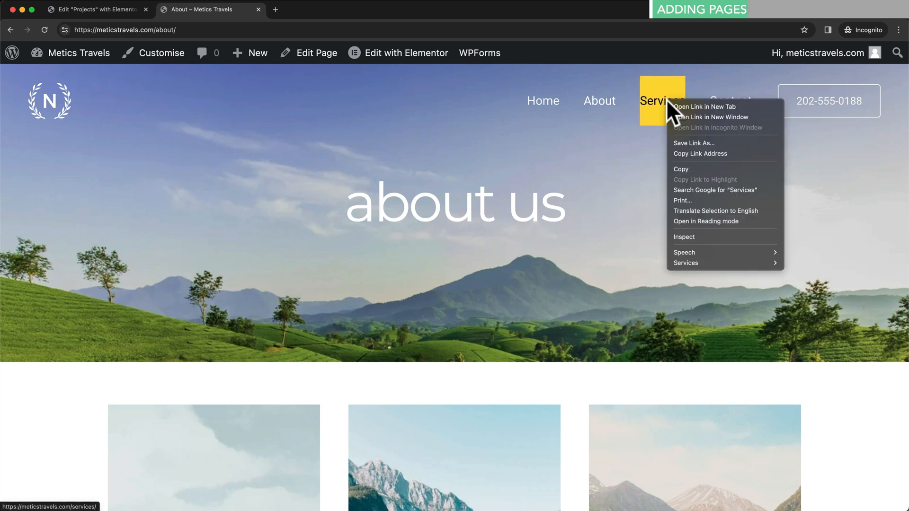
click(693, 107)
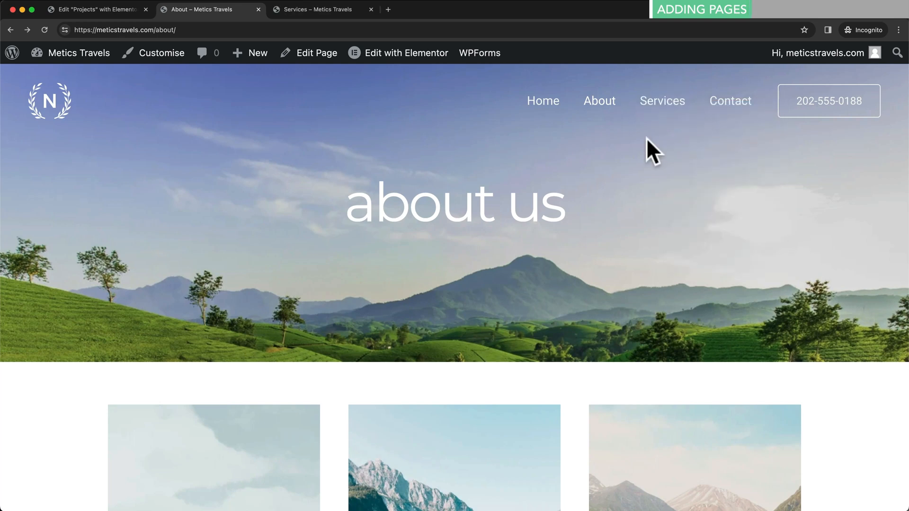
click(417, 65)
click(345, 9)
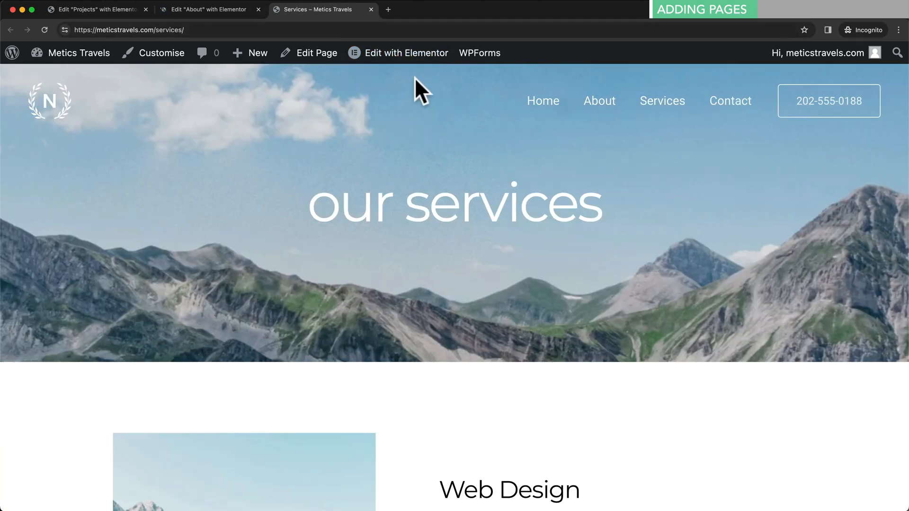
click(401, 58)
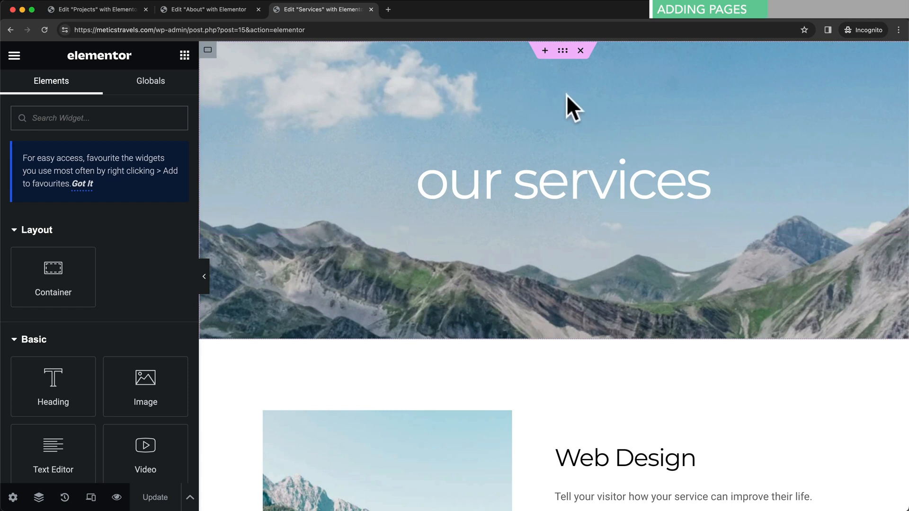
- Copy the Services mountain hero container and paste it into the empty Projects page
right_click(562, 52)
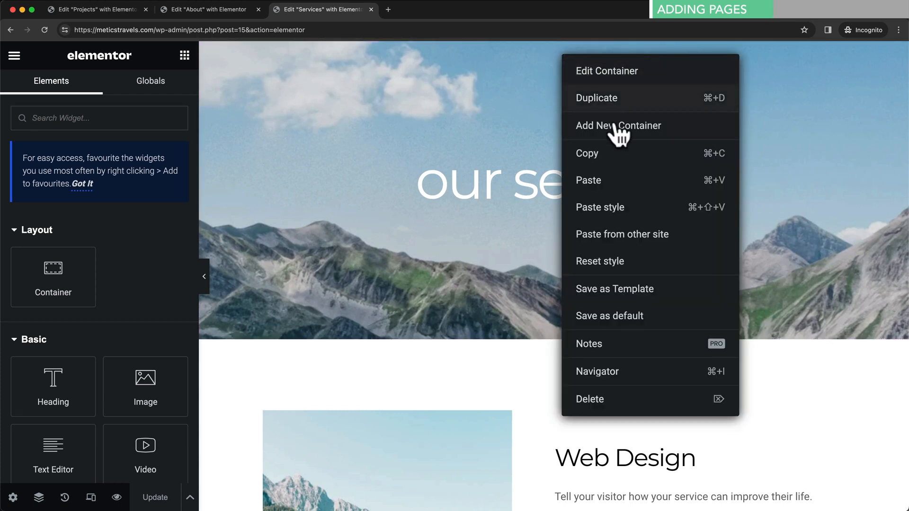
click(609, 153)
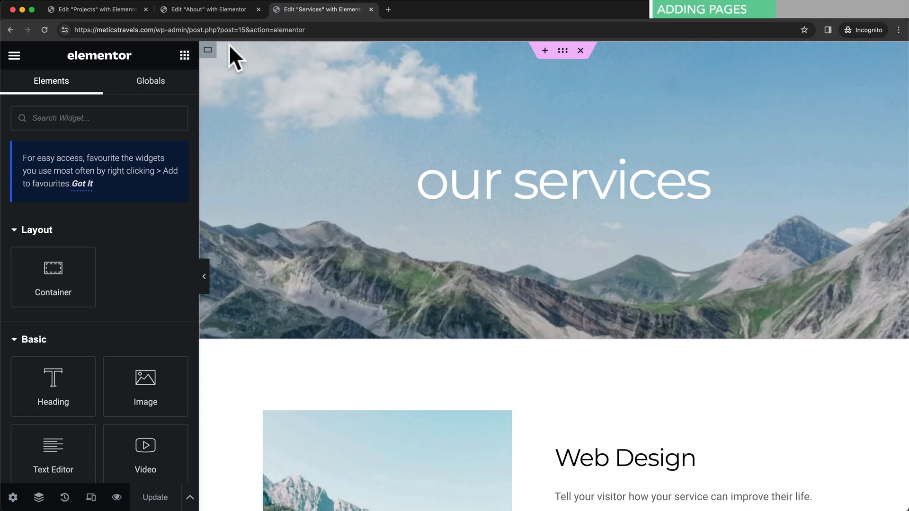
click(122, 11)
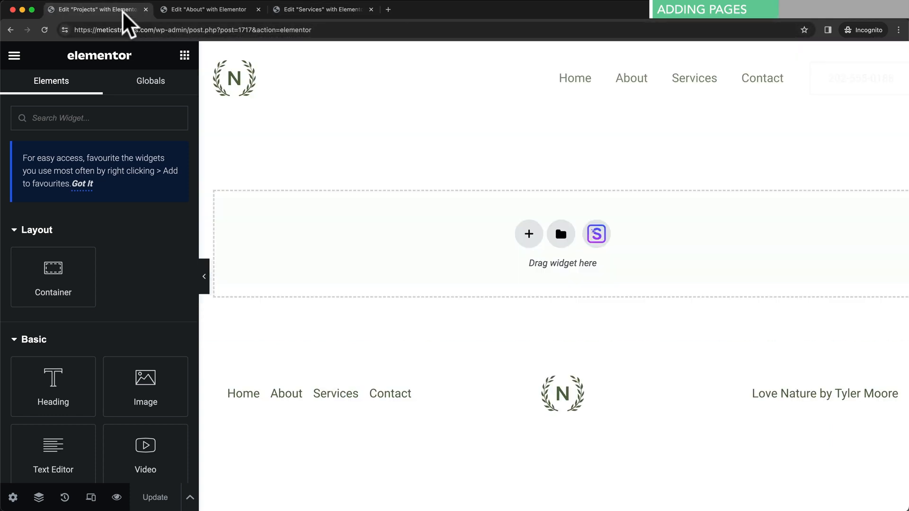
right_click(665, 232)
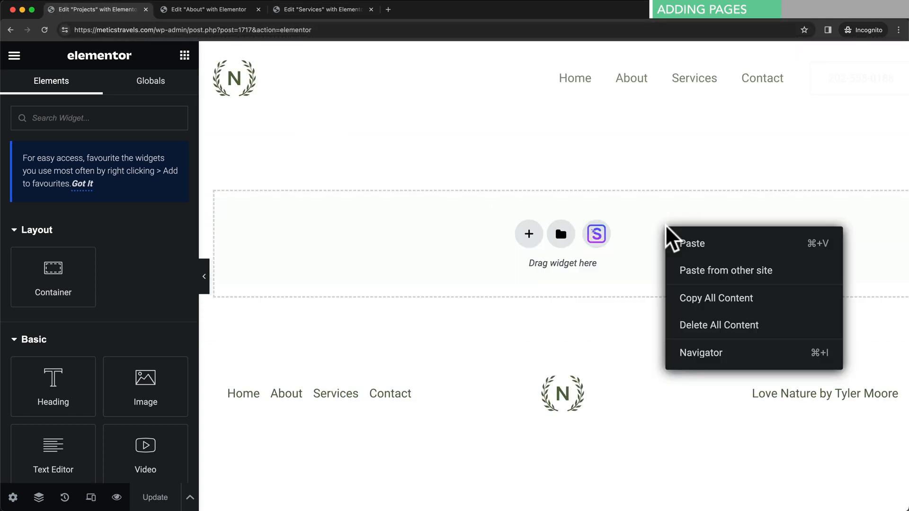
click(690, 241)
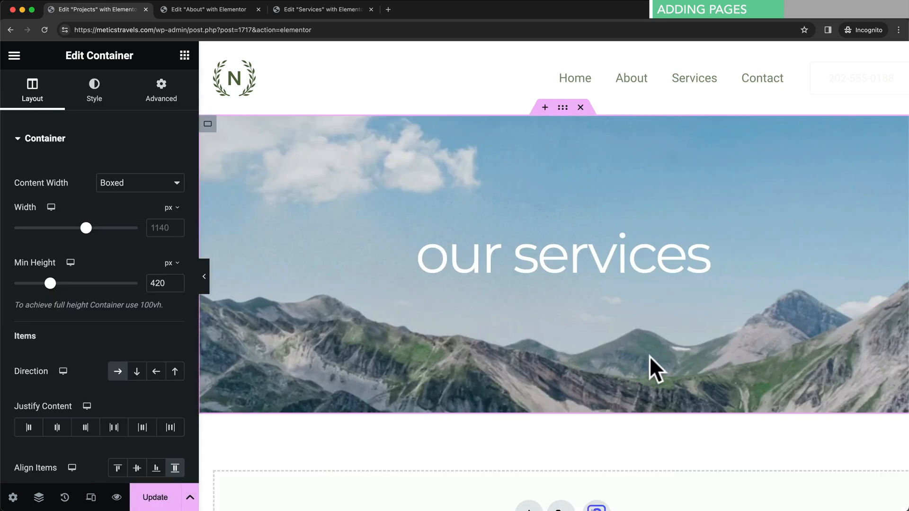
- Change the pasted hero's heading title from 'our services' to 'projects'
click(566, 253)
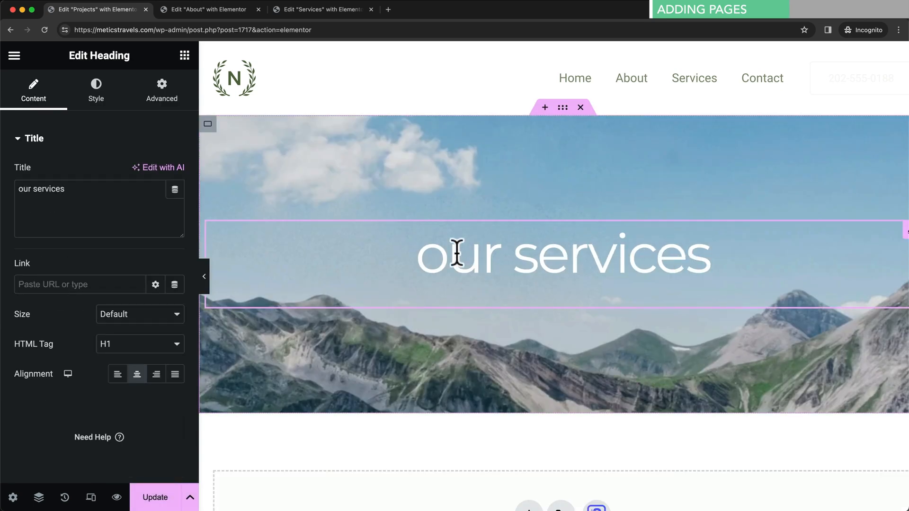
drag(21, 190, 80, 188)
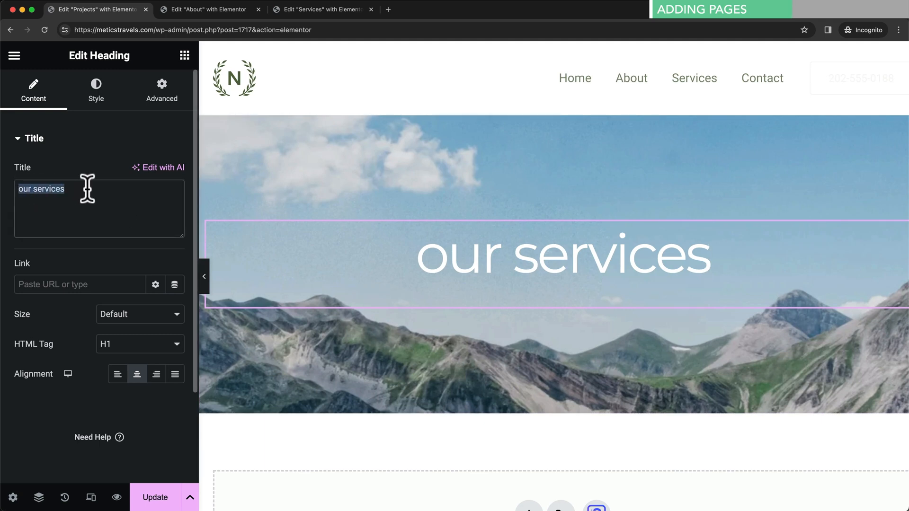
text(proe)
key(BackSpace)
text(jects)
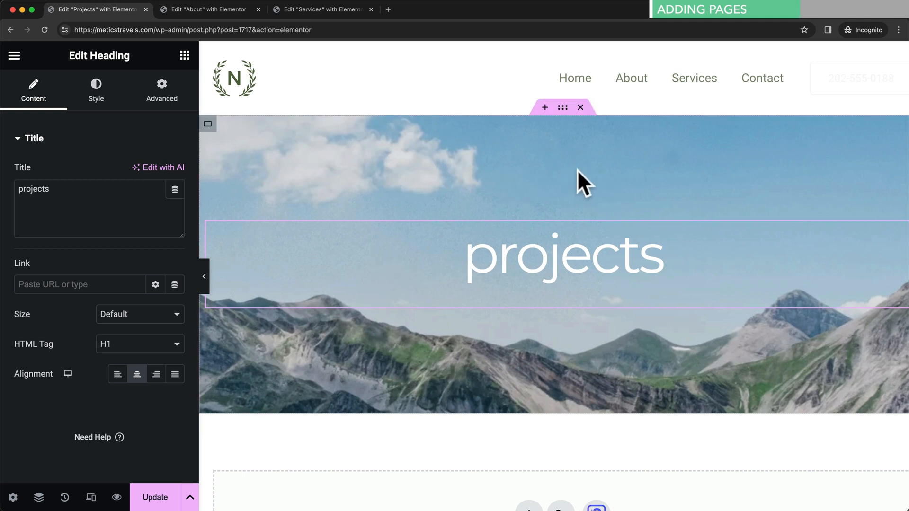
- Upload projects.jpg and set it as the hero container's background image
click(563, 110)
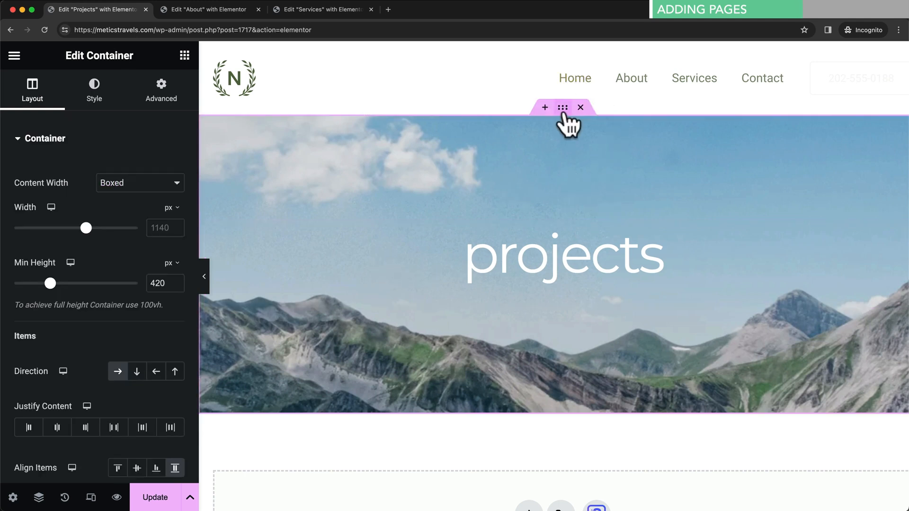
click(101, 106)
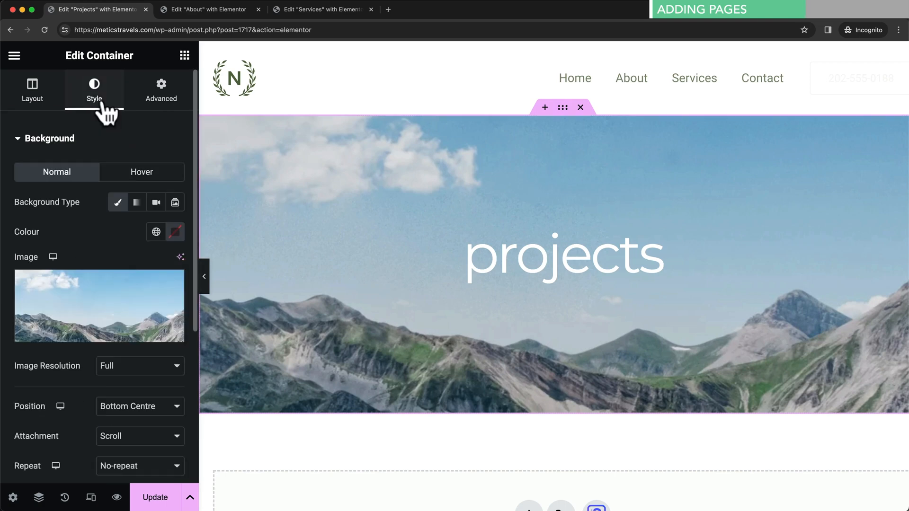
click(103, 337)
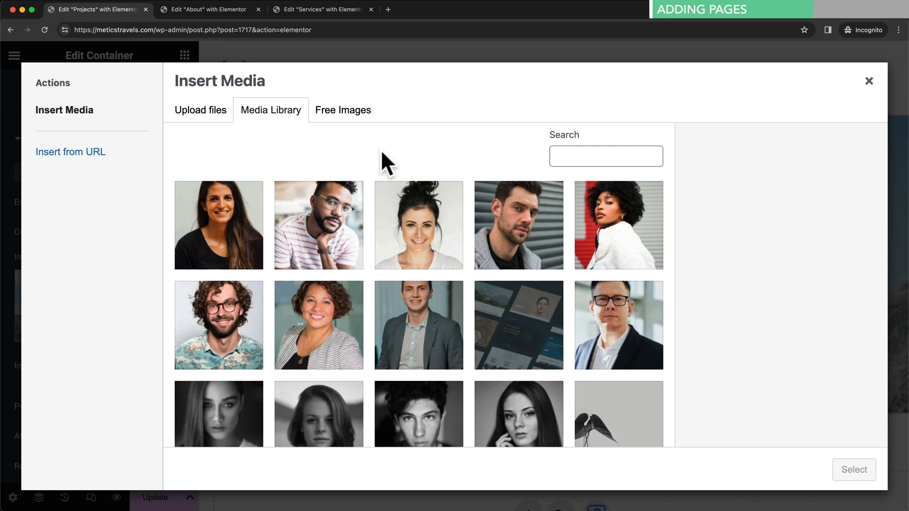
click(202, 118)
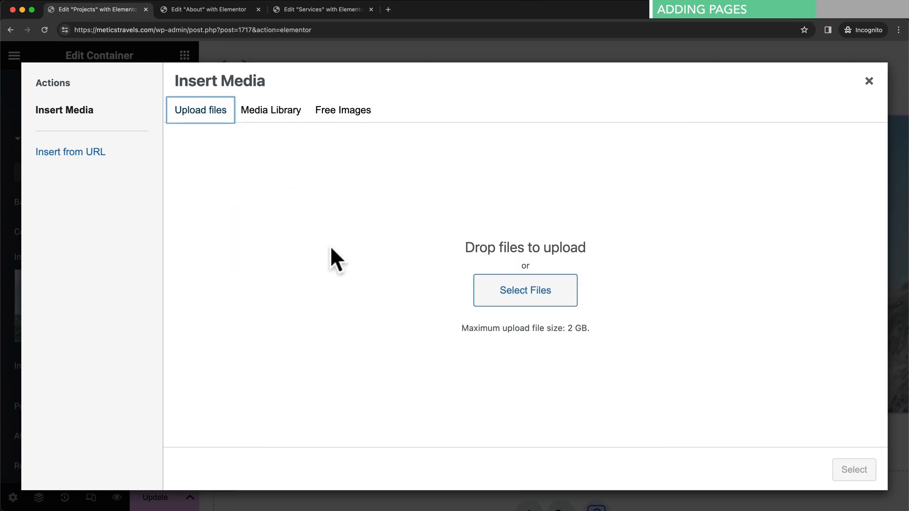
drag(535, 506, 518, 290)
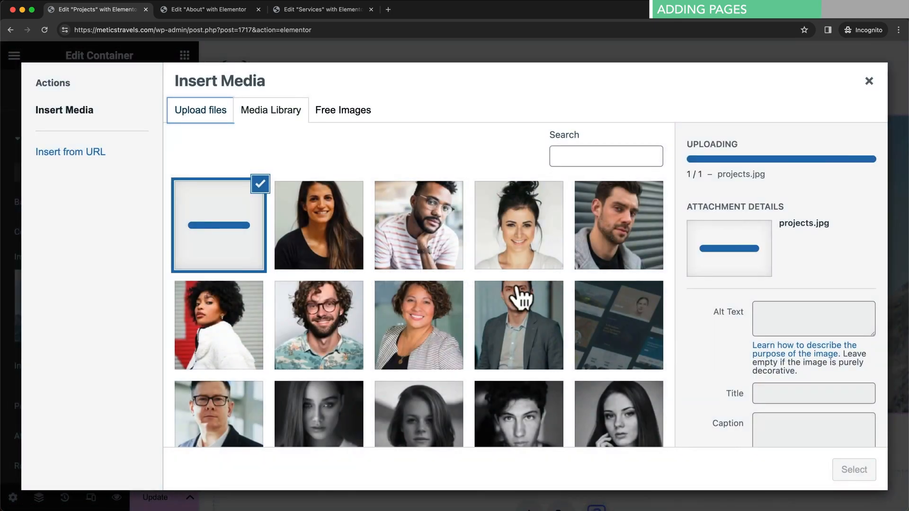
click(851, 473)
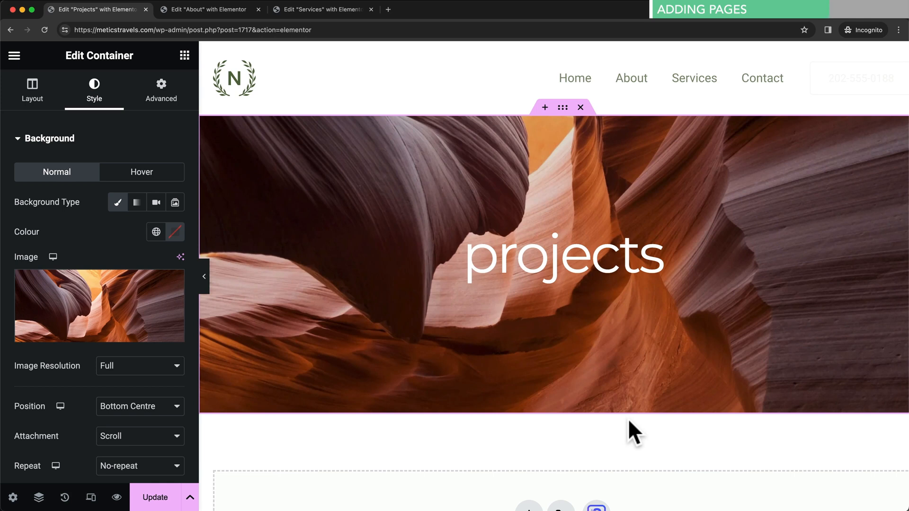
- Copy the About page's three Product cards container and paste it below the Projects hero
click(231, 12)
scroll(611, 341, down, 1)
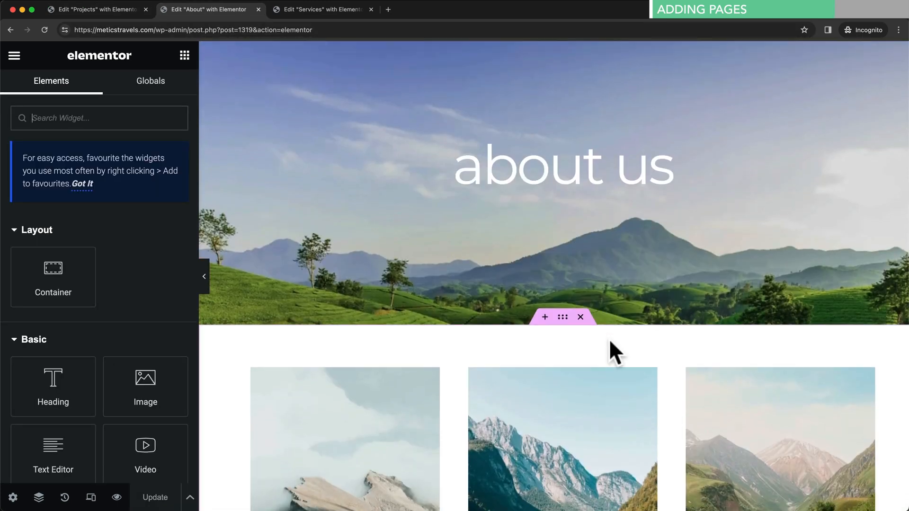
scroll(608, 338, down, 4)
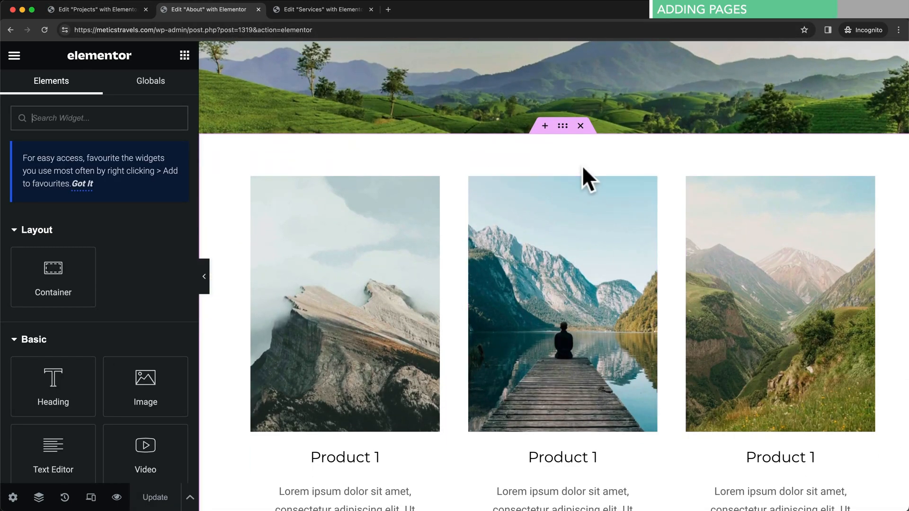
right_click(562, 127)
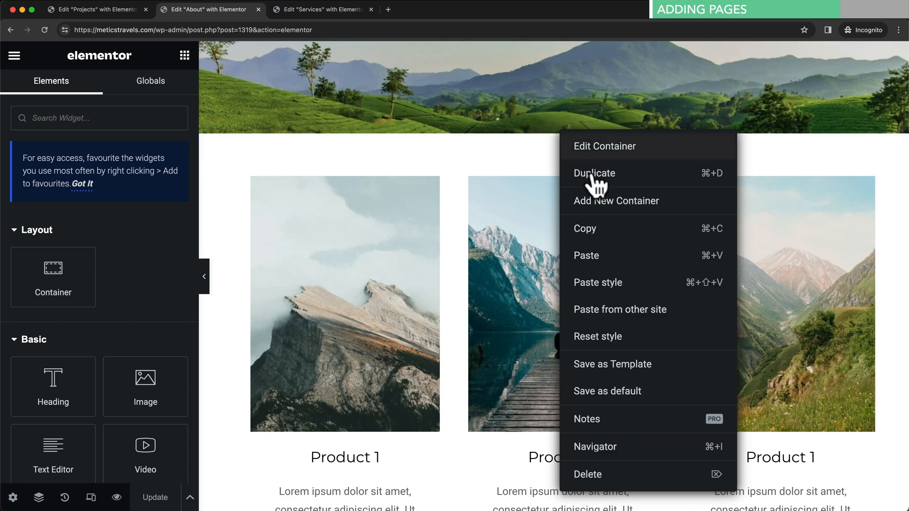
click(600, 229)
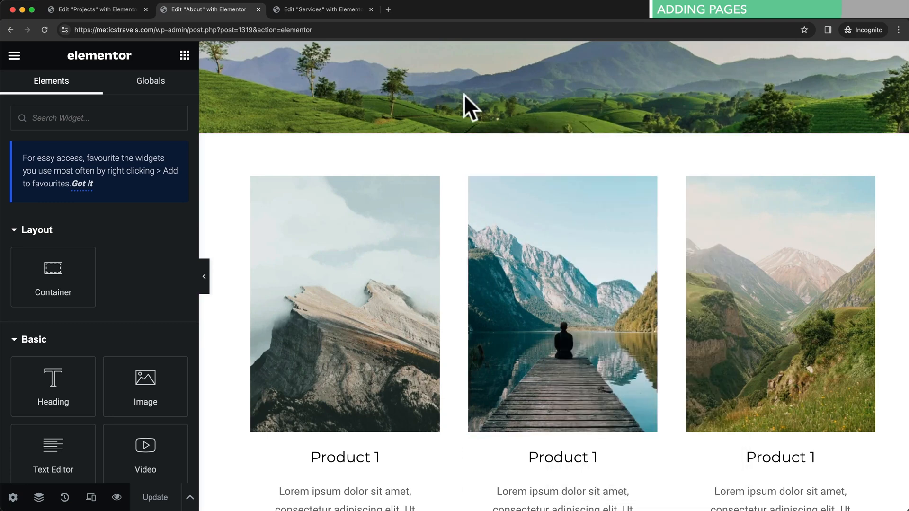
click(126, 11)
scroll(603, 384, down, 2)
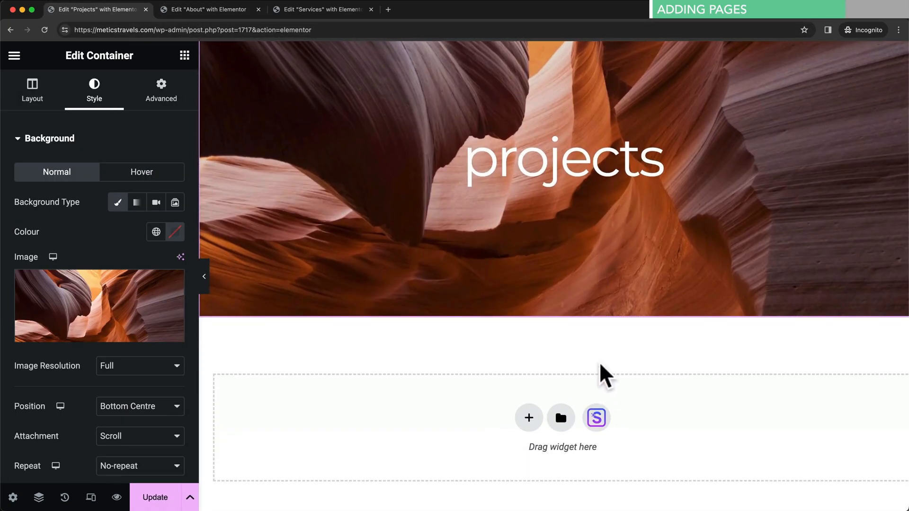
right_click(551, 388)
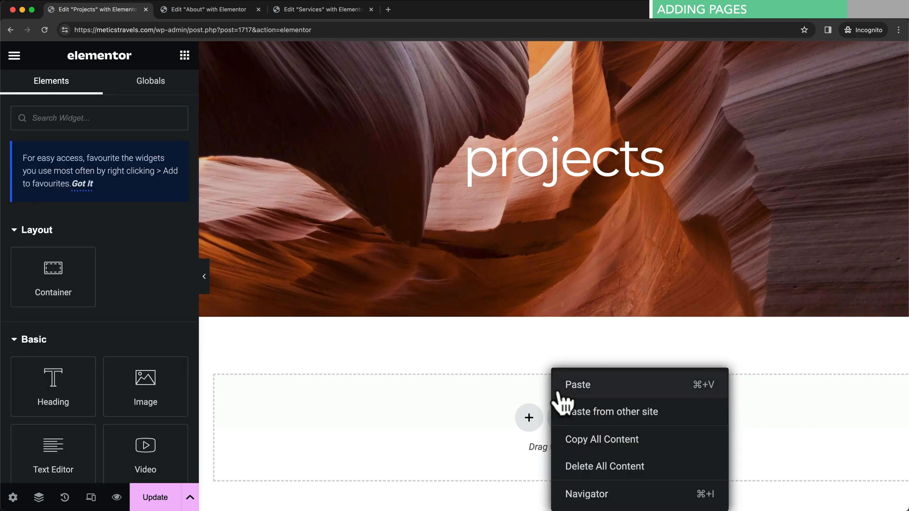
click(581, 384)
scroll(589, 387, down, 5)
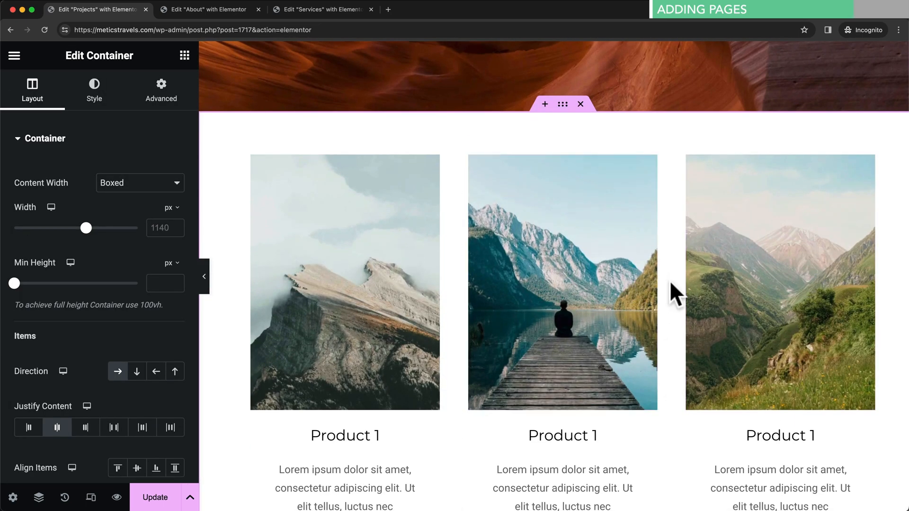
- Update the Projects page and look over it in Preview Changes
click(160, 502)
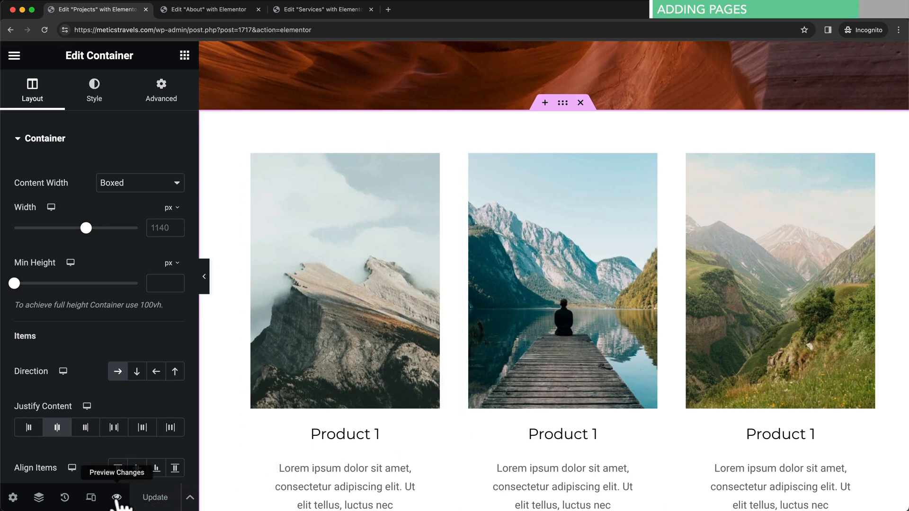
click(116, 497)
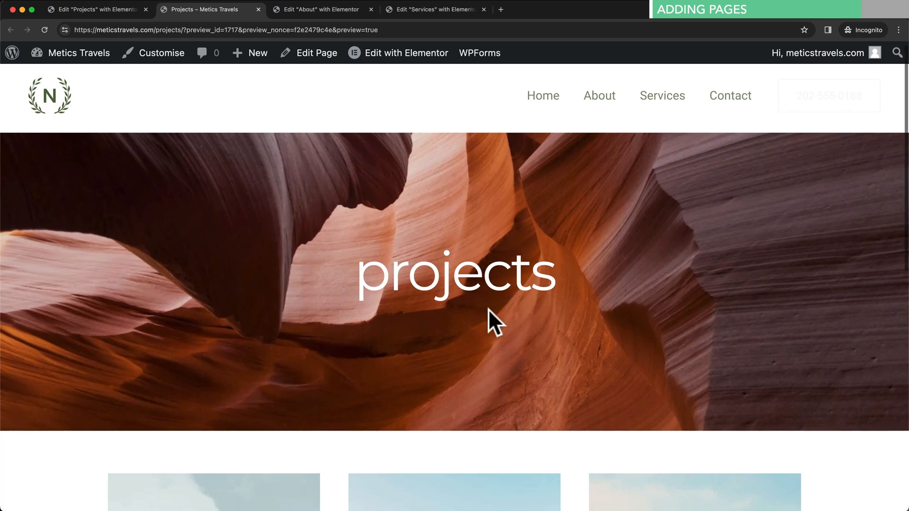
scroll(482, 313, down, 7)
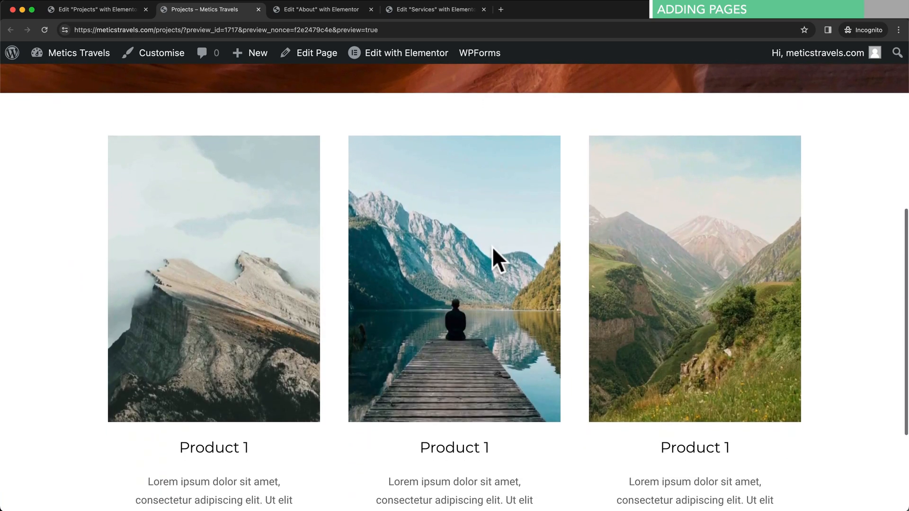
scroll(492, 246, up, 7)
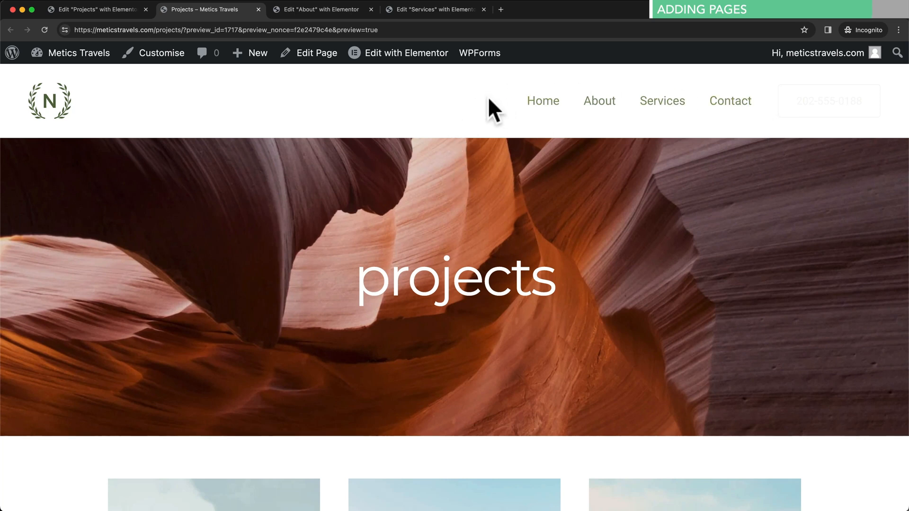
- Set Astra's Transparent Header to Enabled for Projects, update the page, and view it live
click(316, 53)
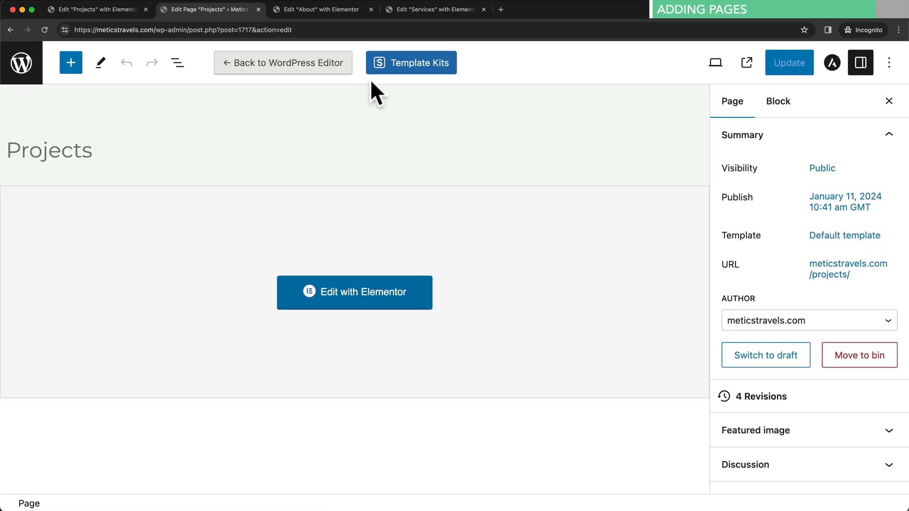
click(832, 66)
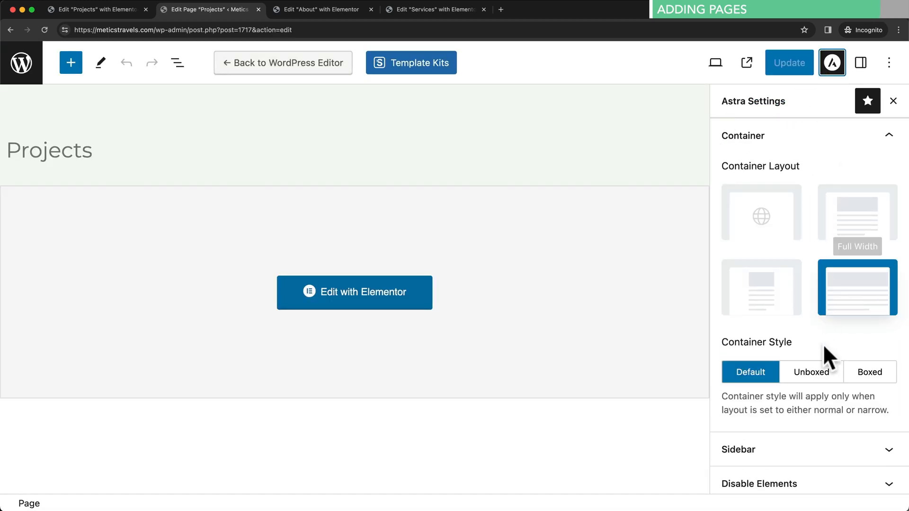
scroll(822, 398, down, 3)
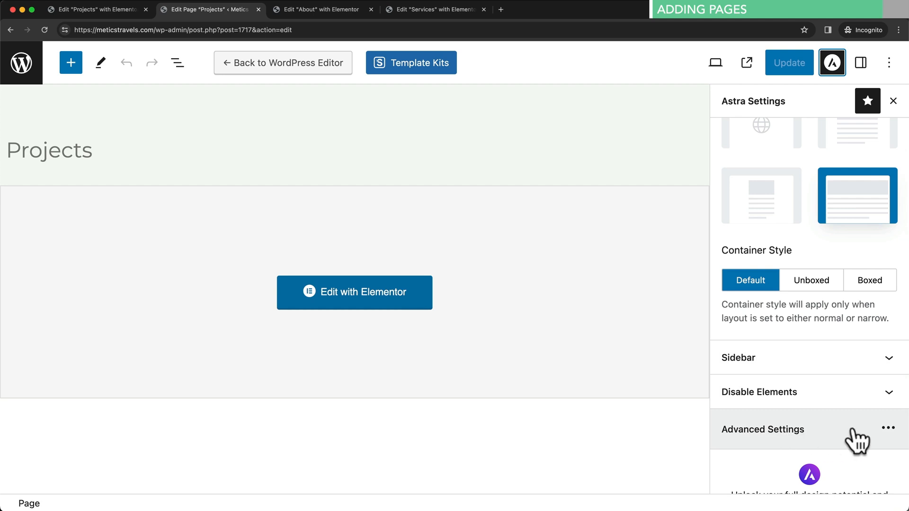
click(862, 426)
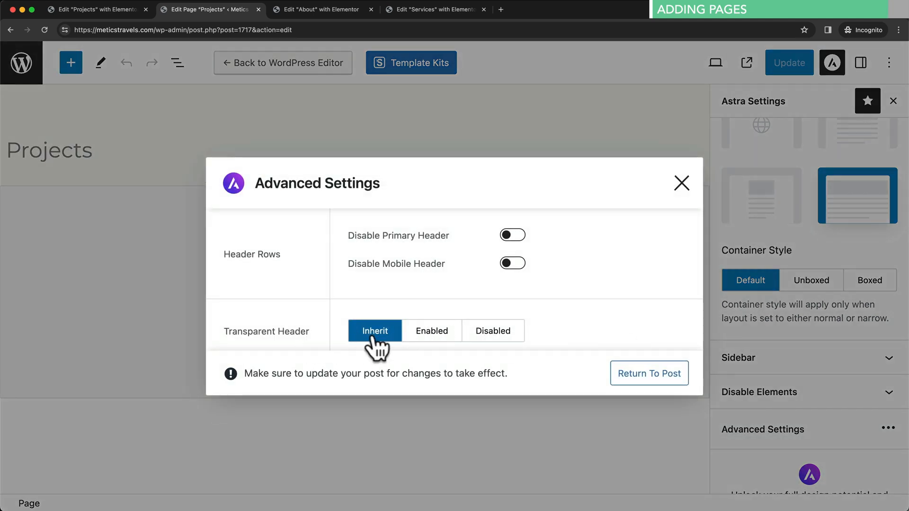
click(446, 339)
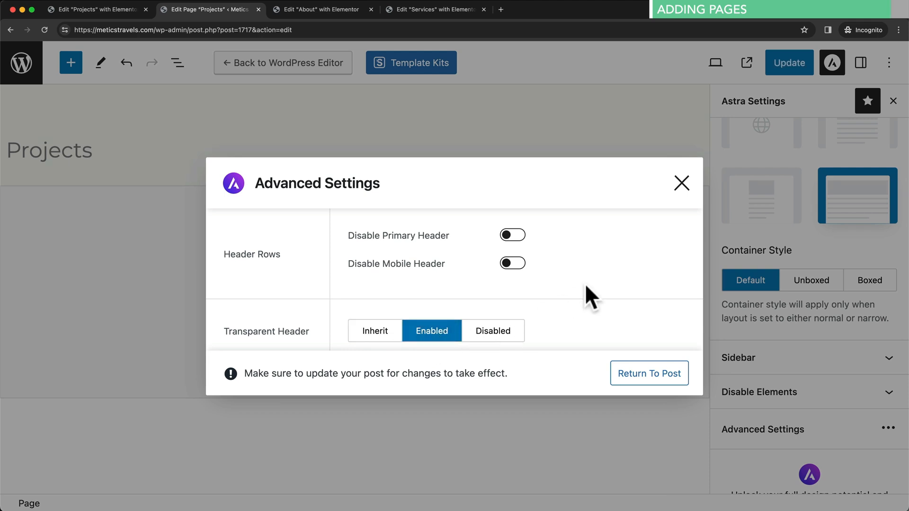
click(683, 186)
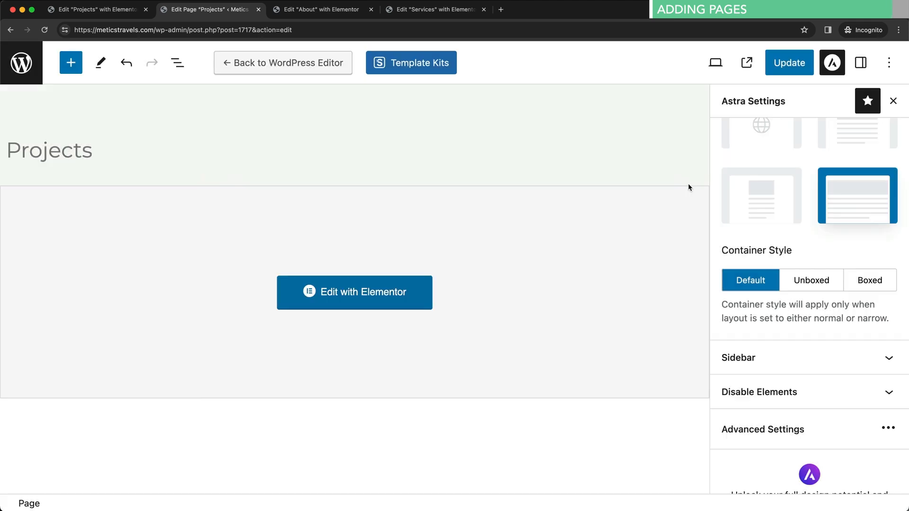
click(789, 64)
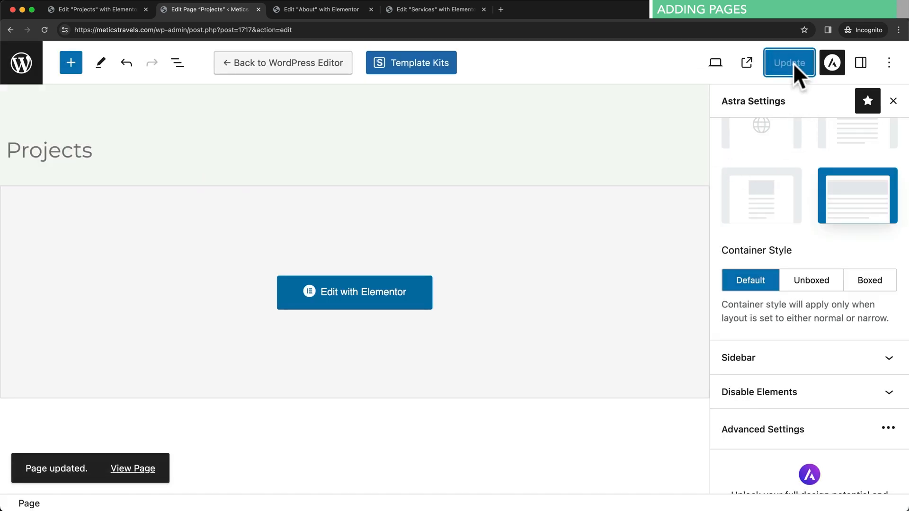
click(747, 65)
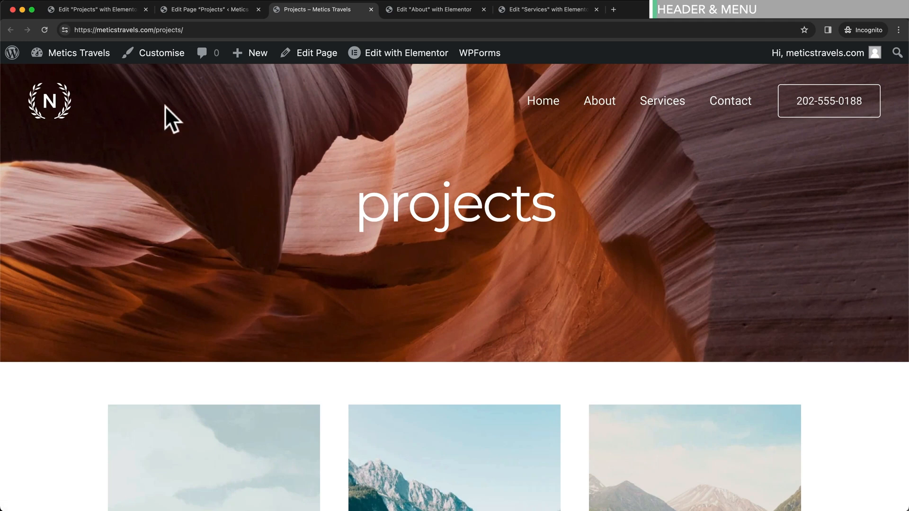
- Switch from the live Projects page to the admin Dashboard through the admin bar
click(70, 58)
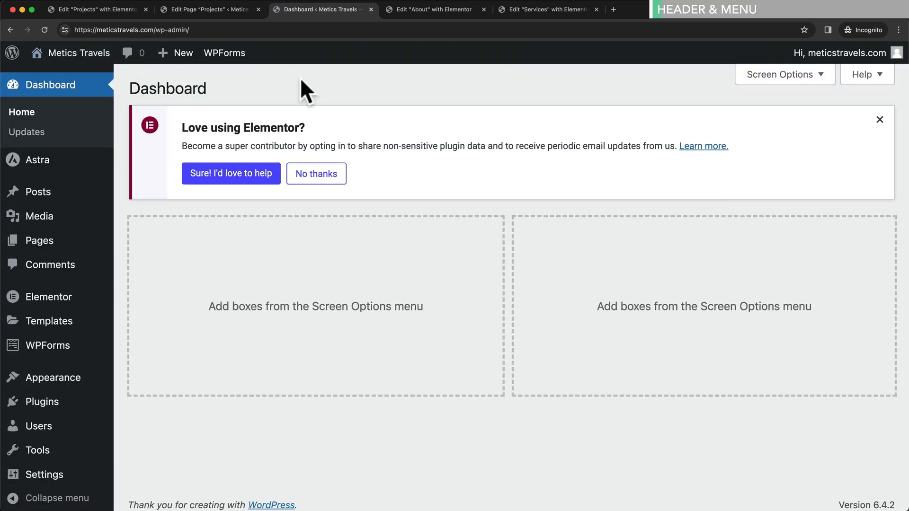
- Add the Projects page to the Main Menu, drag it right below About, and save
mouse_move(81, 388)
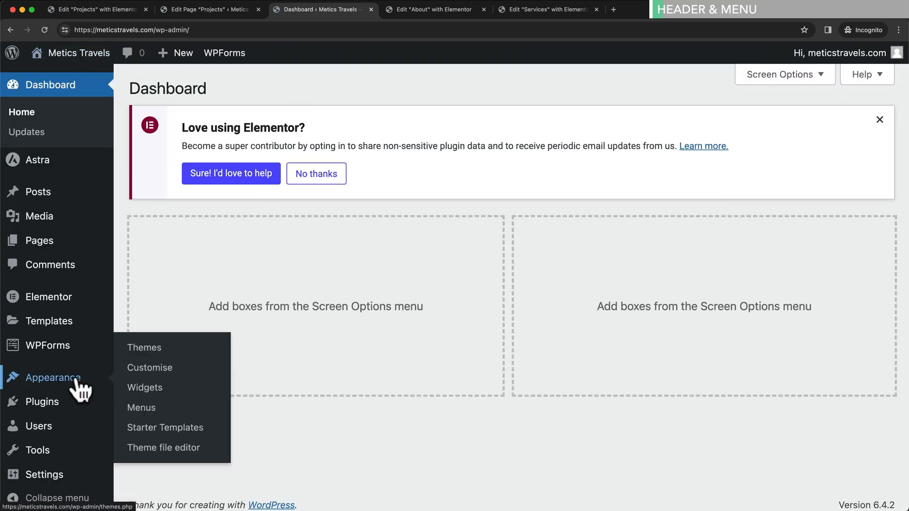
click(149, 407)
scroll(149, 404, down, 5)
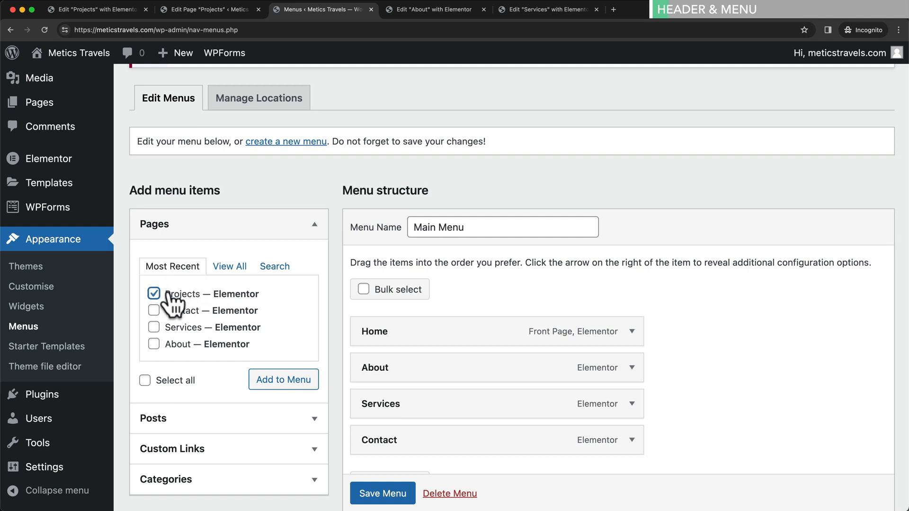
click(291, 387)
scroll(677, 374, down, 2)
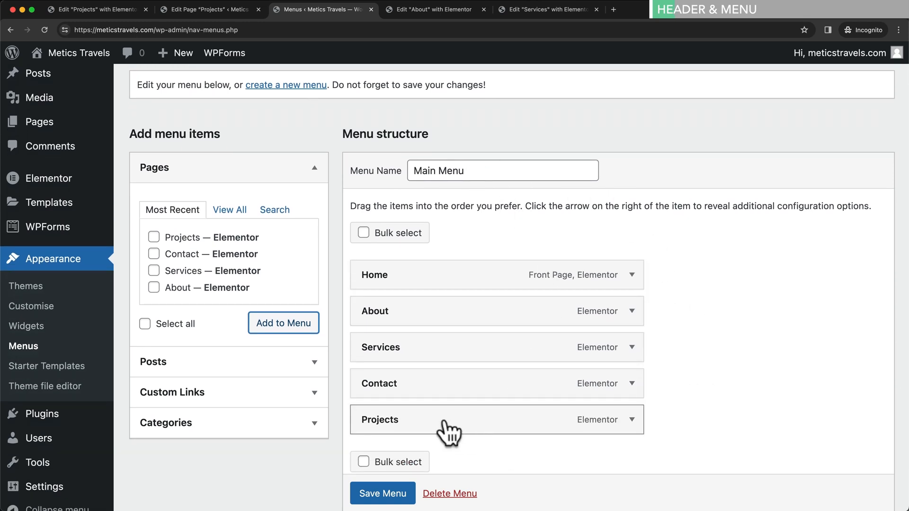
drag(387, 424, 392, 366)
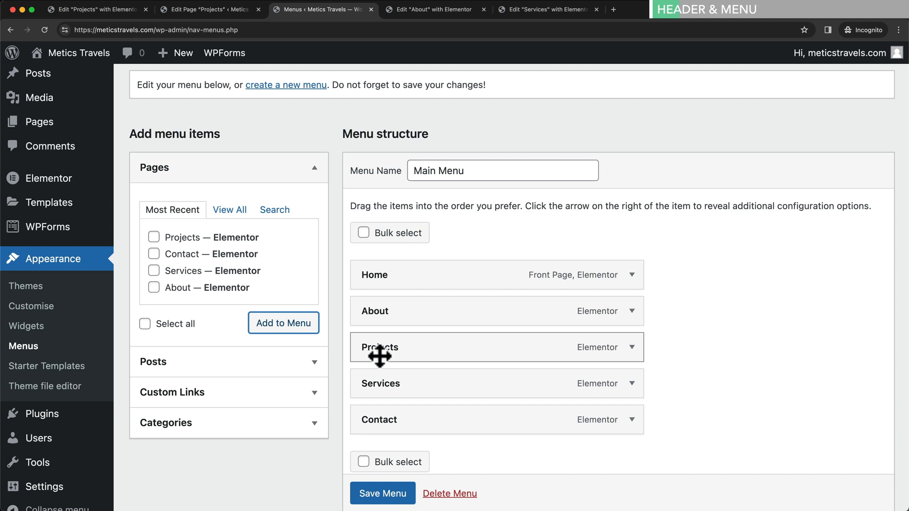
click(402, 495)
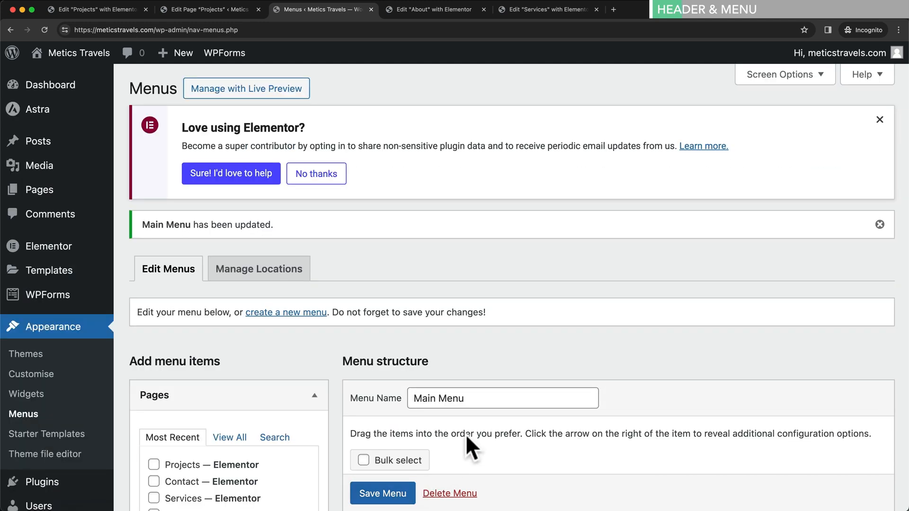
- Load meticstravels.com/about/ in a new tab to confirm Projects appears in the header menu, then return to Menus
click(616, 8)
text(https://meticstravels.com/about/)
key(Return)
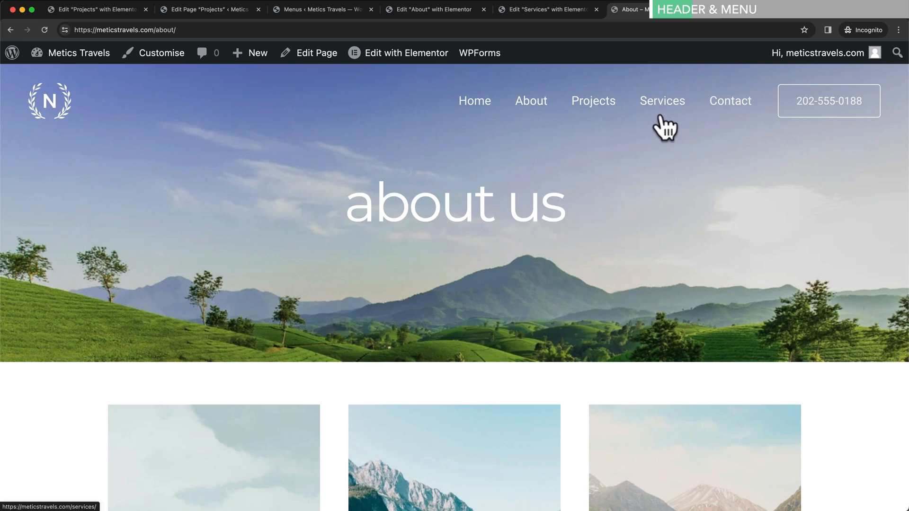
click(343, 10)
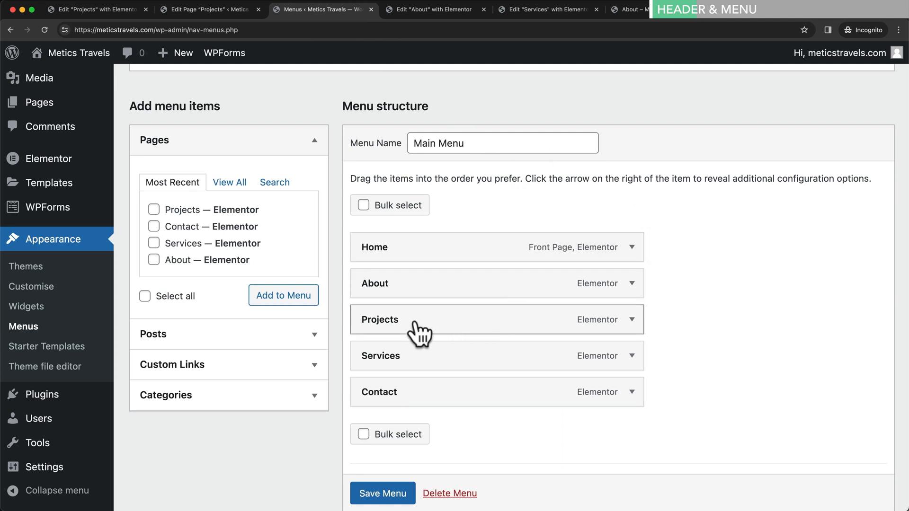
- Nest Projects under Services in the Main Menu, save it, and check the Services dropdown on the live About page
drag(391, 327, 431, 361)
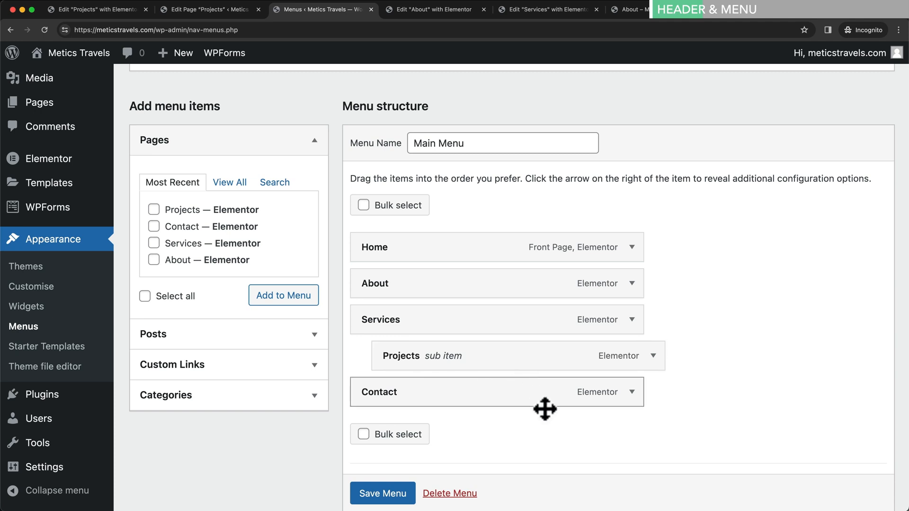
click(398, 495)
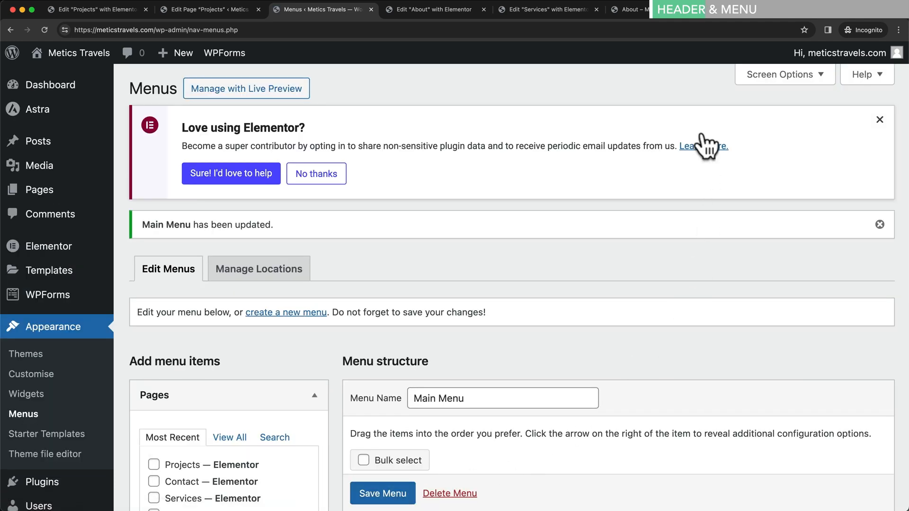
click(663, 13)
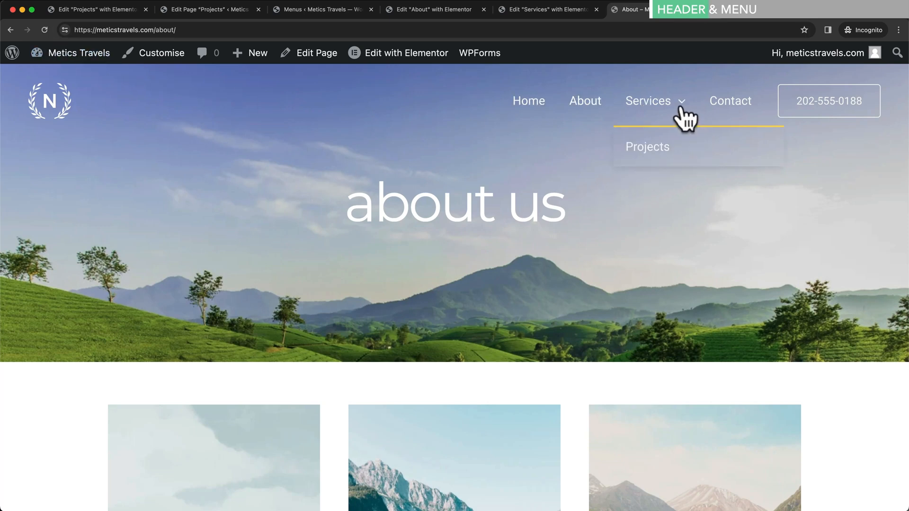
mouse_move(661, 114)
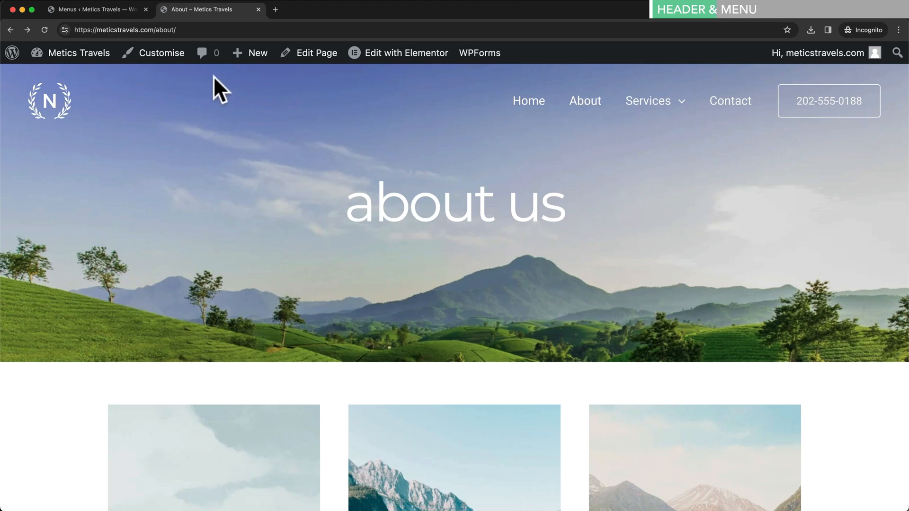
- Remove the Home item from the Main Menu, save, and reload the About page to confirm it's gone
click(125, 11)
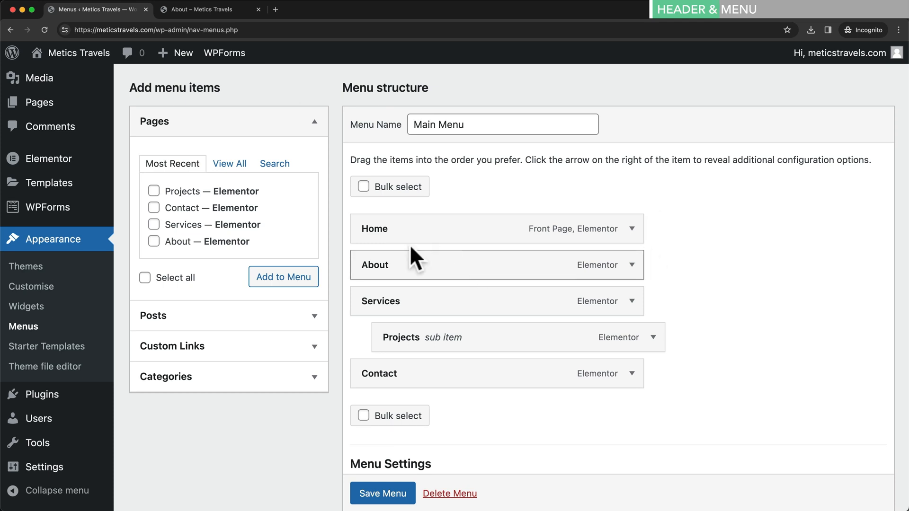
click(631, 229)
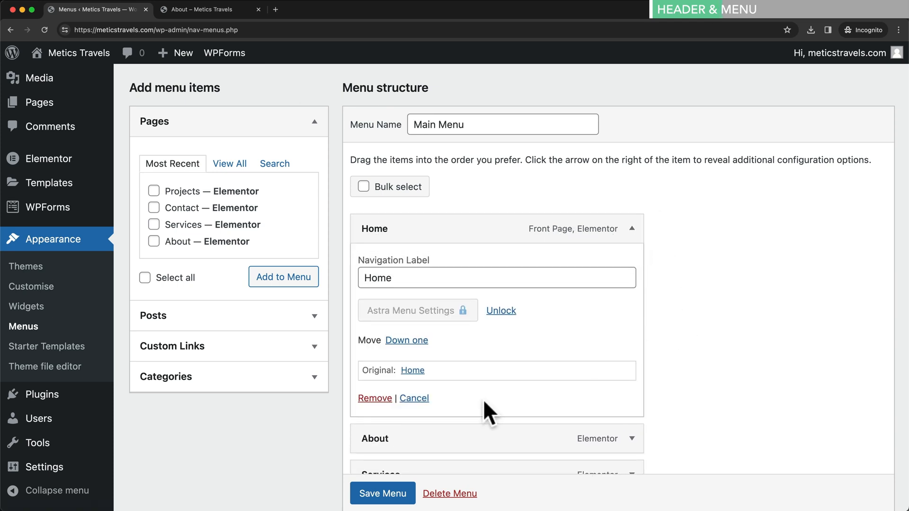
click(374, 398)
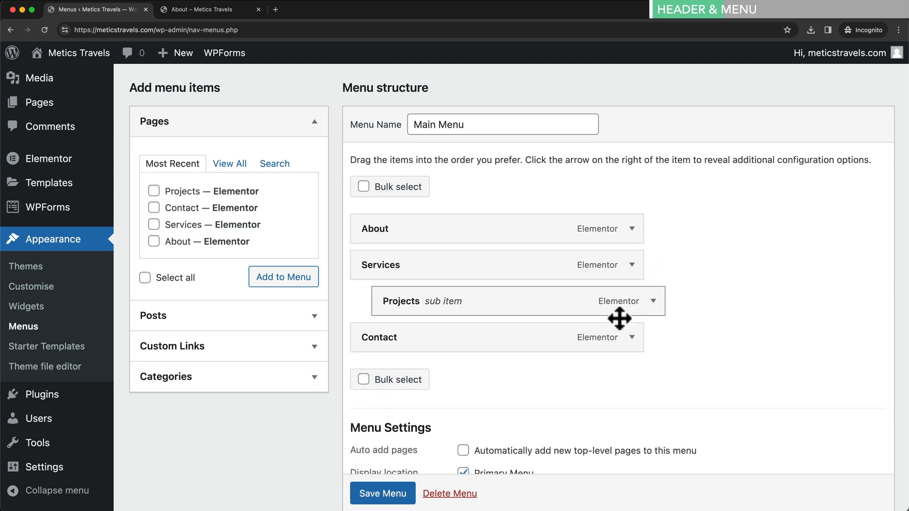
click(389, 495)
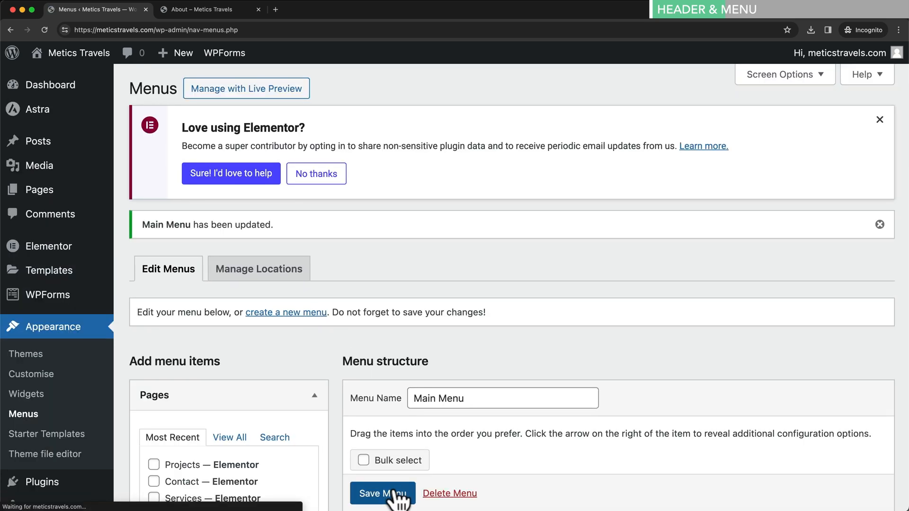
click(230, 9)
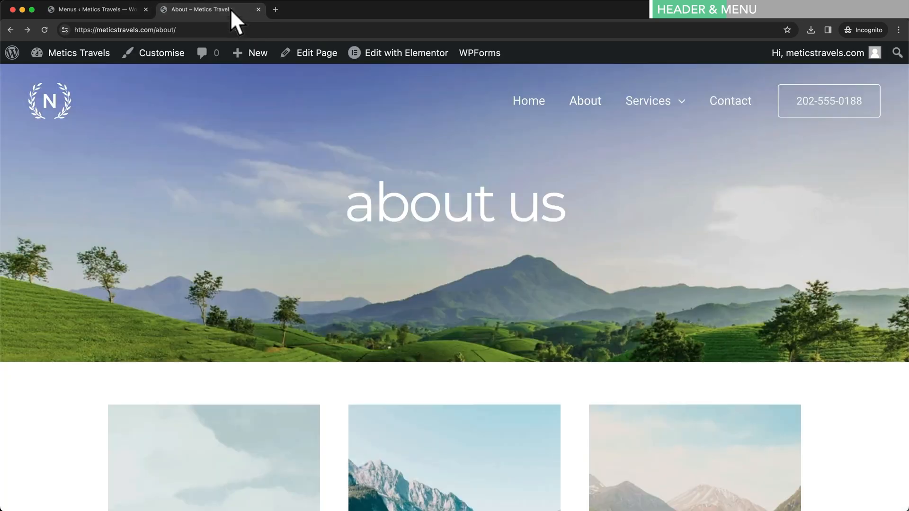
click(45, 31)
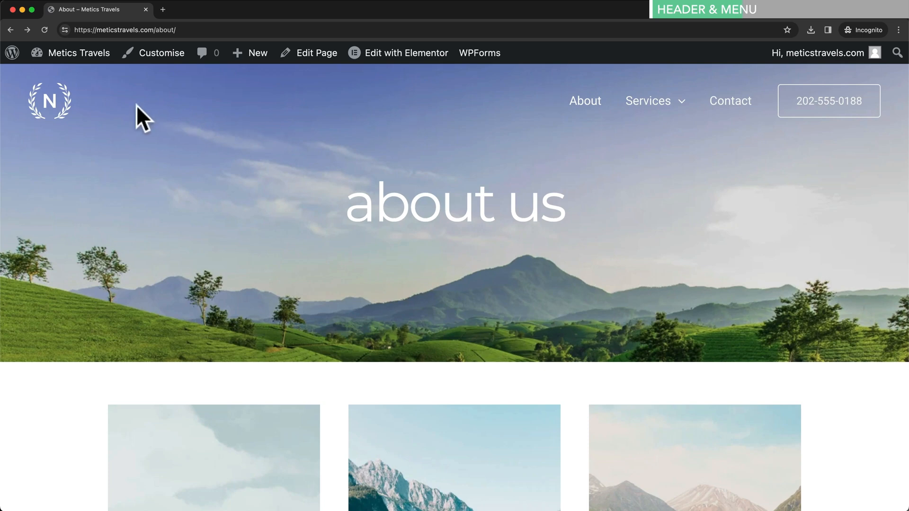
- In the Header Builder's Site Title & Logo, replace the logo with uploaded logo.png, skipping cropping
click(174, 63)
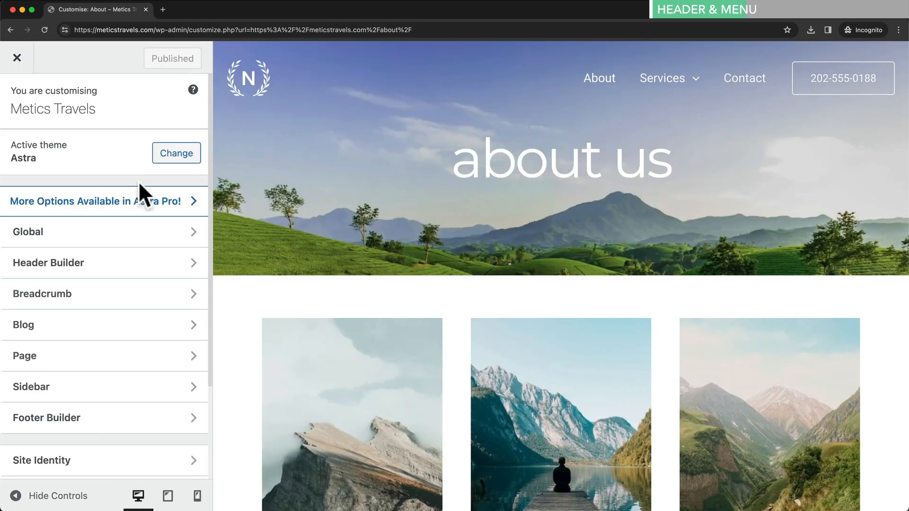
click(159, 270)
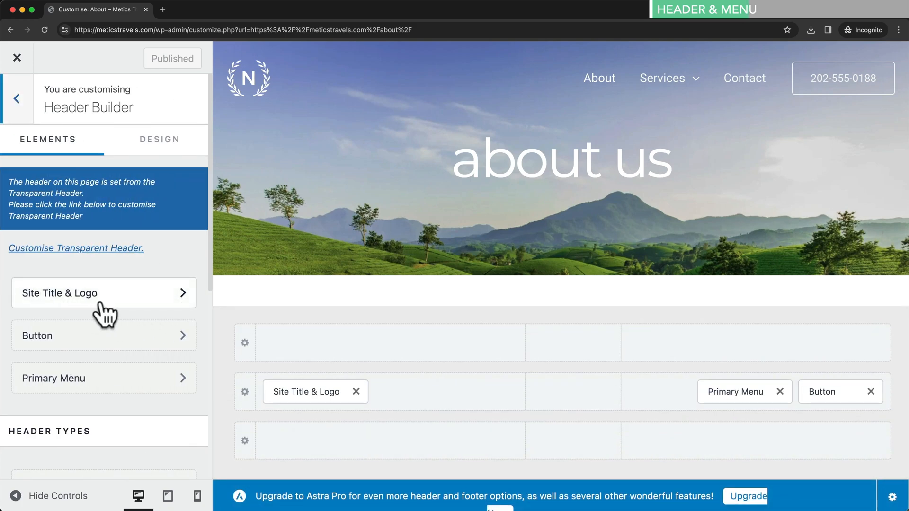
click(125, 299)
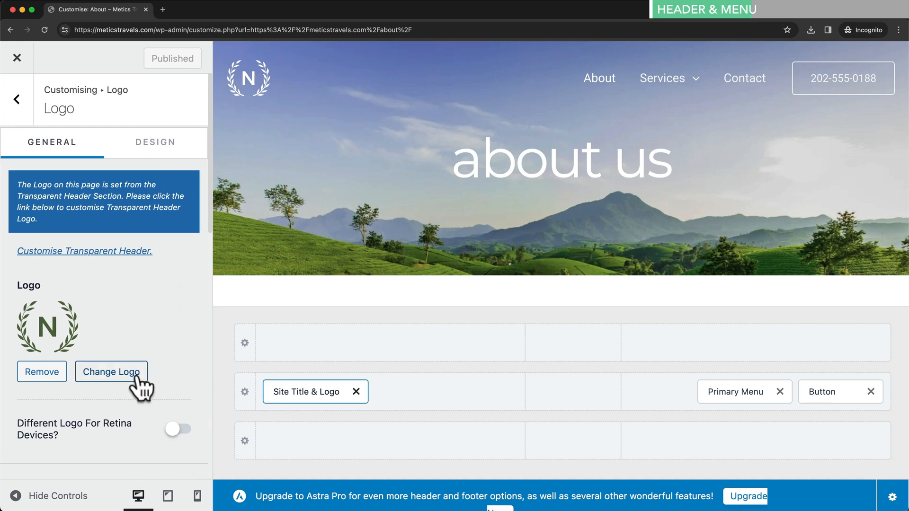
click(112, 372)
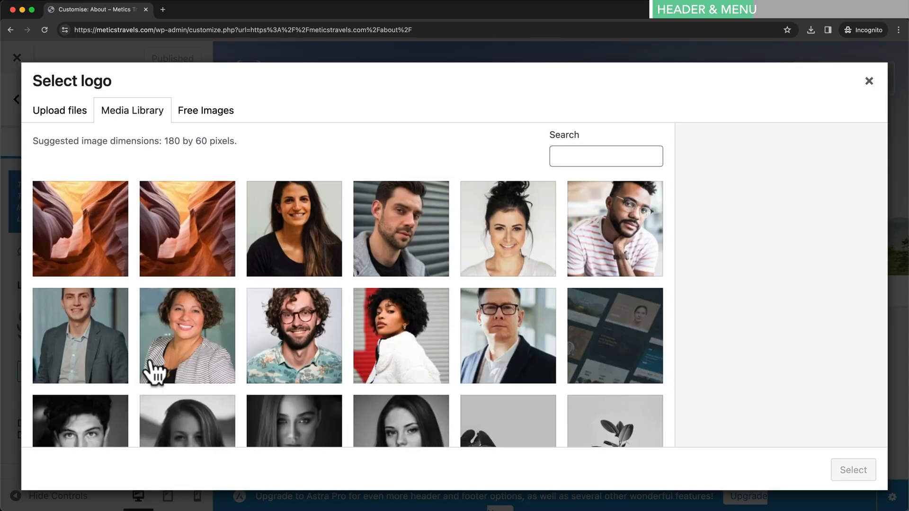
click(90, 118)
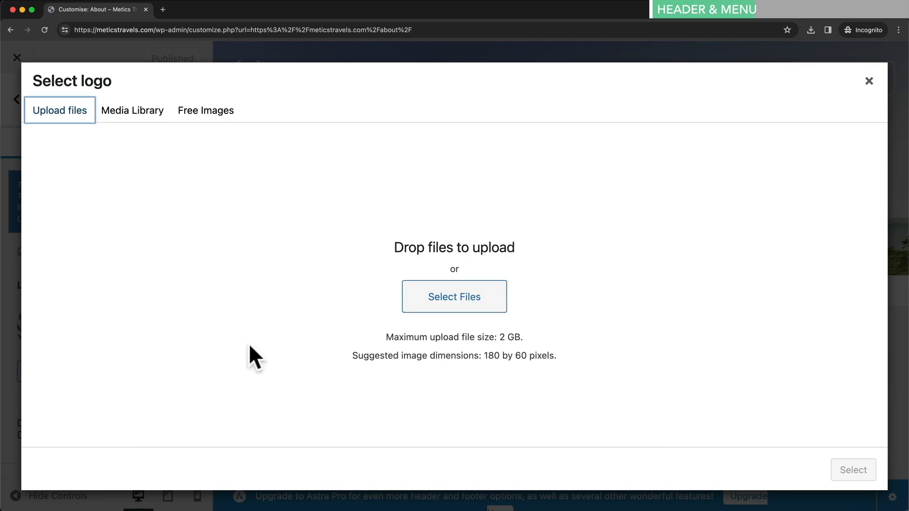
drag(442, 509, 455, 295)
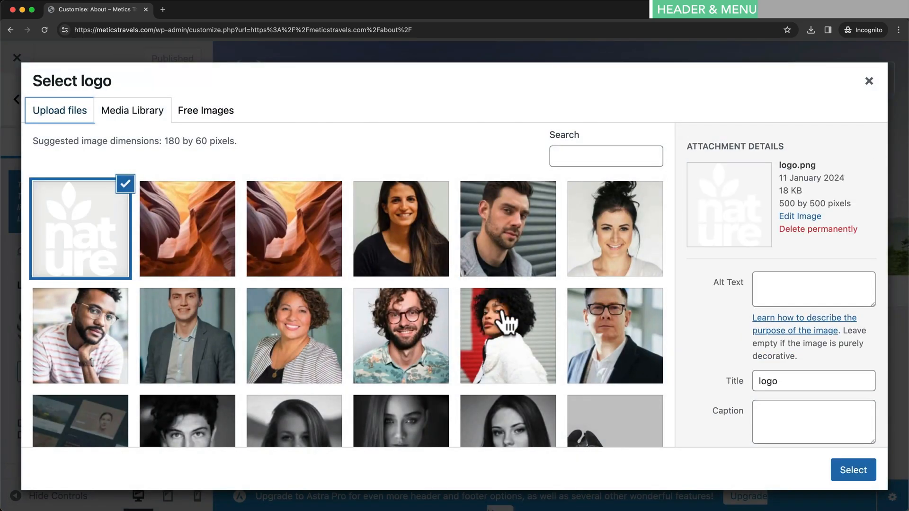
click(833, 460)
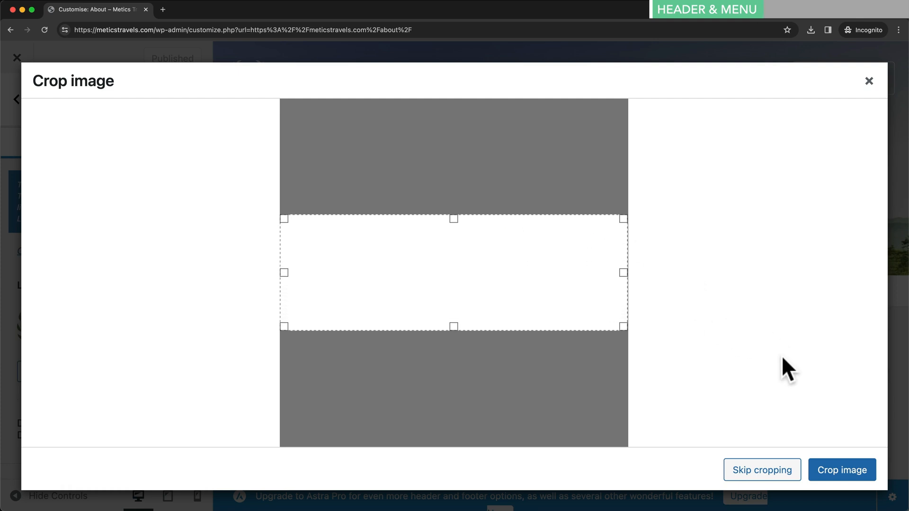
click(757, 477)
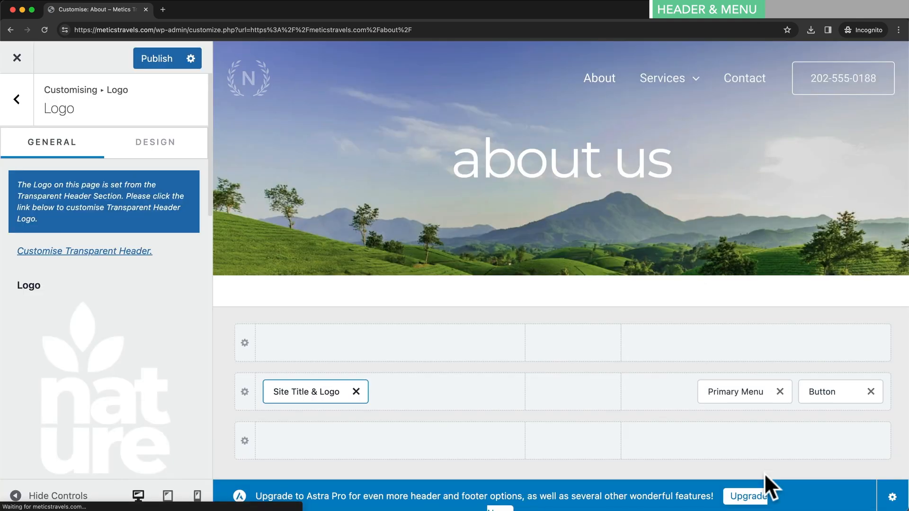
- Reduce the header Logo Width to 50 px
mouse_move(262, 107)
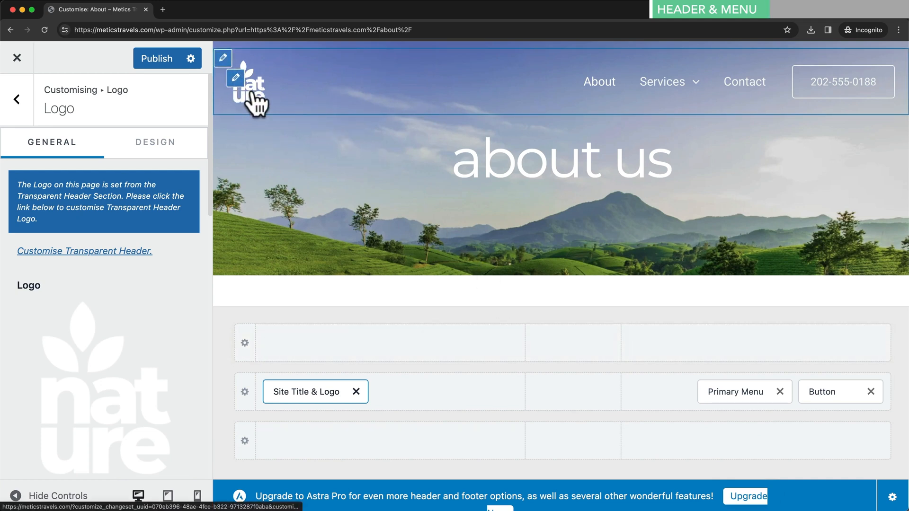
scroll(142, 312, down, 6)
scroll(138, 303, down, 3)
drag(30, 274, 28, 275)
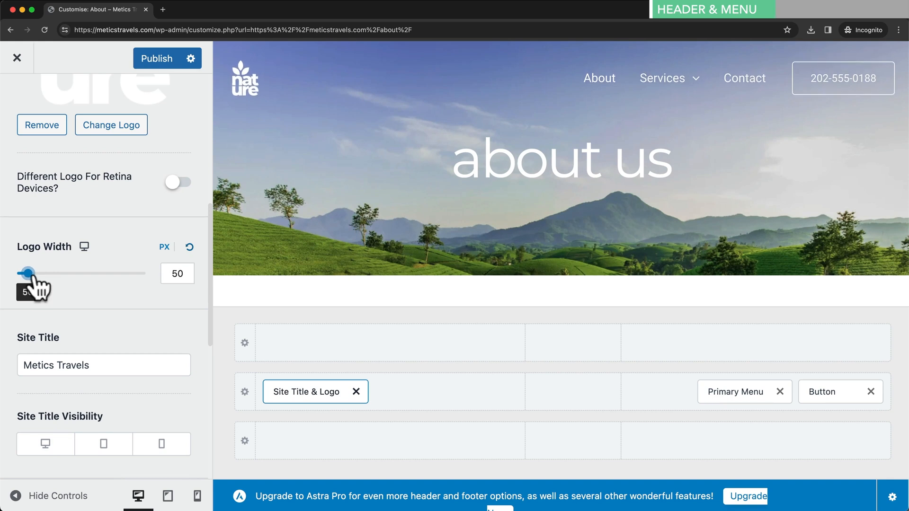
scroll(150, 293, down, 1)
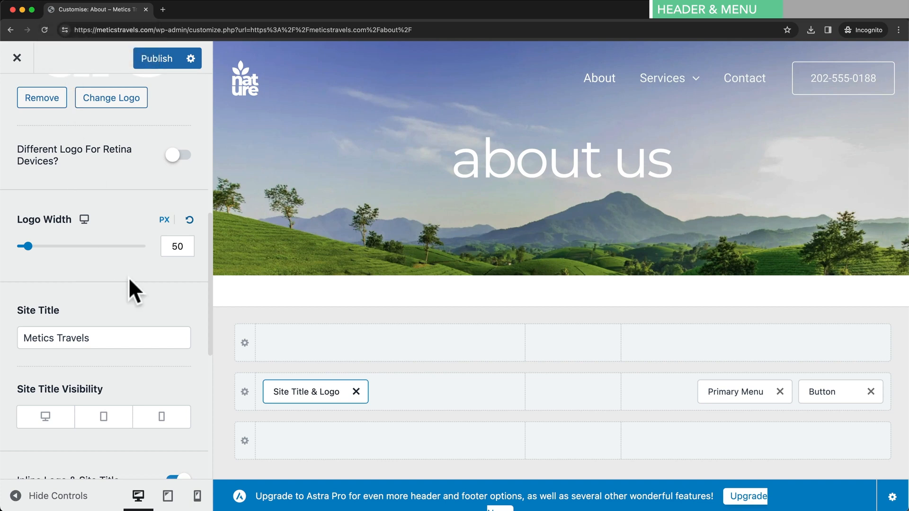
scroll(130, 286, down, 7)
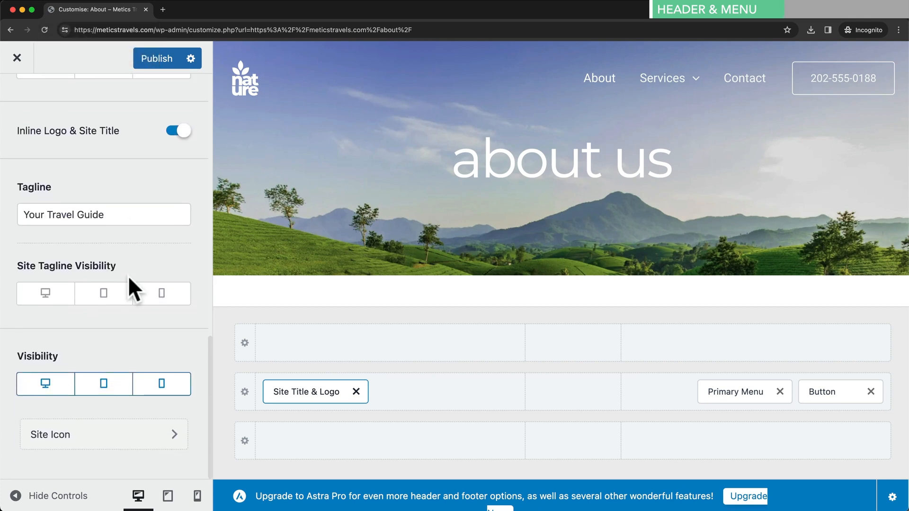
- Upload site-icon.png as the uncropped site icon, then go back to the Customizer's main panel
click(125, 447)
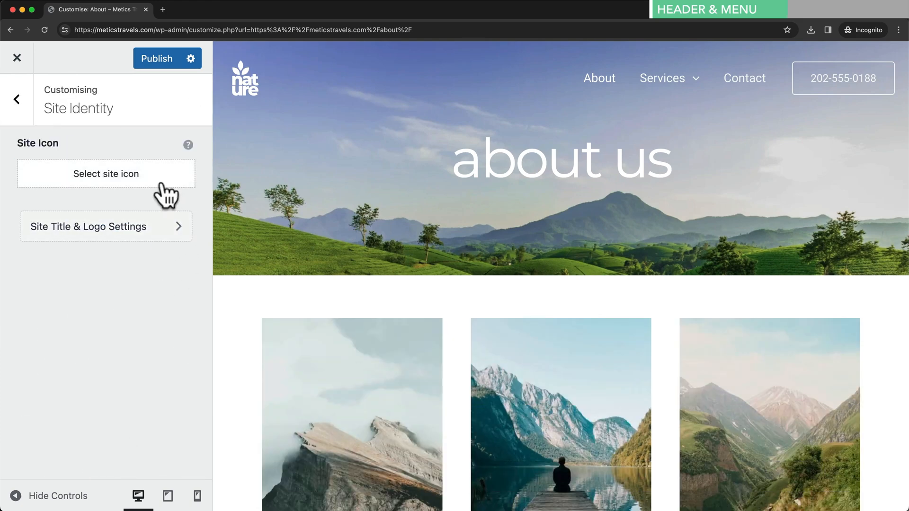
click(161, 184)
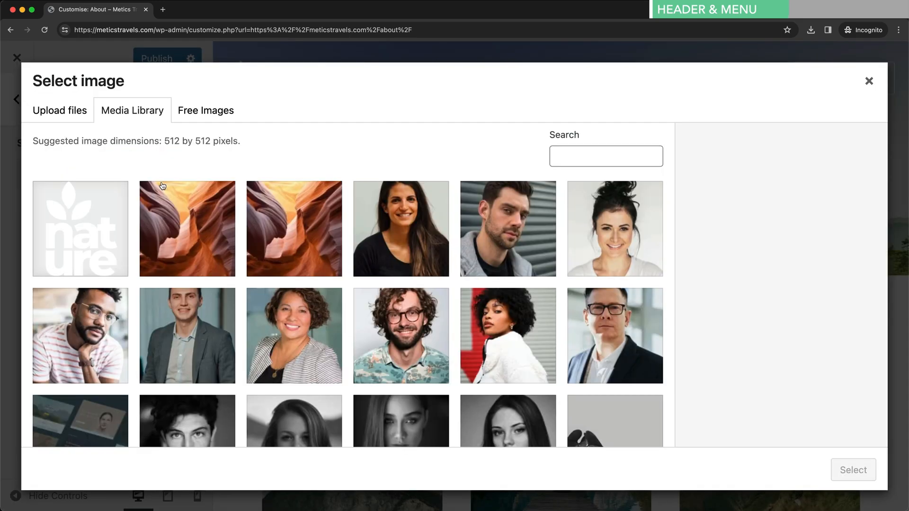
click(76, 113)
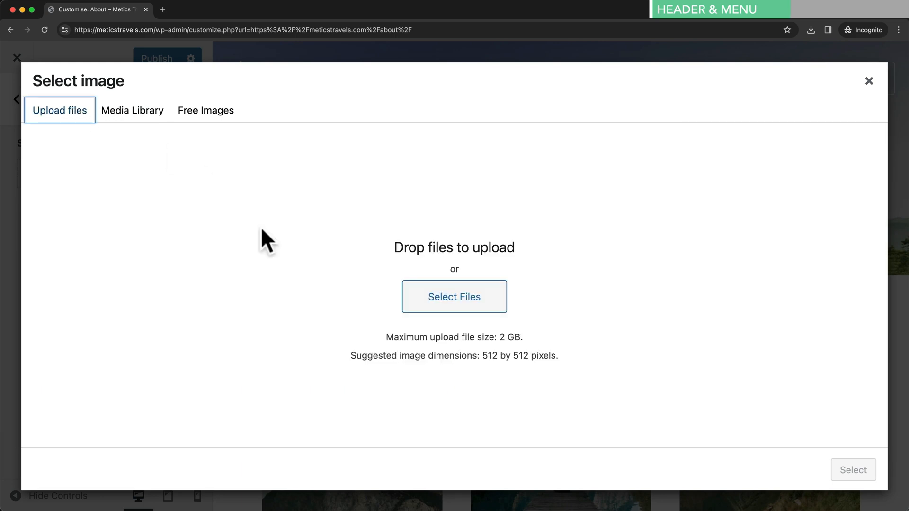
drag(503, 509, 483, 308)
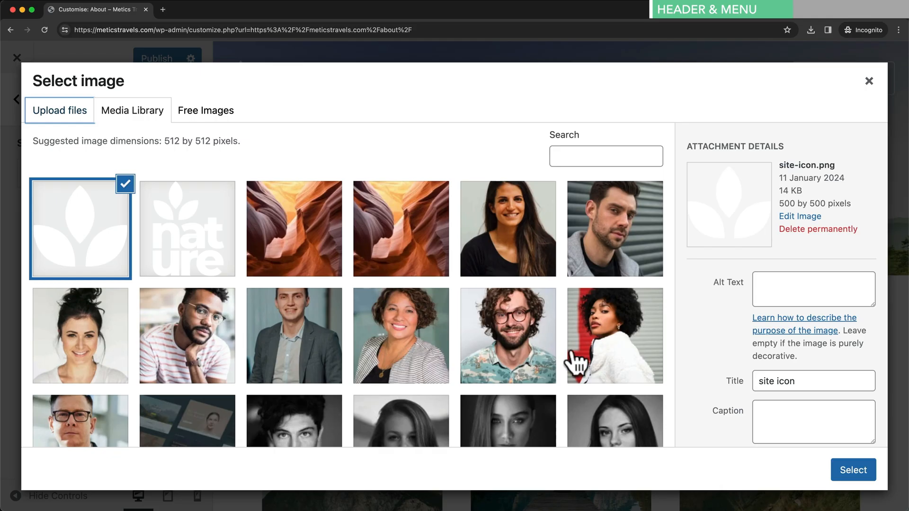
click(847, 479)
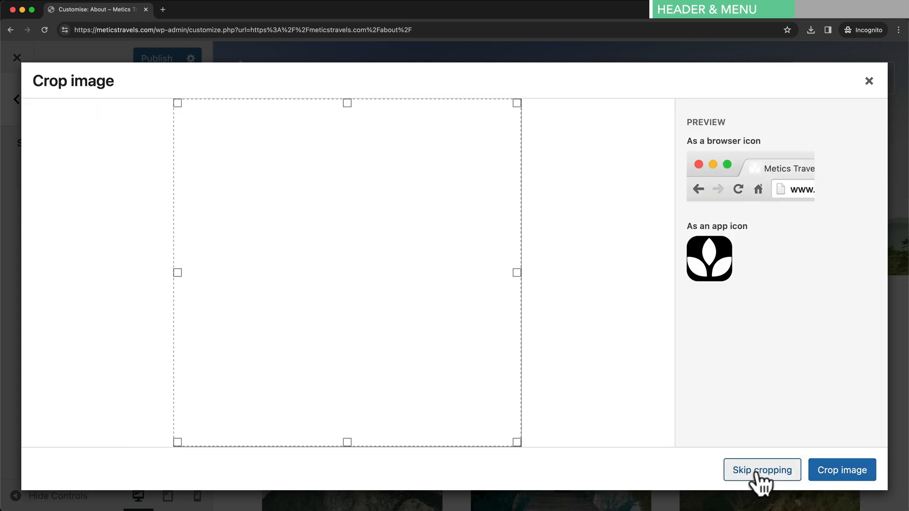
click(757, 471)
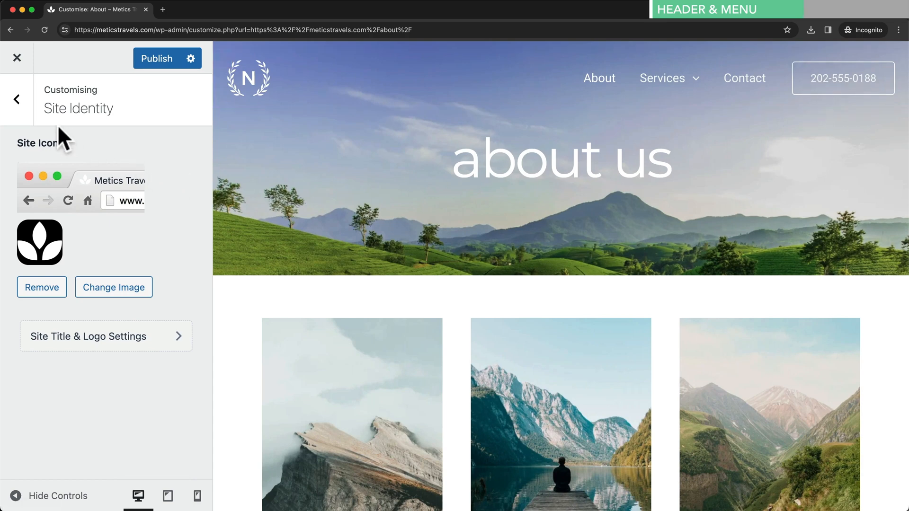
click(22, 109)
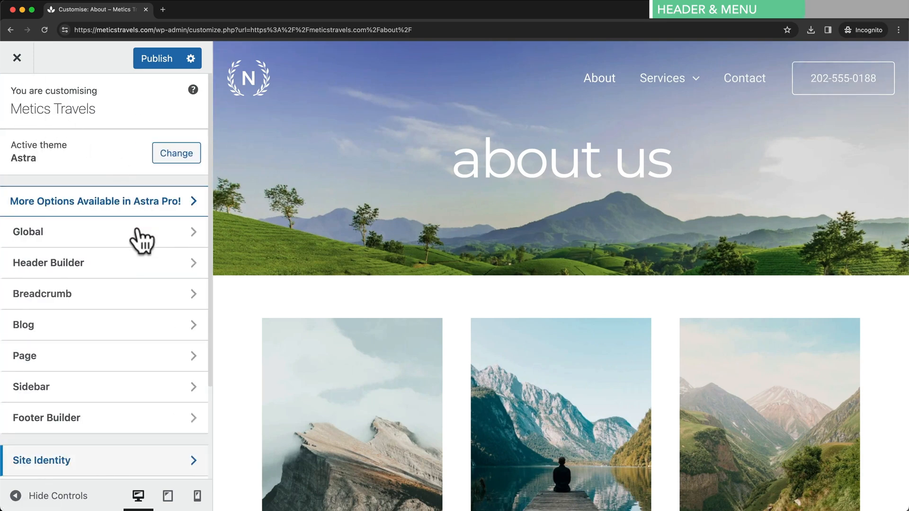
- Change the header button label from the phone number to 'Contact' with link /contact, then view its Design settings
click(132, 279)
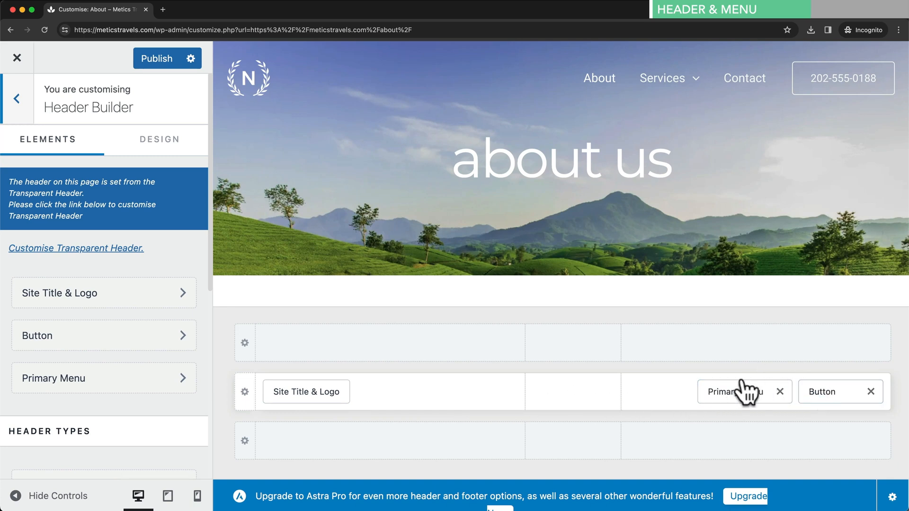
click(832, 394)
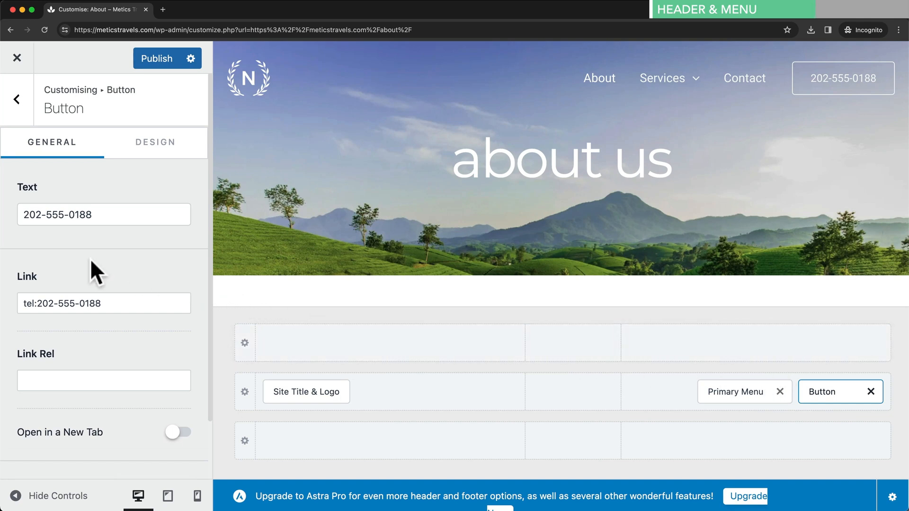
drag(22, 214, 90, 214)
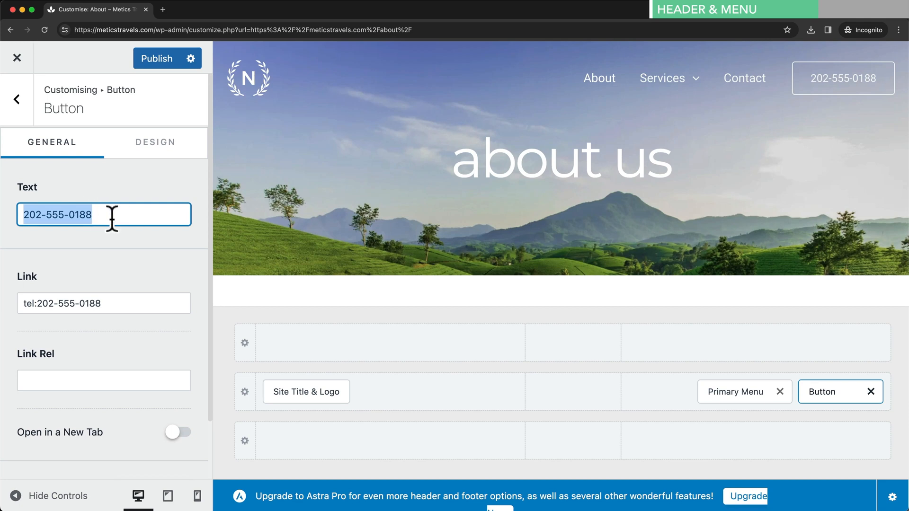
drag(28, 301, 120, 302)
drag(103, 218, 20, 214)
text(Contact)
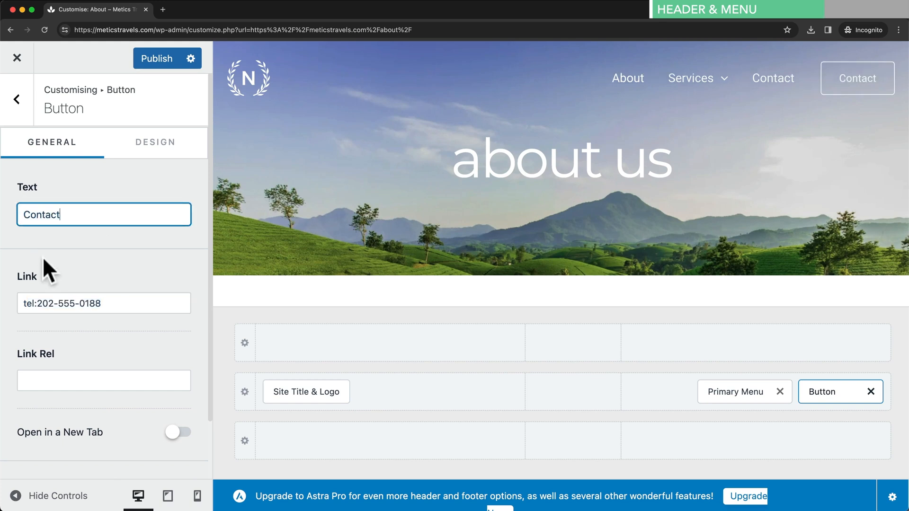
drag(24, 301, 112, 303)
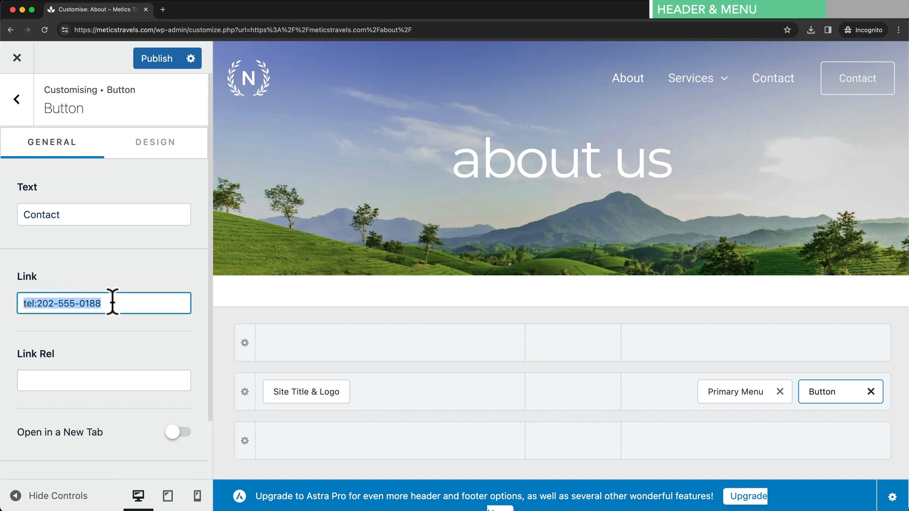
text(/contact)
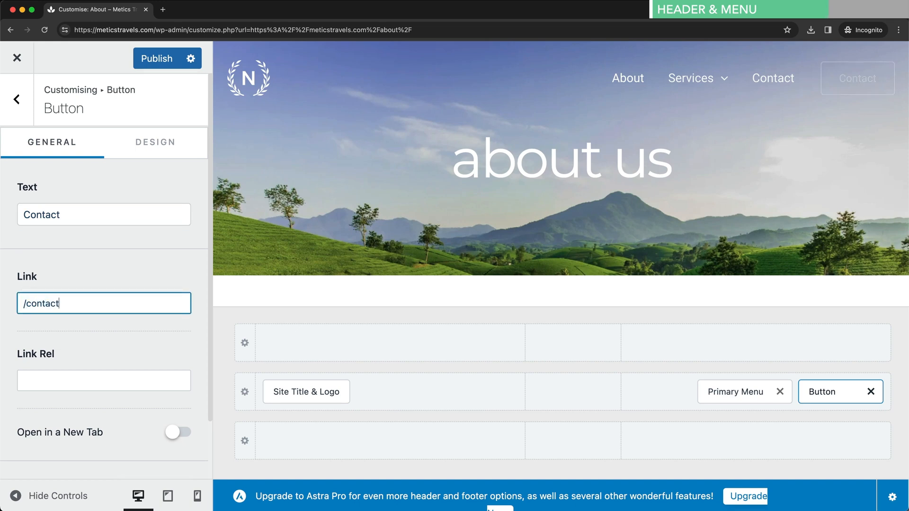
click(193, 310)
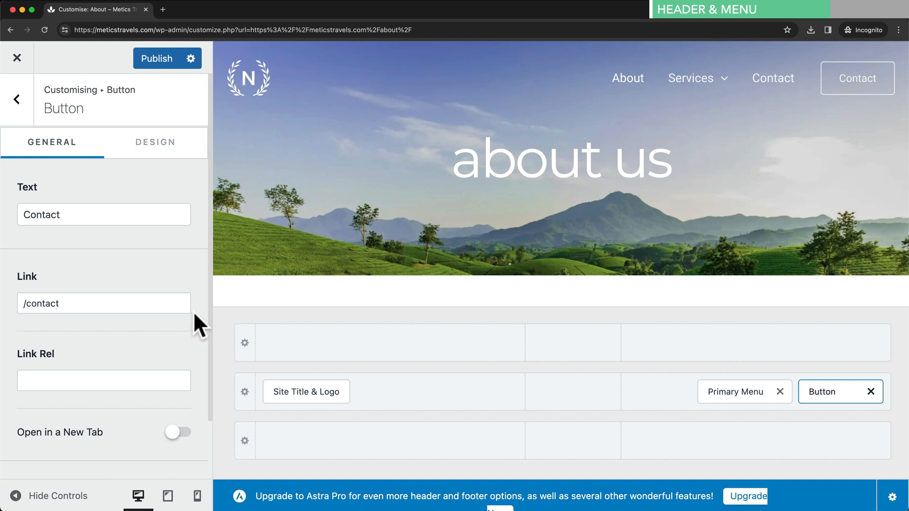
click(168, 152)
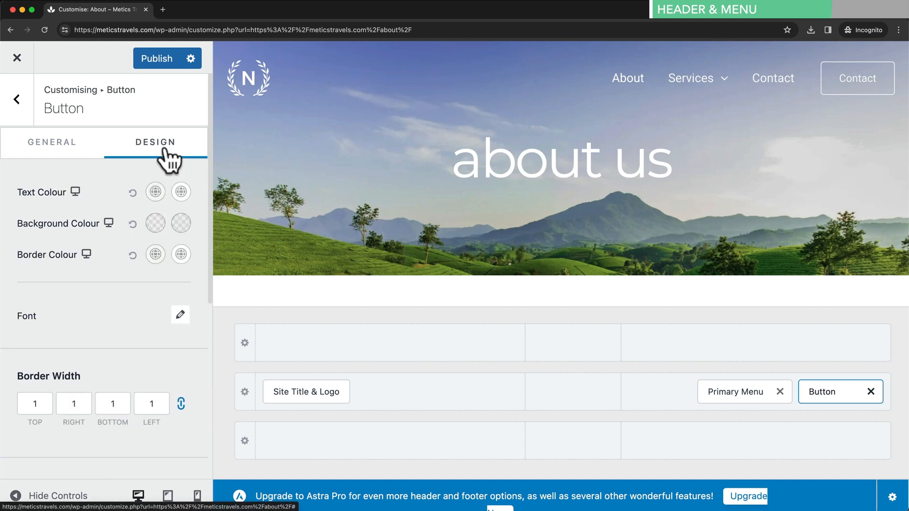
- Set the Contact button text colour to black, and near-black on hover
click(155, 192)
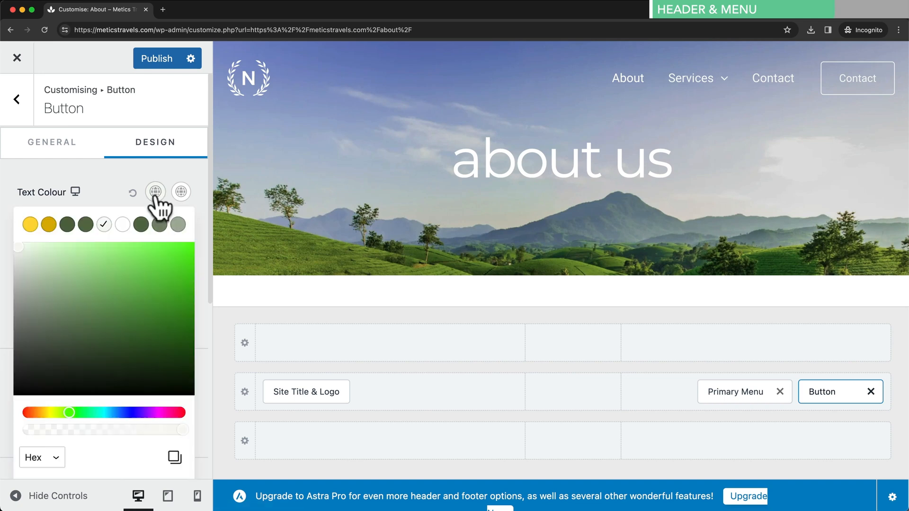
drag(123, 280, 24, 389)
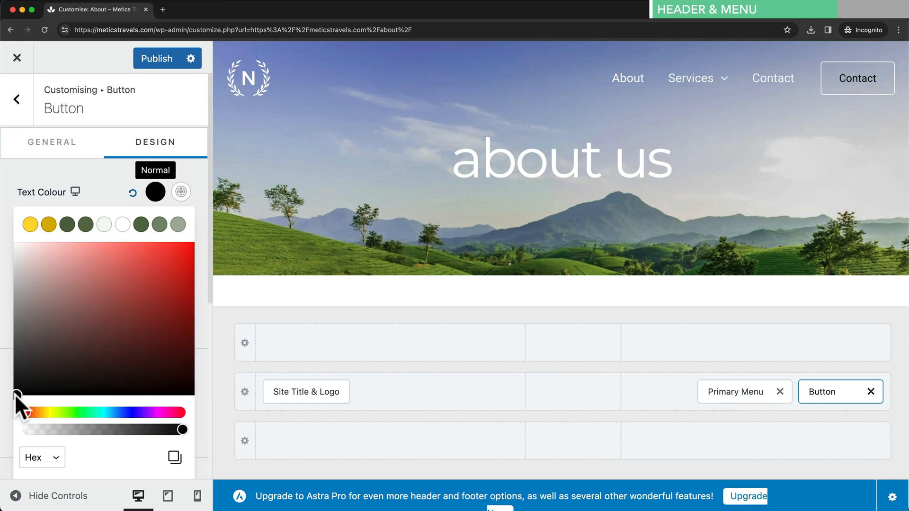
click(124, 225)
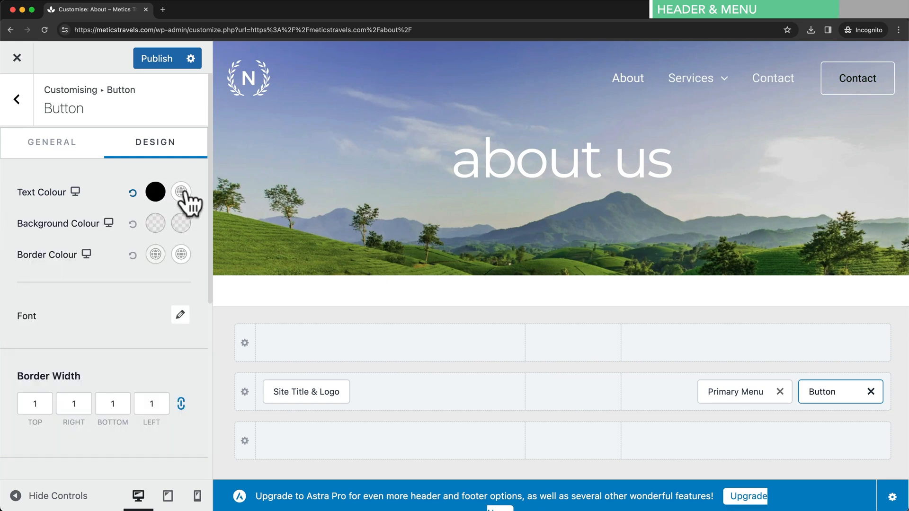
click(181, 193)
drag(52, 351, 17, 370)
click(126, 171)
- Give the button a fully opaque white background for normal and hover states, then go back
click(155, 224)
drag(78, 322, 13, 271)
drag(27, 457, 191, 459)
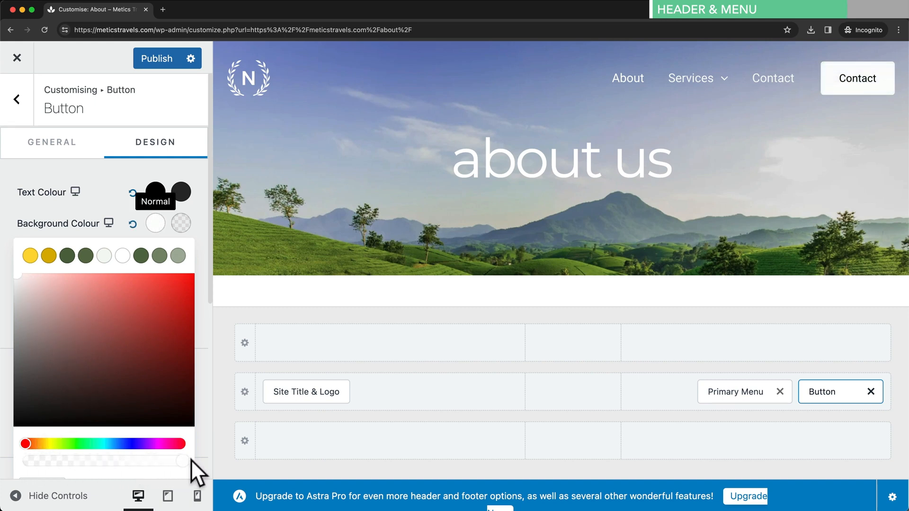
click(197, 298)
click(181, 225)
scroll(38, 305, down, 1)
drag(27, 439, 189, 442)
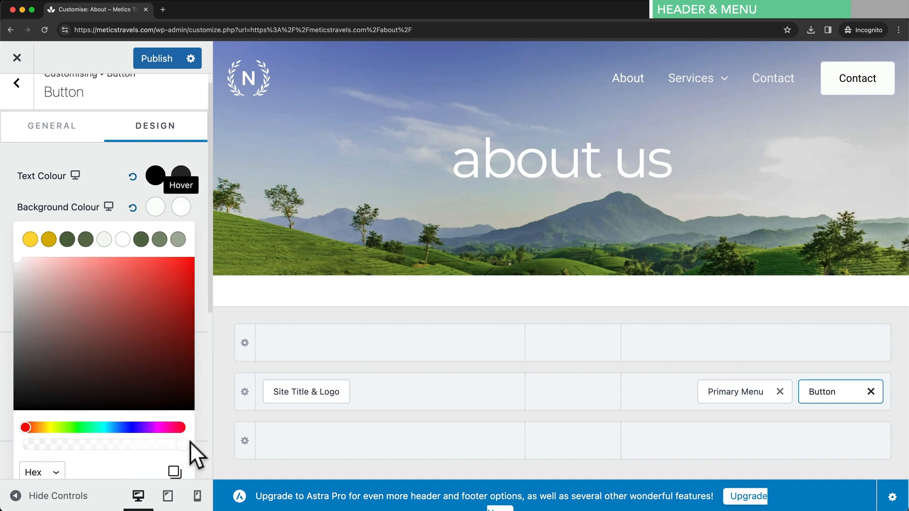
click(196, 239)
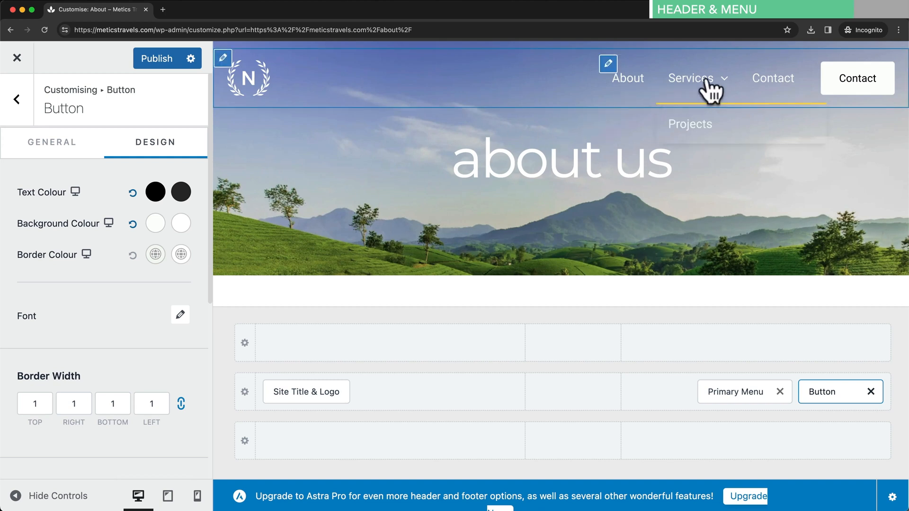
click(27, 102)
- In Transparent Header design, reset the menu link colour and set Hover/Active links to the yellow palette colour
scroll(122, 305, down, 4)
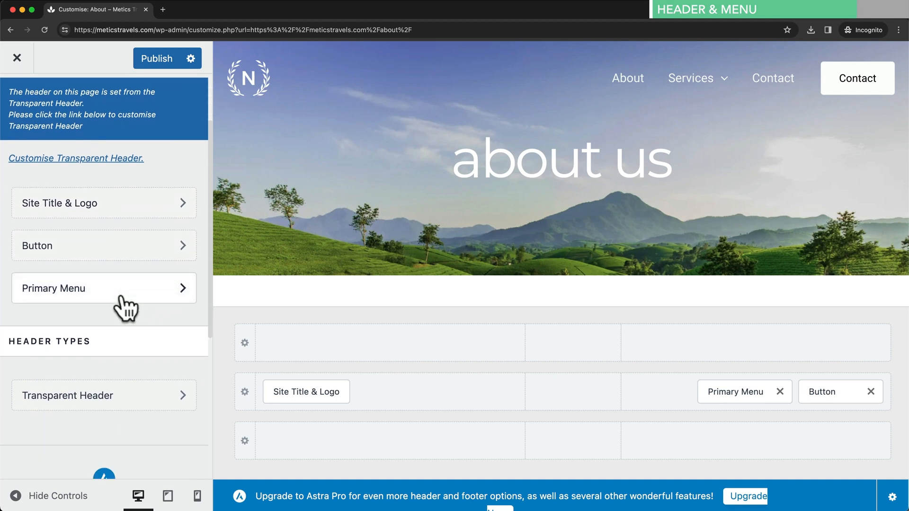
click(145, 389)
click(164, 143)
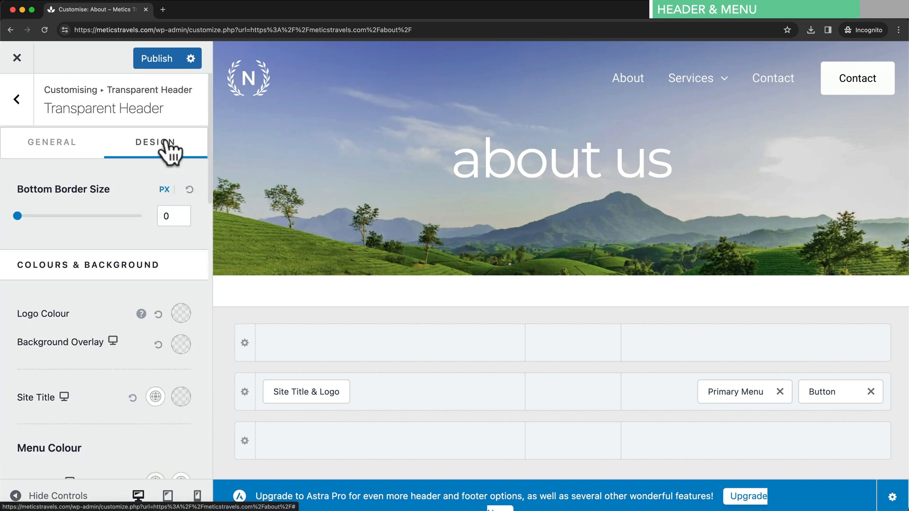
scroll(190, 166, down, 5)
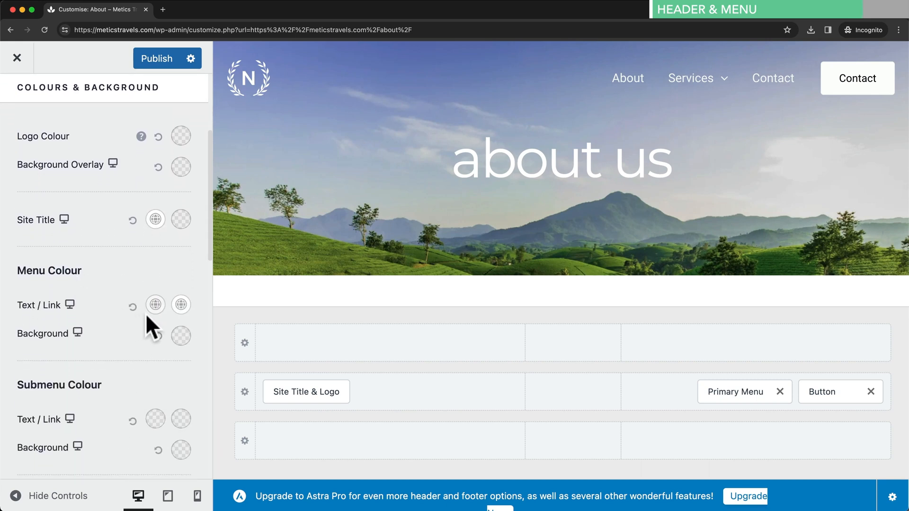
click(155, 304)
drag(153, 356, 179, 345)
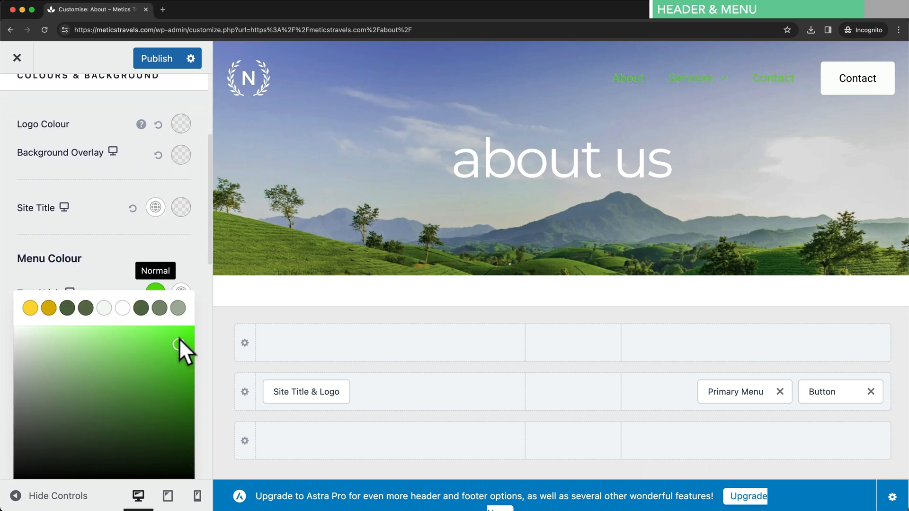
click(131, 283)
click(133, 294)
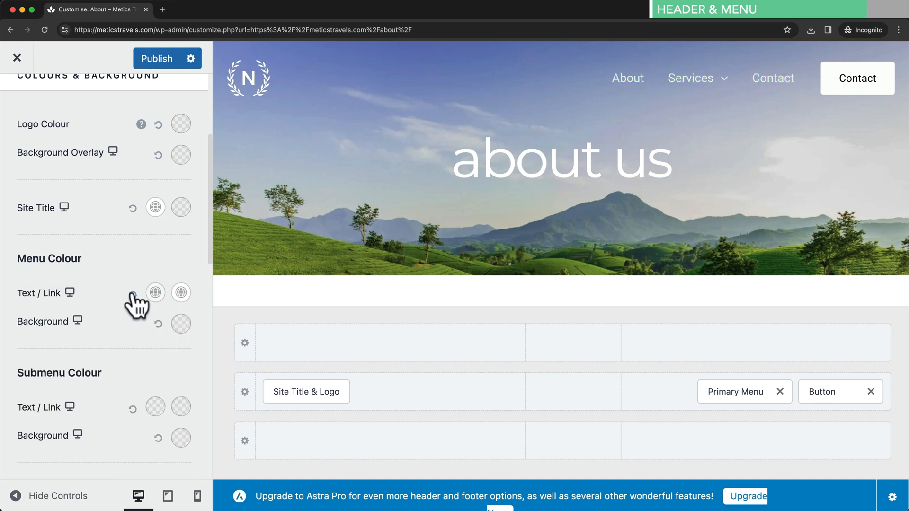
click(181, 293)
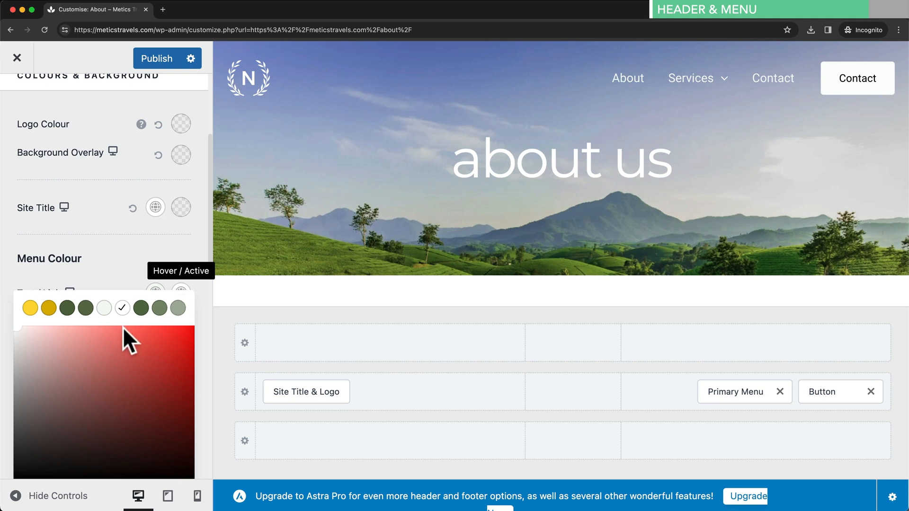
click(30, 313)
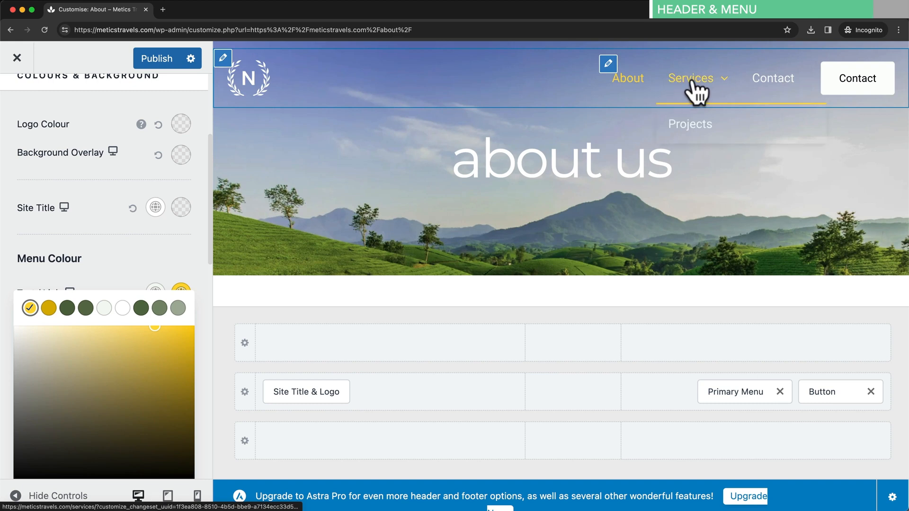
mouse_move(685, 81)
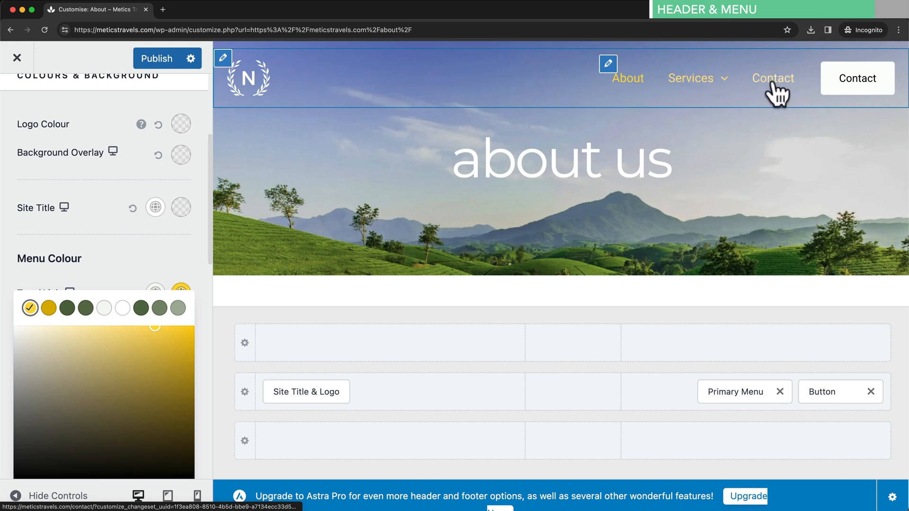
click(709, 124)
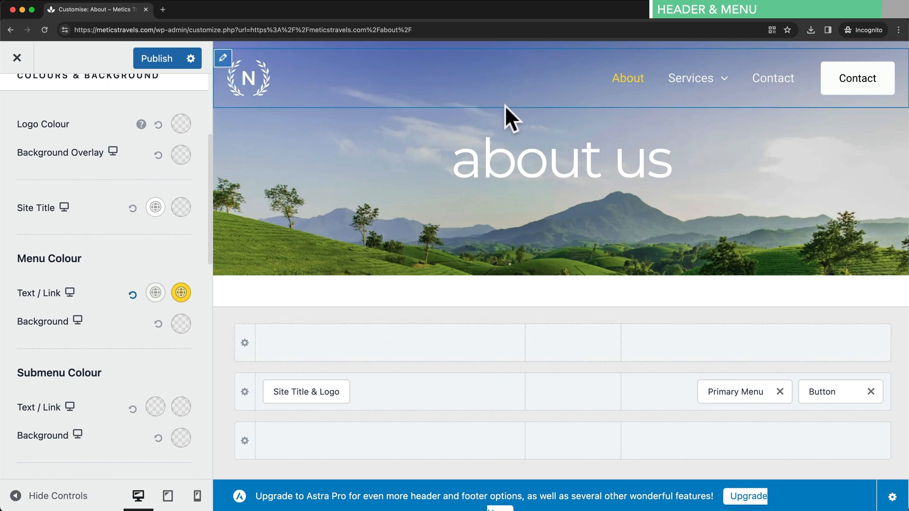
- Try a centred-logo header layout, move logo back left and Primary Menu right, then publish
drag(306, 392, 572, 393)
drag(712, 394, 365, 411)
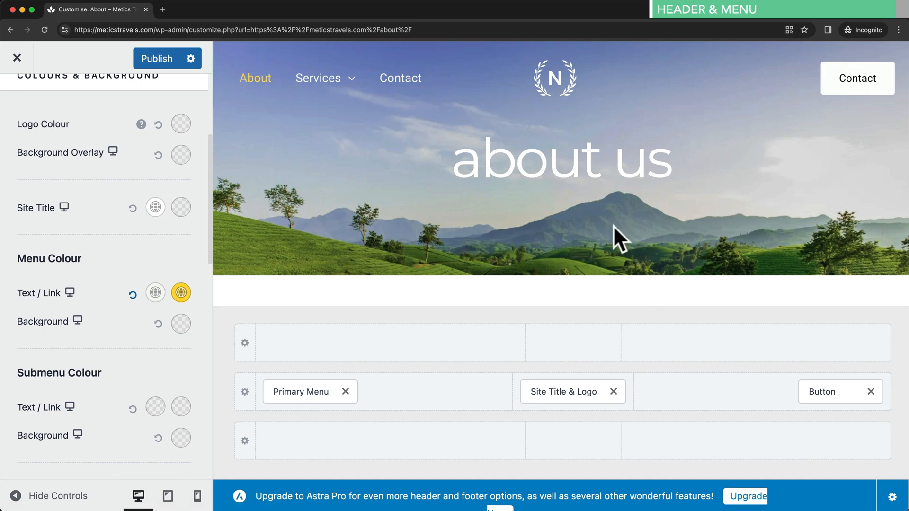
drag(349, 395, 764, 398)
drag(585, 394, 324, 390)
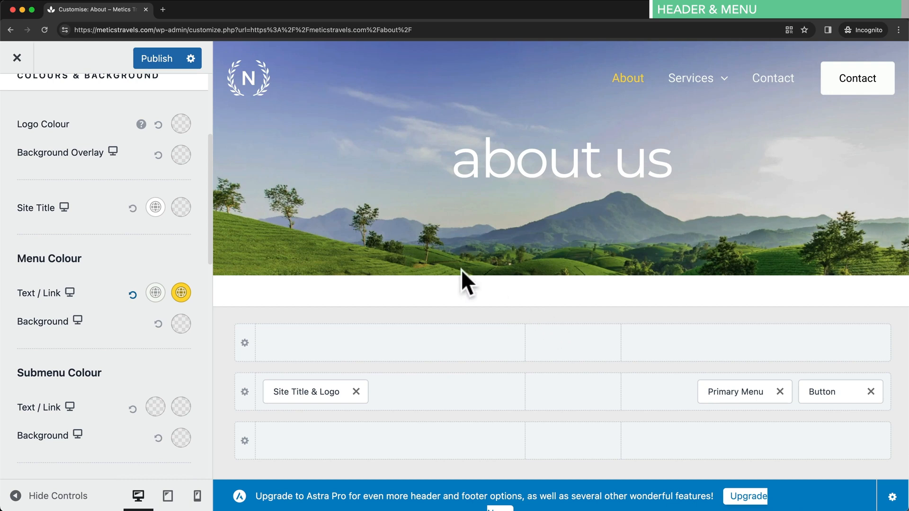
click(167, 67)
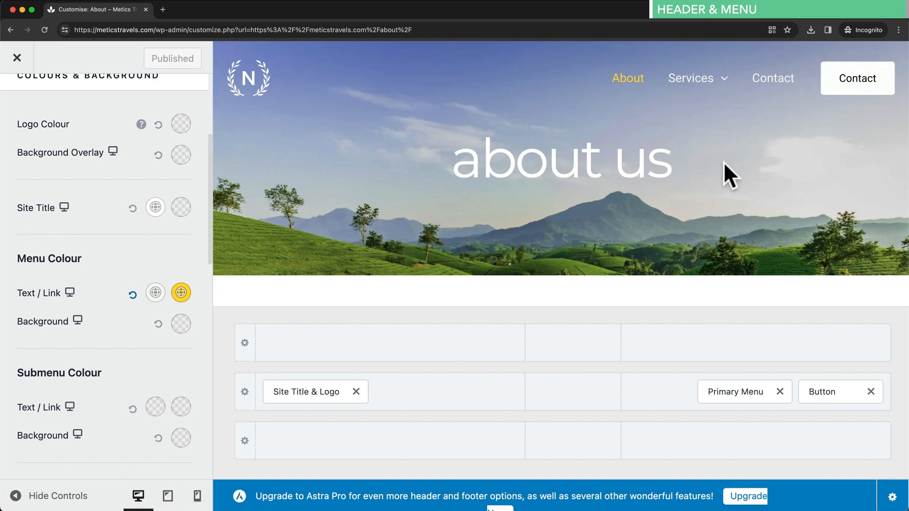
- Scroll the preview to the footer, back out to the main Customizer sections, and open Footer Builder
scroll(723, 163, down, 15)
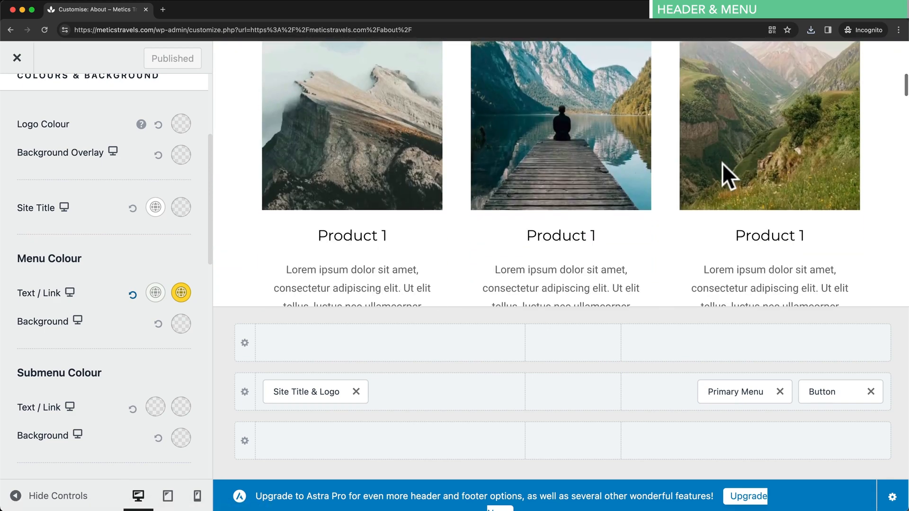
scroll(722, 162, down, 20)
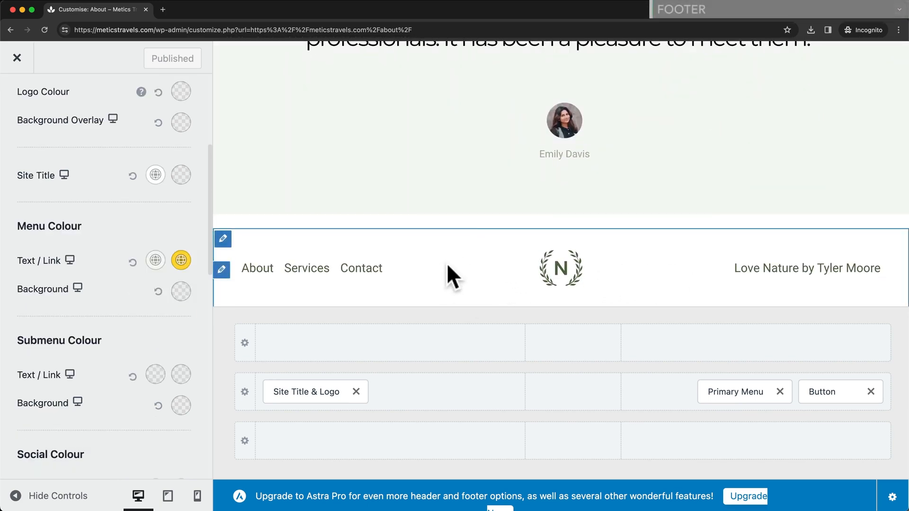
scroll(120, 227, up, 5)
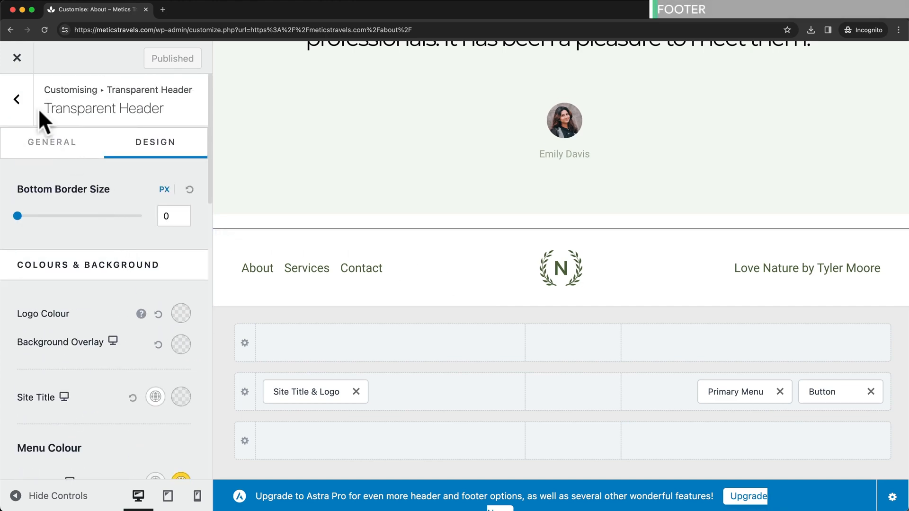
click(20, 102)
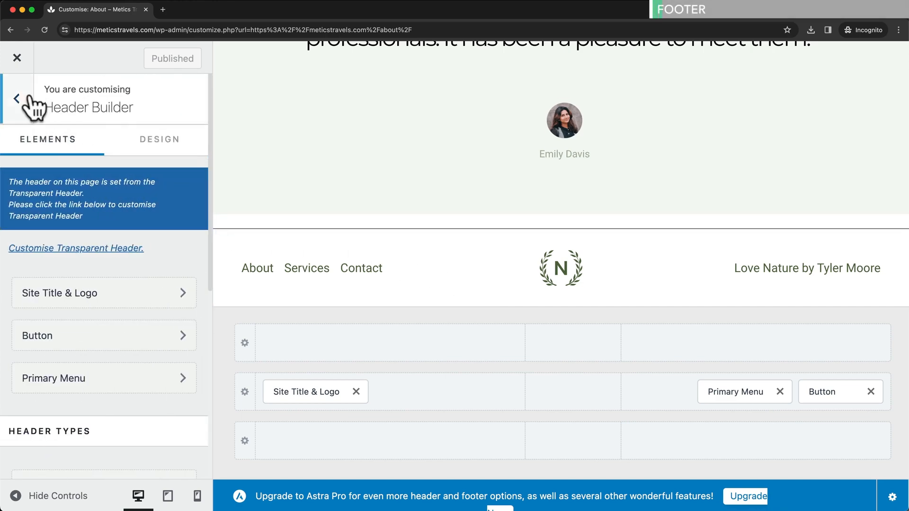
click(23, 101)
scroll(109, 320, down, 3)
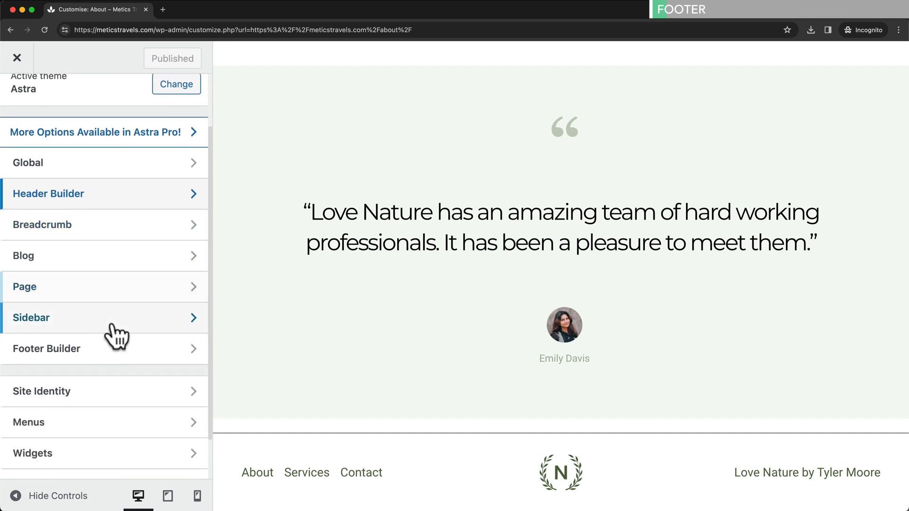
click(145, 354)
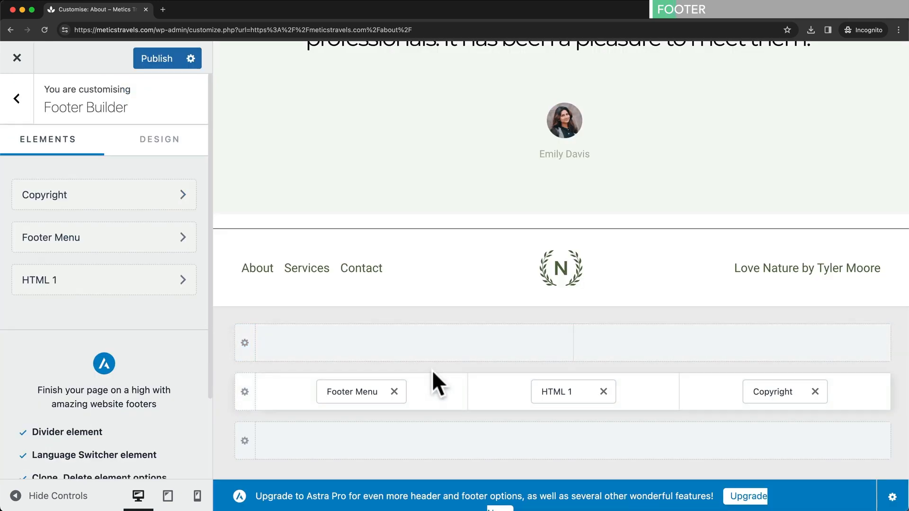
- Move the HTML 1 element beside the footer menu and bring up the footer copyright text
drag(549, 391, 523, 401)
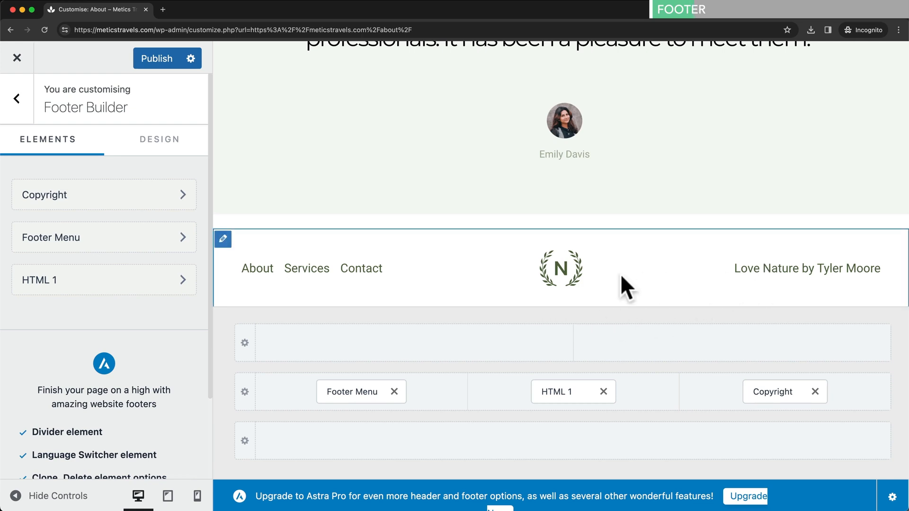
drag(735, 269, 873, 268)
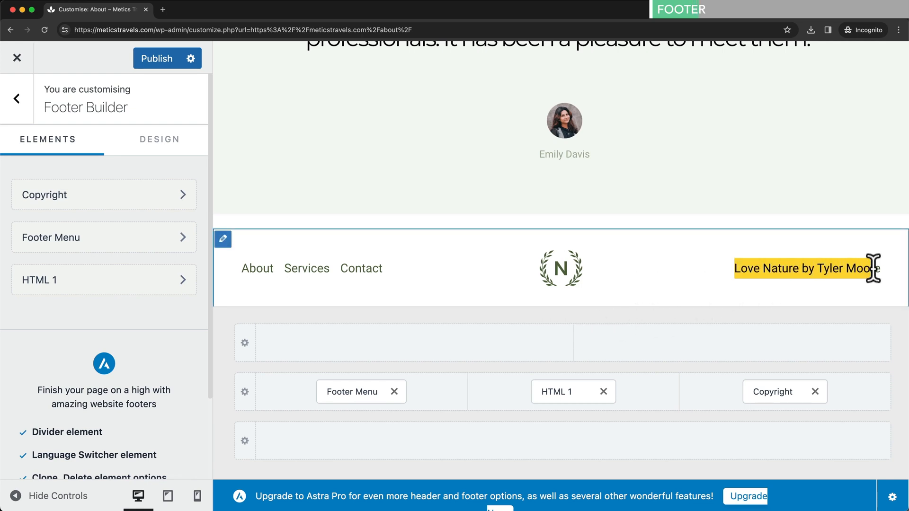
click(766, 390)
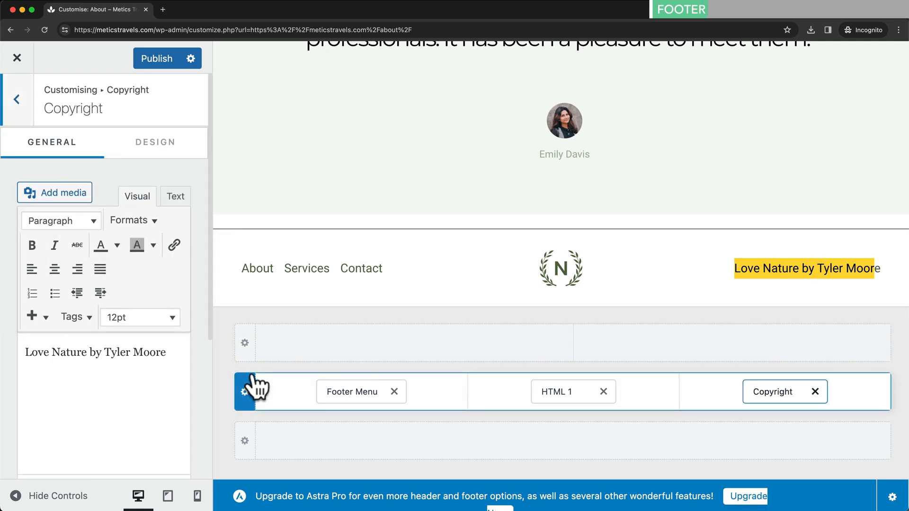
- Replace the old copyright line with '[copyright] [current_year] Metics Travels'
drag(27, 352, 175, 360)
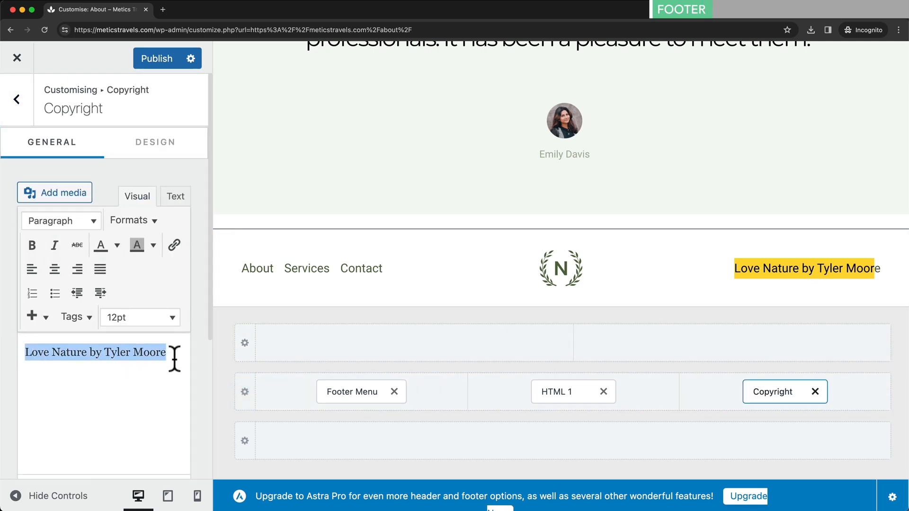
key(BackSpace)
text([copyright] [current_year] Metics Travels)
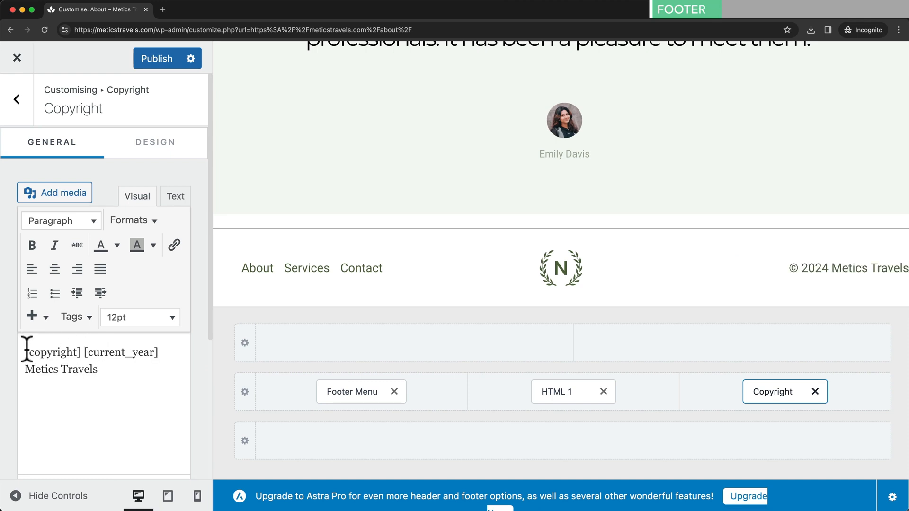
drag(27, 352, 81, 351)
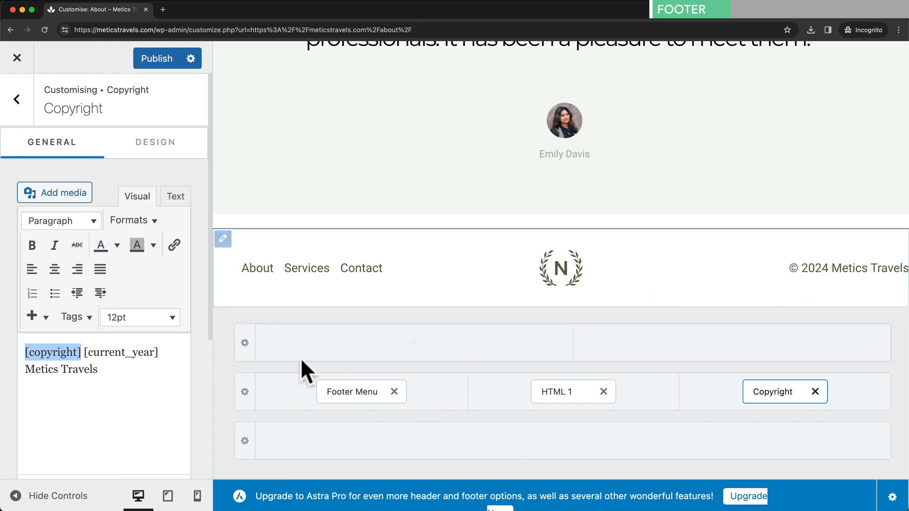
drag(84, 351, 154, 351)
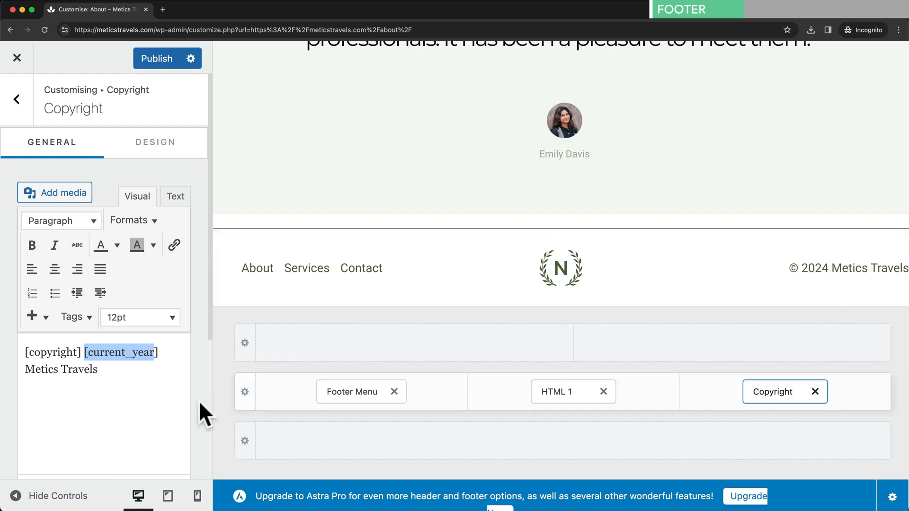
drag(30, 369, 136, 381)
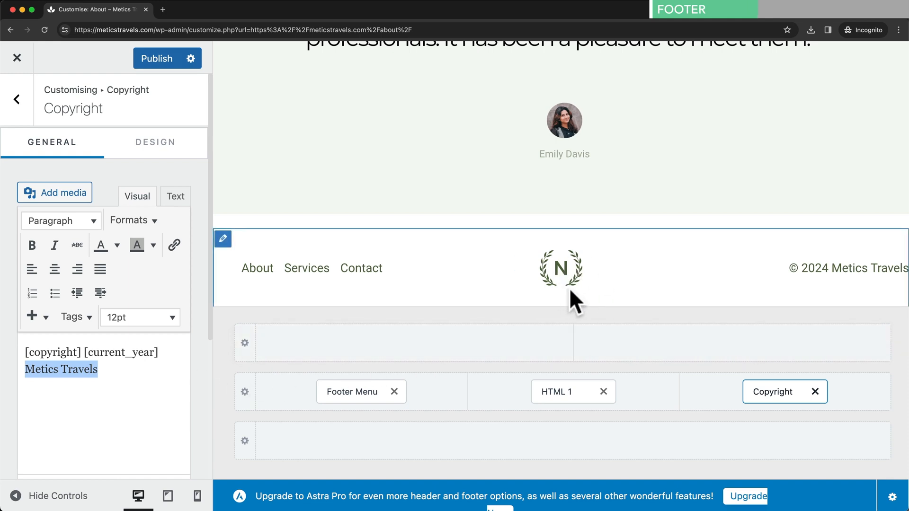
click(560, 392)
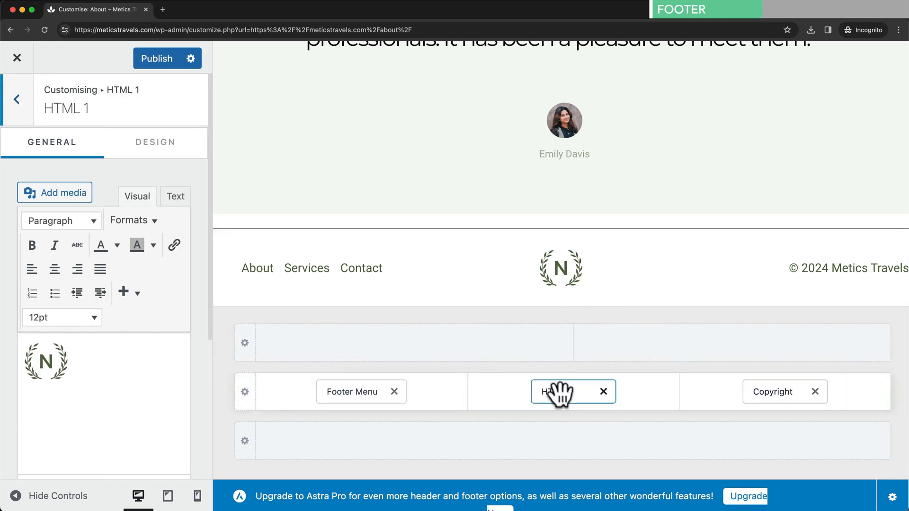
- Replace the footer's N logo image with the uploaded logo black.png nature logo
click(59, 362)
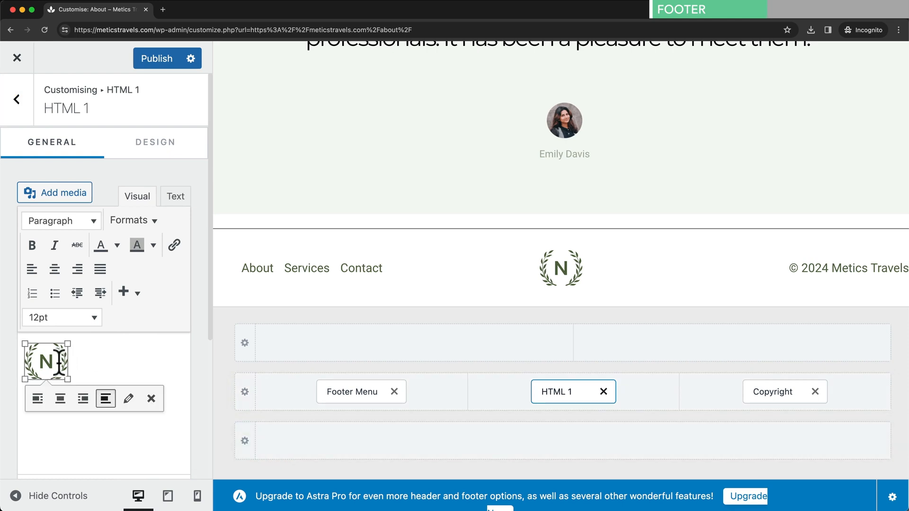
click(128, 400)
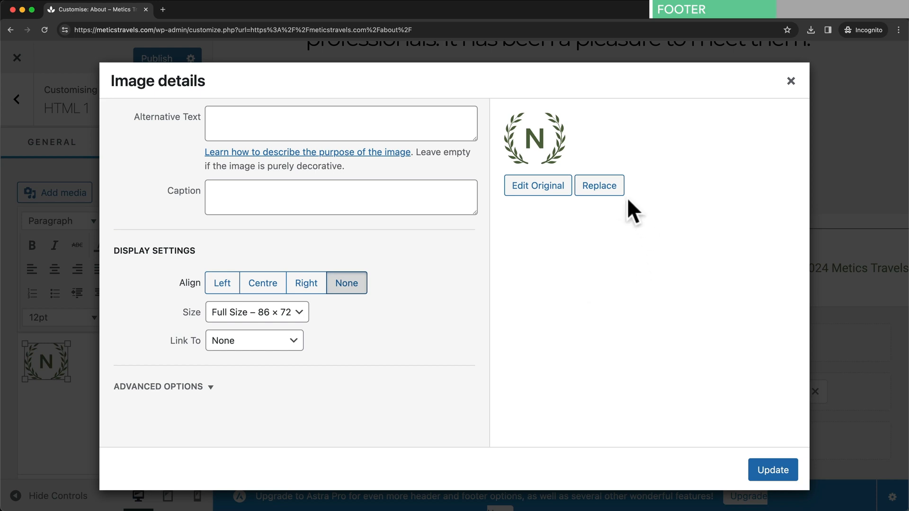
click(606, 189)
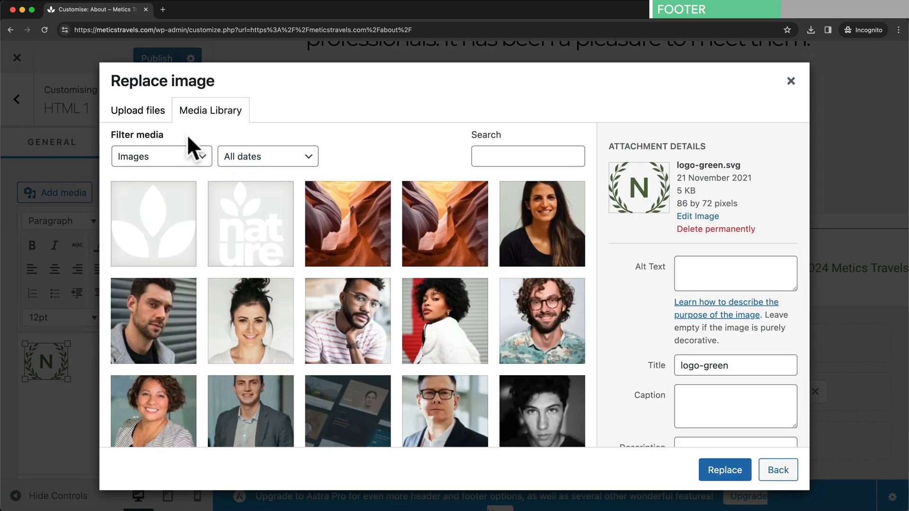
click(156, 117)
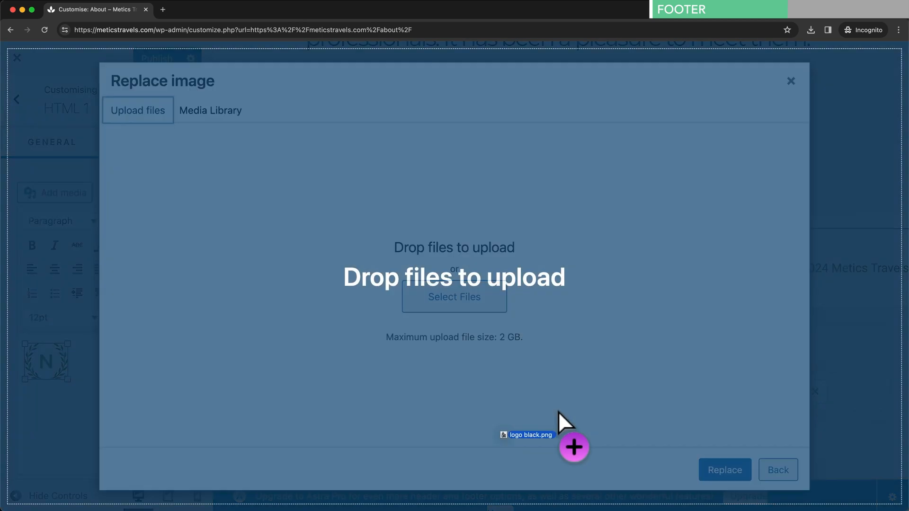
drag(562, 422, 478, 308)
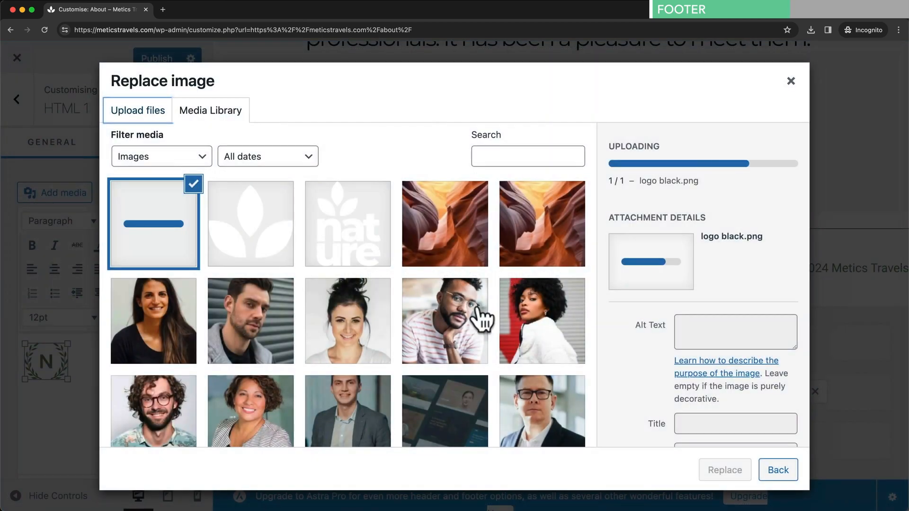
click(724, 470)
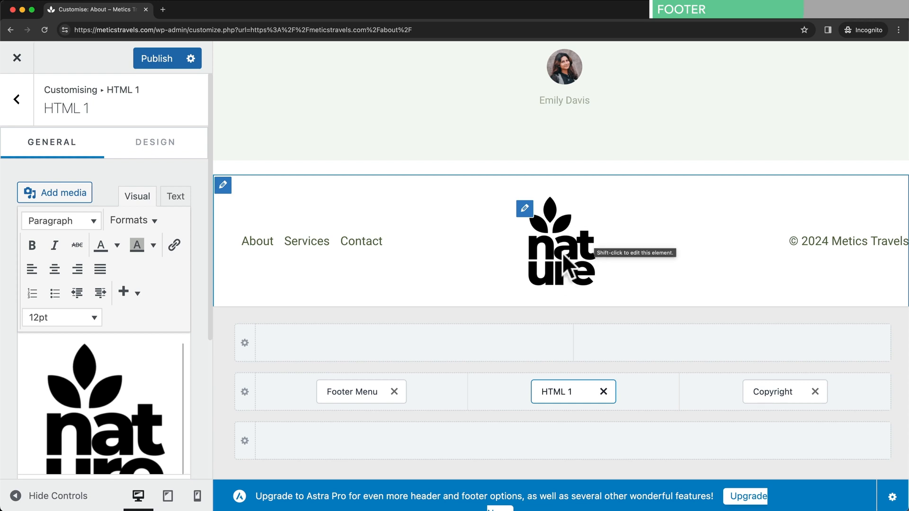
- Resize the nature logo to a custom 50 × 50 pixel size
click(124, 415)
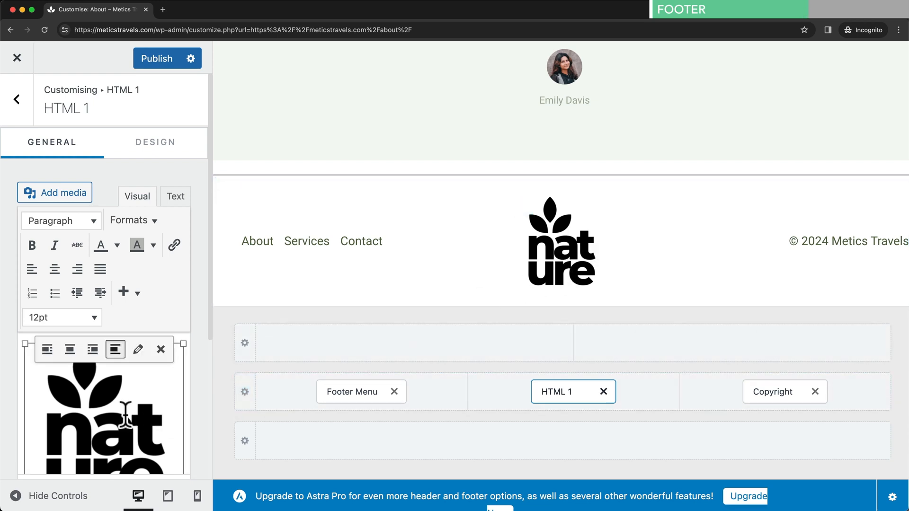
click(138, 351)
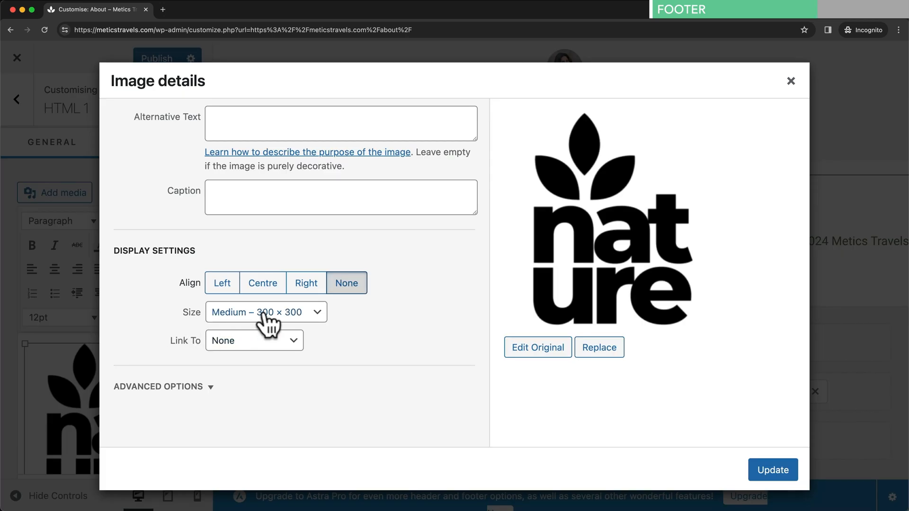
click(240, 312)
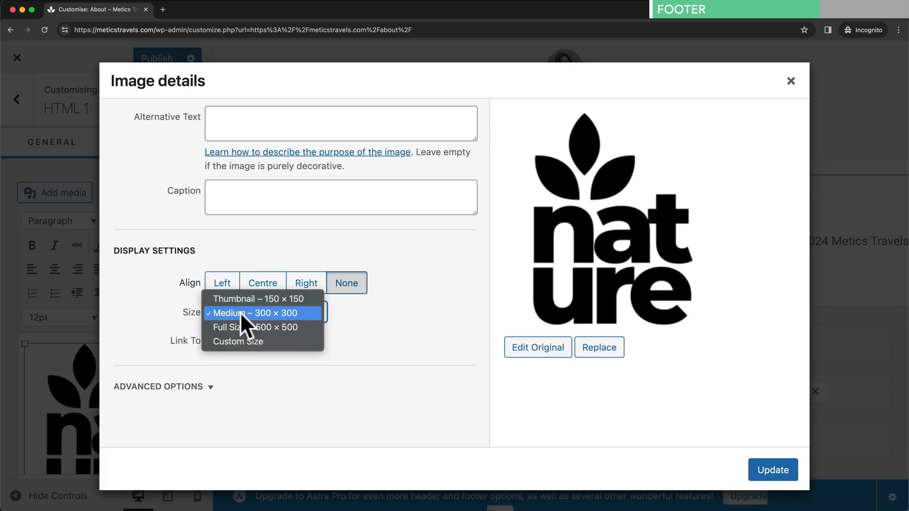
click(264, 342)
drag(231, 352, 184, 351)
text(50)
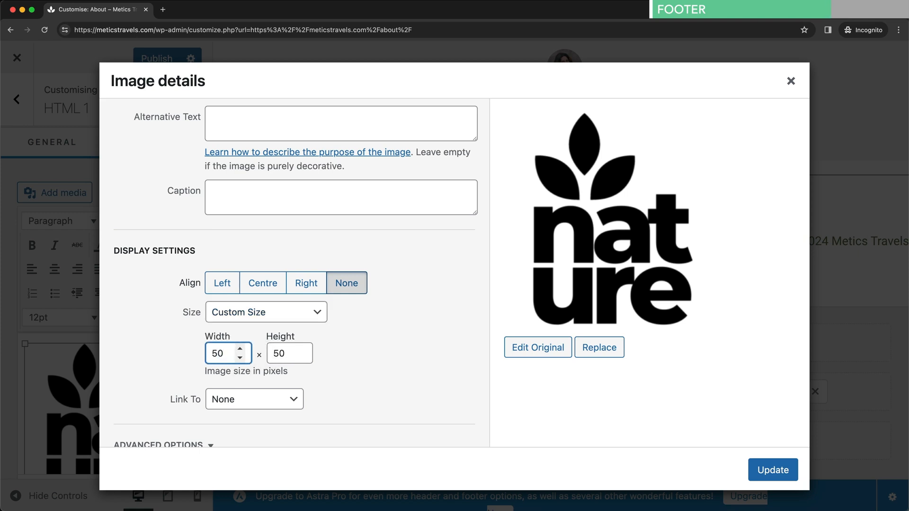
click(765, 471)
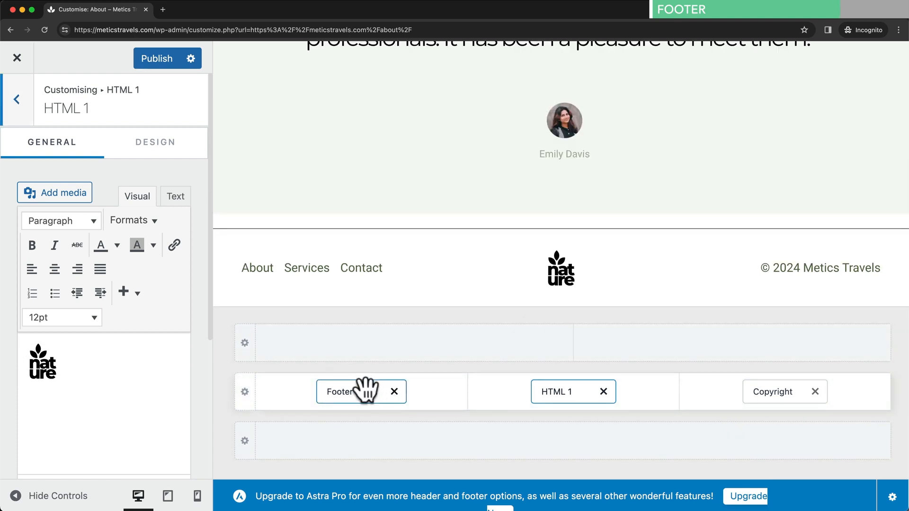
click(365, 391)
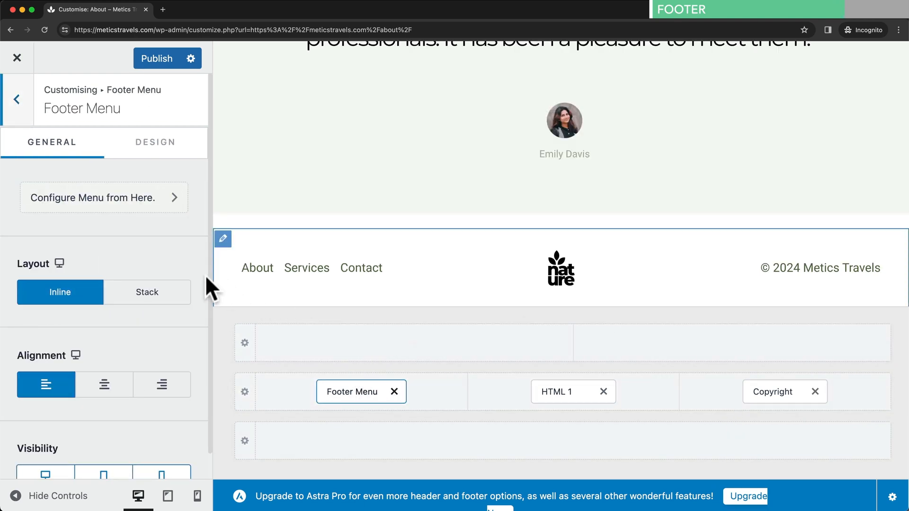
- Preview the footer at tablet and mobile widths, then publish and return to the live About page
scroll(138, 357, down, 1)
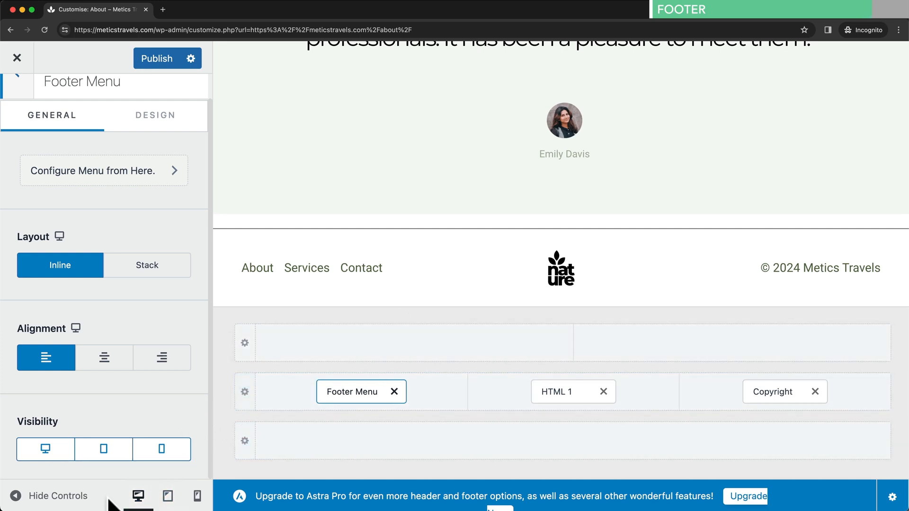
click(161, 498)
scroll(481, 271, down, 20)
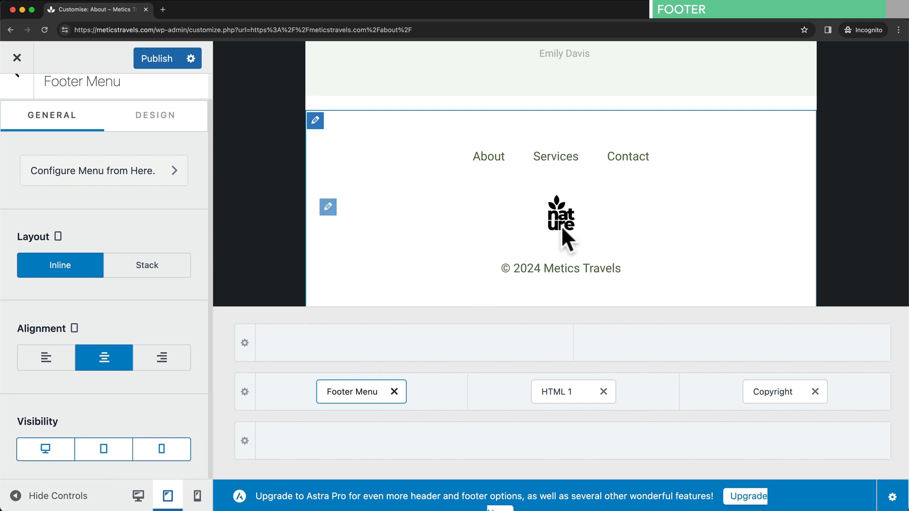
click(198, 496)
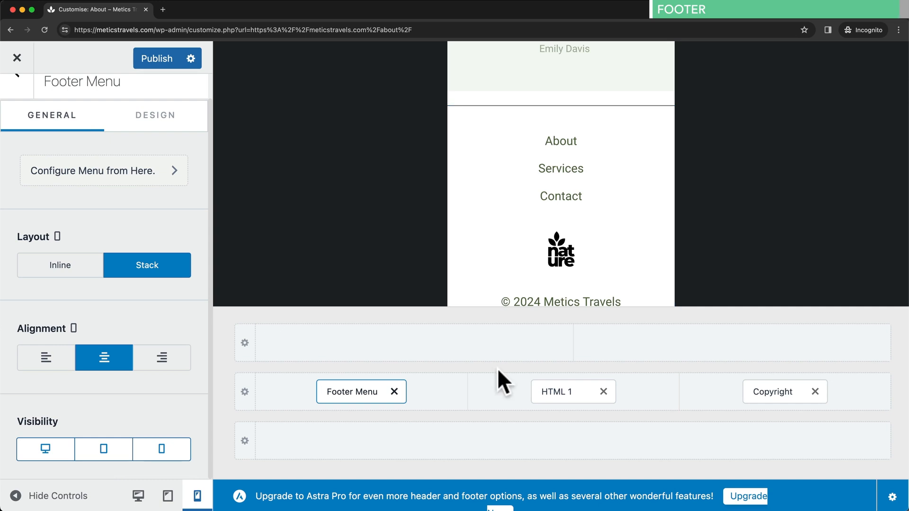
click(167, 60)
click(17, 57)
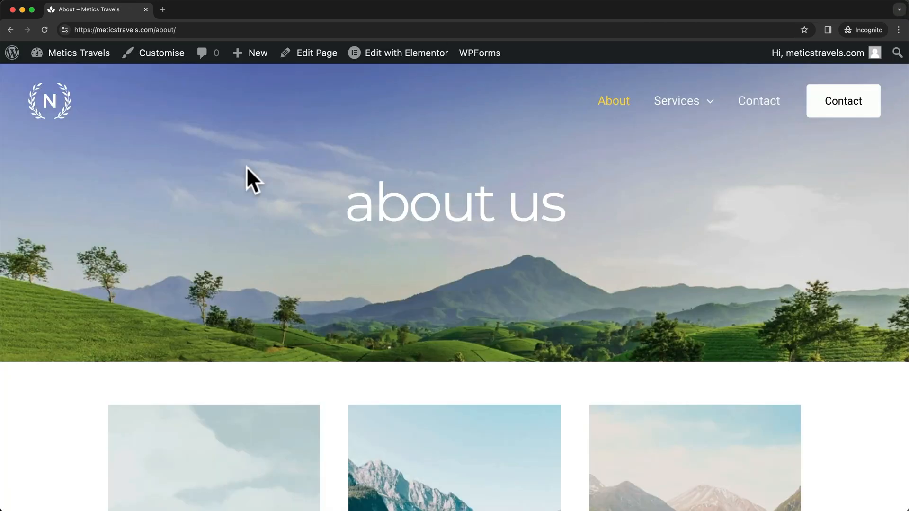
- Activate the LiteSpeed Cache plugin from the Plugins list
click(91, 56)
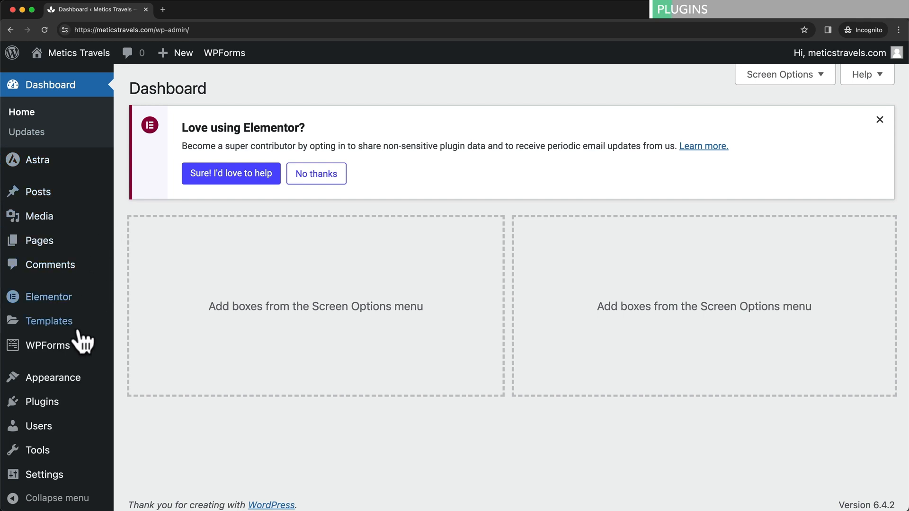
click(58, 404)
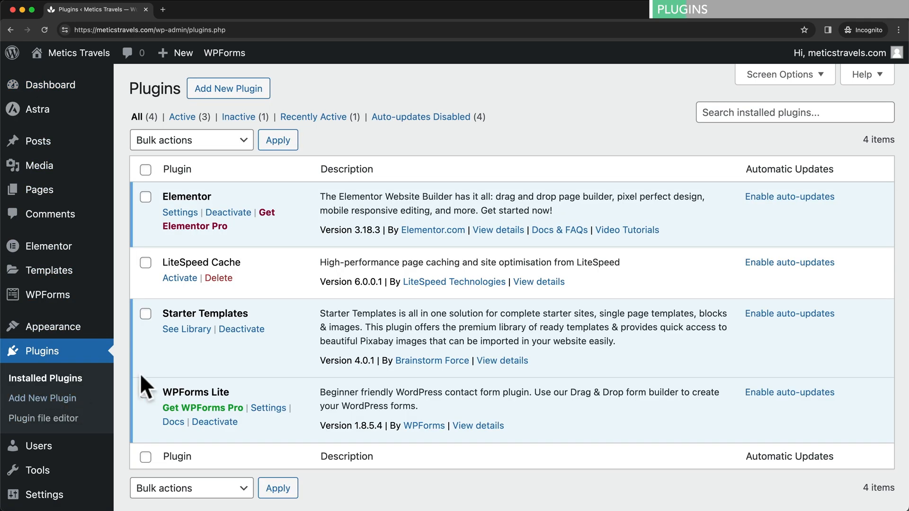
click(180, 279)
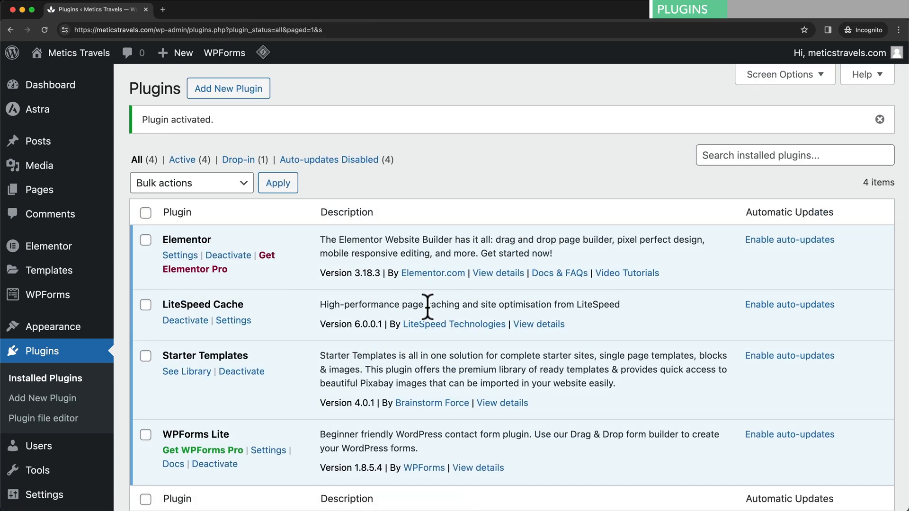
- Enable auto-updates for Elementor, LiteSpeed Cache, Starter Templates and WPForms Lite
click(769, 241)
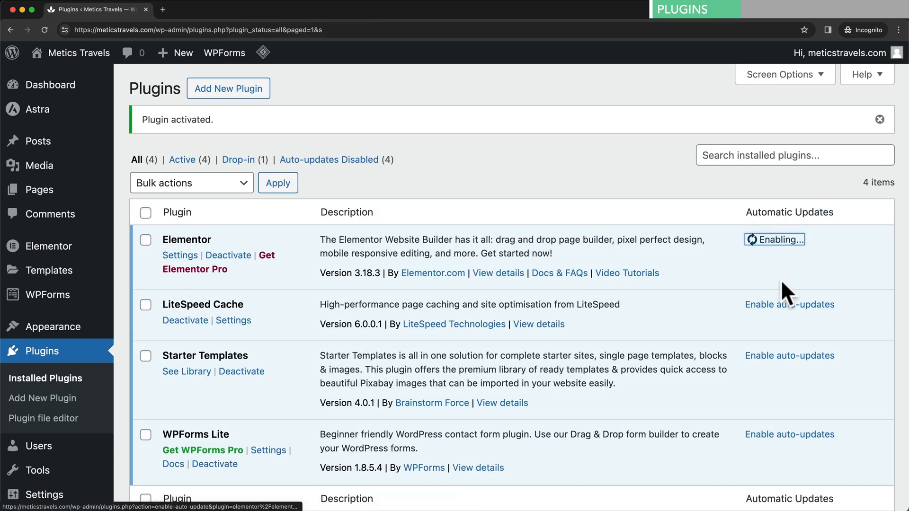
click(767, 307)
click(772, 356)
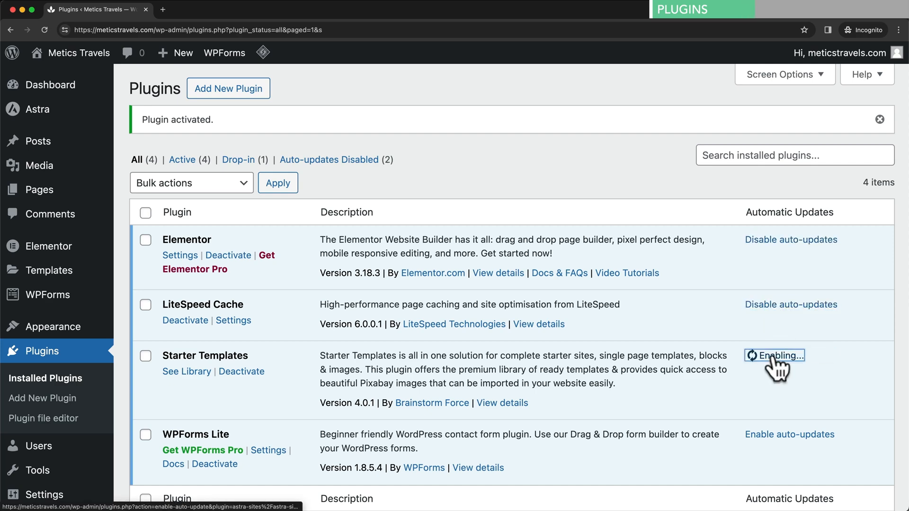
click(800, 435)
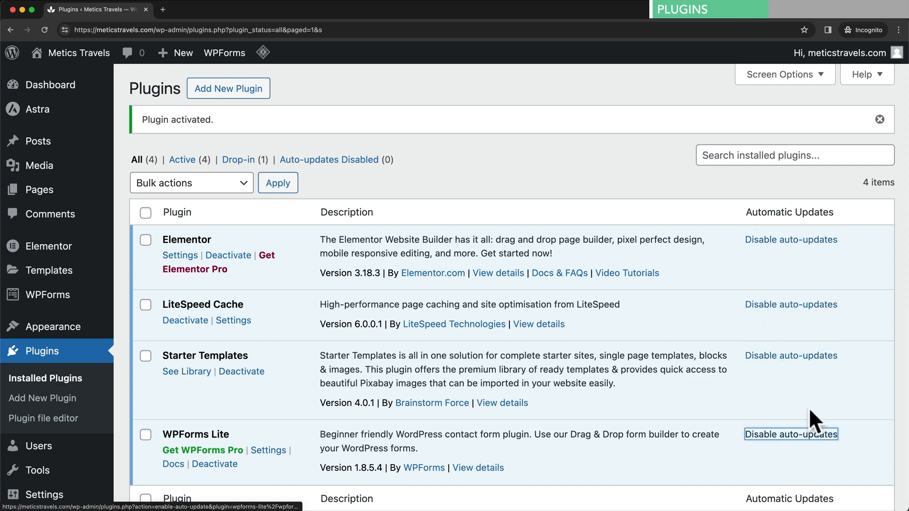